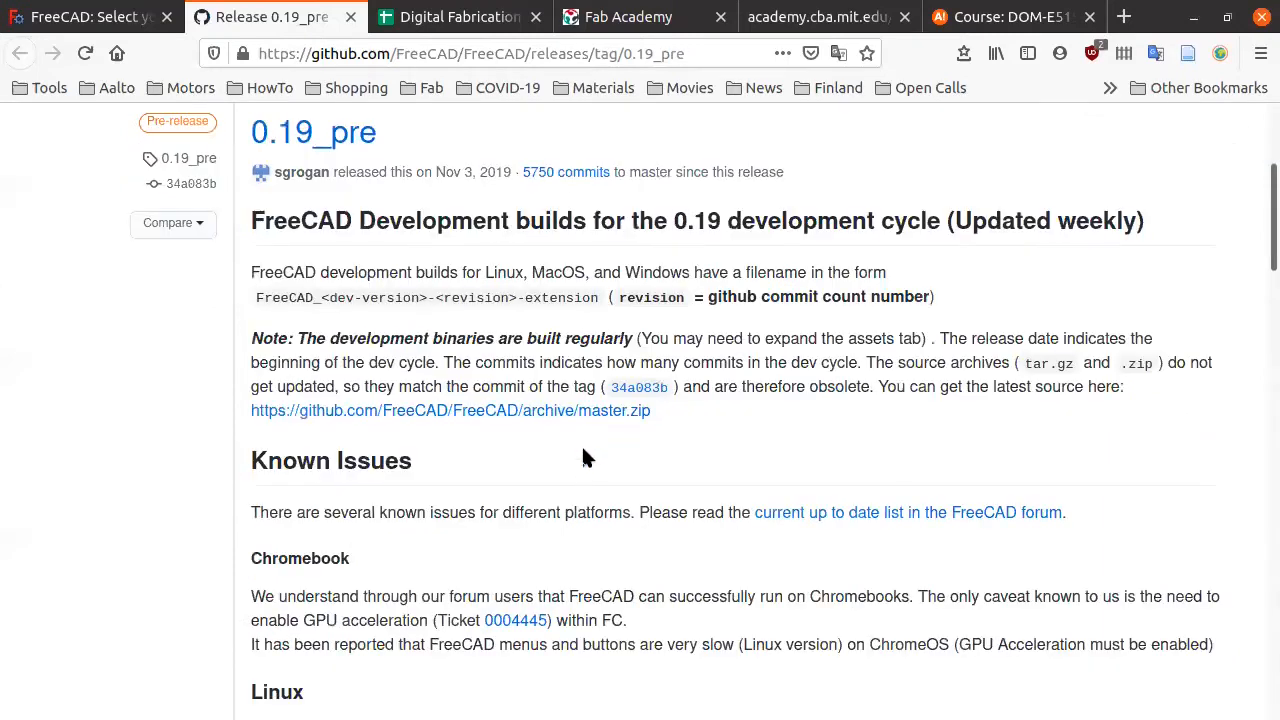
Examine the FreeCAD 0.19_pre release notes and the downloadable builds for Linux, macOS and Windows.
scroll(553, 455, down, 3)
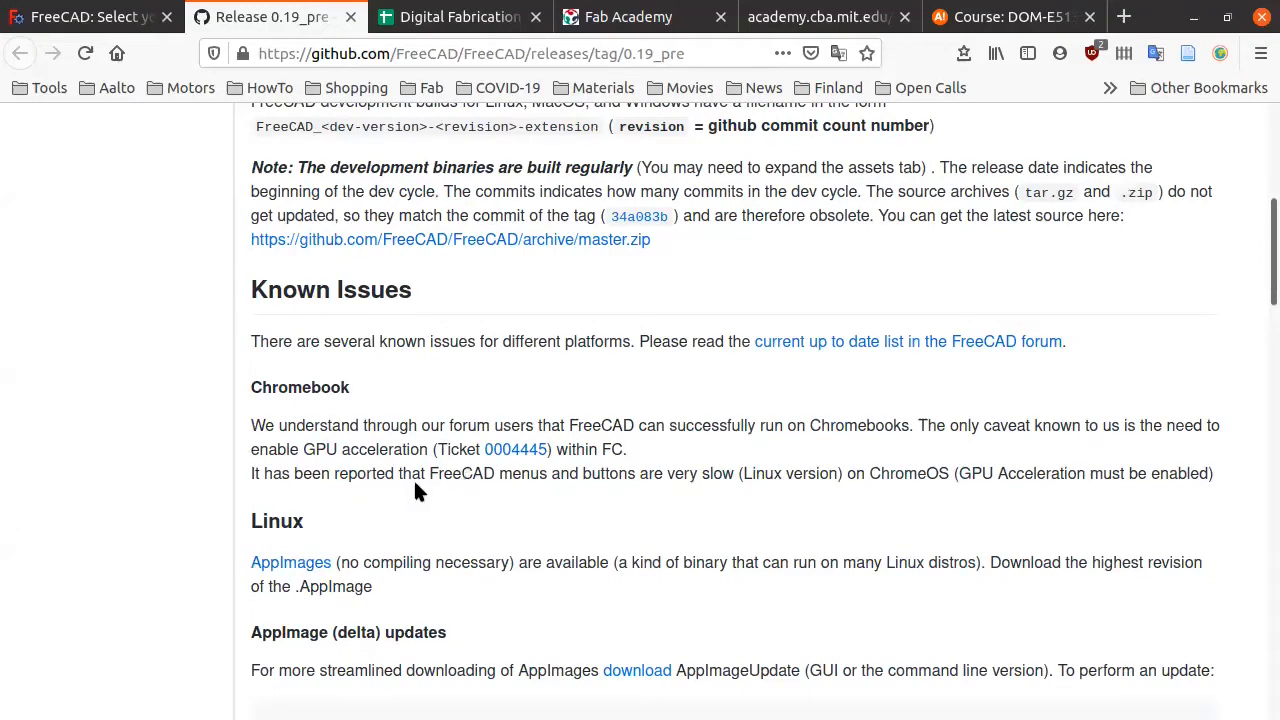
scroll(355, 470, down, 5)
scroll(350, 477, down, 3)
scroll(350, 477, up, 10)
scroll(350, 477, down, 19)
scroll(350, 477, down, 10)
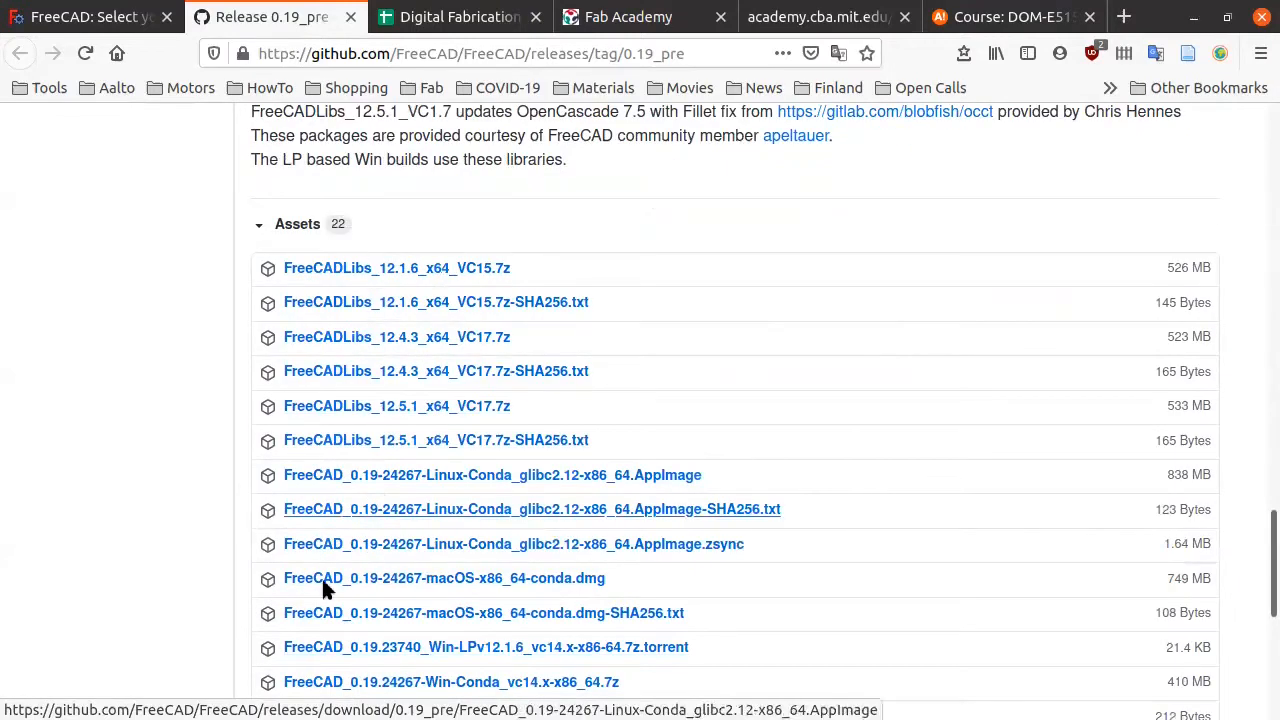
scroll(343, 457, down, 3)
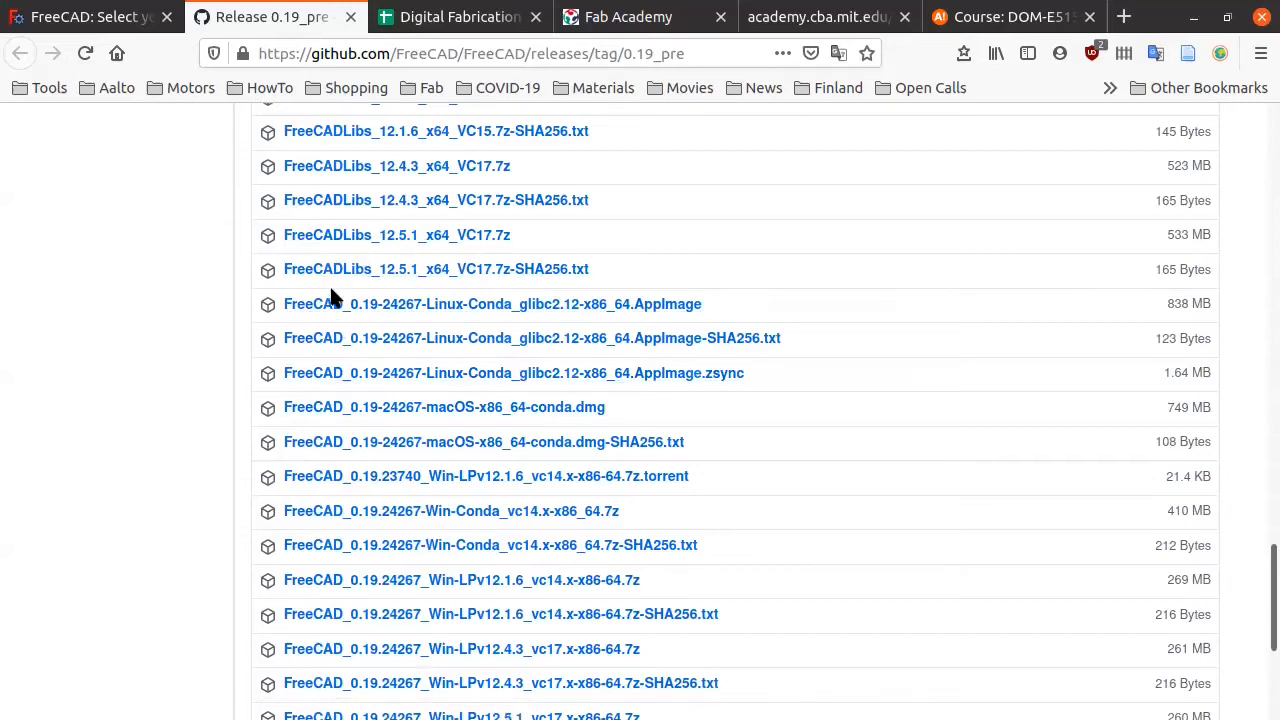
scroll(322, 388, down, 1)
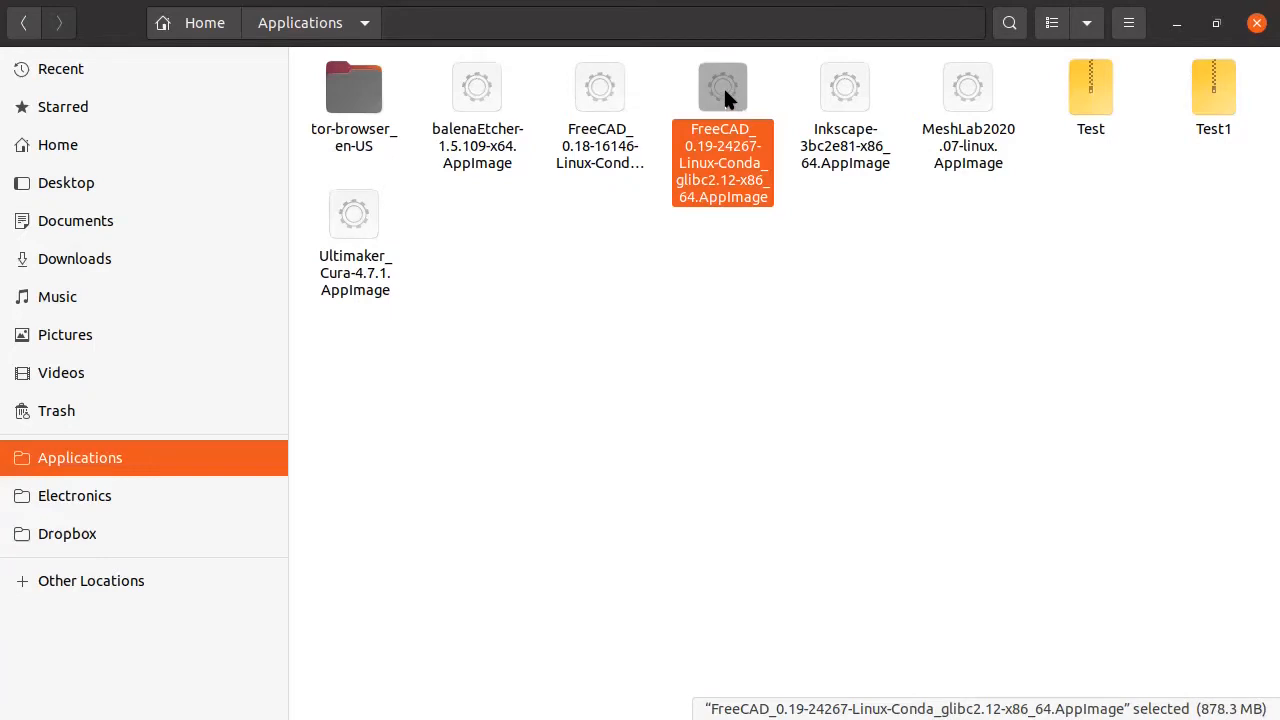
Check that the FreeCAD_0.19-24267 Linux AppImage is allowed to execute as a program and launch it.
right_click(727, 97)
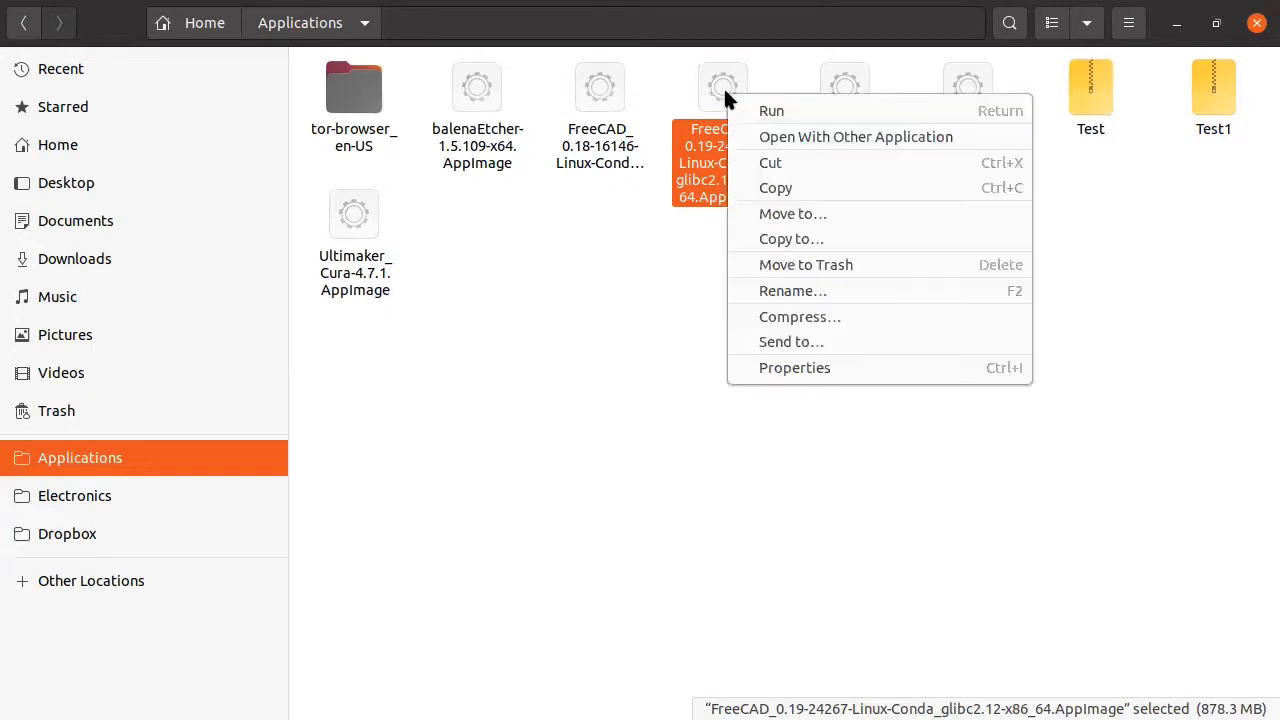
click(770, 368)
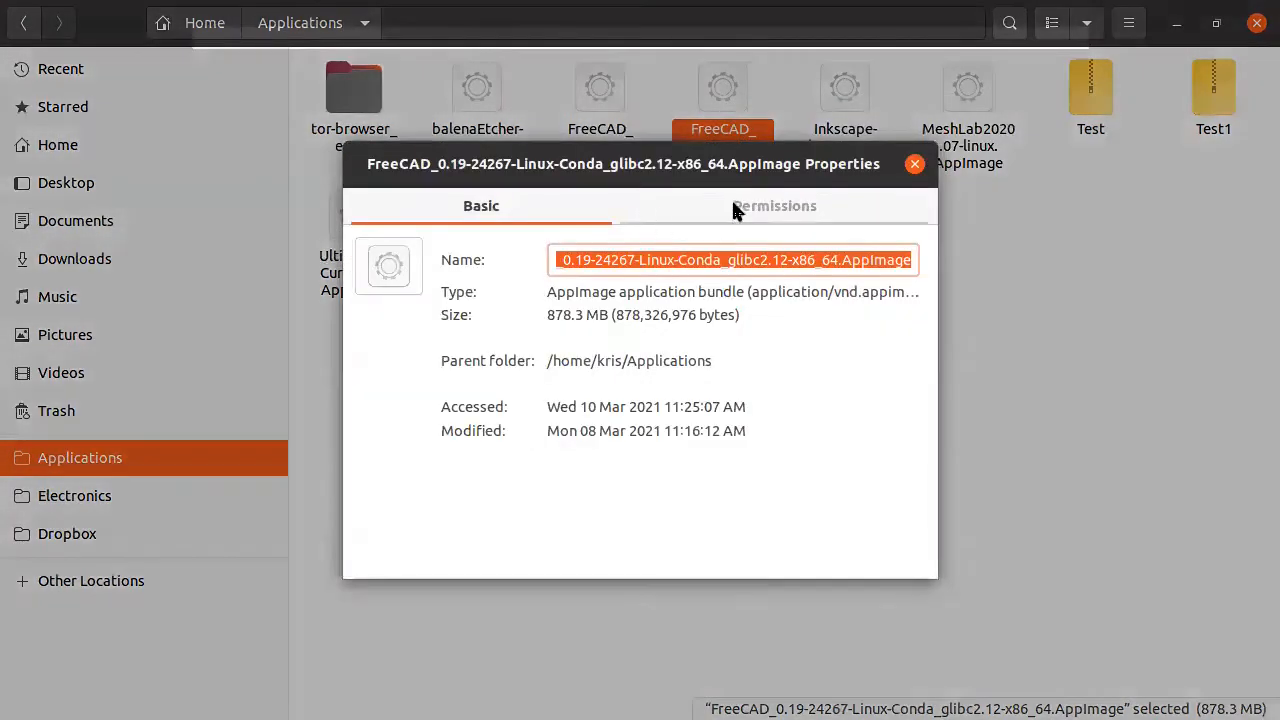
click(731, 205)
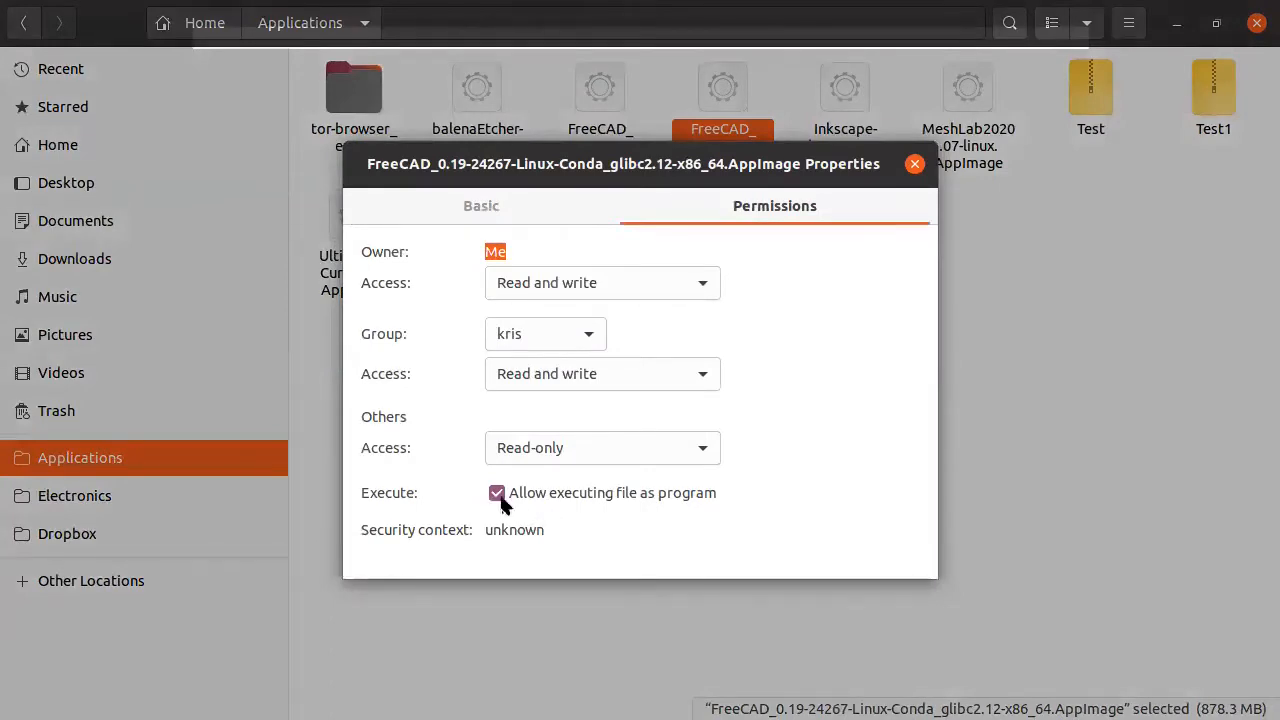
click(915, 165)
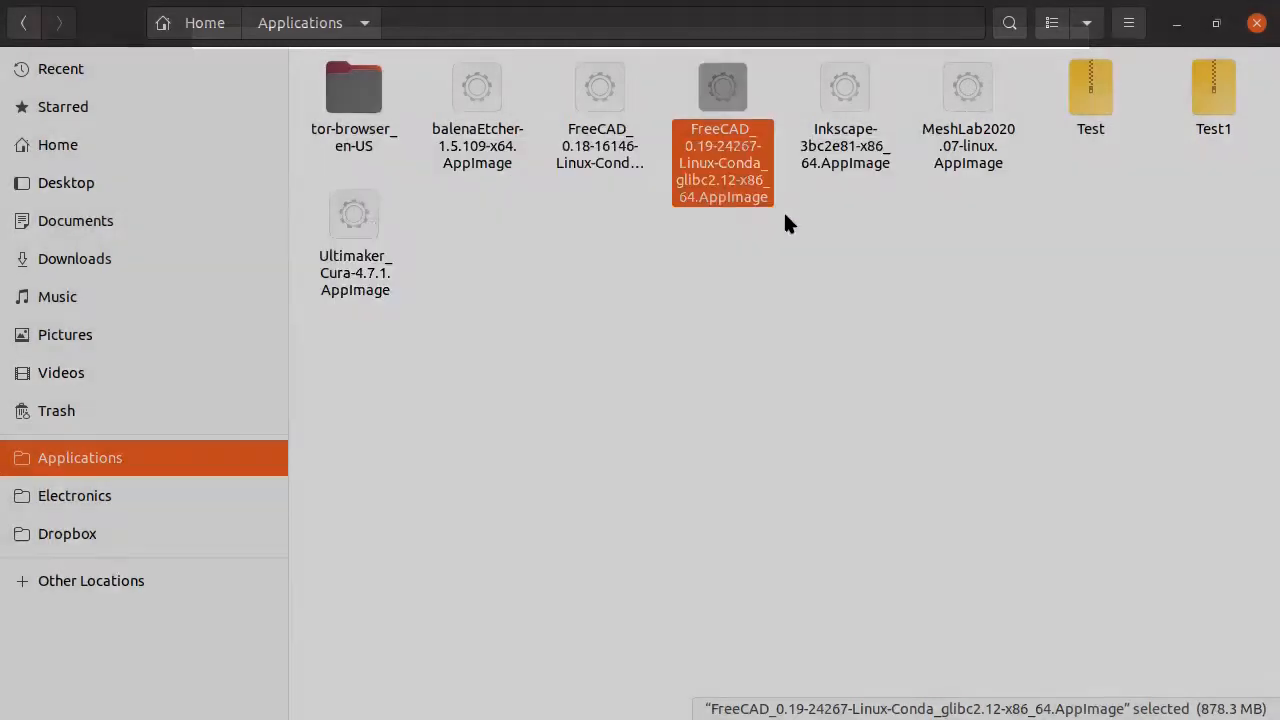
double_click(733, 93)
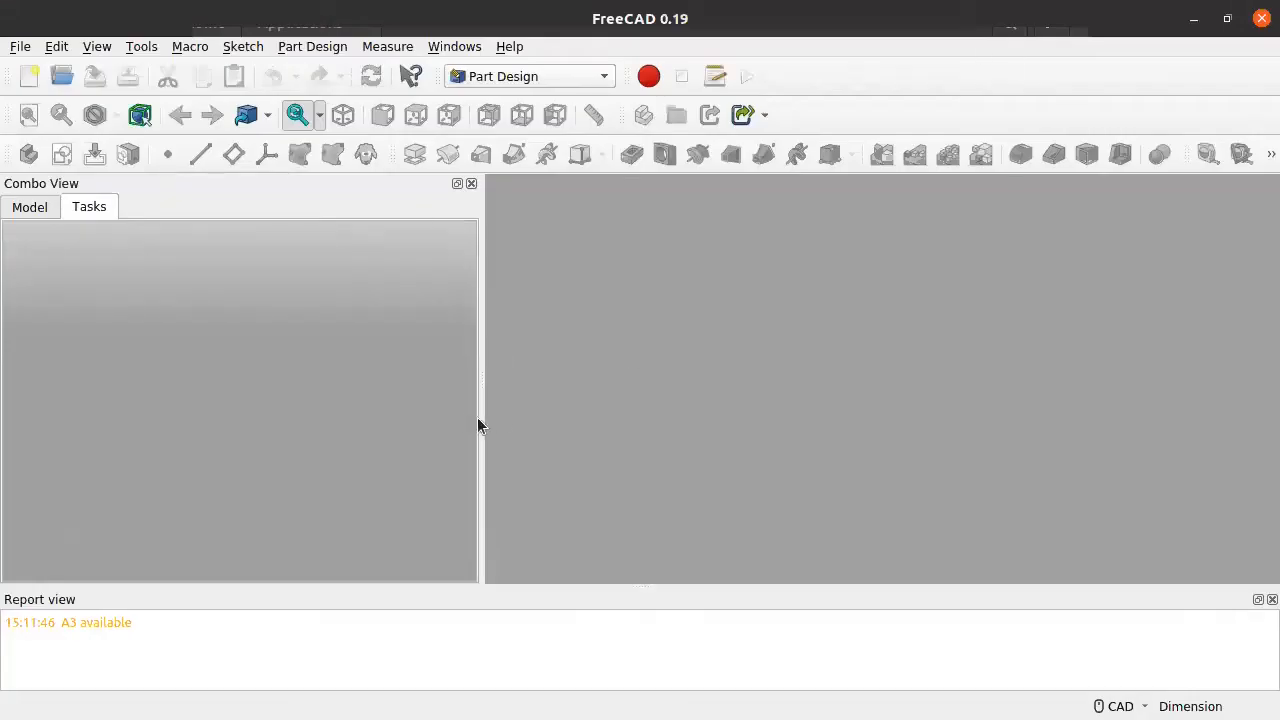
Narrow the Combo View and create a new empty document in the Part Design workbench.
drag(477, 417, 324, 420)
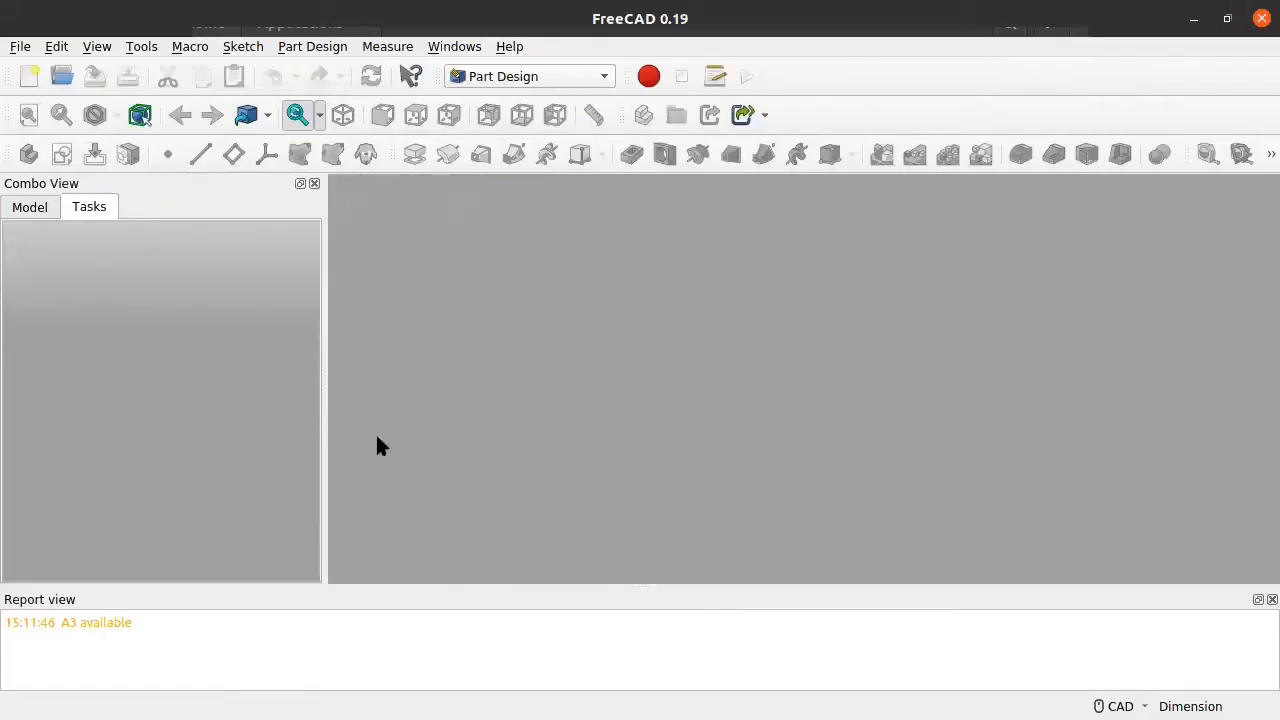
click(28, 76)
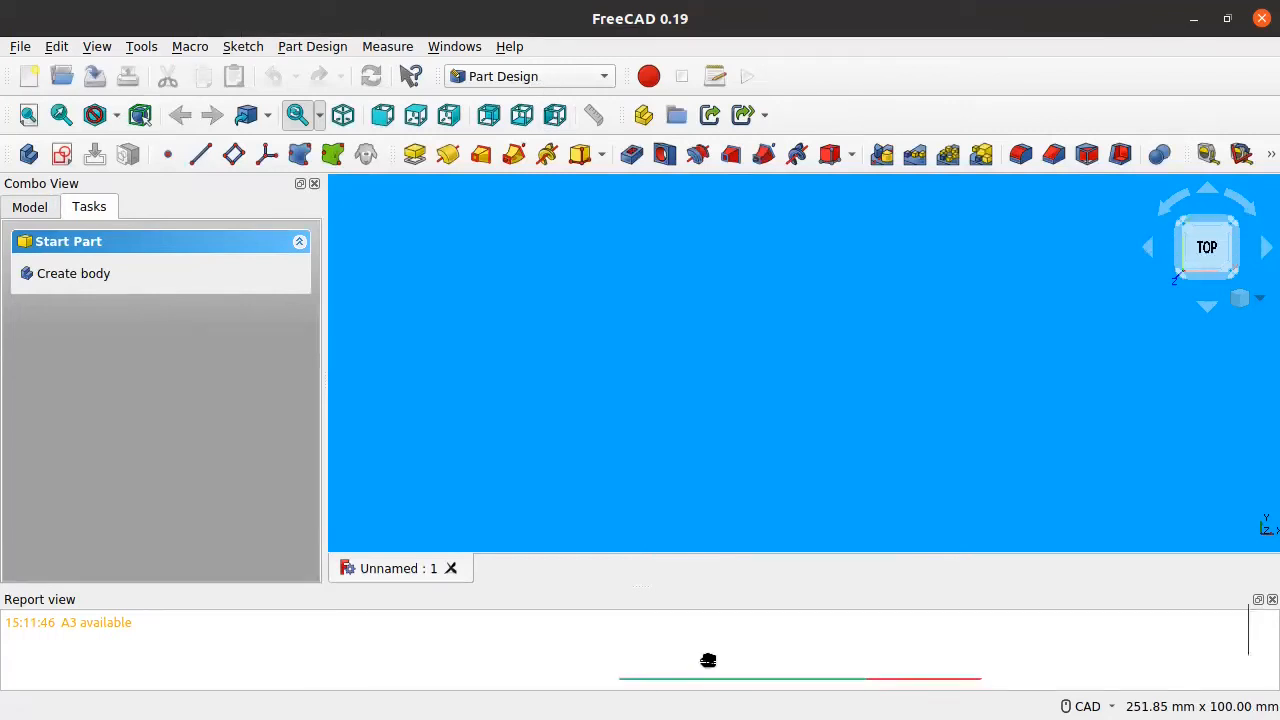
click(521, 78)
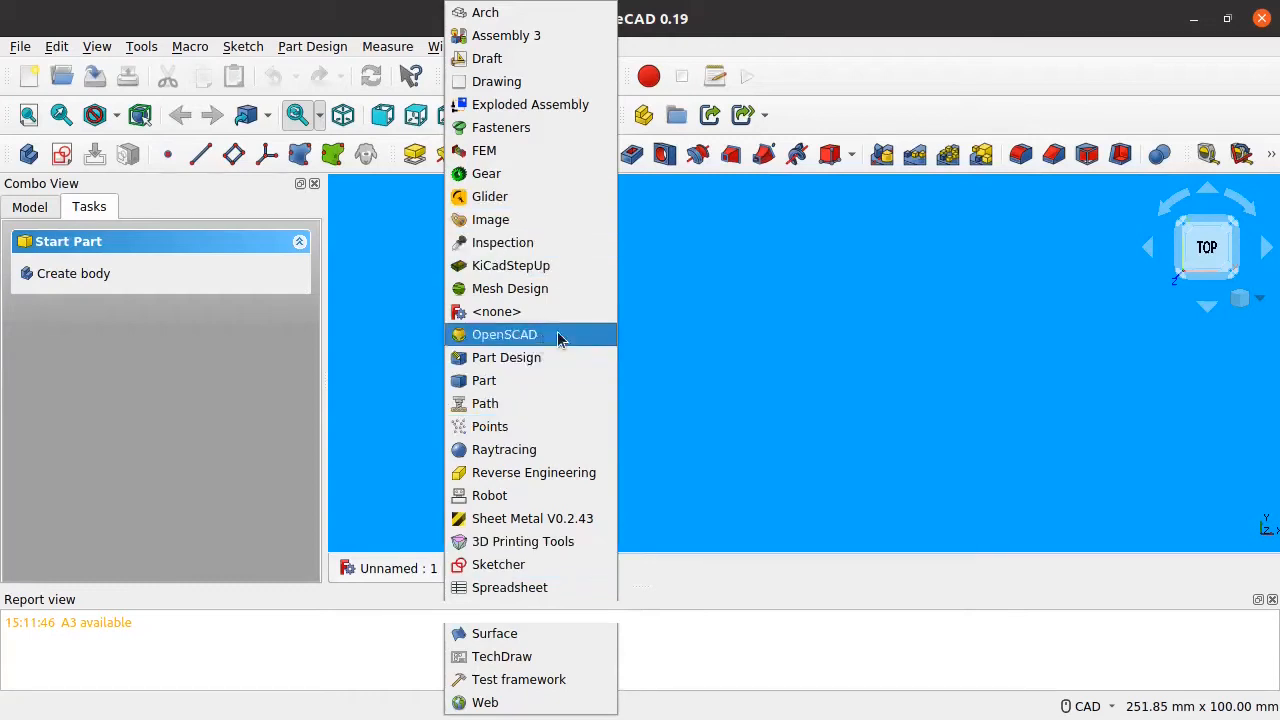
click(538, 360)
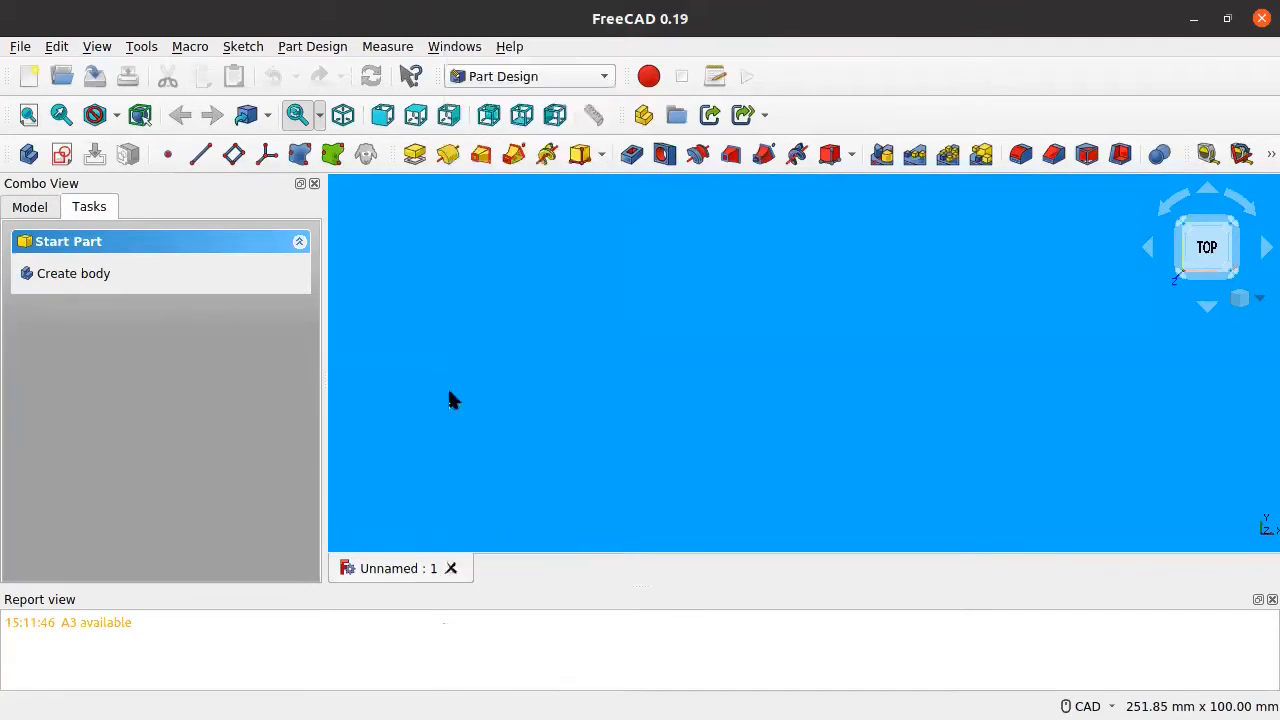
Show the document's model tree in the Combo View and close the Report view.
click(33, 208)
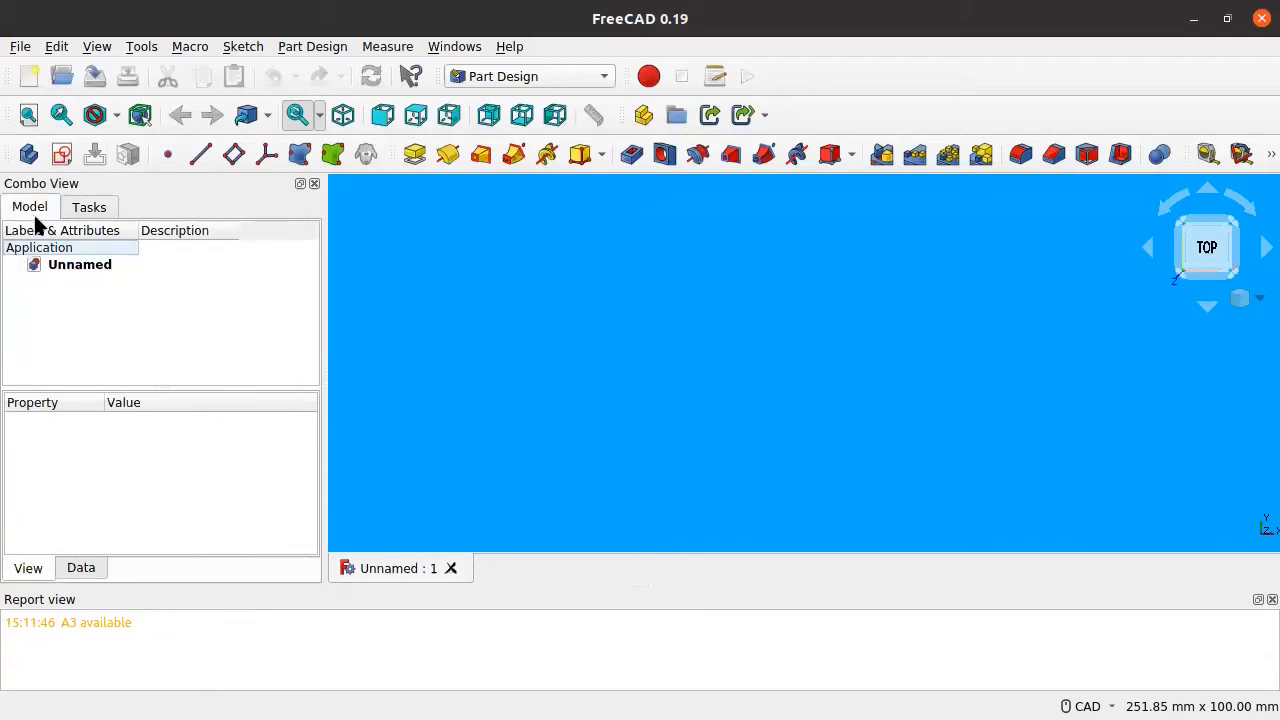
click(88, 210)
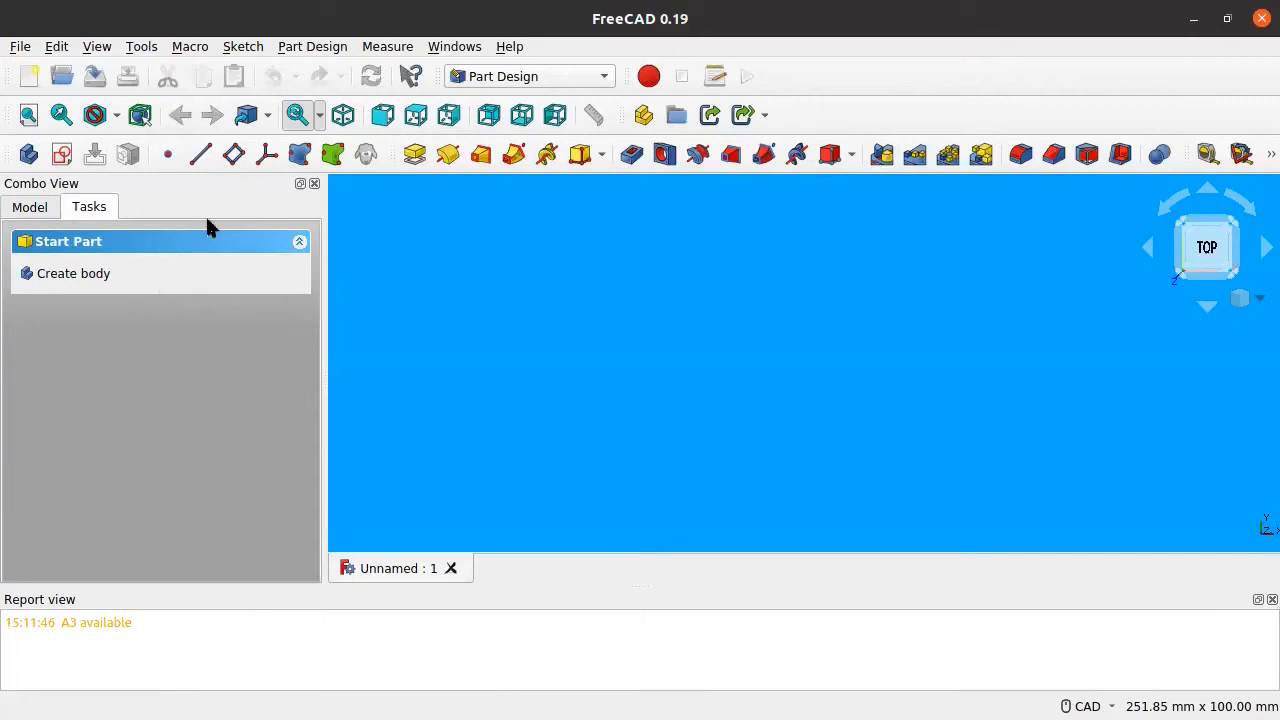
click(31, 210)
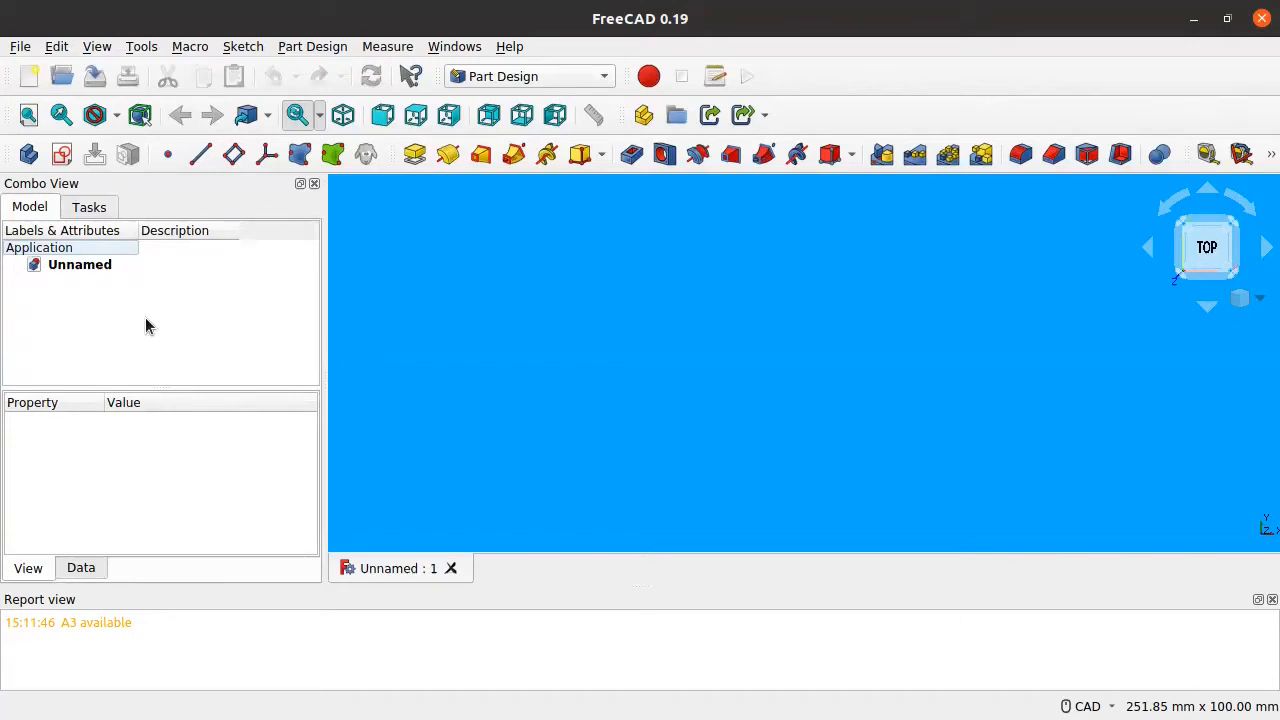
click(1272, 599)
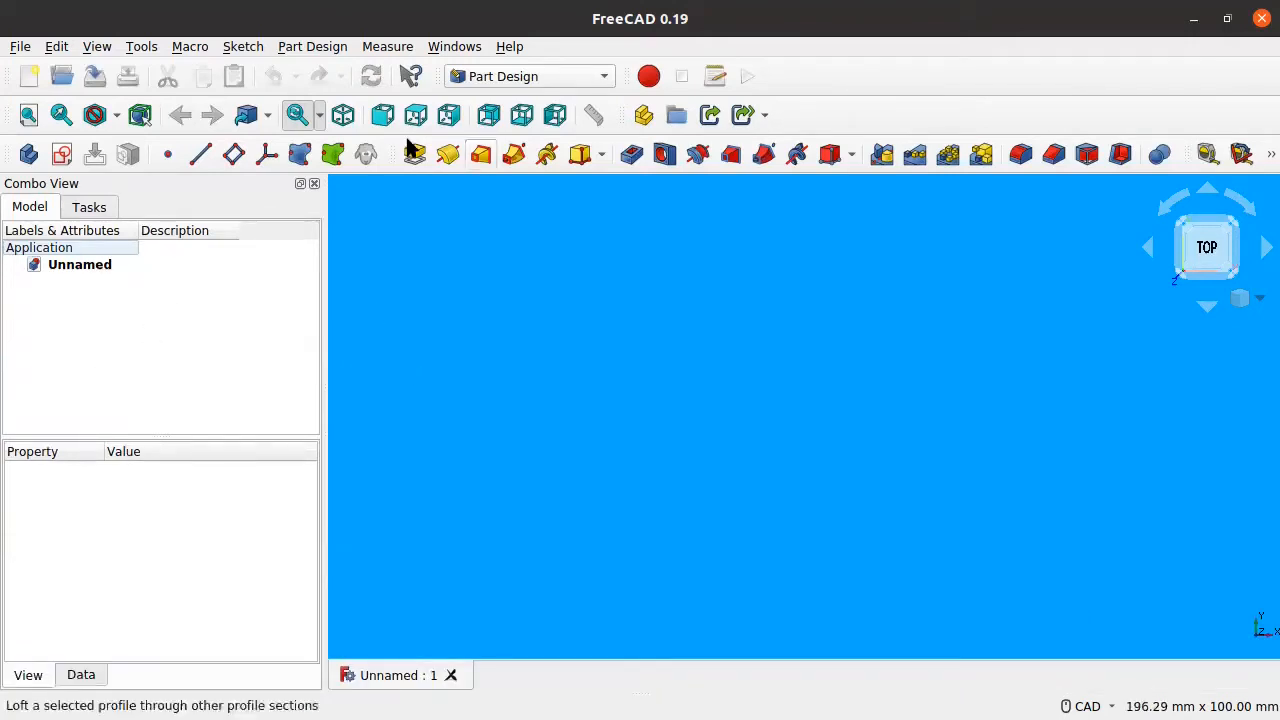
Switch to the Spreadsheet workbench and create a new spreadsheet in the document.
click(380, 48)
click(494, 74)
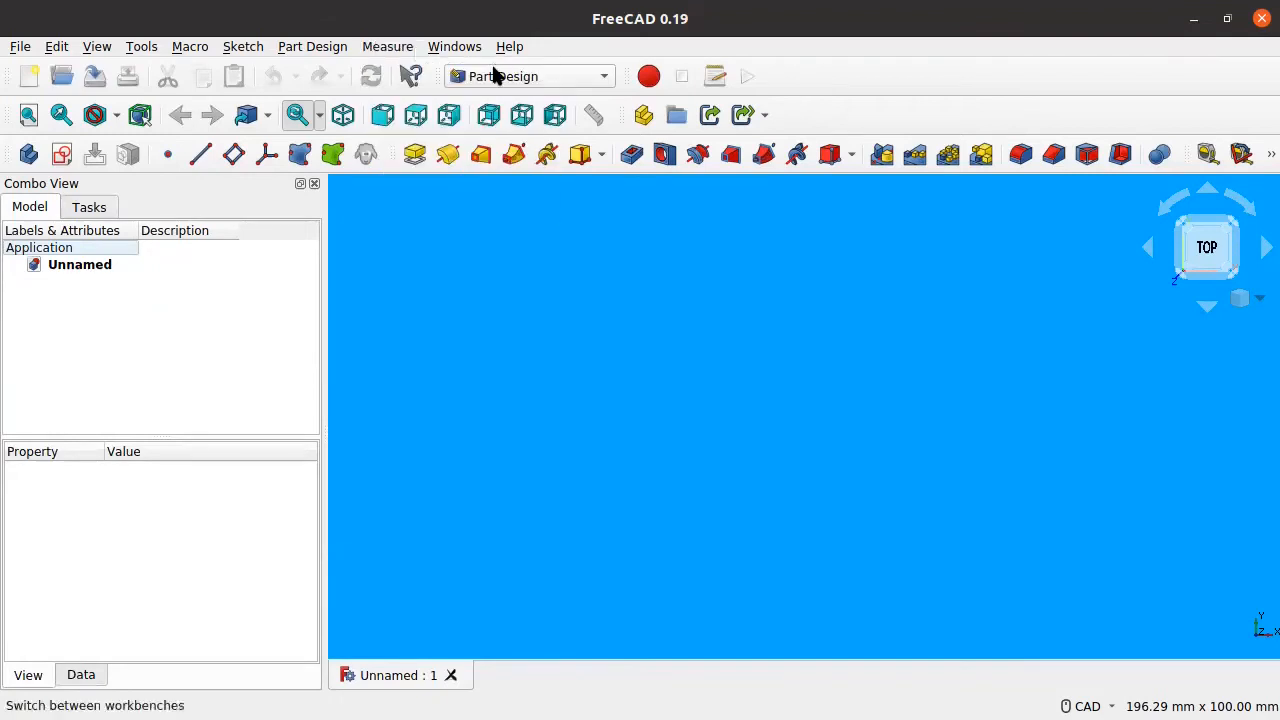
click(503, 77)
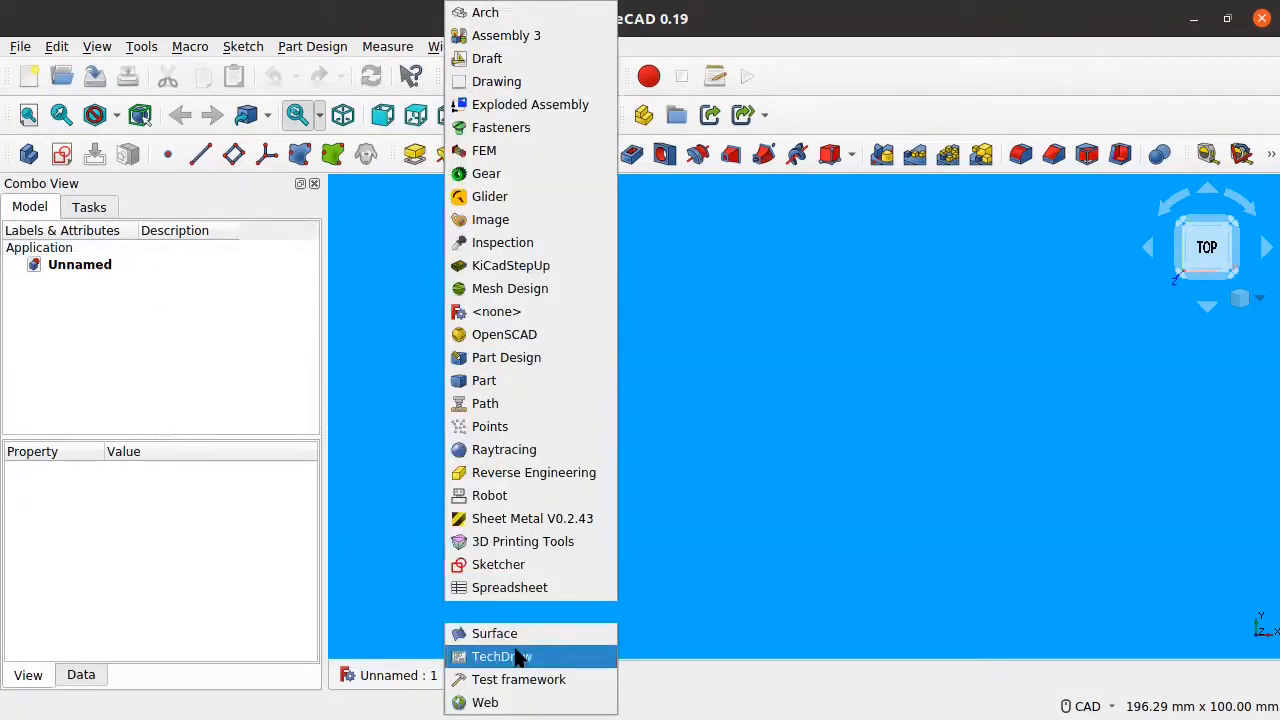
click(521, 587)
click(521, 72)
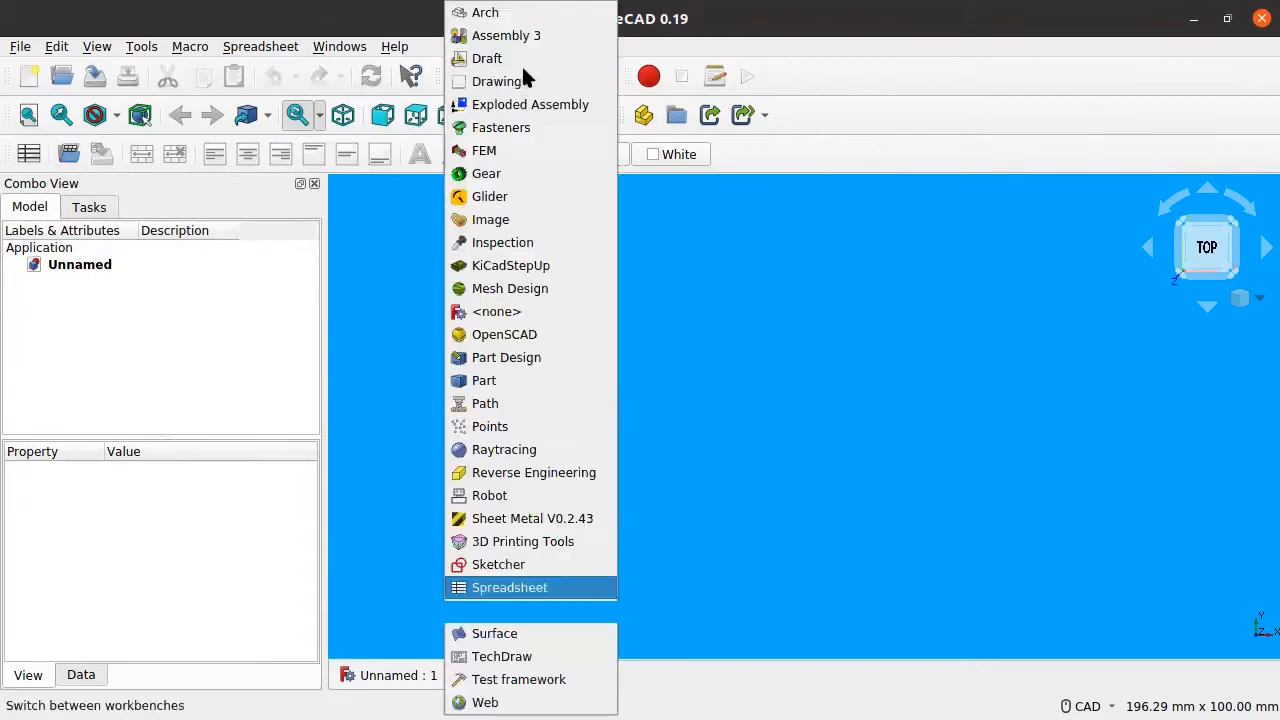
click(524, 590)
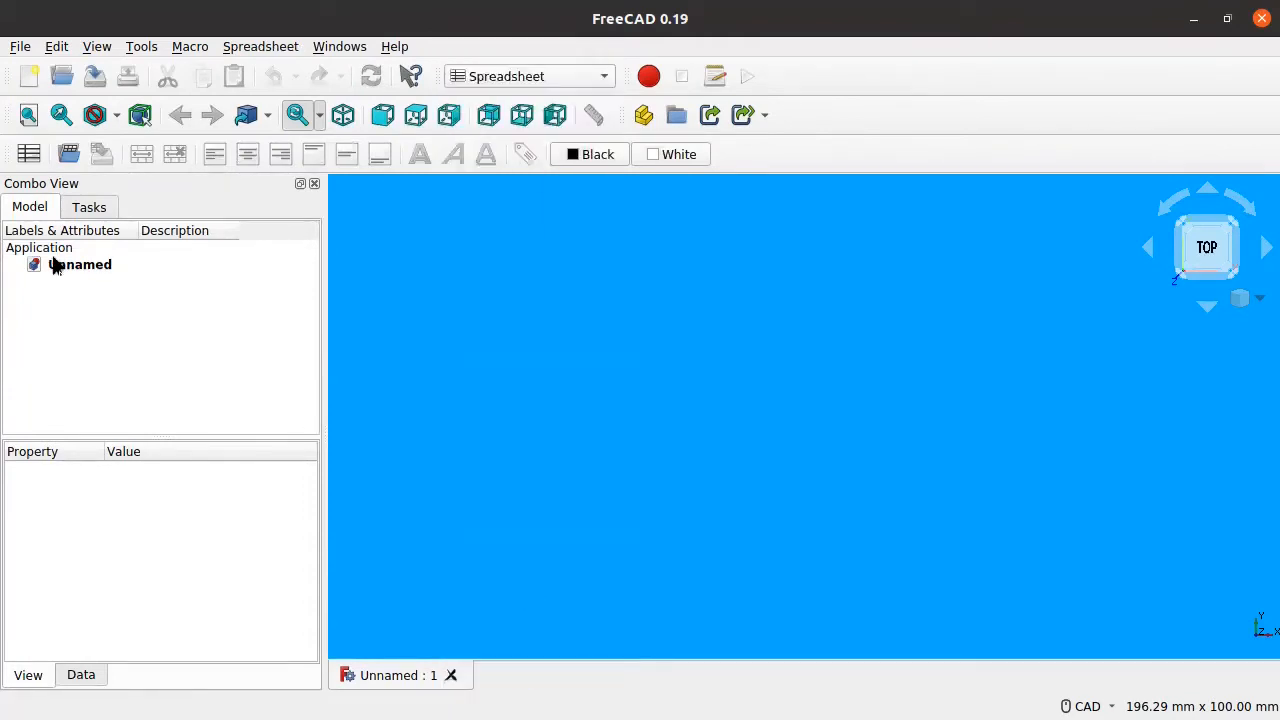
click(29, 153)
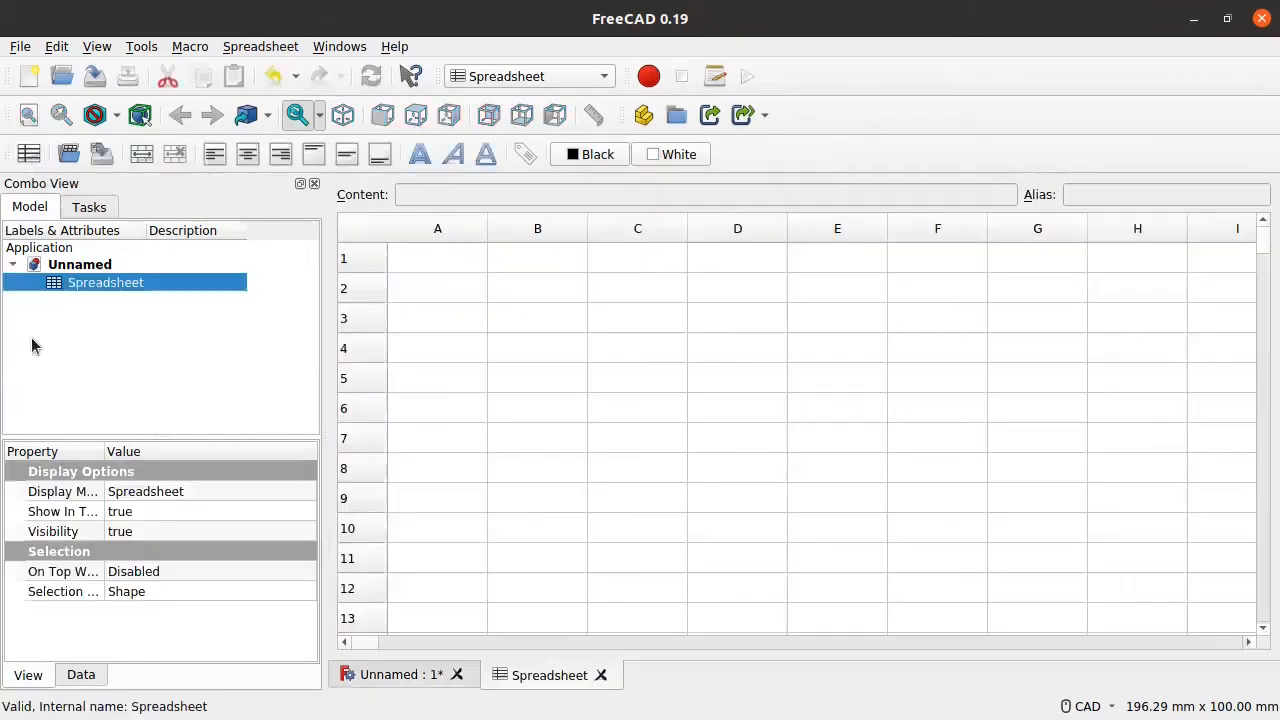
Widen column A of the spreadsheet and enter the label "Bench Height" in cell A1.
drag(490, 229, 681, 229)
click(559, 257)
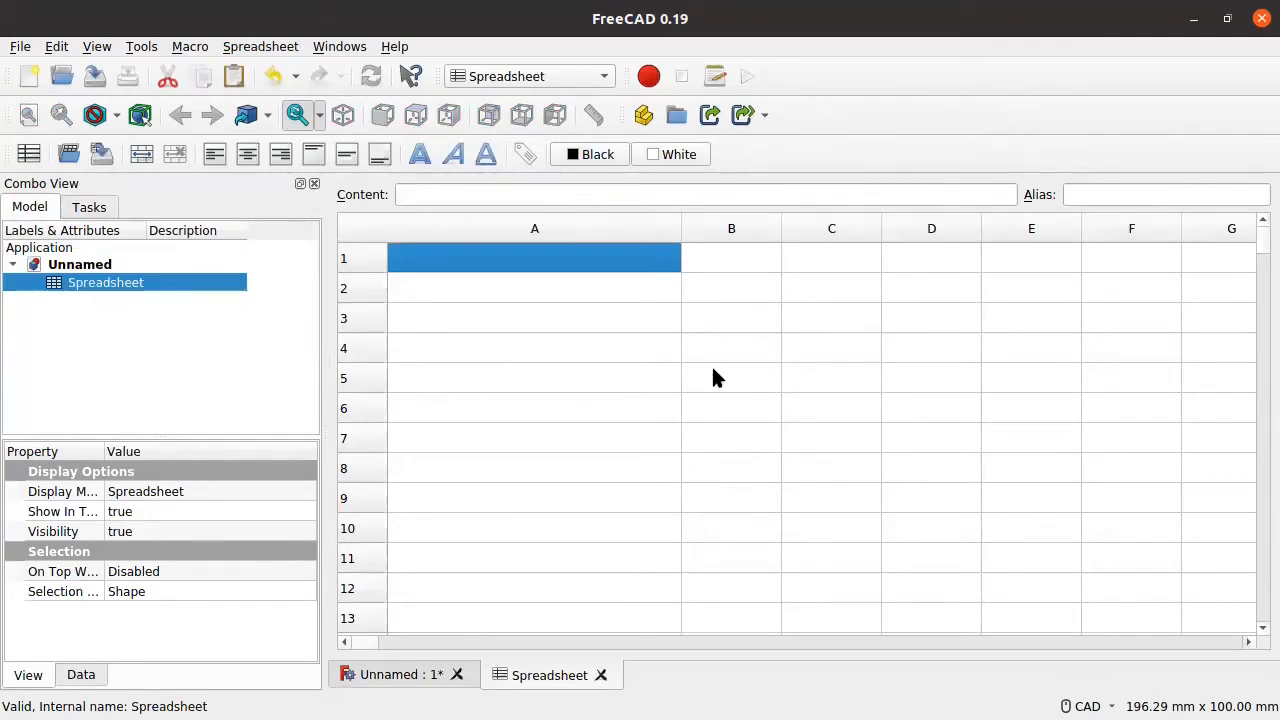
text(Bench Hei)
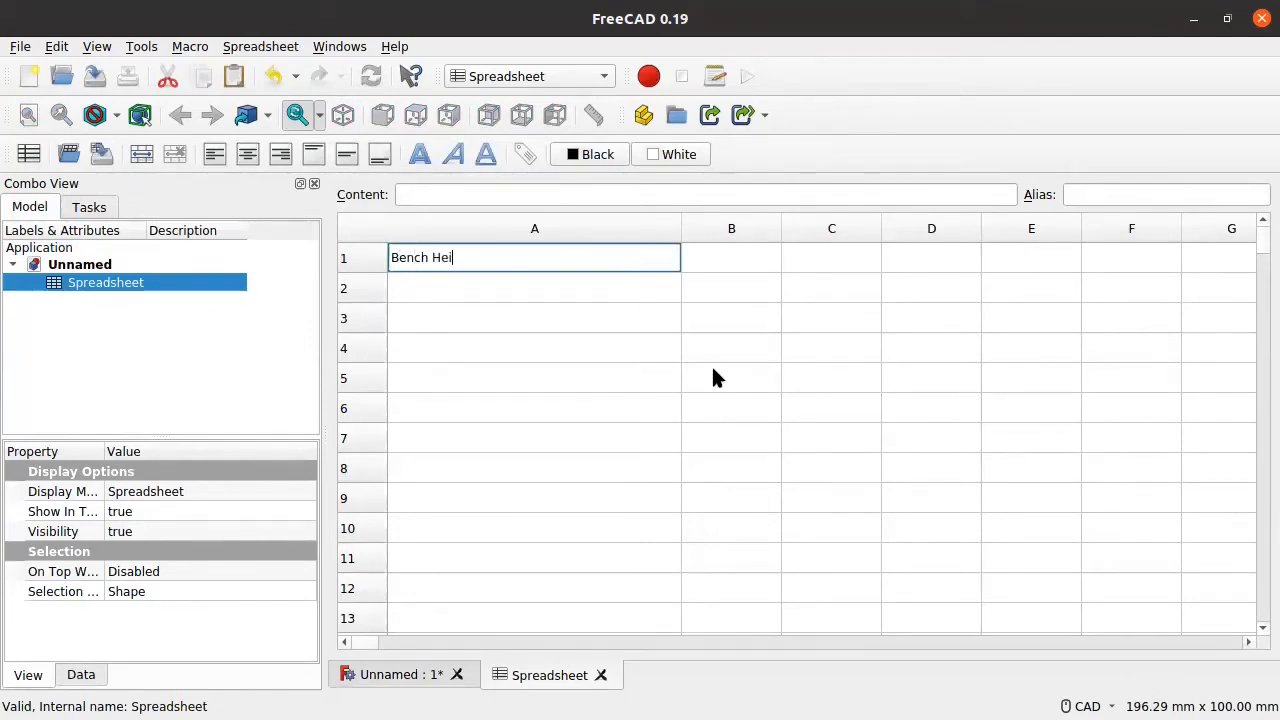
text(ght)
key(Return)
Enter the labels "Seat Diameter" in cell A2 and "Material Thickness" in cell A3.
text(Bench )
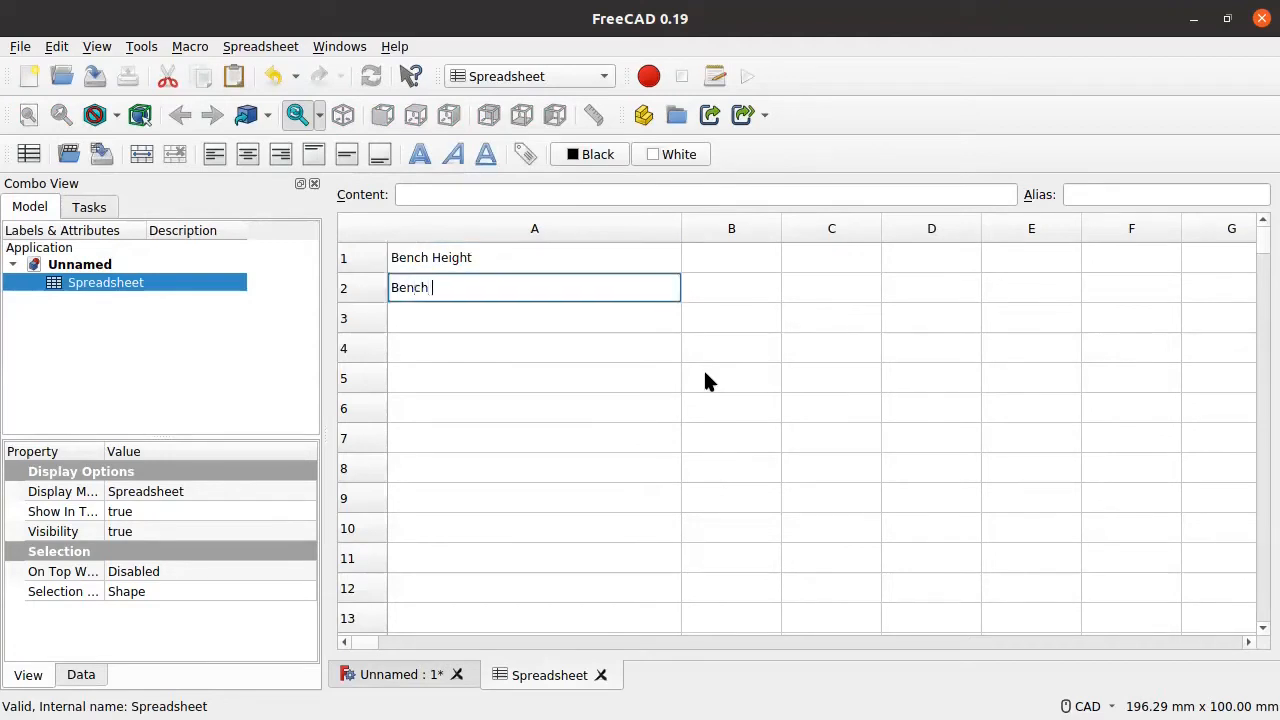
text(De)
key(BackSpace)
key(BackSpace)
key(BackSpace)
key(BackSpace)
key(BackSpace)
key(BackSpace)
key(BackSpace)
key(BackSpace)
text(Seat Diameter)
key(Return)
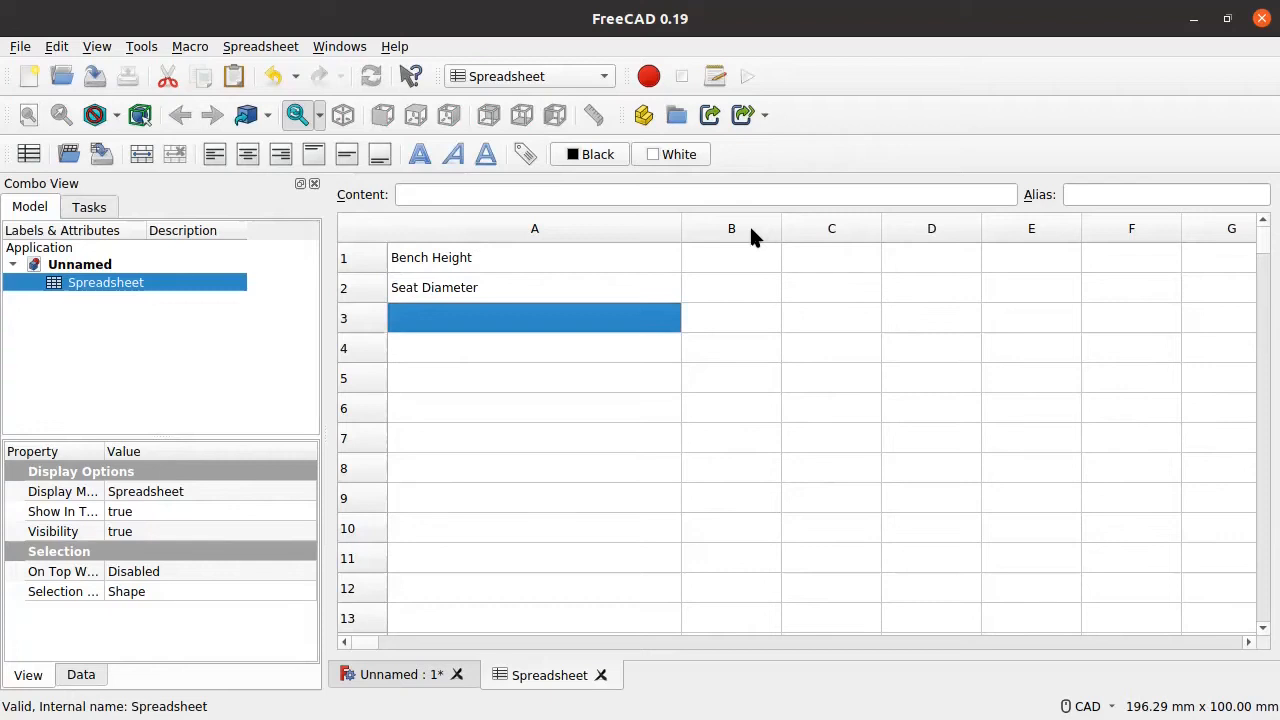
text(Material Thickness)
key(Return)
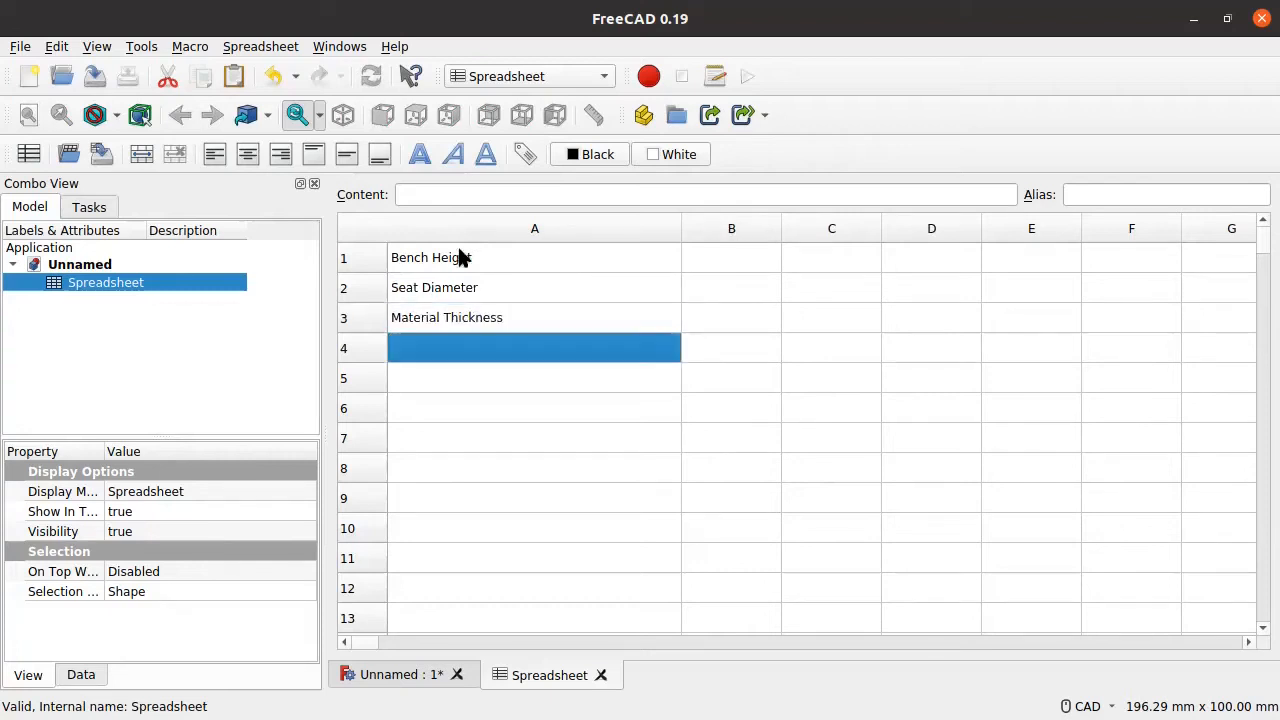
key(Up)
key(Up)
key(Down)
key(Up)
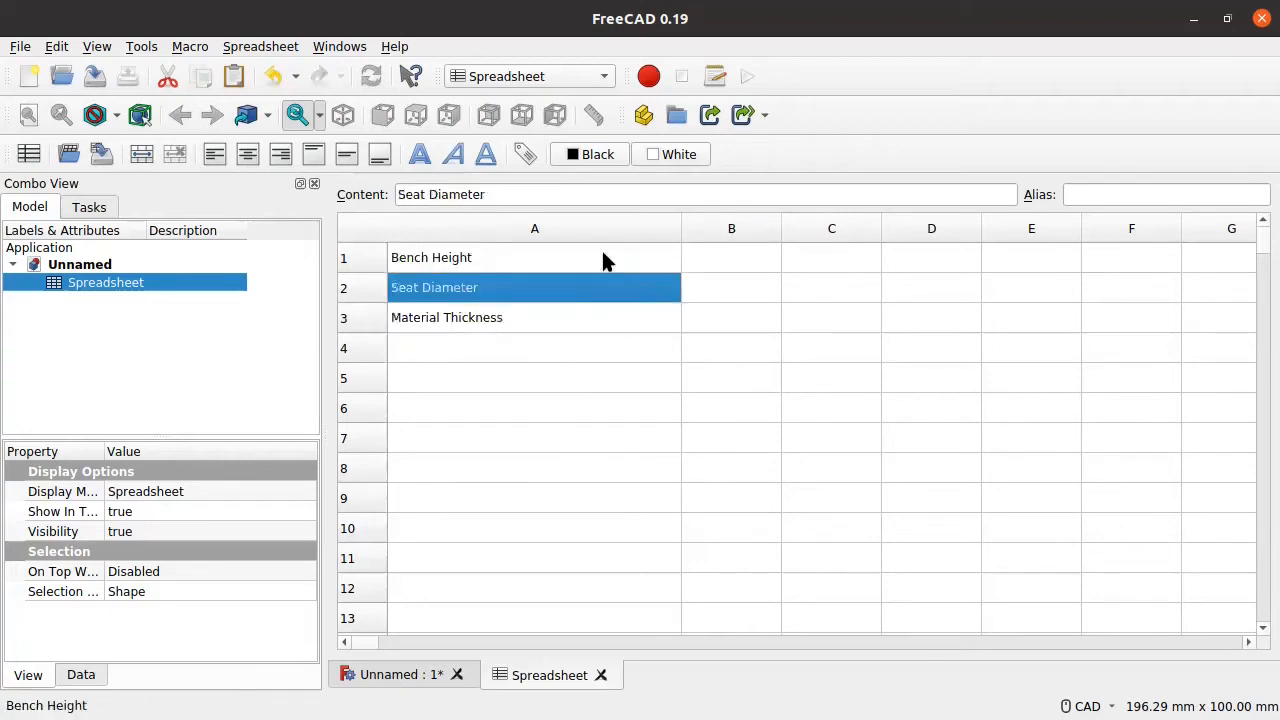
key(Up)
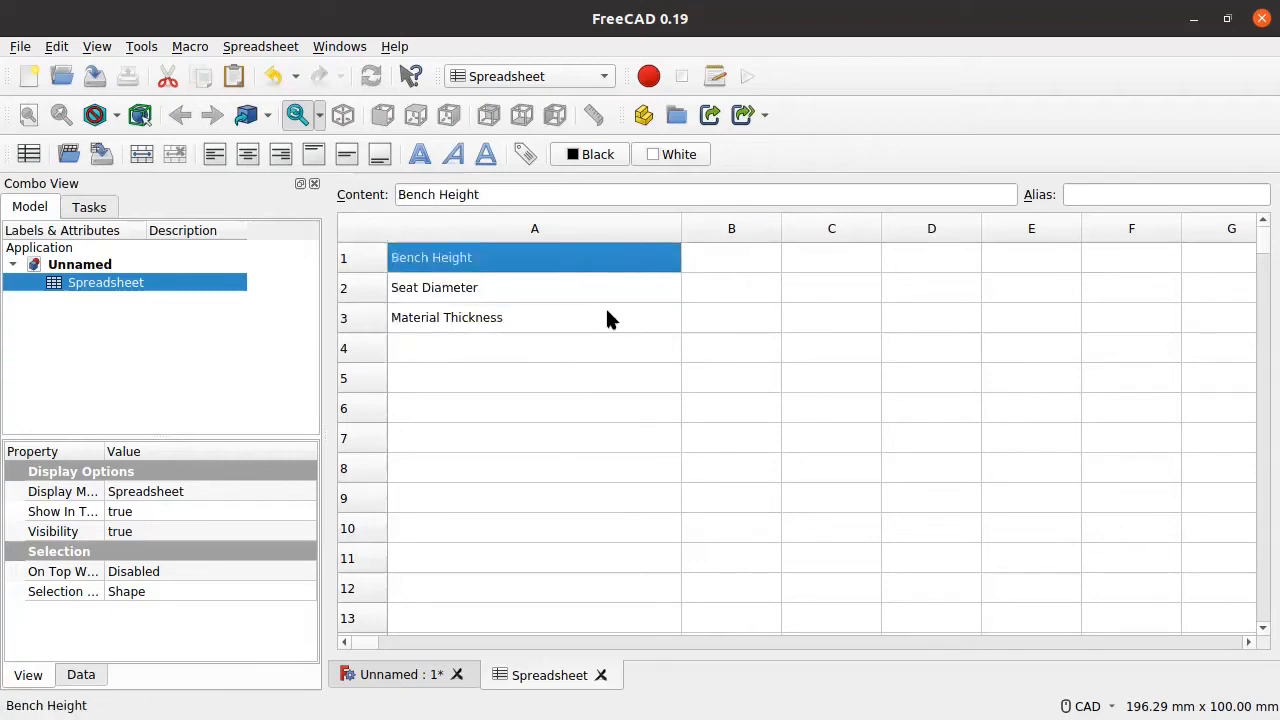
click(499, 282)
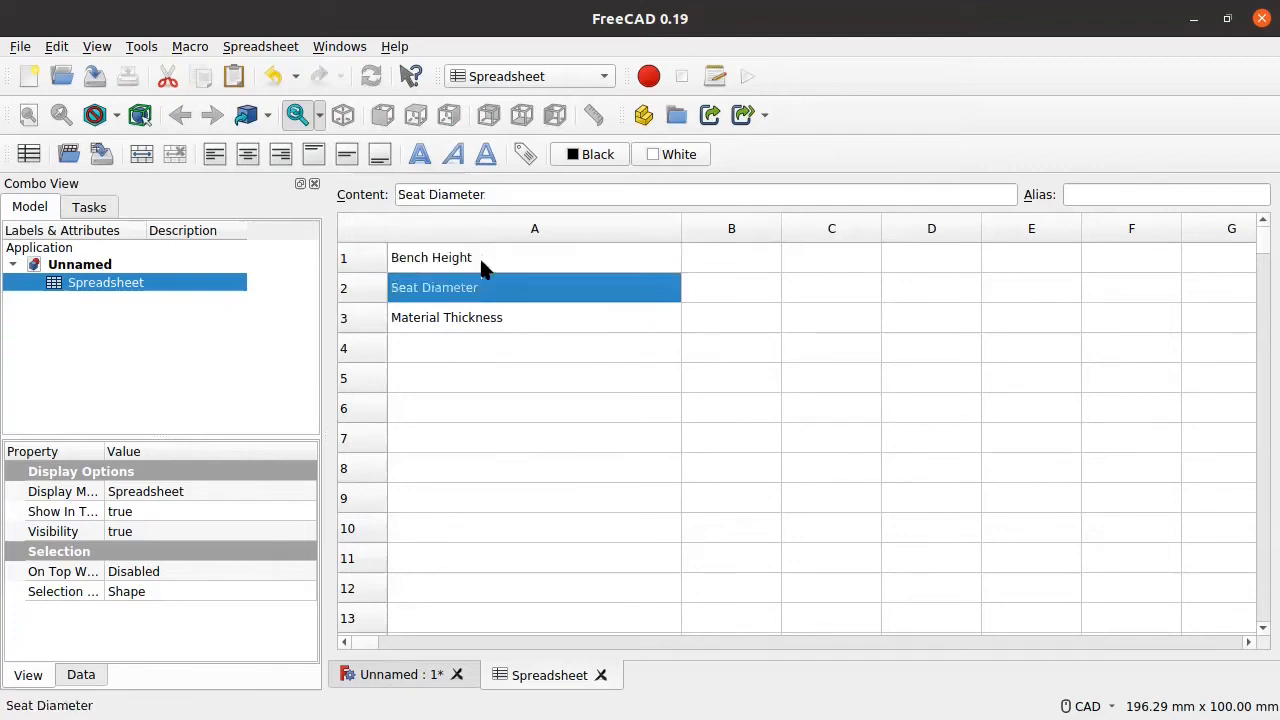
click(546, 322)
click(723, 309)
click(728, 260)
click(646, 314)
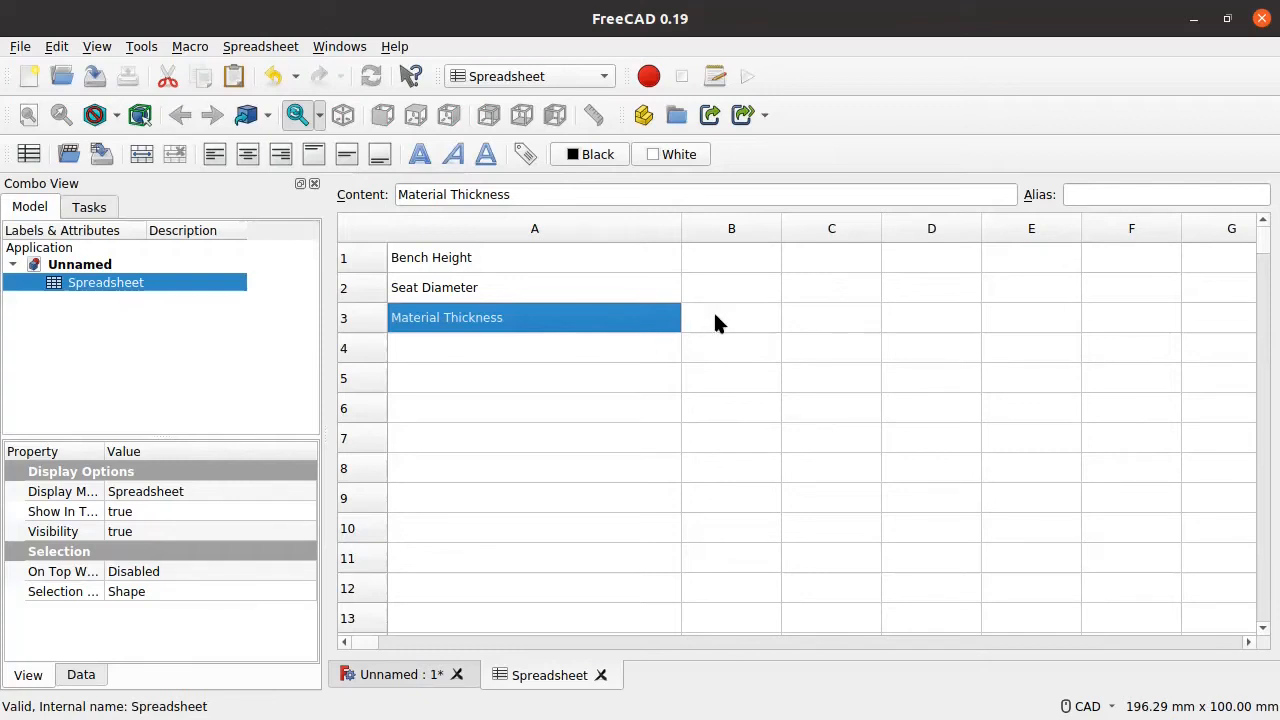
Enter 50 in cell B1 as the Bench Height value.
double_click(720, 260)
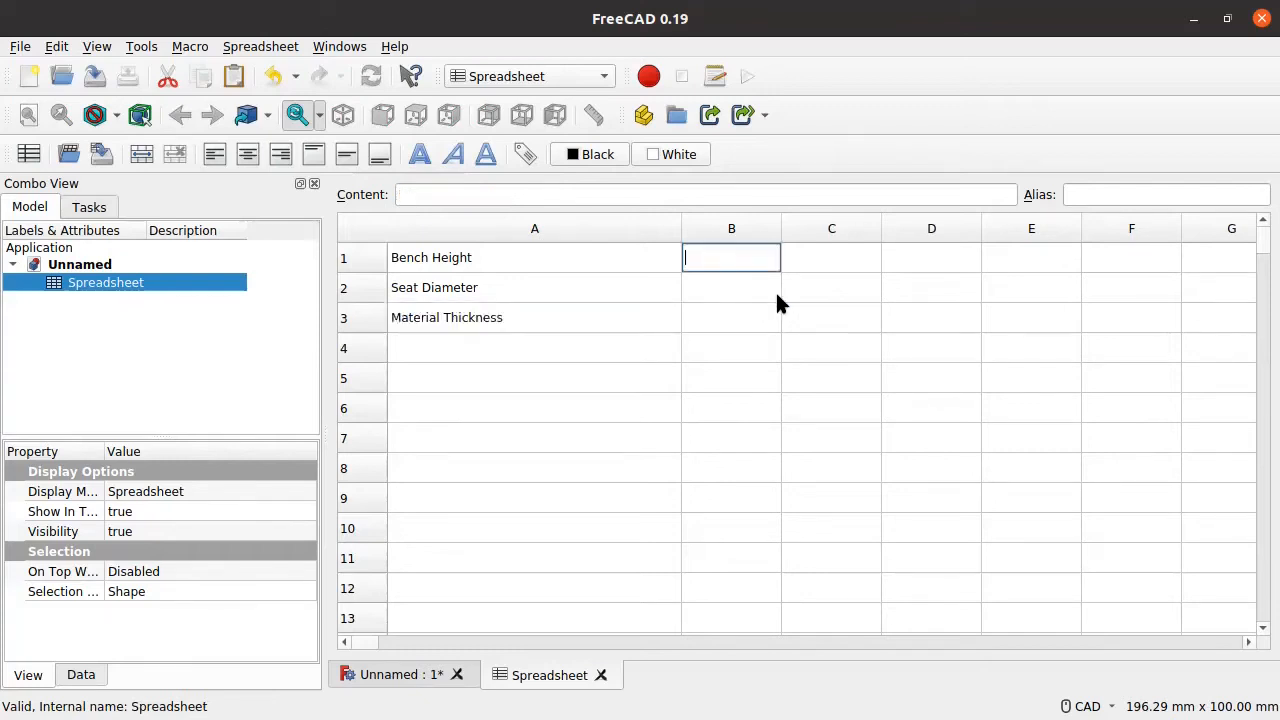
text(50)
key(Return)
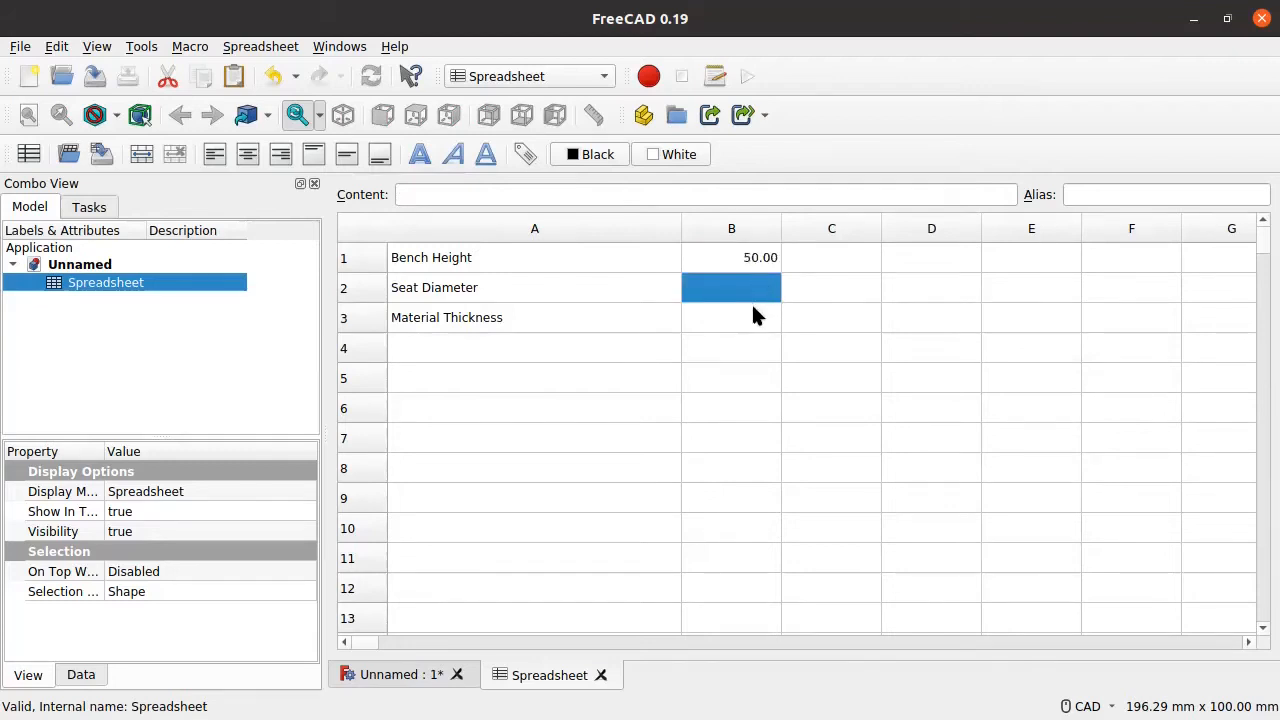
Set the Bench Height value in cell B1 to 500.
double_click(752, 256)
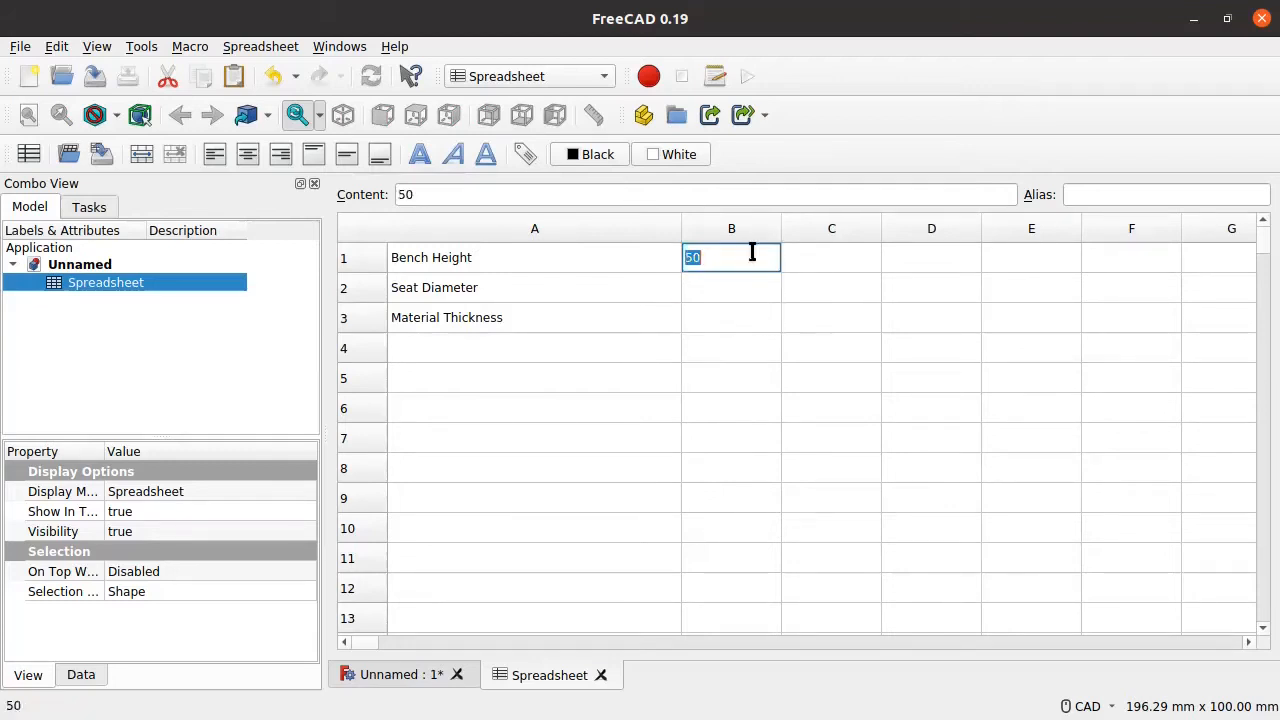
text(500)
key(Return)
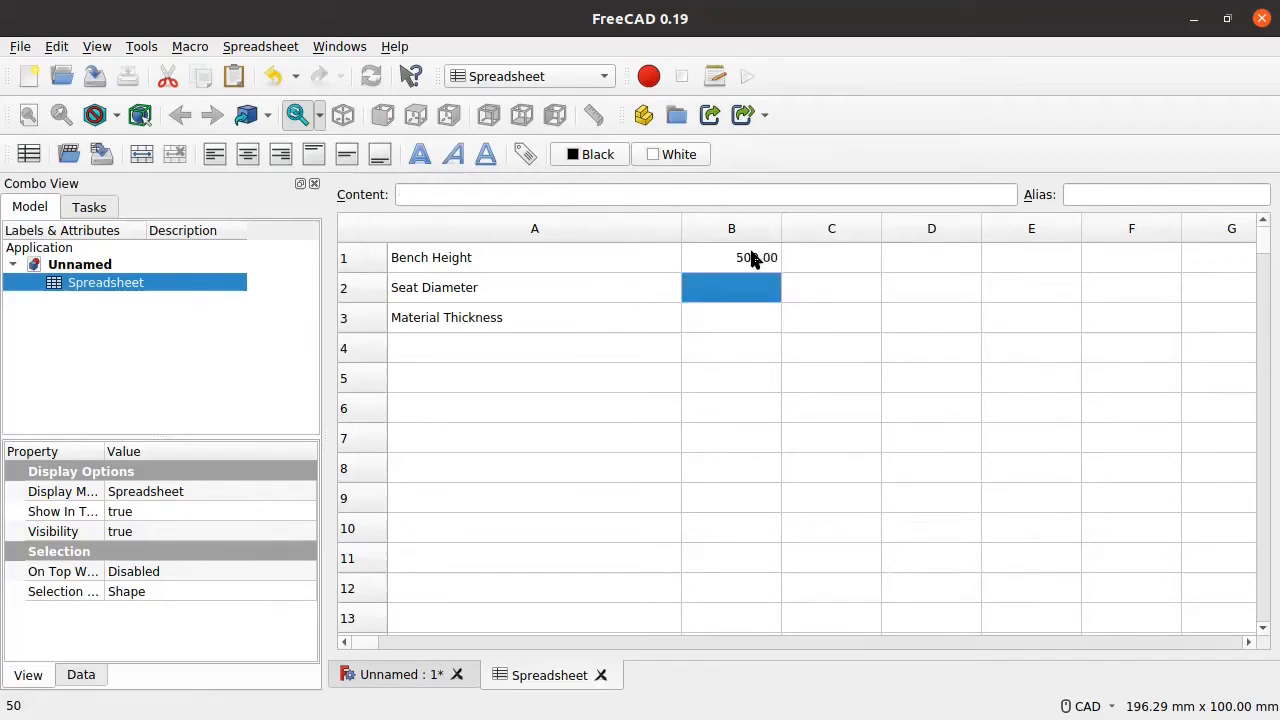
Enter 300 as the Seat Diameter value in cell B2 and 18 as the Material Thickness value in cell B3.
text(300)
key(Return)
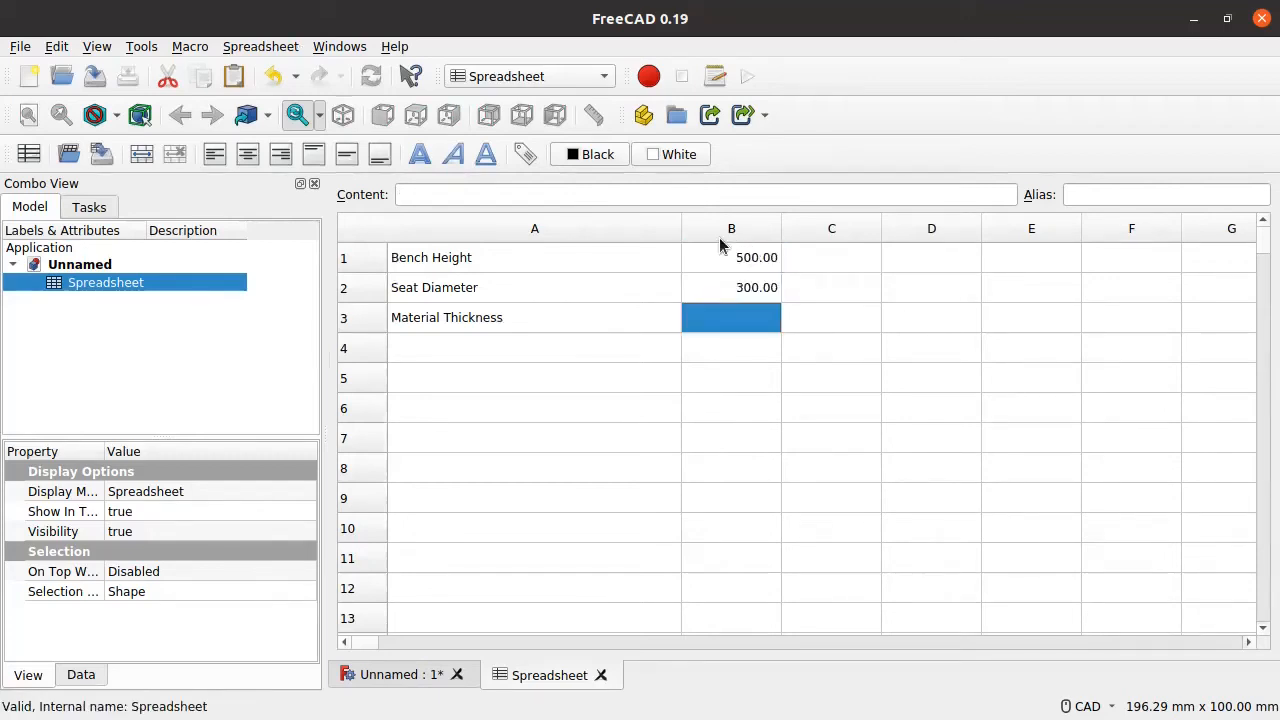
text(18)
key(Return)
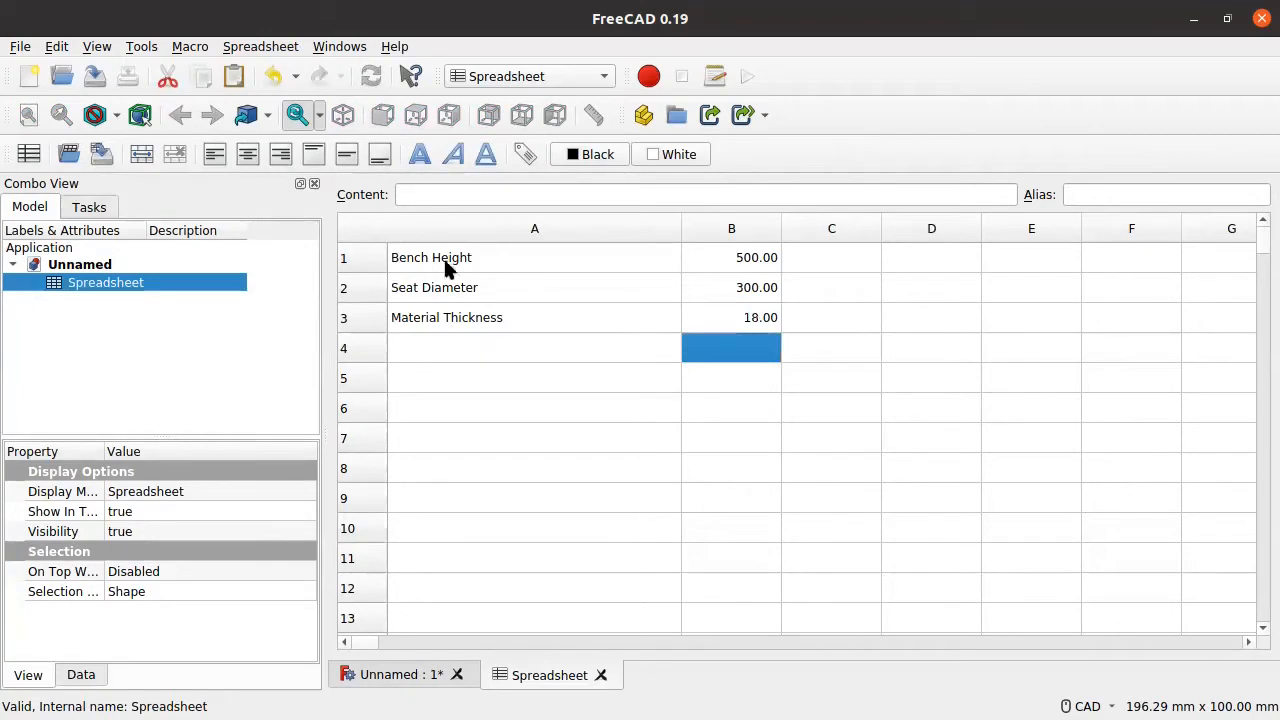
Open the cell properties of the Bench Height value in B1 and enter the alias BenchHeight without a space.
right_click(780, 255)
click(796, 268)
click(765, 280)
click(652, 311)
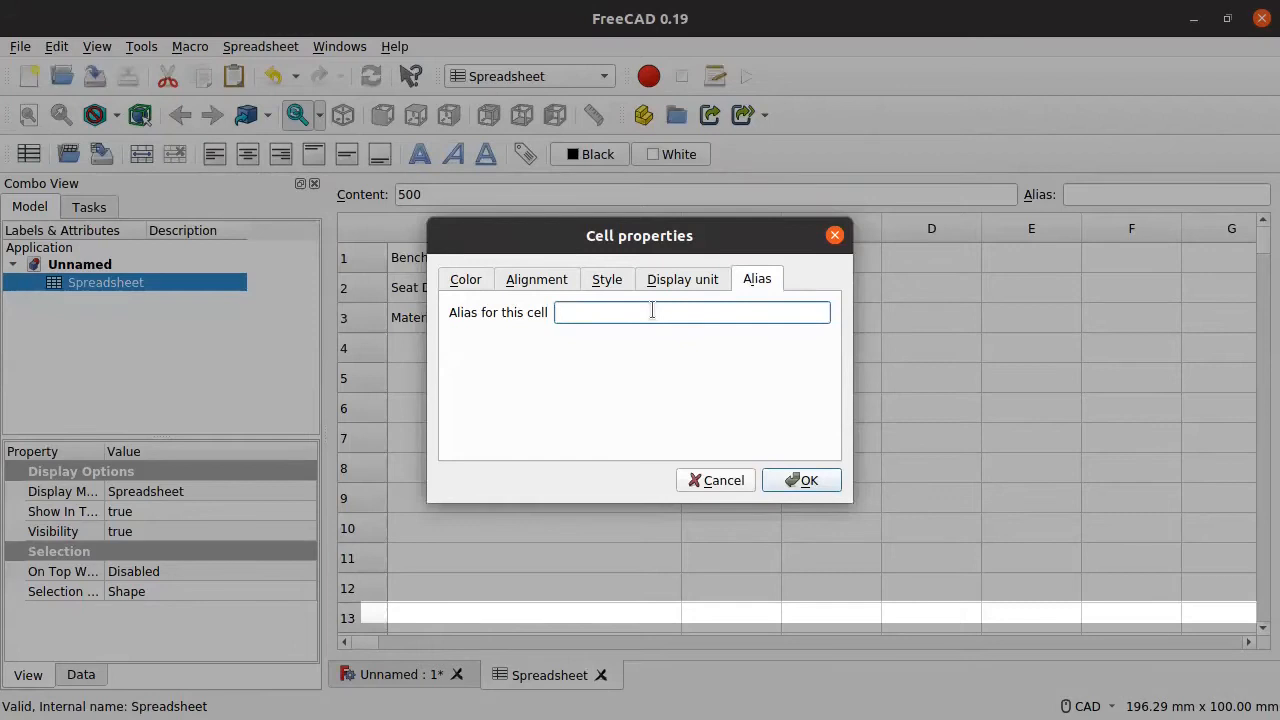
text(BenchHeight)
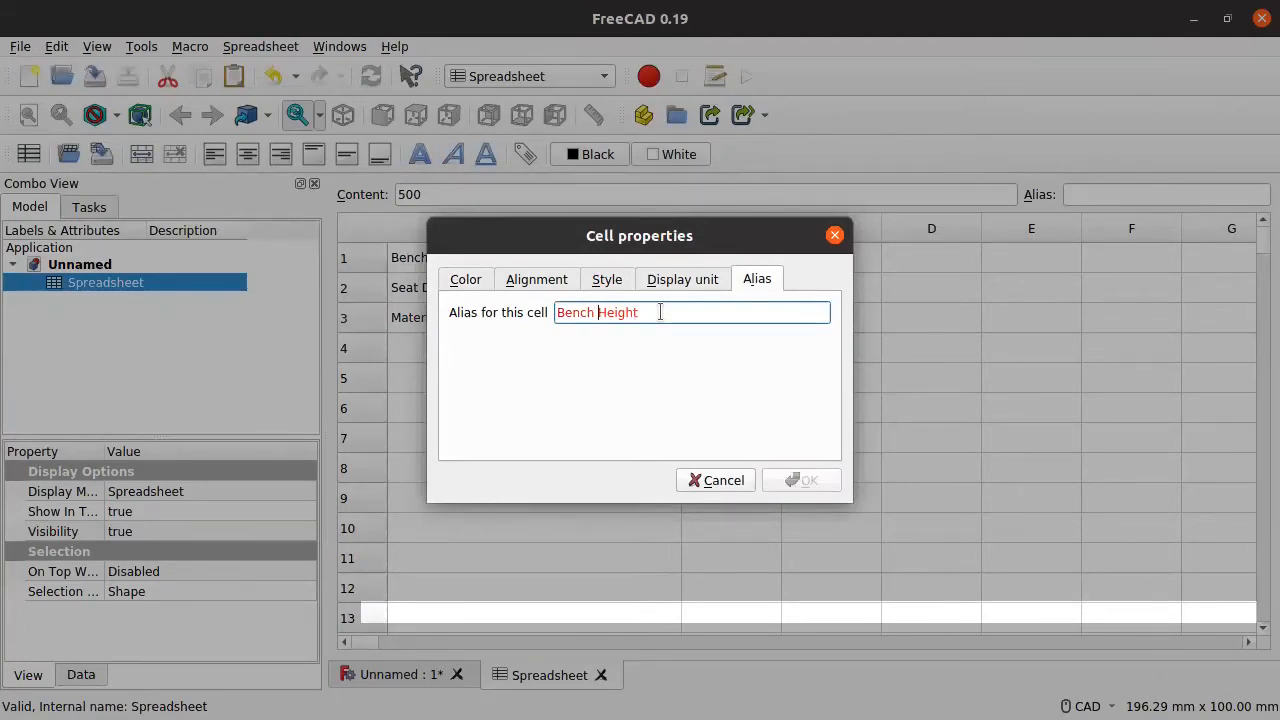
key(BackSpace)
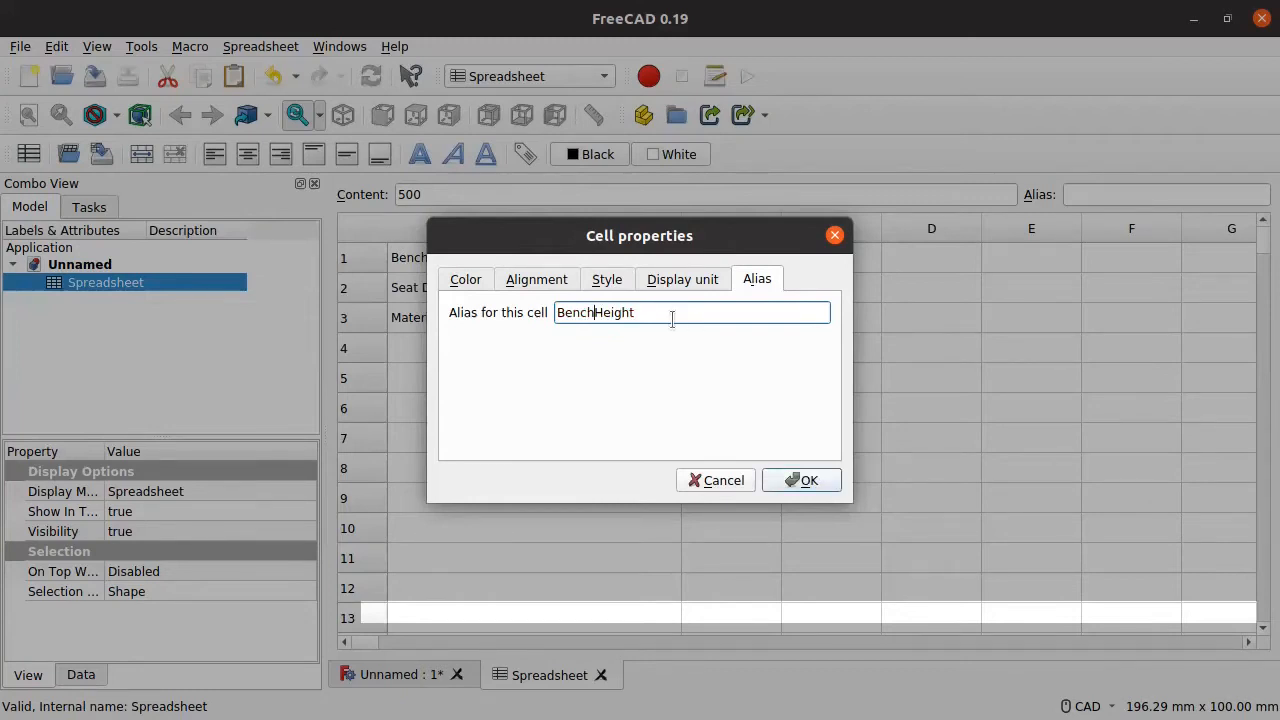
Try an underscore-style alias, bench_height, for cell B1.
drag(671, 318, 445, 295)
text(bench_heigh)
key(shift+Left)
key(shift+Left)
key(shift+Left)
key(shift+Left)
key(shift+Left)
key(shift+Left)
key(shift+Left)
key(shift+Left)
key(shift+Left)
key(shift+Left)
Set the alias of cell B1 back to BenchHeight and apply the cell properties.
text(BenchHeigh)
key(BackSpace)
key(BackSpace)
click(802, 481)
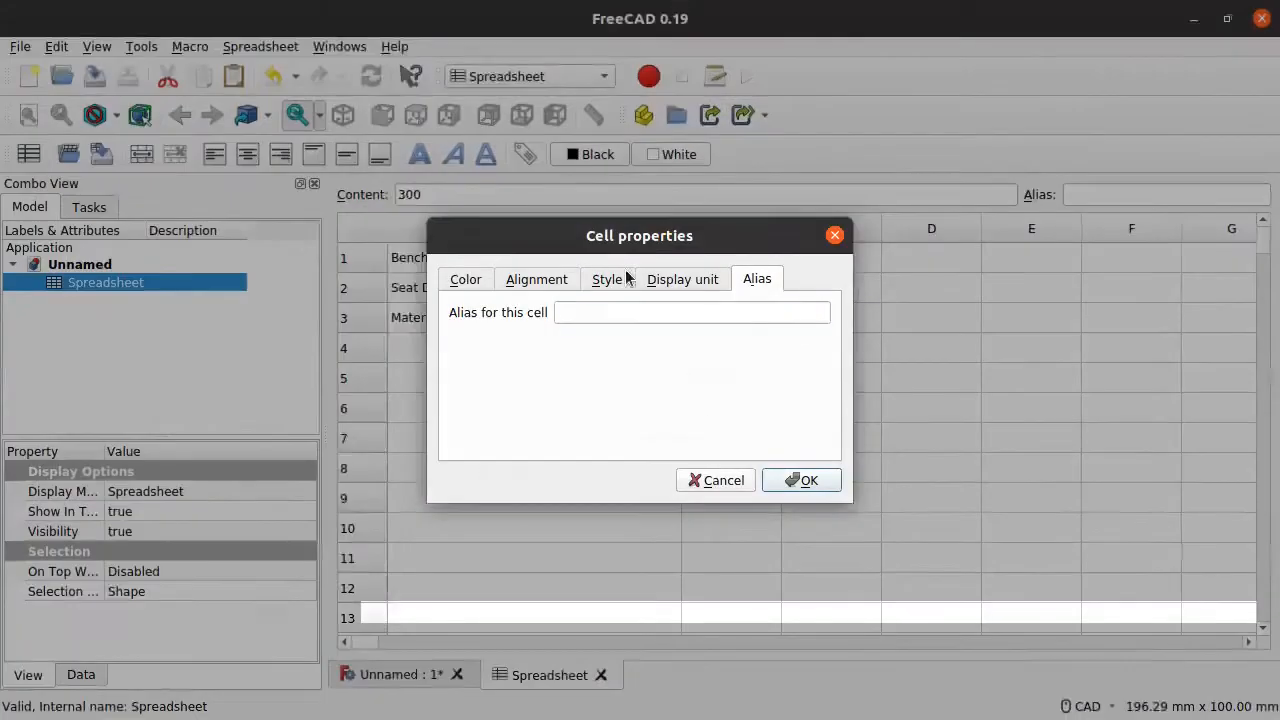
Assign the alias SeatDiameter to the Seat Diameter value in cell B2.
click(638, 316)
text(SeatD)
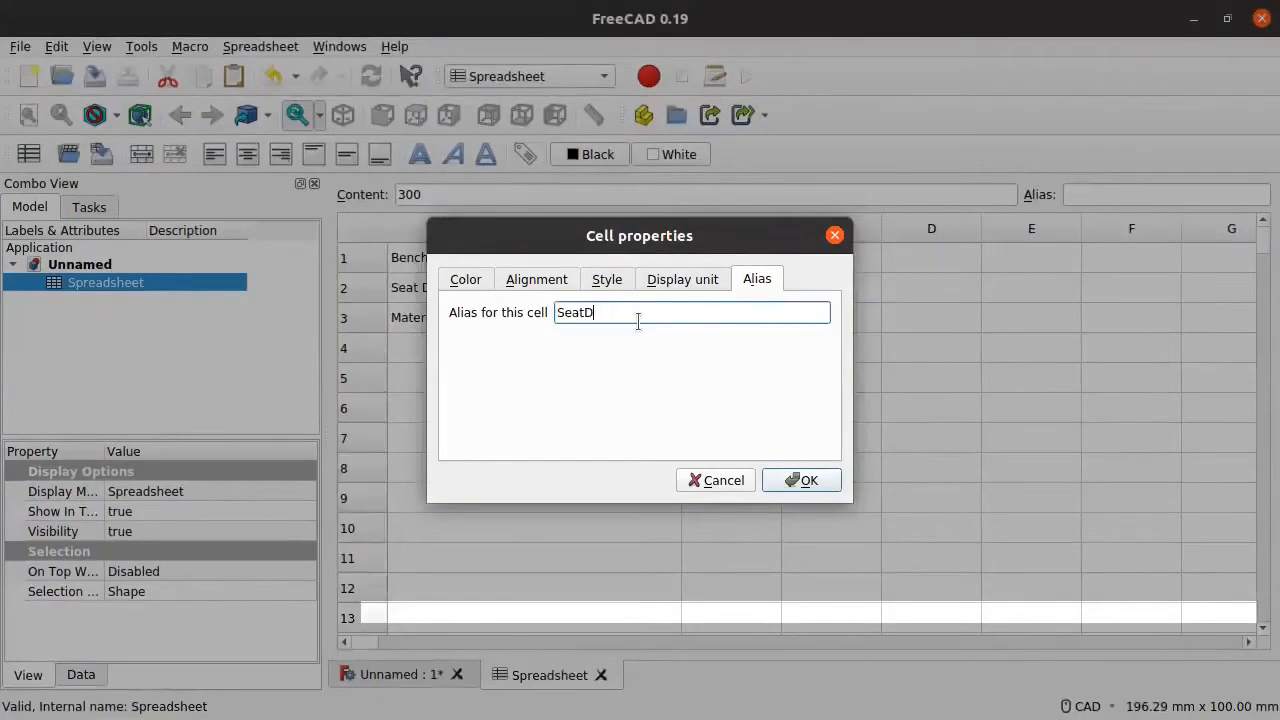
text(iameter)
key(Return)
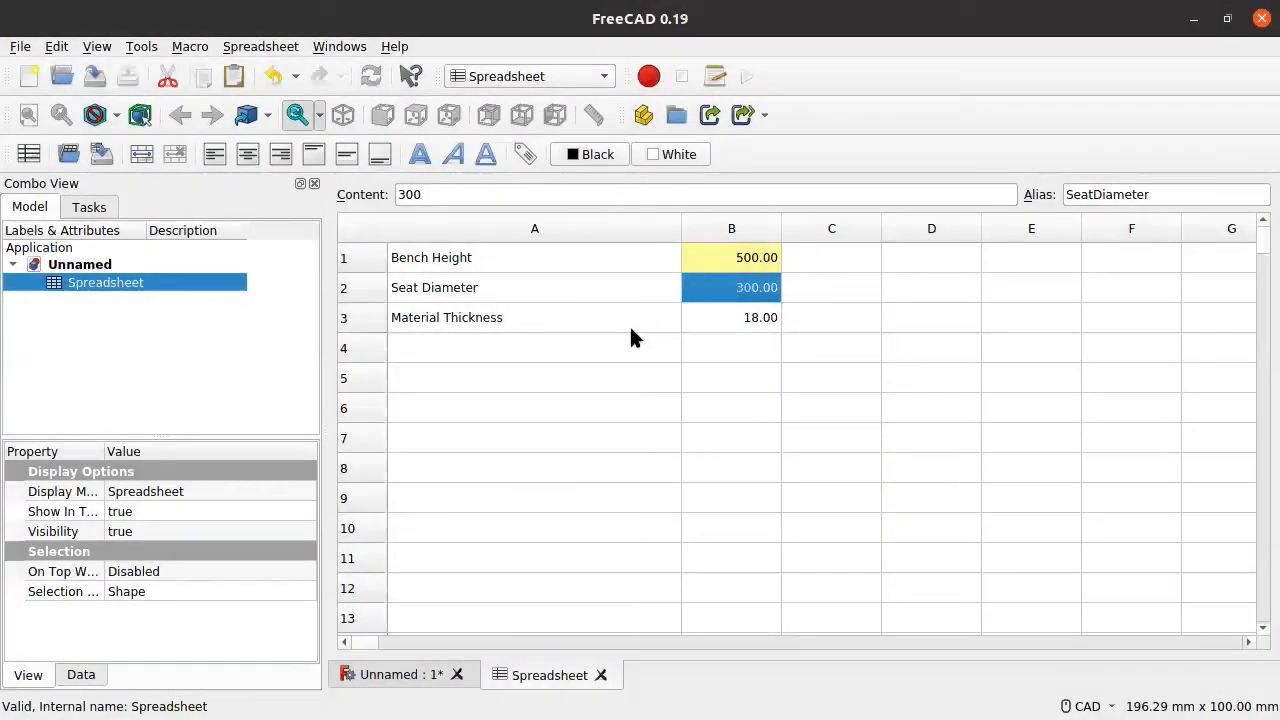
Assign the alias MaterialThickness to the Material Thickness value in cell B3.
click(728, 316)
right_click(745, 325)
click(765, 330)
click(760, 279)
click(651, 312)
text(MaterialThickness)
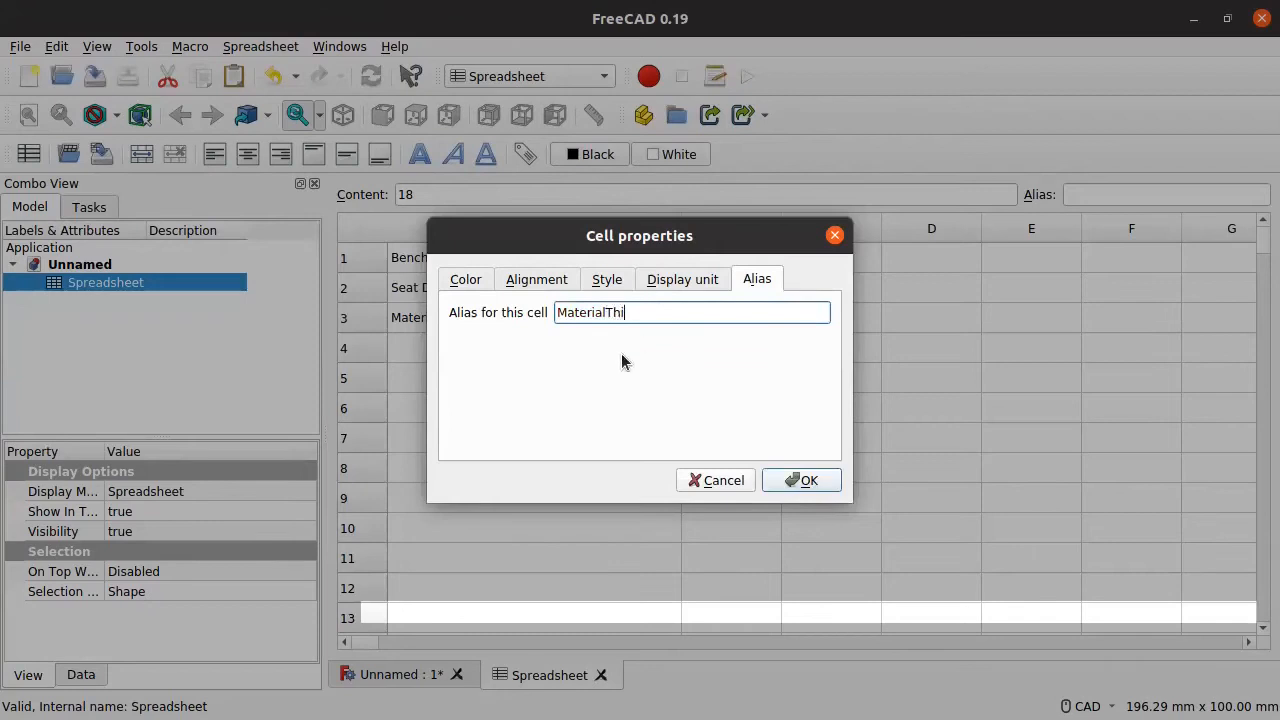
key(Return)
key(Return)
click(800, 343)
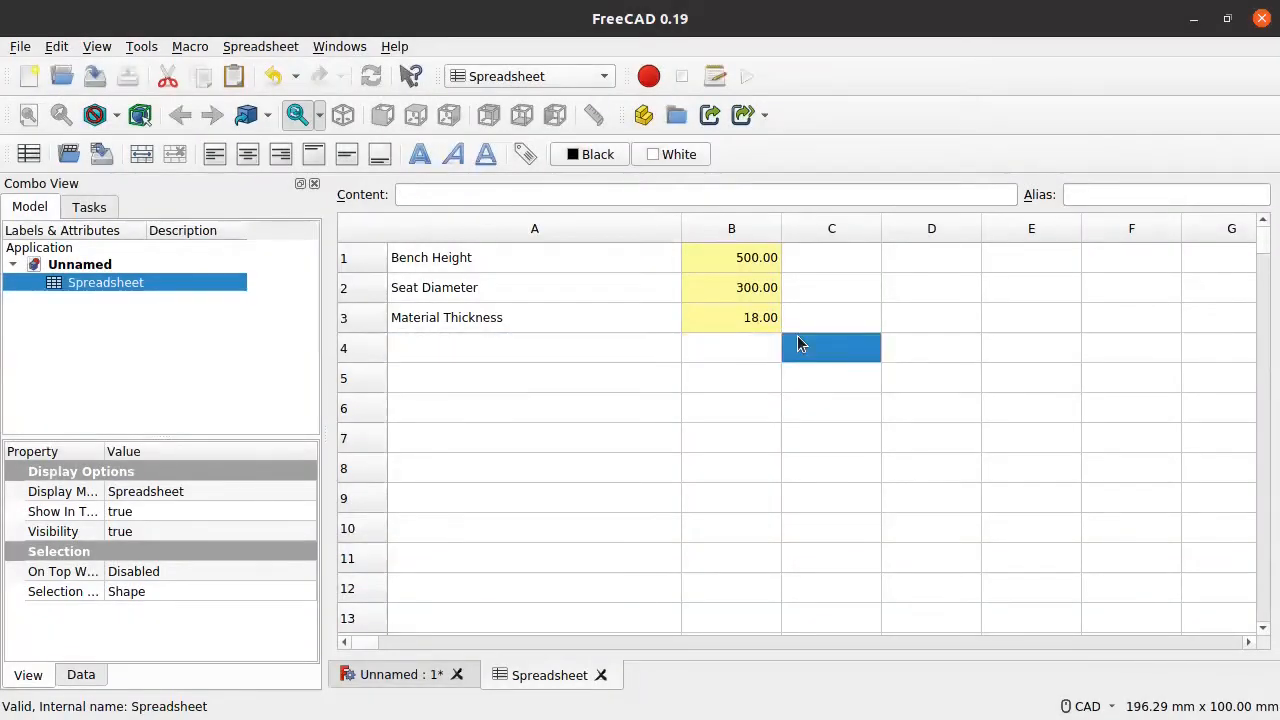
Save the document as "bench" in the cnc-freecad folder.
key(ctrl+s)
double_click(571, 363)
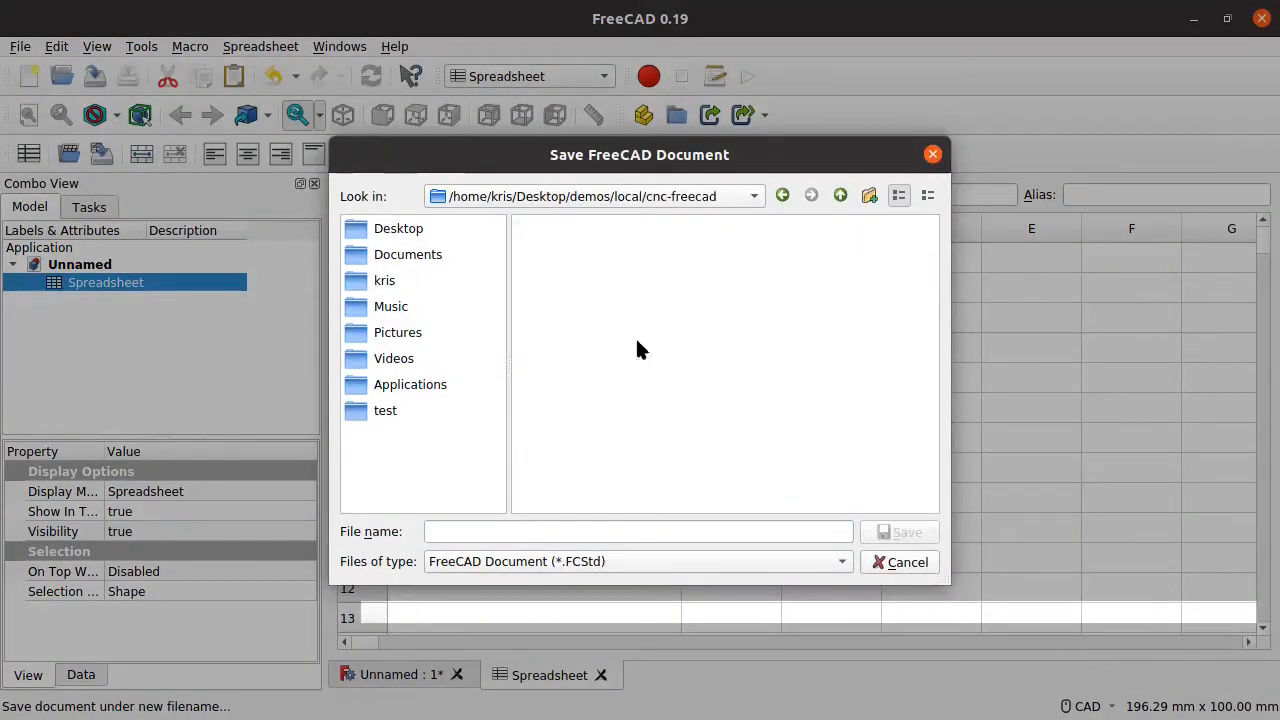
click(510, 535)
text(be)
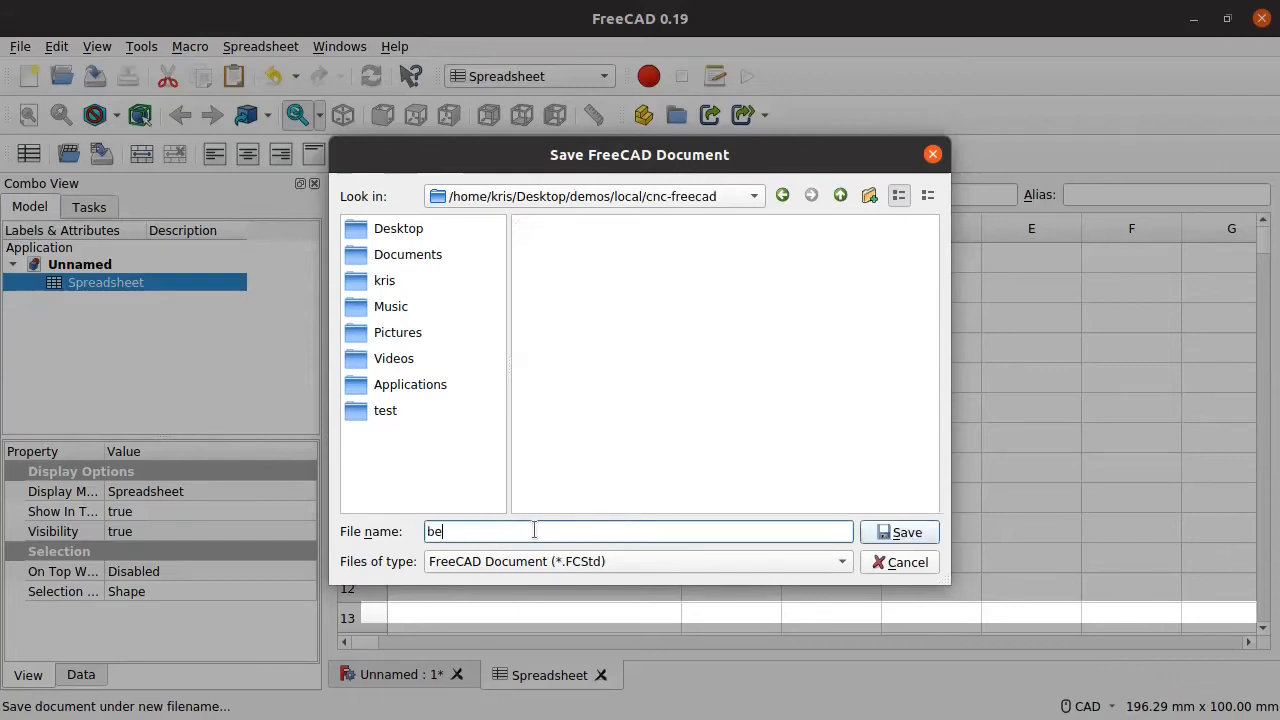
text(nch)
key(Return)
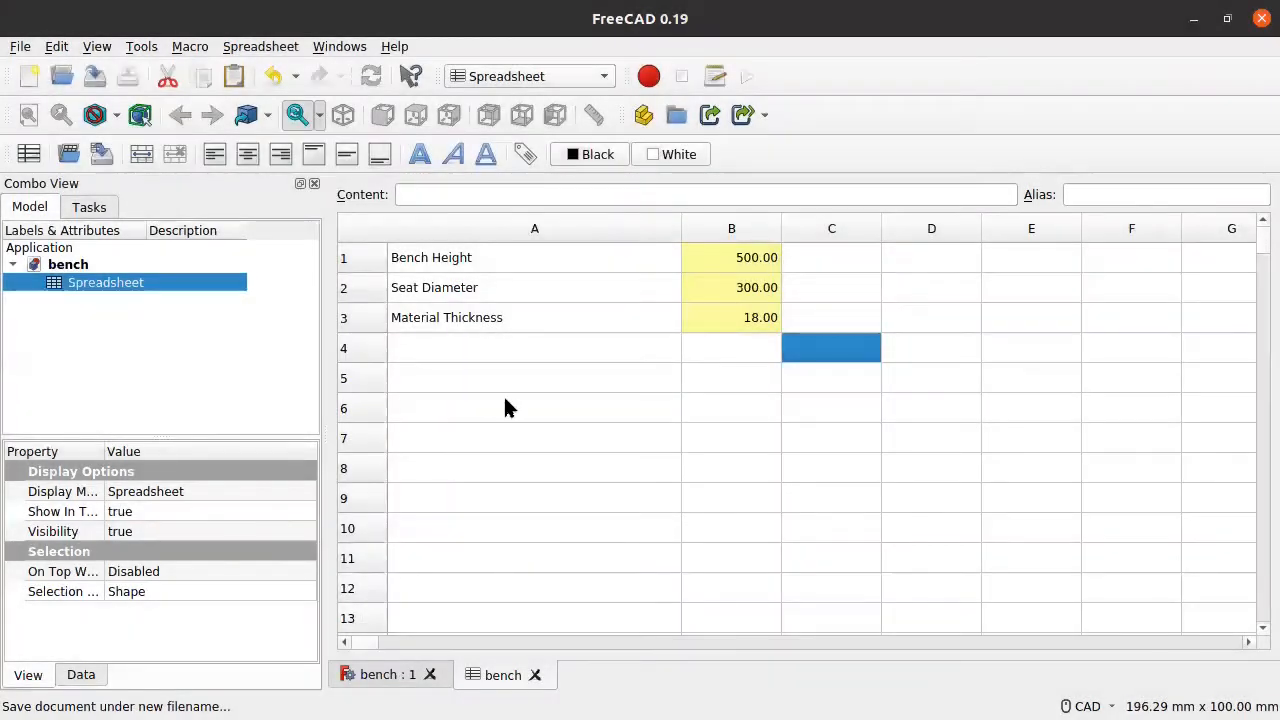
Switch to the Part Design workbench and create a new body in the bench document's 3D view.
click(215, 388)
click(494, 78)
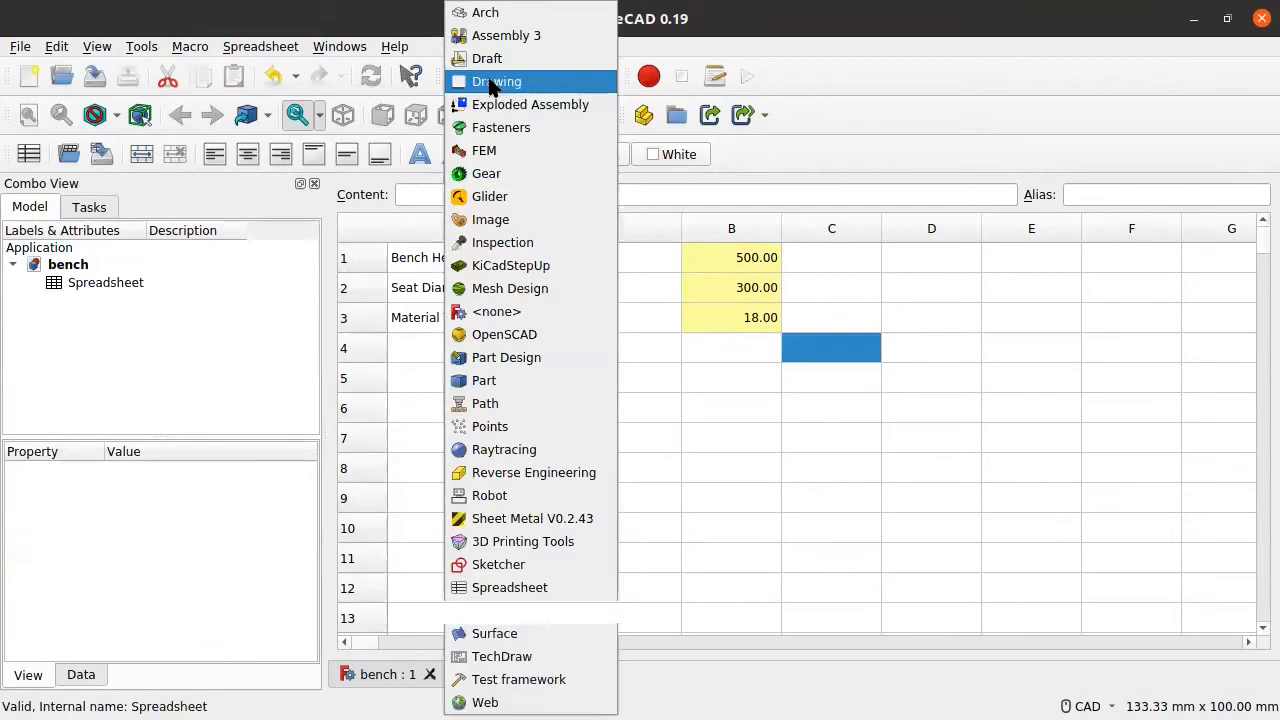
click(518, 357)
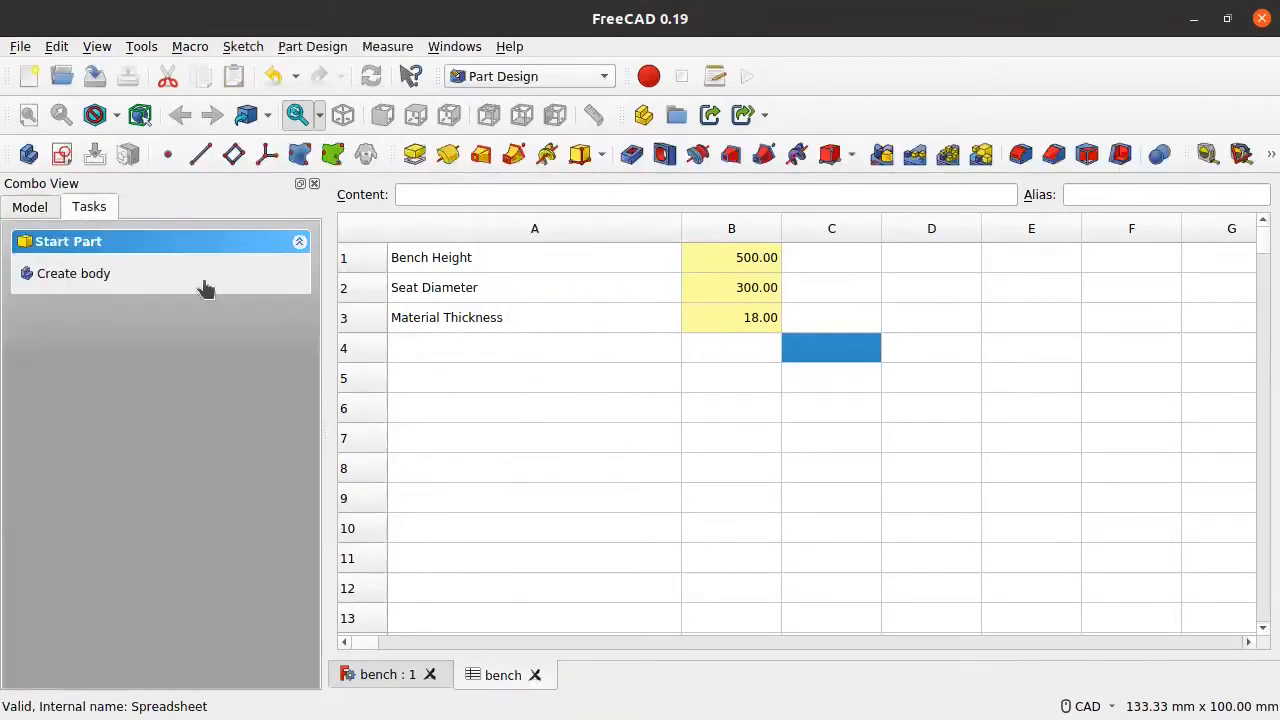
click(29, 206)
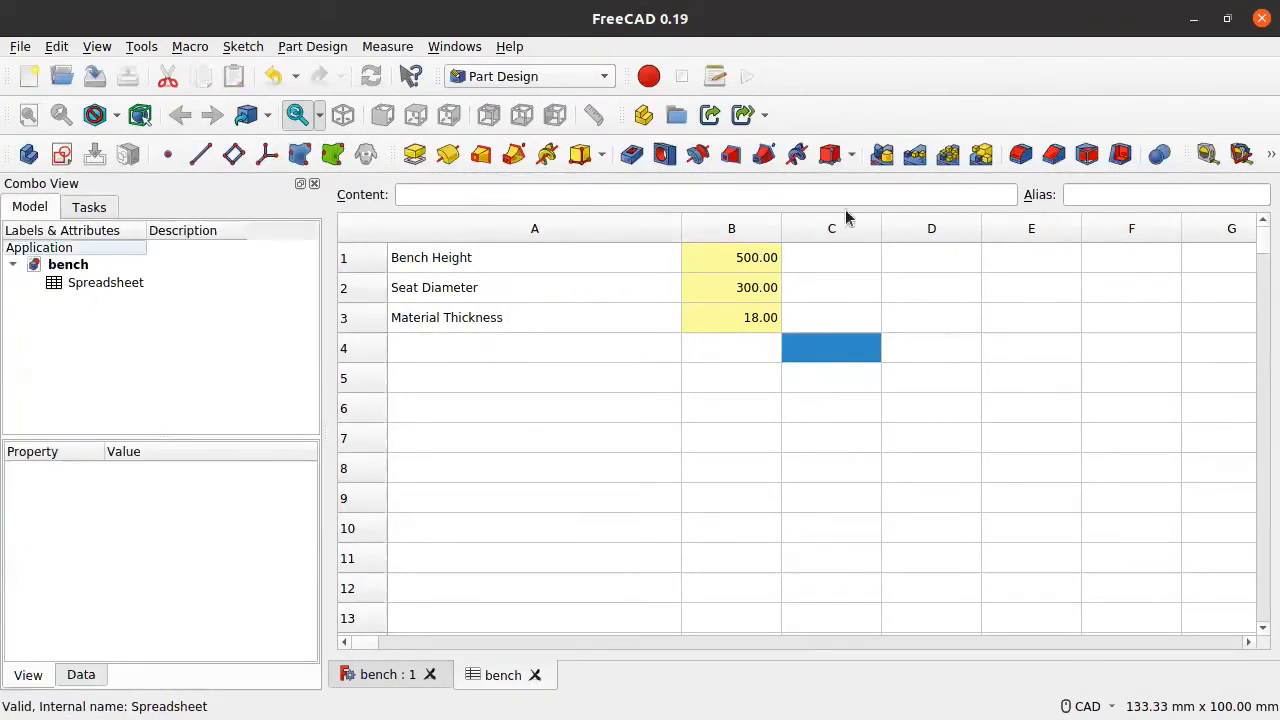
click(398, 674)
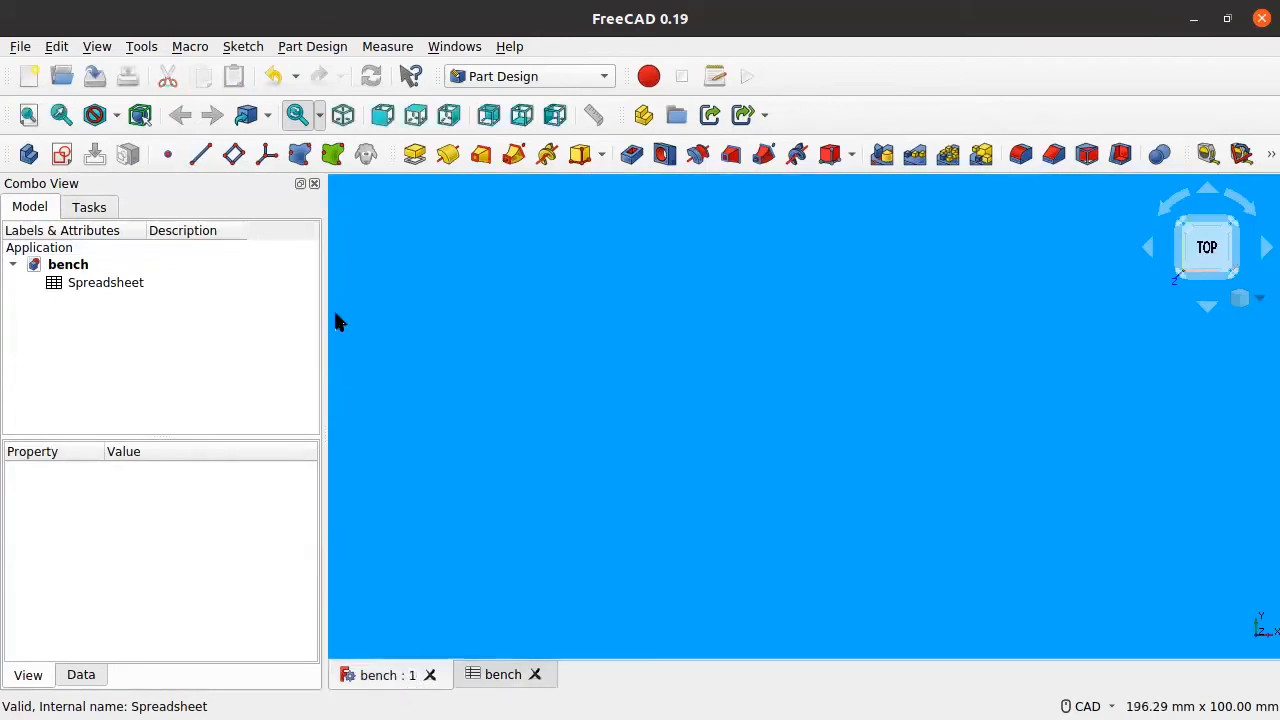
click(27, 160)
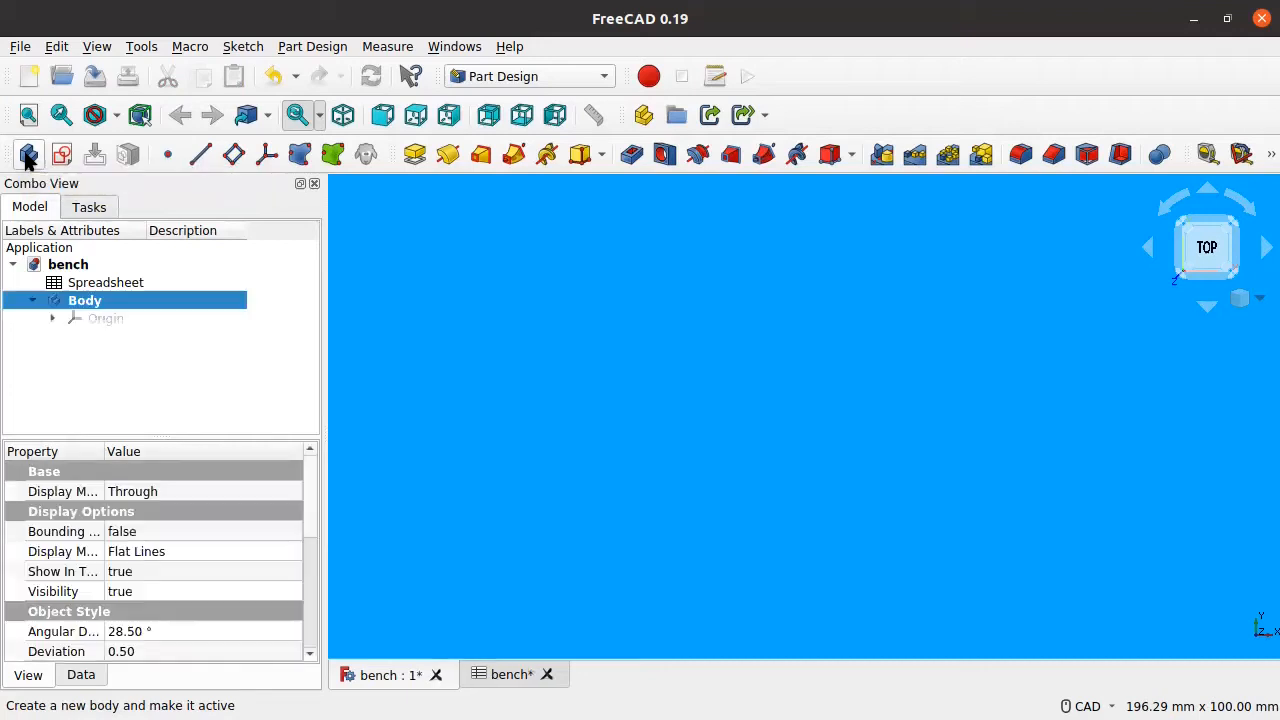
right_click(99, 303)
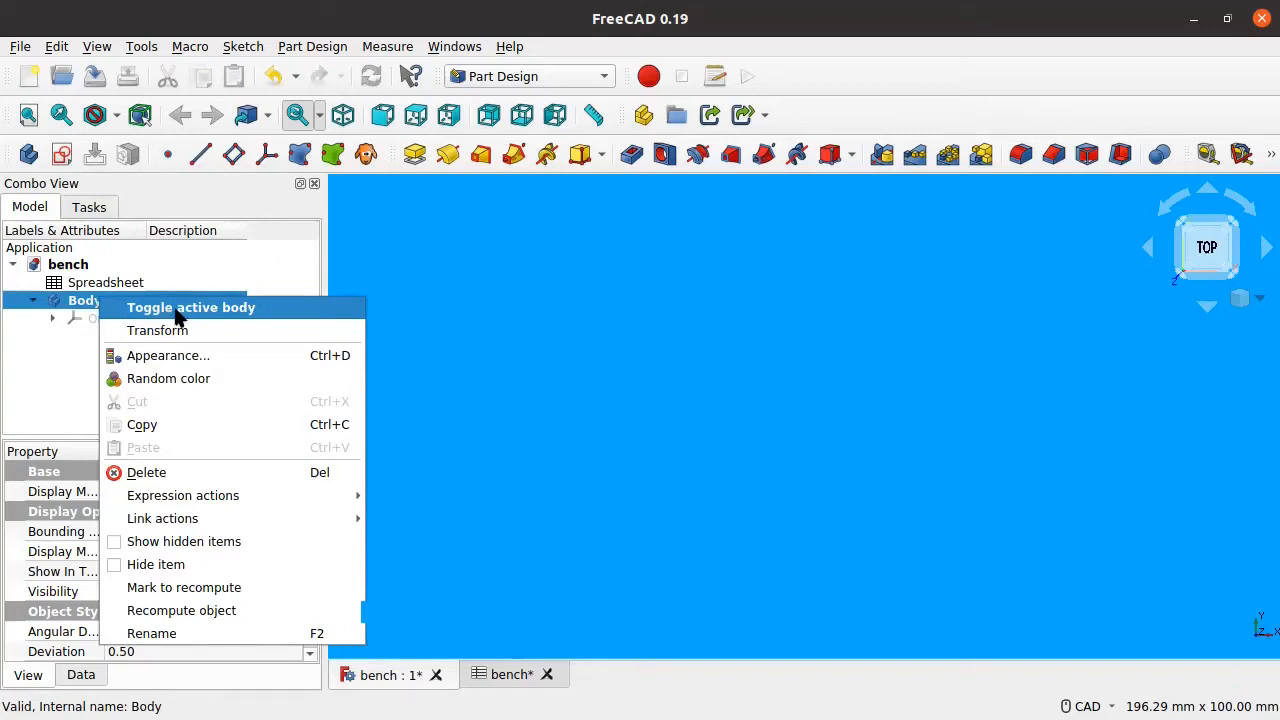
click(39, 353)
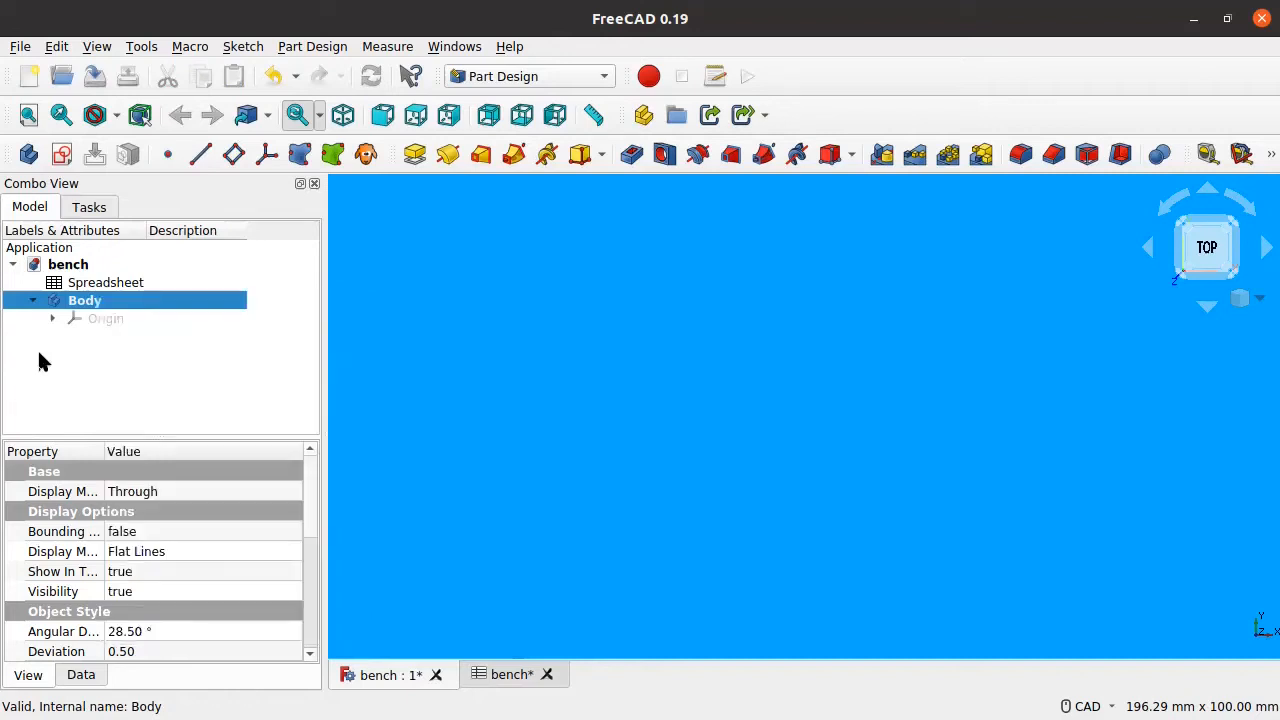
Create a new sketch in the body on the XZ base plane, seen from the front.
click(62, 155)
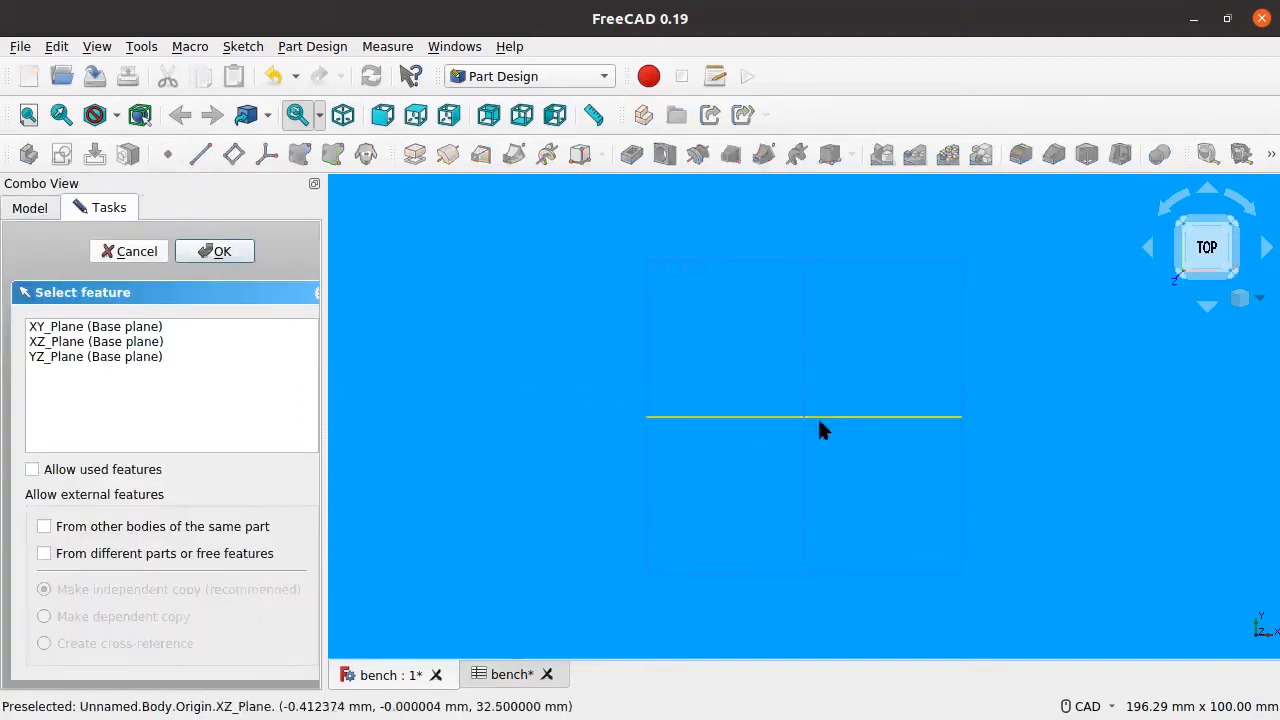
click(1206, 193)
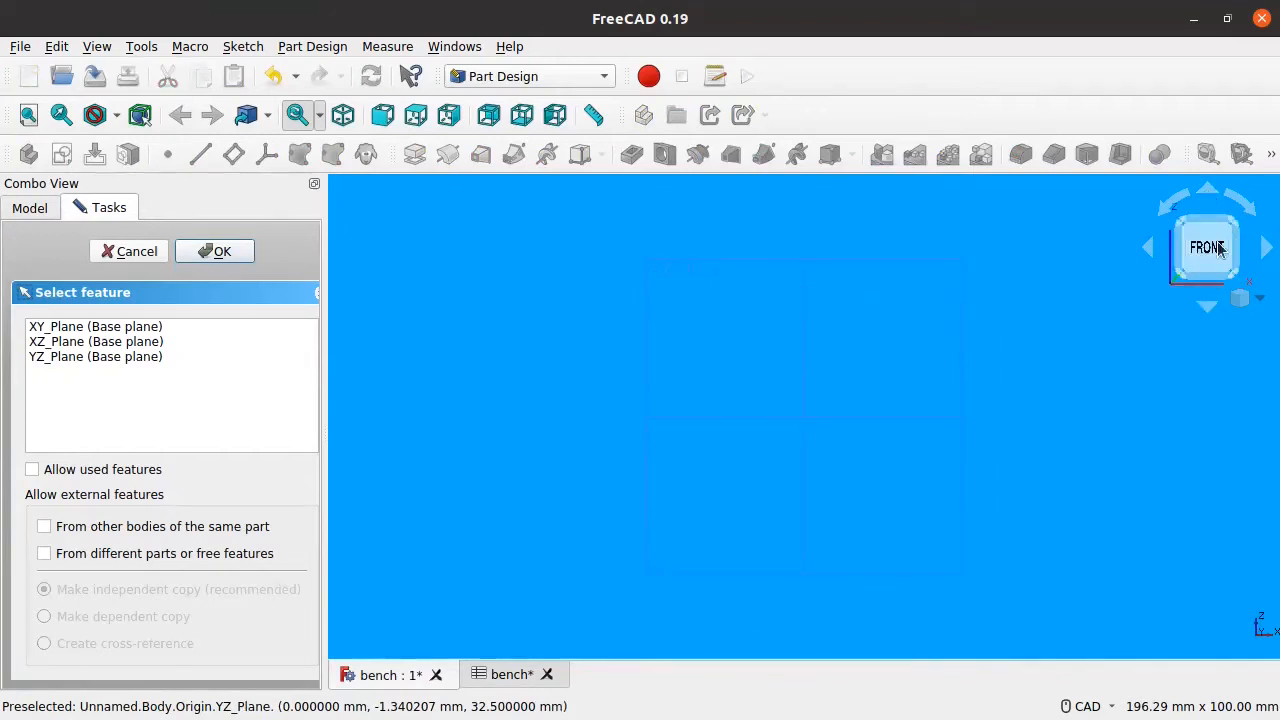
click(959, 326)
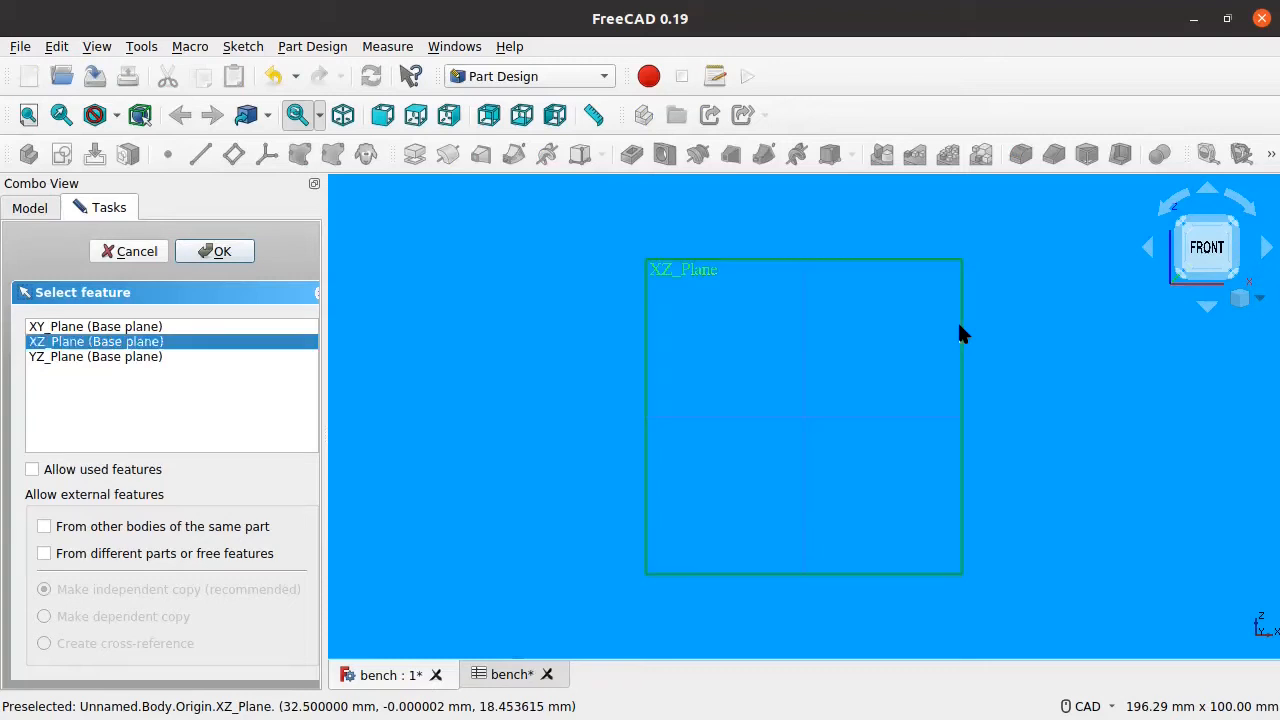
click(217, 252)
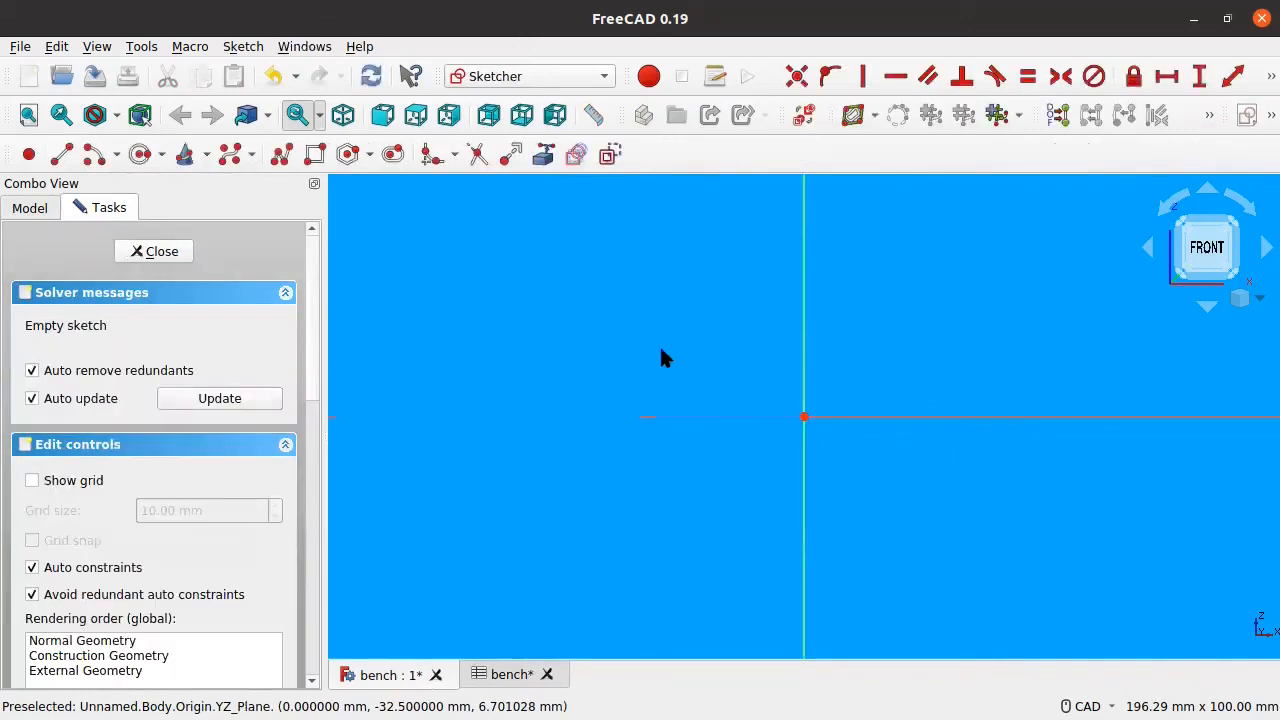
Start a polyline on the vertical axis about 116 mm above the origin and draw the stepped upper edge with a raised tab.
scroll(740, 306, down, 6)
middle_drag(807, 319, 789, 417)
scroll(766, 406, up, 2)
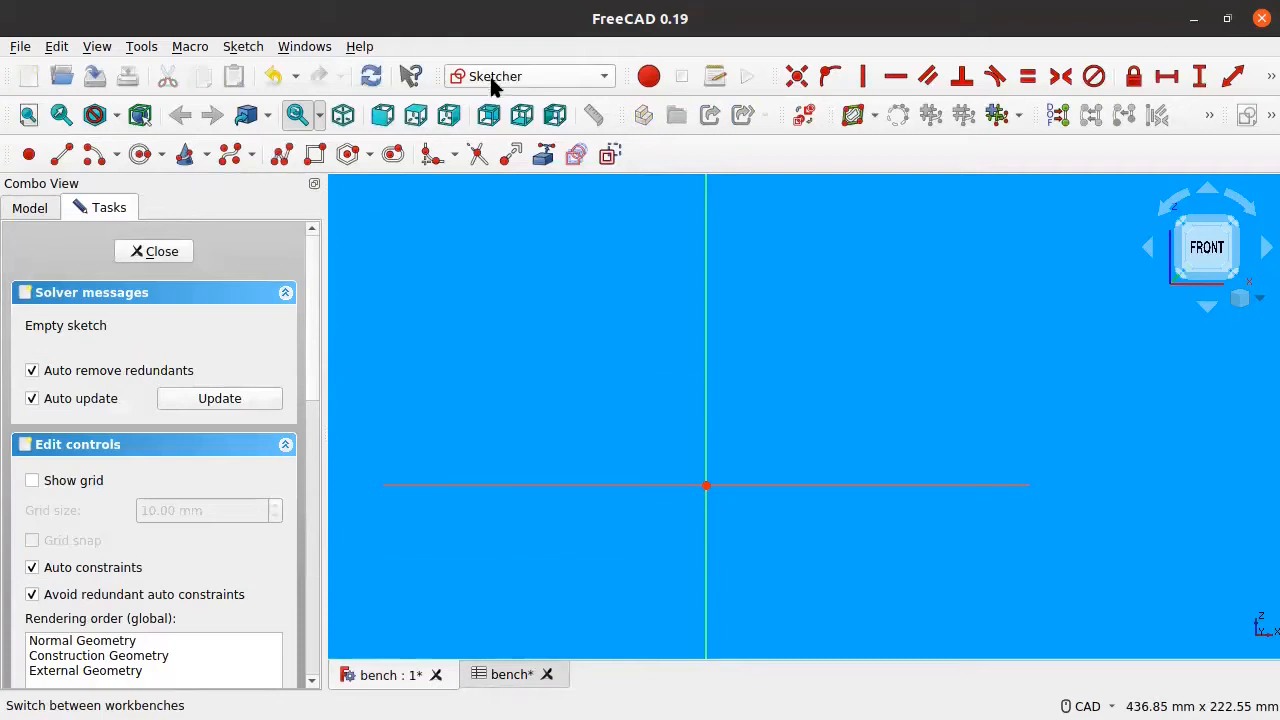
scroll(769, 399, up, 1)
mouse_move(771, 406)
middle_down()
mouse_move(766, 423)
mouse_move(708, 400)
middle_up()
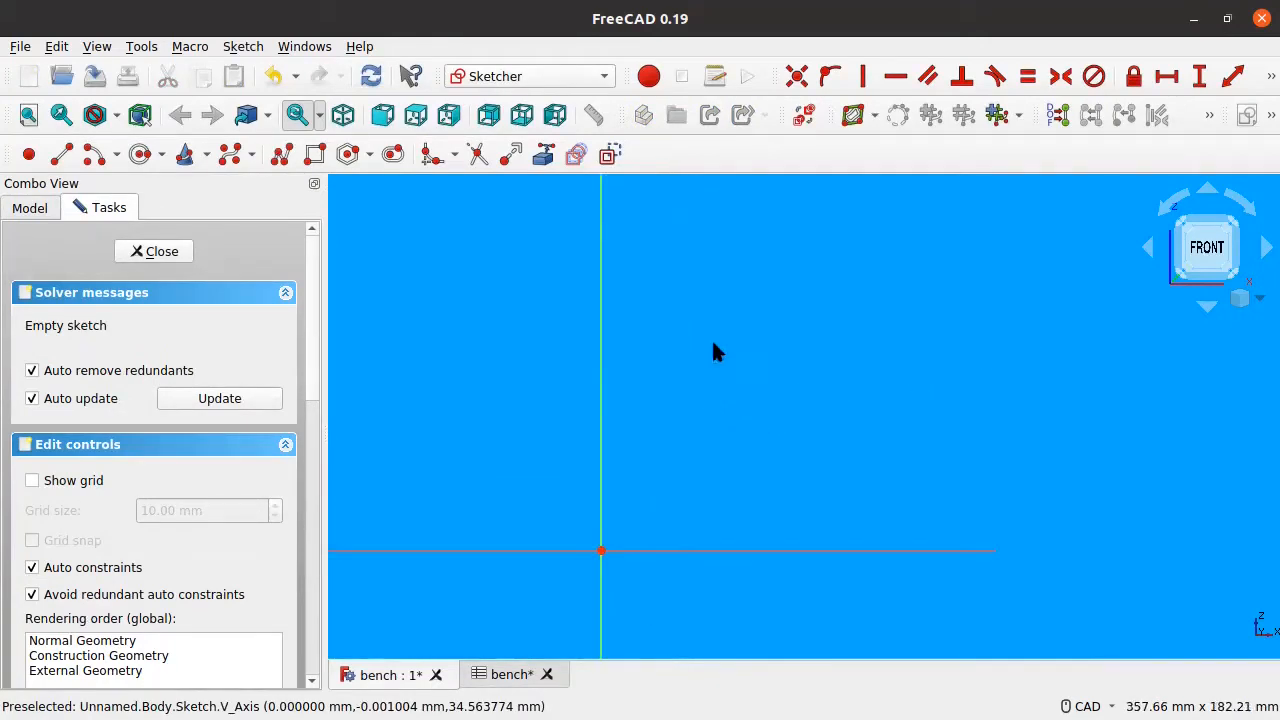
click(282, 155)
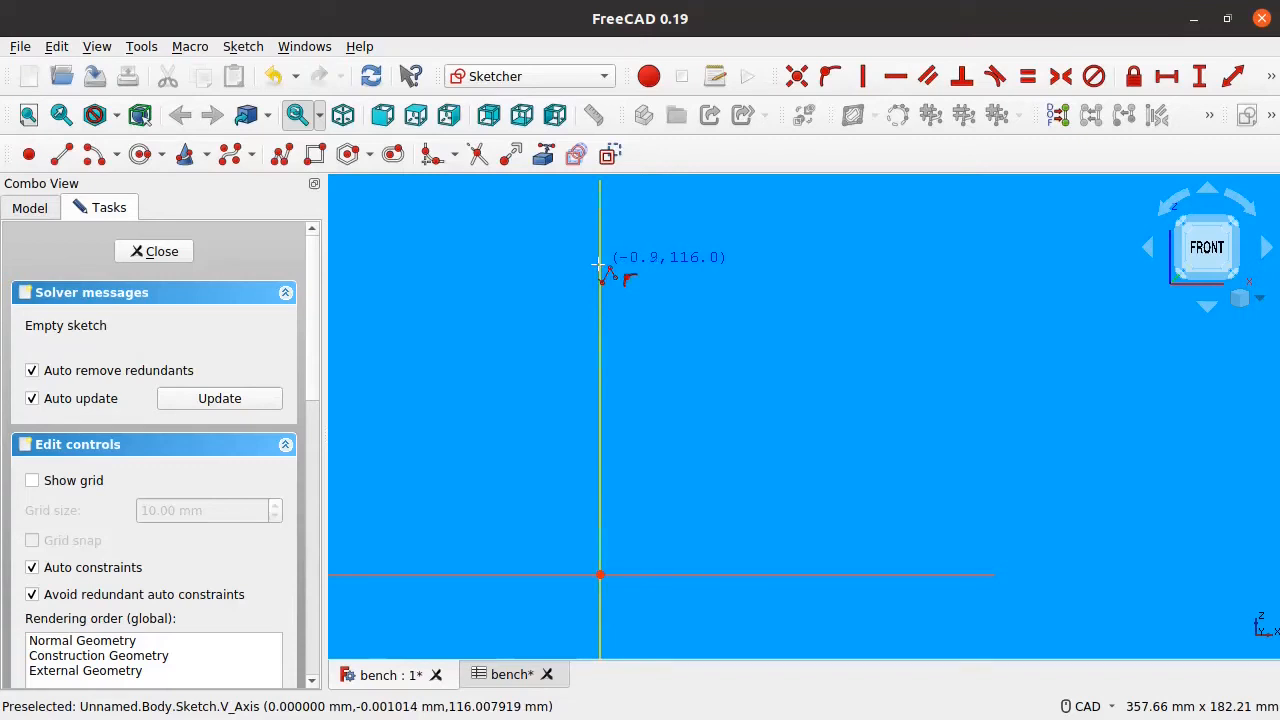
click(600, 262)
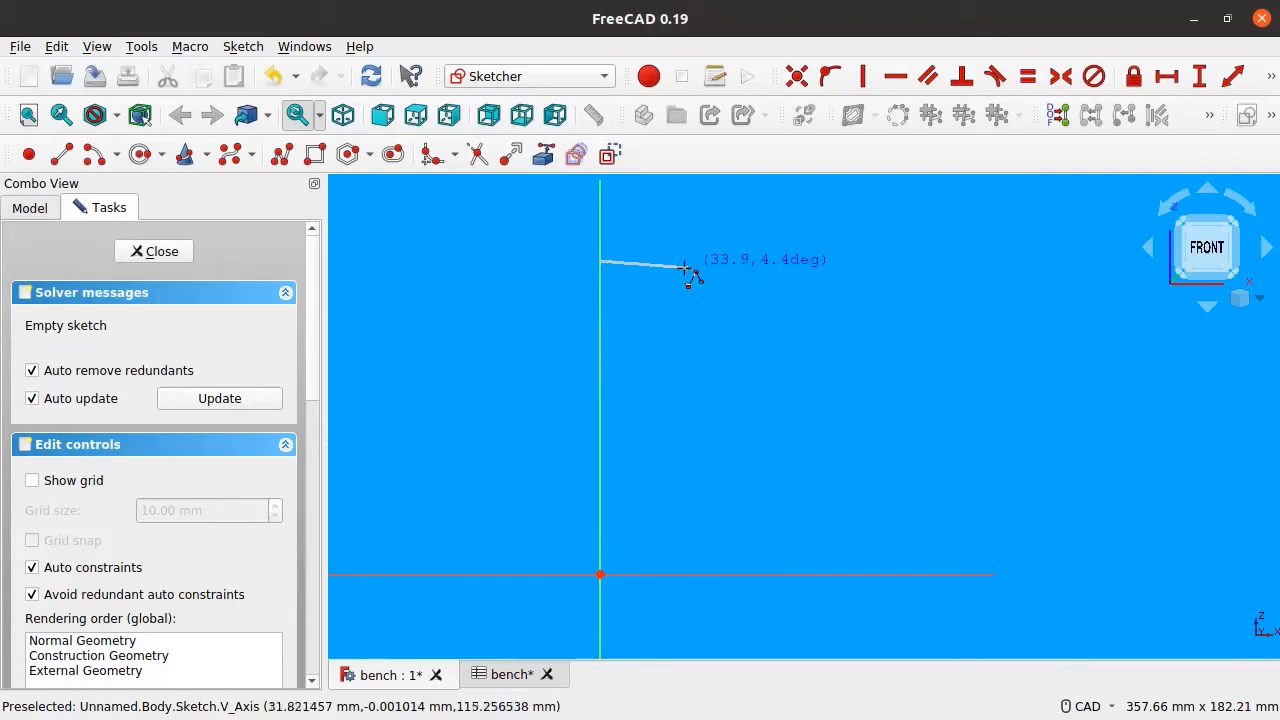
scroll(630, 265, up, 3)
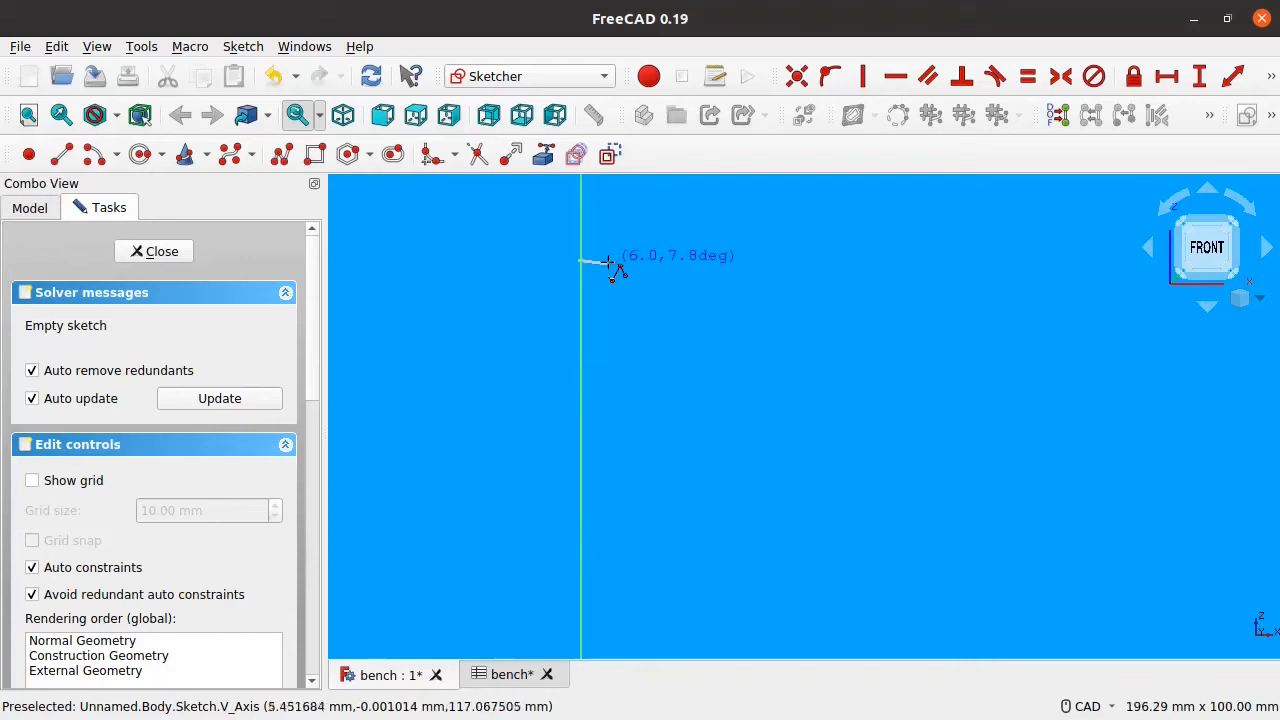
click(617, 260)
click(617, 243)
click(708, 243)
click(708, 265)
click(757, 264)
Continue the polyline with a slanted outer leg edge about 120 mm long down to the horizontal axis, a short foot and an inner edge, closing the profile at its start.
scroll(586, 280, down, 4)
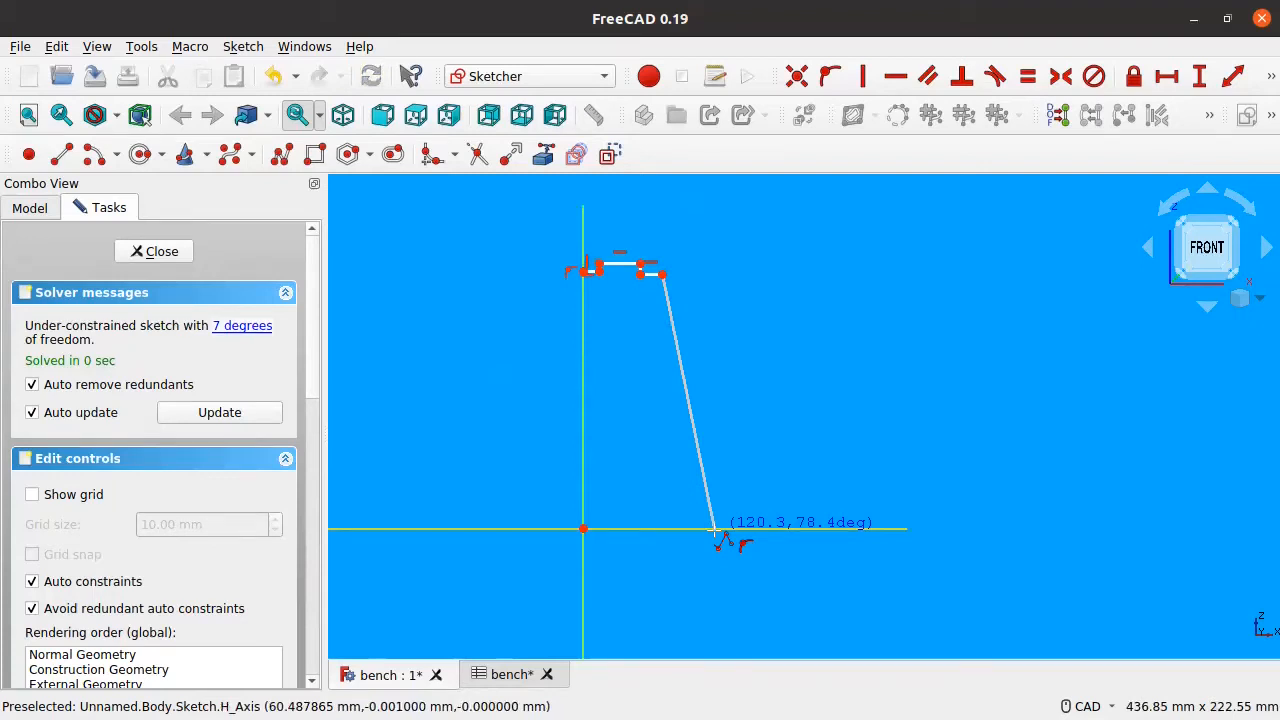
click(713, 529)
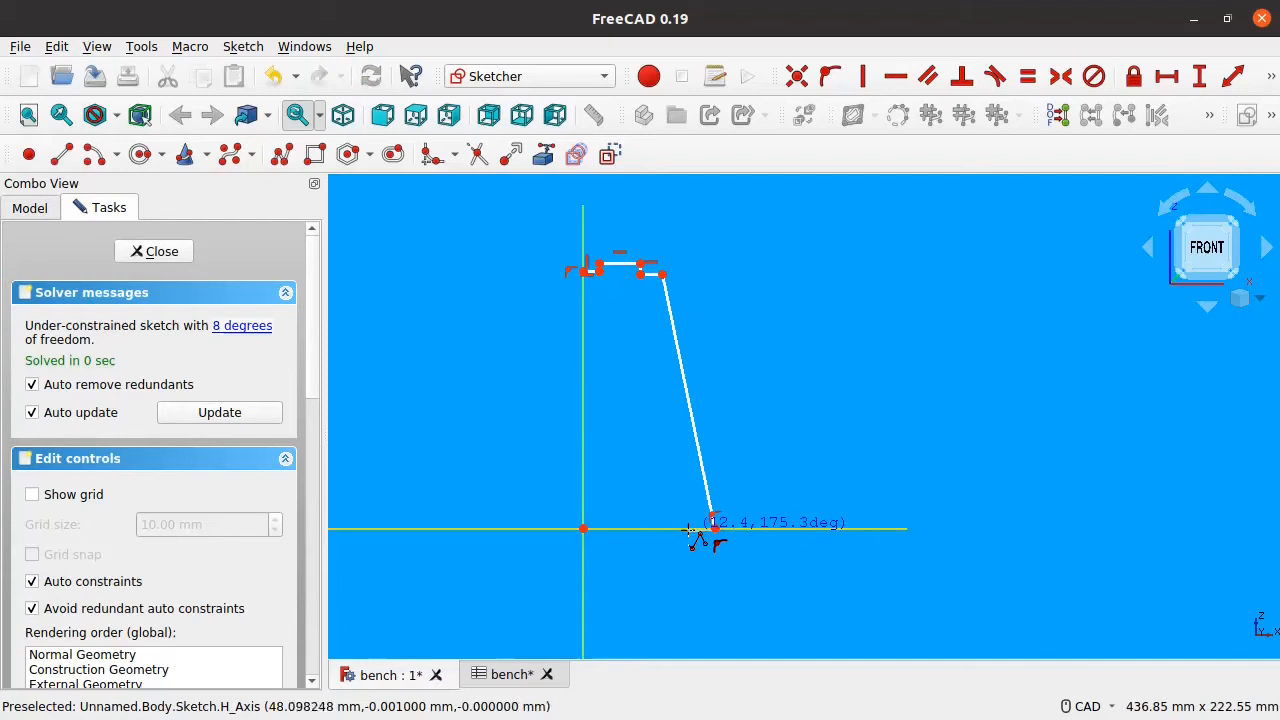
click(688, 528)
click(650, 421)
scroll(585, 425, up, 4)
scroll(600, 340, up, 3)
click(610, 250)
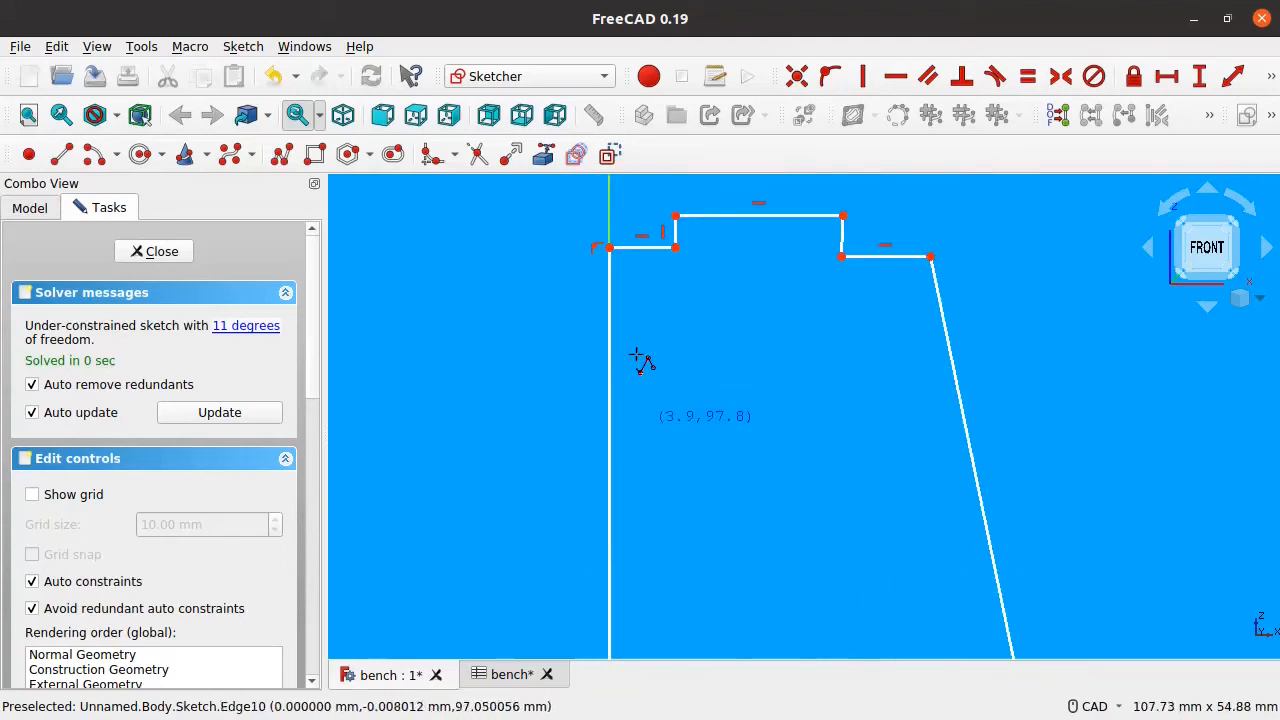
scroll(640, 360, down, 4)
scroll(657, 323, up, 4)
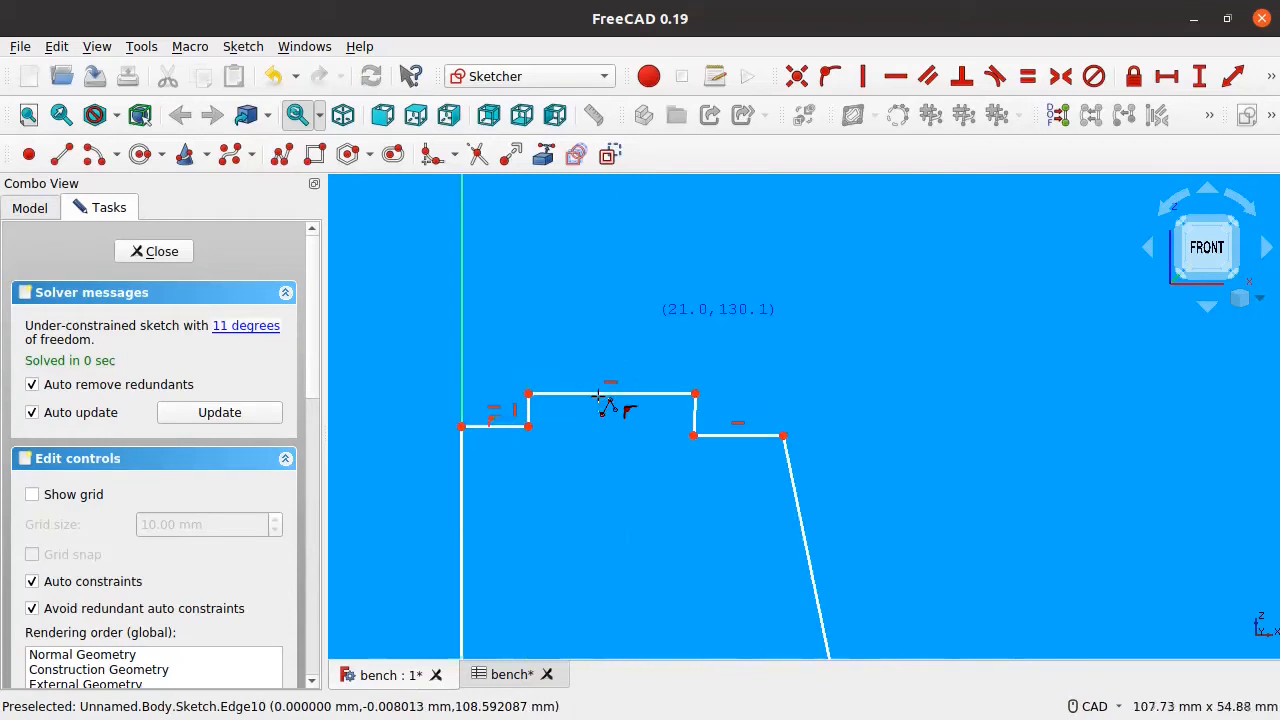
scroll(615, 362, down, 5)
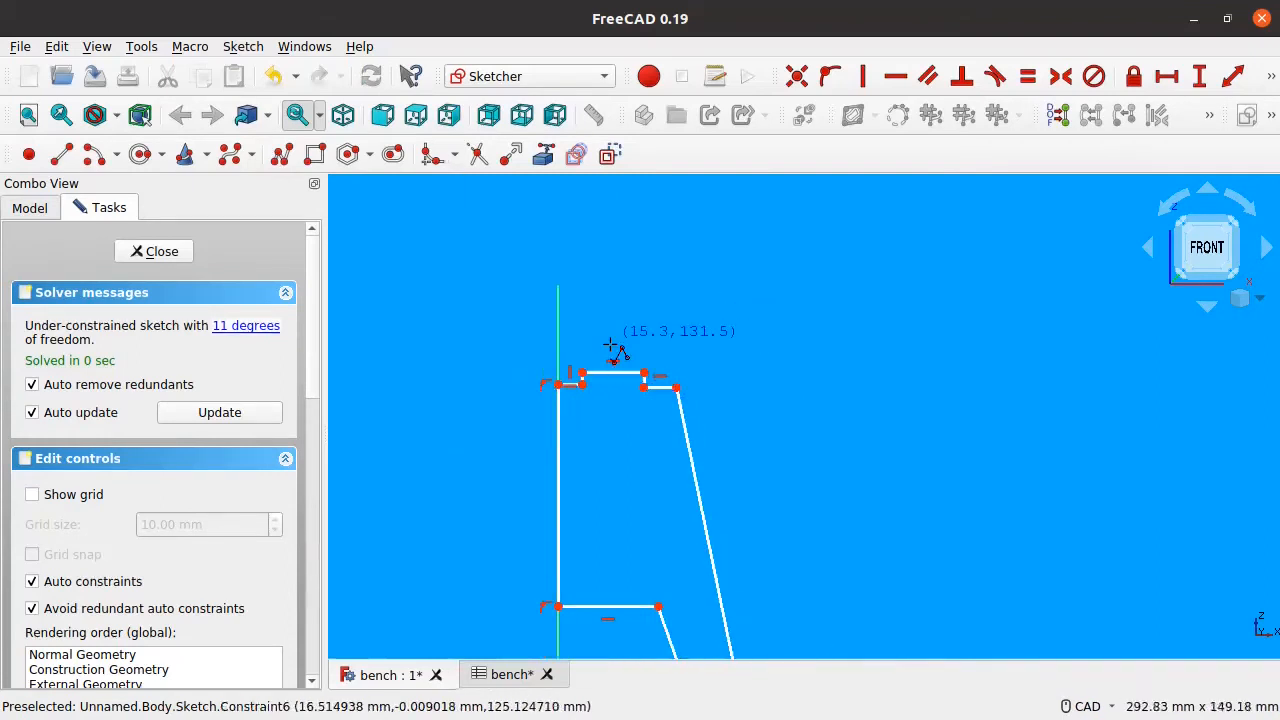
scroll(610, 345, up, 4)
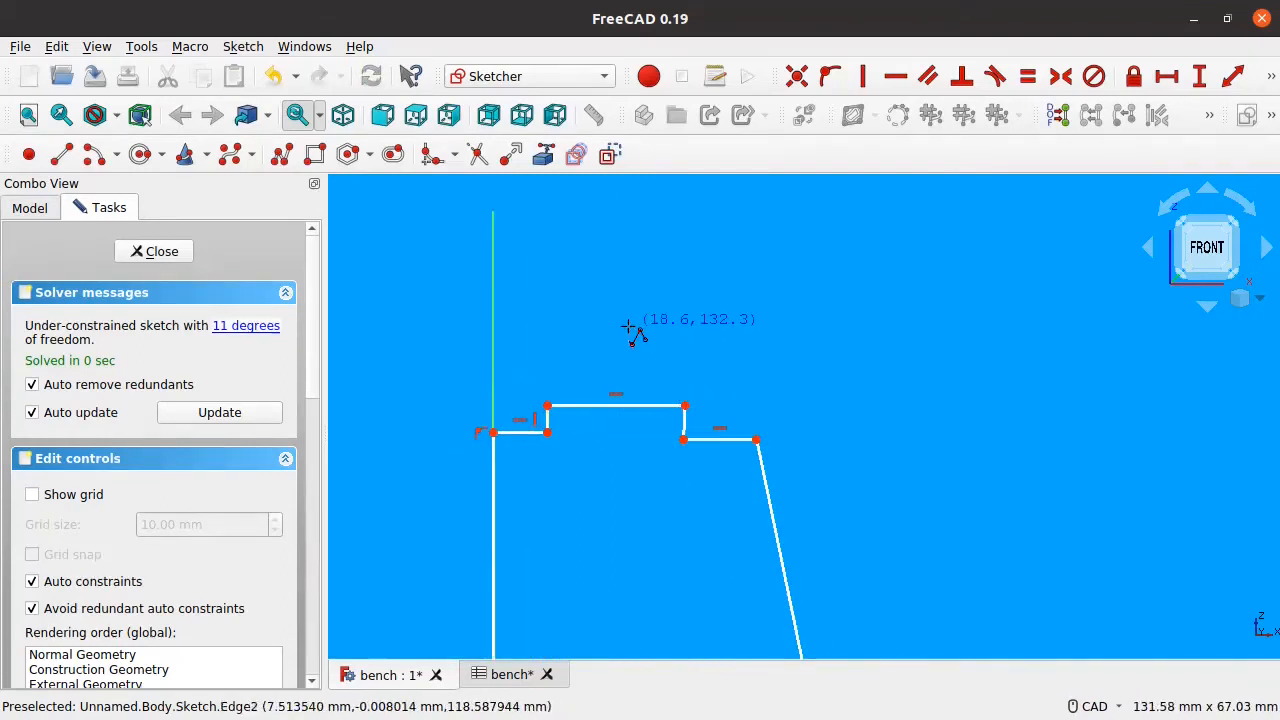
Finish the polyline and raise the tab's top edge to about 125 mm above the origin.
right_click(687, 351)
mouse_move(593, 405)
mouse_down()
mouse_move(597, 383)
mouse_move(625, 398)
mouse_move(588, 372)
mouse_move(612, 375)
mouse_move(600, 378)
mouse_up()
scroll(597, 432, down, 5)
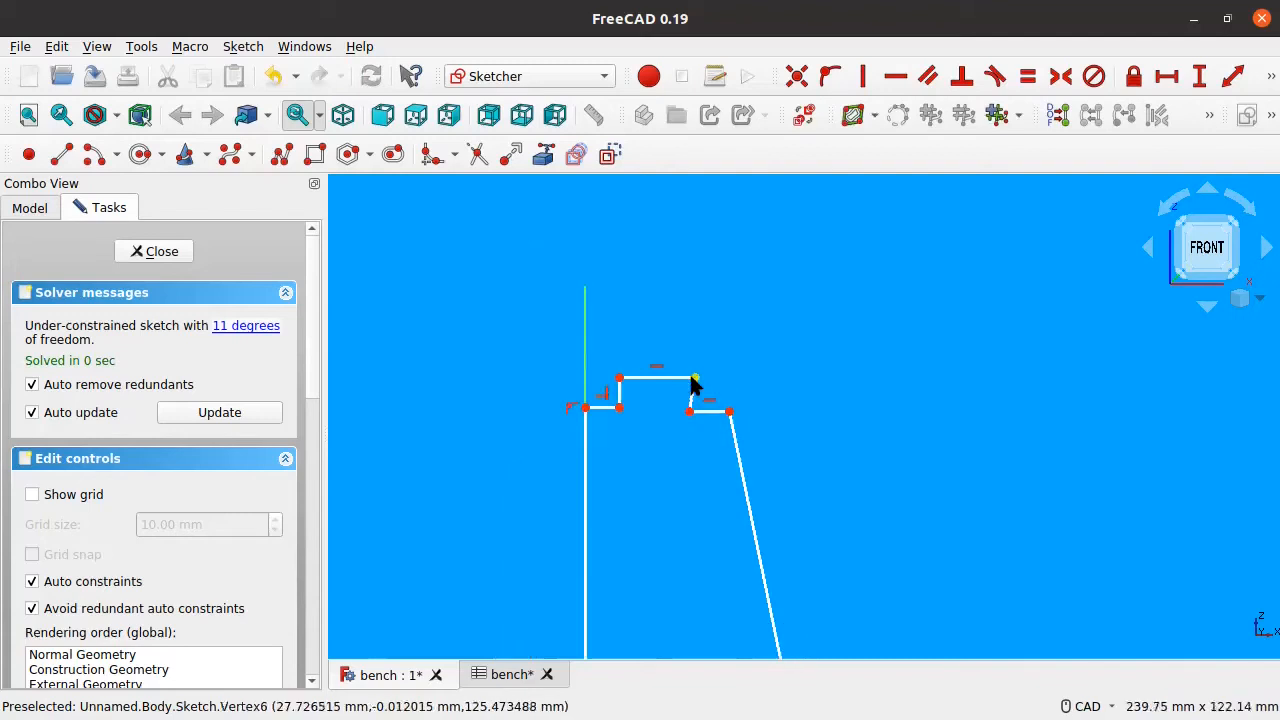
Examine the tab and its shoulders on the leg profile to identify which edges still need alignment.
scroll(677, 506, up, 2)
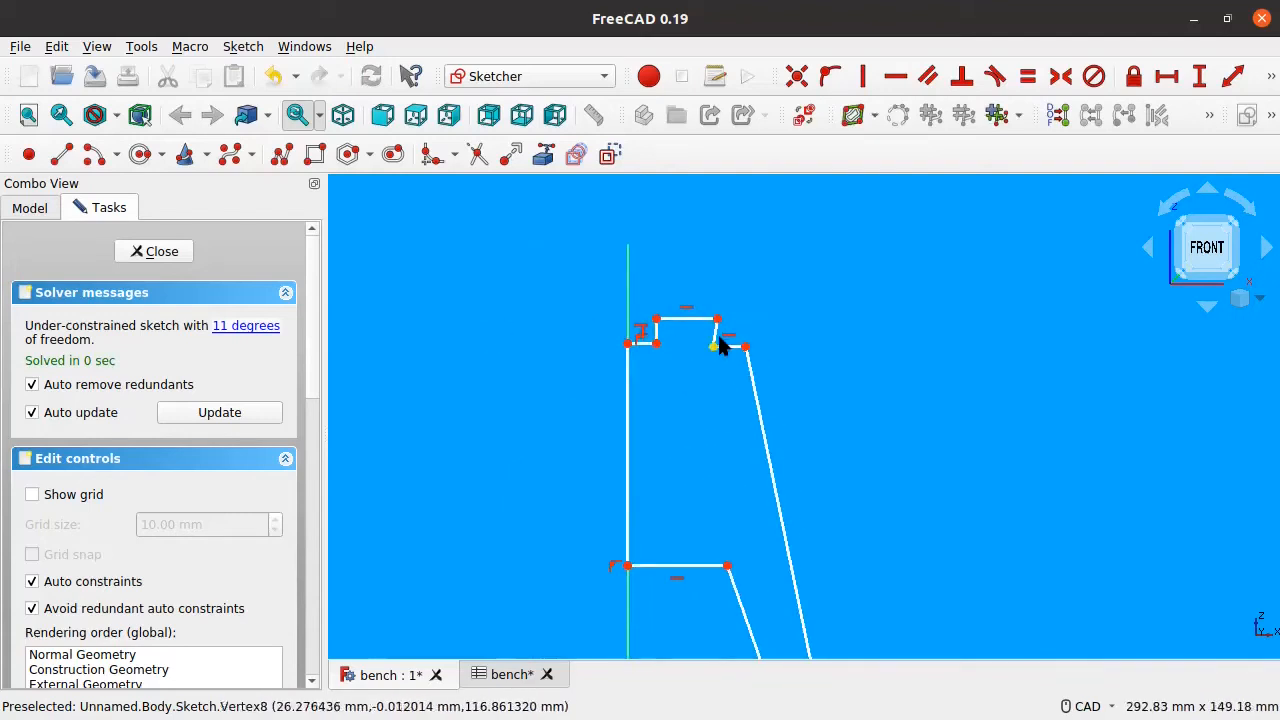
scroll(697, 334, up, 5)
scroll(693, 334, down, 6)
scroll(689, 340, up, 3)
scroll(678, 338, down, 3)
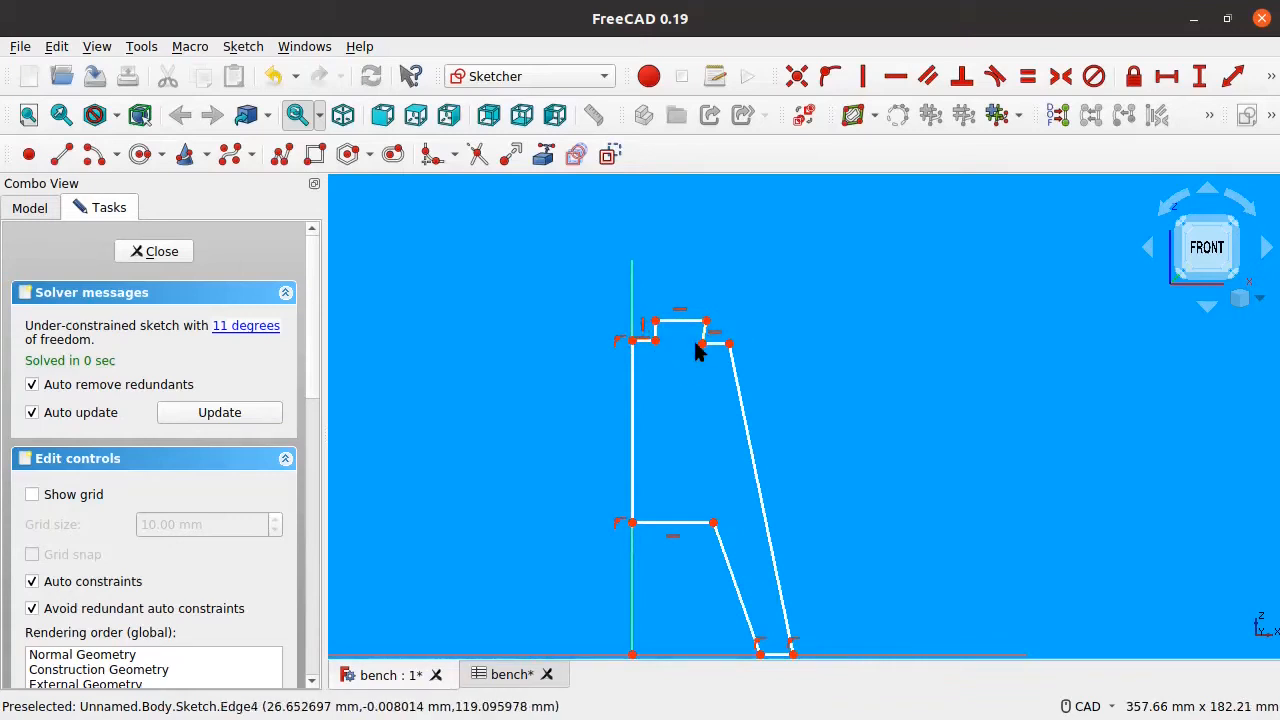
scroll(672, 340, up, 3)
scroll(673, 345, down, 2)
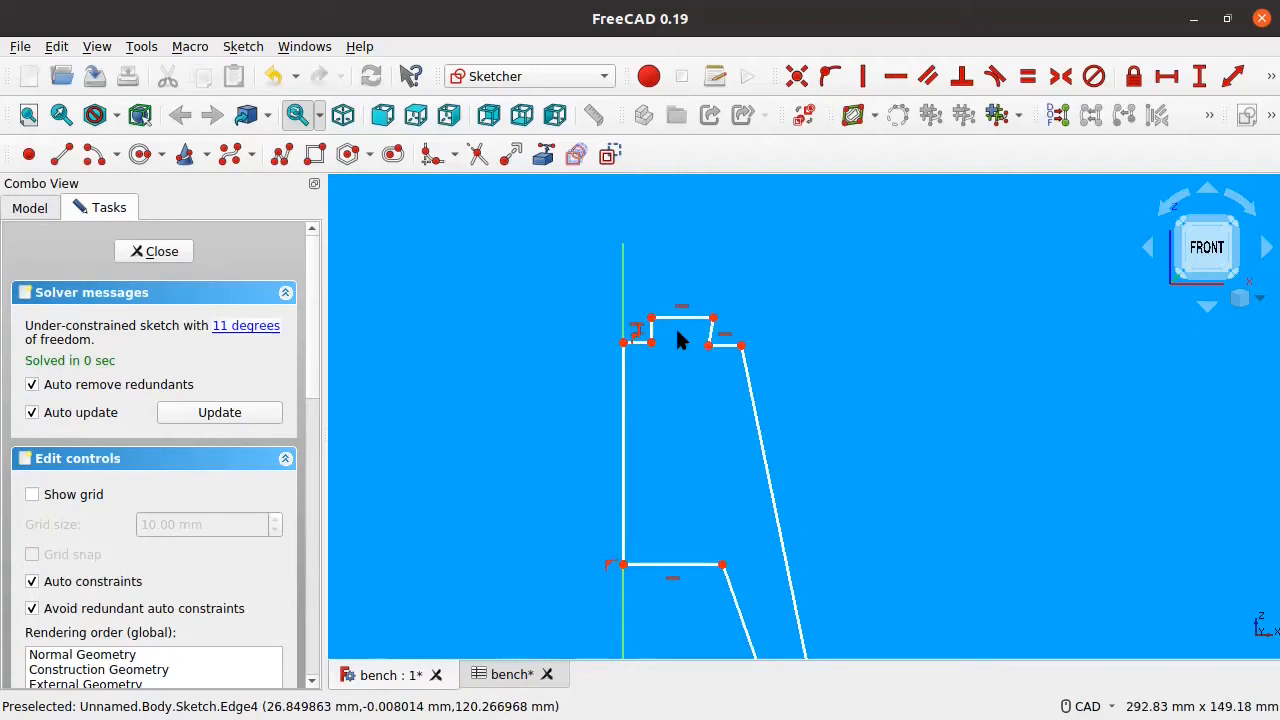
scroll(677, 333, up, 3)
scroll(677, 333, down, 3)
scroll(677, 336, up, 3)
scroll(675, 336, down, 2)
scroll(700, 352, up, 3)
scroll(692, 336, down, 4)
scroll(605, 343, down, 2)
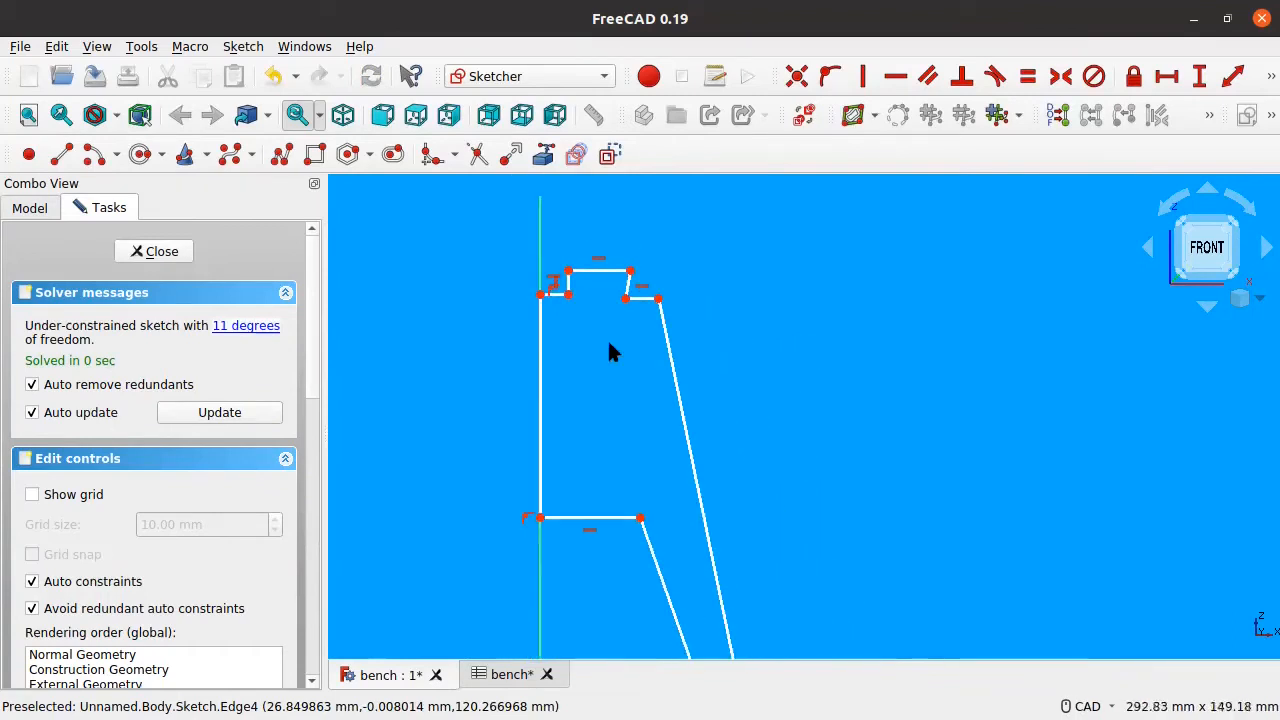
scroll(640, 380, down, 2)
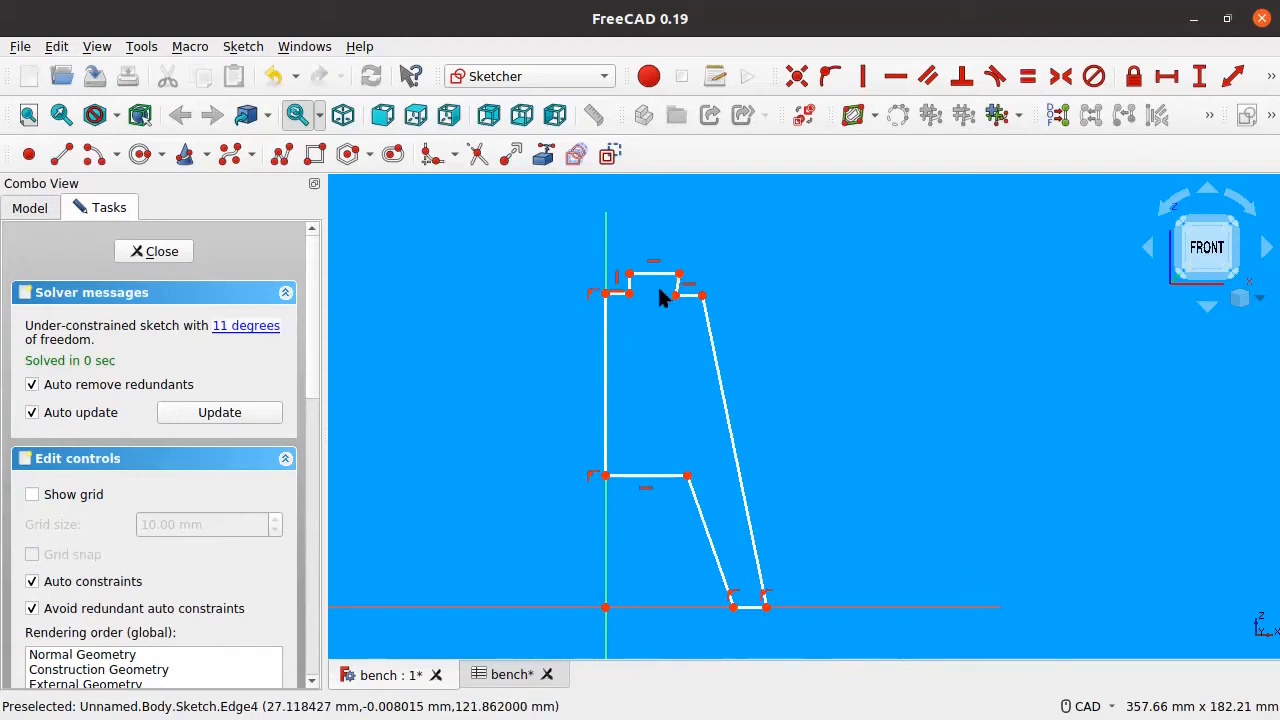
scroll(649, 290, up, 4)
scroll(647, 290, down, 2)
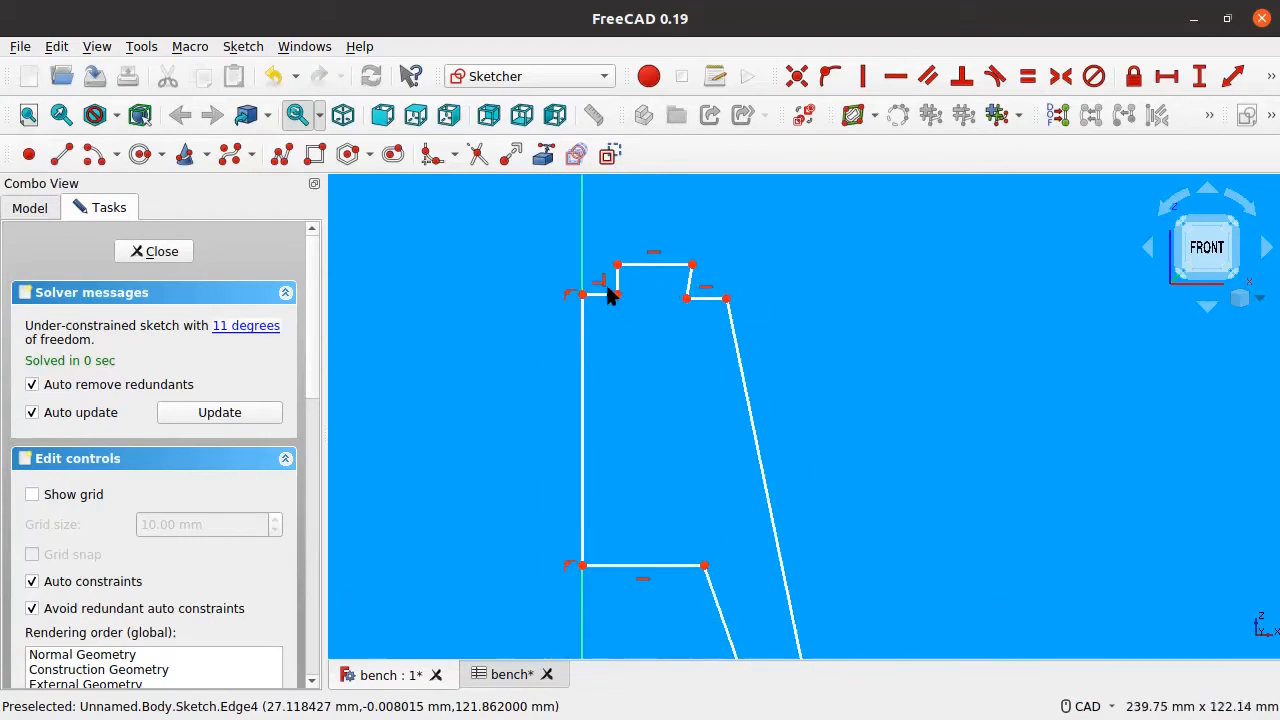
scroll(670, 305, up, 5)
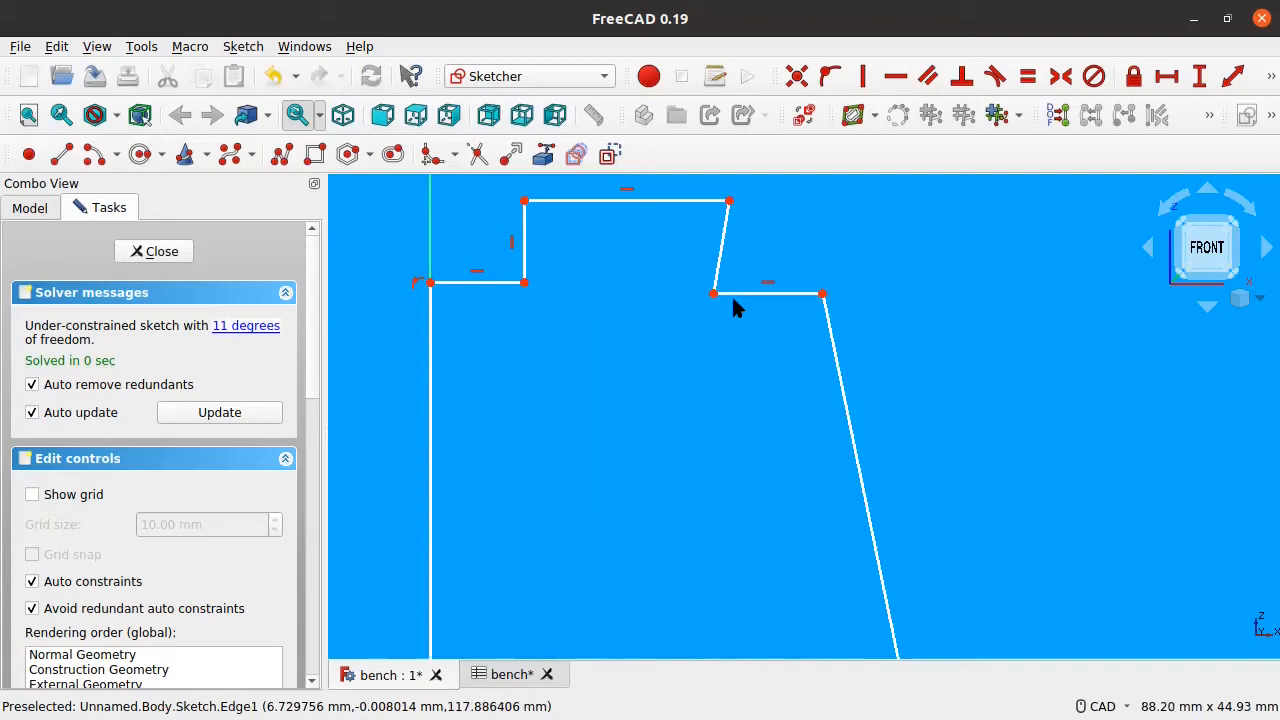
Pull the tab's outer lower corner outward and constrain the tab's outer side edge to be vertical.
mouse_move(735, 292)
mouse_down()
mouse_move(737, 323)
mouse_move(717, 294)
mouse_move(741, 315)
mouse_move(691, 314)
mouse_move(811, 309)
mouse_up()
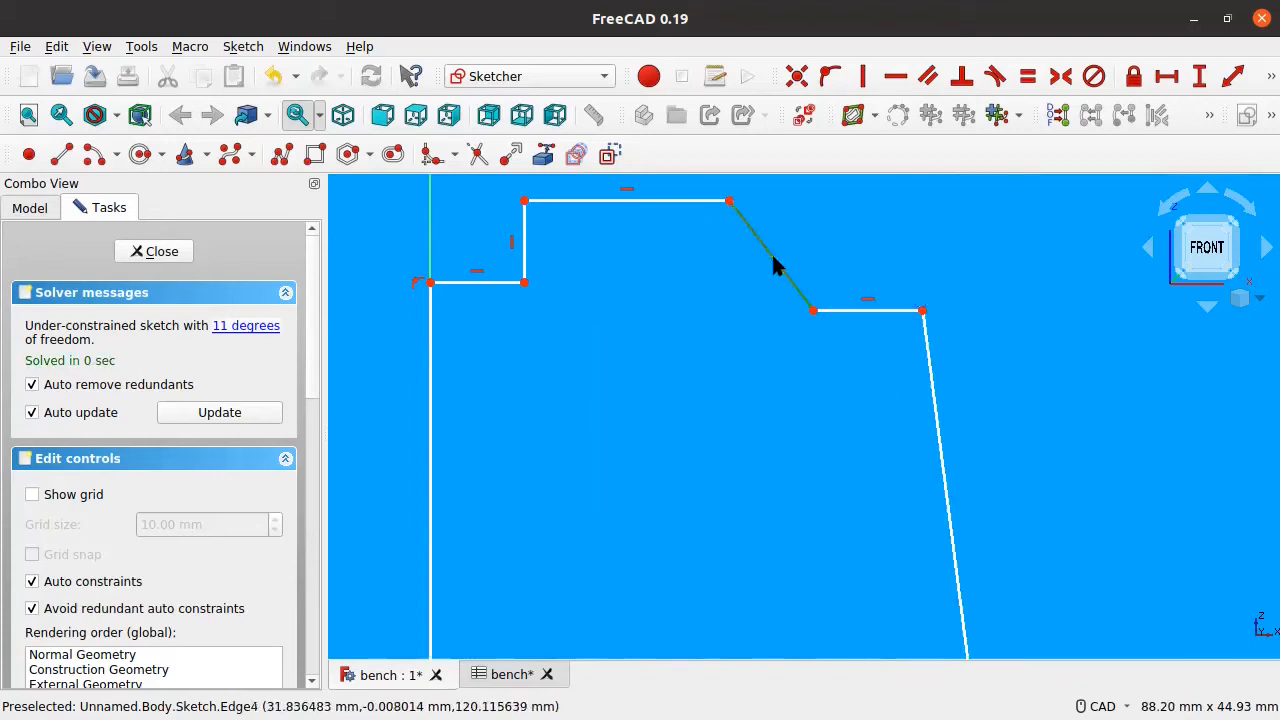
click(773, 256)
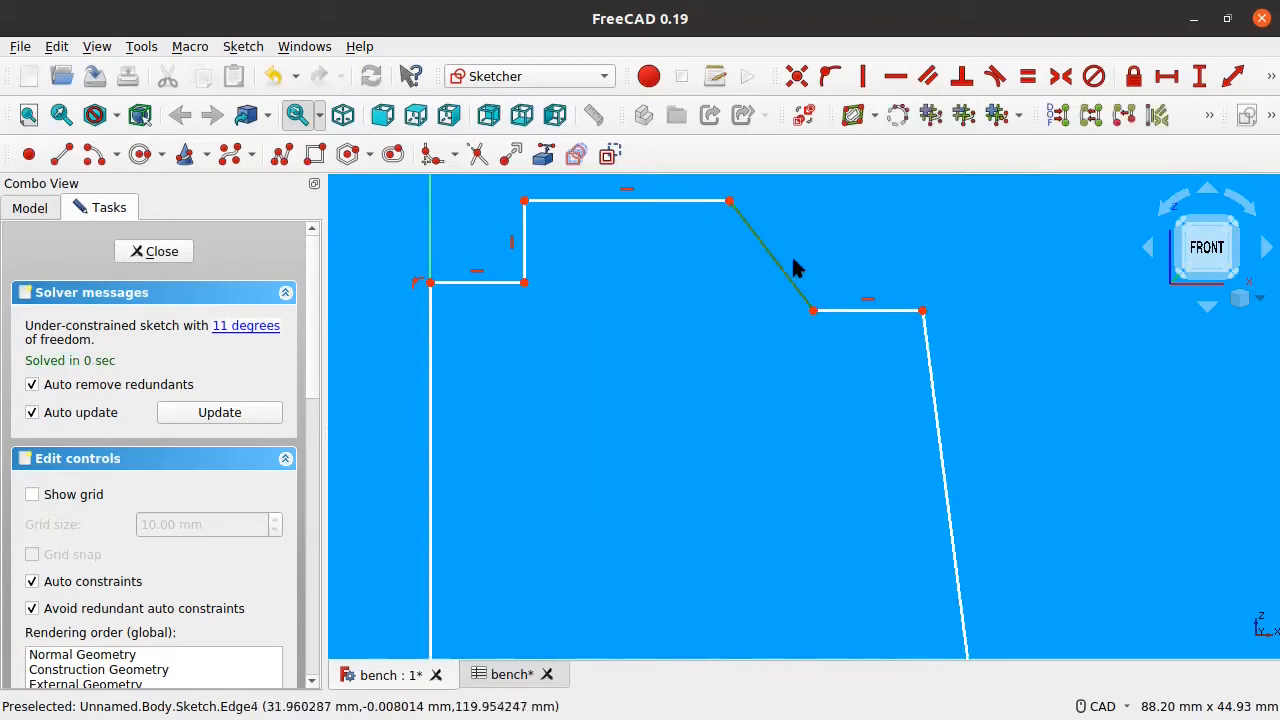
click(860, 78)
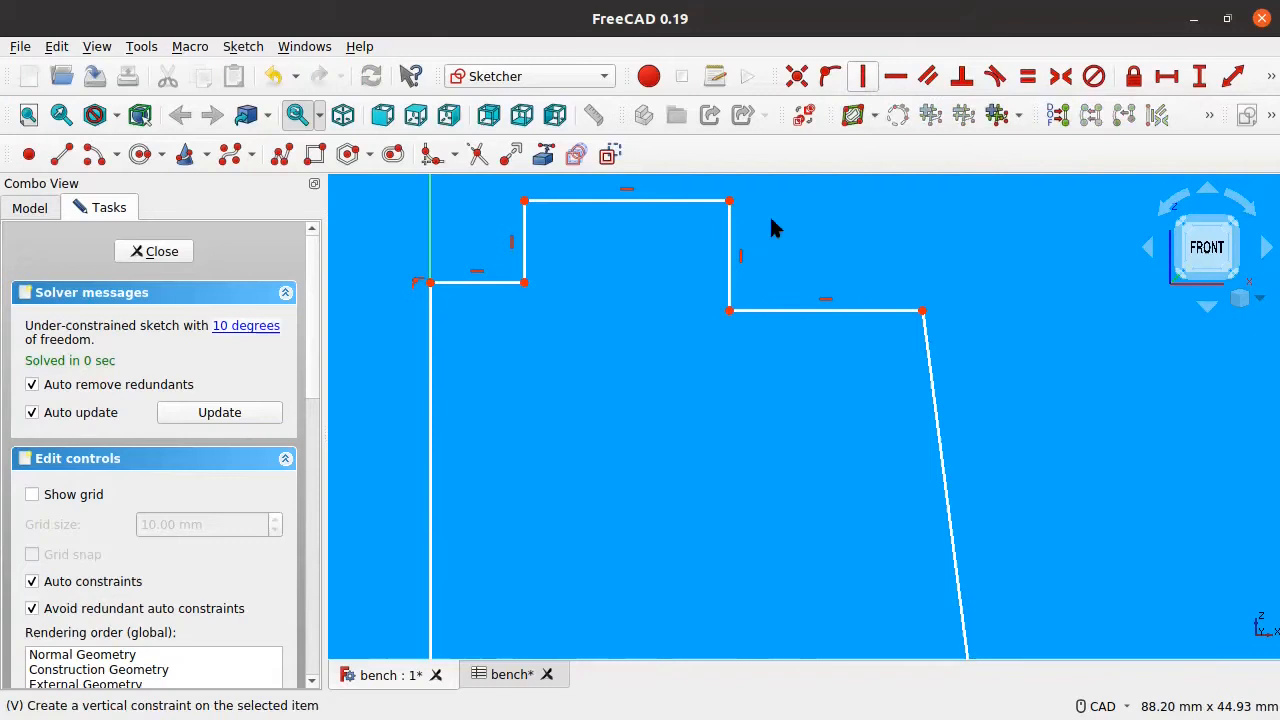
Align the tab's two lower corners horizontally with a horizontal constraint.
click(524, 284)
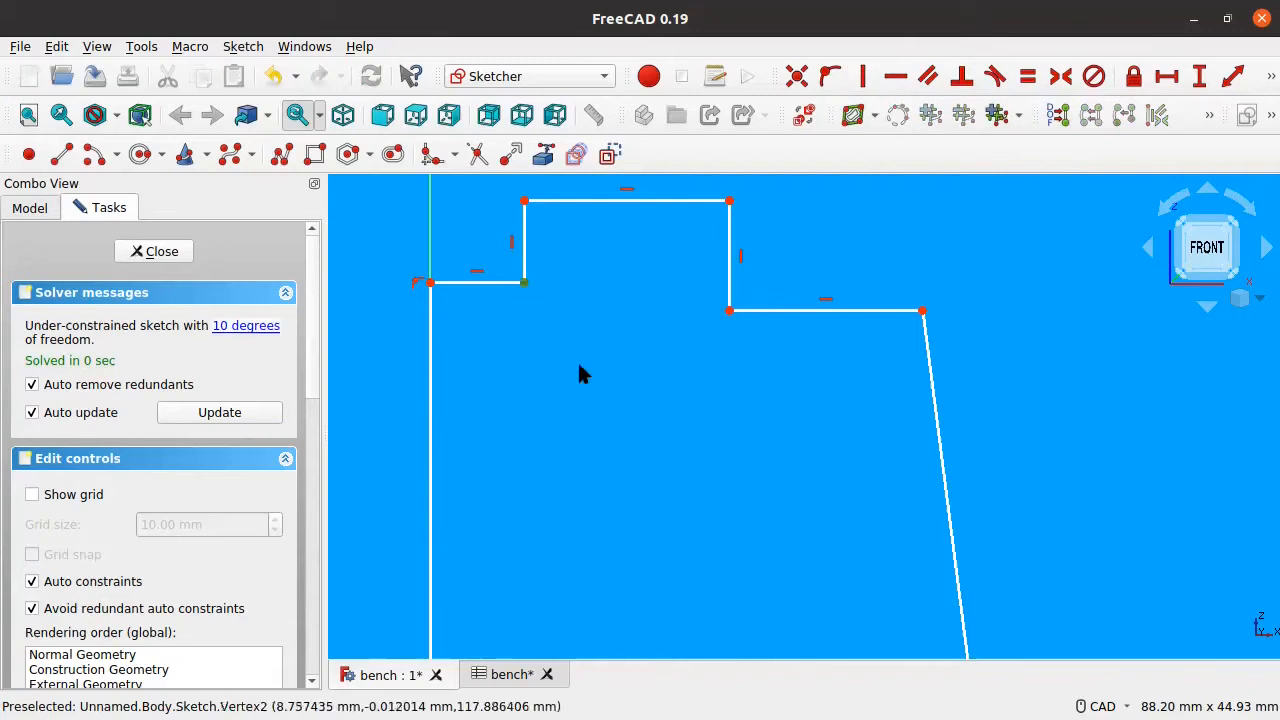
click(729, 311)
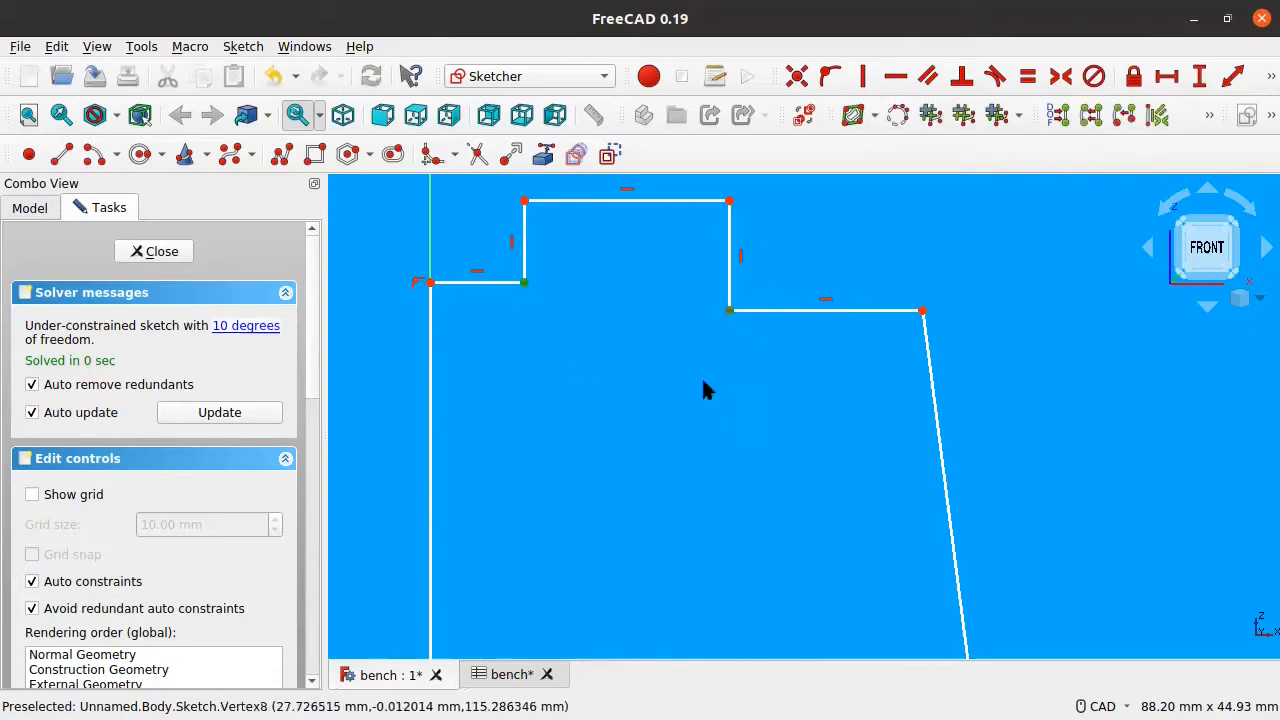
click(893, 84)
Inspect the leg profile from the tab down to the foot and origin for the dimensions still needed.
scroll(693, 336, down, 5)
scroll(691, 338, down, 1)
middle_drag(718, 400, 582, 245)
middle_drag(597, 355, 669, 478)
scroll(593, 341, down, 2)
scroll(593, 343, up, 3)
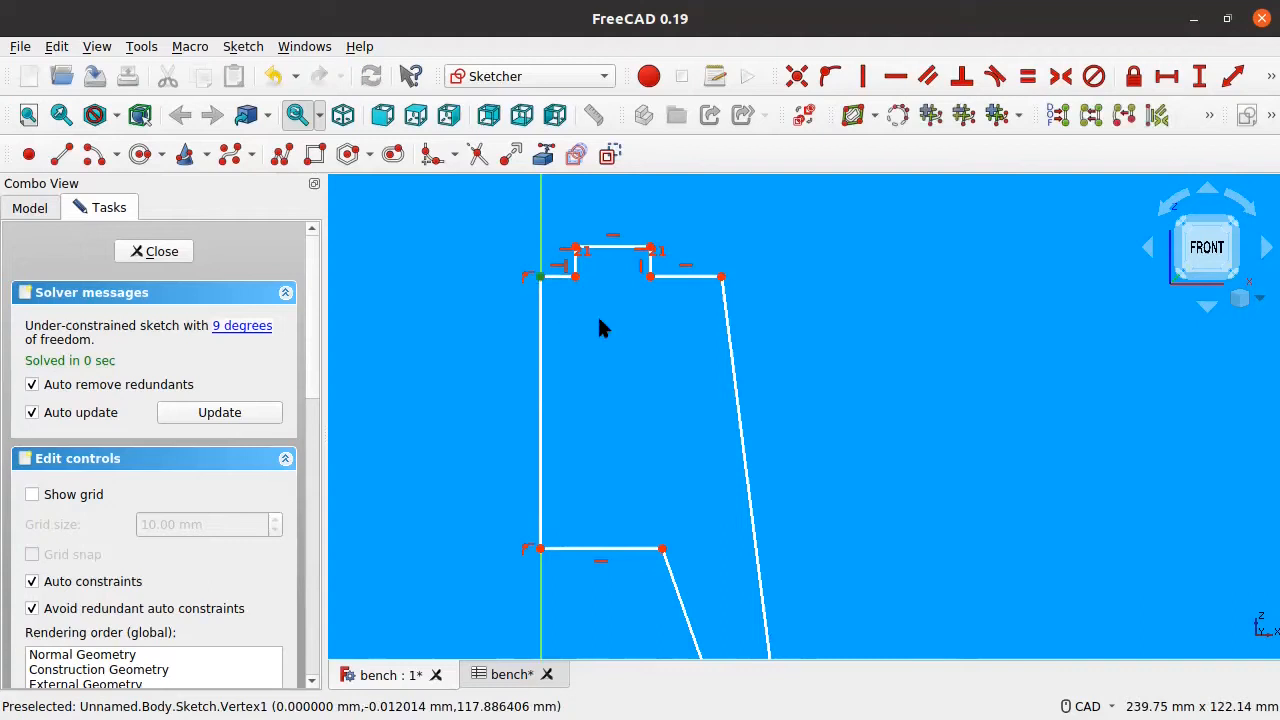
middle_drag(650, 484, 805, 305)
scroll(796, 308, down, 2)
middle_drag(750, 480, 683, 436)
scroll(644, 453, up, 3)
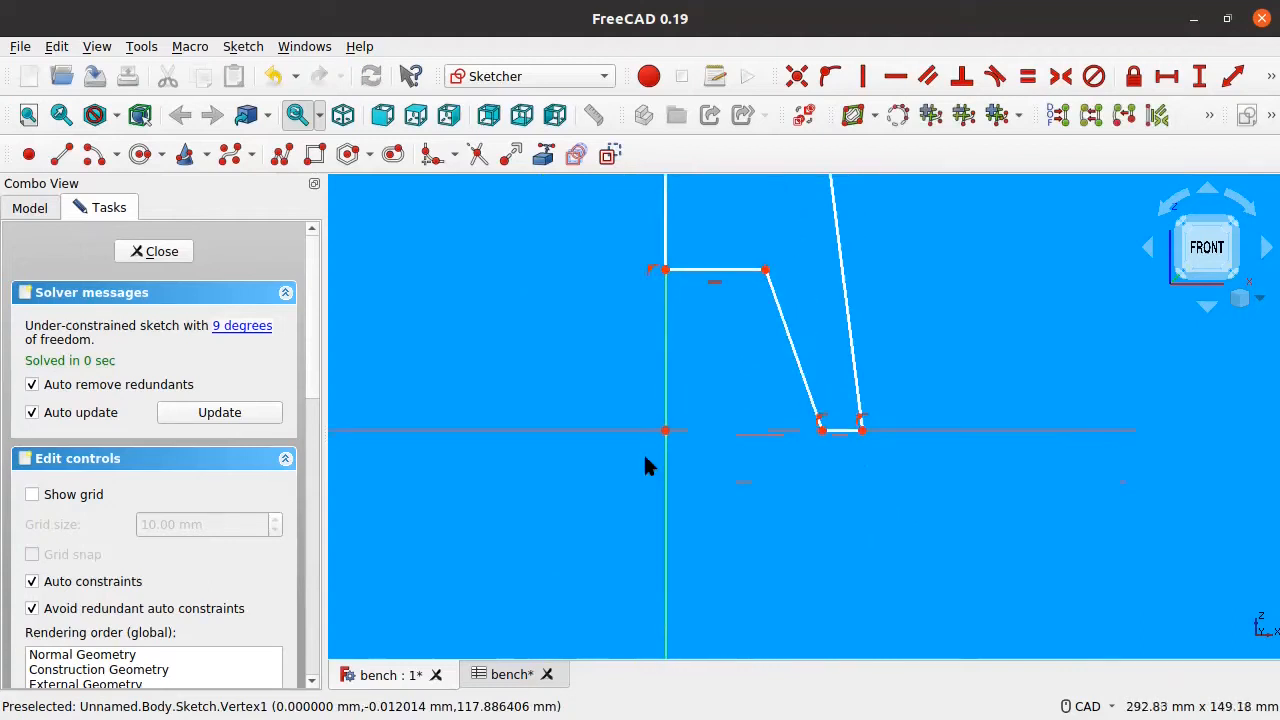
scroll(740, 300, down, 3)
middle_drag(740, 300, 660, 540)
scroll(668, 206, up, 3)
scroll(658, 275, up, 2)
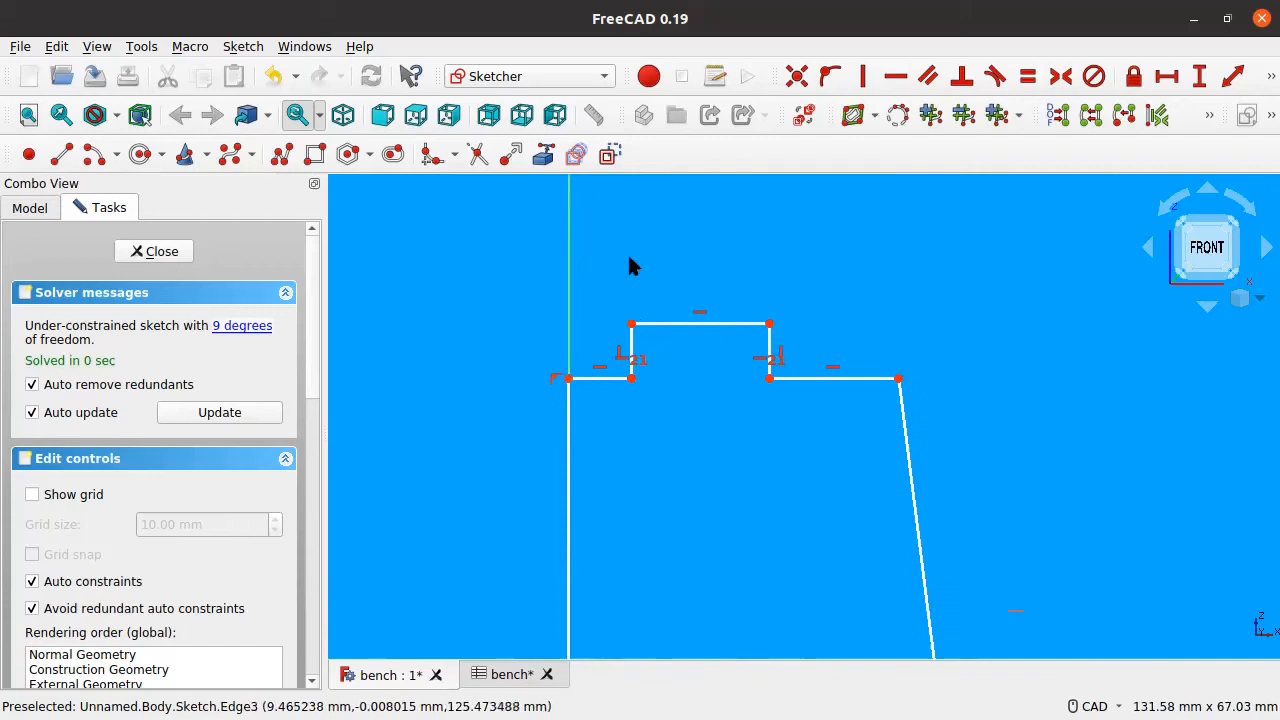
click(631, 325)
click(633, 465)
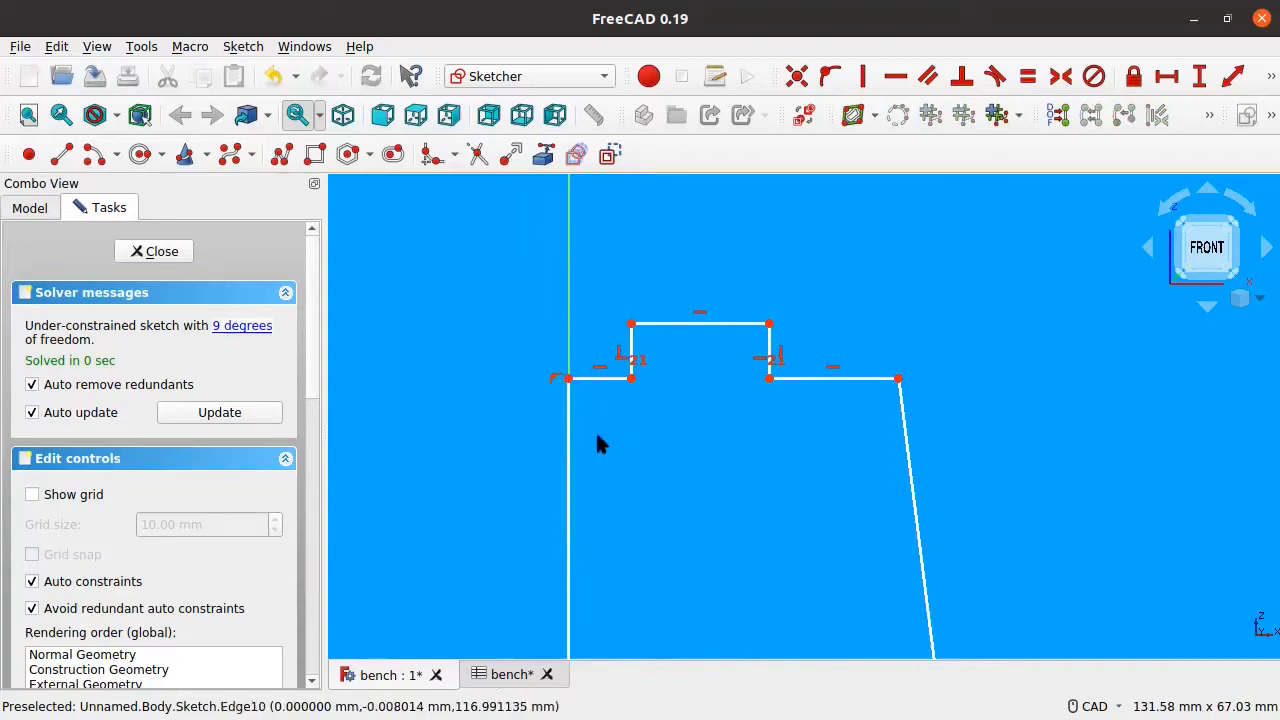
Add a vertical distance constraint between the origin and the profile's upper corner on the vertical axis.
click(568, 379)
scroll(441, 468, down, 4)
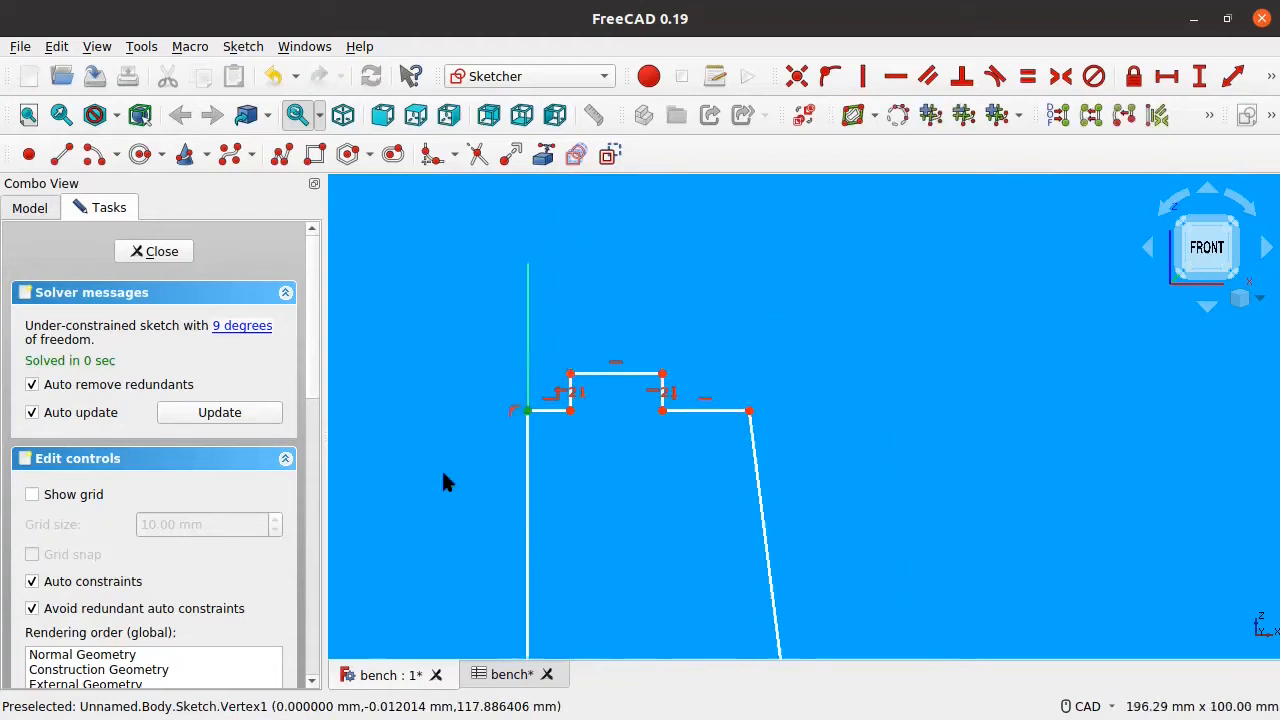
middle_drag(426, 566, 591, 425)
scroll(658, 472, up, 4)
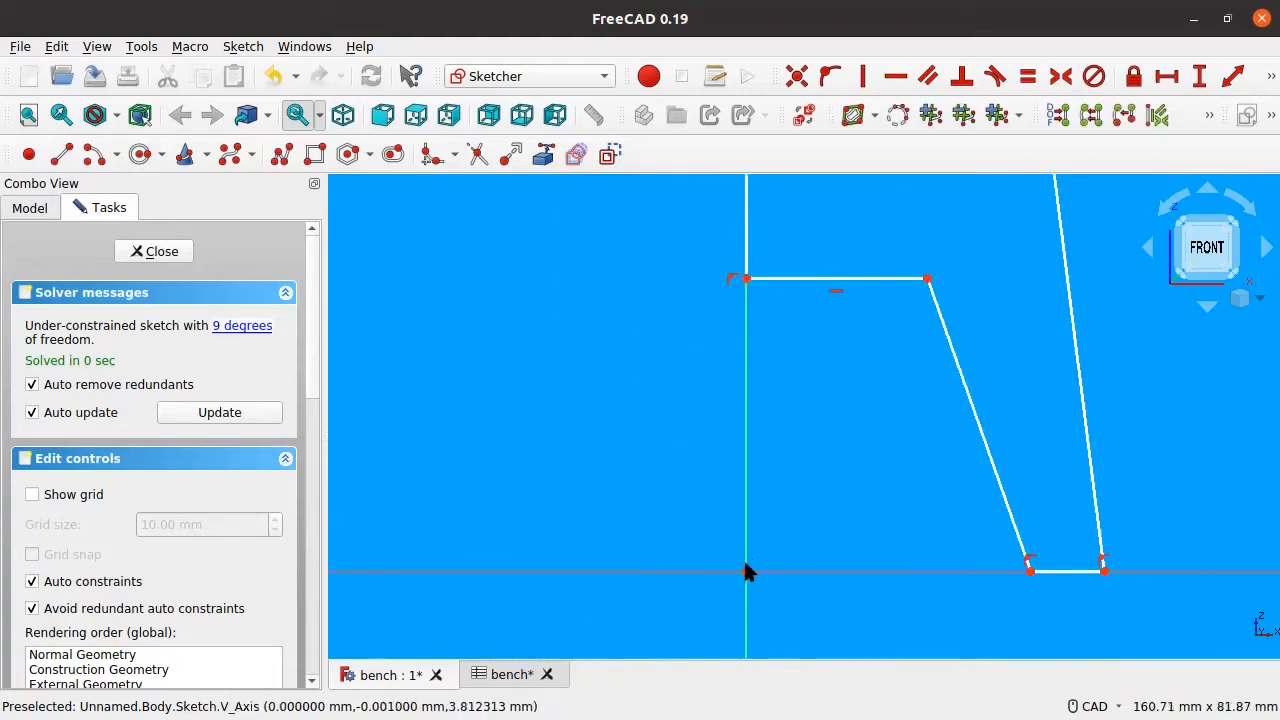
scroll(606, 388, down, 3)
middle_drag(543, 365, 387, 538)
scroll(456, 435, down, 1)
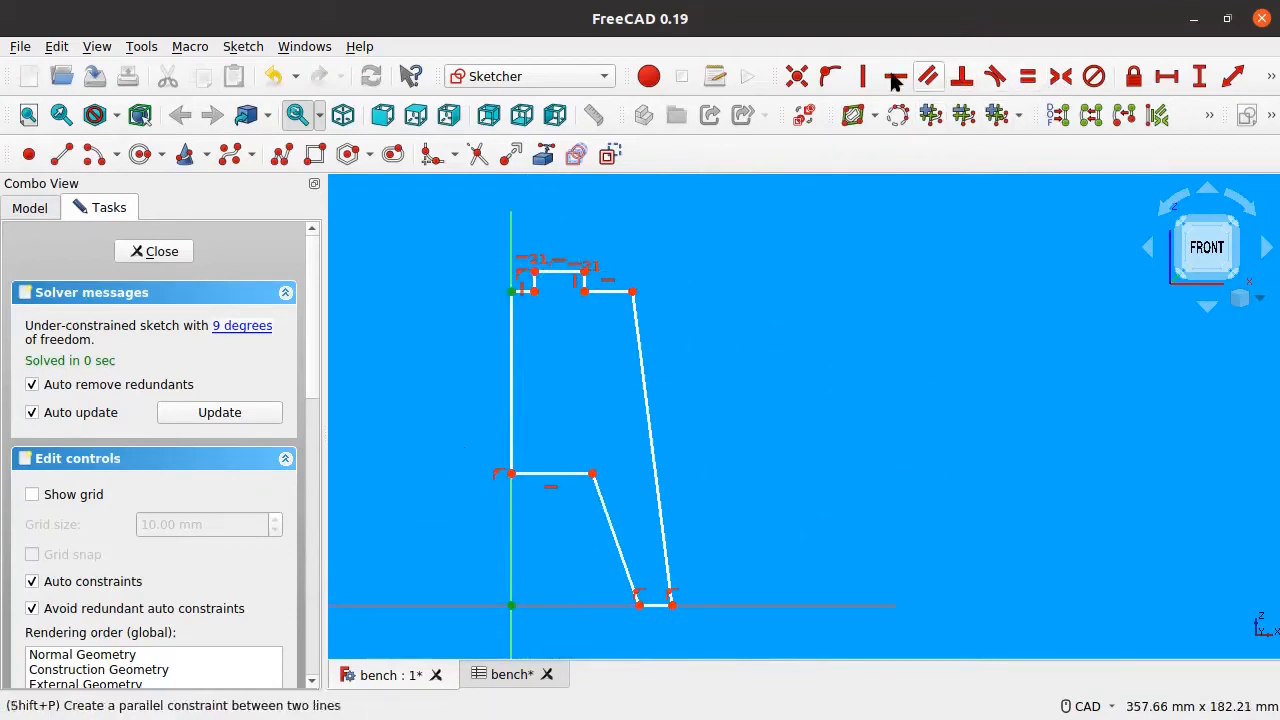
click(1200, 77)
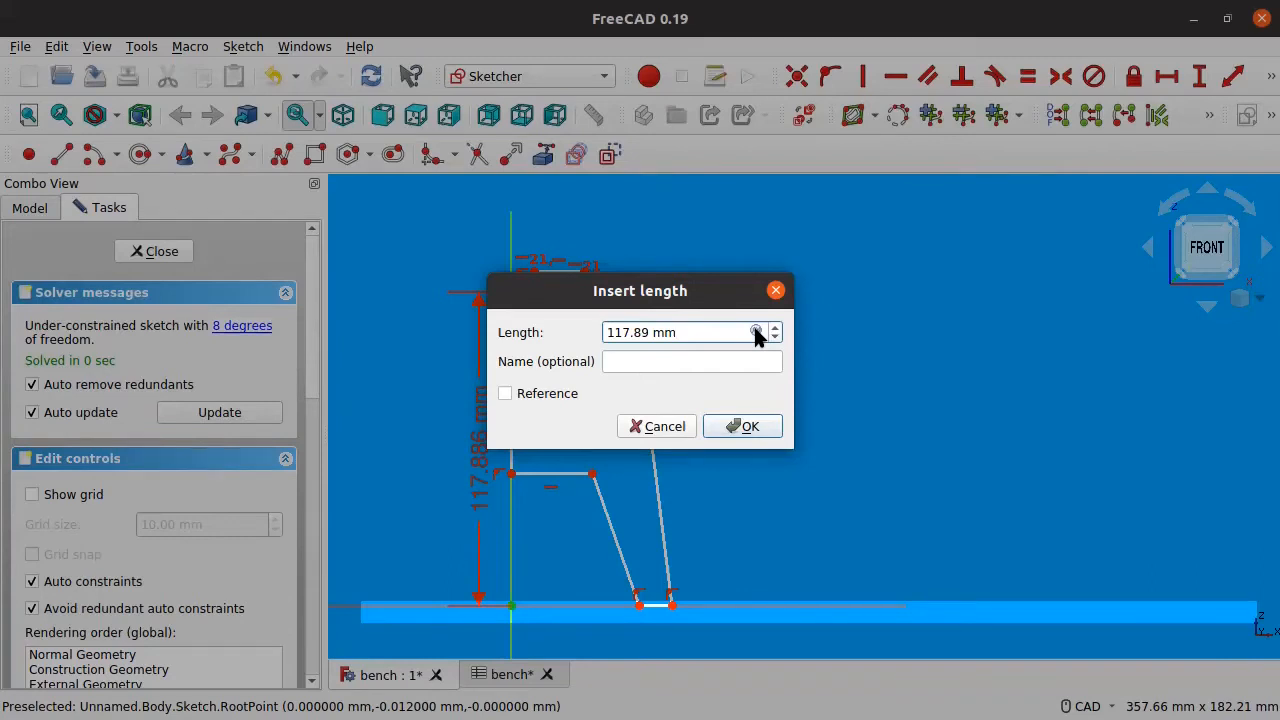
Drive the profile's overall vertical distance with the formula Spreadsheet.BenchHeight.
click(755, 333)
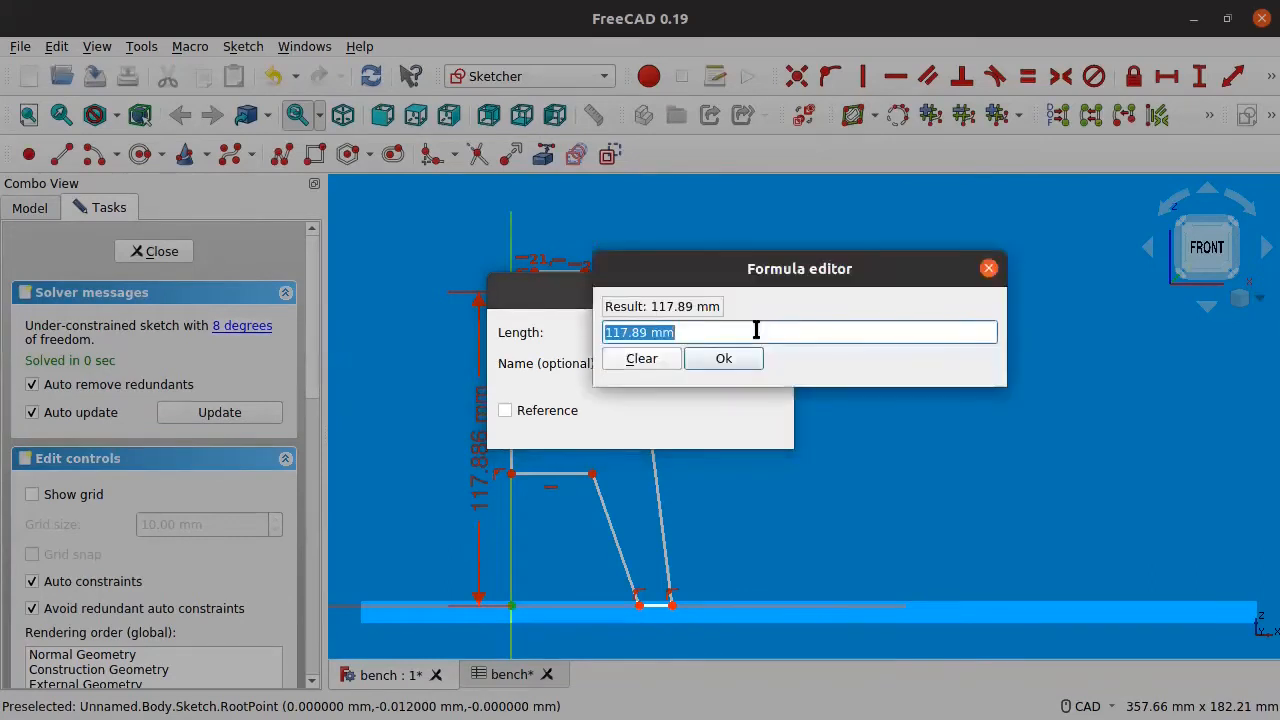
text(Spe)
key(BackSpace)
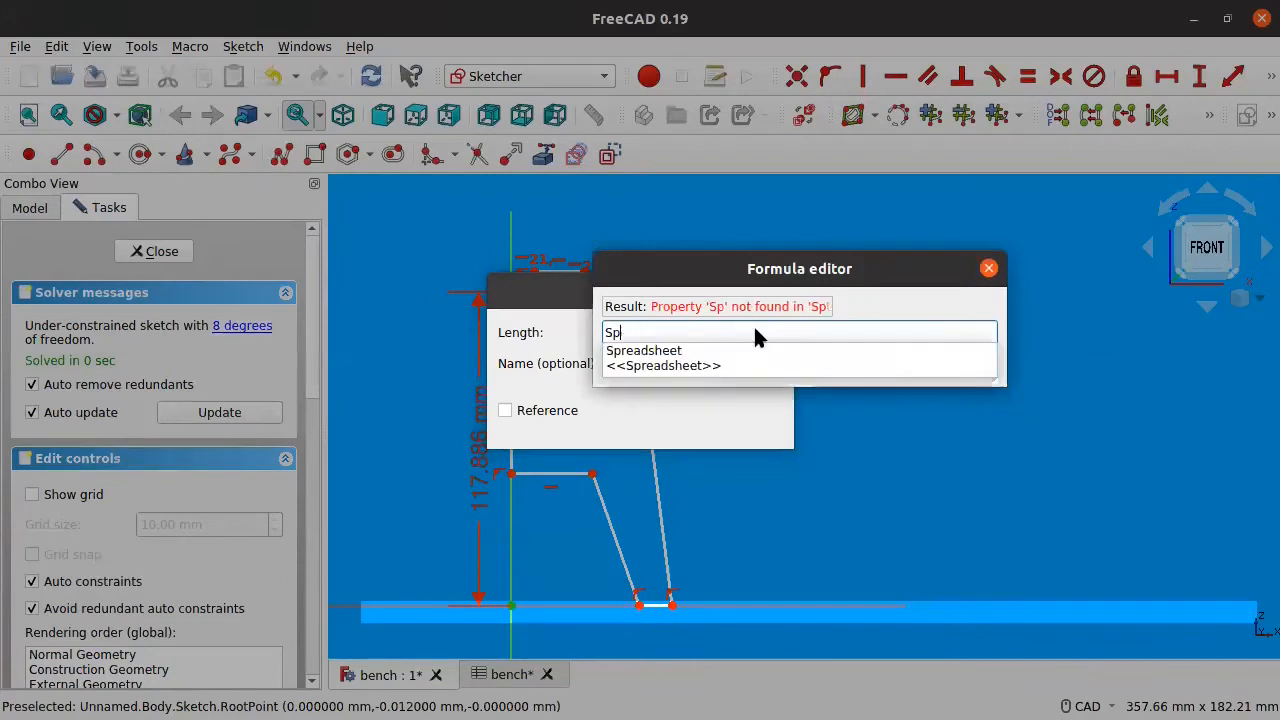
key(Down)
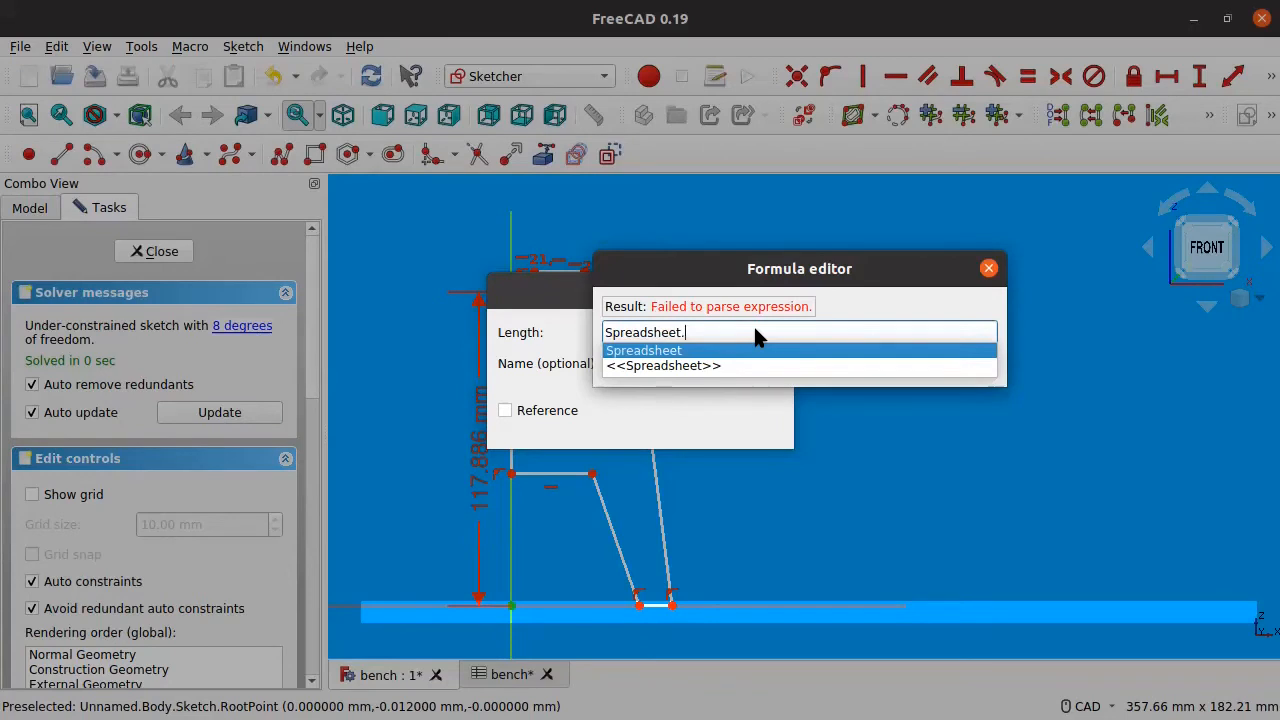
text(BenchHeight)
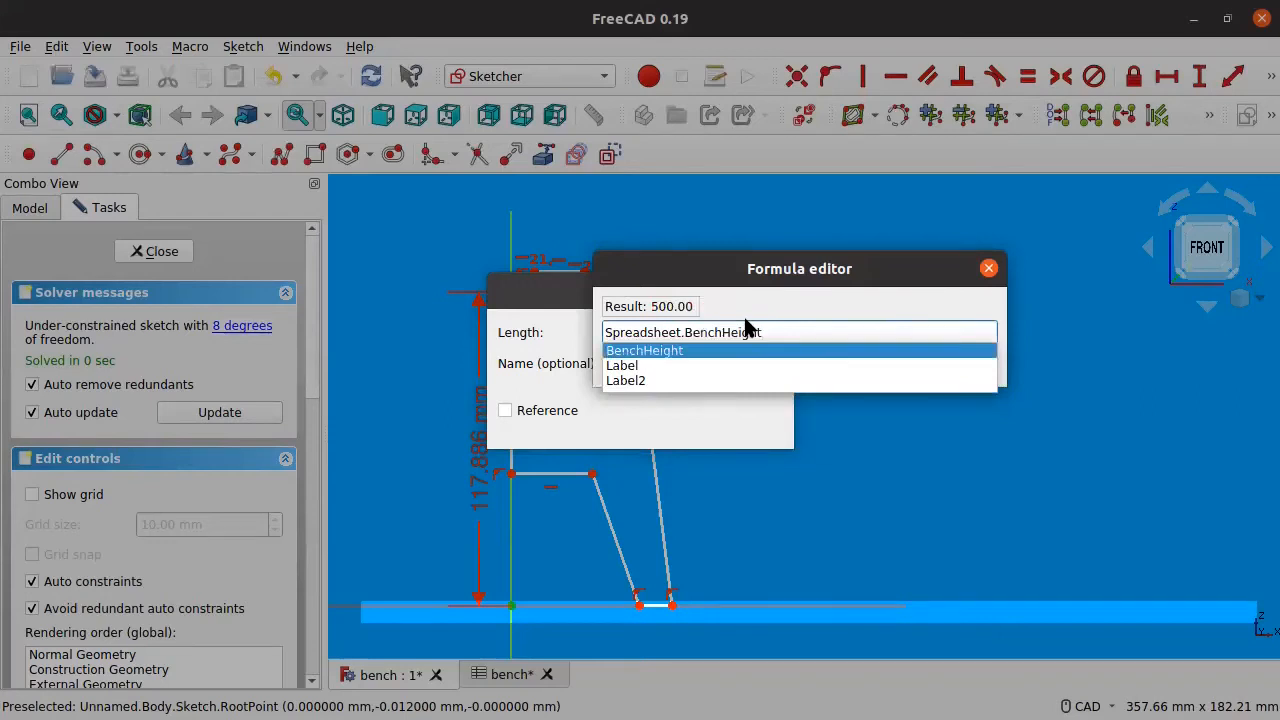
key(Return)
click(723, 357)
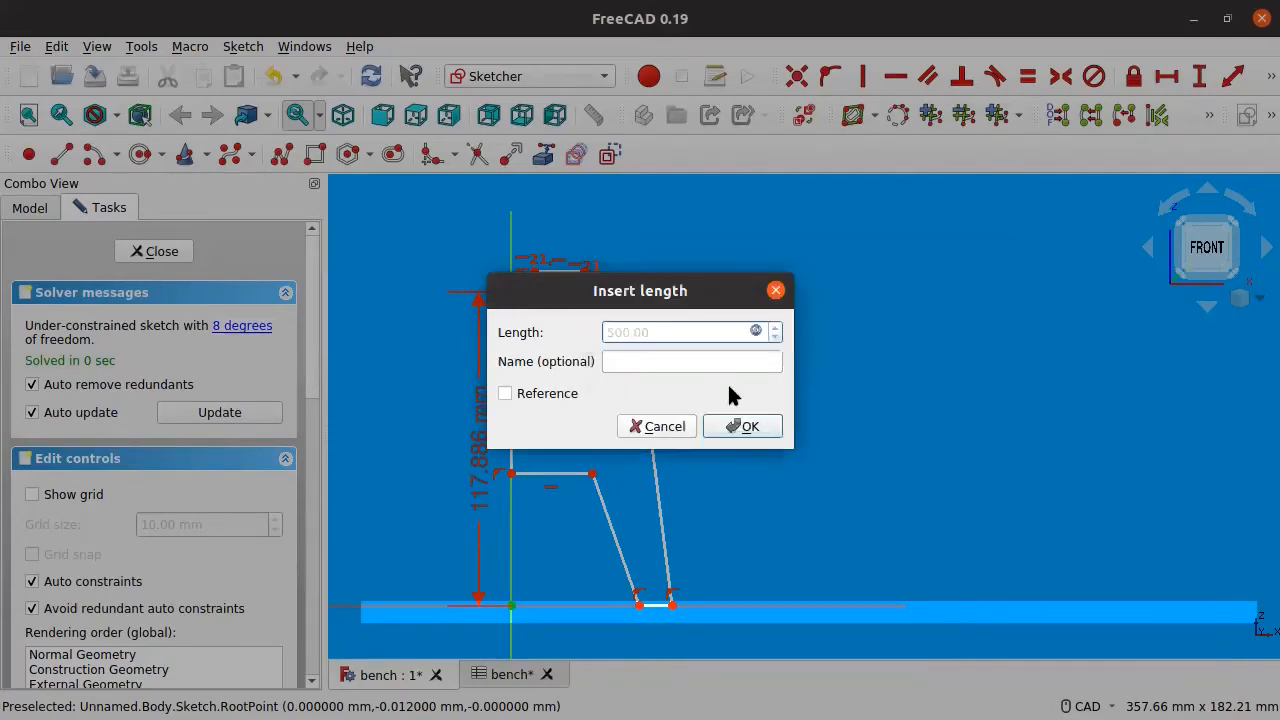
click(750, 426)
Pull the outer corner of the profile's upper shoulder outward to widen the top of the leg.
scroll(655, 376, down, 5)
middle_drag(671, 294, 628, 519)
scroll(628, 240, up, 7)
mouse_move(546, 309)
mouse_down()
mouse_move(1068, 300)
mouse_move(838, 306)
mouse_up()
scroll(635, 335, down, 8)
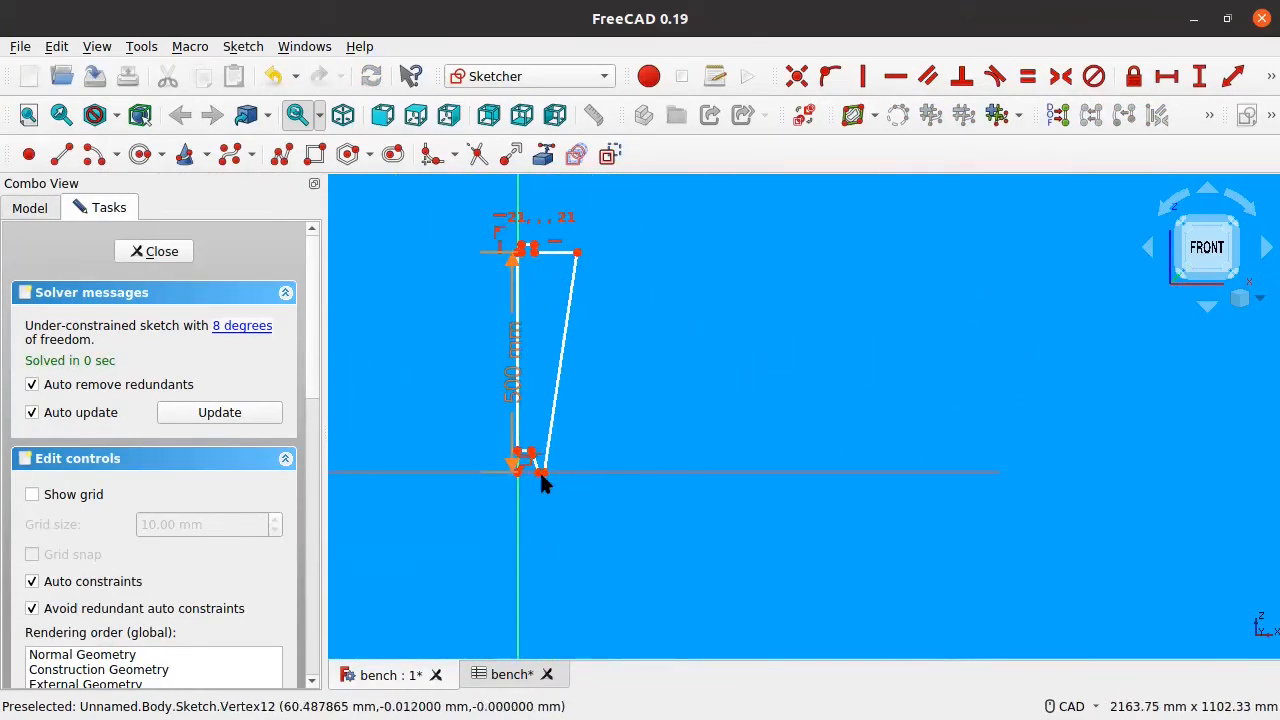
Spread the foot's two corners outward and raise the inner horizontal edge to about 223 mm below the upper shoulder.
drag(541, 476, 679, 474)
drag(543, 464, 630, 484)
scroll(509, 451, up, 4)
drag(557, 451, 615, 230)
Add a vertical distance constraint between the profile's upper corner and the inner horizontal edge's corner on the vertical axis.
mouse_move(615, 240)
middle_down()
mouse_move(611, 494)
mouse_move(592, 610)
middle_up()
scroll(609, 464, down, 2)
scroll(605, 462, up, 2)
scroll(605, 465, up, 1)
mouse_move(571, 504)
middle_down()
mouse_move(554, 223)
mouse_move(555, 319)
middle_up()
mouse_move(420, 302)
middle_down()
mouse_move(491, 371)
mouse_move(494, 414)
middle_up()
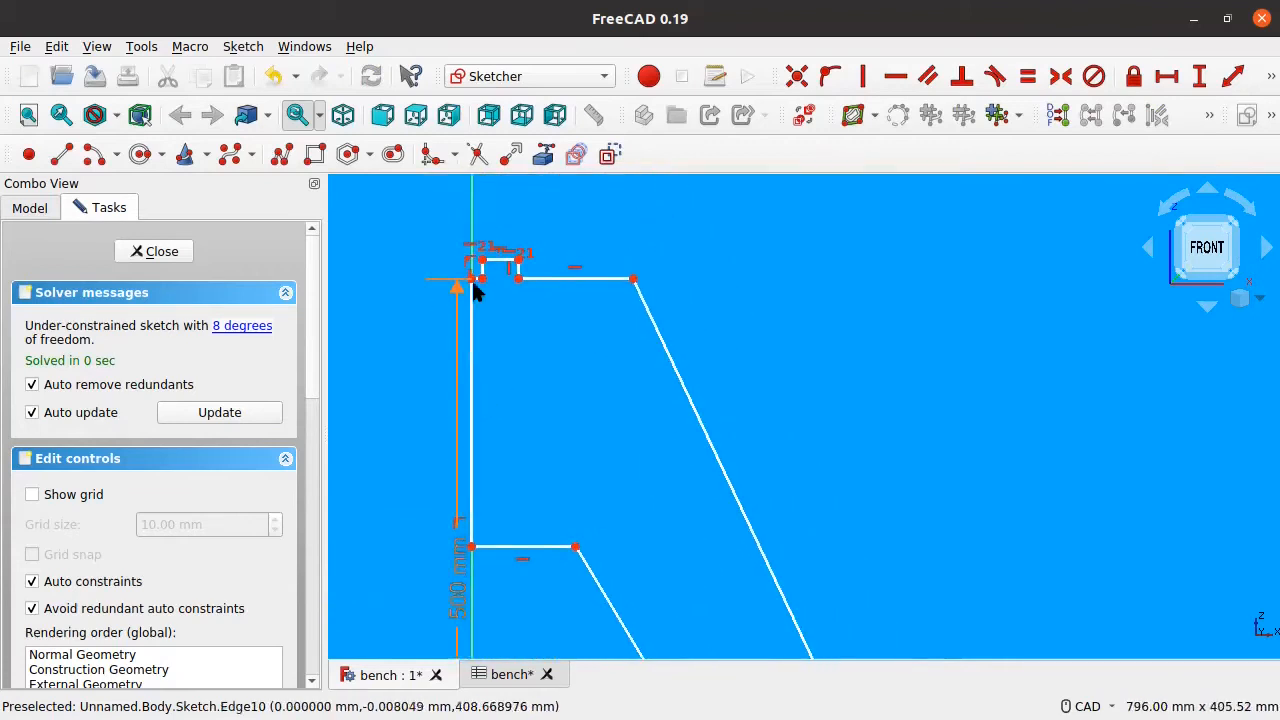
click(471, 548)
scroll(560, 462, down, 3)
scroll(532, 427, up, 2)
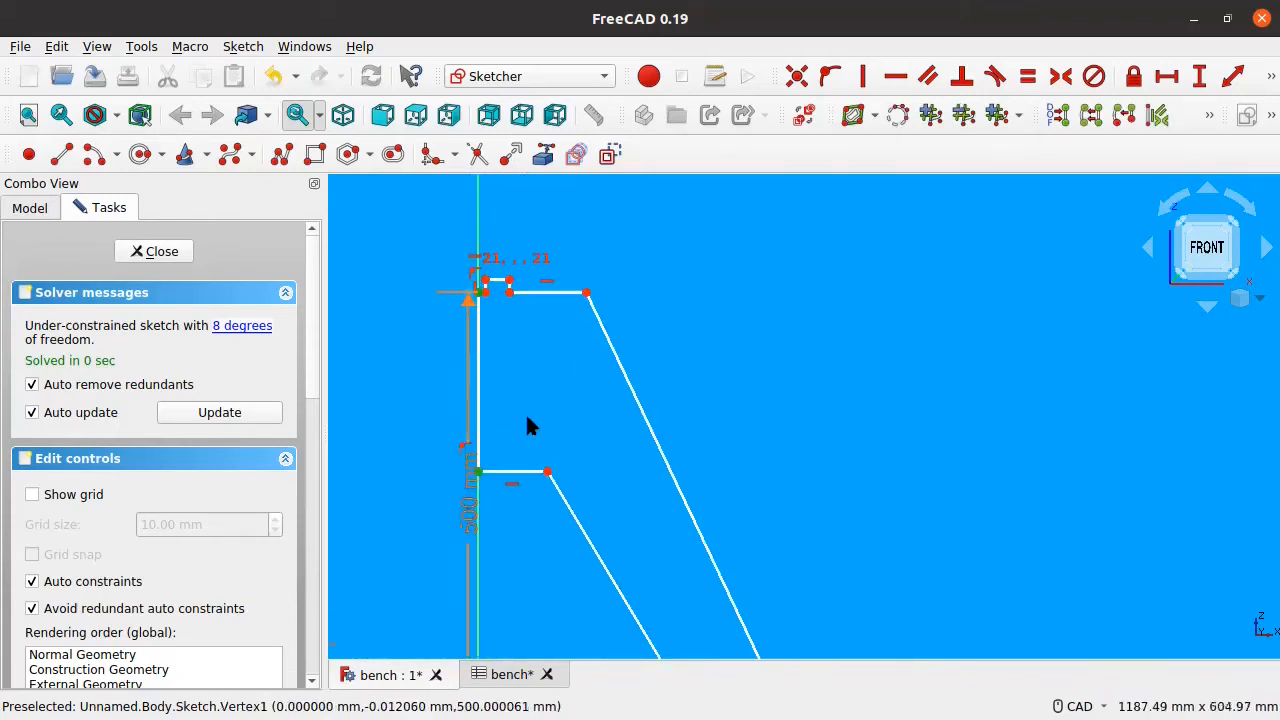
scroll(499, 410, up, 1)
scroll(497, 410, down, 3)
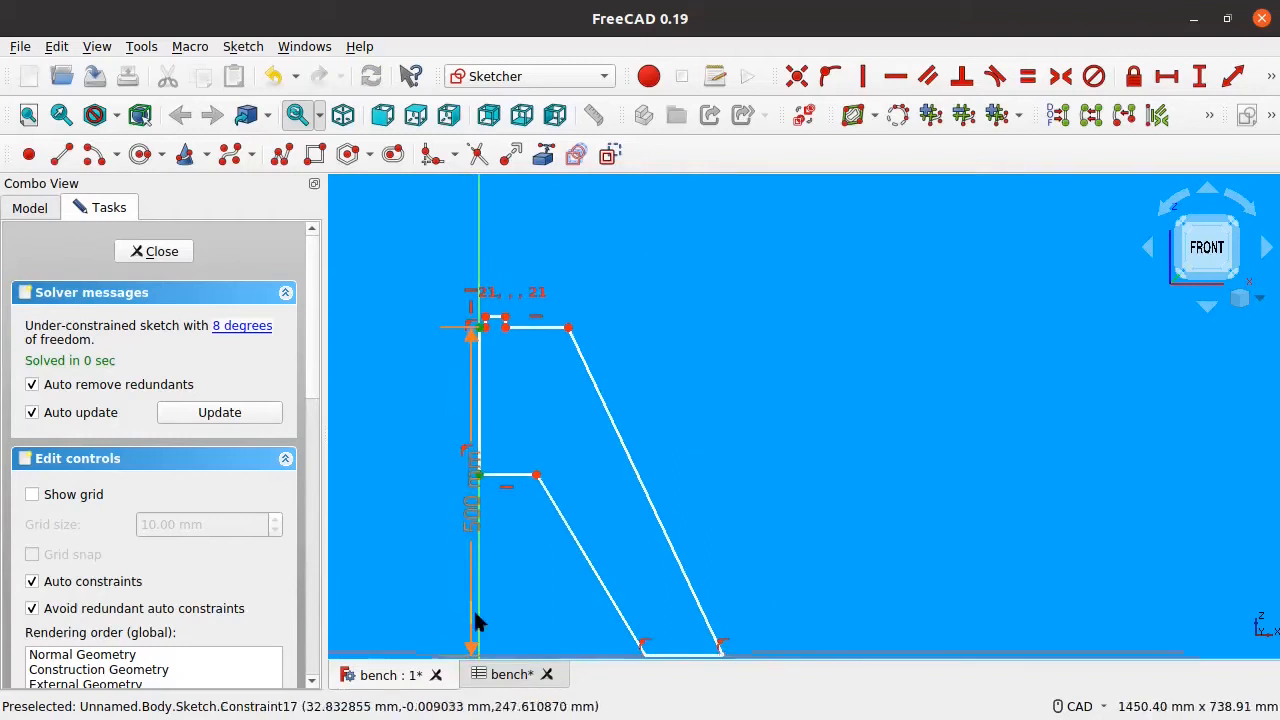
scroll(535, 410, up, 2)
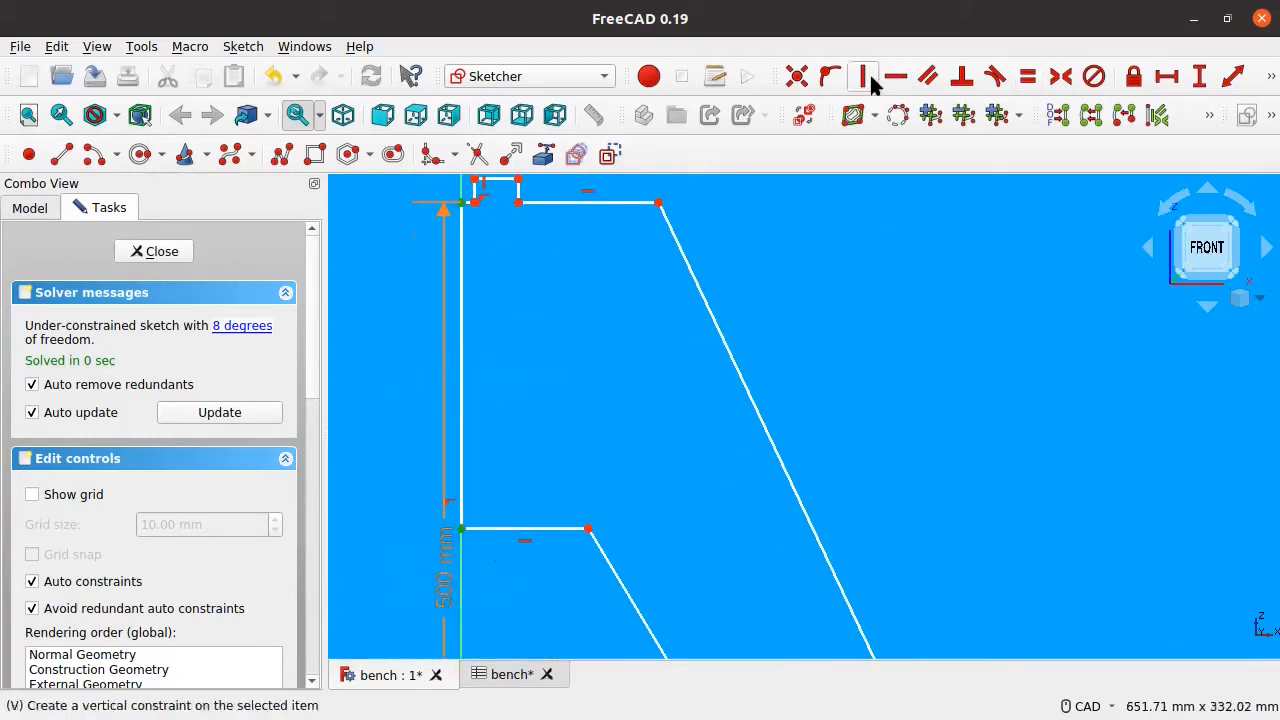
click(1199, 76)
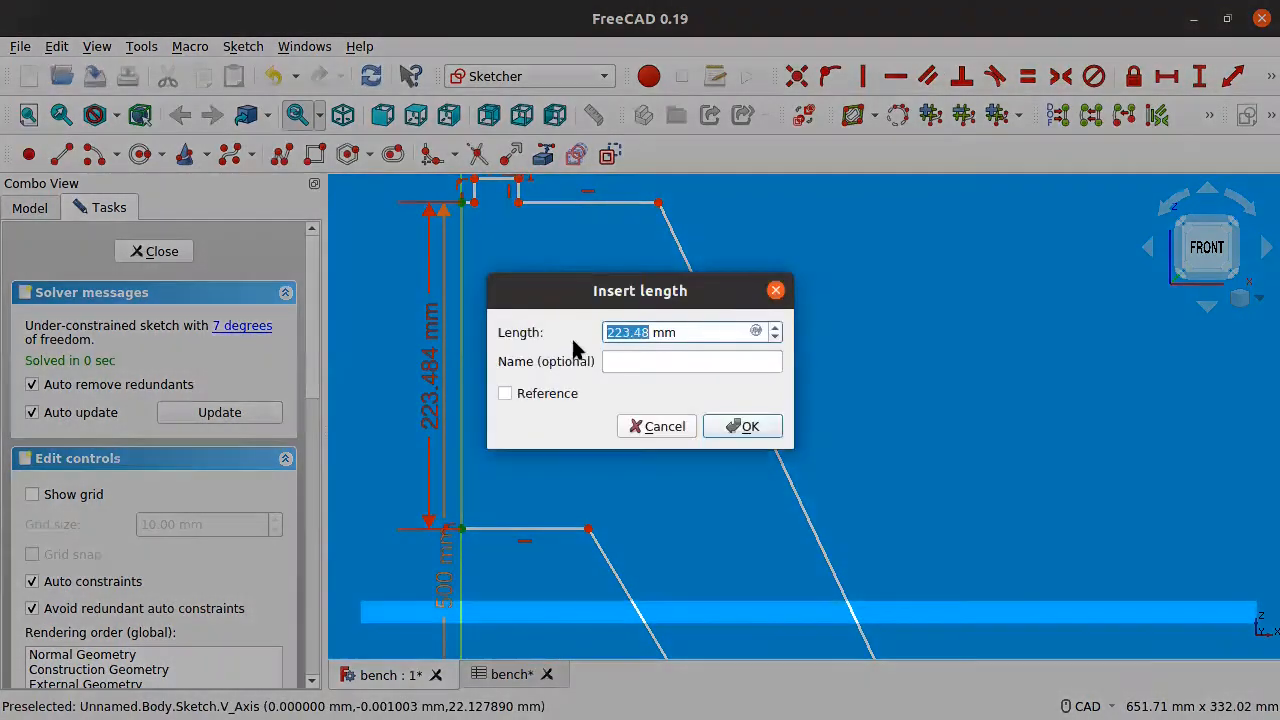
Drive the vertical distance between the upper shoulder and the inner horizontal edge with the formula Spreadsheet.BenchHeight/2.
click(756, 333)
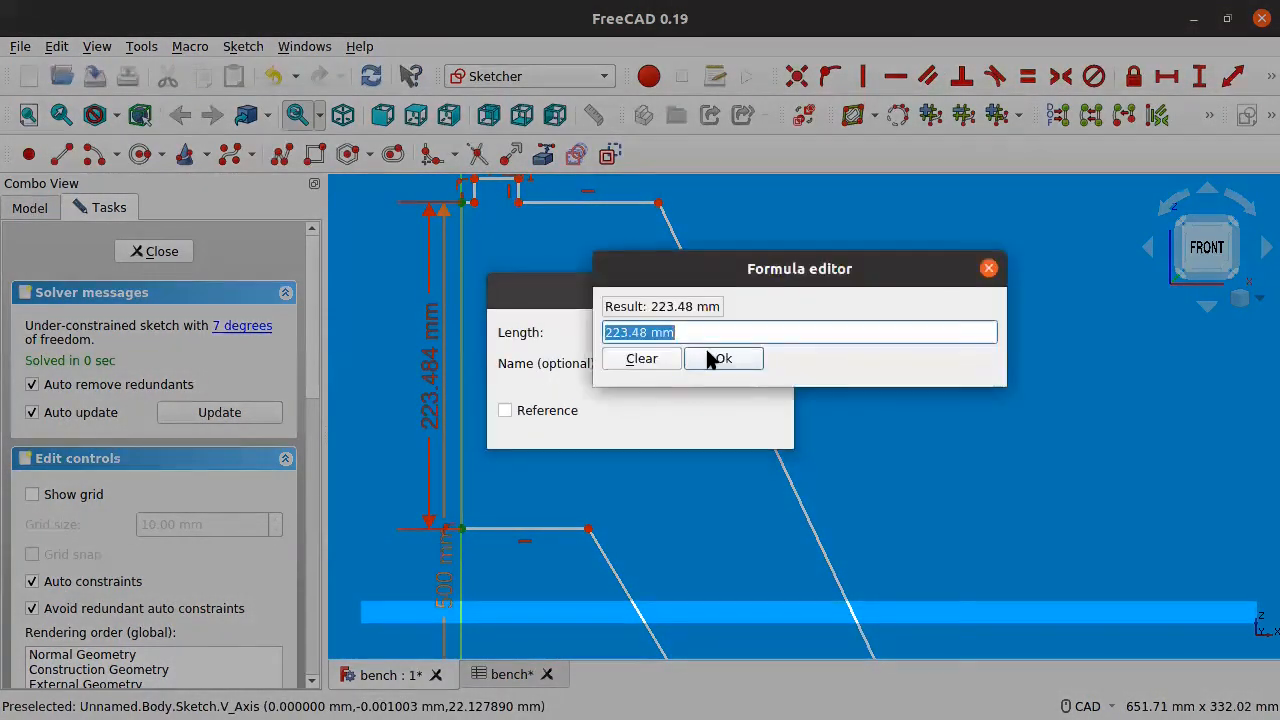
text(Spri)
key(BackSpace)
key(BackSpace)
key(BackSpace)
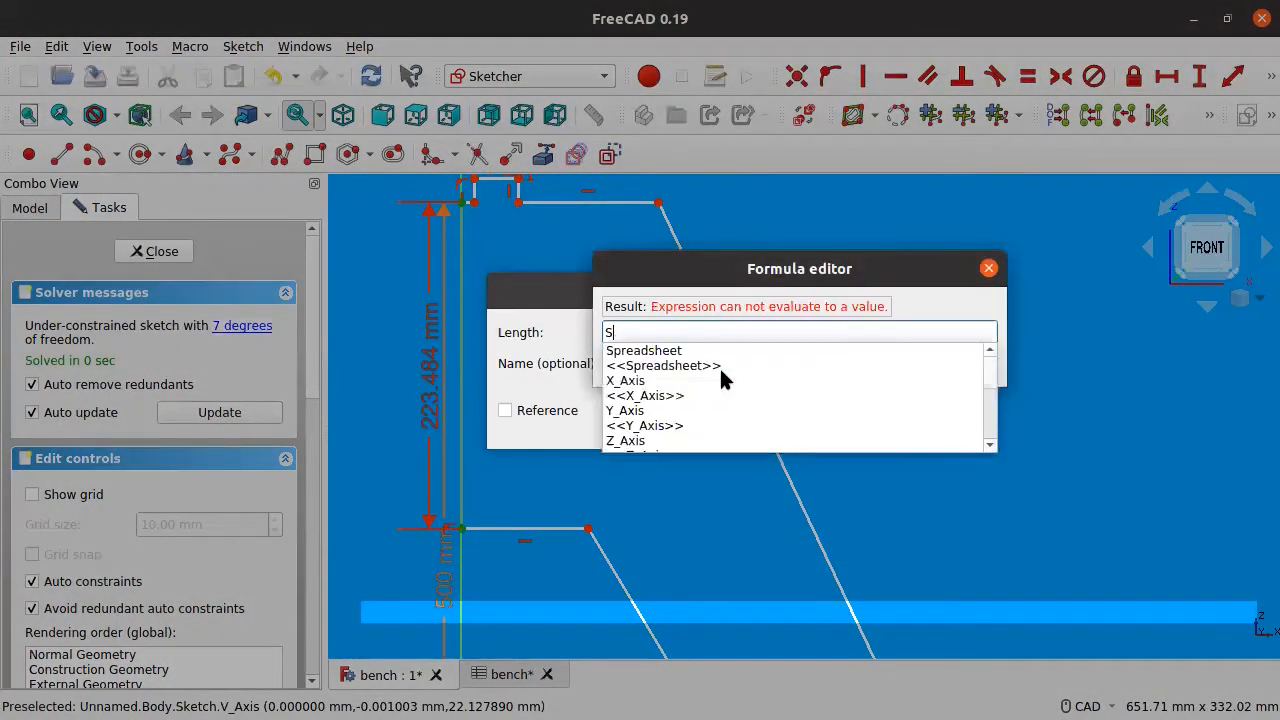
key(Down)
key(Return)
text(.)
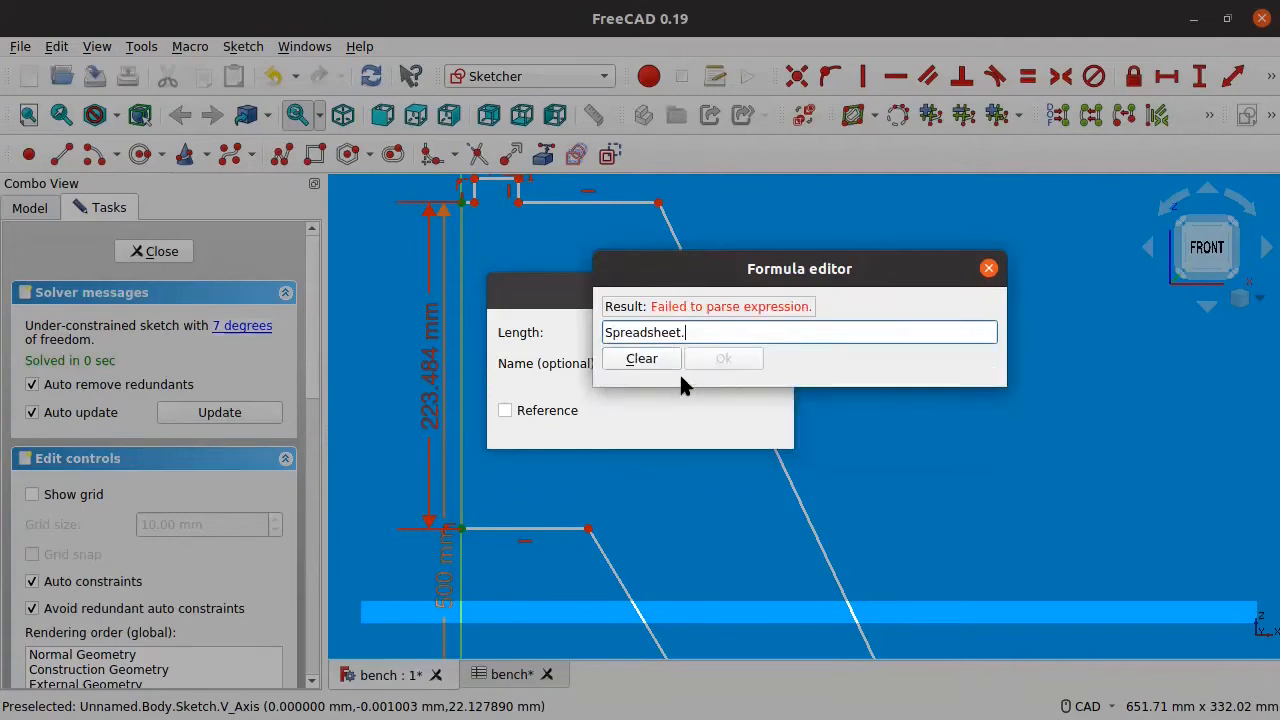
text(Be)
key(Down)
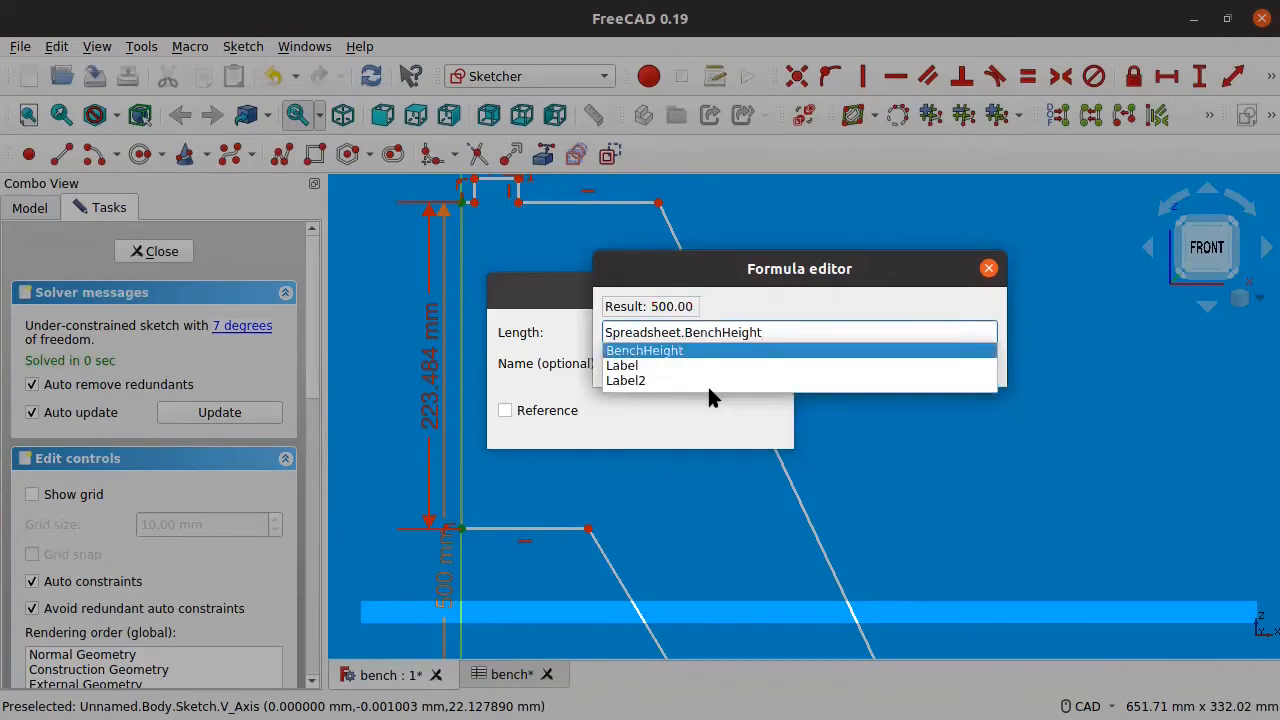
text(/2)
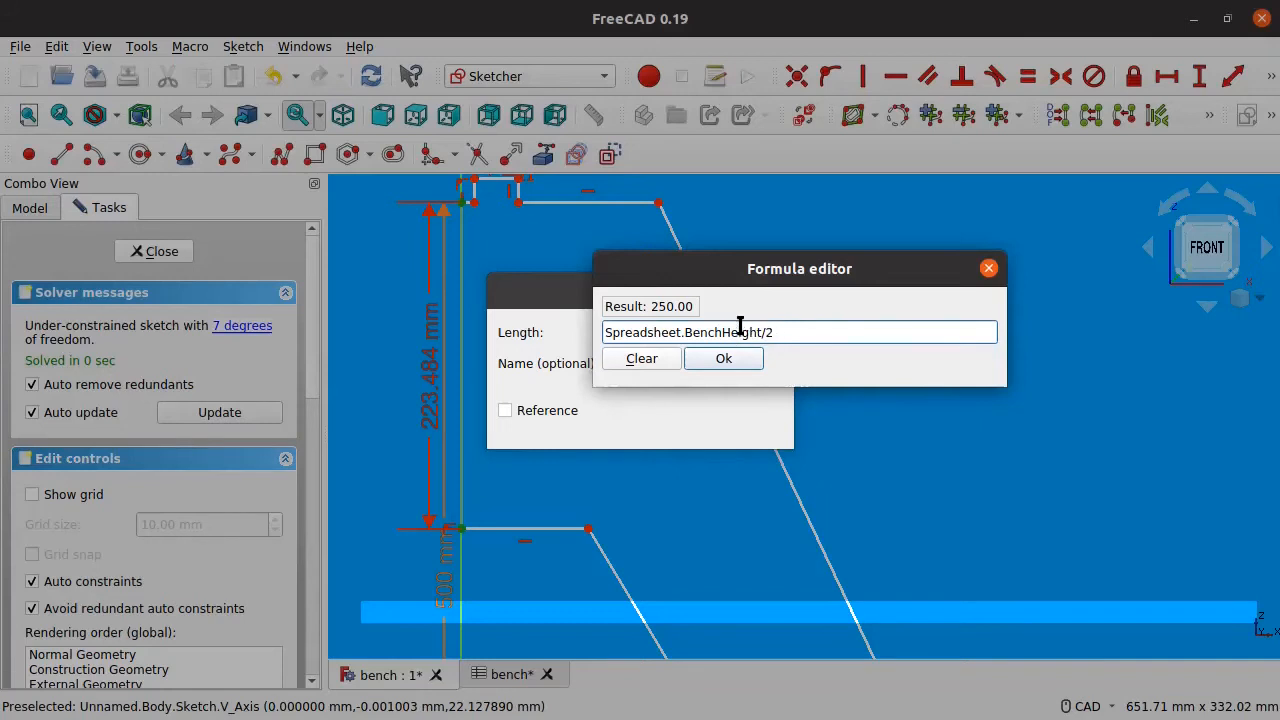
click(728, 360)
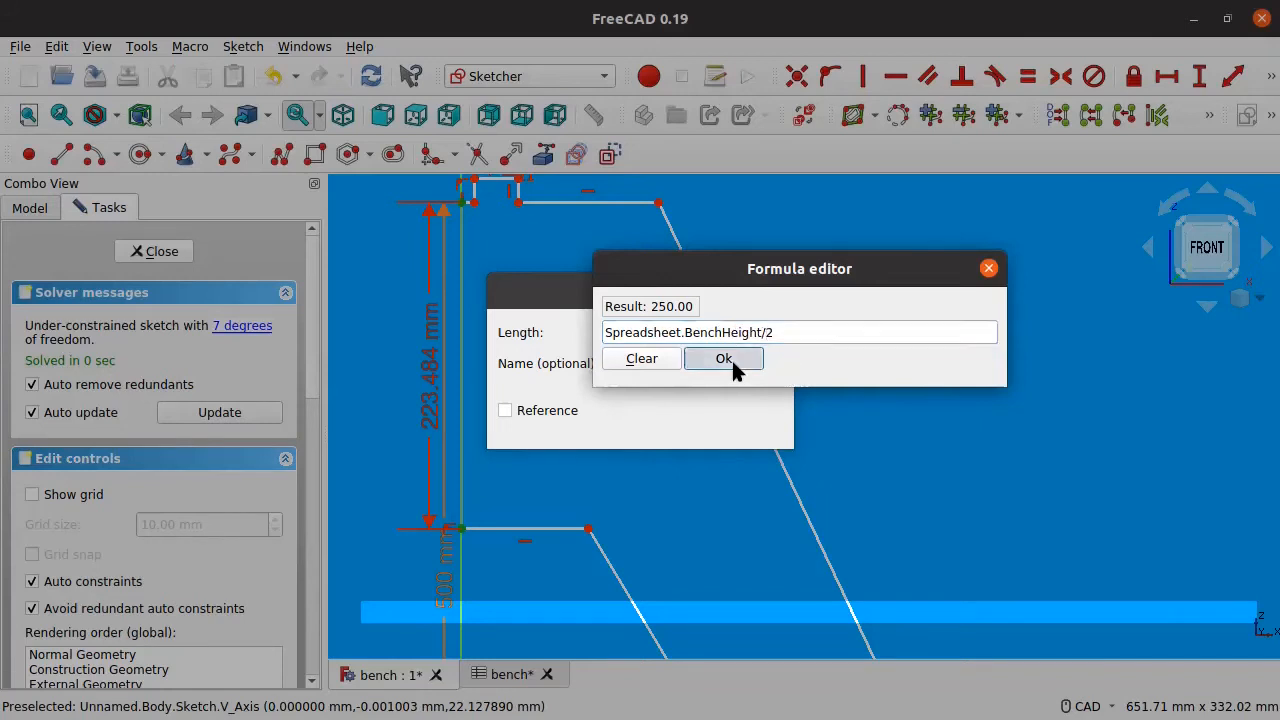
click(742, 424)
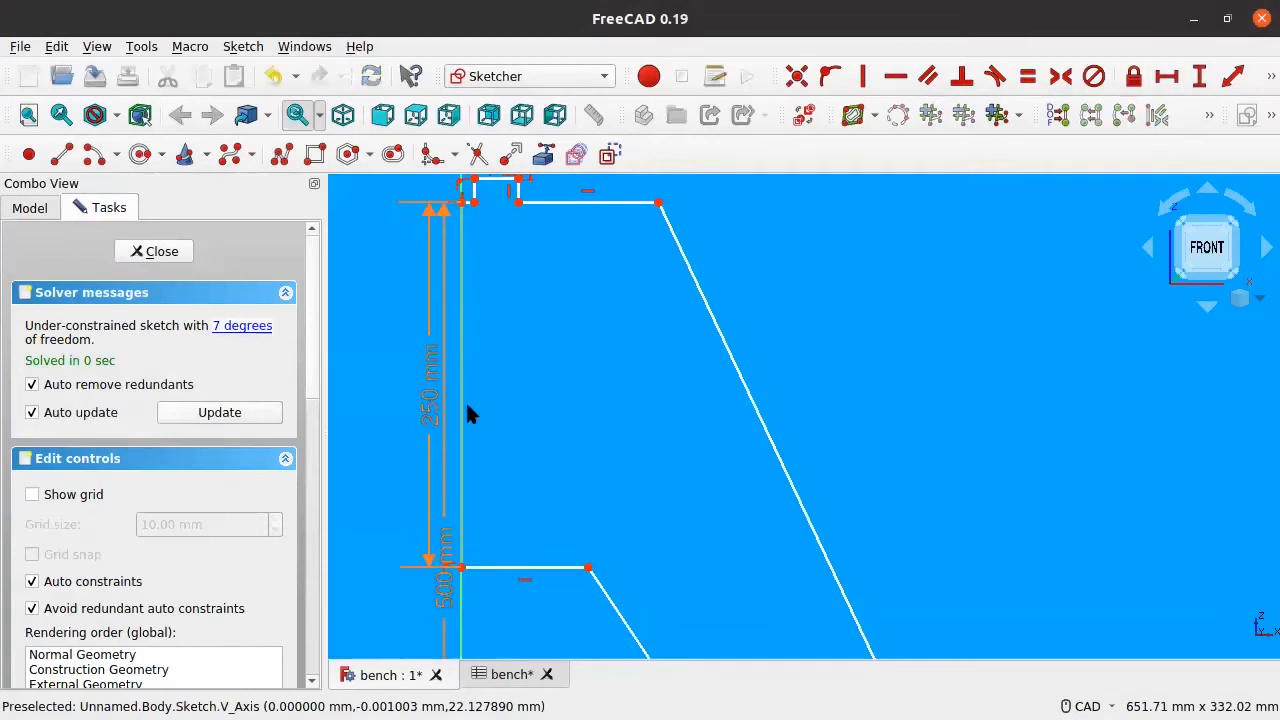
Slide the raised tab at the top of the leg profile outward, away from the vertical axis.
scroll(505, 410, down, 3)
middle_drag(494, 406, 417, 351)
mouse_move(450, 415)
middle_down()
mouse_move(497, 249)
mouse_move(486, 288)
mouse_move(604, 517)
middle_up()
scroll(568, 398, up, 5)
middle_drag(521, 281, 563, 474)
drag(486, 376, 571, 377)
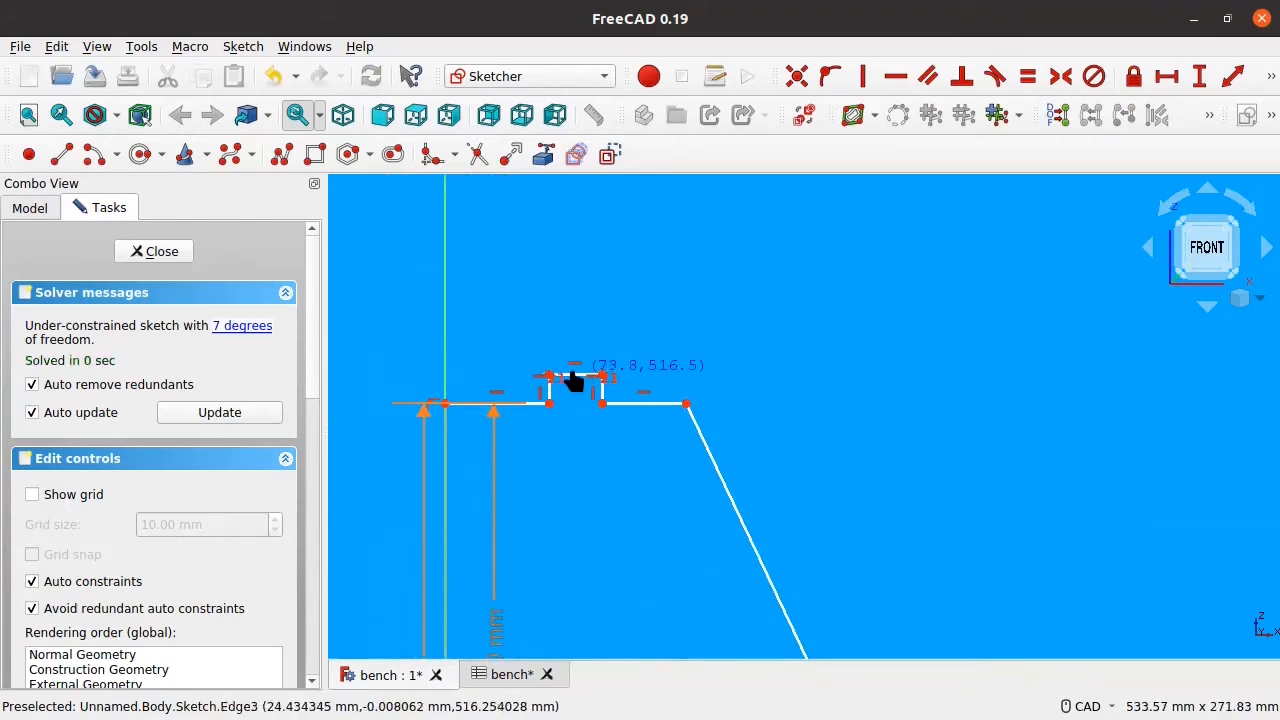
Examine the top of the leg profile, including the raised tab and the span between the two outermost shoulder corners.
click(446, 404)
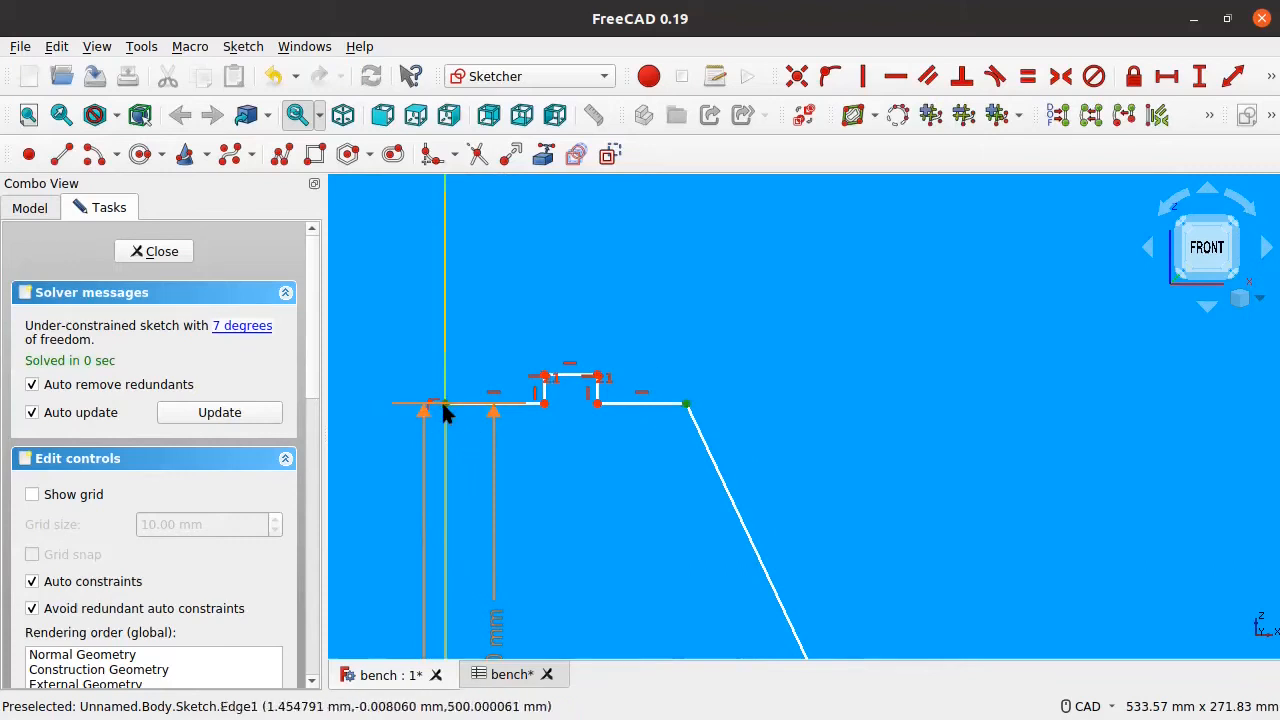
middle_drag(565, 497, 680, 489)
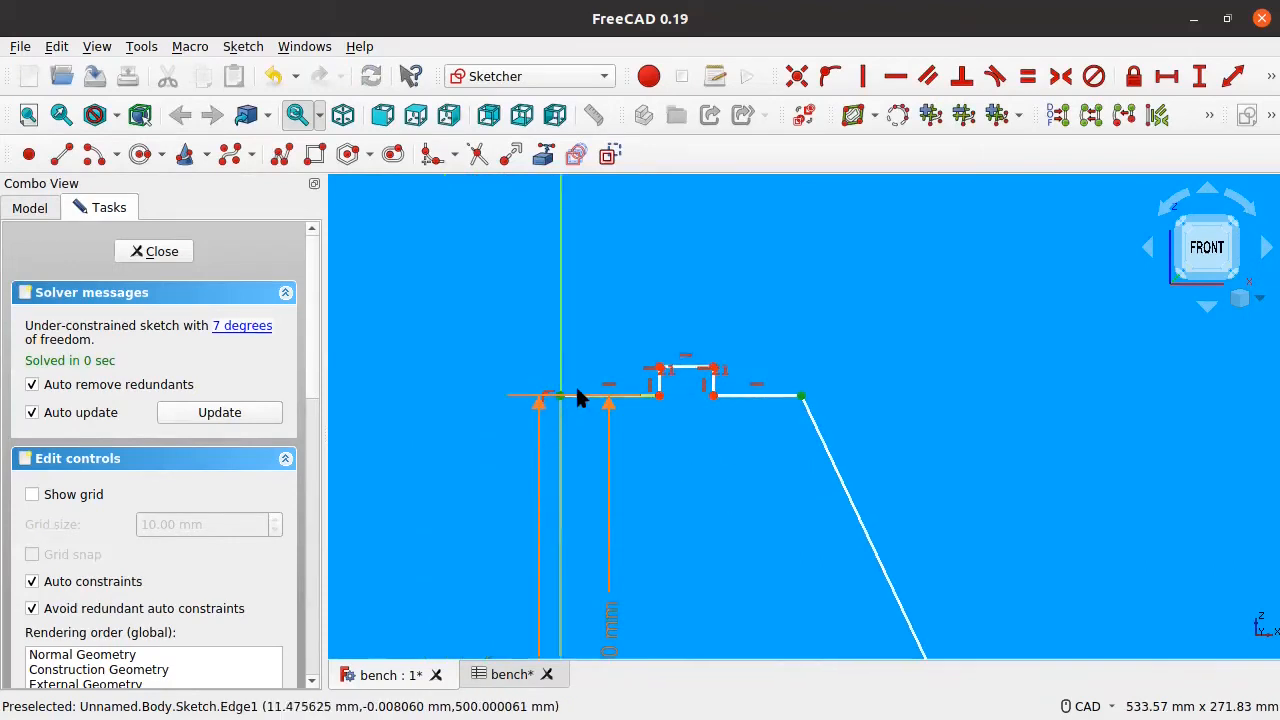
scroll(821, 411, down, 5)
mouse_move(828, 498)
middle_down()
mouse_move(637, 389)
mouse_move(634, 457)
middle_up()
scroll(580, 377, up, 2)
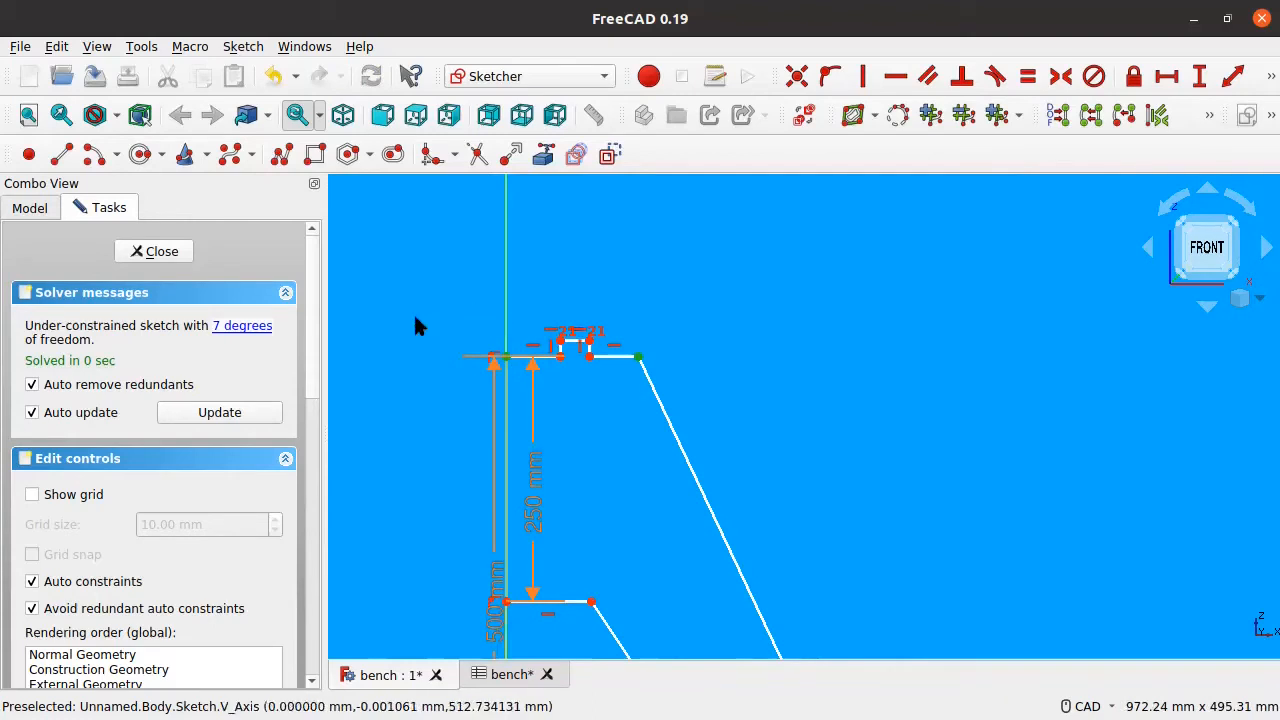
middle_drag(446, 356, 659, 360)
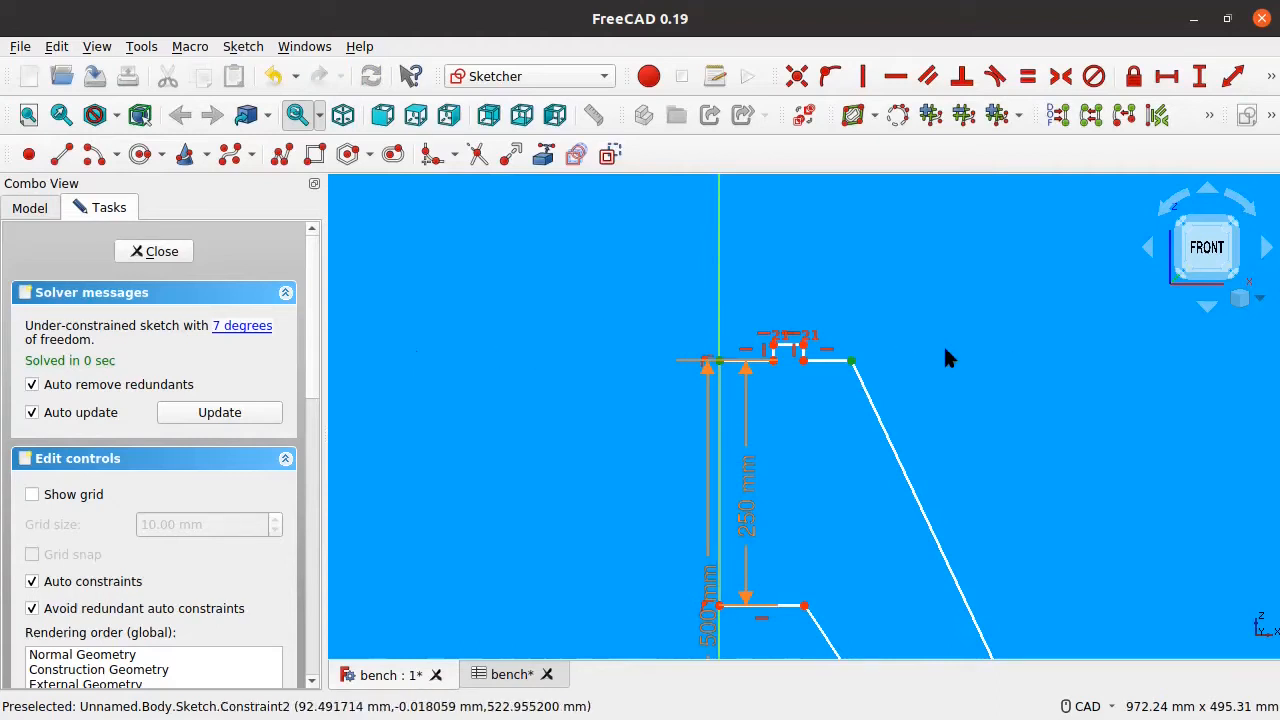
click(848, 358)
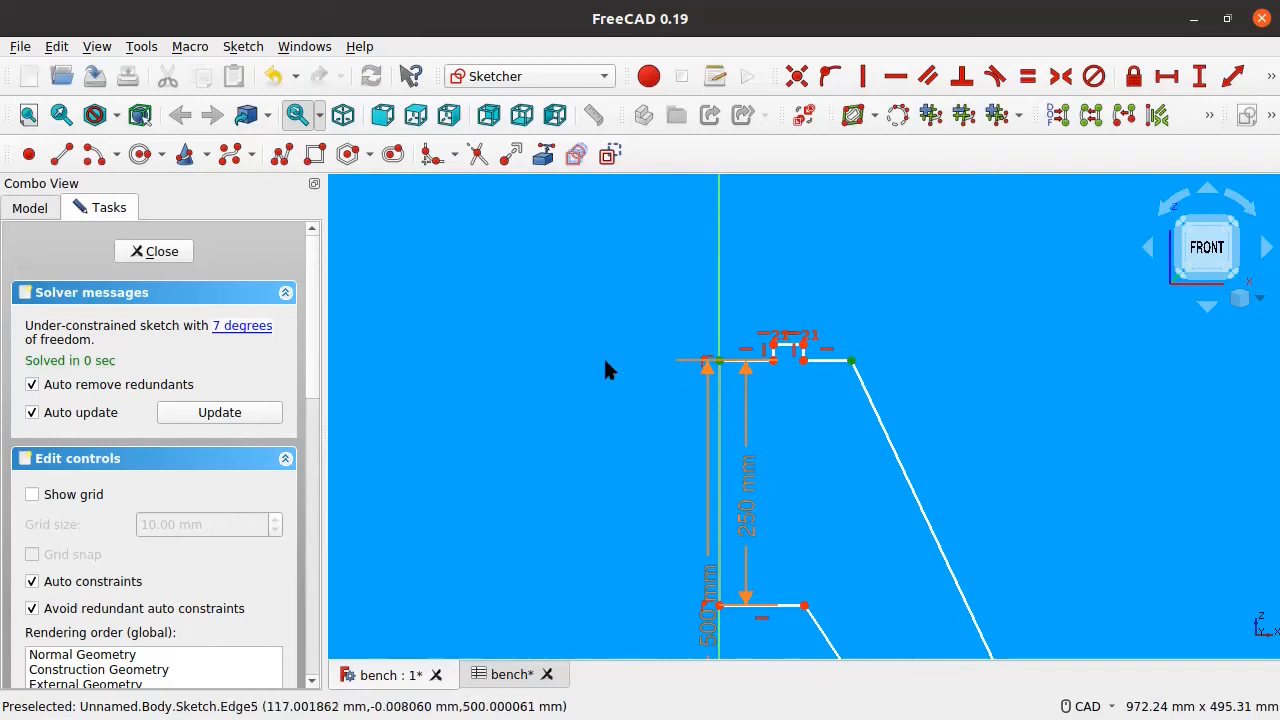
scroll(720, 366, down, 5)
middle_drag(766, 414, 640, 390)
scroll(637, 389, up, 4)
scroll(592, 306, up, 5)
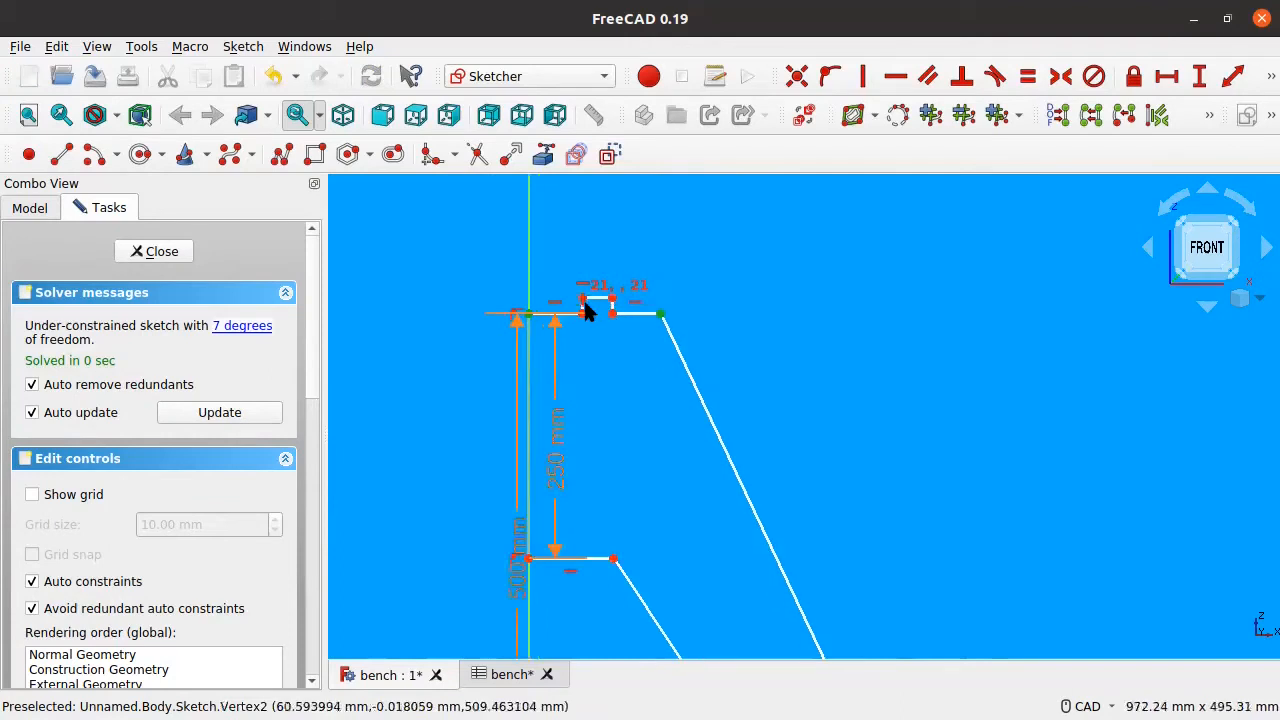
scroll(588, 312, down, 4)
scroll(608, 306, up, 5)
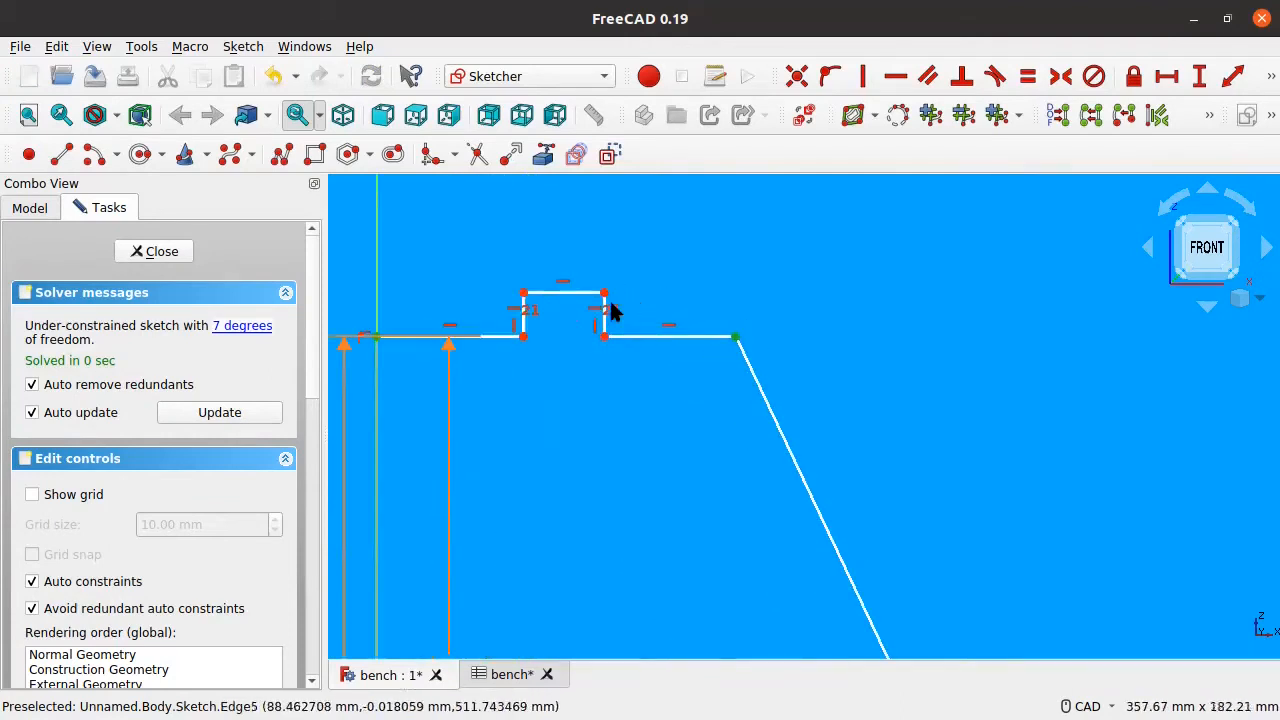
middle_drag(663, 320, 868, 312)
scroll(815, 296, down, 1)
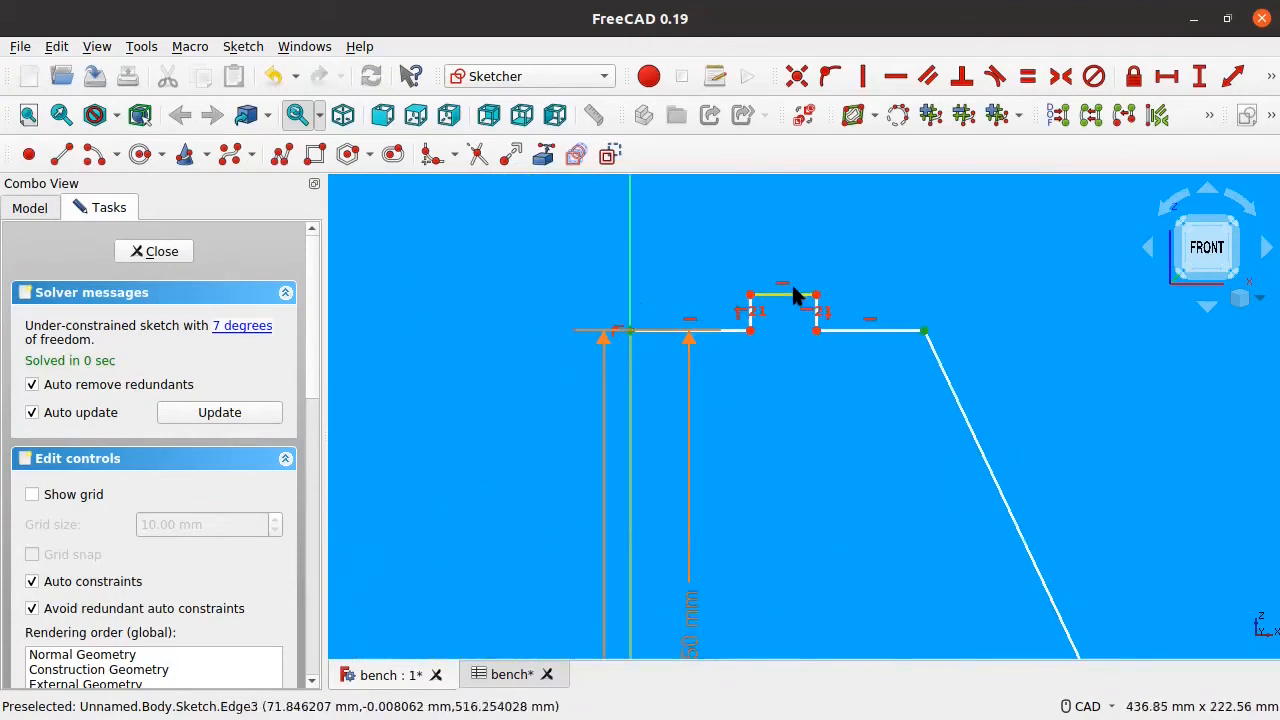
Constrain the horizontal distance between the two outermost shoulder corners with the formula Spreadsheet.SeatDiameter/4.
click(925, 331)
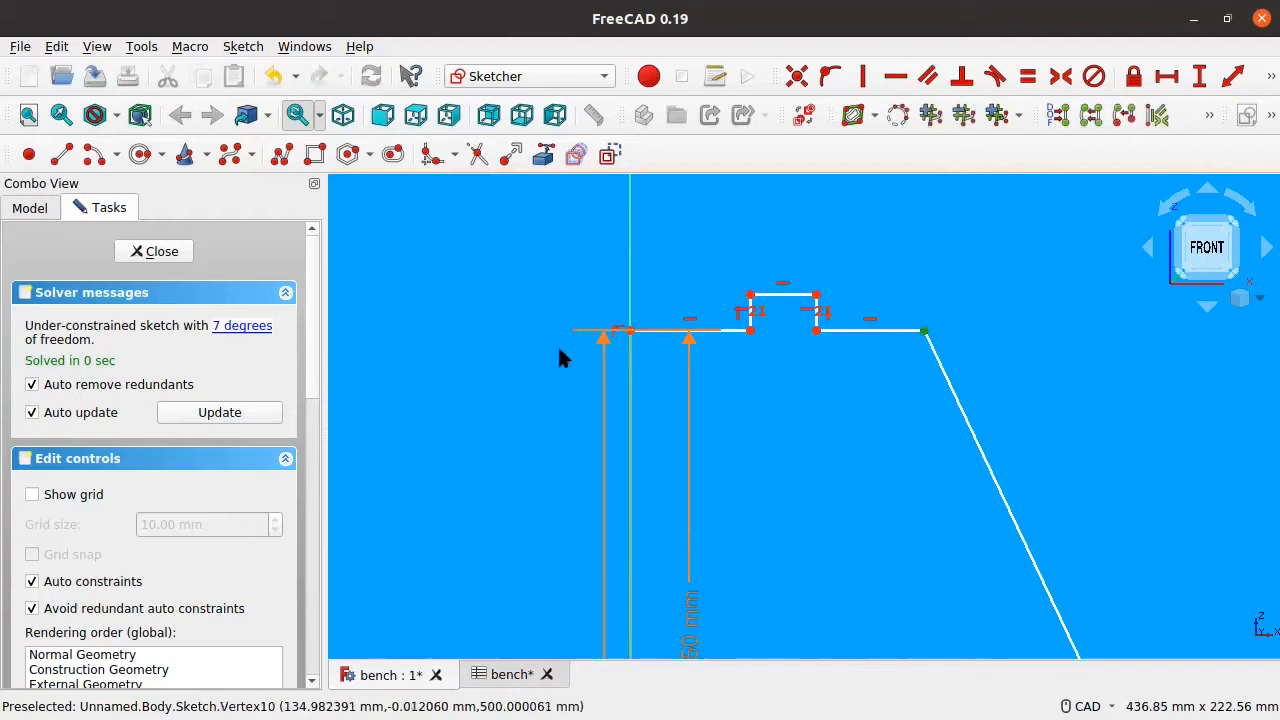
click(631, 330)
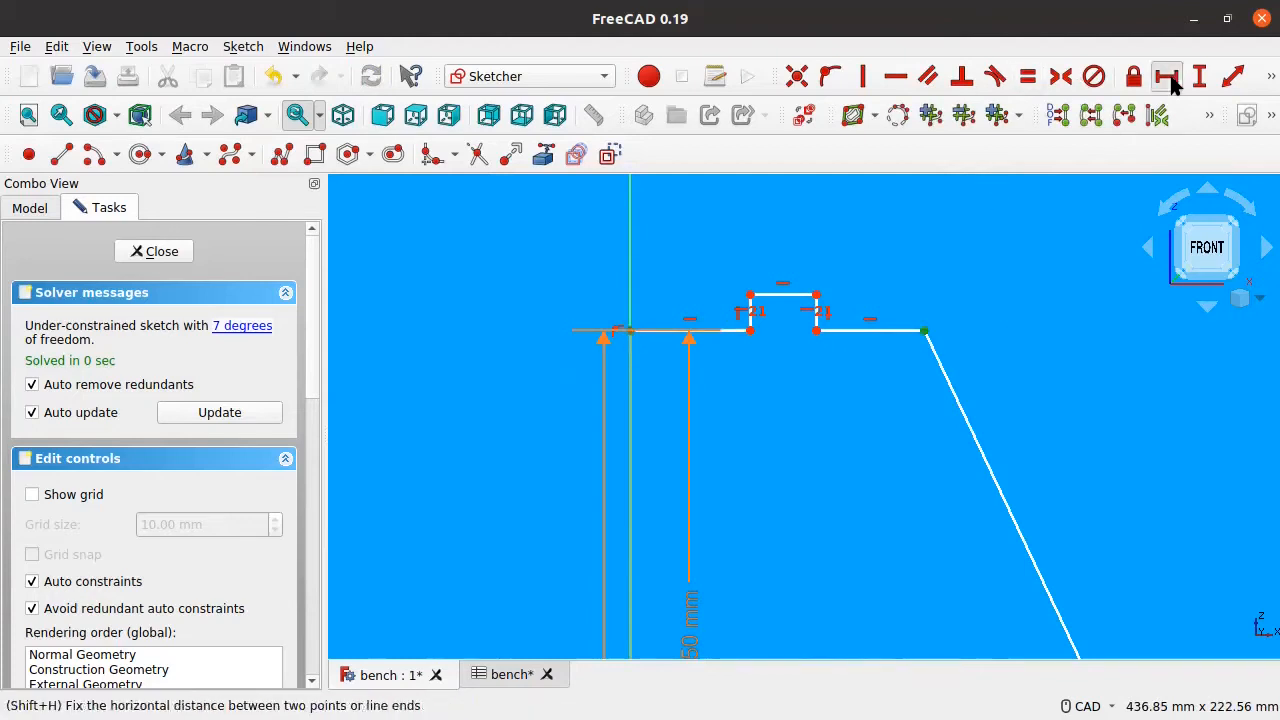
click(1170, 78)
click(764, 337)
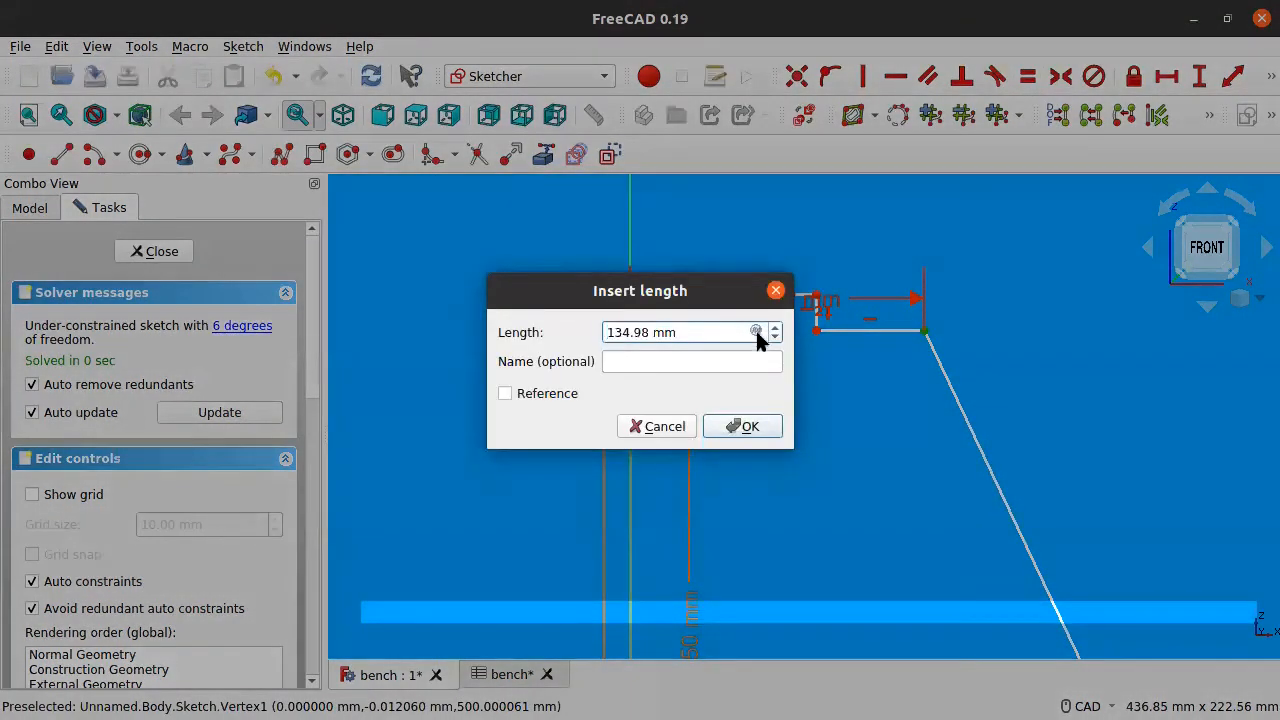
click(757, 331)
text(Spreadsheet.)
click(731, 360)
text(seatDiameter/4)
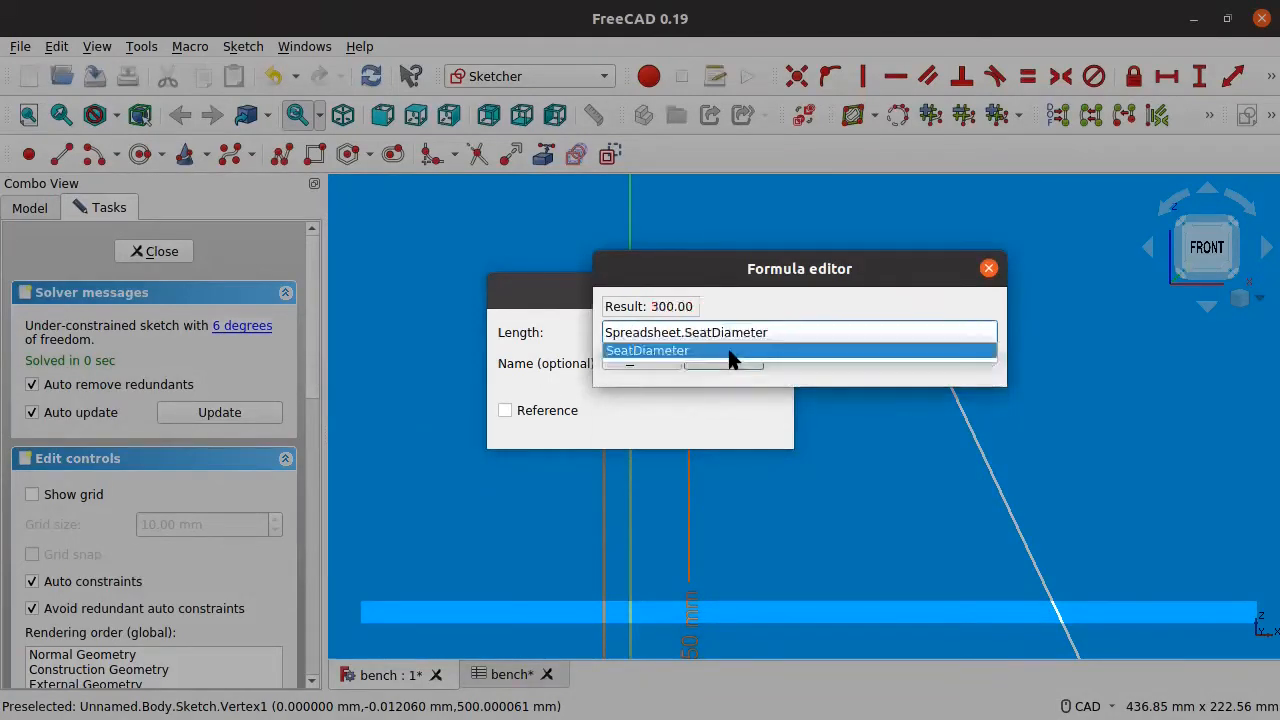
key(Return)
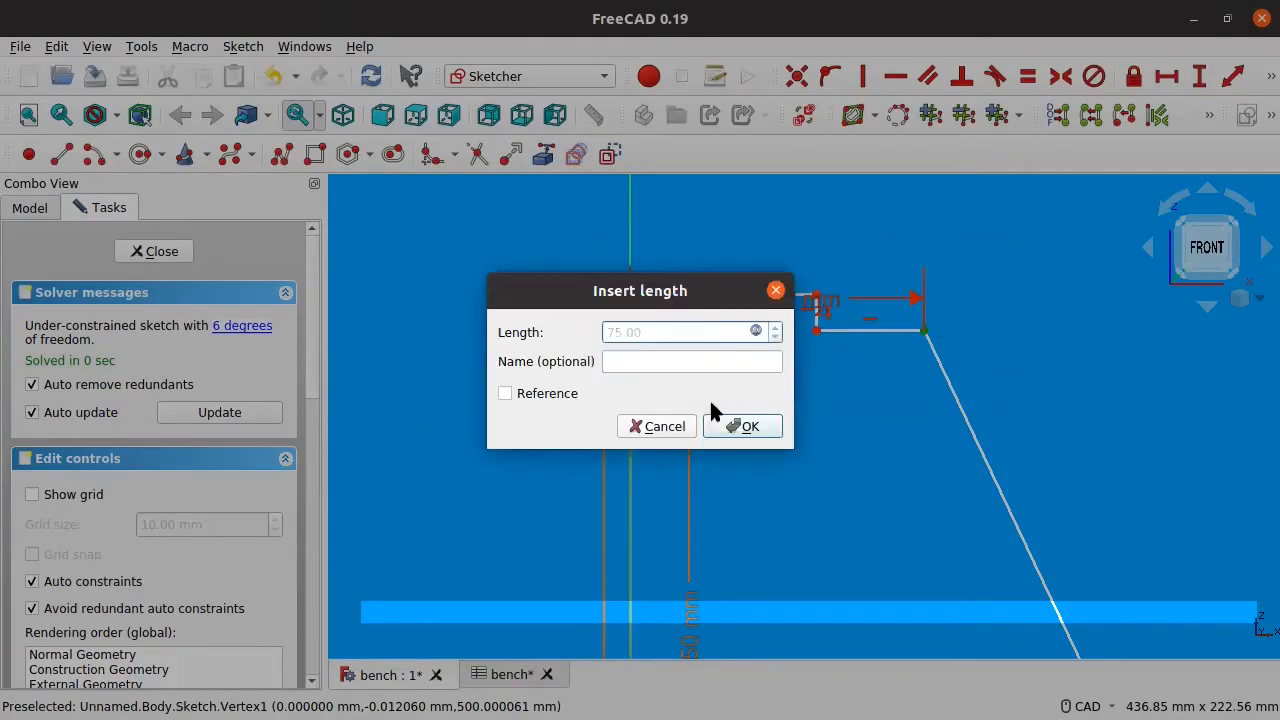
click(748, 428)
Place the shoulder width dimension above the profile and slide the raised tab inward between the two shoulder ends.
drag(716, 307, 709, 229)
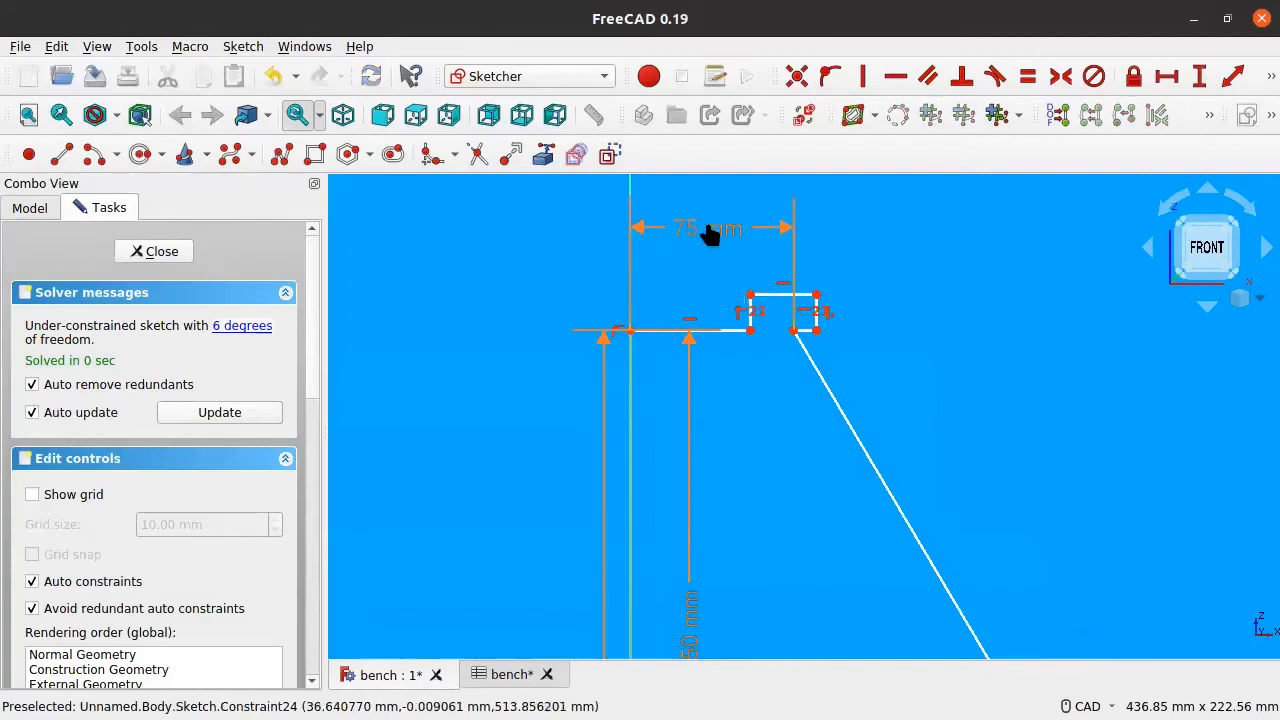
mouse_move(771, 294)
mouse_down()
mouse_move(652, 302)
mouse_move(706, 298)
mouse_move(690, 312)
mouse_move(689, 300)
mouse_up()
scroll(706, 298, up, 4)
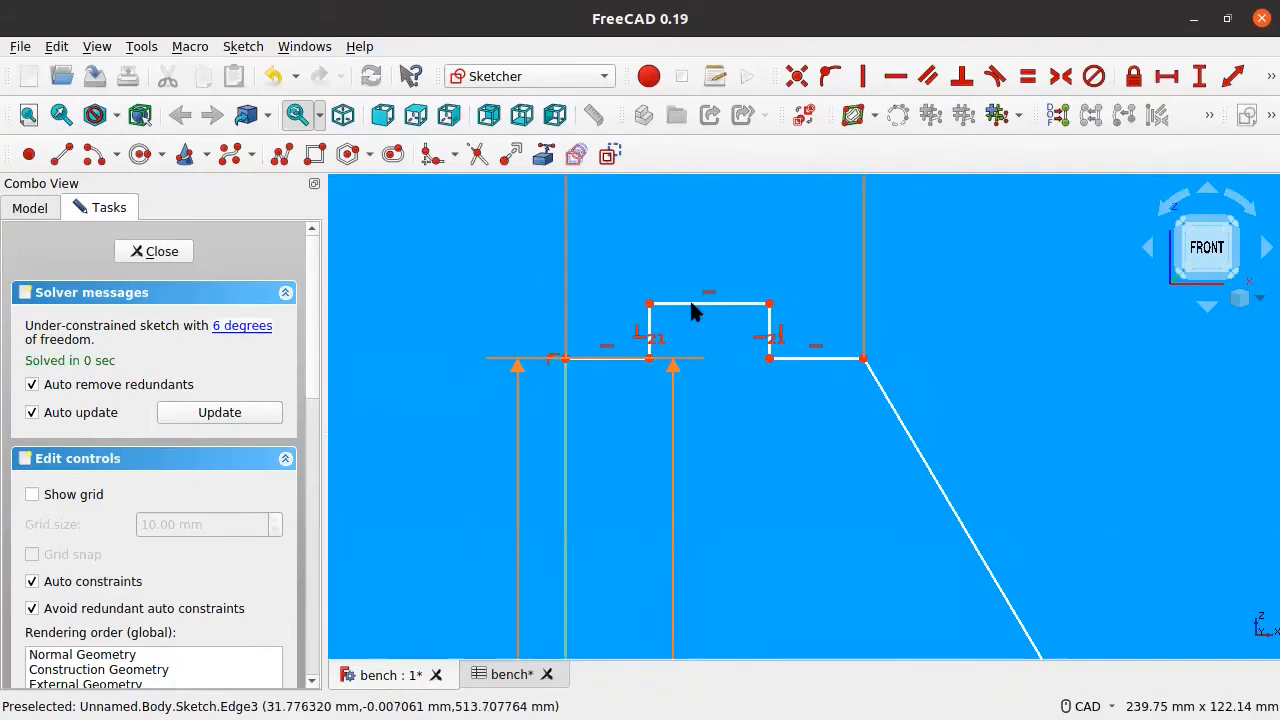
click(692, 302)
click(896, 76)
scroll(841, 289, down, 4)
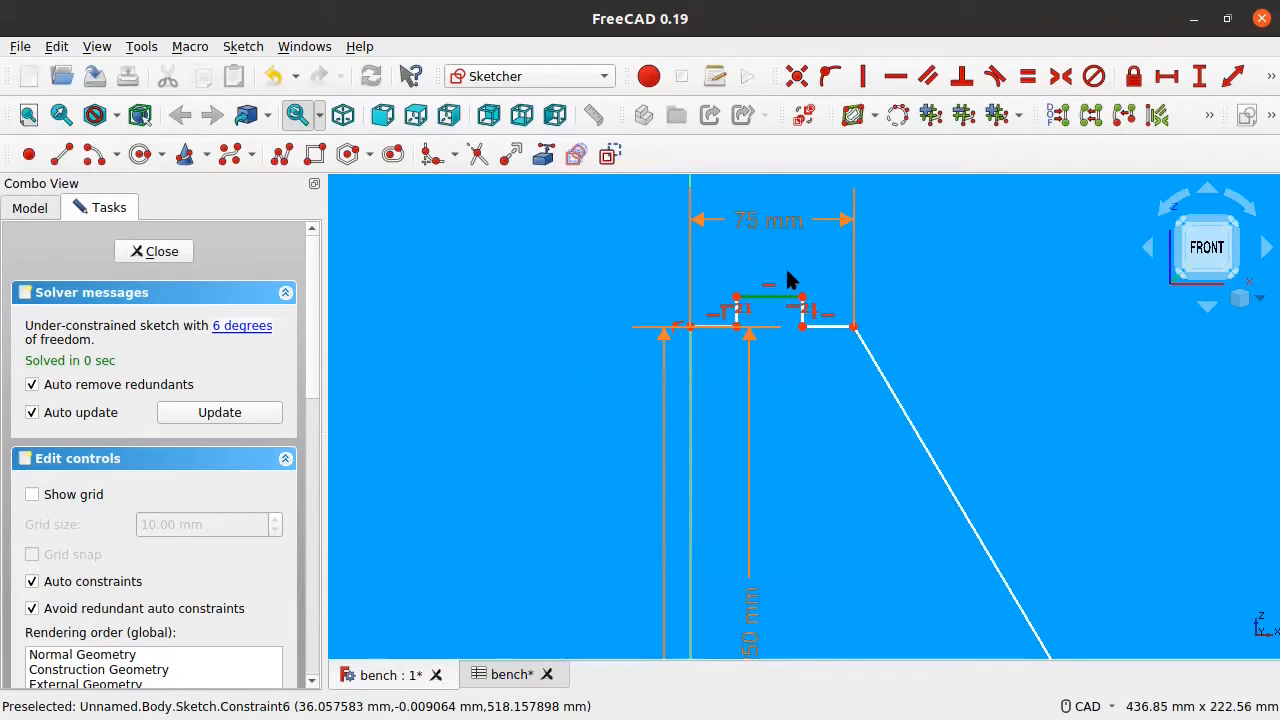
click(773, 306)
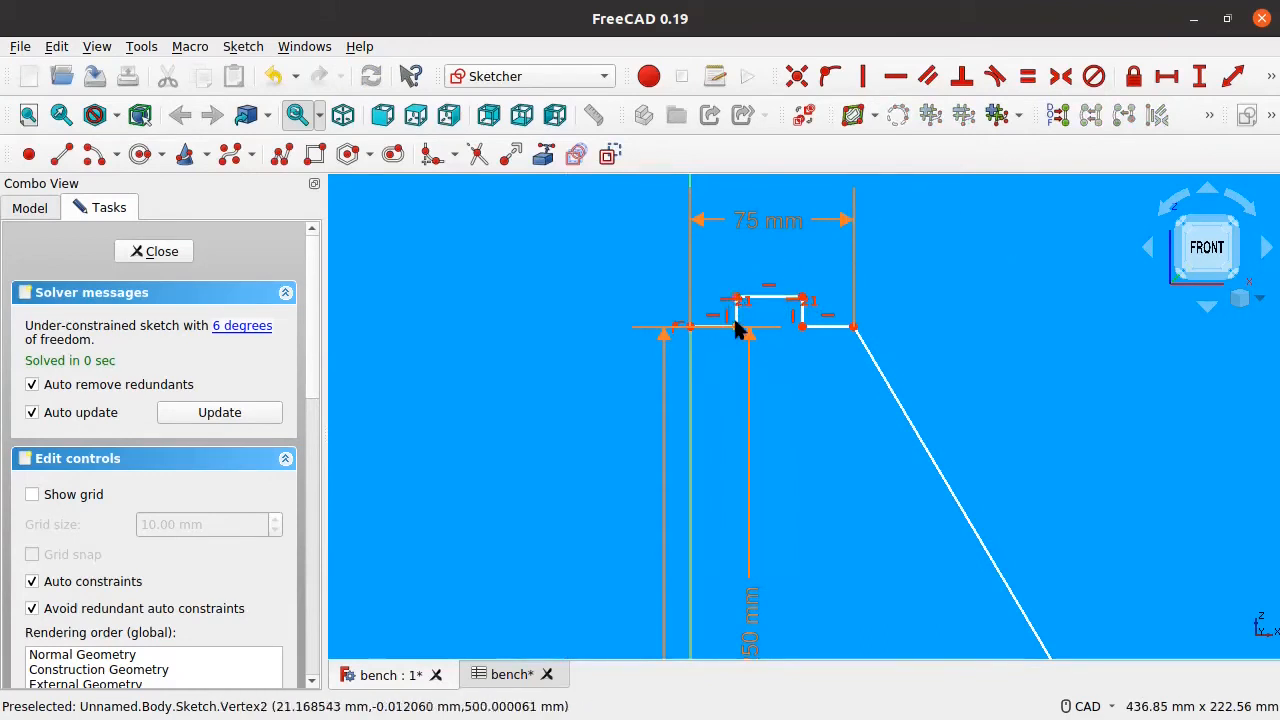
Constrain the horizontal distance between the raised tab's two lower corners with the formula Spreadsheet.SeatDiameter/6.
click(736, 328)
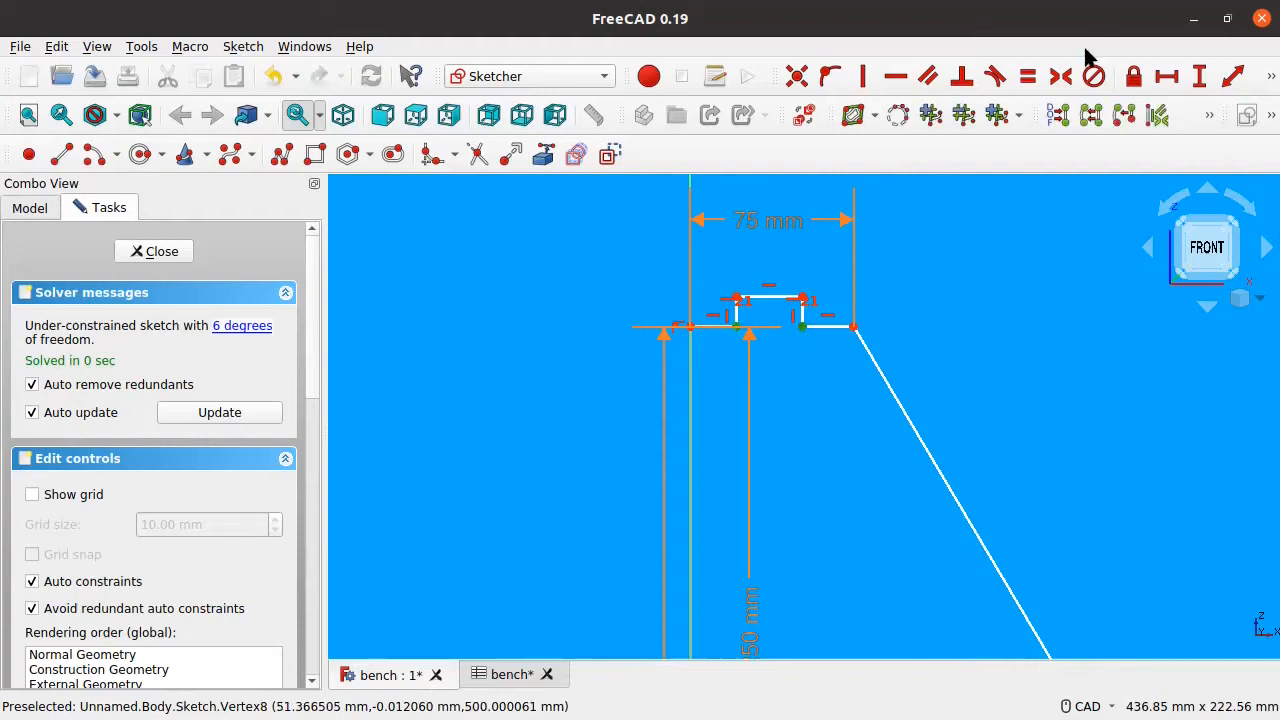
click(1166, 76)
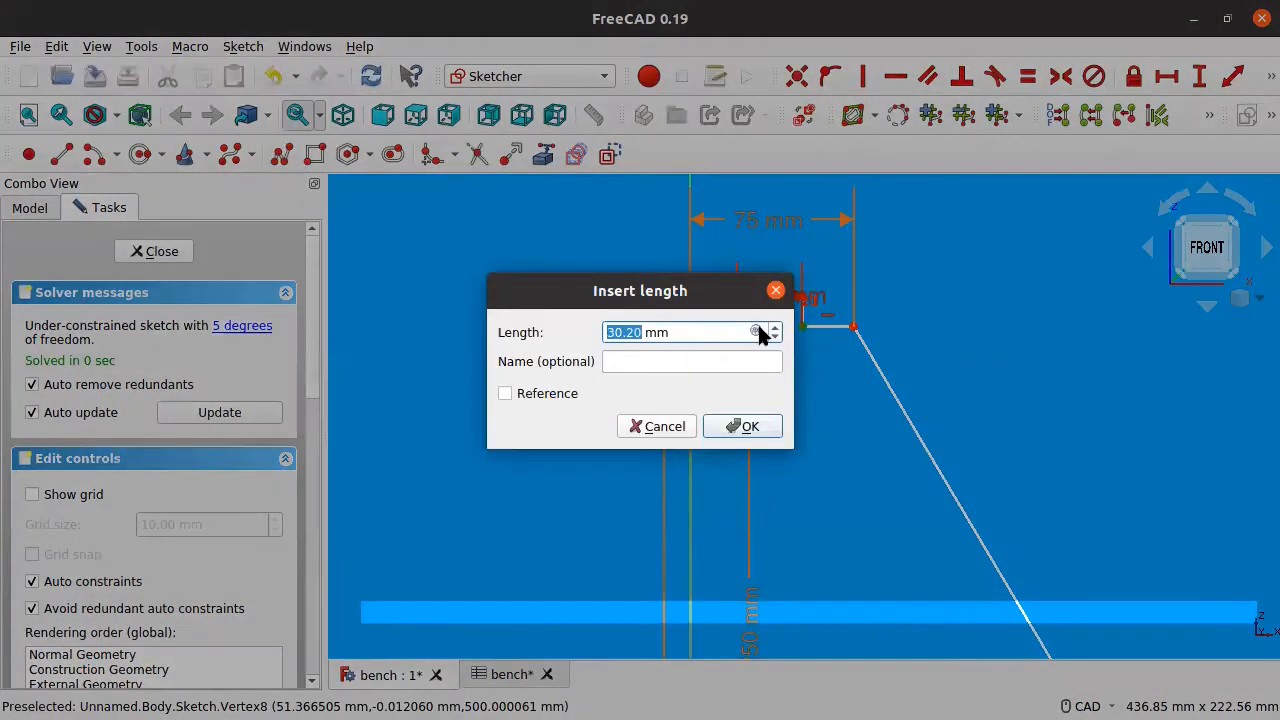
click(757, 332)
text(Sp)
key(Down)
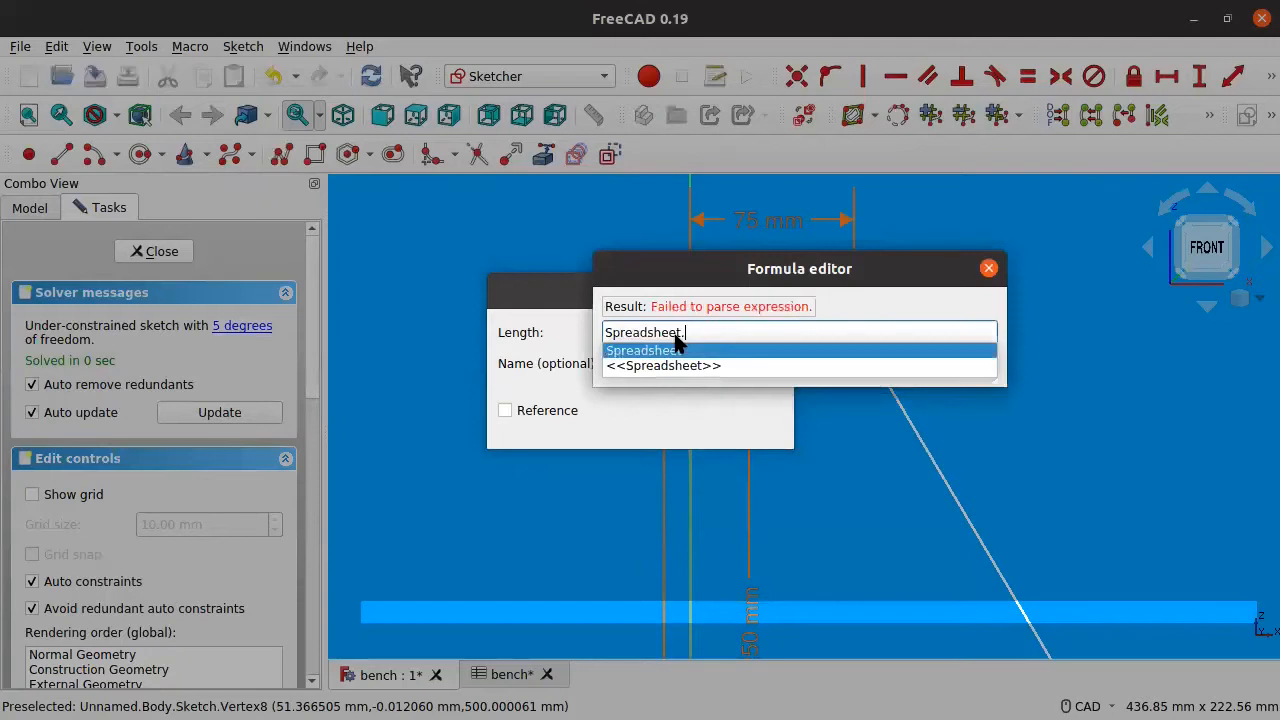
key(Return)
text(Se)
key(Down)
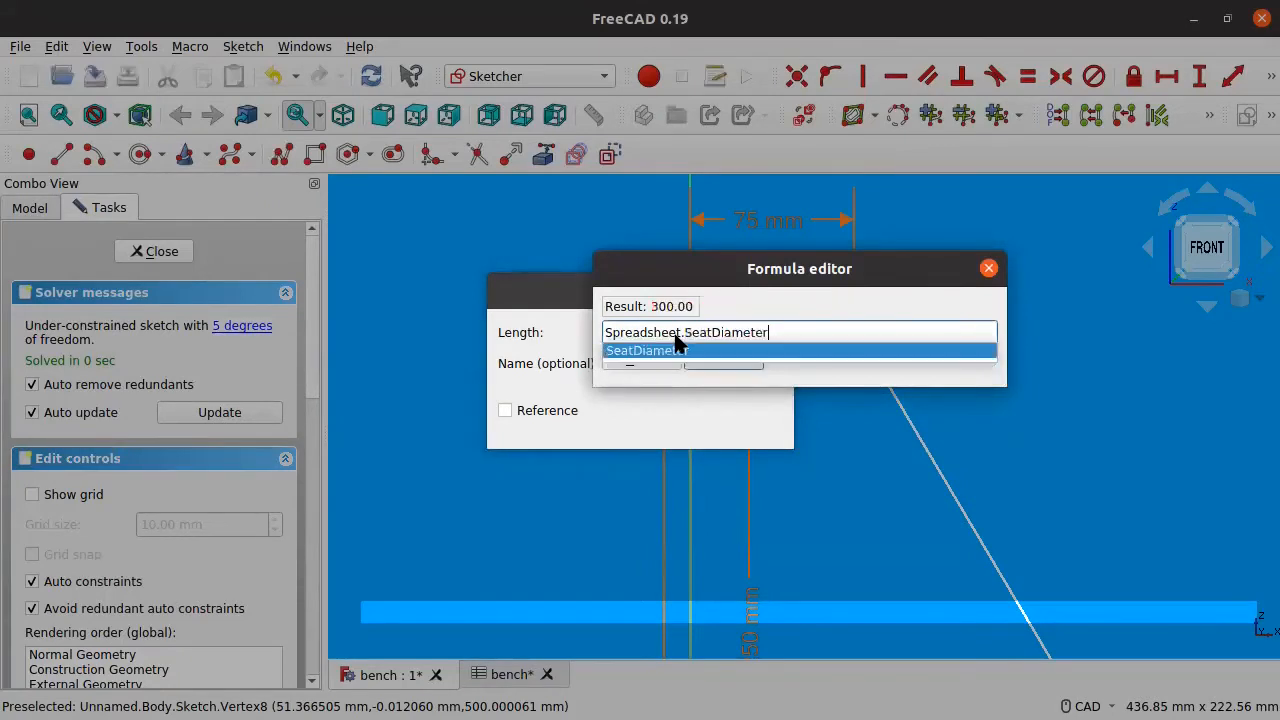
text(/6)
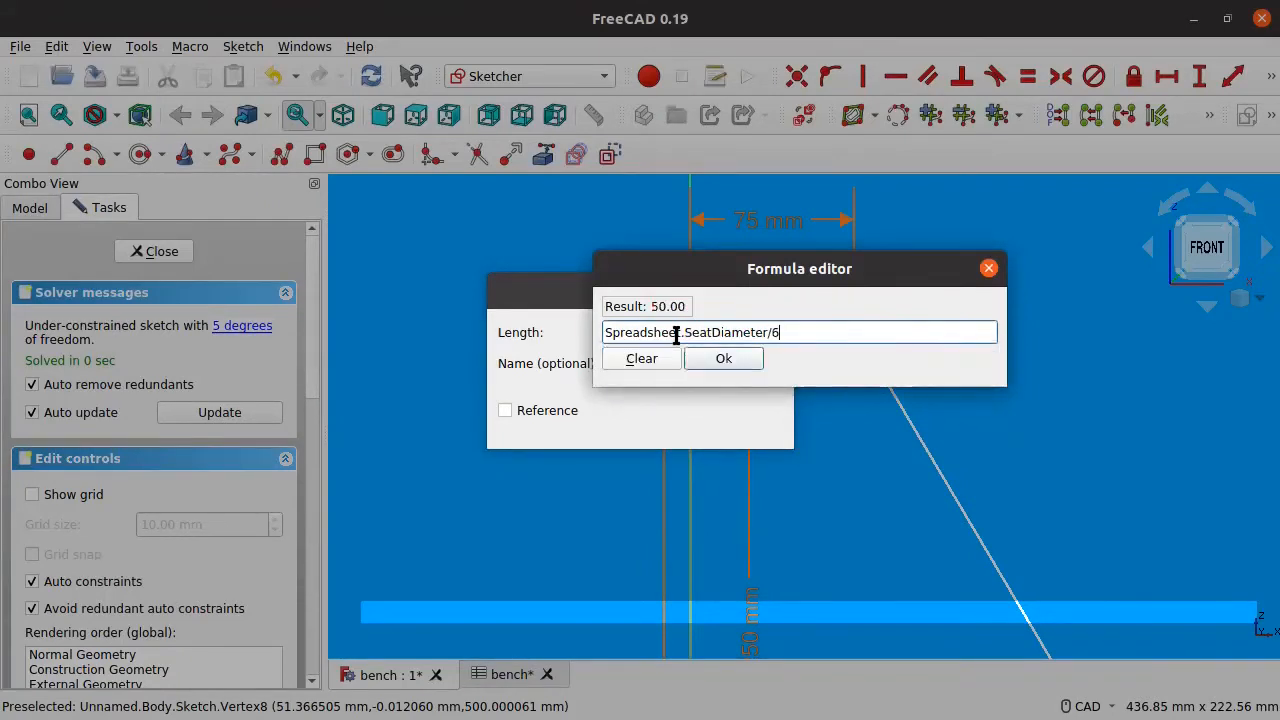
key(Return)
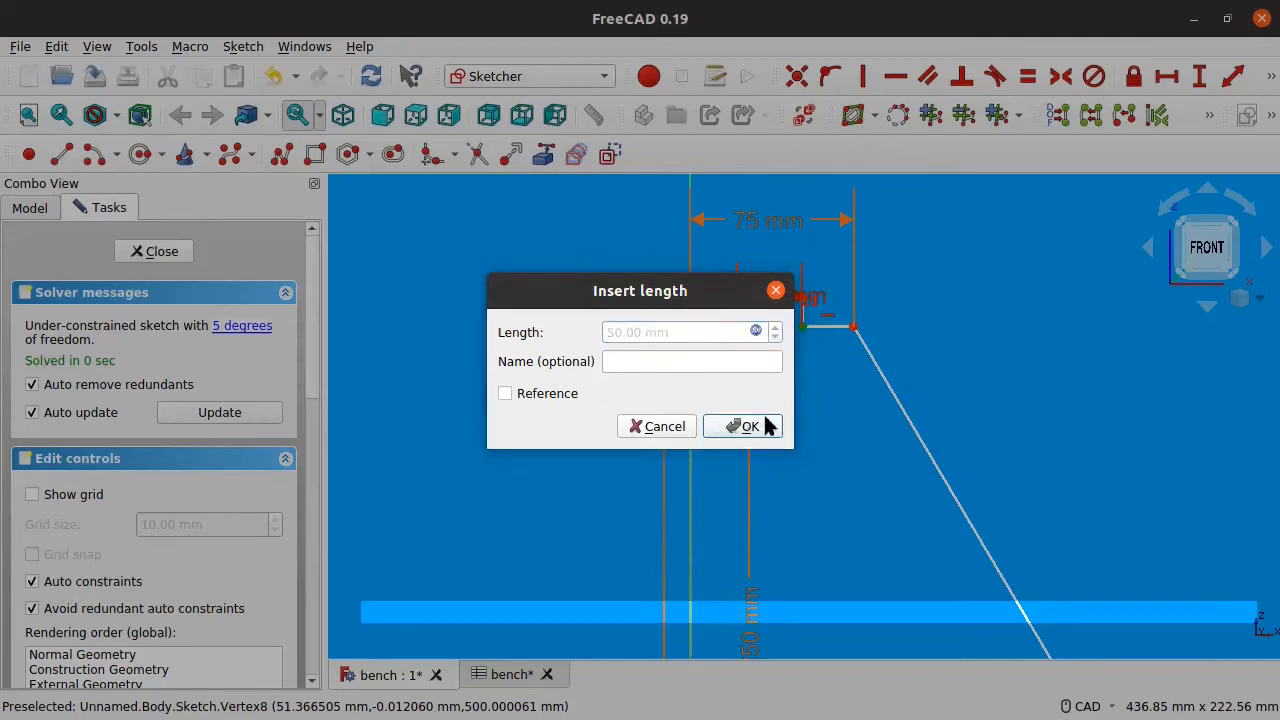
click(766, 426)
Move the tab width dimension below and outside the profile, and change its formula to Spreadsheet.SeatDiameter / 8.
mouse_move(770, 302)
mouse_down()
mouse_move(814, 420)
mouse_move(974, 380)
mouse_move(957, 390)
mouse_up()
double_click(957, 390)
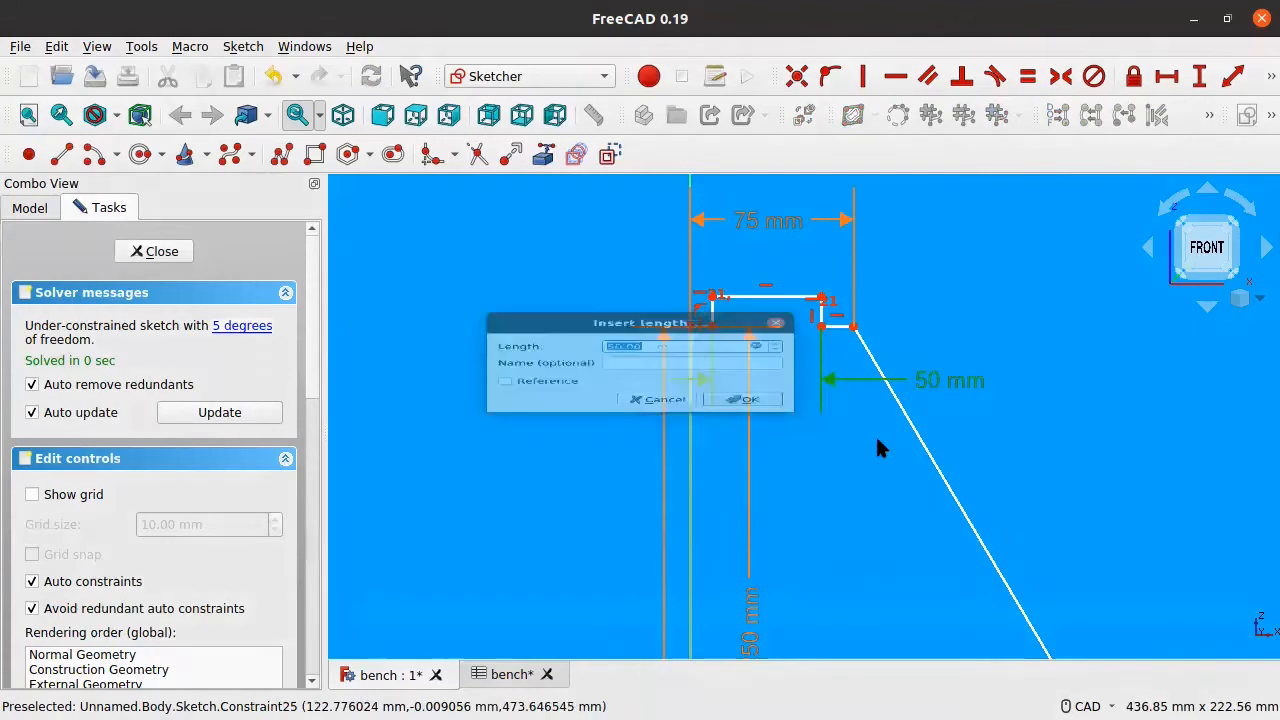
click(756, 331)
click(850, 331)
key(BackSpace)
text(8)
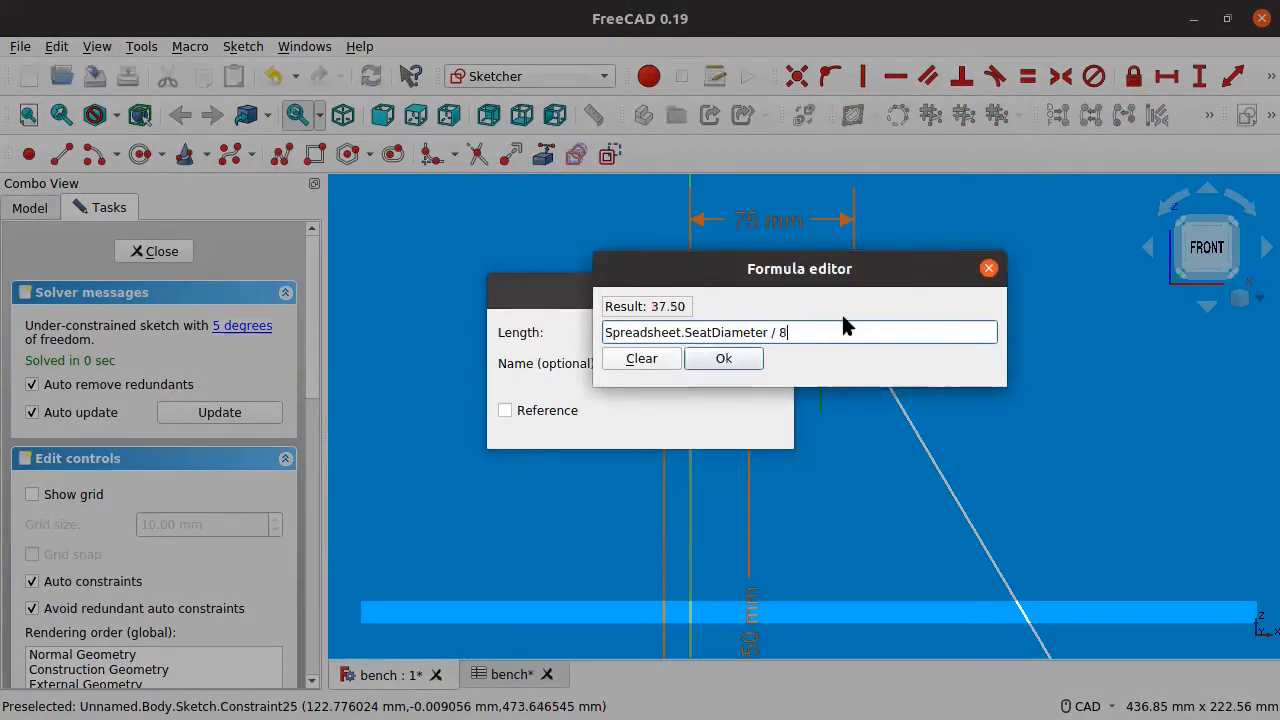
key(Return)
click(712, 427)
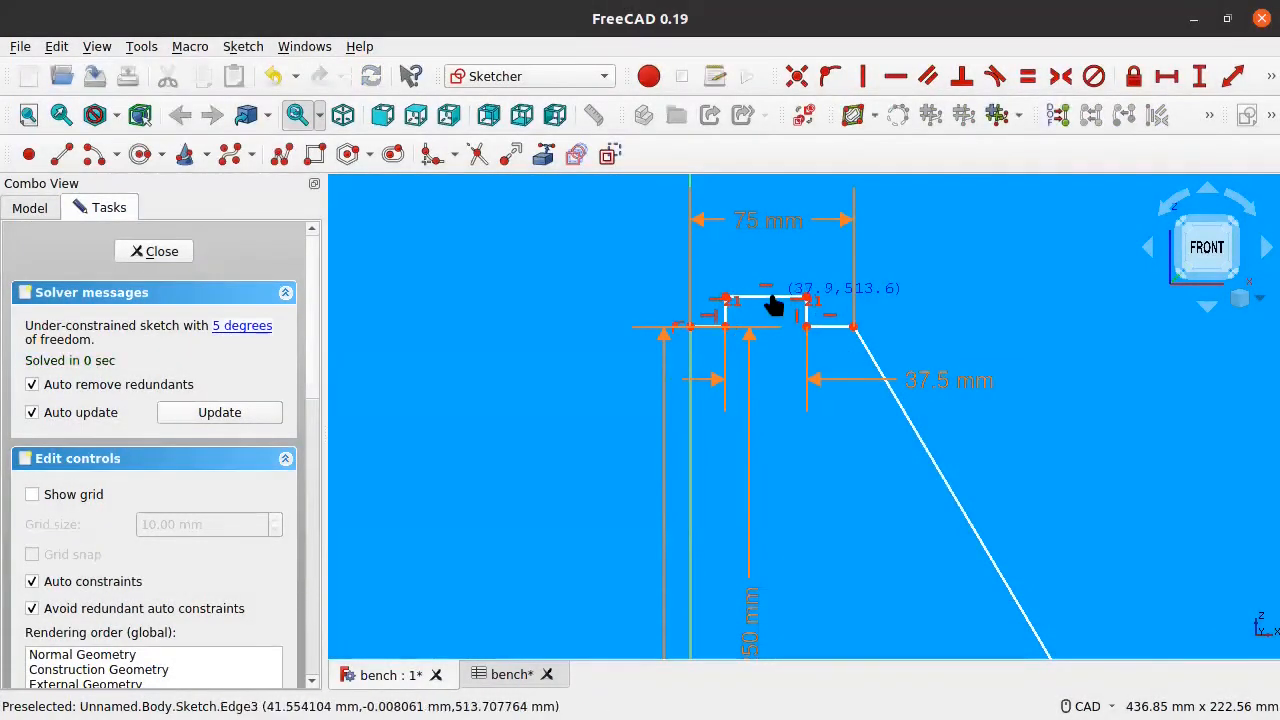
Nudge the raised tab by its upper edge to adjust its position between the two shoulders.
scroll(783, 335, up, 5)
scroll(782, 330, down, 2)
mouse_move(750, 243)
mouse_down()
mouse_move(763, 246)
mouse_move(742, 235)
mouse_up()
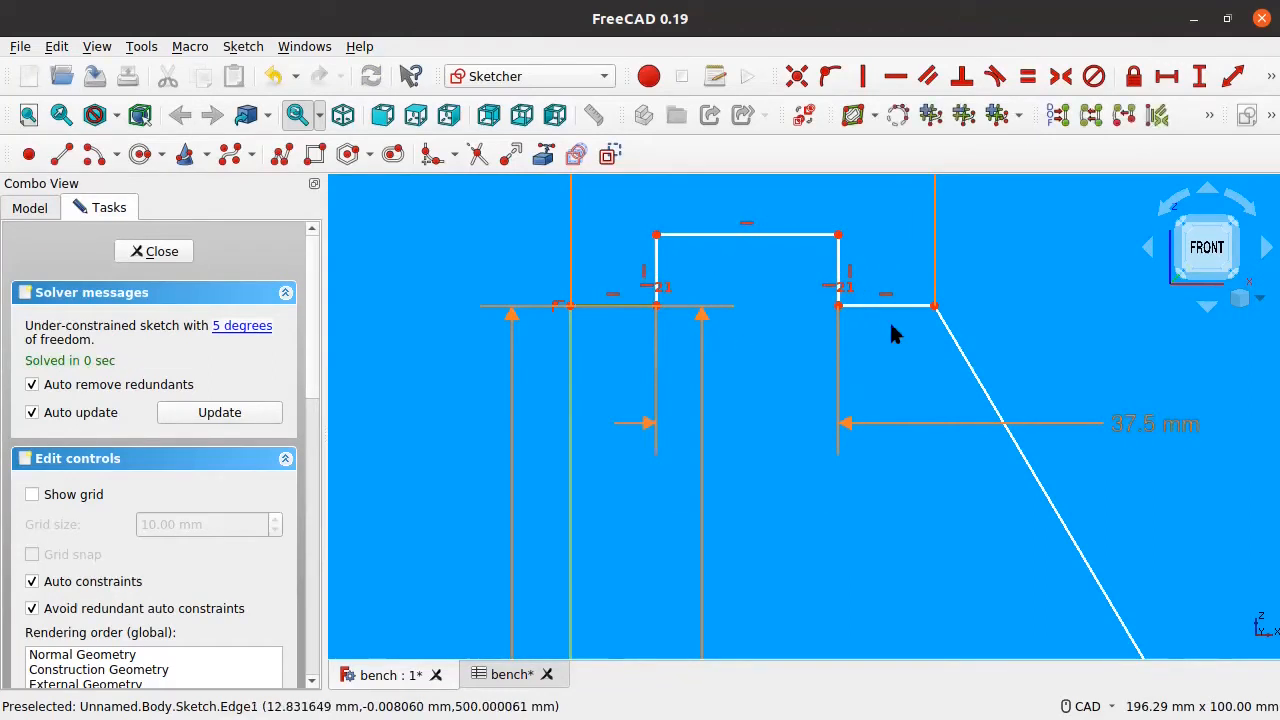
Constrain the two shoulder edges beside the raised tab to equal length and drag the tab's upper edge to test its freedom.
click(1028, 78)
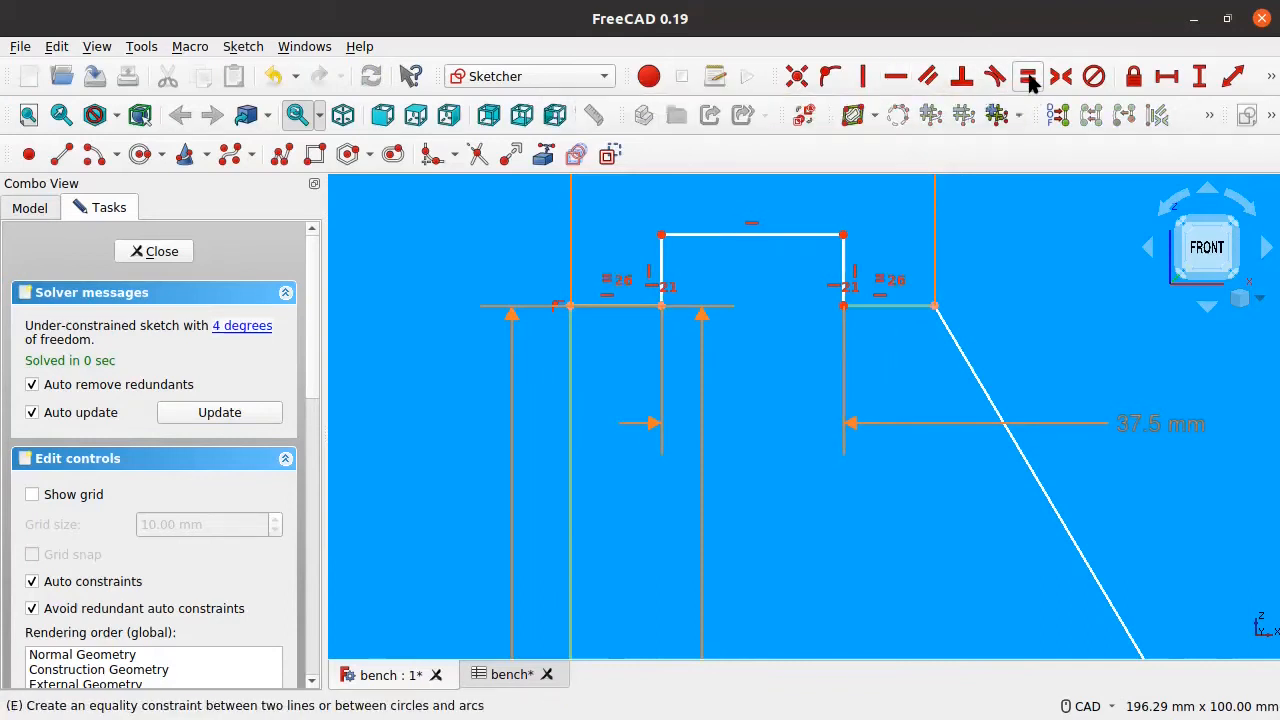
drag(784, 234, 782, 226)
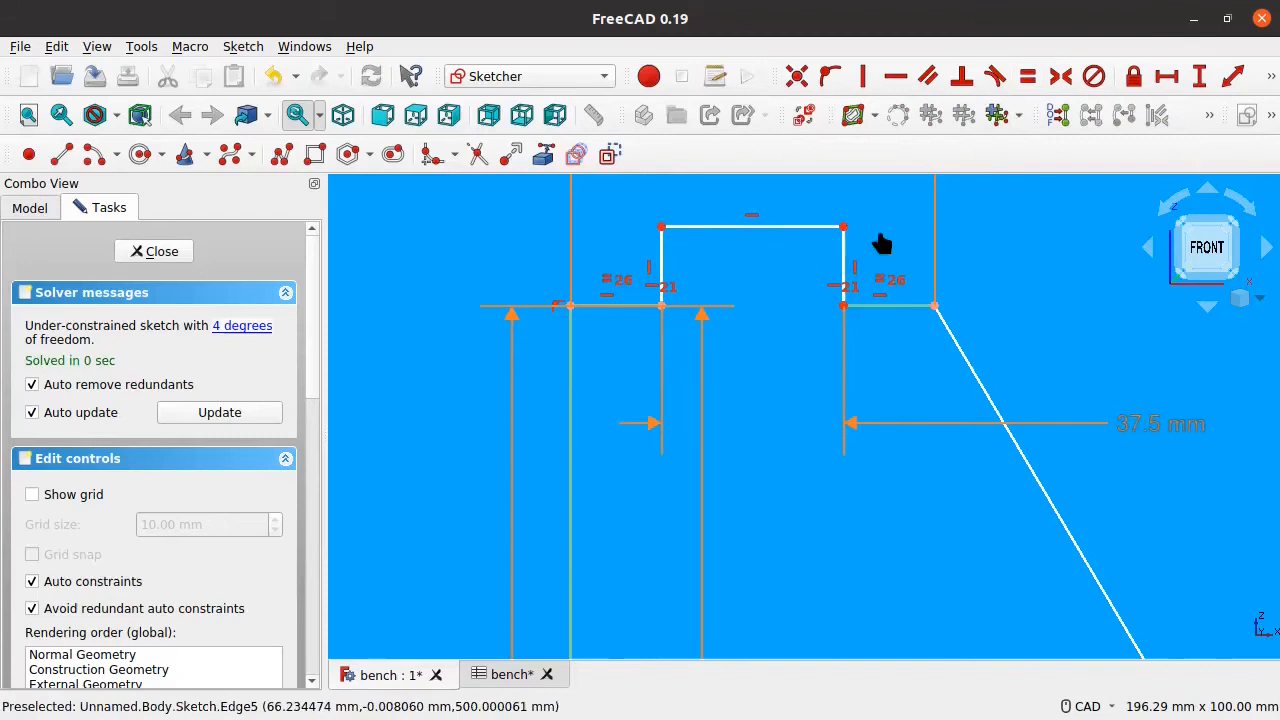
mouse_move(720, 229)
mouse_down()
mouse_move(734, 240)
mouse_move(727, 230)
mouse_up()
scroll(727, 230, down, 1)
scroll(556, 237, down, 2)
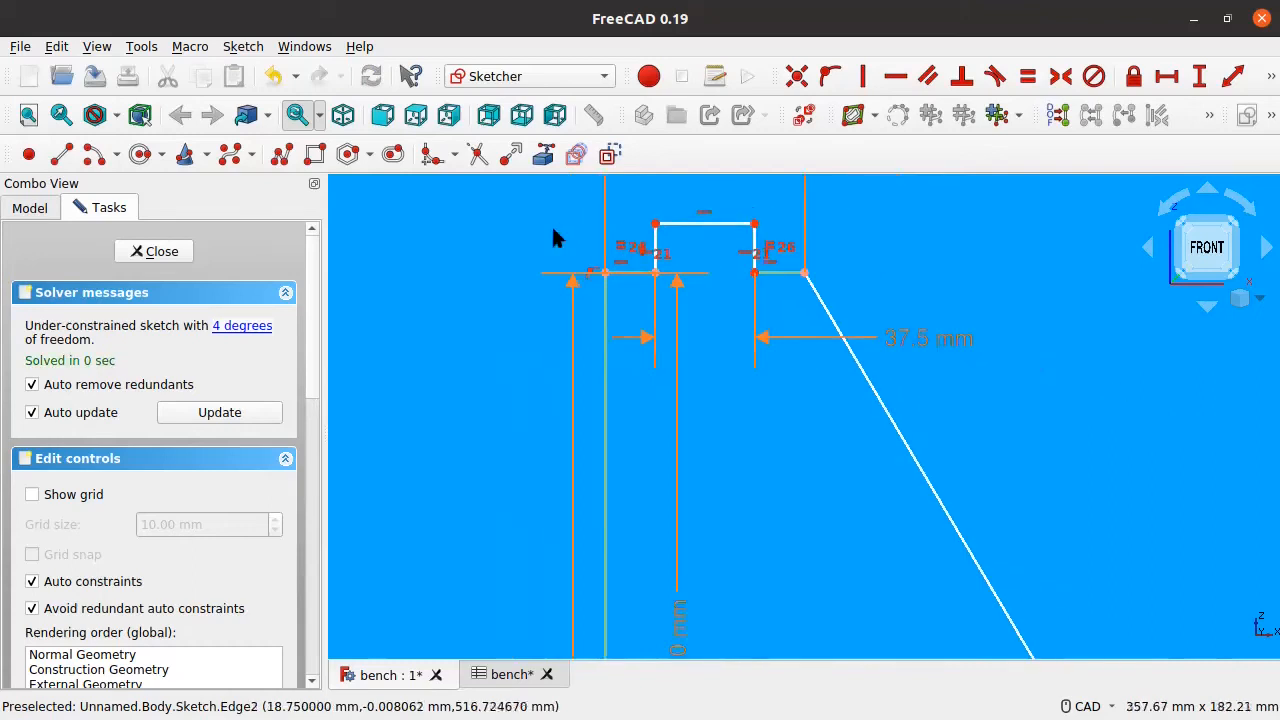
Constrain the raised tab's vertical height with the formula Spreadsheet.MaterialThickness and move the dimension below the tab.
scroll(672, 248, up, 5)
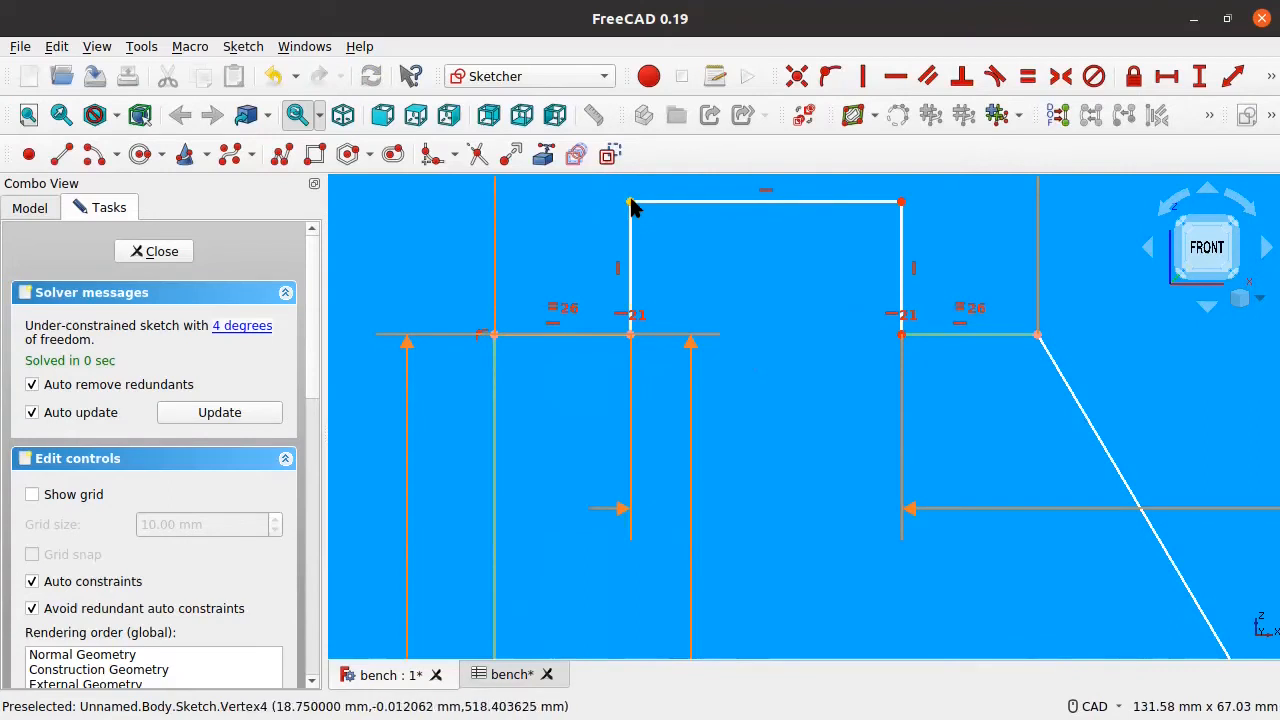
click(632, 206)
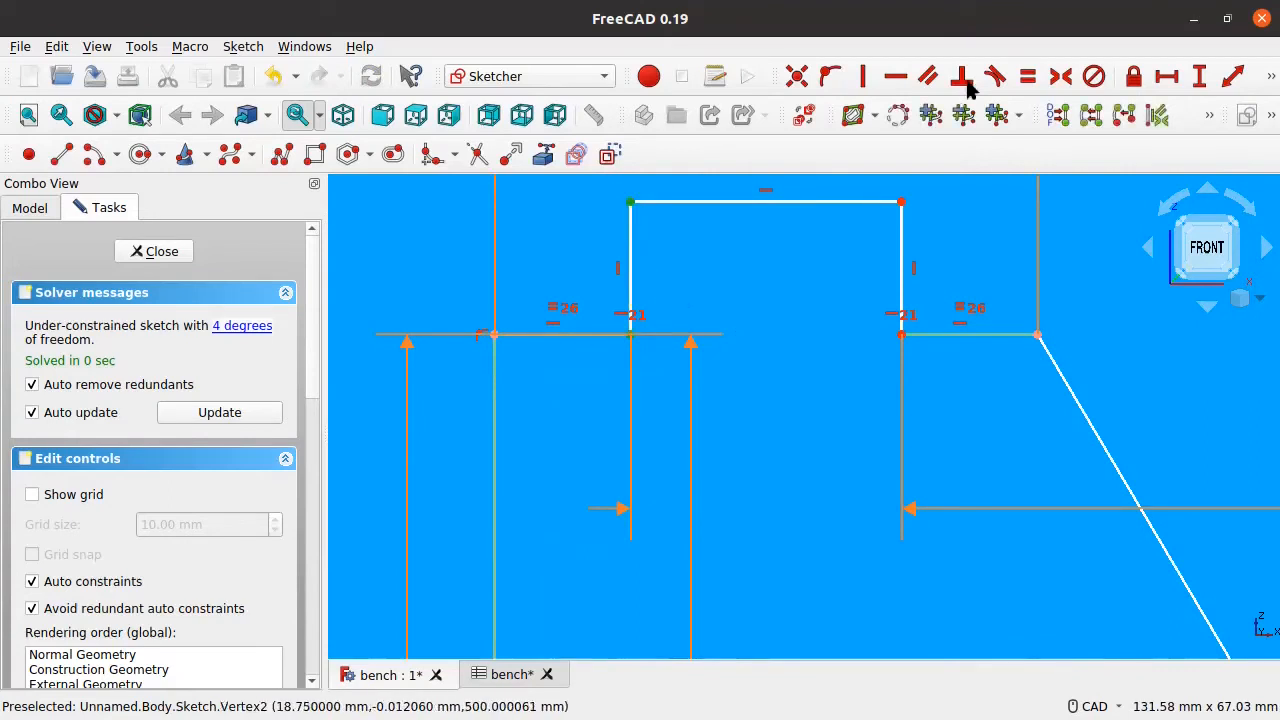
click(1200, 76)
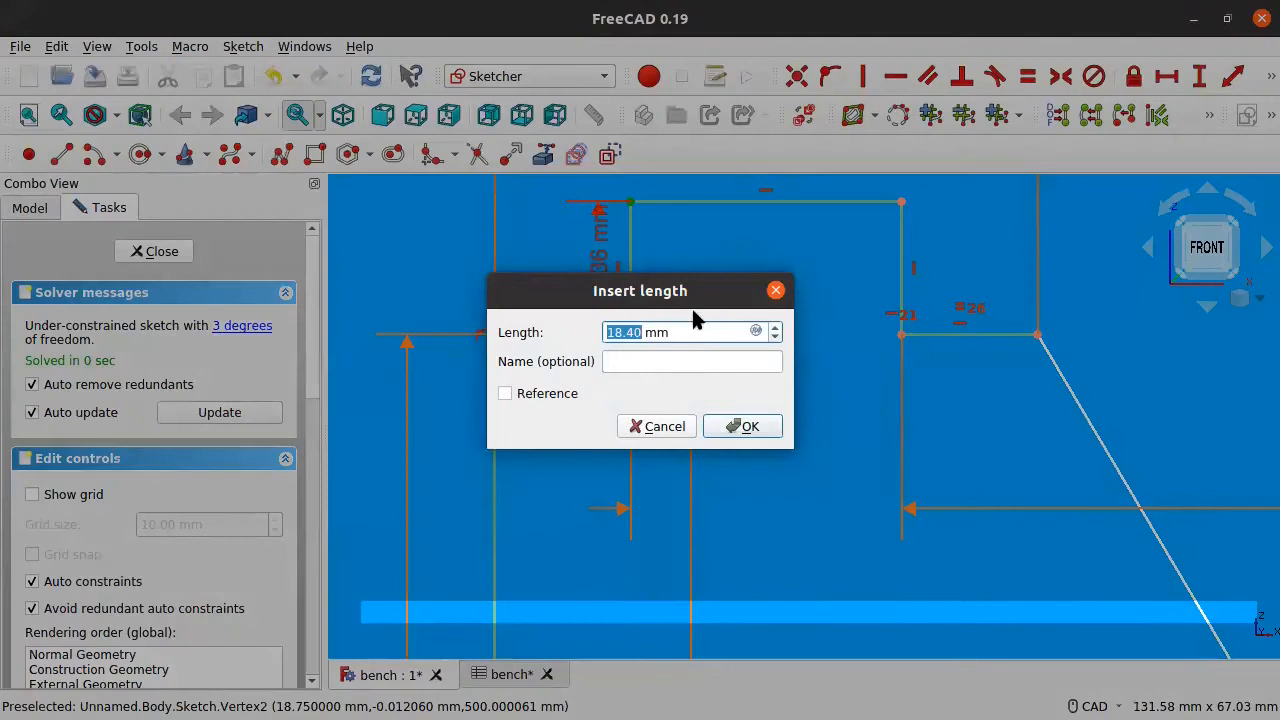
click(756, 331)
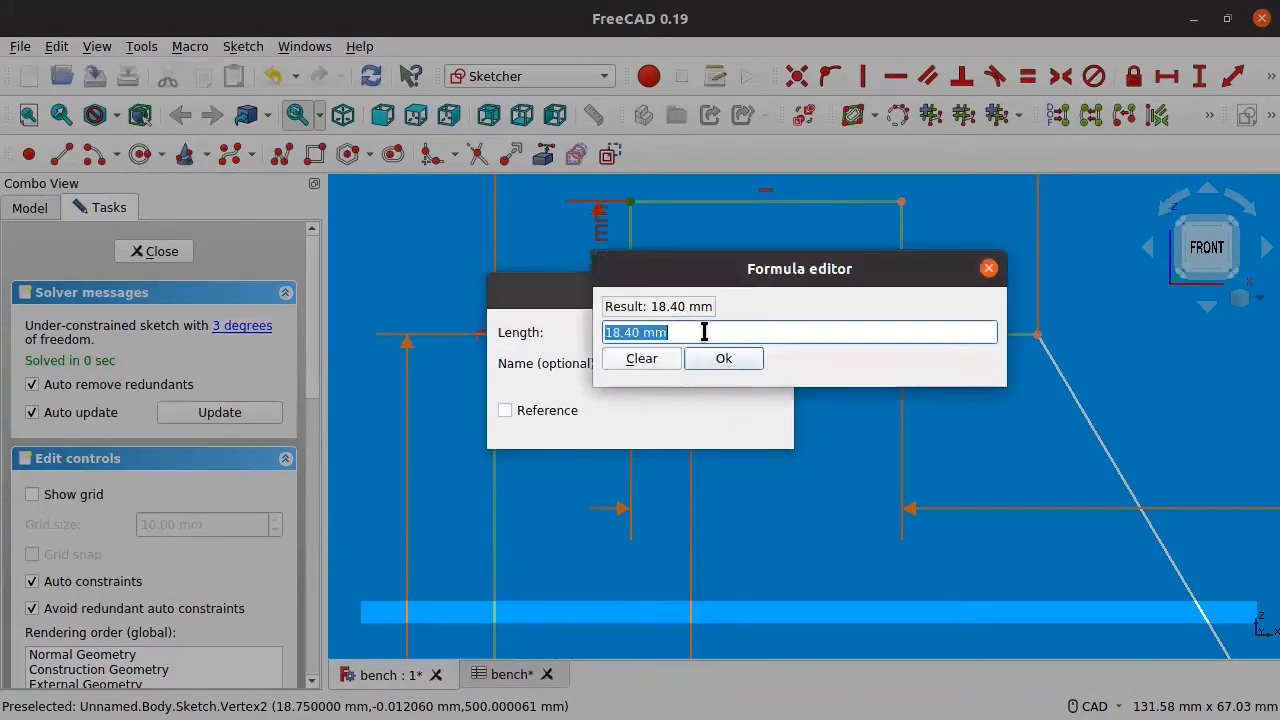
text(Spreadsheet.)
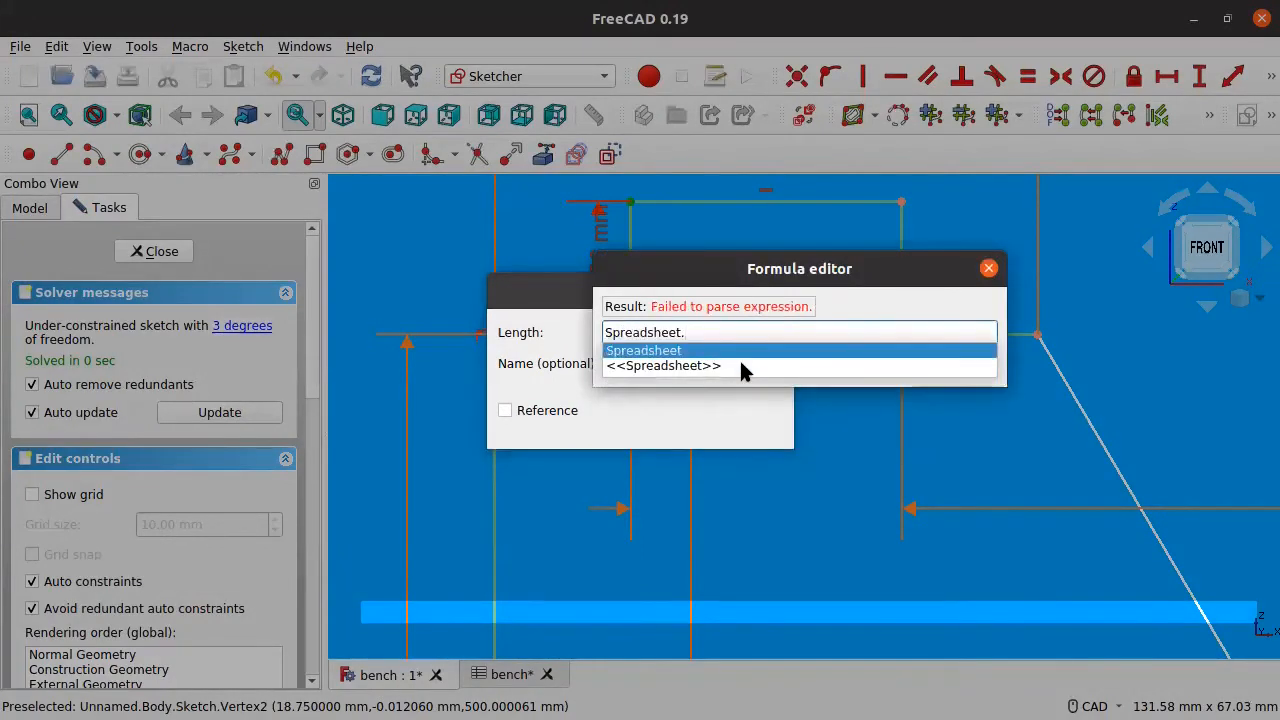
text(MaterialThickness)
key(Return)
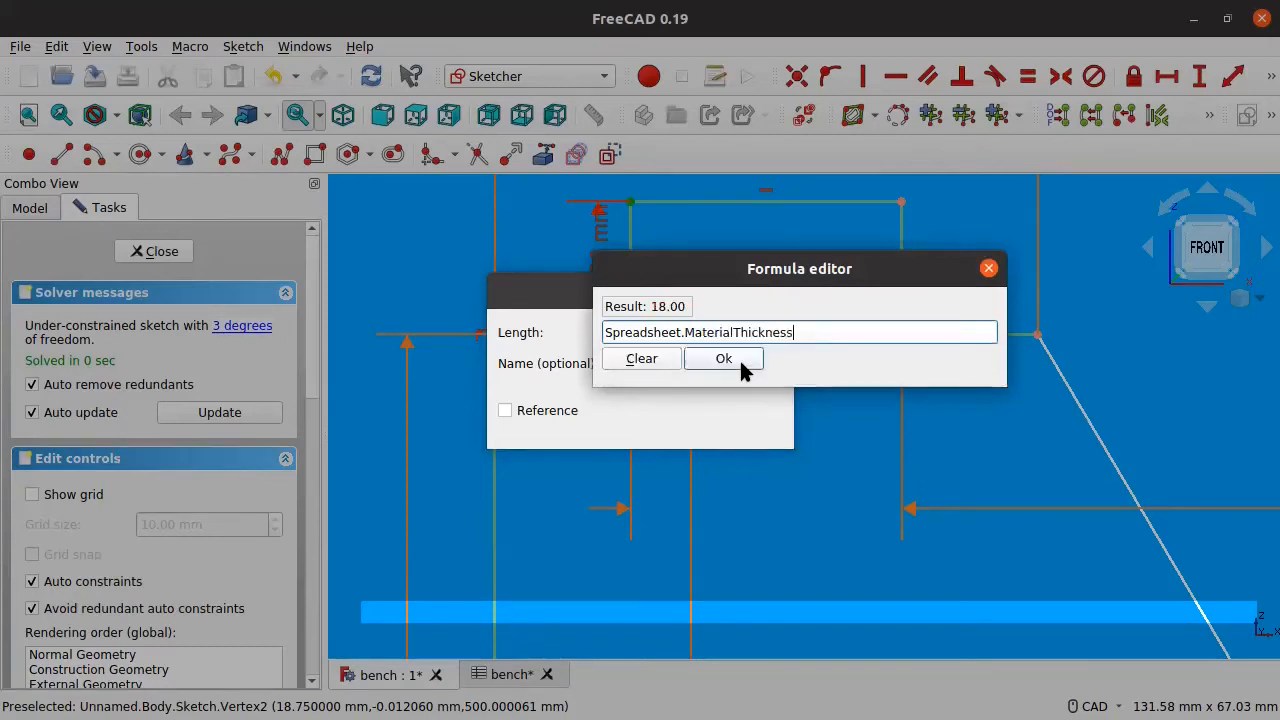
click(742, 370)
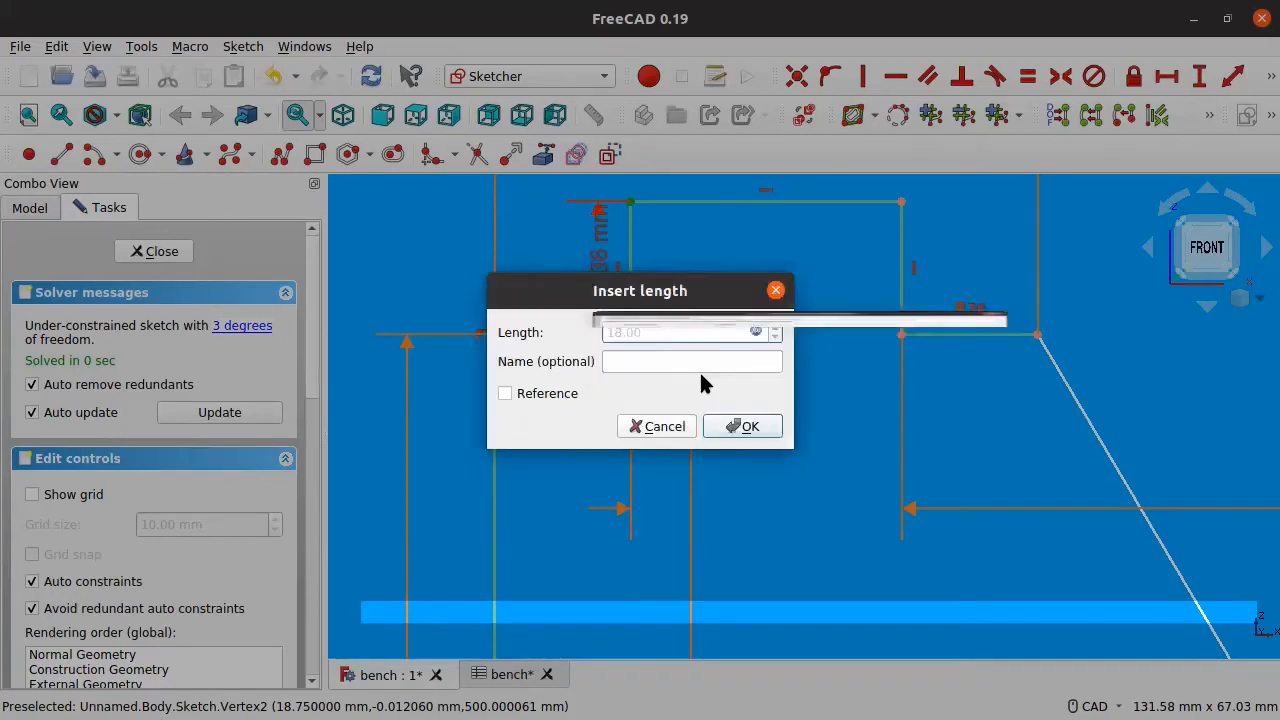
click(778, 424)
mouse_move(638, 302)
mouse_down()
mouse_move(826, 389)
mouse_move(763, 400)
mouse_move(781, 484)
mouse_up()
Add a horizontal distance constraint between the origin and the foot's outer corner, and open its formula editor.
scroll(767, 391, down, 1)
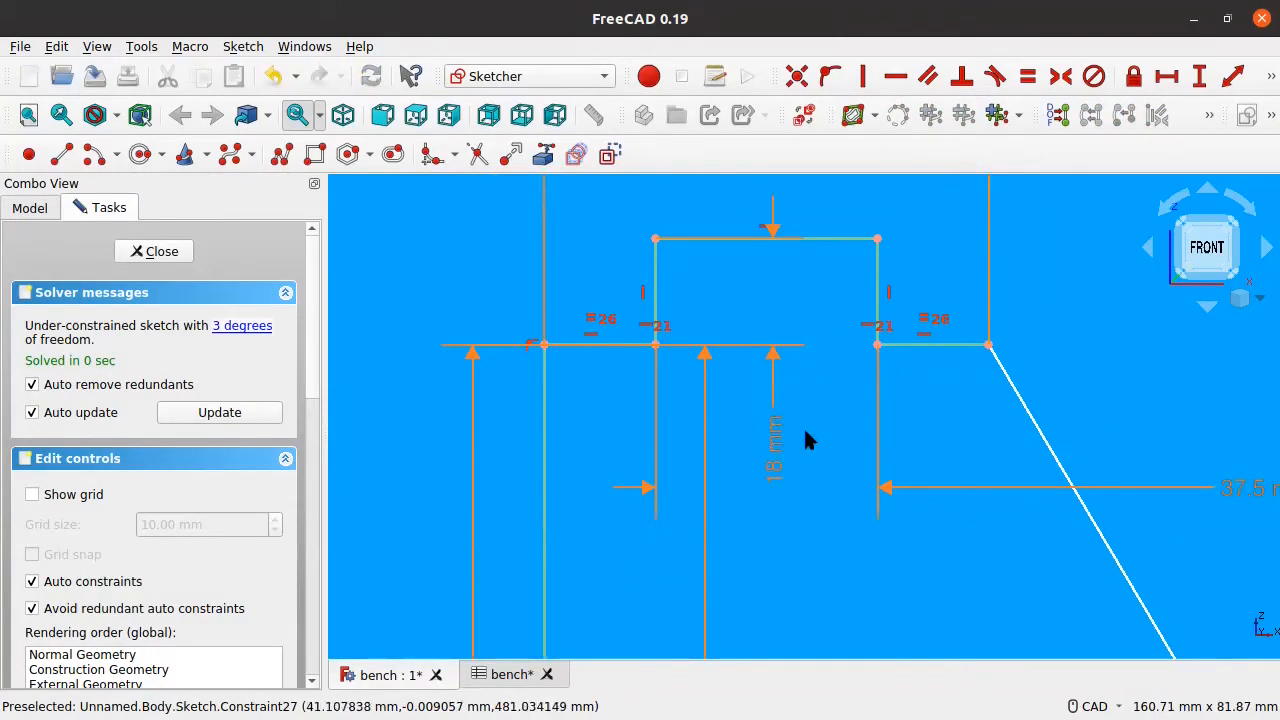
scroll(800, 436, down, 4)
mouse_move(797, 434)
middle_down()
mouse_move(577, 277)
mouse_move(502, 176)
middle_up()
scroll(509, 254, down, 3)
middle_drag(594, 451, 531, 486)
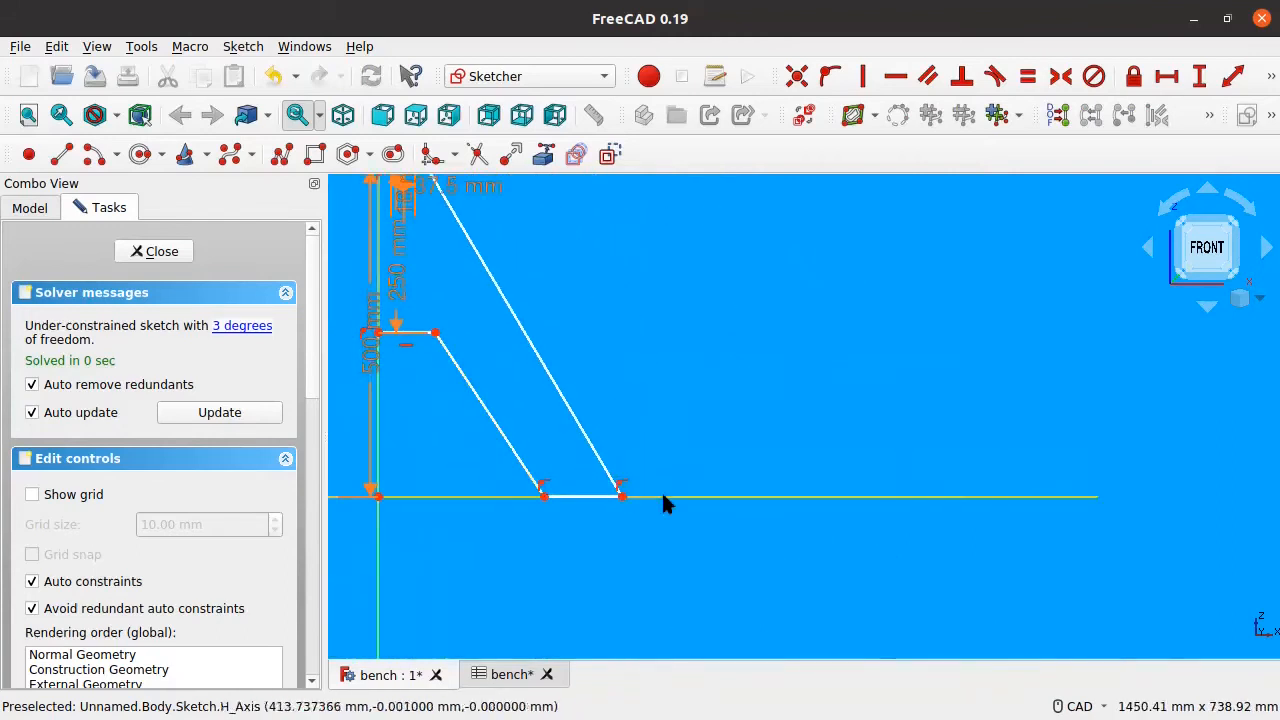
click(621, 495)
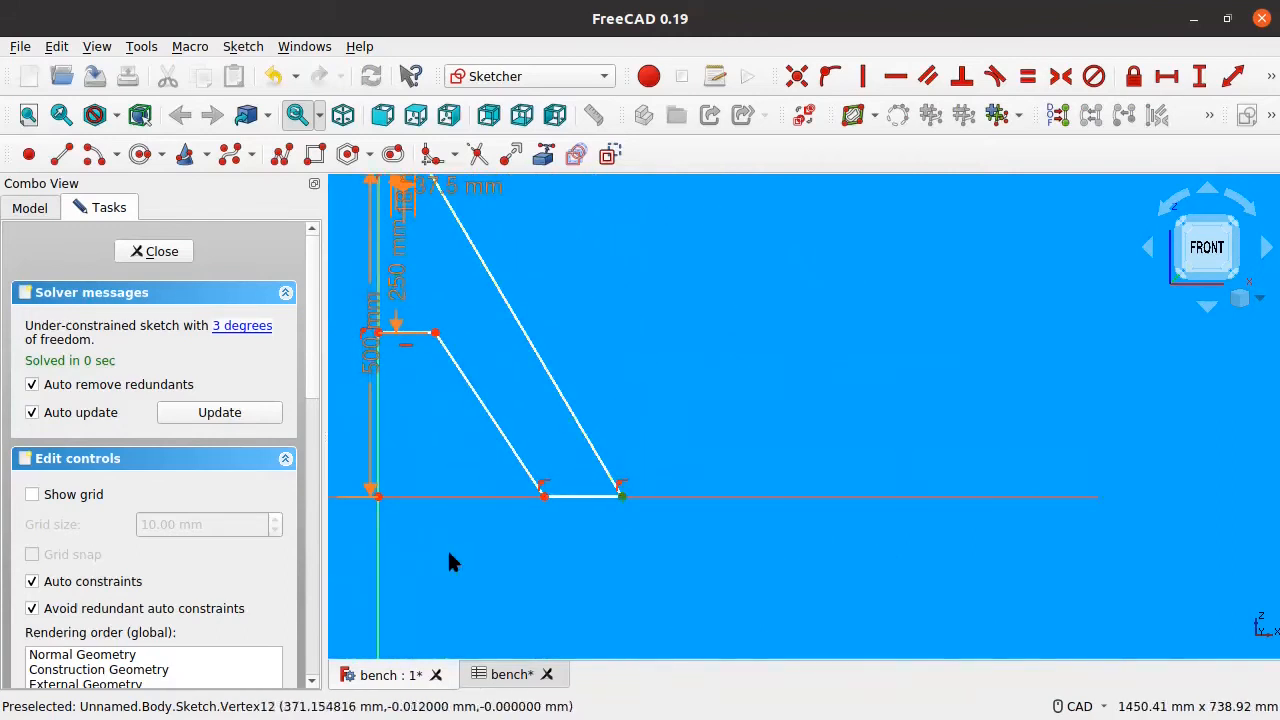
click(377, 495)
mouse_move(434, 480)
middle_down()
mouse_move(474, 477)
mouse_move(521, 510)
middle_up()
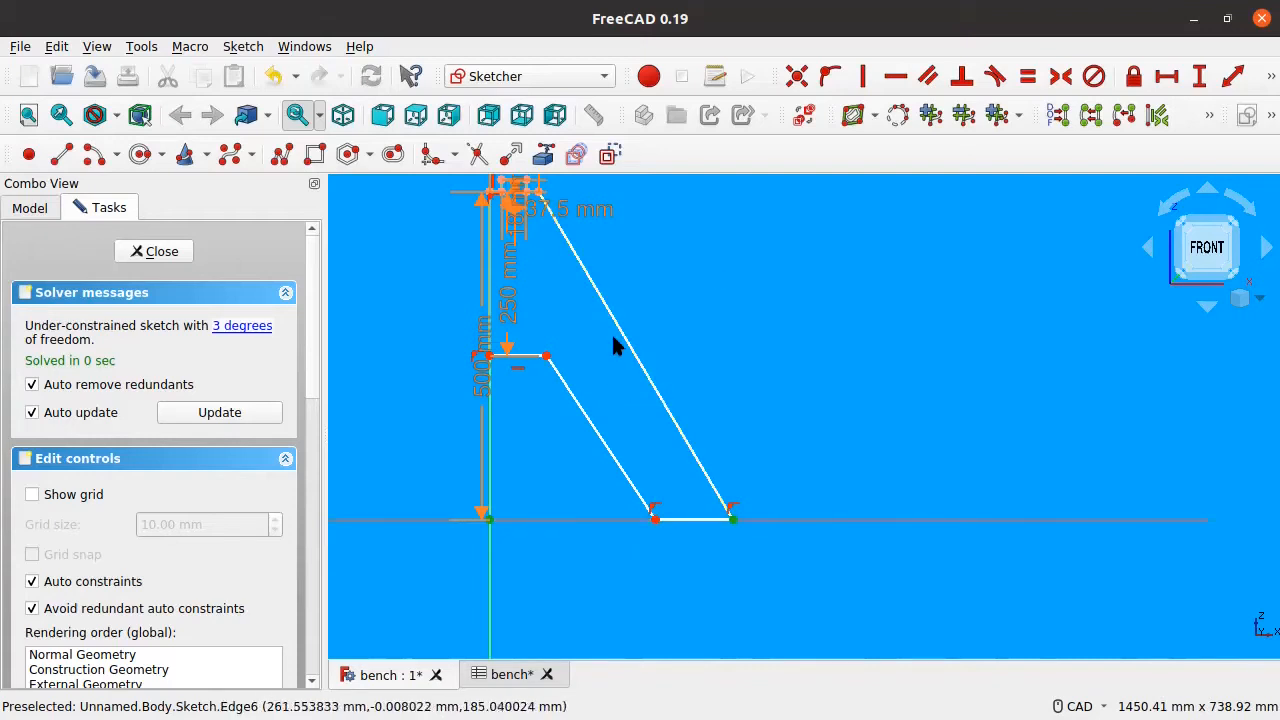
scroll(640, 330, down, 3)
scroll(627, 305, up, 8)
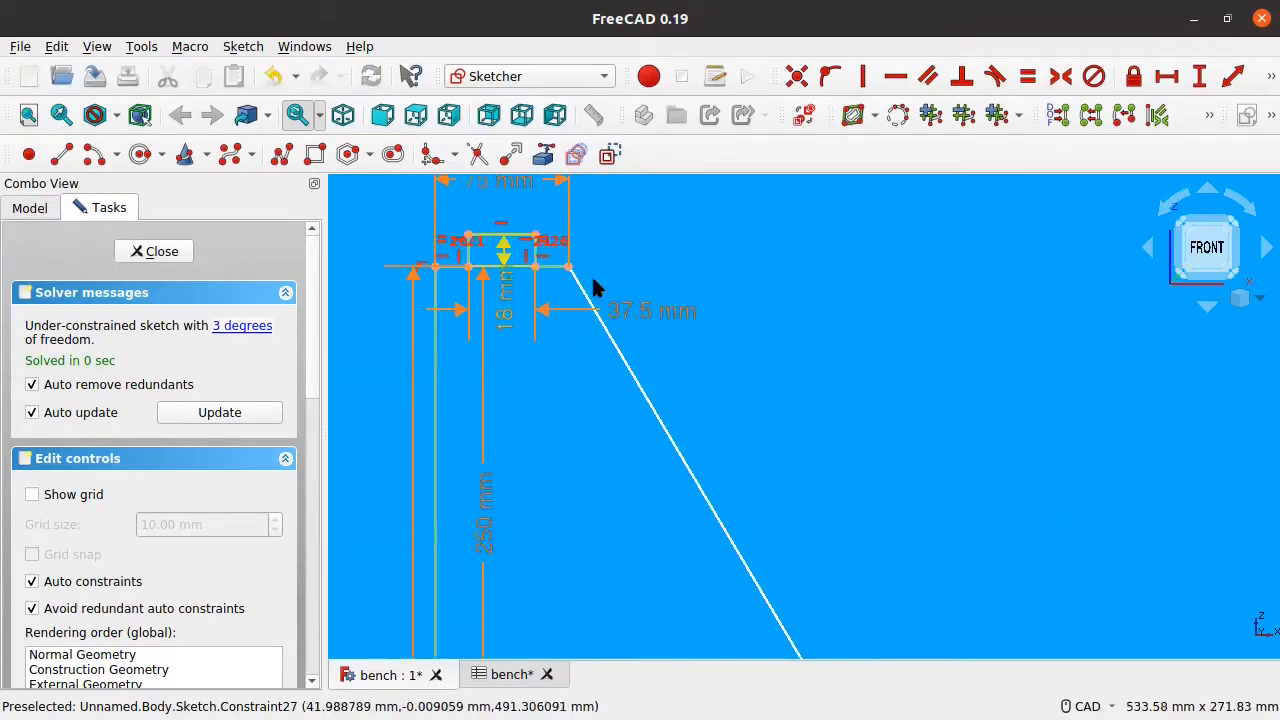
scroll(717, 268, down, 2)
scroll(873, 360, down, 3)
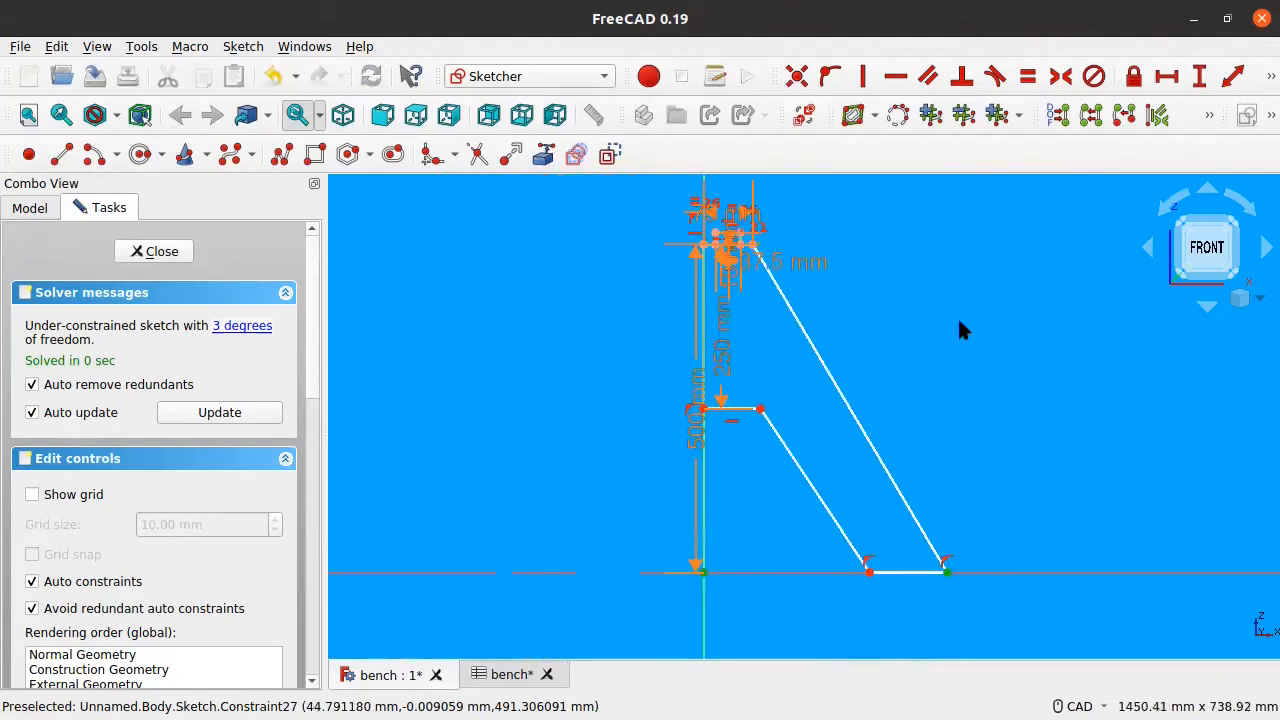
click(1165, 80)
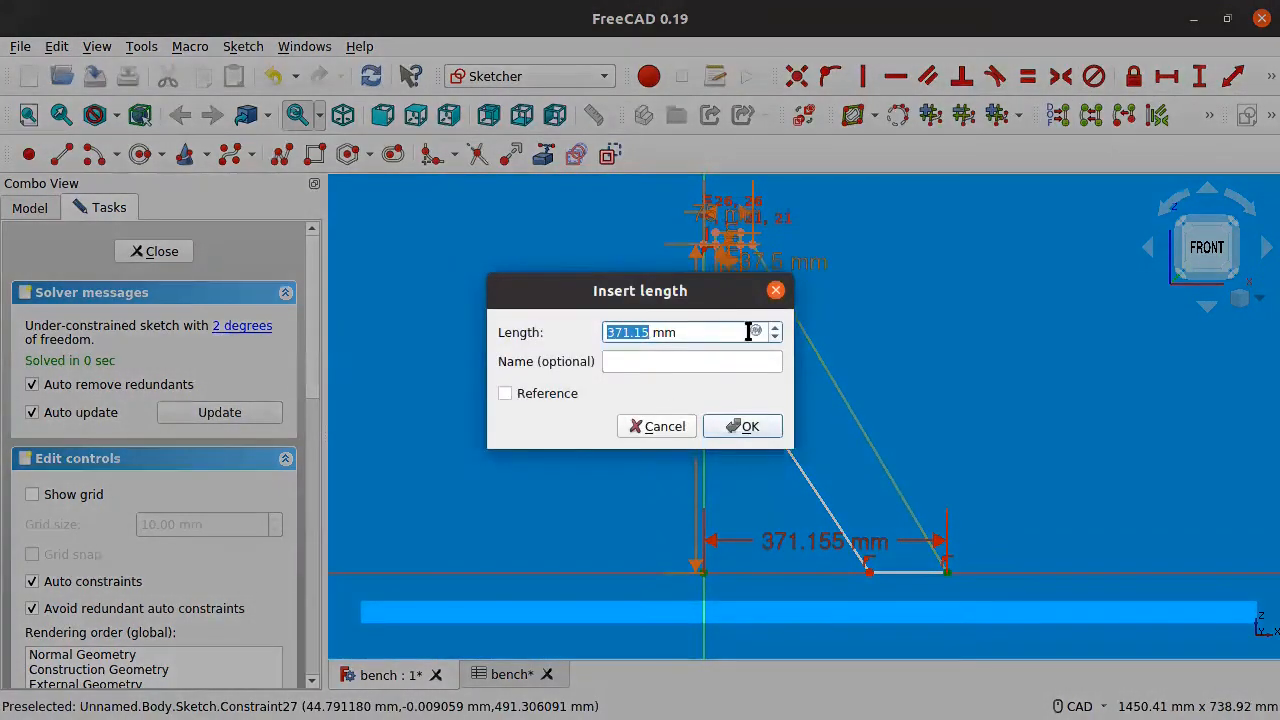
click(760, 331)
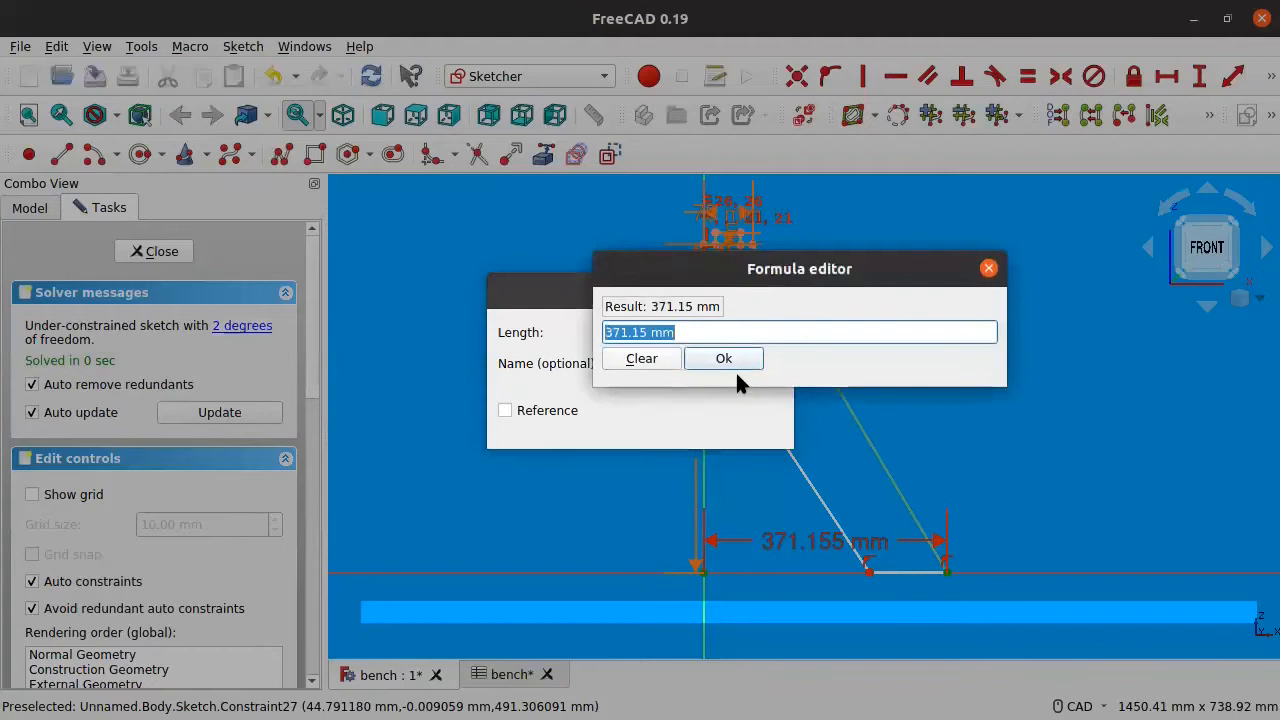
text(Diam)
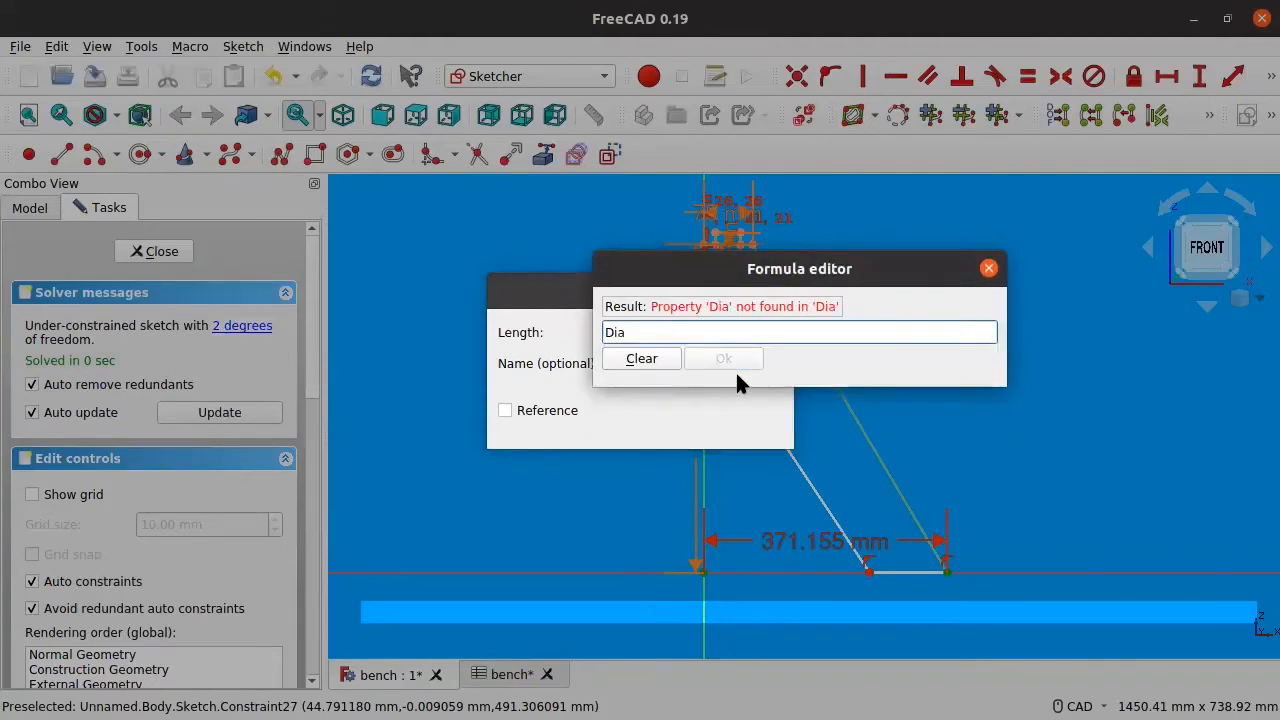
key(BackSpace)
key(BackSpace)
key(BackSpace)
key(BackSpace)
Set the distance from the origin to the foot's outer corner to Spreadsheet.SeatDiameter/2 and place the dimension below the base line.
text(S)
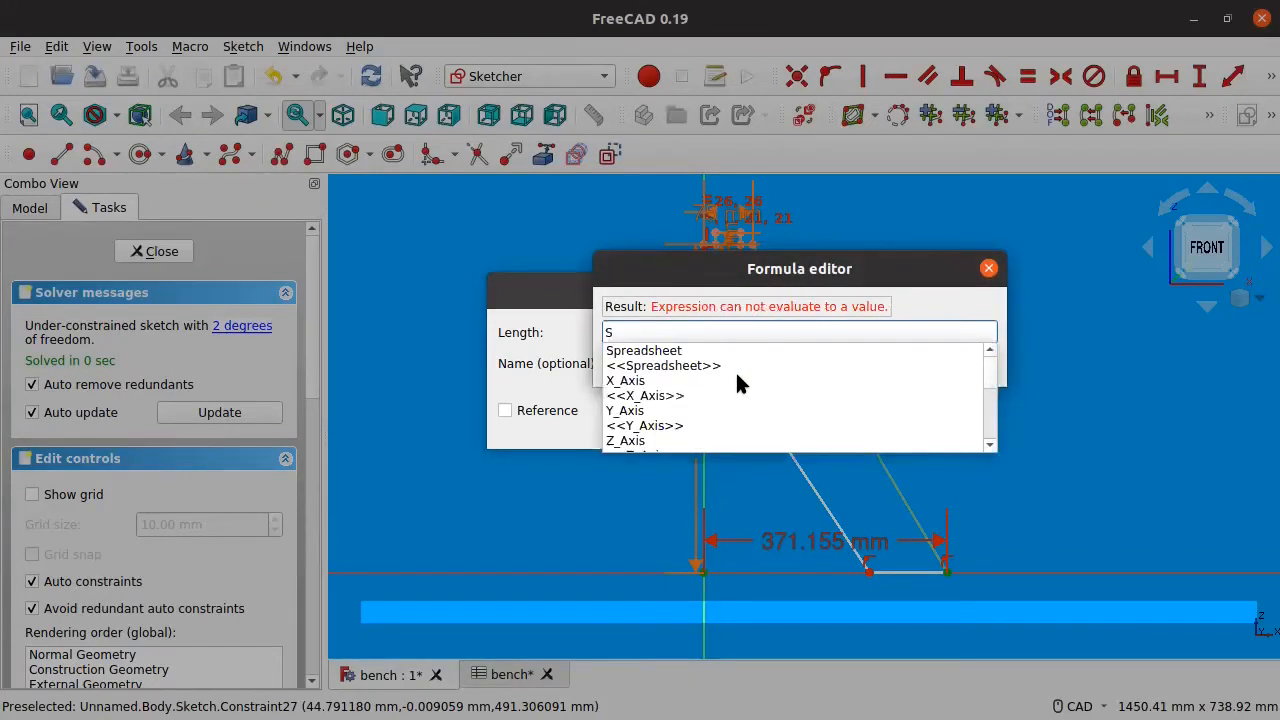
text(preadsheet.SeatDia)
key(Down)
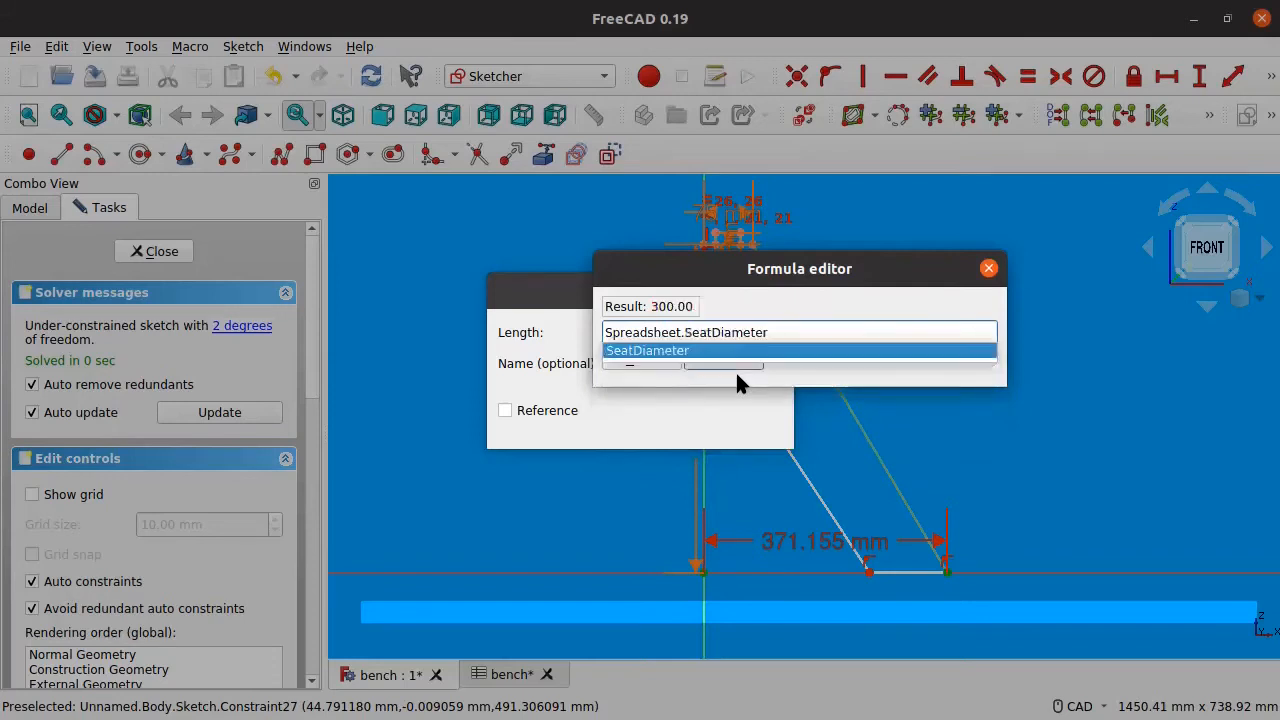
text(/)
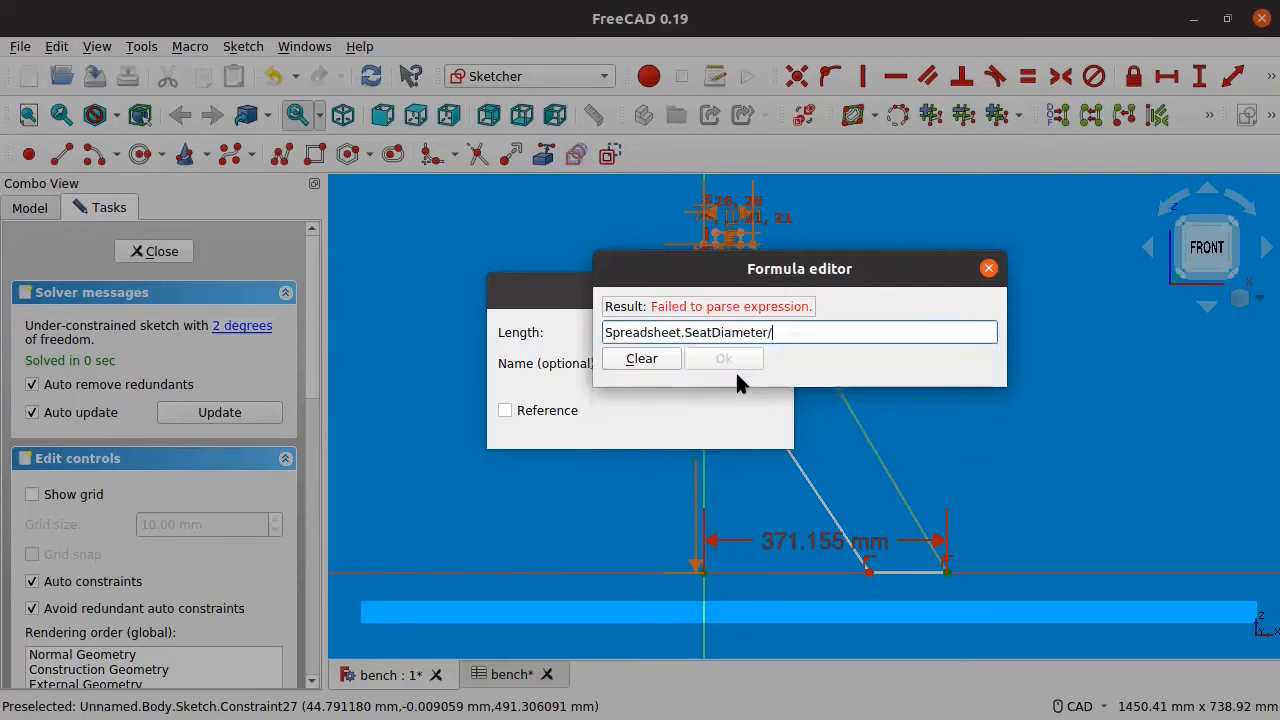
text(2)
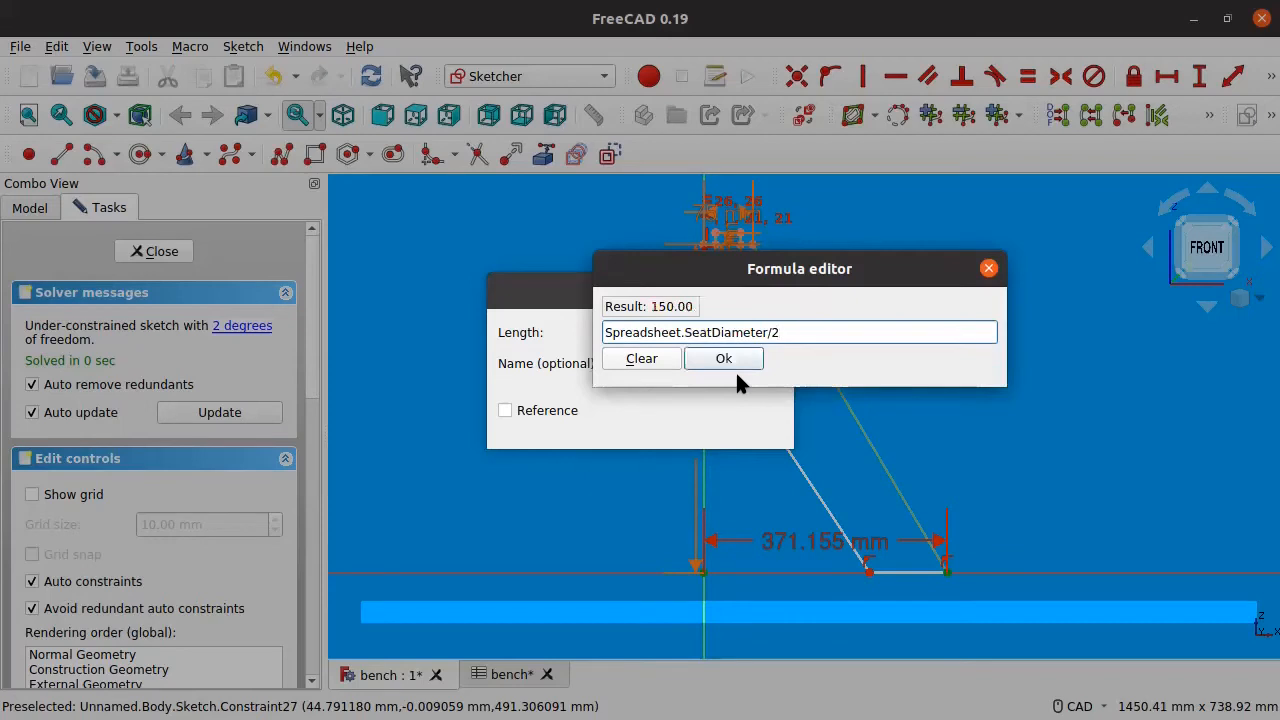
click(740, 357)
click(740, 426)
scroll(714, 486, up, 5)
drag(608, 346, 609, 348)
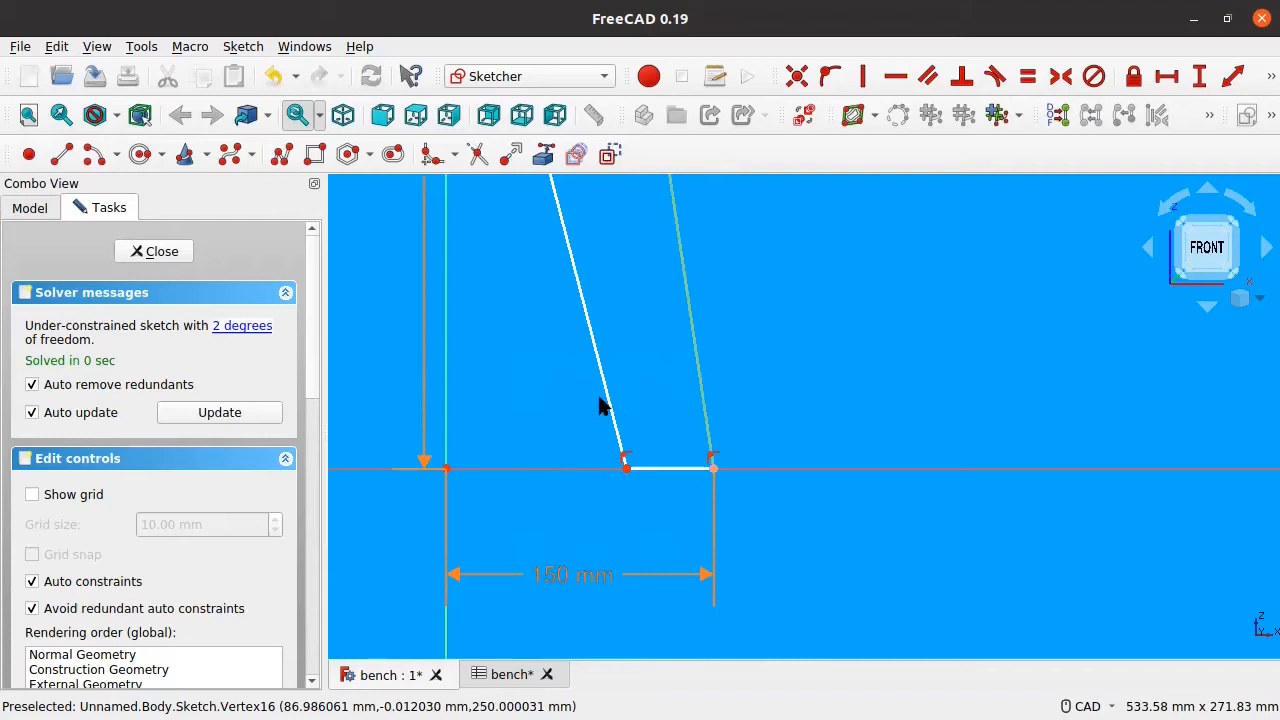
Constrain the horizontal distance between the foot's two lower corners with a Spreadsheet.SeatDiameter formula that yields 37.5 mm.
middle_drag(541, 225, 589, 363)
scroll(590, 368, down, 2)
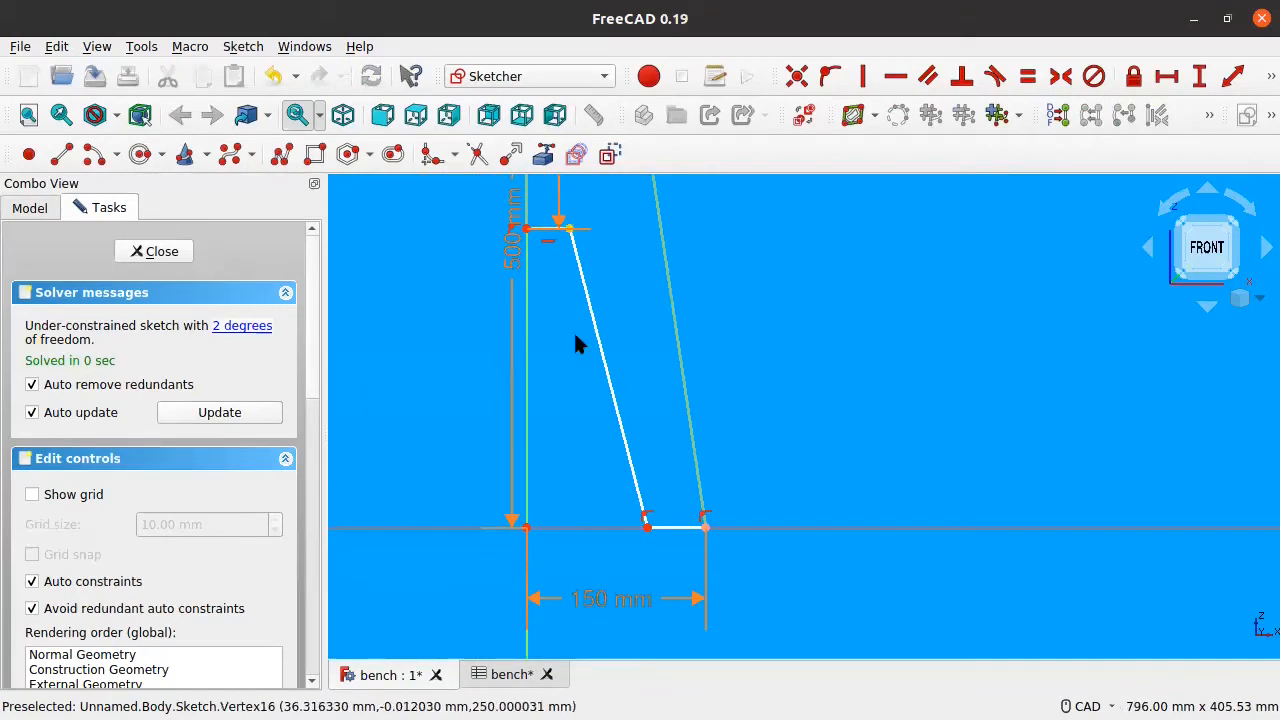
click(646, 526)
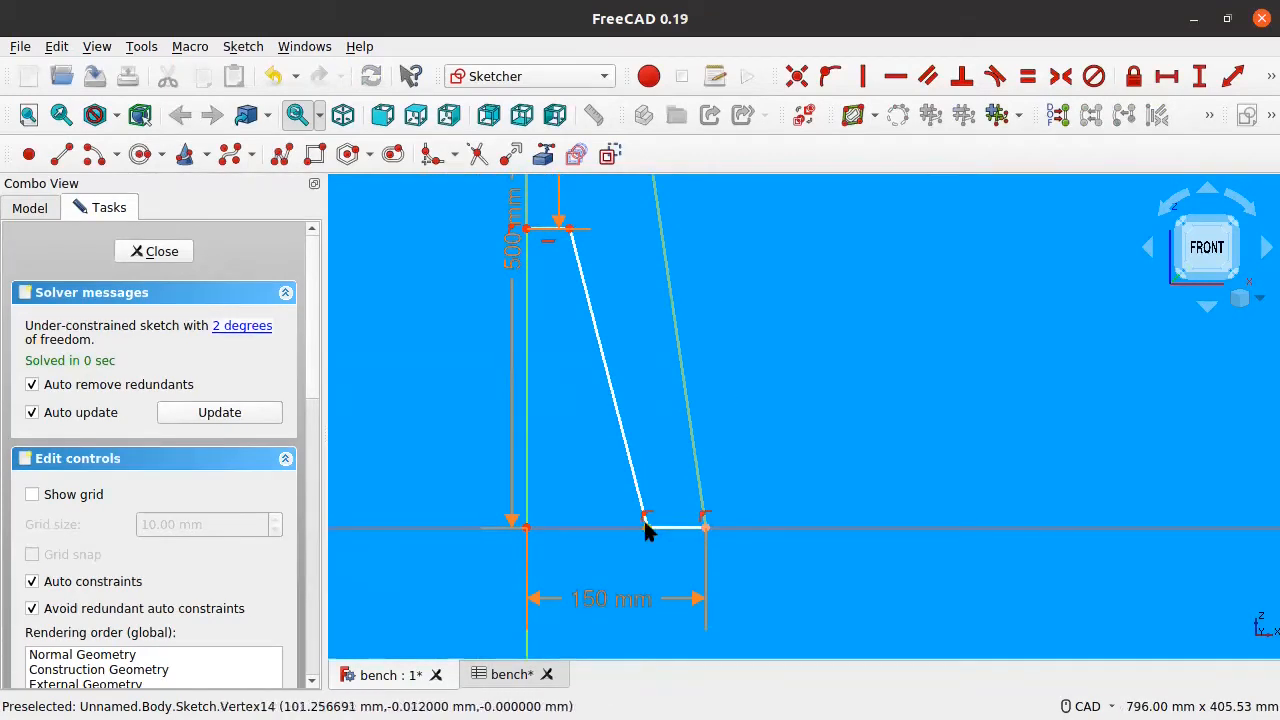
click(706, 527)
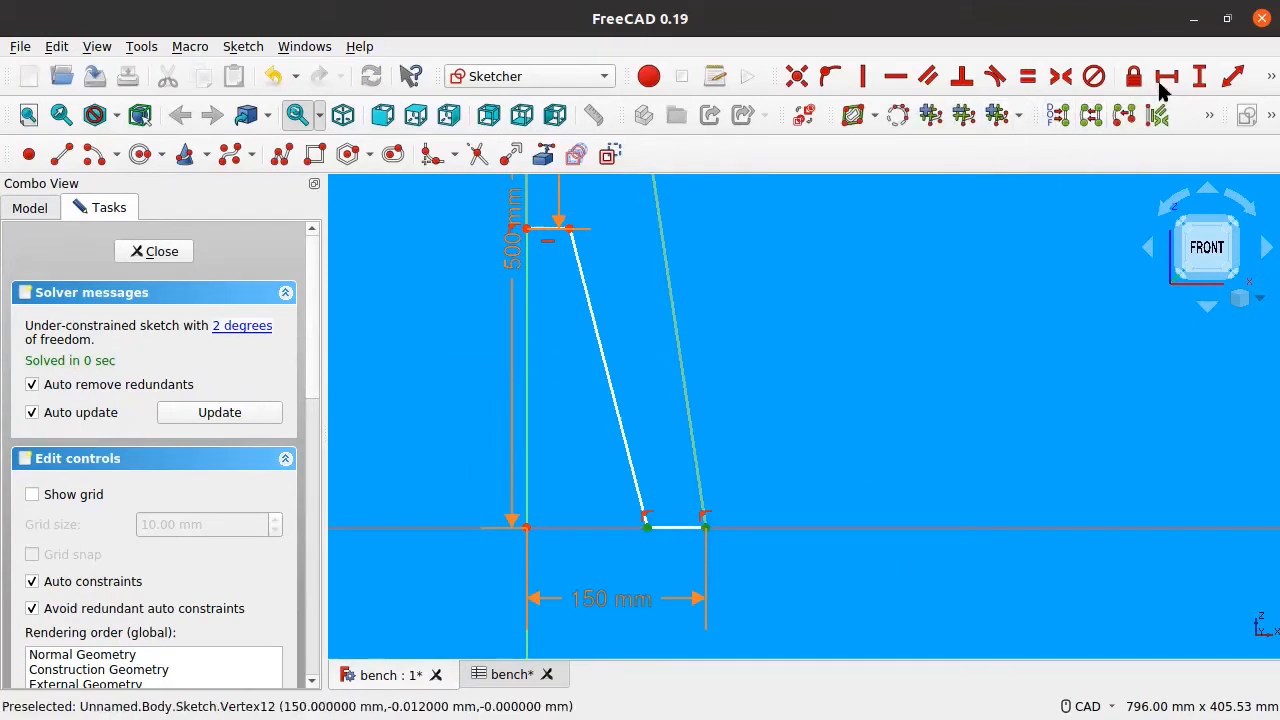
key(shift+h)
click(751, 328)
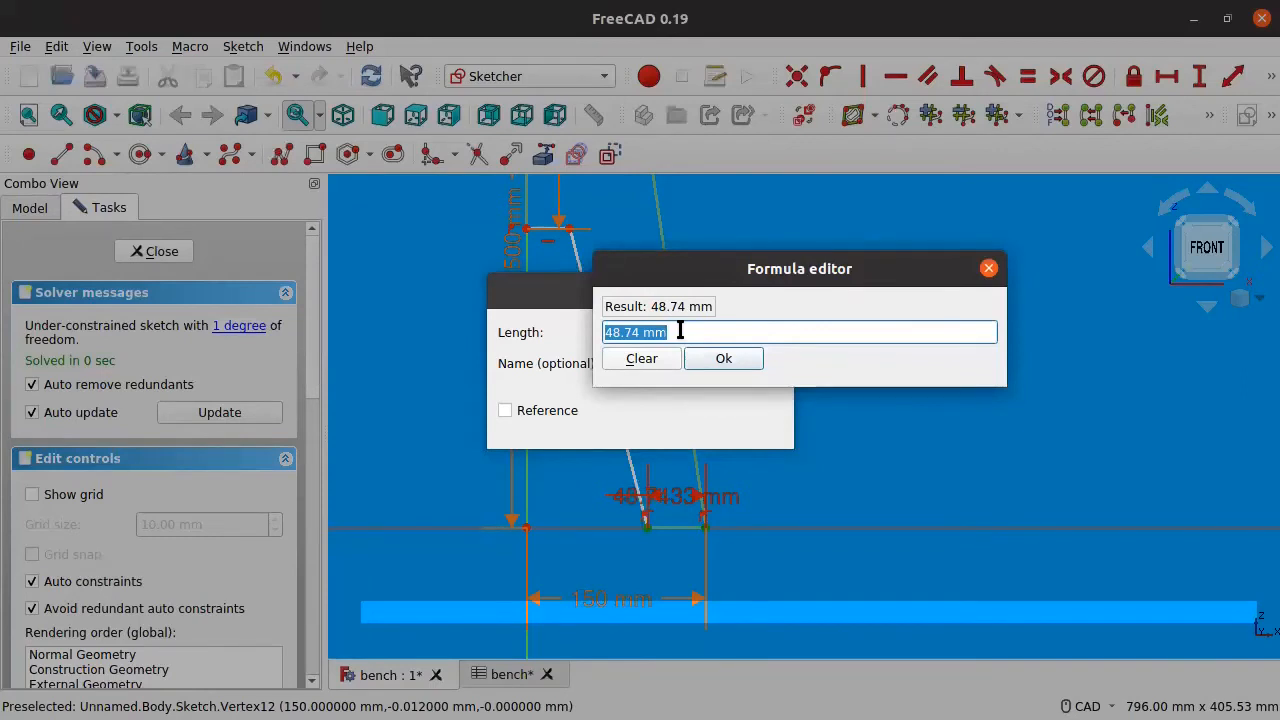
text(Spr)
key(Down)
text(.S)
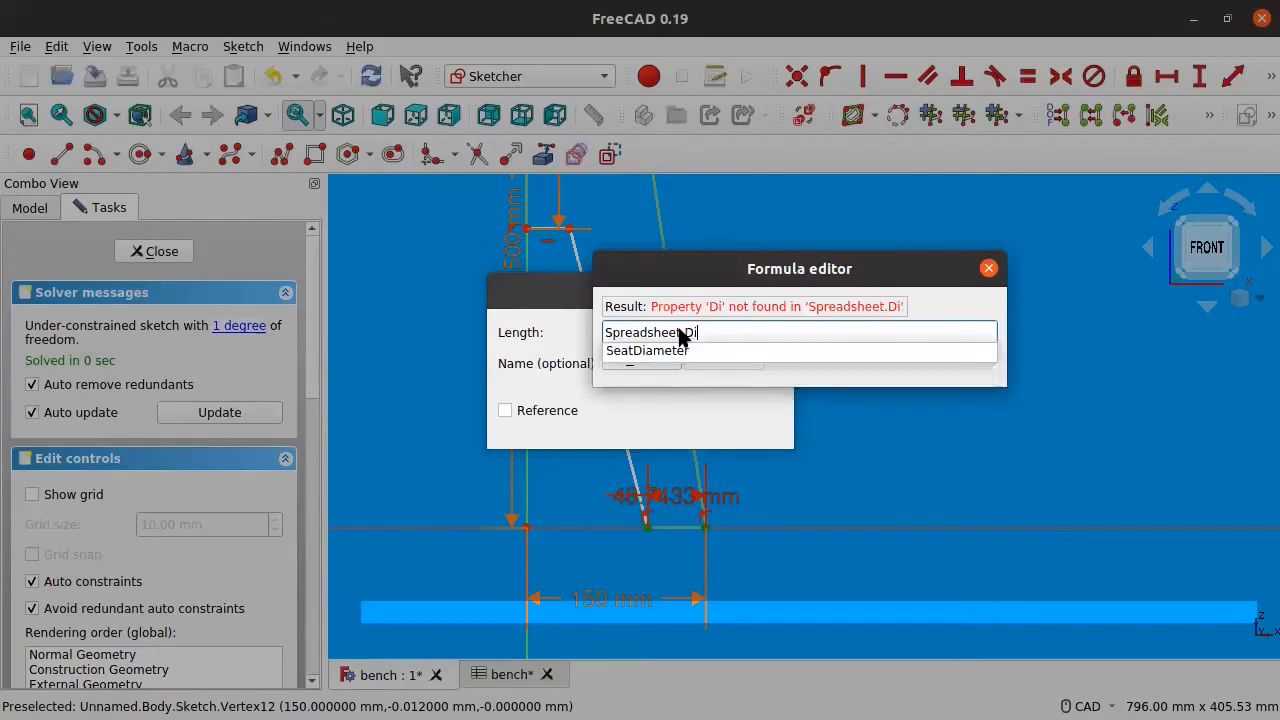
key(Down)
key(Return)
key(Return)
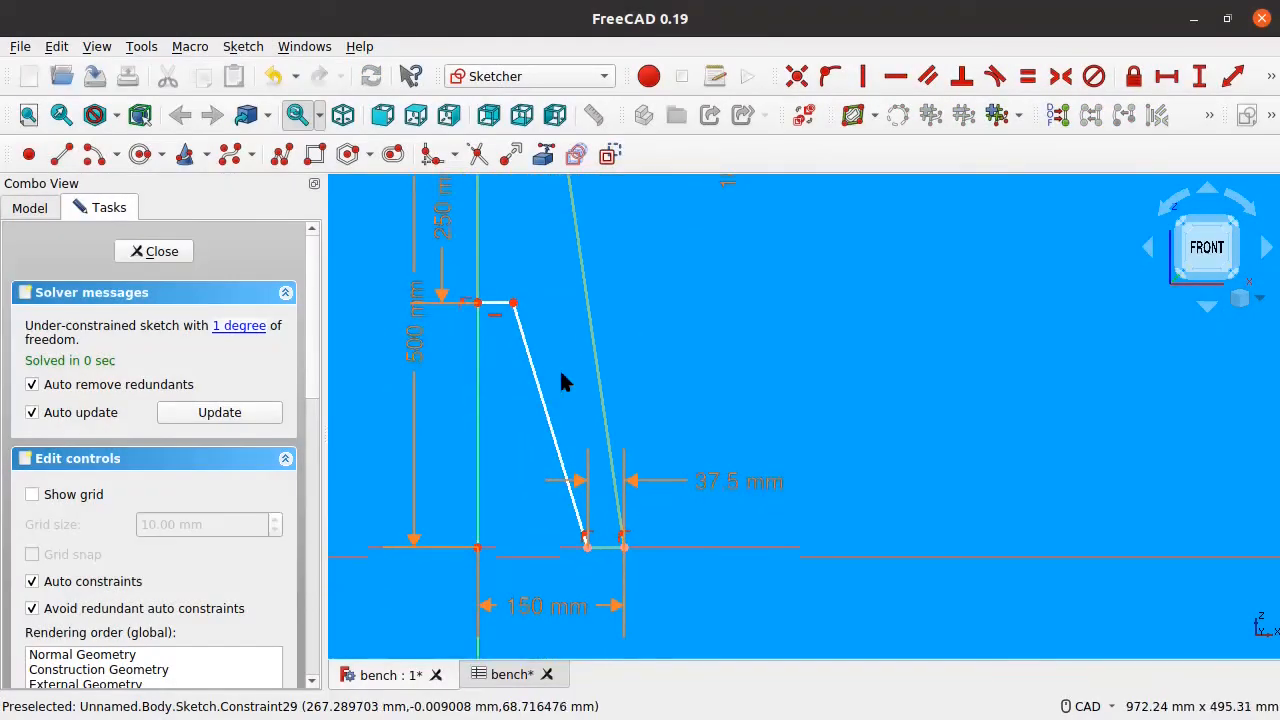
Examine the leg profile's short horizontal edge and slanted inner edge for the remaining unconstrained geometry.
click(495, 302)
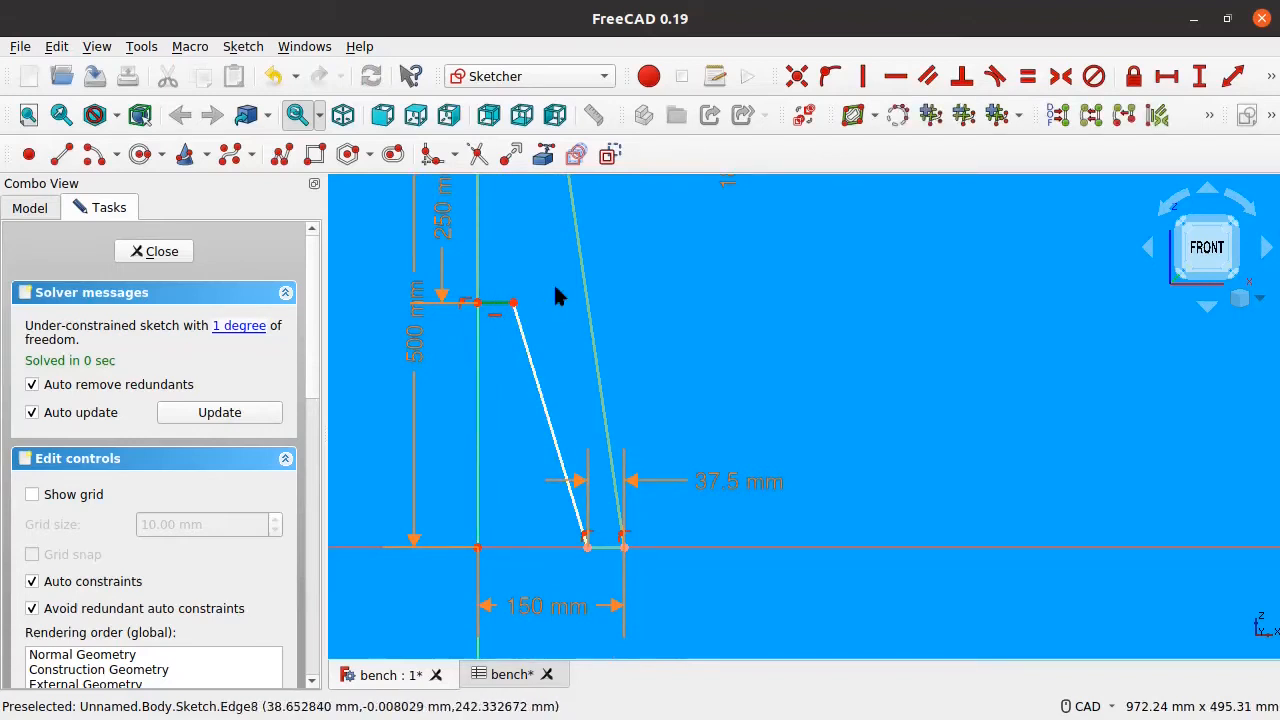
scroll(575, 320, down, 3)
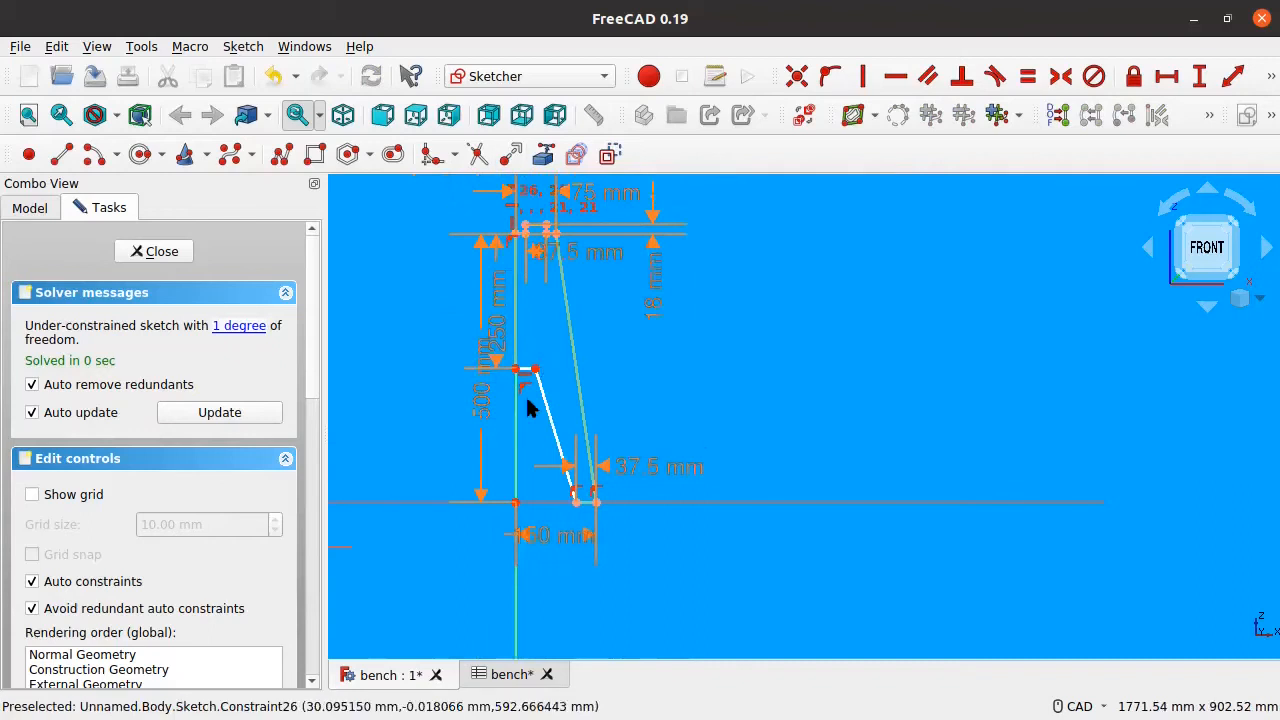
scroll(580, 325, up, 2)
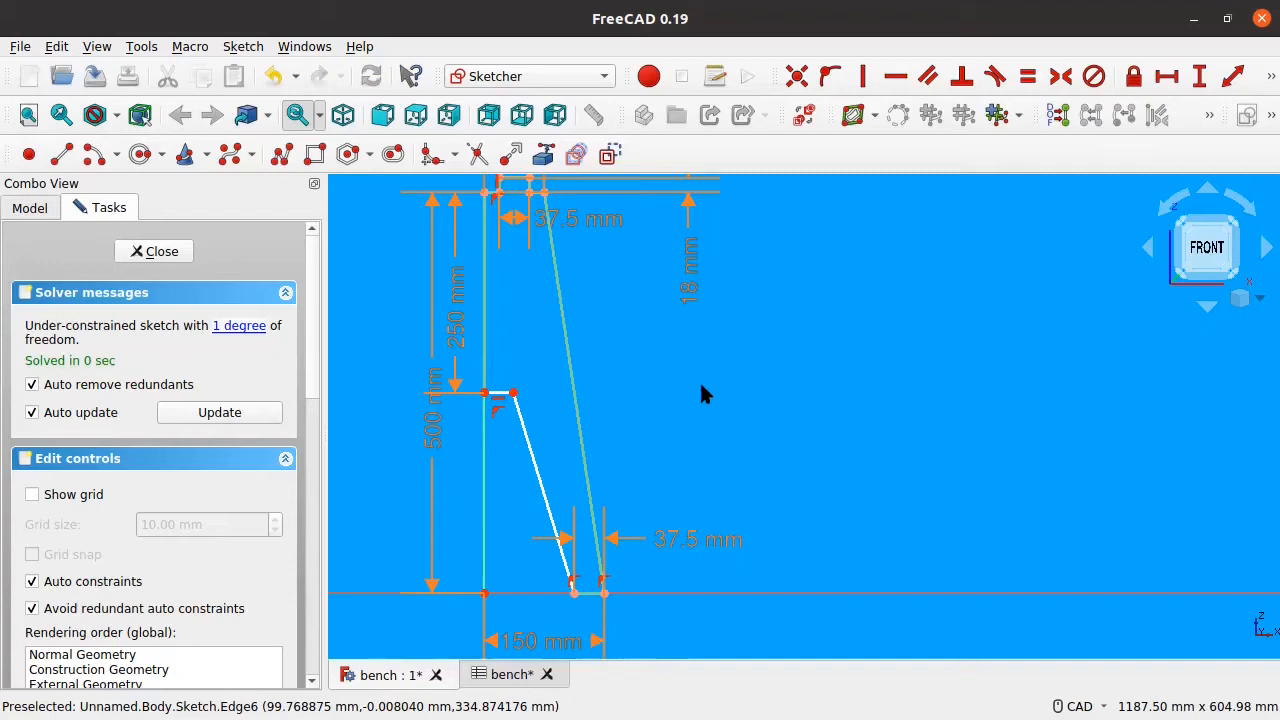
scroll(586, 357, down, 1)
mouse_move(586, 358)
middle_down()
mouse_move(631, 360)
mouse_move(633, 392)
mouse_move(600, 391)
mouse_move(596, 345)
middle_up()
scroll(595, 405, up, 3)
scroll(595, 405, down, 2)
scroll(595, 415, down, 1)
scroll(593, 400, up, 1)
scroll(593, 398, down, 1)
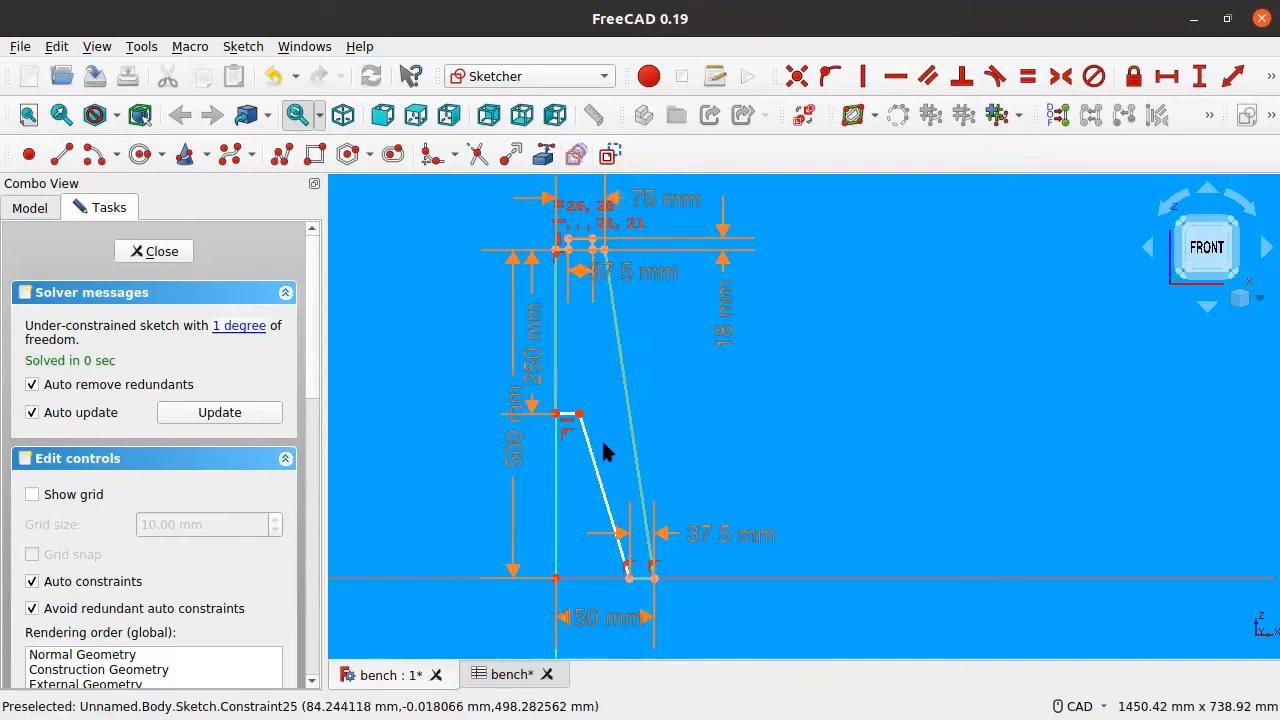
middle_drag(697, 457, 659, 459)
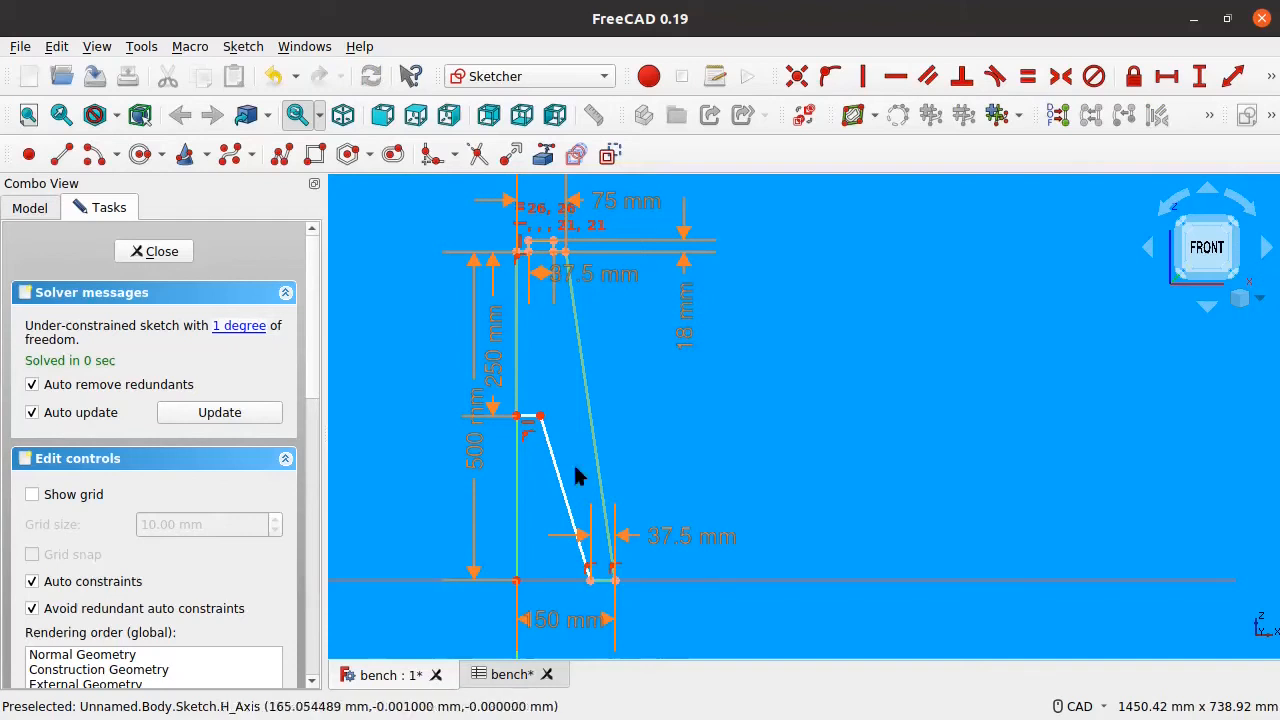
Constrain the leg's short horizontal edge at mid-height to equal length with the foot's bottom edge.
scroll(566, 520, up, 4)
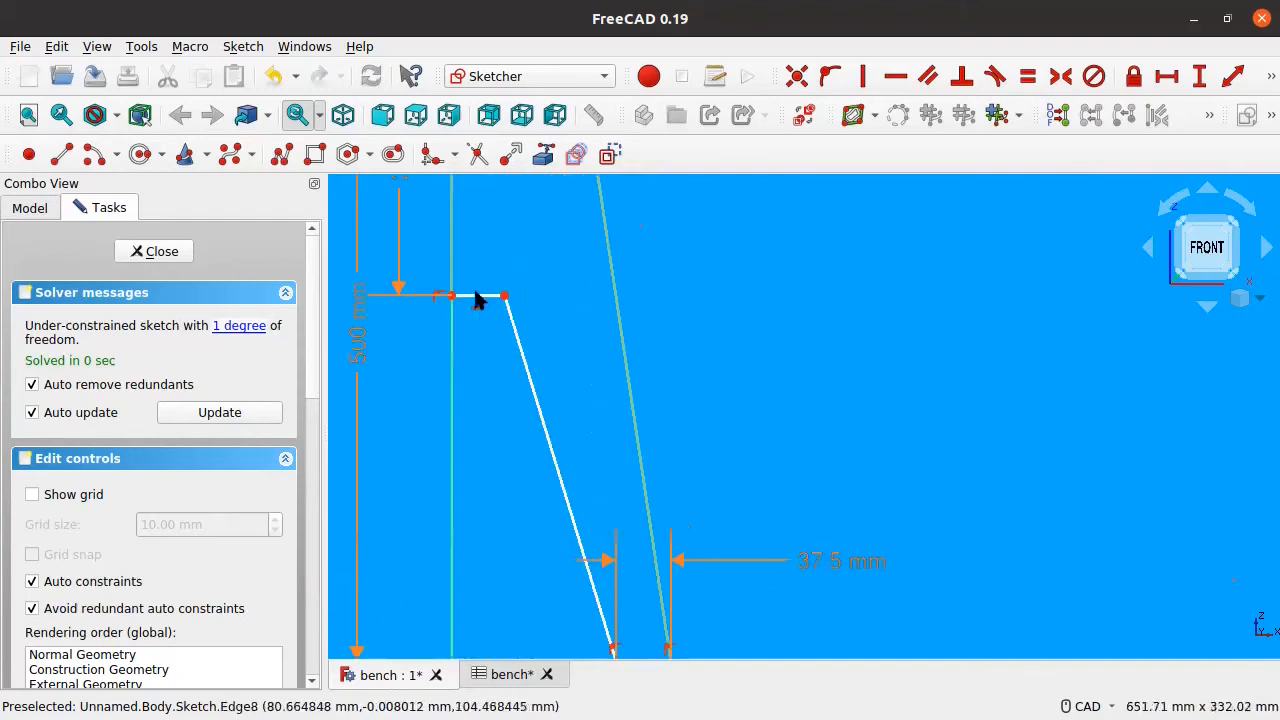
mouse_move(495, 492)
middle_down()
mouse_move(429, 329)
mouse_move(469, 469)
mouse_move(504, 530)
middle_up()
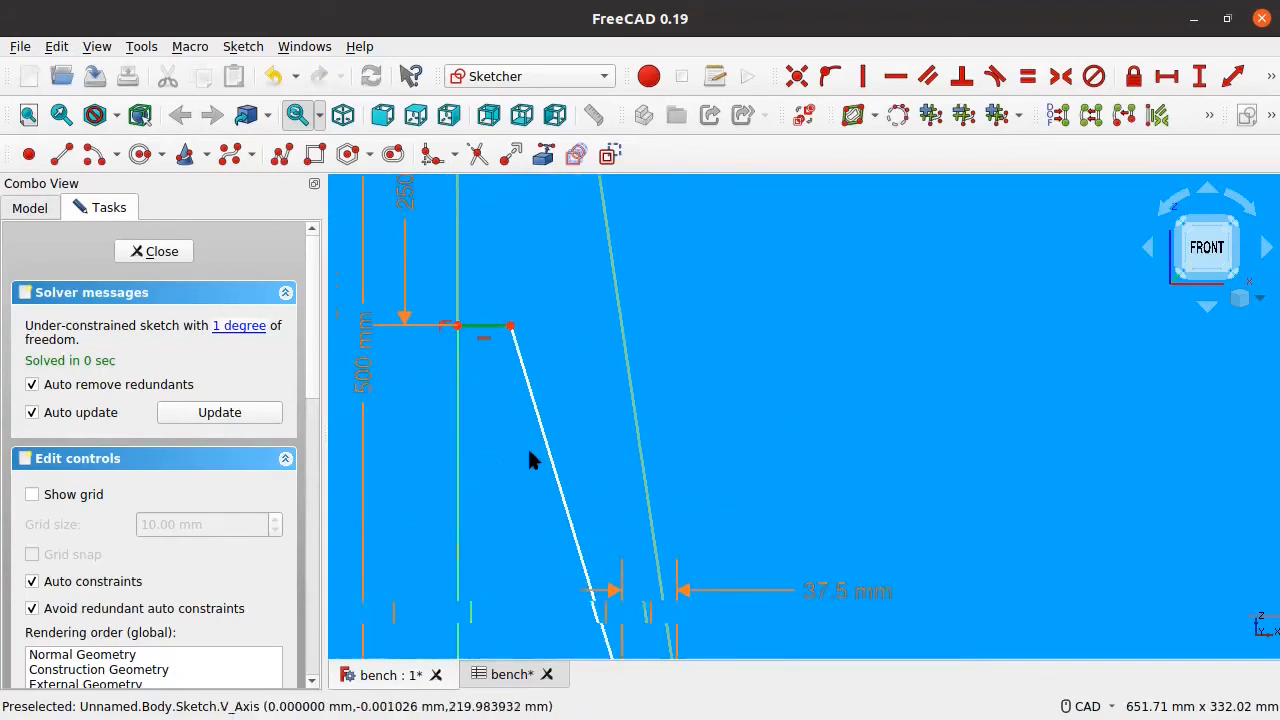
scroll(527, 447, down, 4)
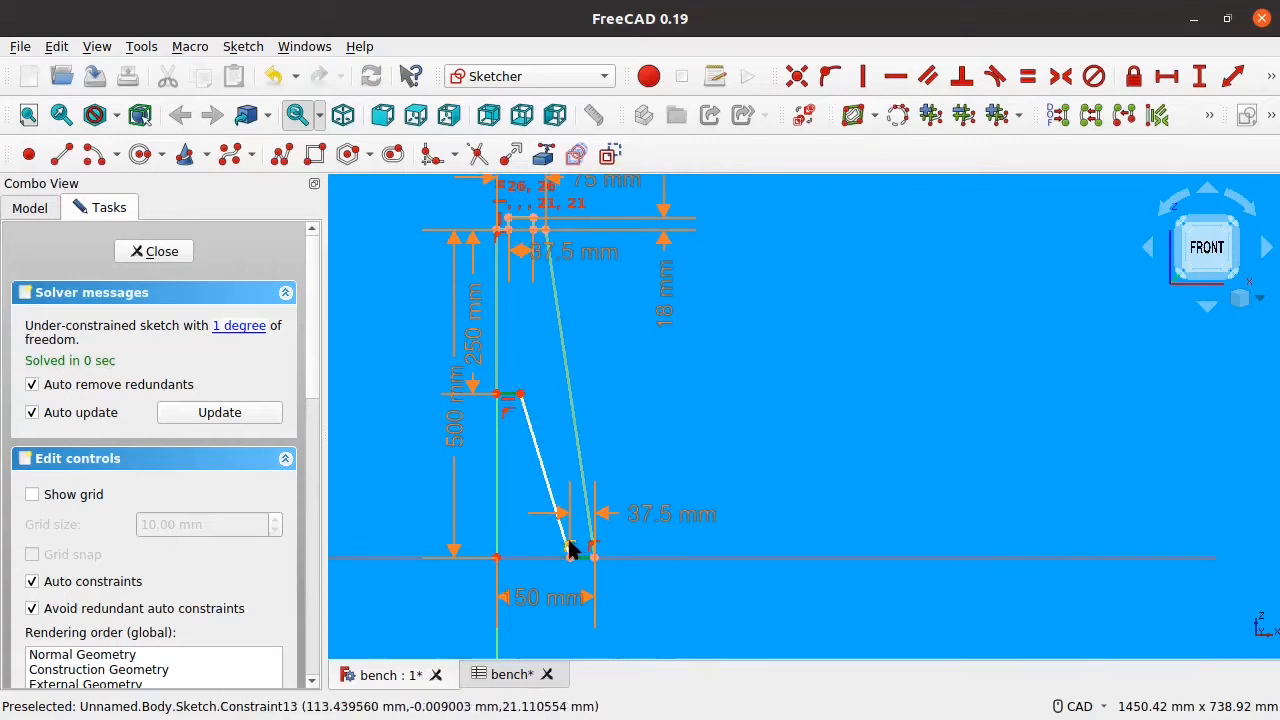
scroll(589, 557, up, 5)
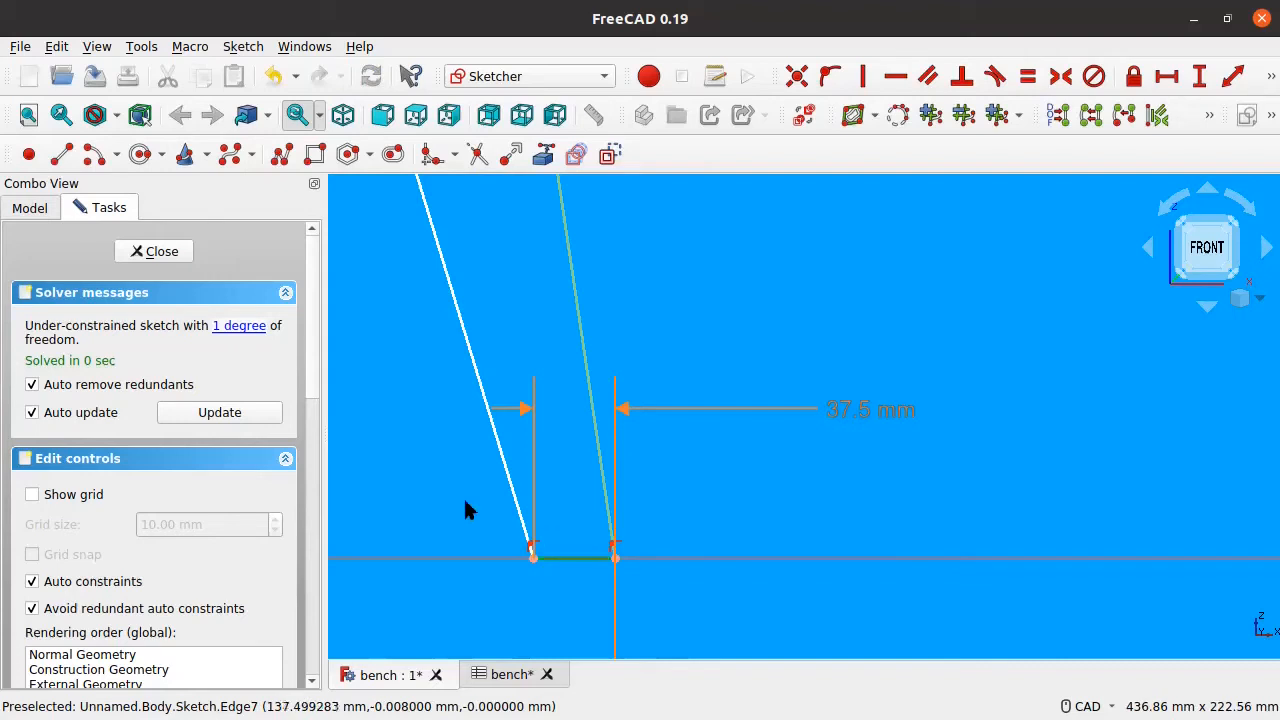
scroll(495, 300, down, 5)
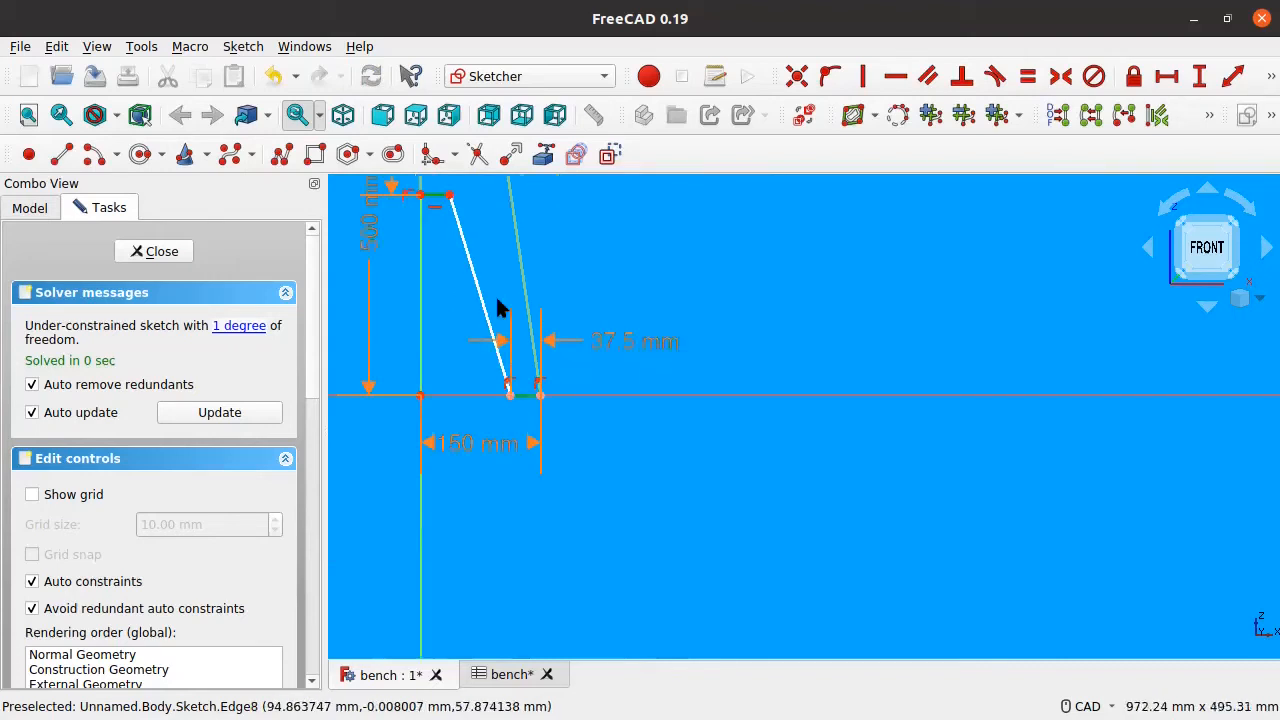
scroll(486, 306, up, 2)
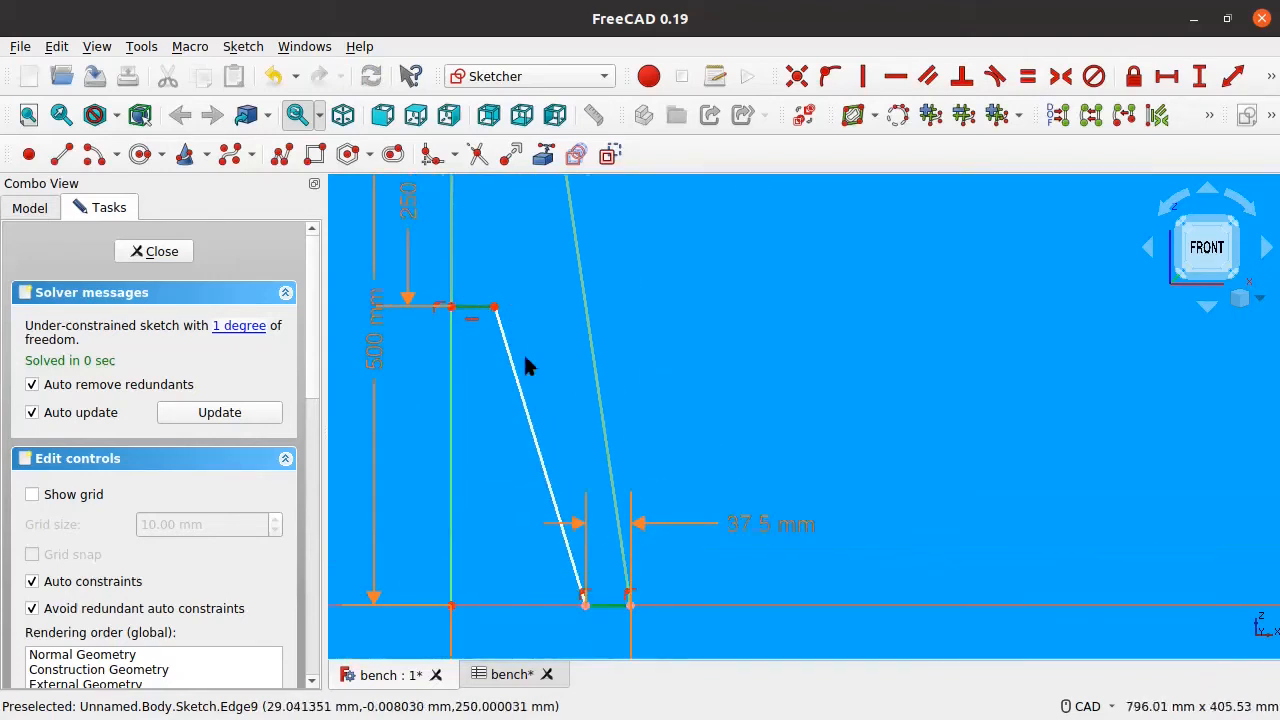
middle_drag(541, 408, 577, 376)
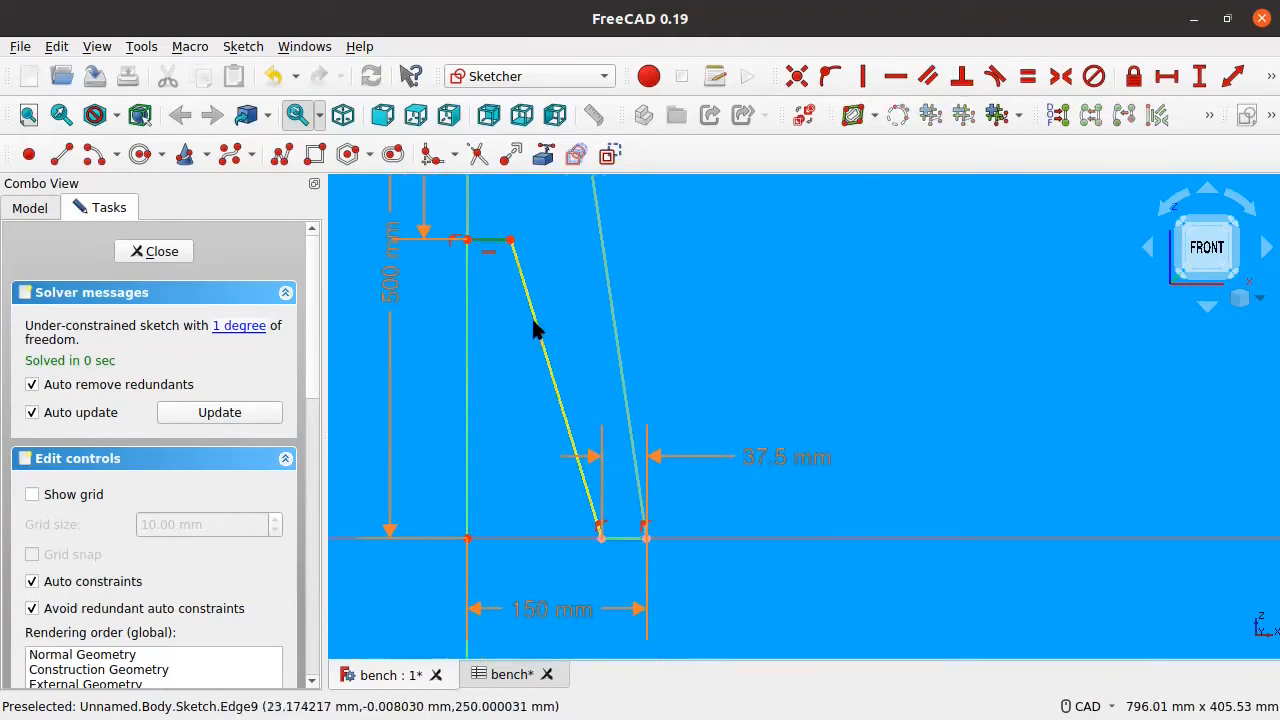
scroll(631, 297, down, 5)
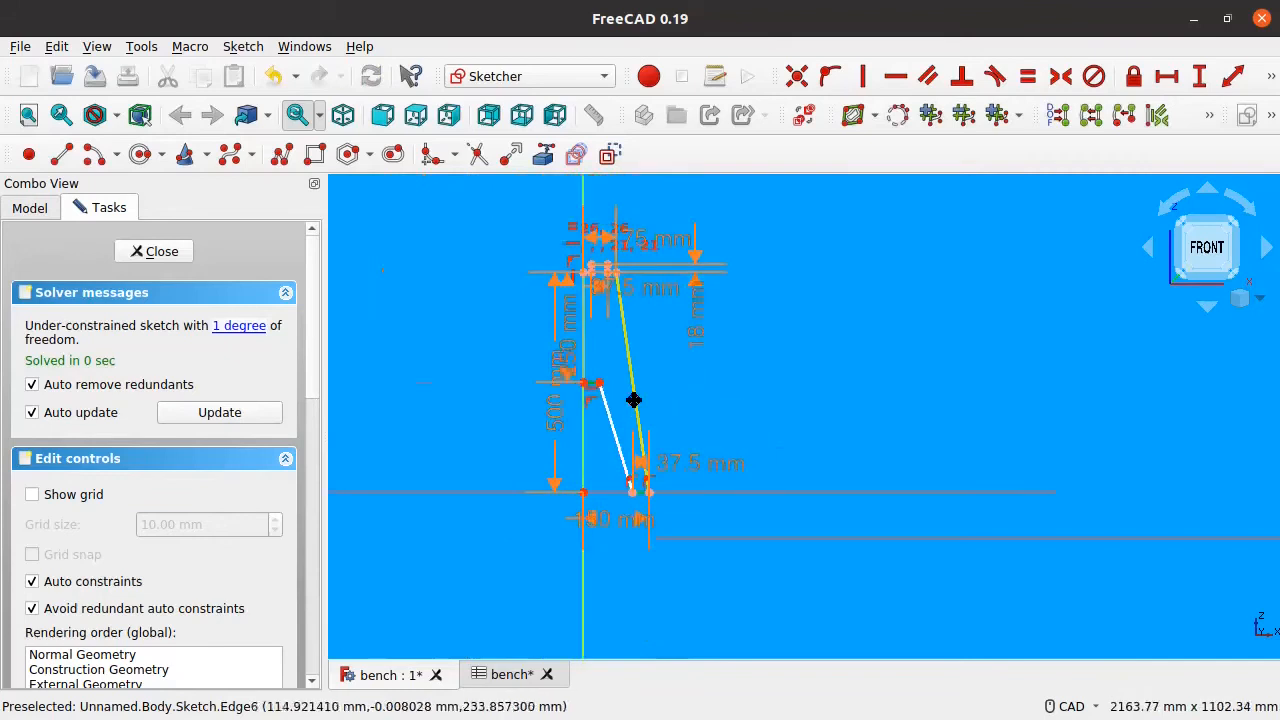
scroll(603, 491, up, 6)
middle_drag(509, 363, 581, 297)
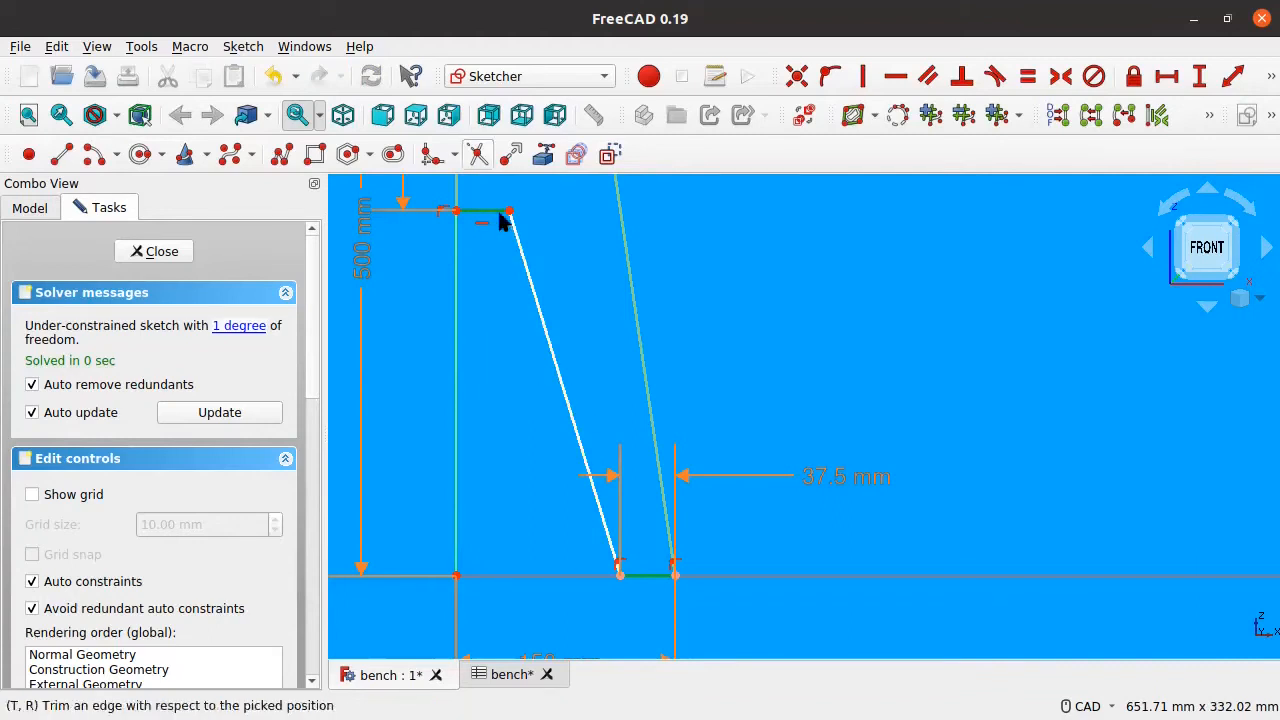
click(1027, 77)
scroll(655, 330, down, 4)
middle_drag(706, 422, 697, 403)
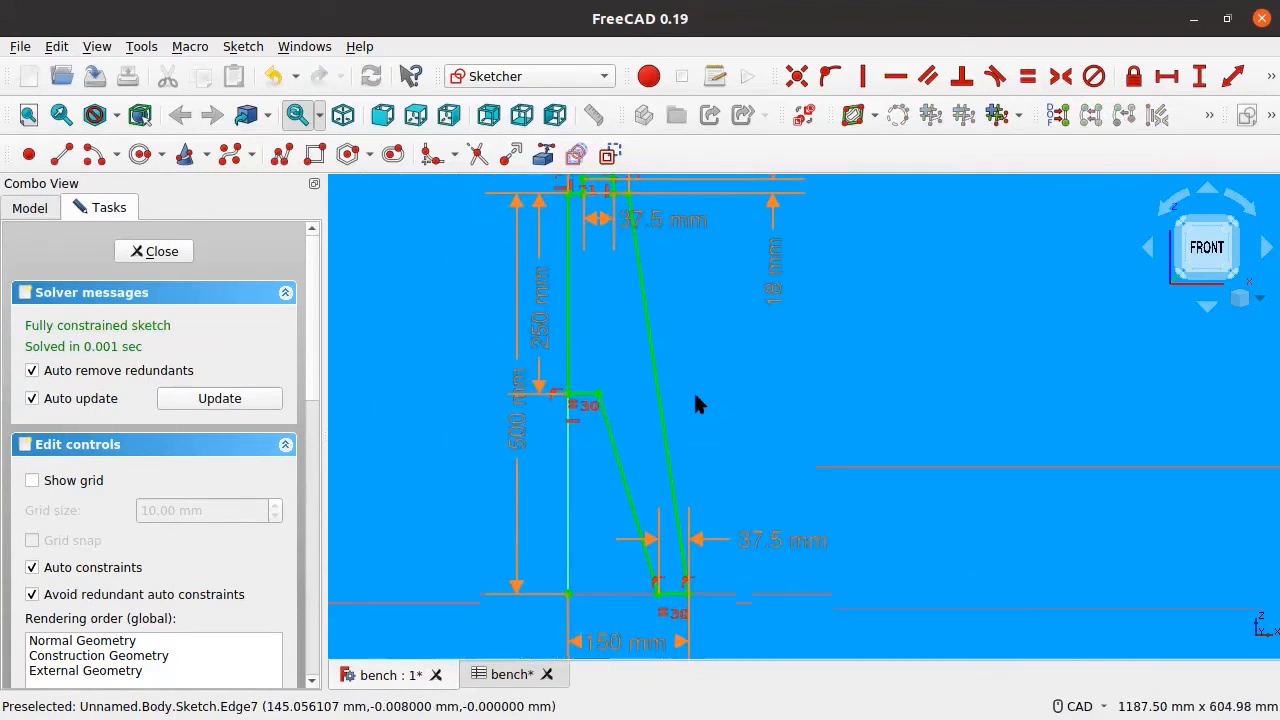
middle_drag(705, 349, 708, 360)
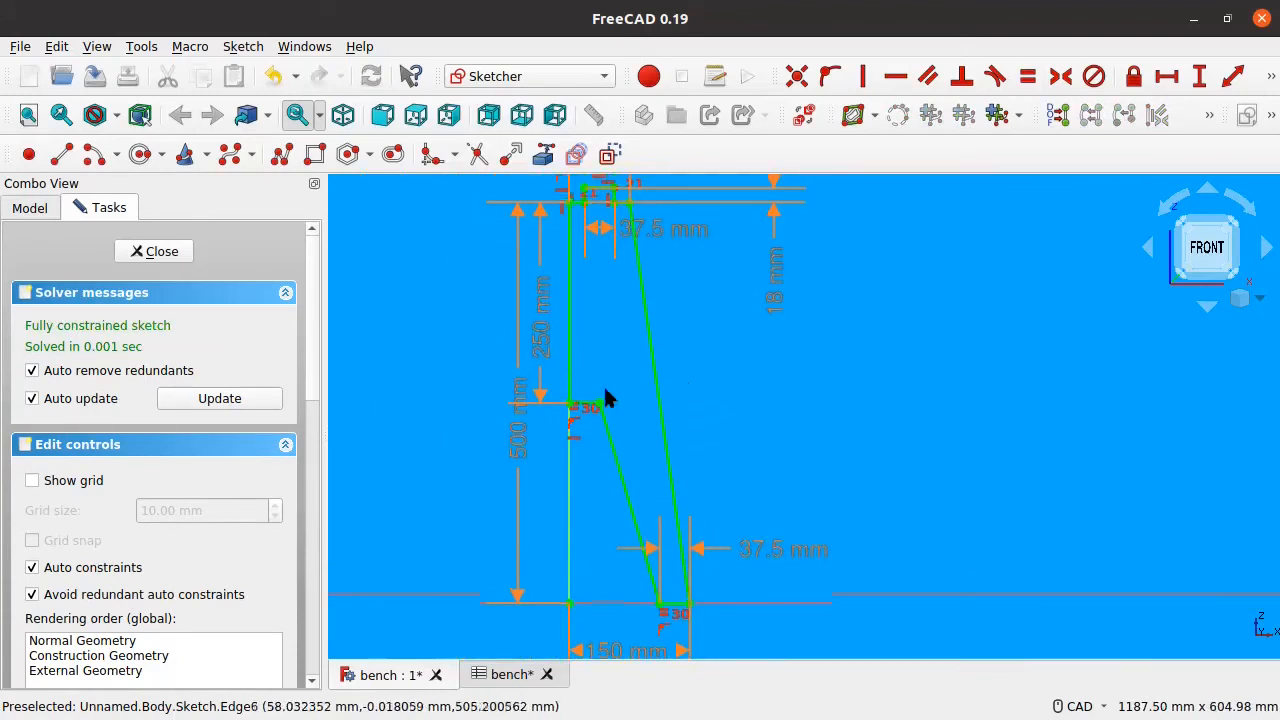
Move the 18 mm dimension slightly closer to the leg profile and close the sketch.
drag(760, 277, 742, 277)
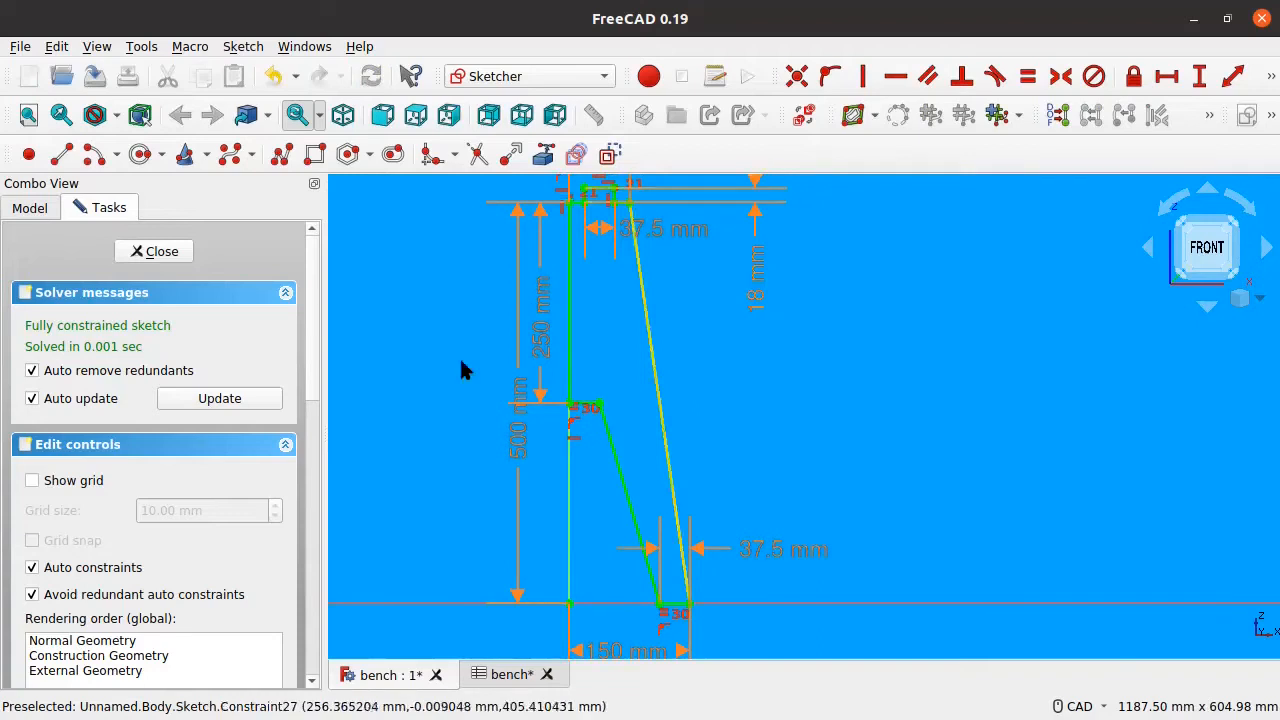
click(160, 252)
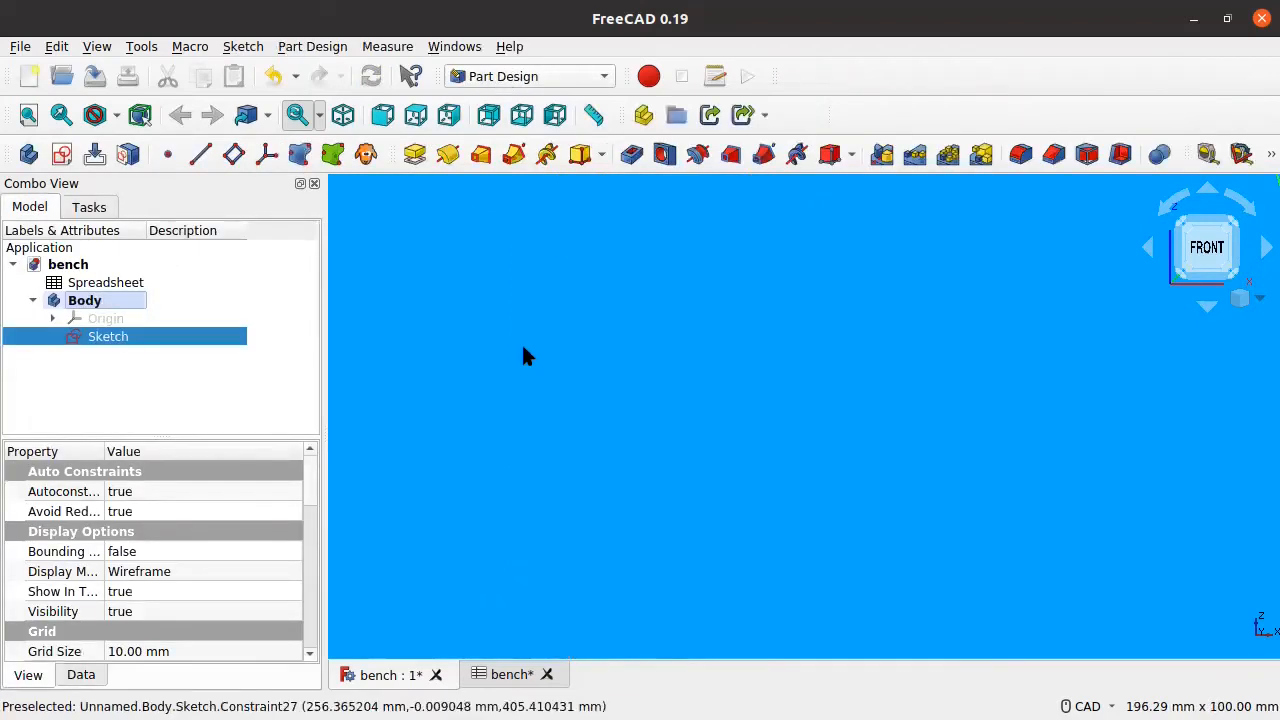
scroll(569, 325, down, 3)
scroll(690, 335, down, 2)
scroll(663, 337, down, 3)
middle_drag(645, 456, 619, 700)
scroll(633, 432, down, 3)
scroll(633, 428, up, 1)
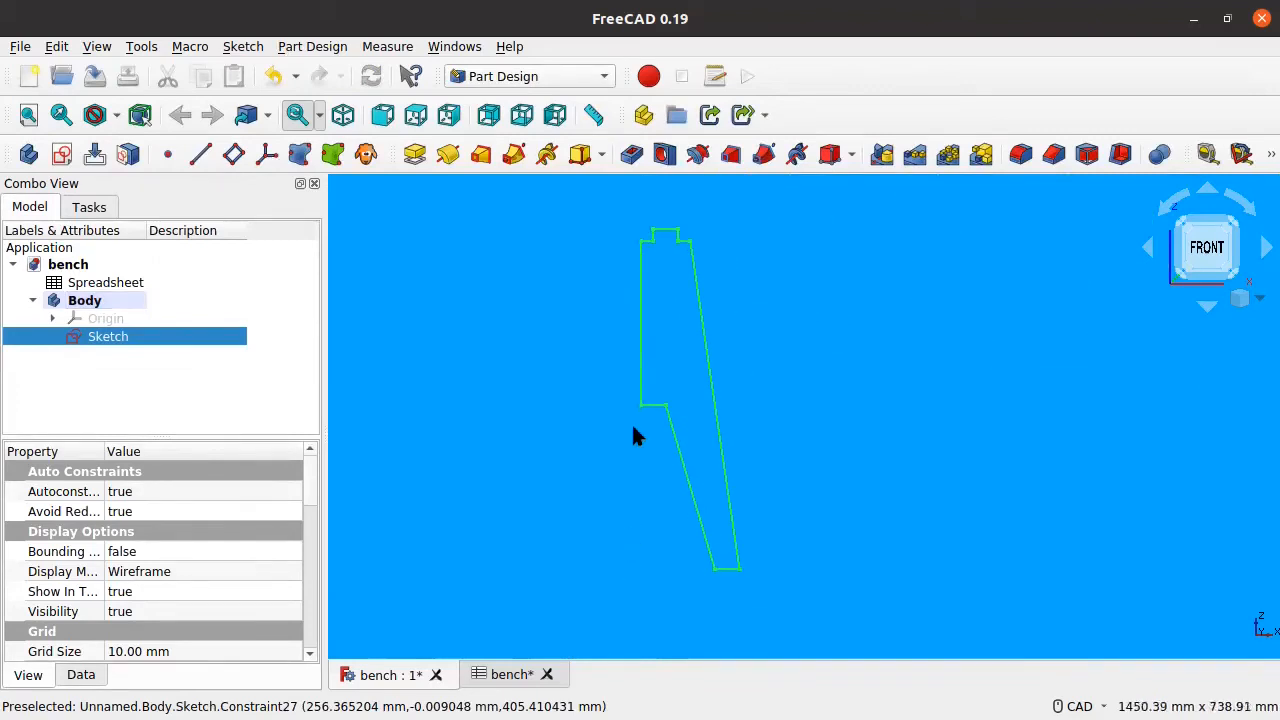
click(414, 155)
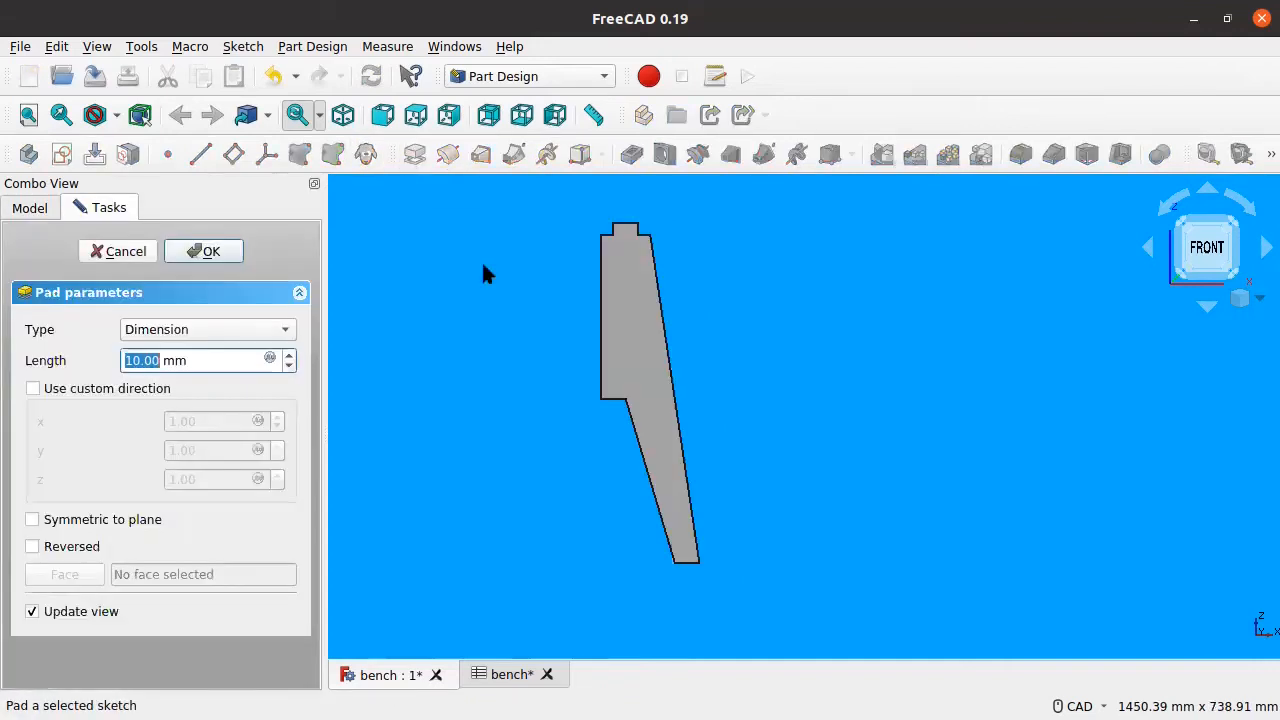
middle_drag(547, 324, 577, 405)
scroll(577, 405, up, 3)
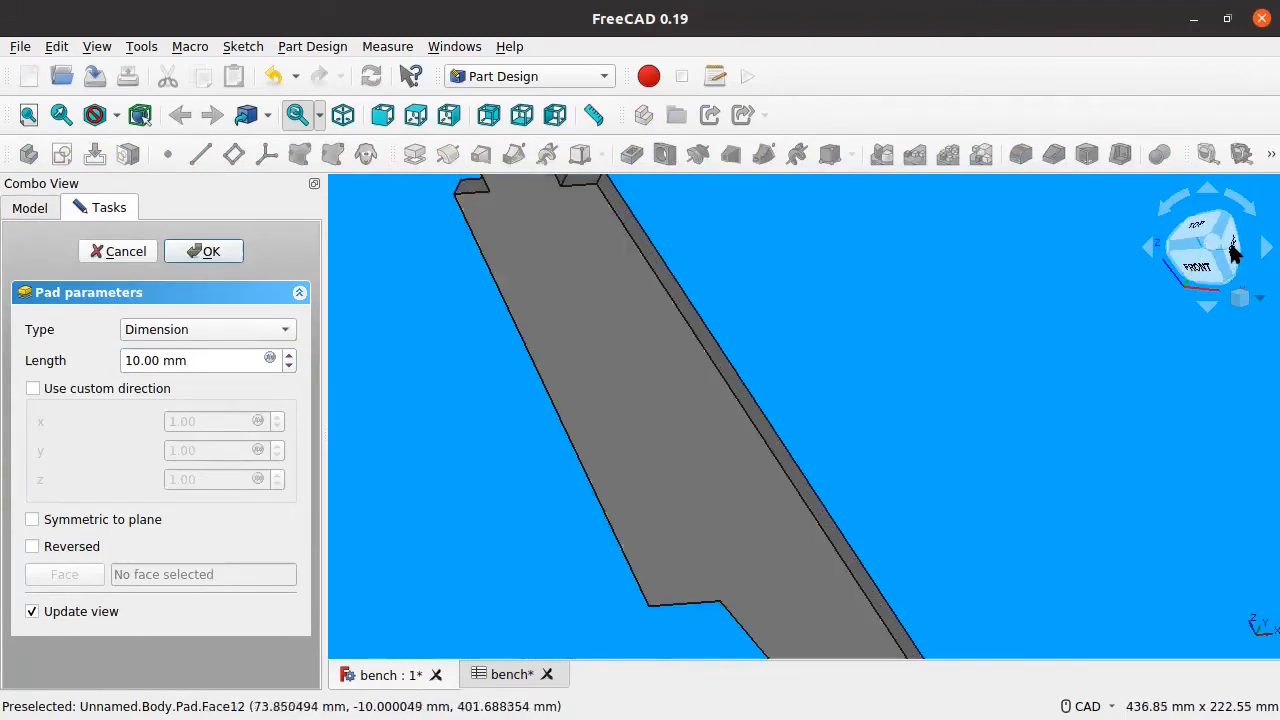
click(1238, 262)
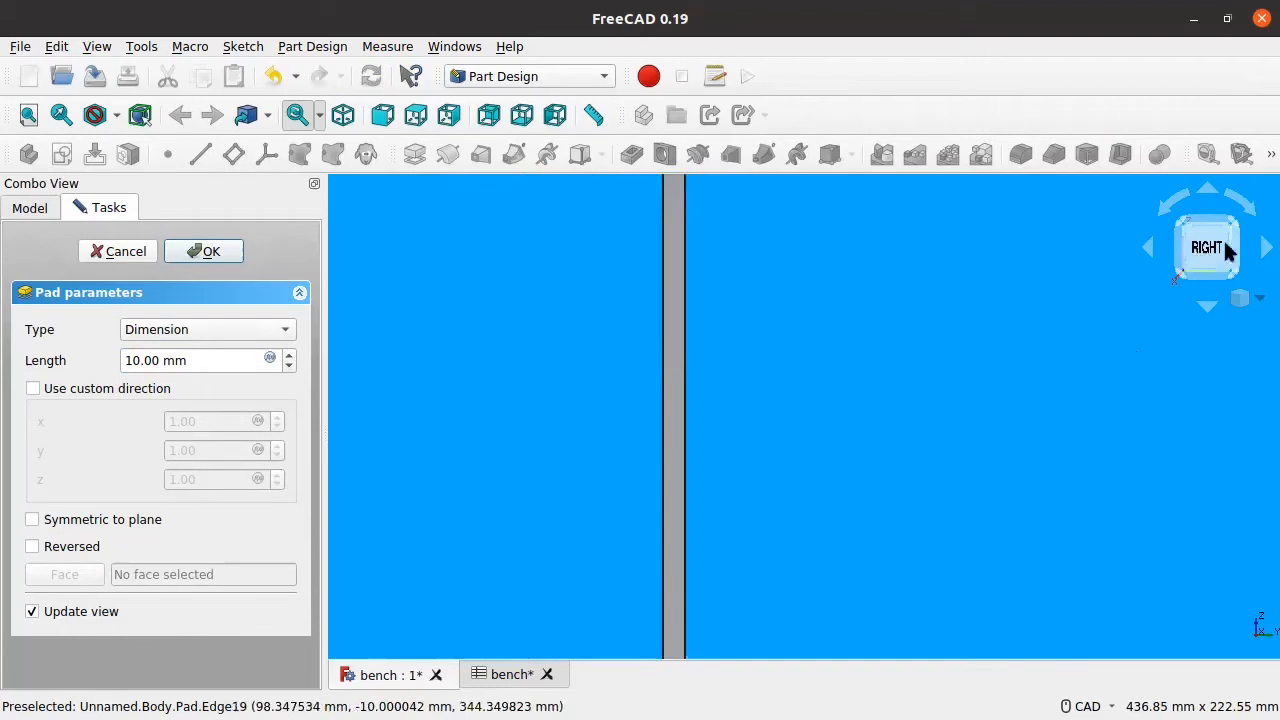
scroll(815, 356, down, 3)
scroll(806, 350, down, 1)
scroll(803, 350, up, 2)
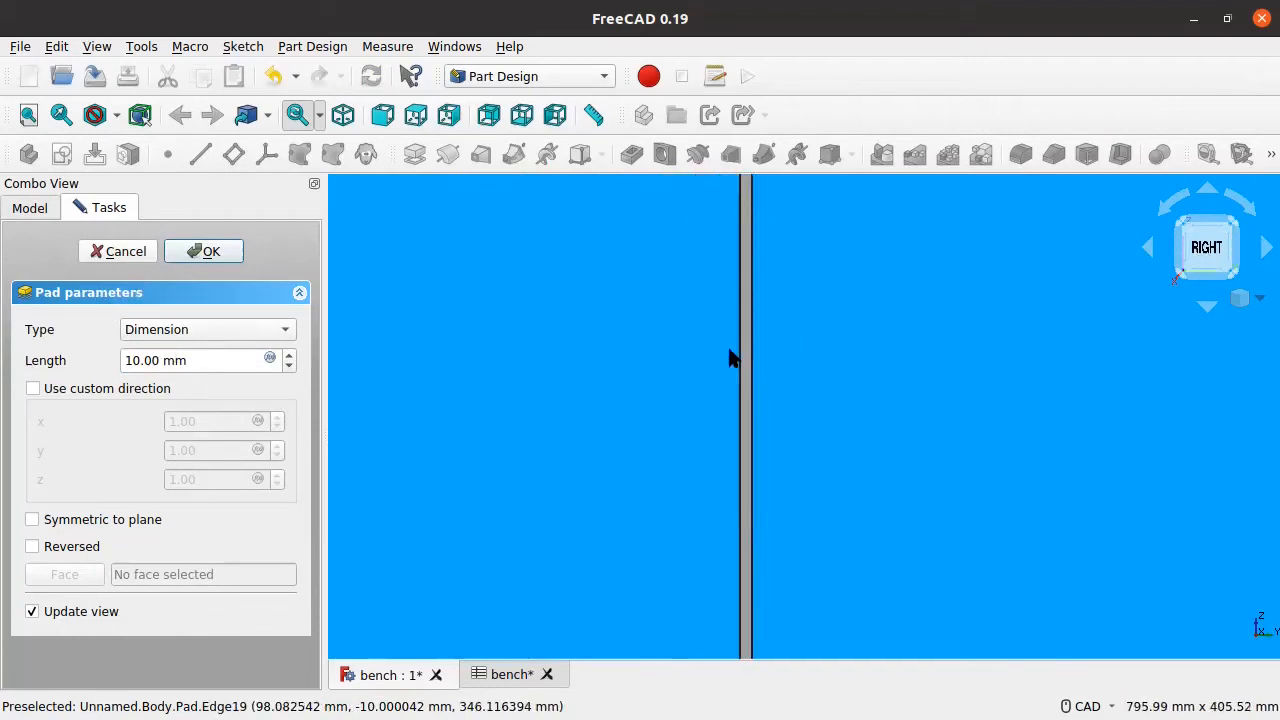
click(137, 251)
Show the body's origin planes and axes in the side view of the leg sketch.
click(110, 320)
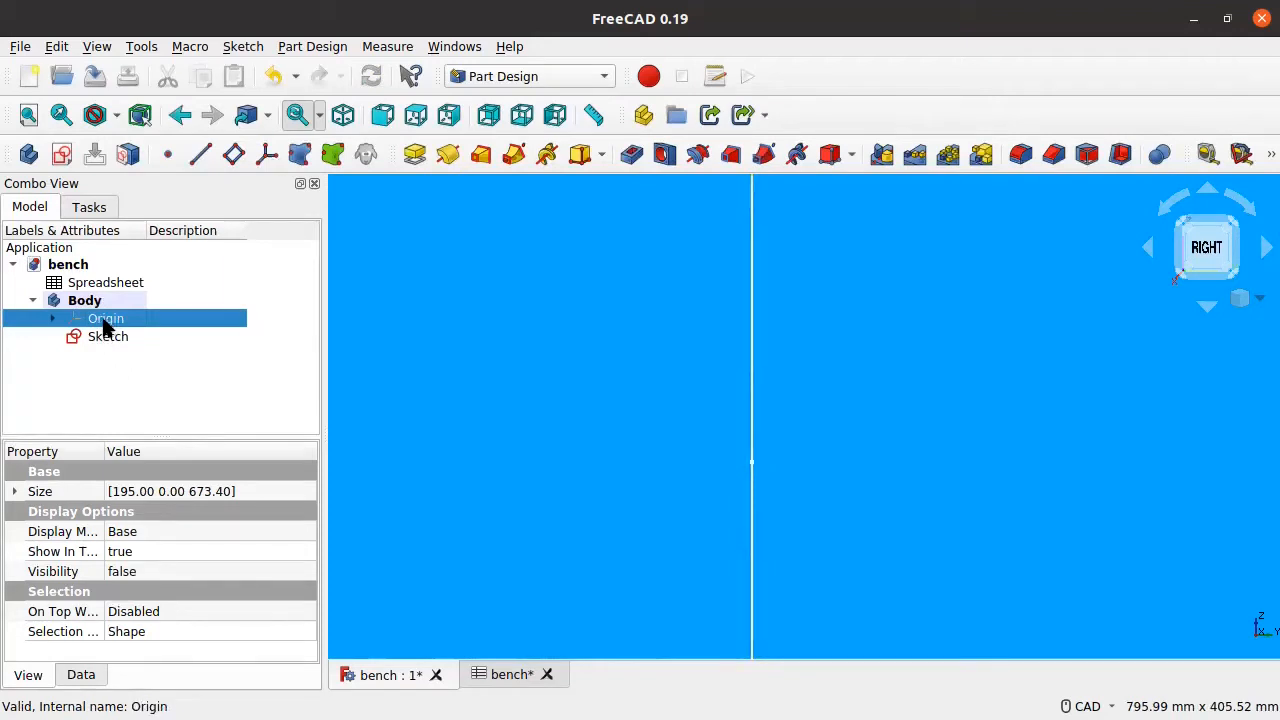
key(space)
scroll(767, 436, down, 5)
middle_drag(767, 436, 711, 372)
key(space)
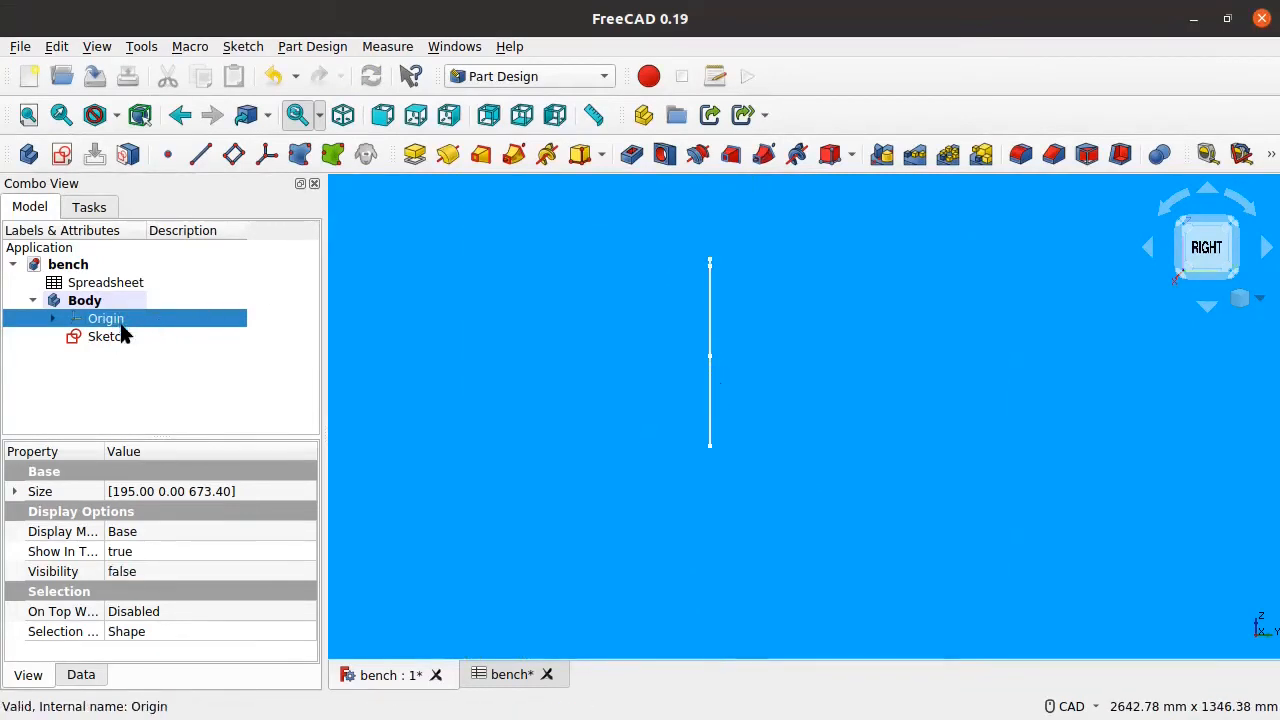
key(space)
key(space)
key(space)
scroll(709, 500, up, 3)
scroll(707, 497, down, 1)
scroll(705, 484, down, 2)
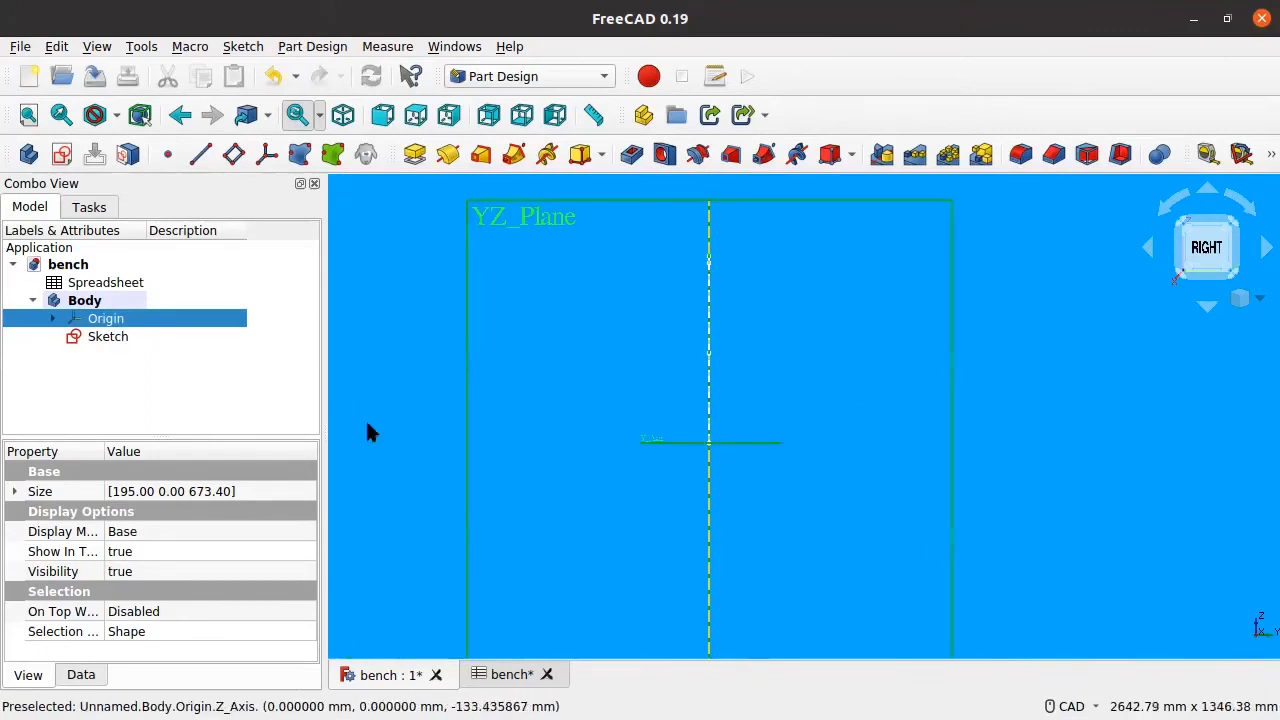
Pad the leg sketch with a length of 23 mm, symmetric to the sketch plane.
click(104, 337)
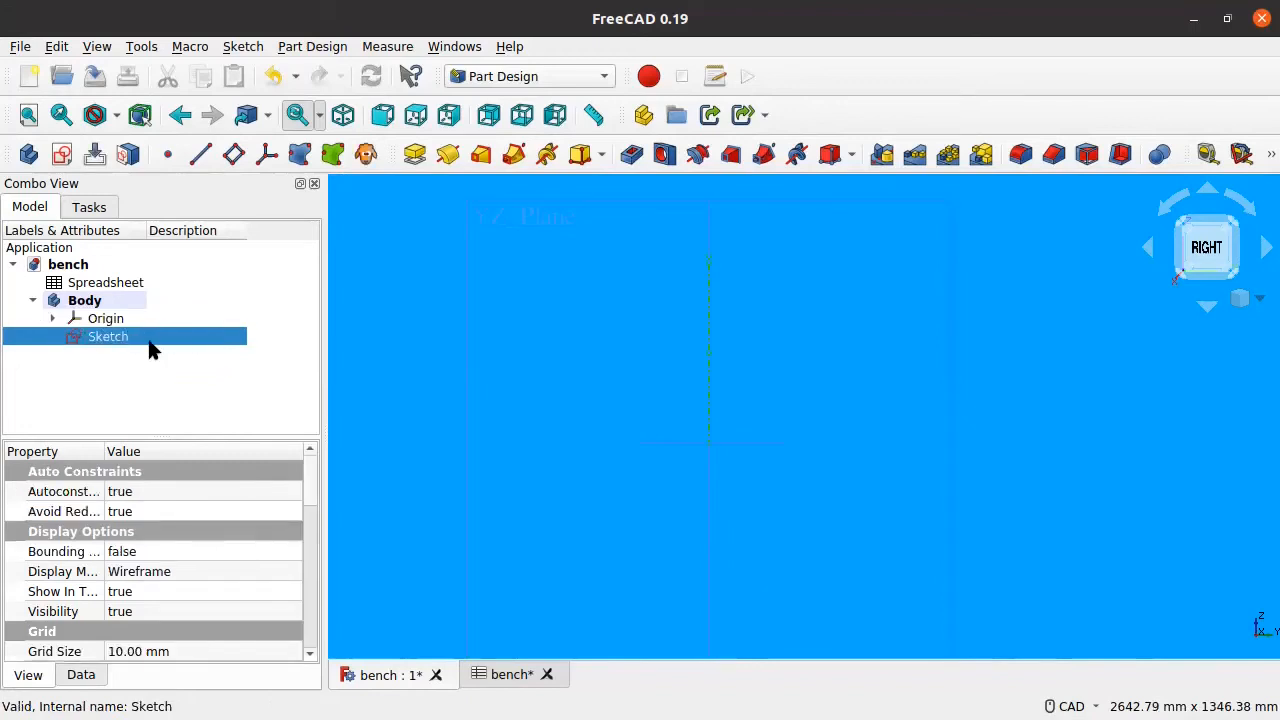
click(411, 154)
scroll(568, 425, up, 7)
scroll(550, 438, down, 3)
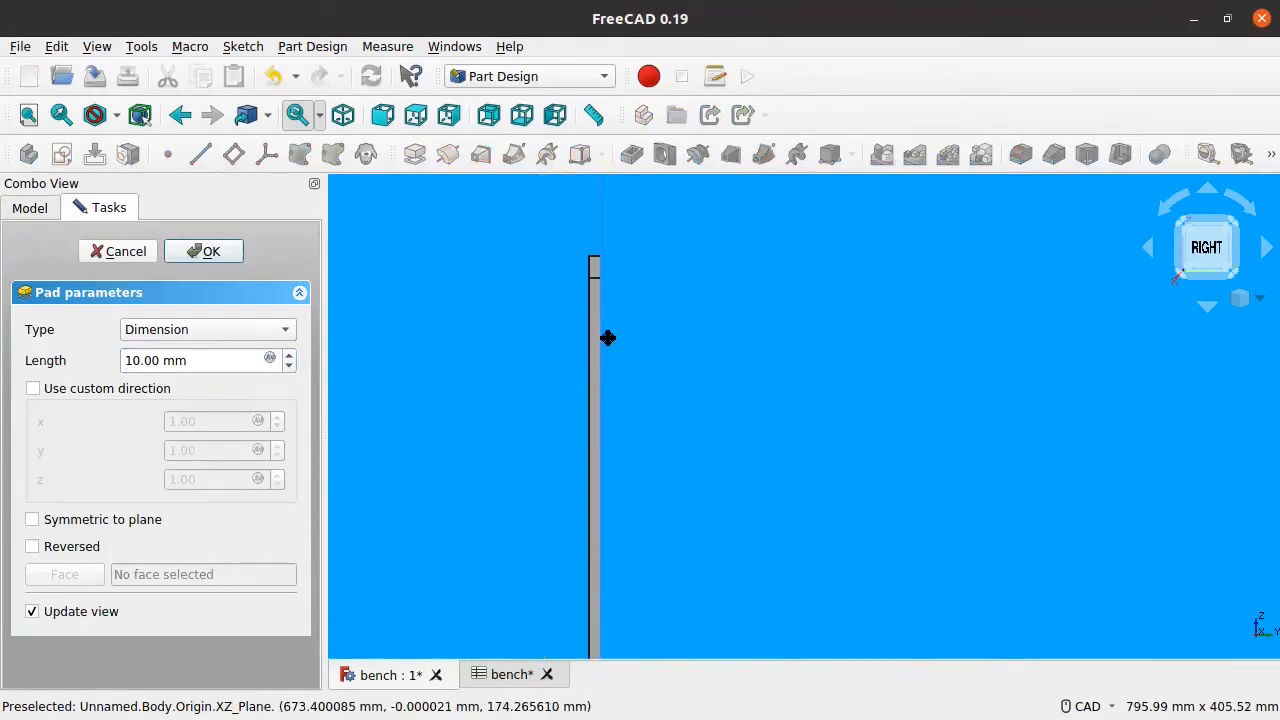
scroll(590, 262, up, 5)
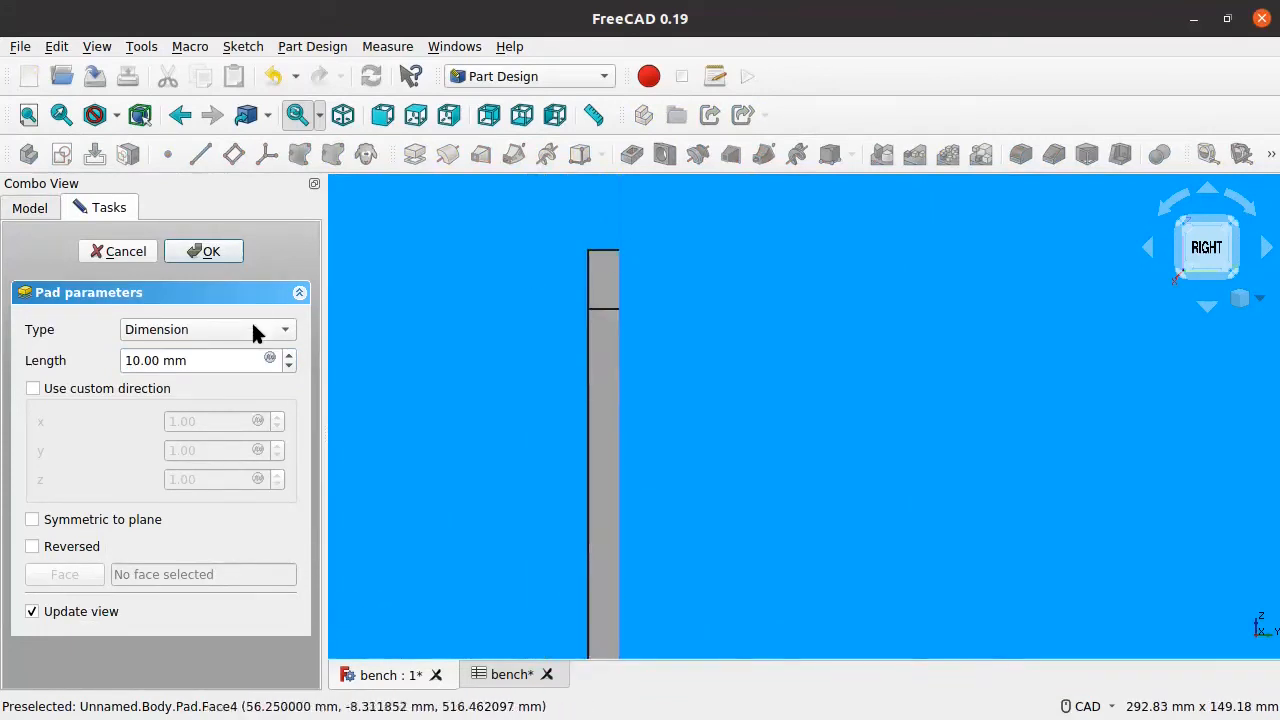
scroll(283, 362, up, 8)
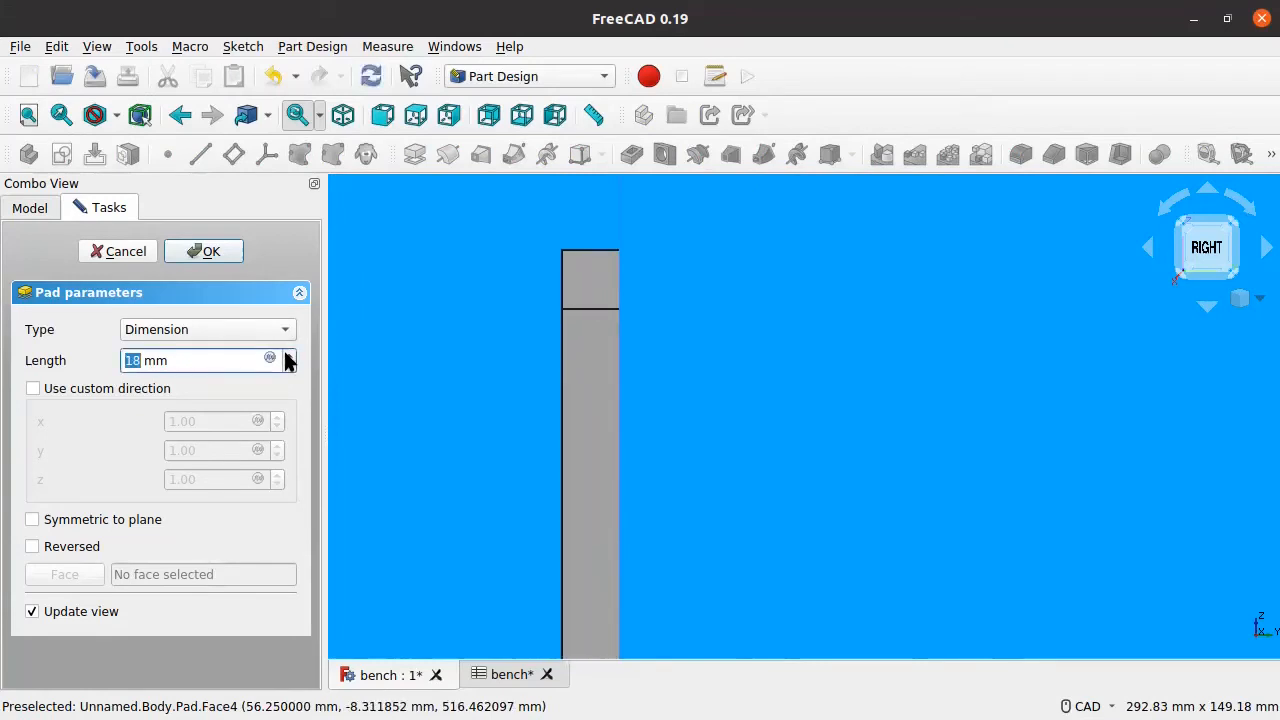
scroll(287, 361, up, 5)
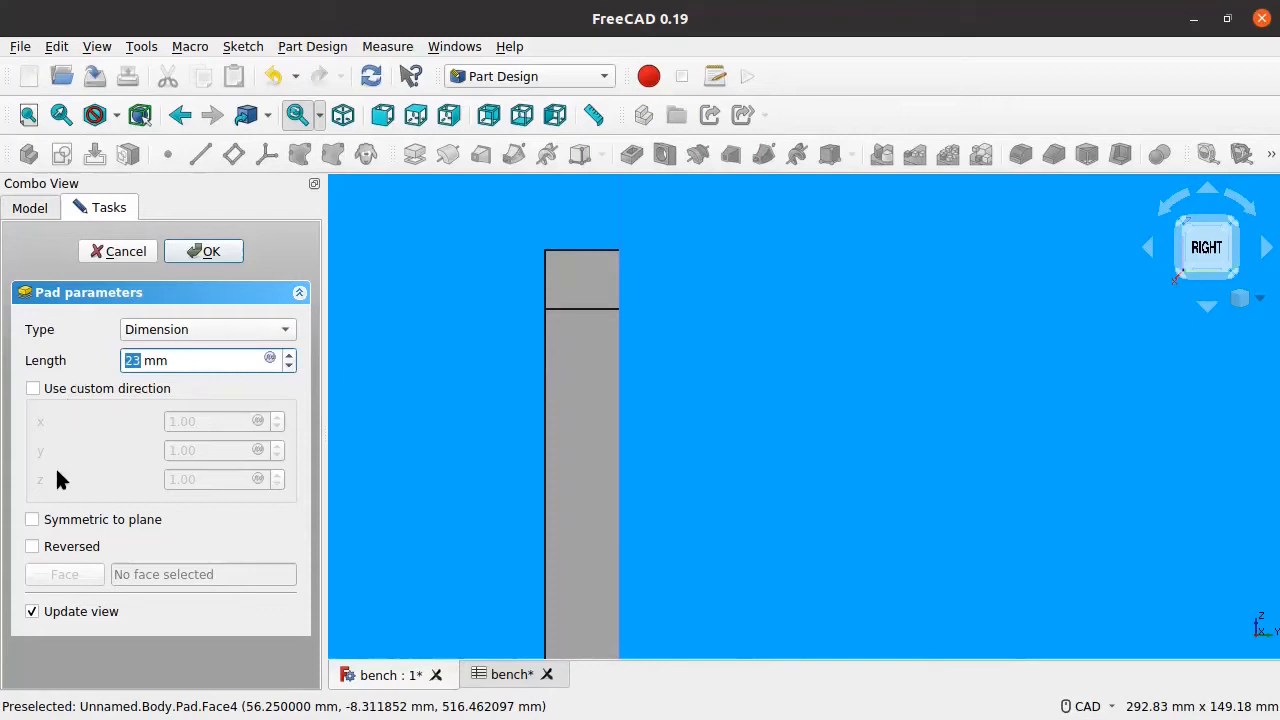
click(32, 521)
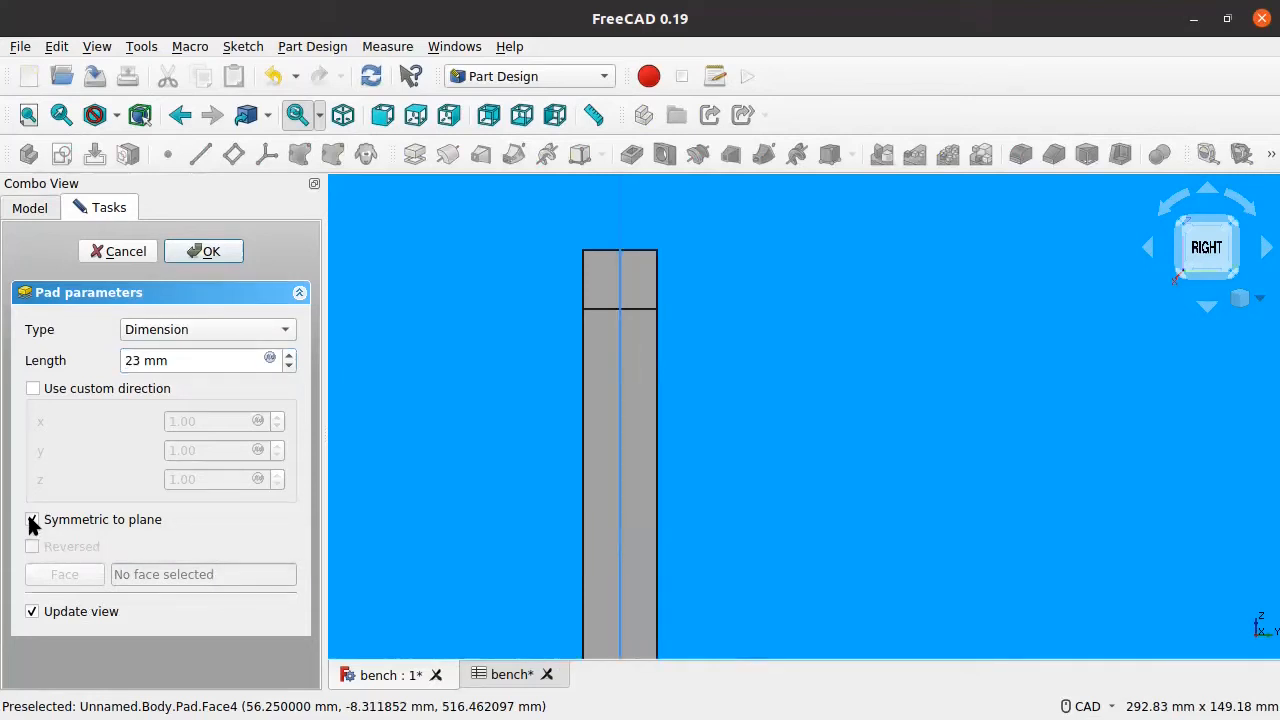
Set the pad length to the formula Spreadsheet.MaterialThickness and accept the pad.
click(269, 358)
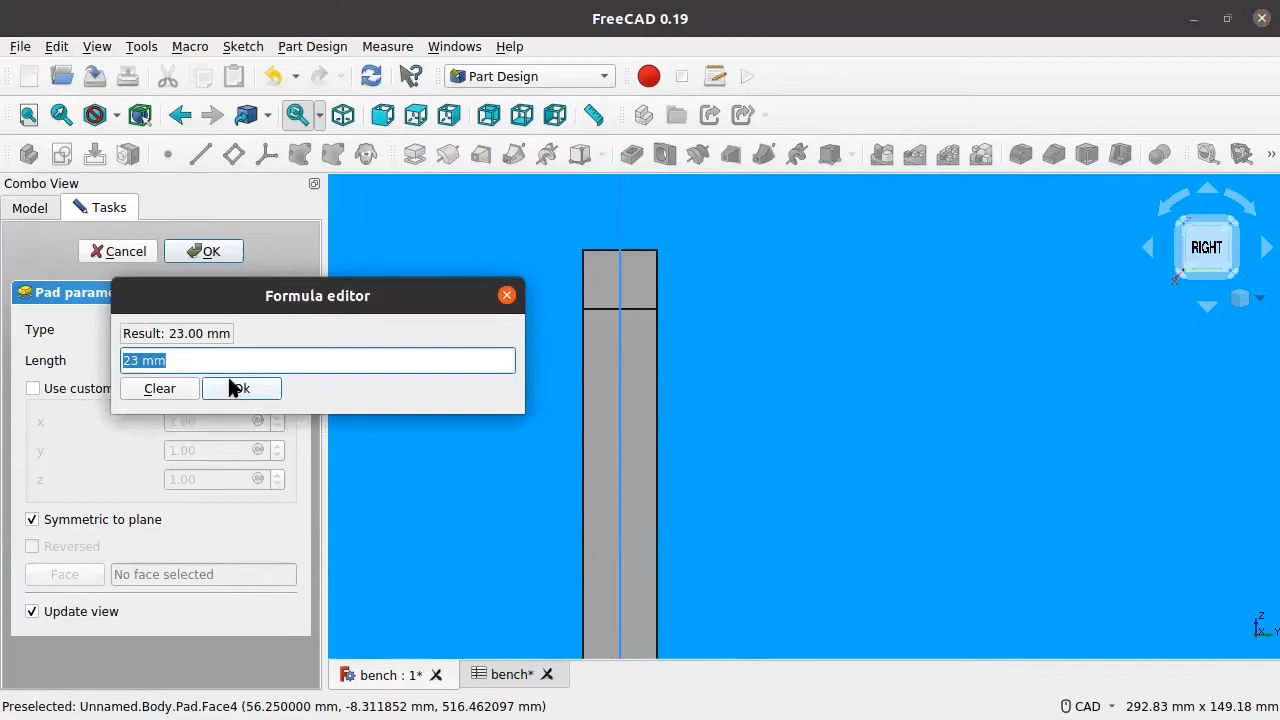
text(Spreadsheet.MaterialThickness)
click(235, 388)
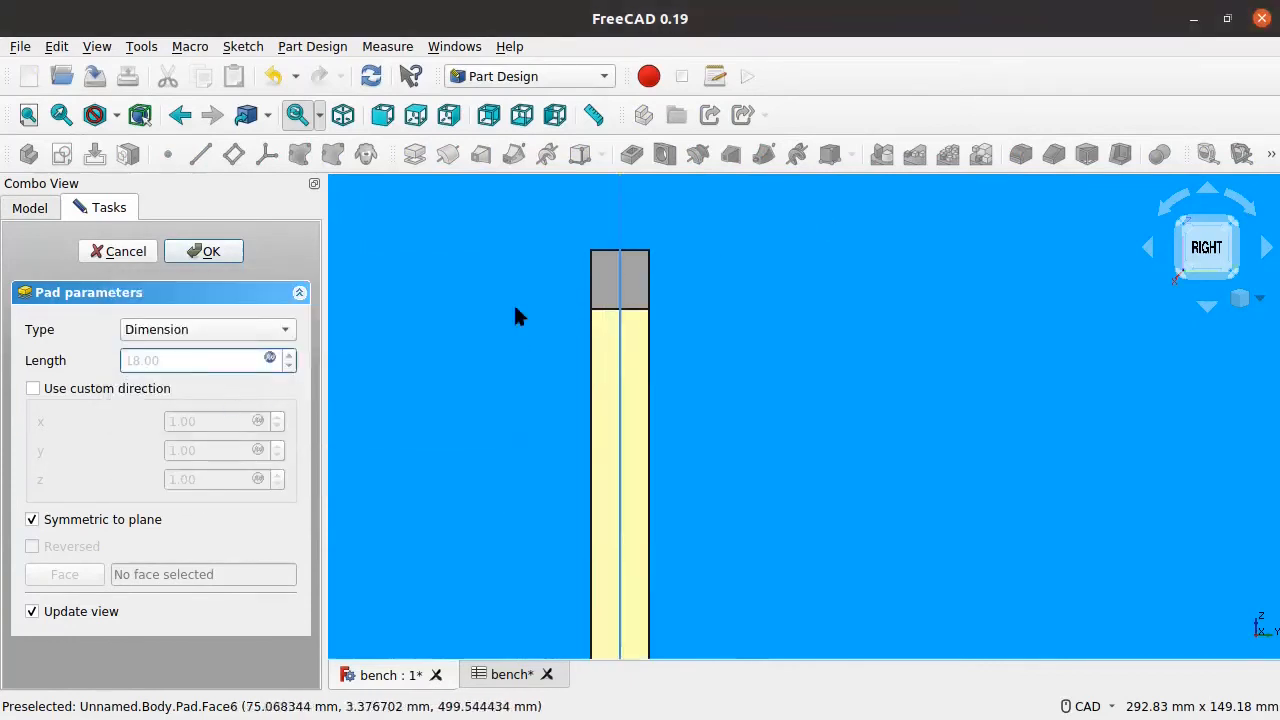
click(203, 253)
Examine the padded leg from an angled view against the origin planes.
middle_drag(535, 430, 672, 330)
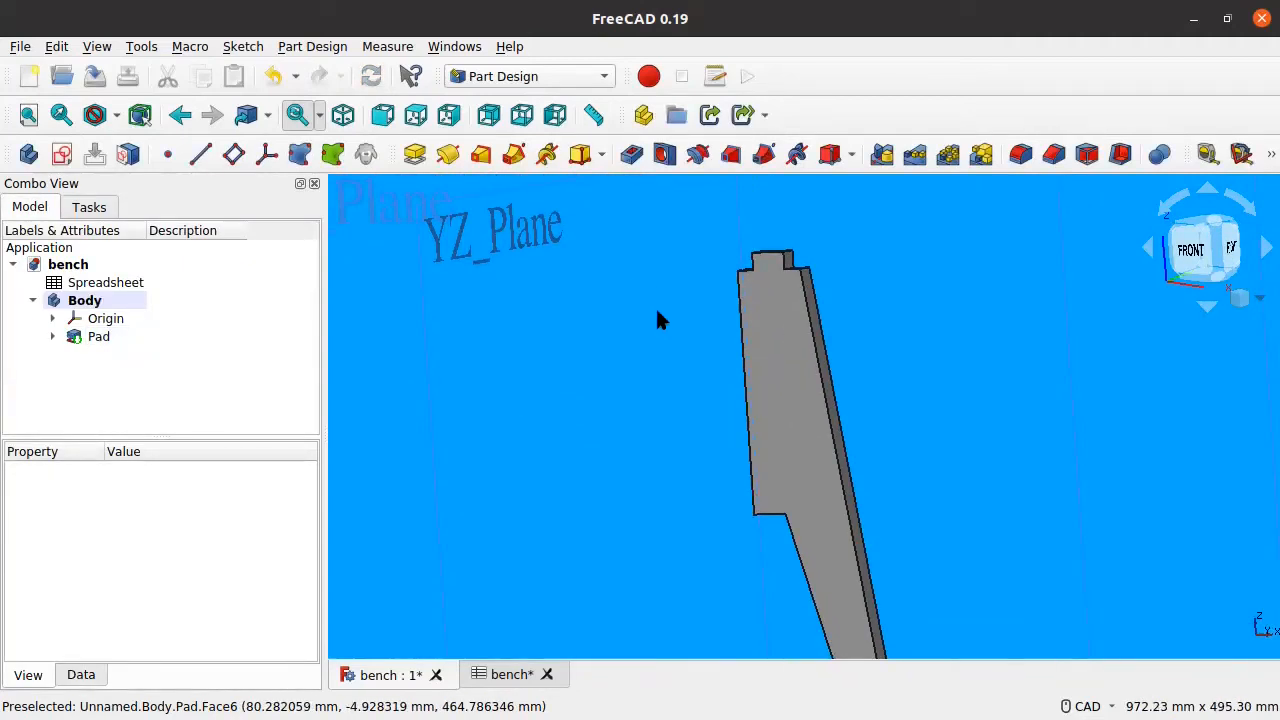
scroll(657, 318, down, 5)
scroll(871, 380, up, 2)
scroll(760, 345, up, 1)
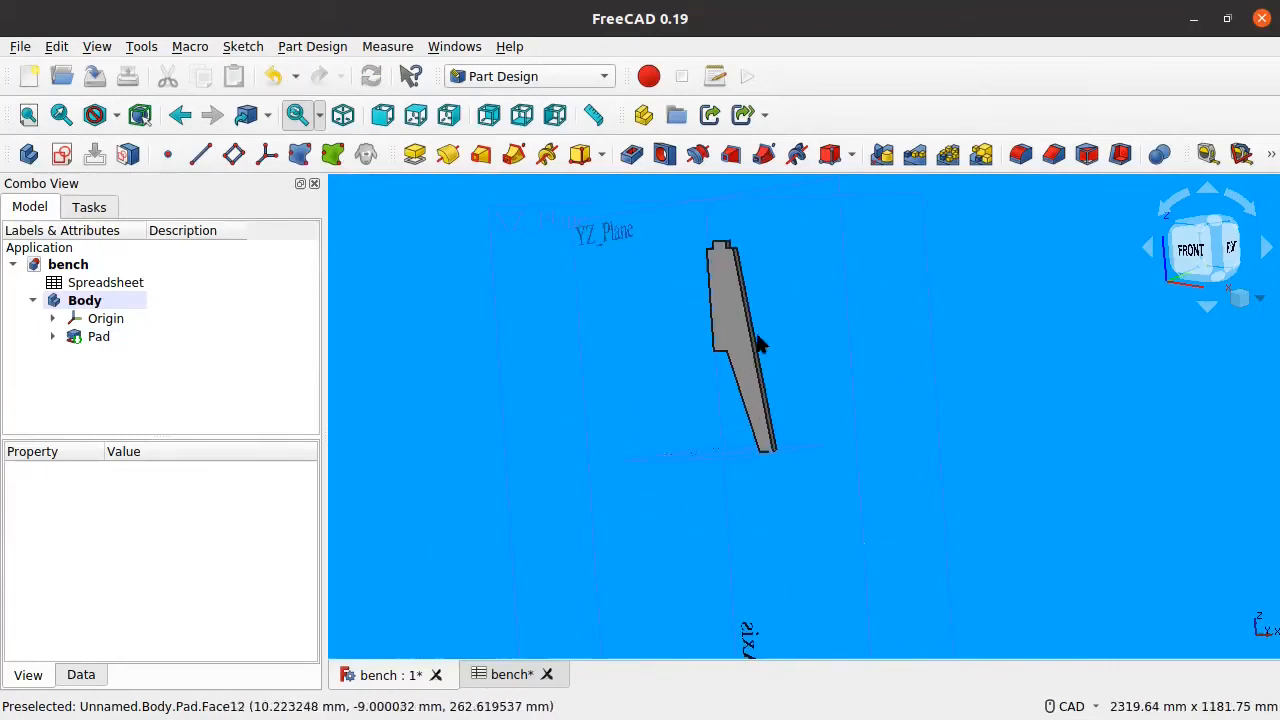
middle_drag(707, 312, 730, 371)
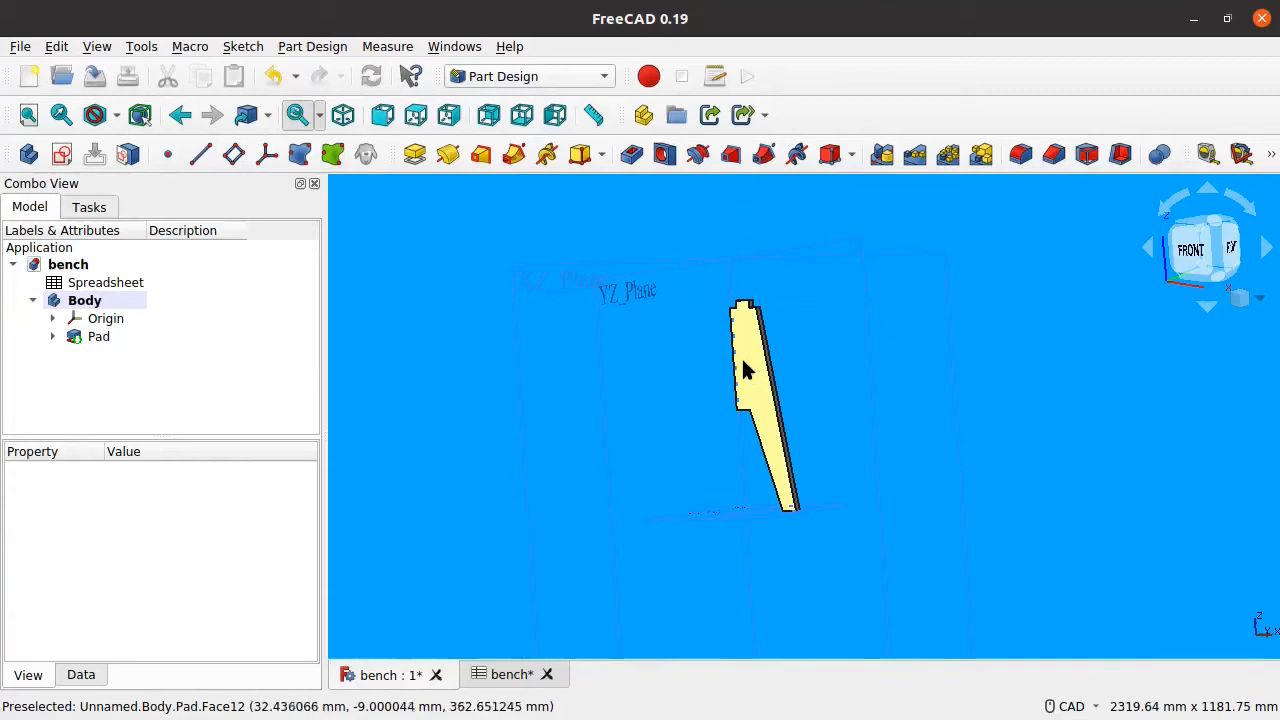
scroll(740, 357, up, 2)
scroll(740, 357, down, 2)
scroll(740, 357, up, 1)
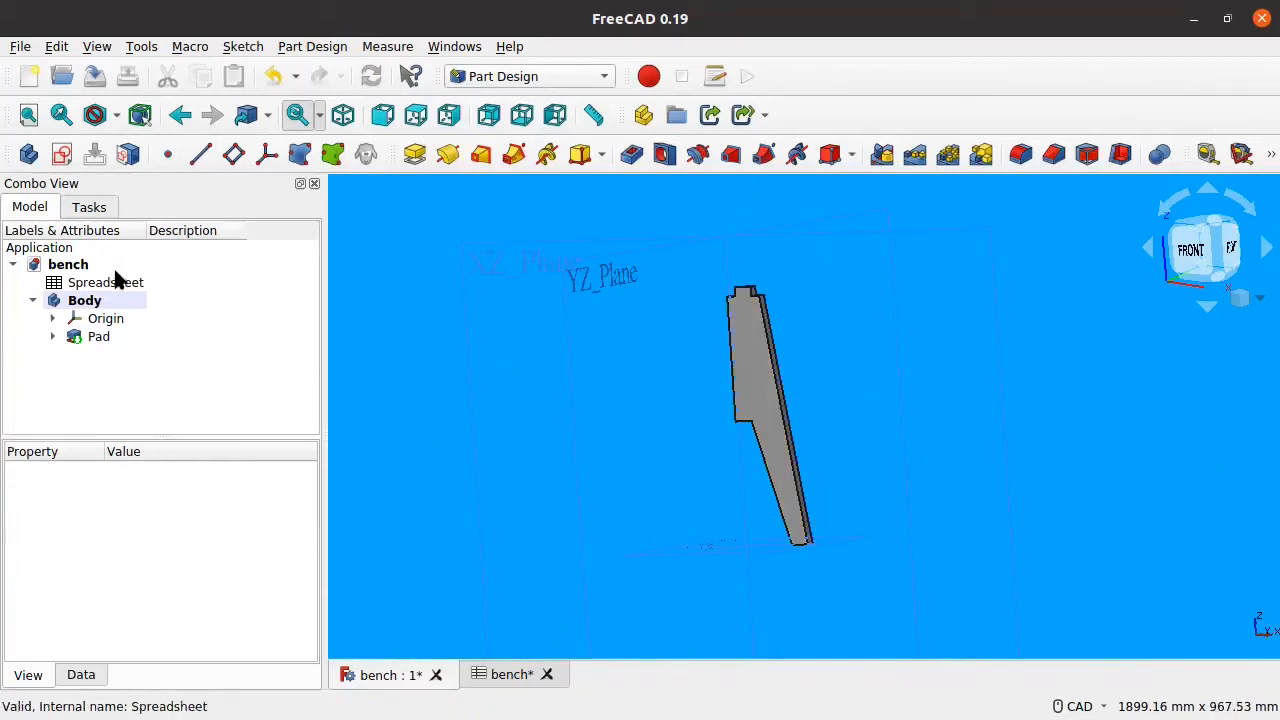
Hide the body's origin planes and axes so only the padded leg is displayed.
click(105, 322)
key(space)
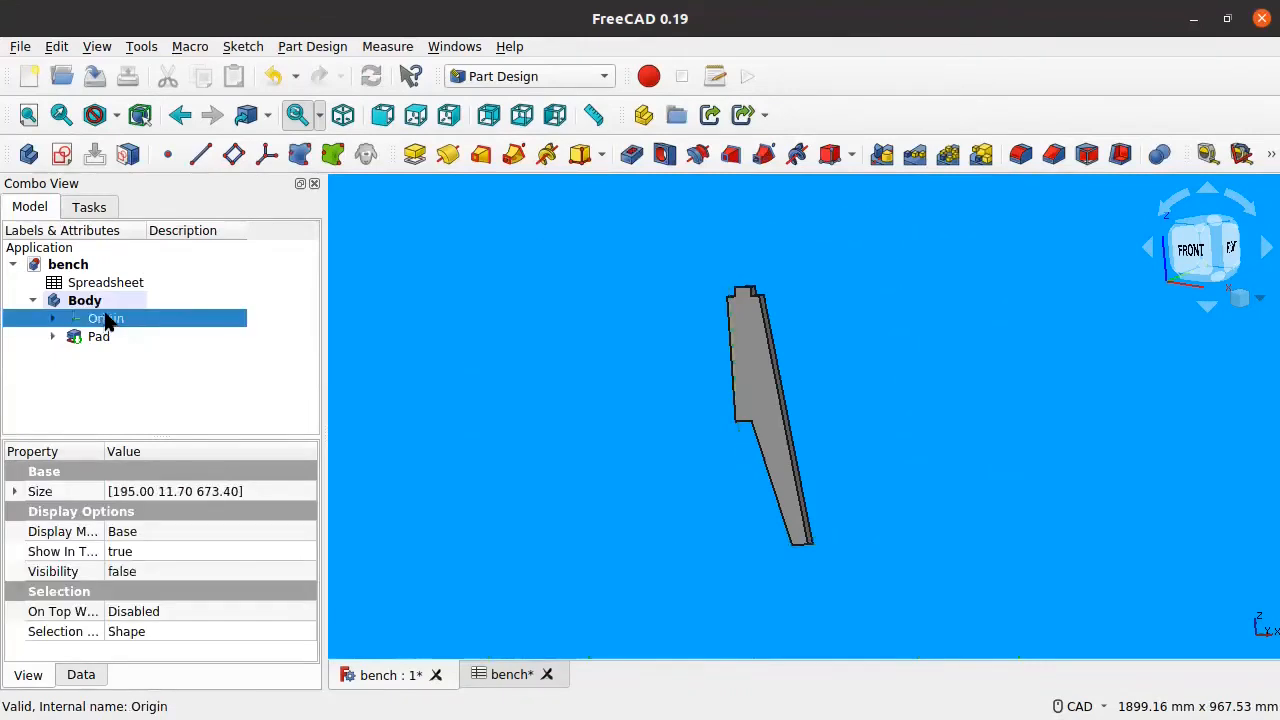
scroll(700, 395, up, 2)
scroll(707, 390, down, 5)
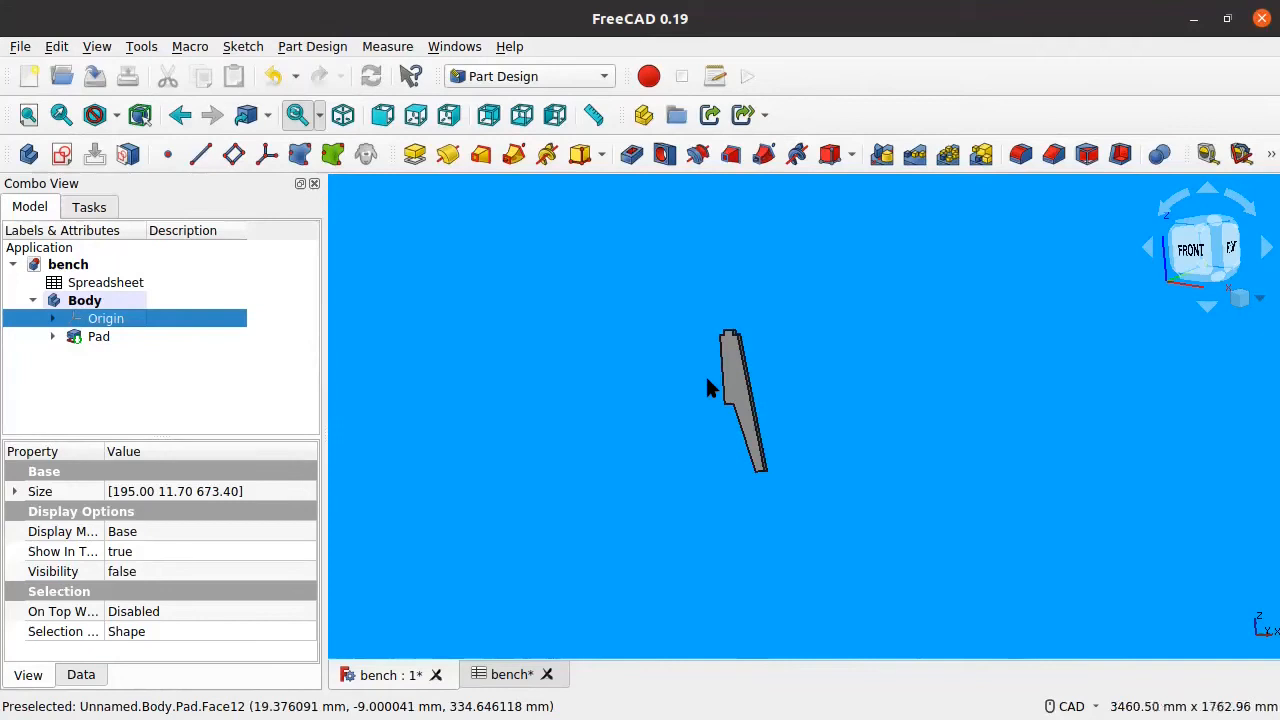
Mirror the leg pad about the vertical sketch axis to form the complete A-shaped leg.
scroll(708, 383, up, 6)
scroll(851, 338, down, 1)
middle_drag(756, 374, 837, 420)
middle_drag(824, 293, 889, 312)
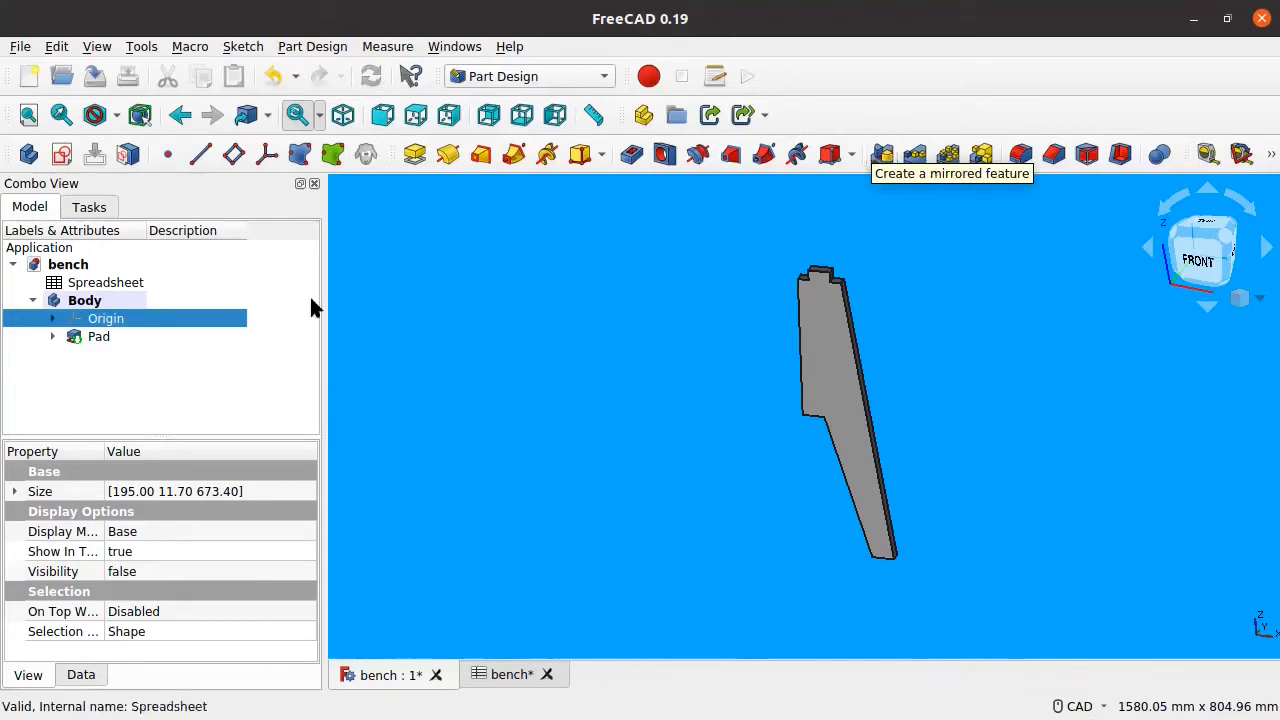
click(881, 154)
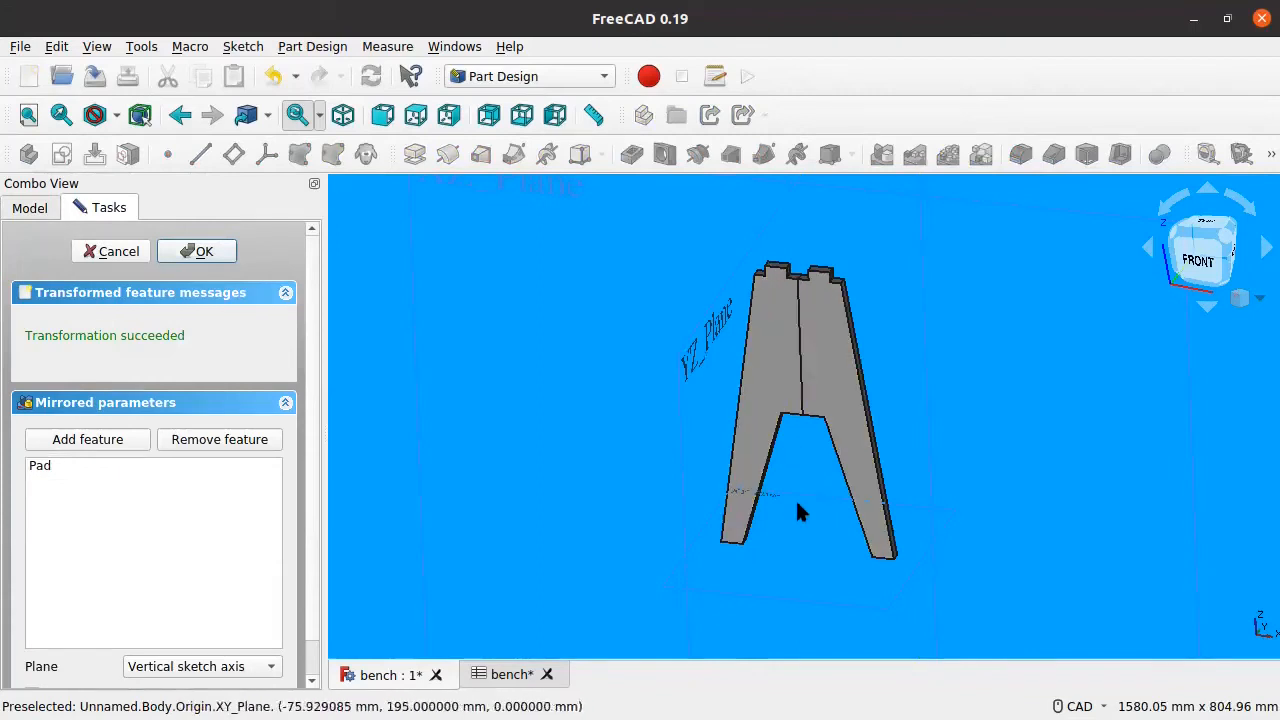
scroll(779, 364, up, 1)
scroll(779, 364, down, 2)
click(212, 252)
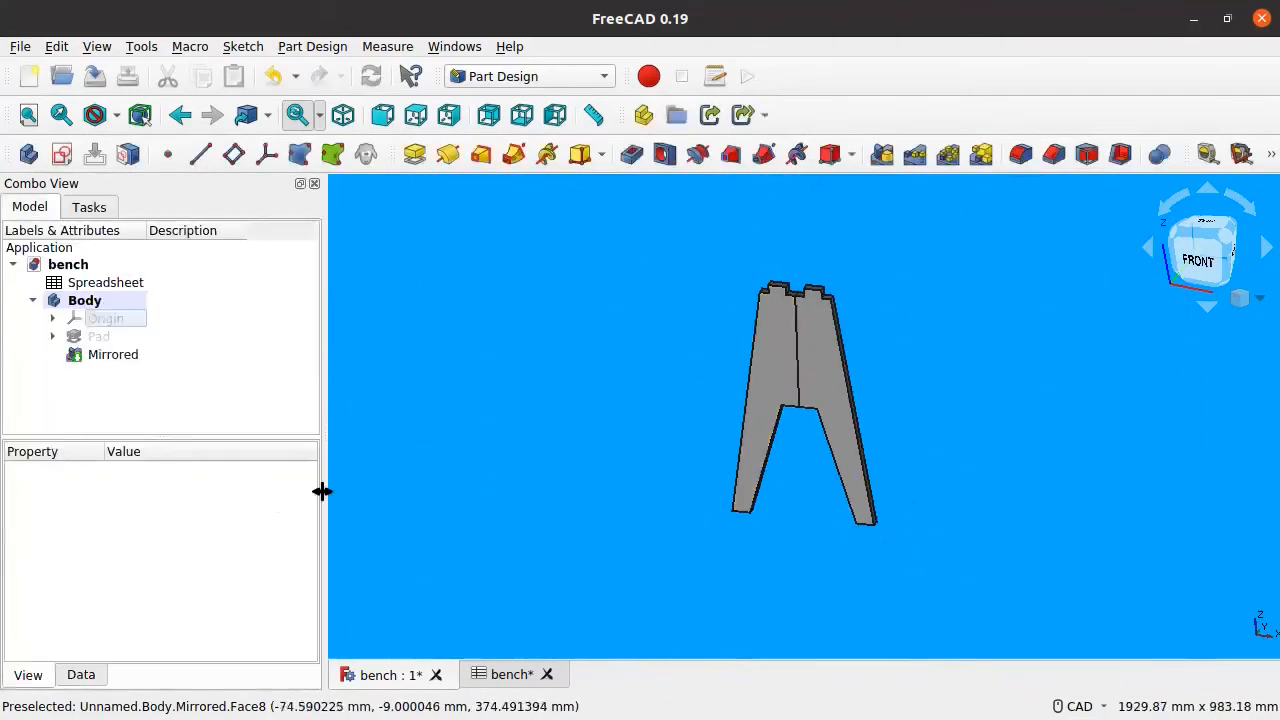
scroll(785, 350, up, 3)
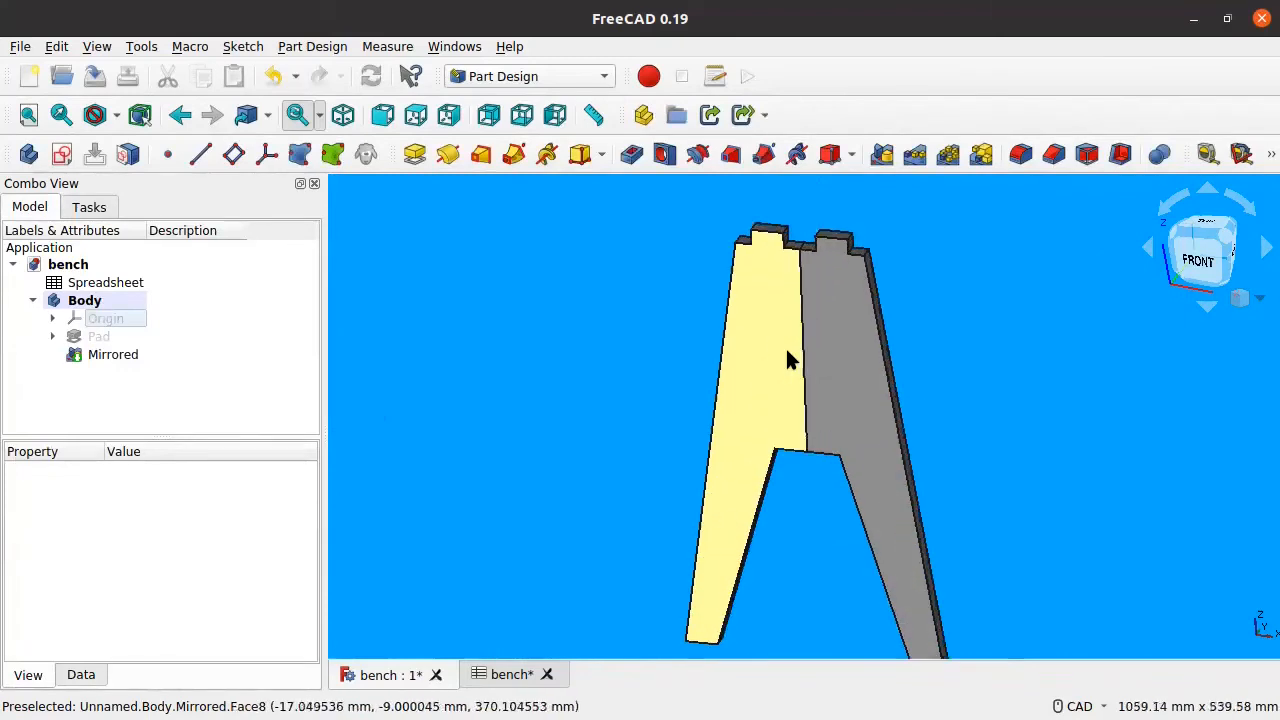
scroll(805, 355, down, 2)
scroll(760, 378, up, 1)
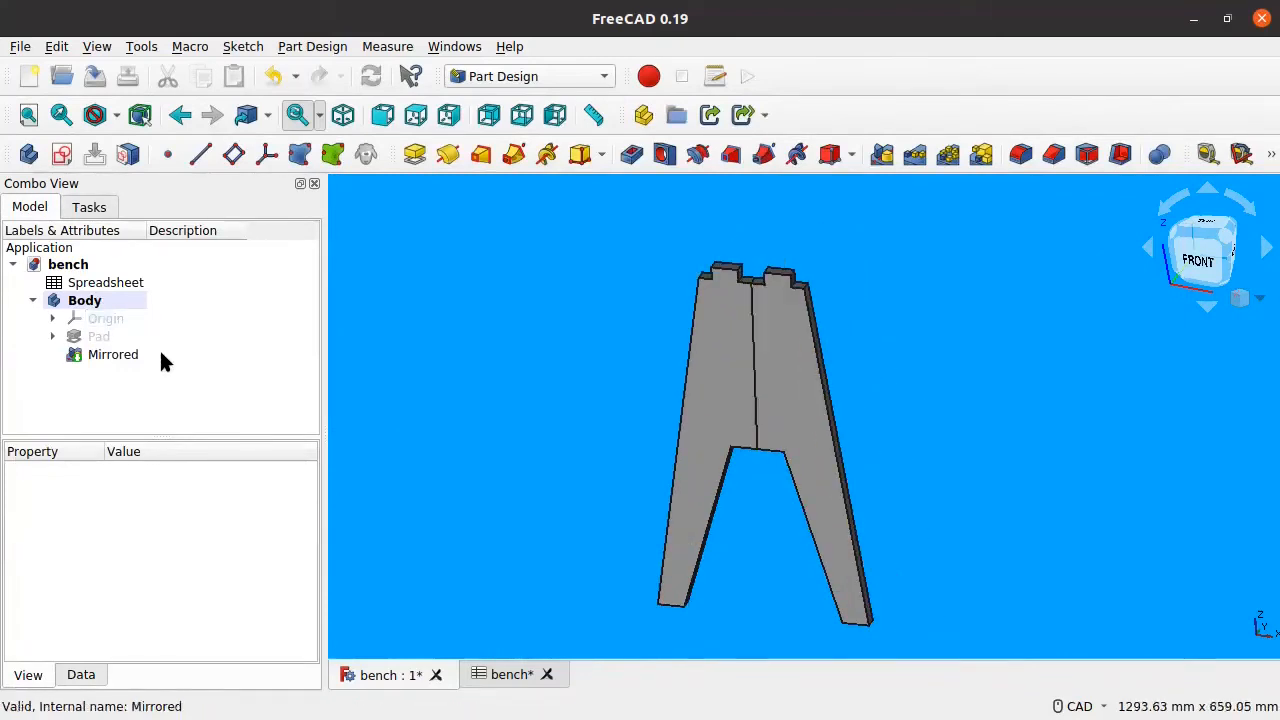
Open the sketch beneath the pad, examine the leg profile's vertical edge along the mirror axis, and close the sketch.
click(52, 336)
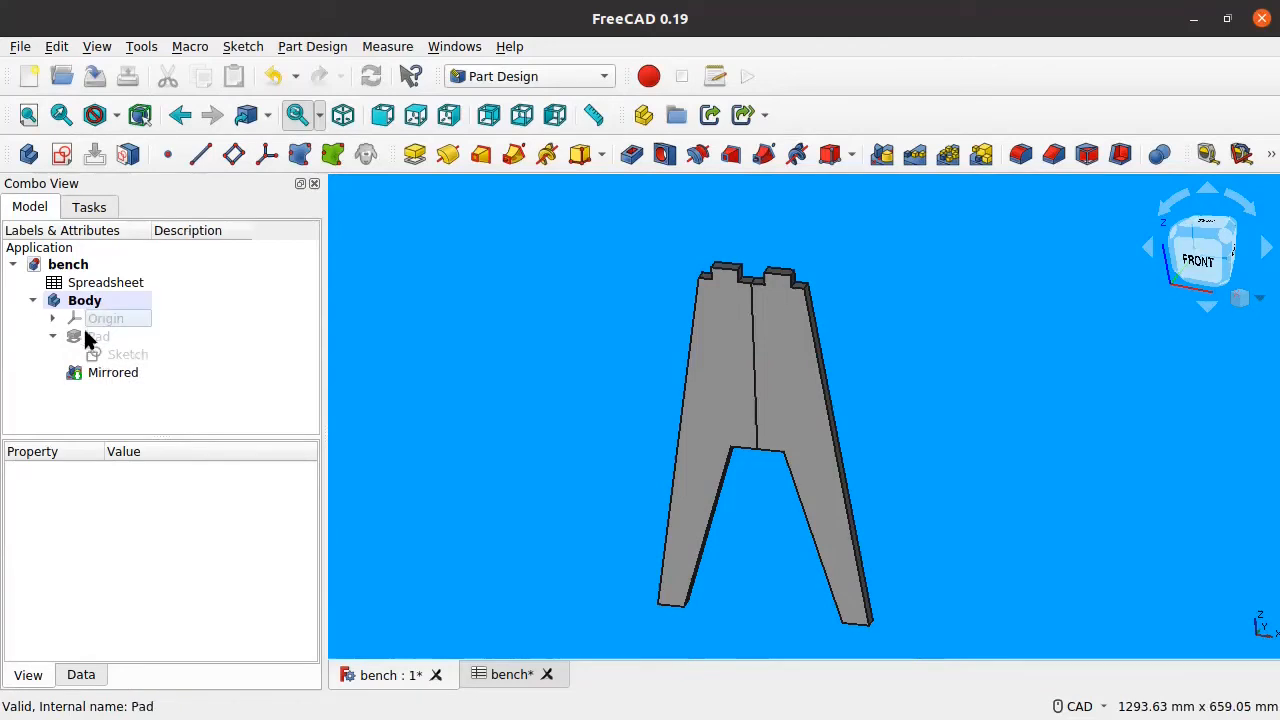
click(52, 336)
click(72, 355)
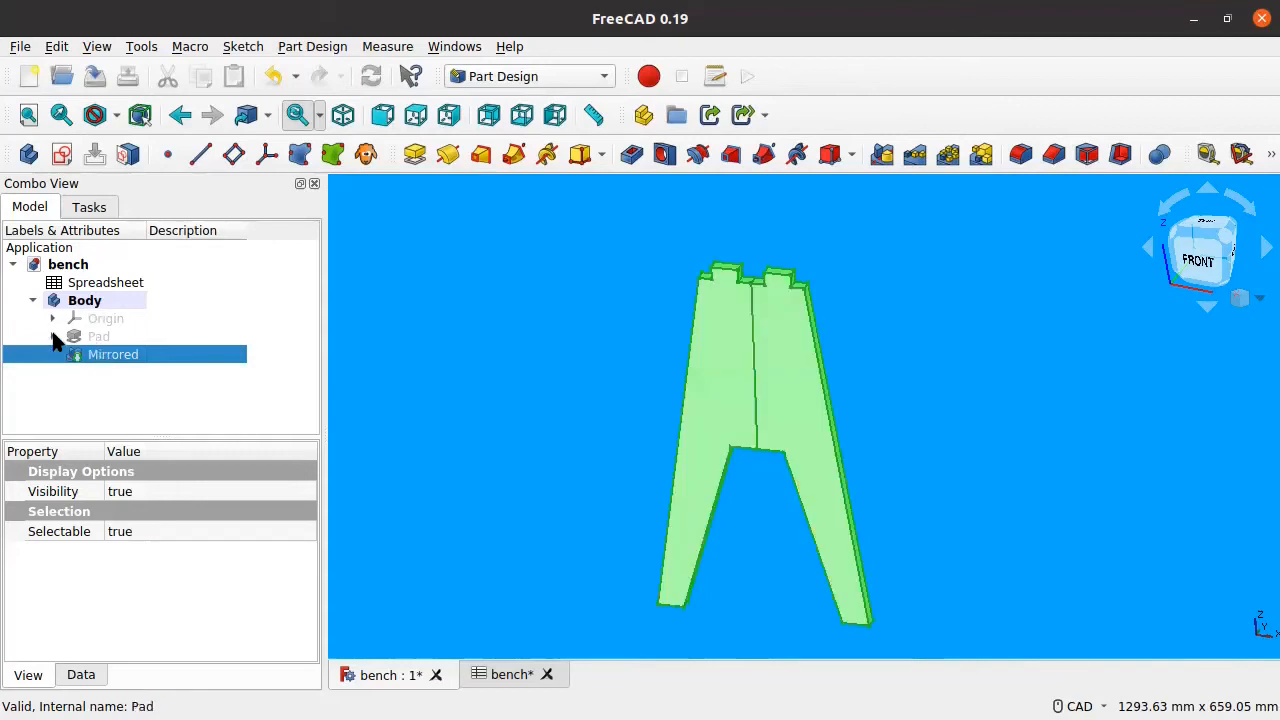
click(52, 336)
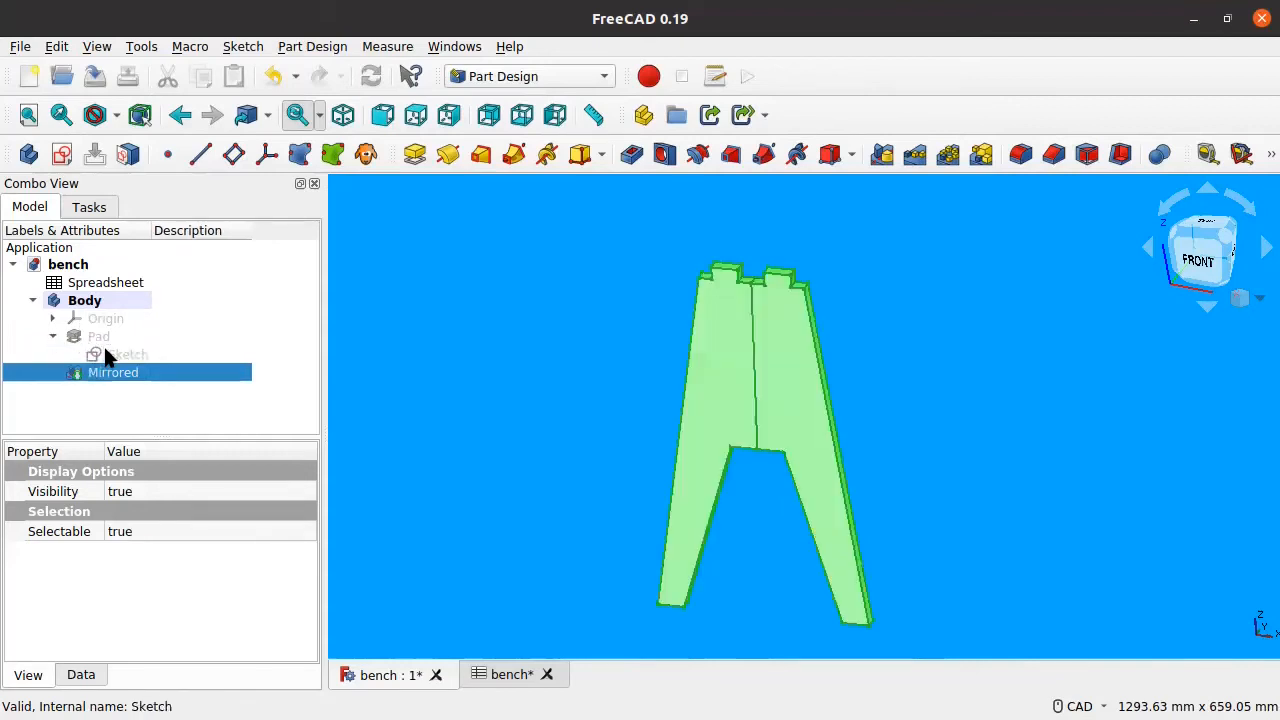
click(112, 357)
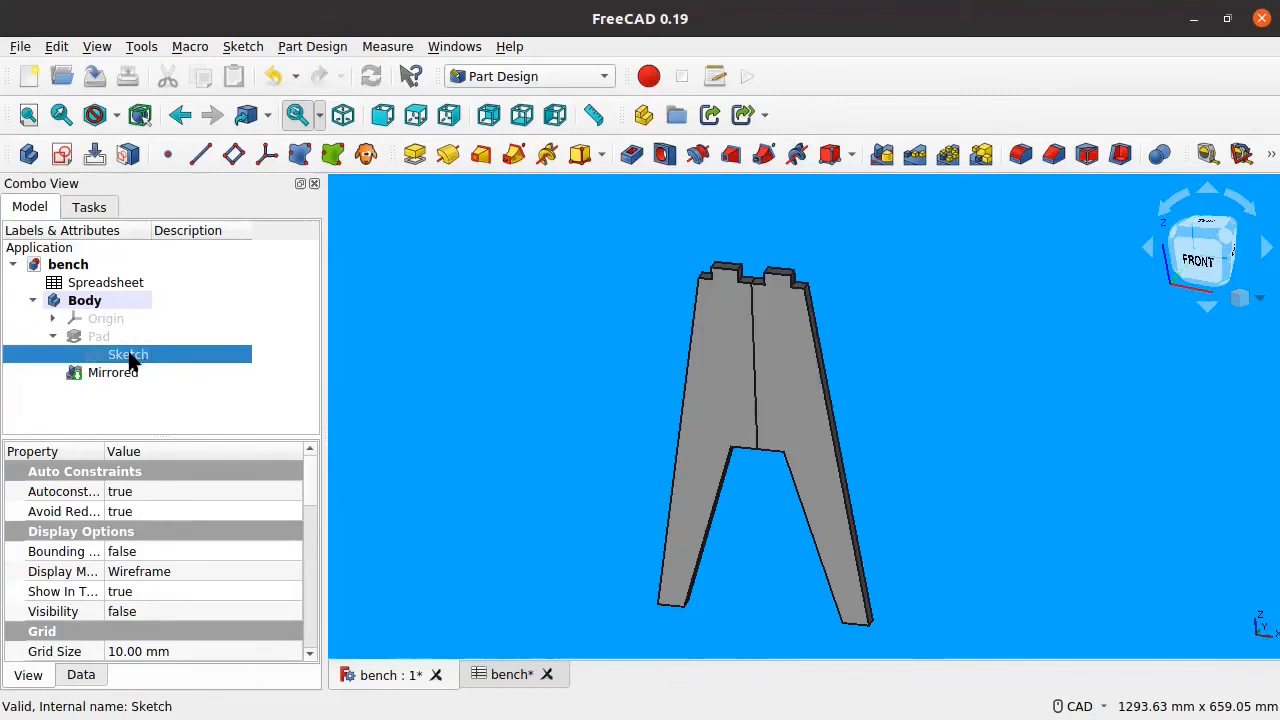
double_click(100, 362)
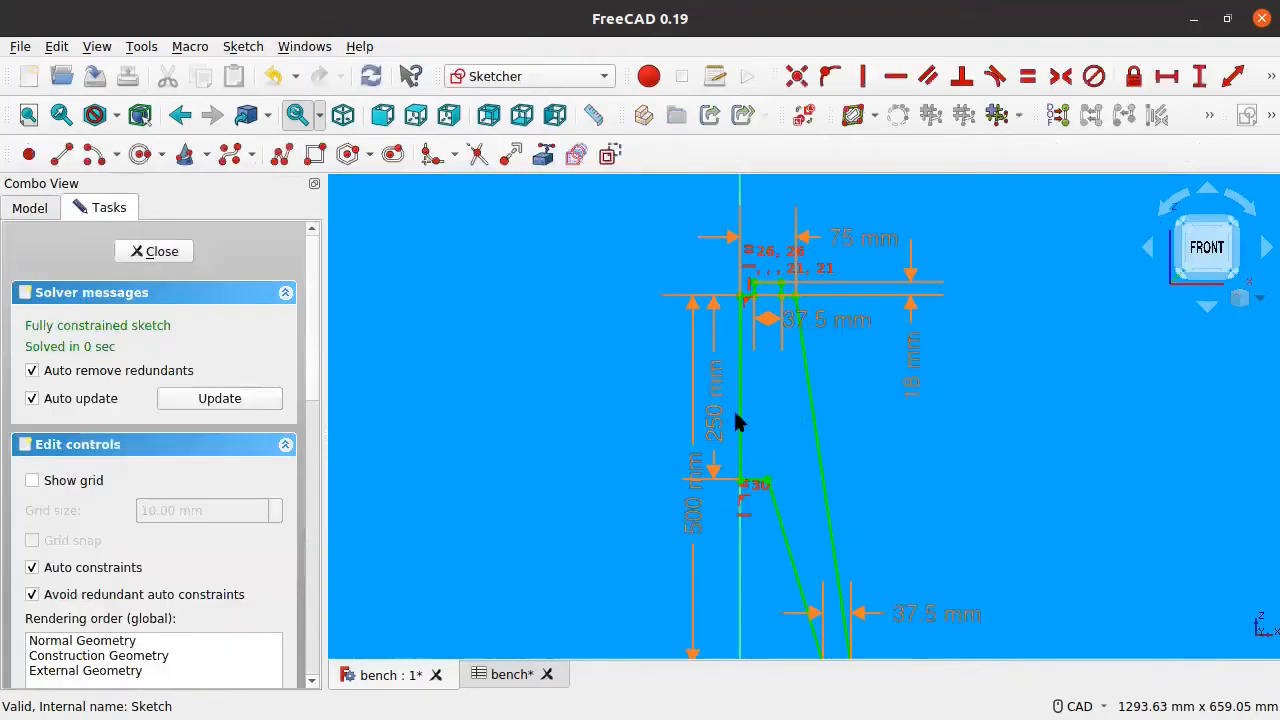
scroll(737, 378, down, 1)
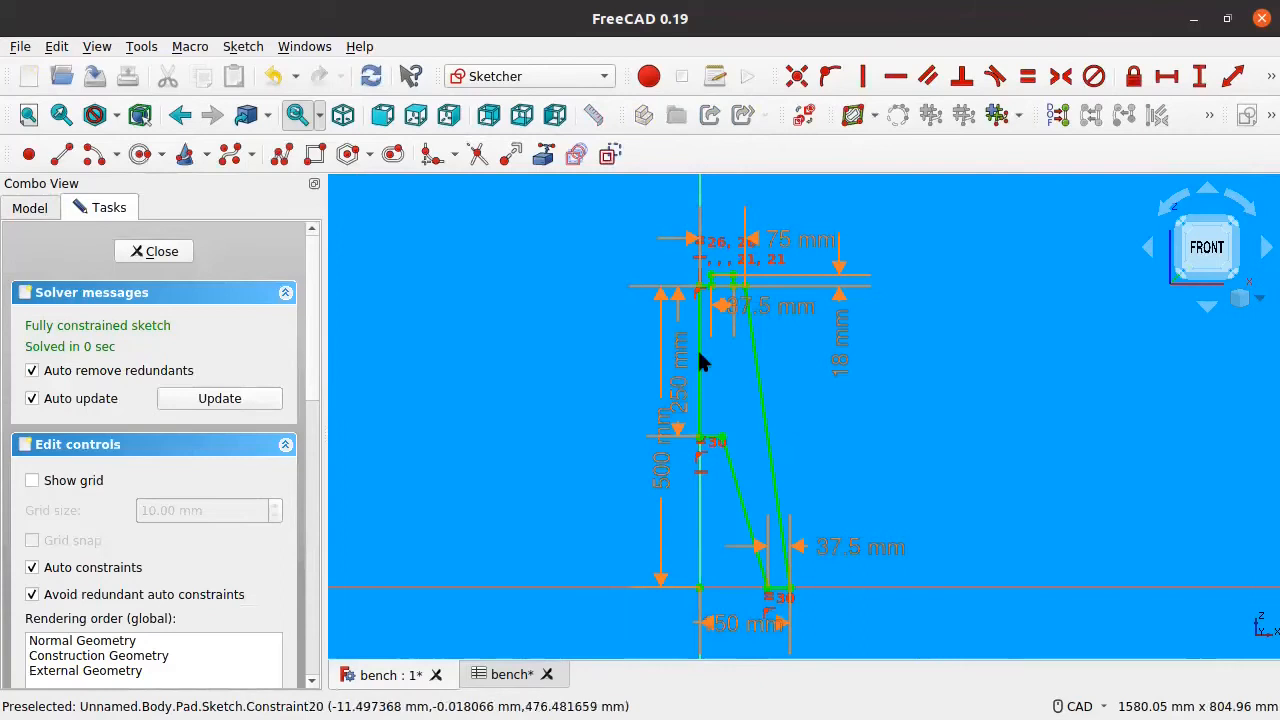
scroll(681, 520, down, 1)
scroll(617, 418, up, 2)
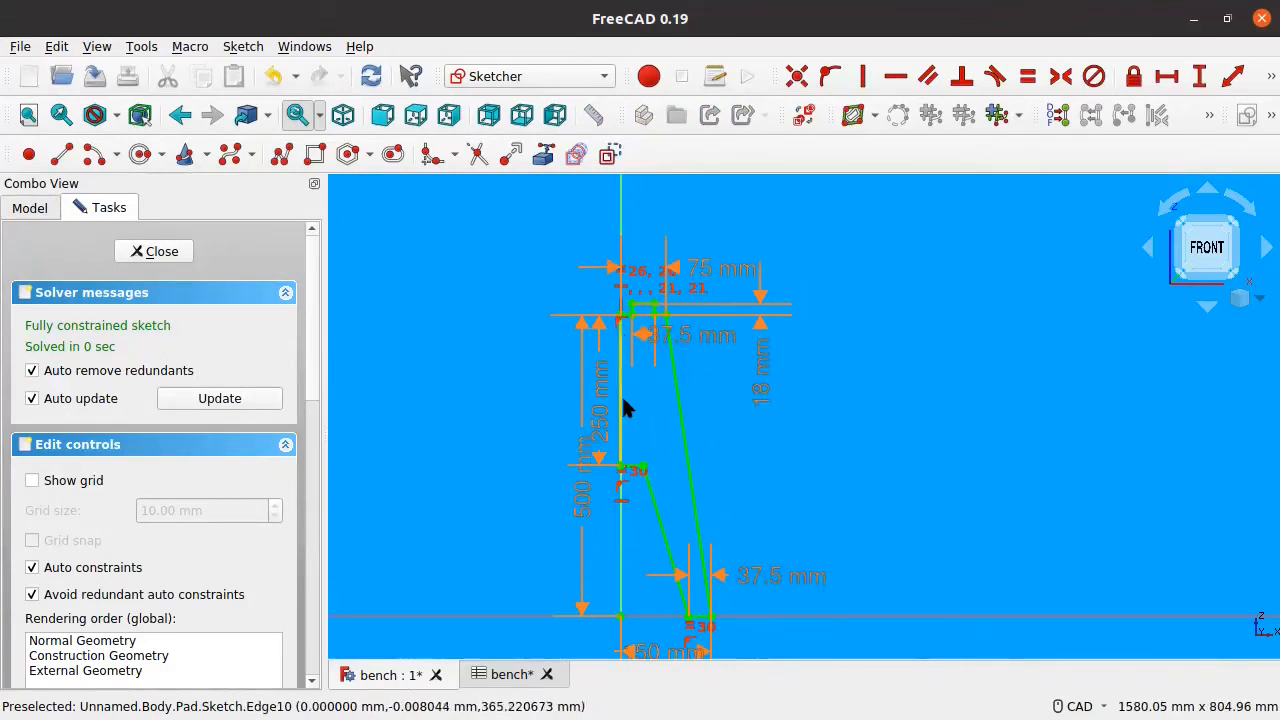
scroll(621, 394, up, 3)
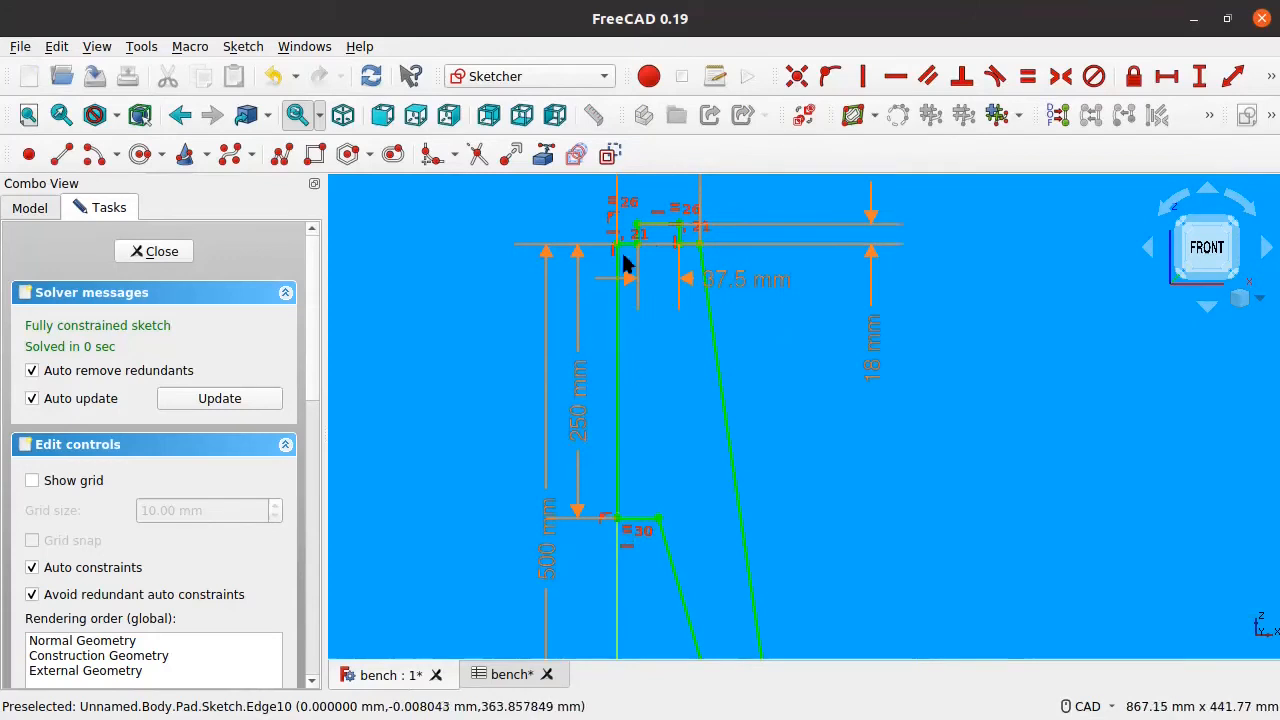
mouse_move(701, 504)
middle_down()
mouse_move(614, 397)
mouse_move(649, 446)
middle_up()
scroll(620, 405, down, 2)
scroll(623, 400, down, 1)
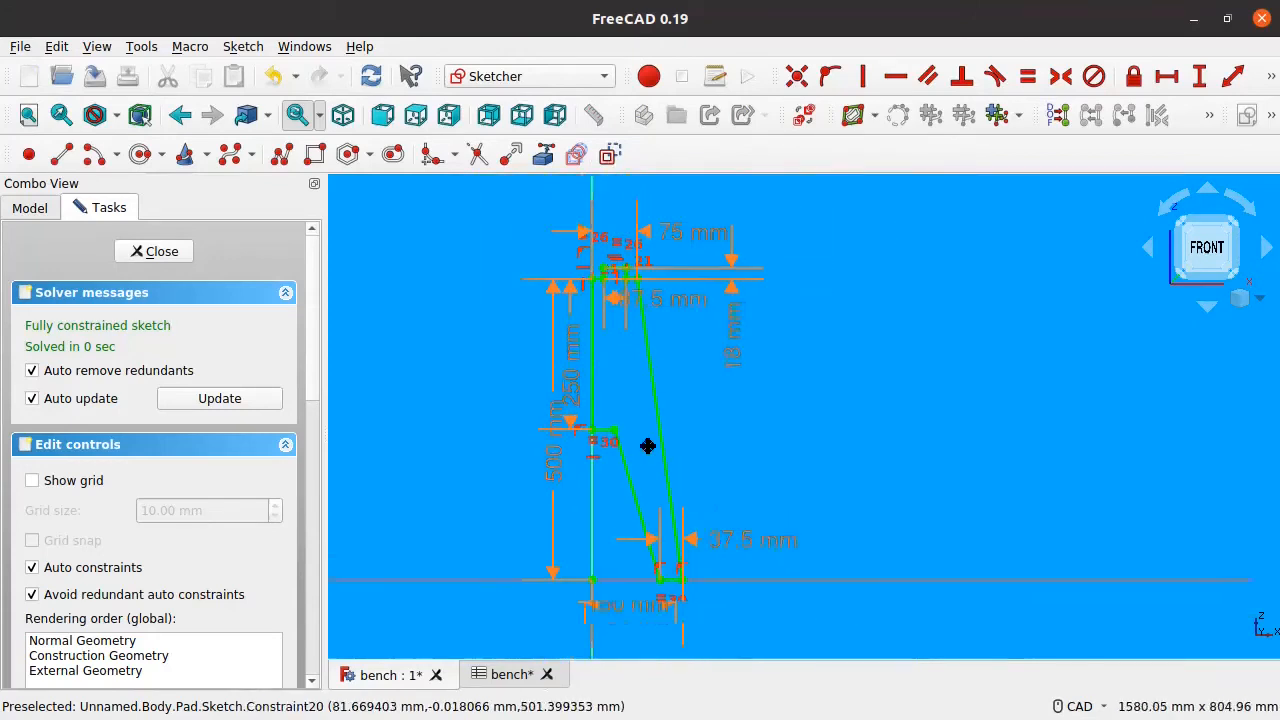
click(161, 260)
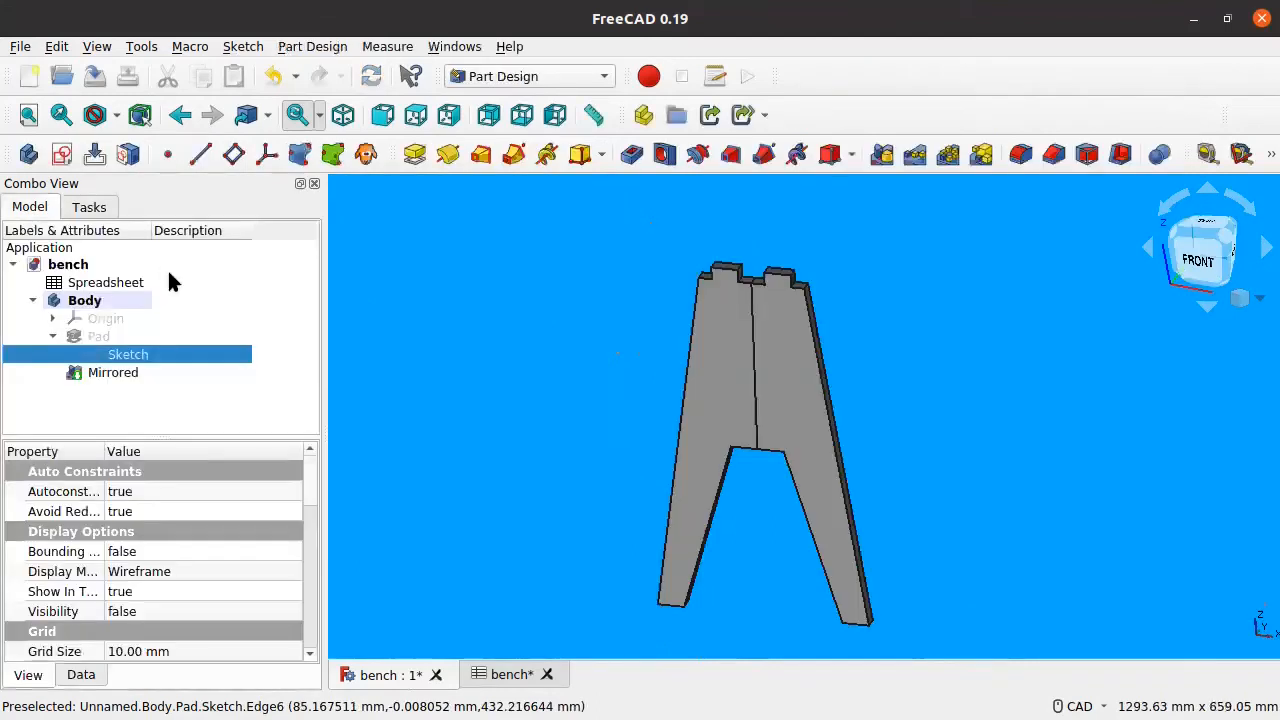
Examine the mirrored leg and the seam between its two halves from several angles.
mouse_move(617, 372)
middle_down()
mouse_move(735, 364)
mouse_move(762, 265)
middle_up()
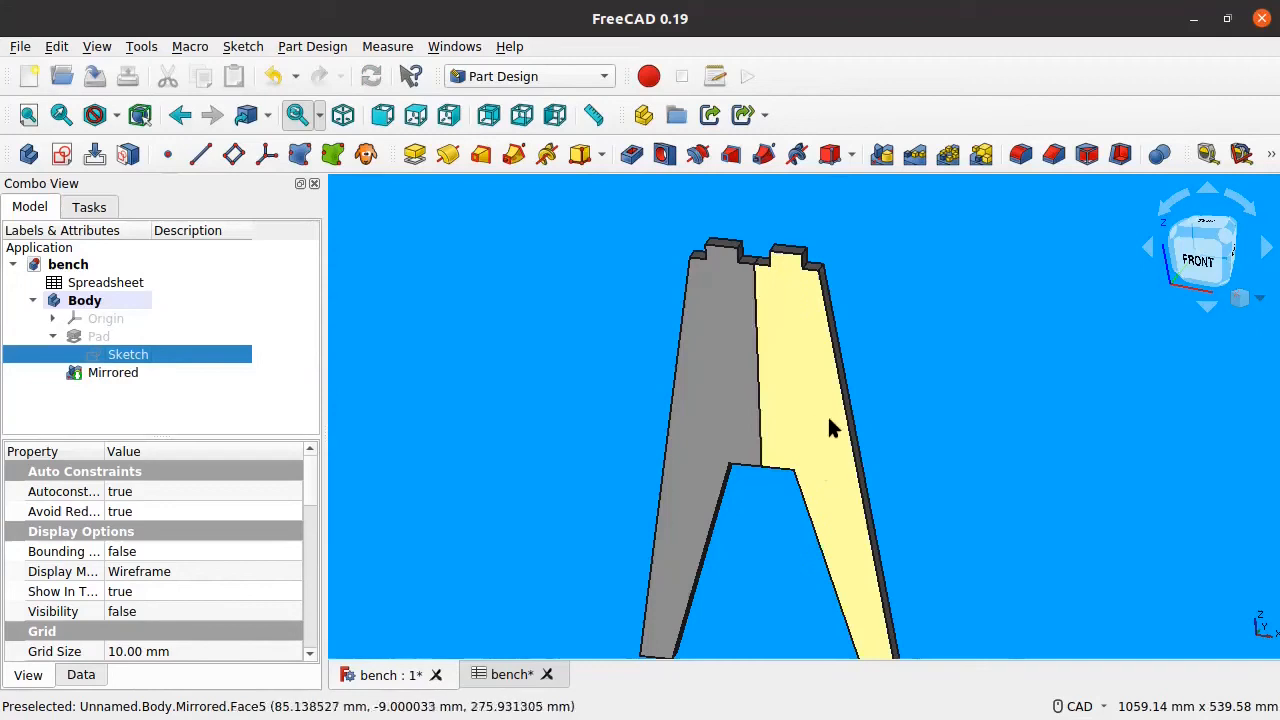
scroll(719, 388, down, 3)
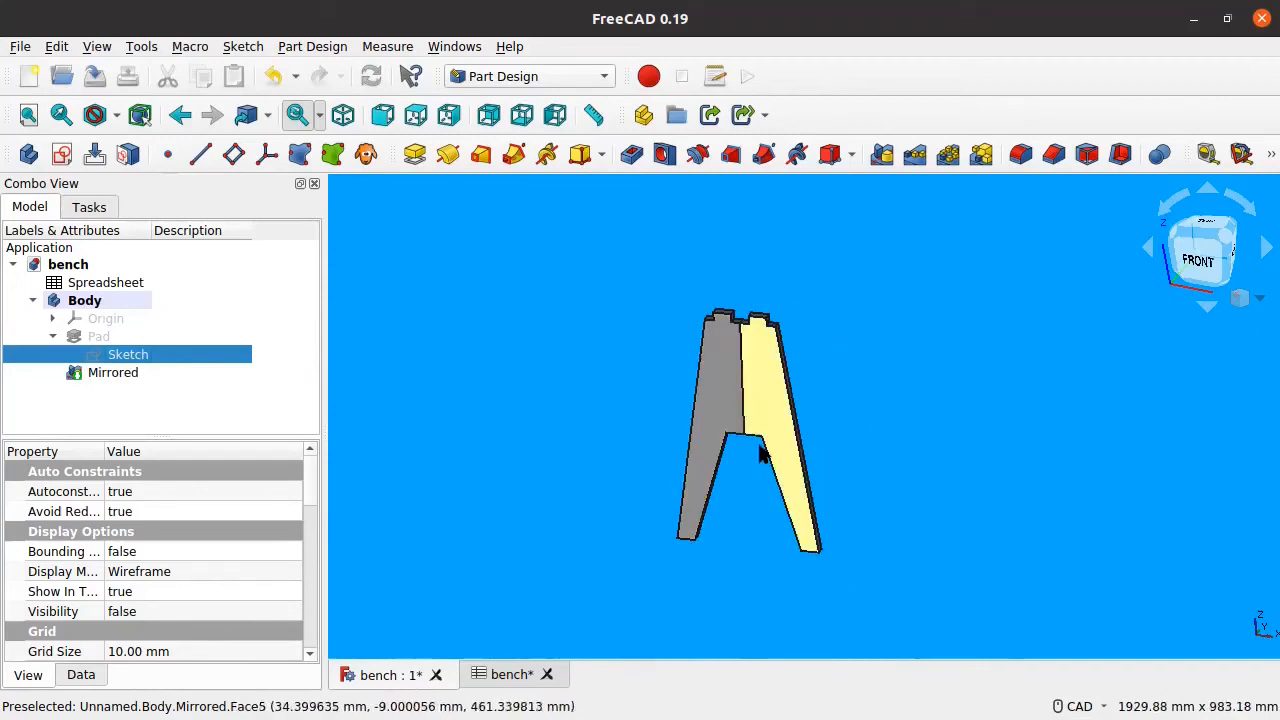
scroll(728, 415, up, 1)
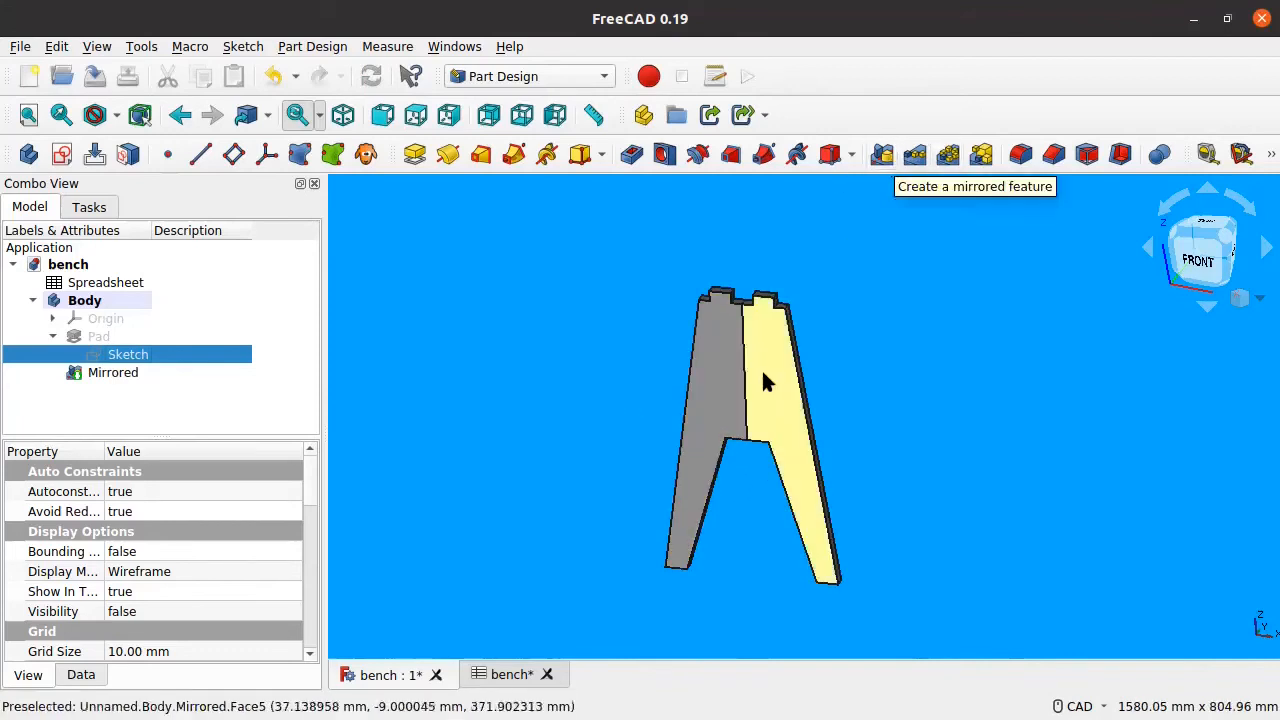
mouse_move(940, 395)
middle_down()
mouse_move(900, 406)
mouse_move(946, 354)
mouse_move(943, 389)
middle_up()
middle_drag(742, 368, 714, 302)
scroll(711, 290, down, 2)
middle_drag(704, 360, 735, 338)
scroll(683, 394, up, 2)
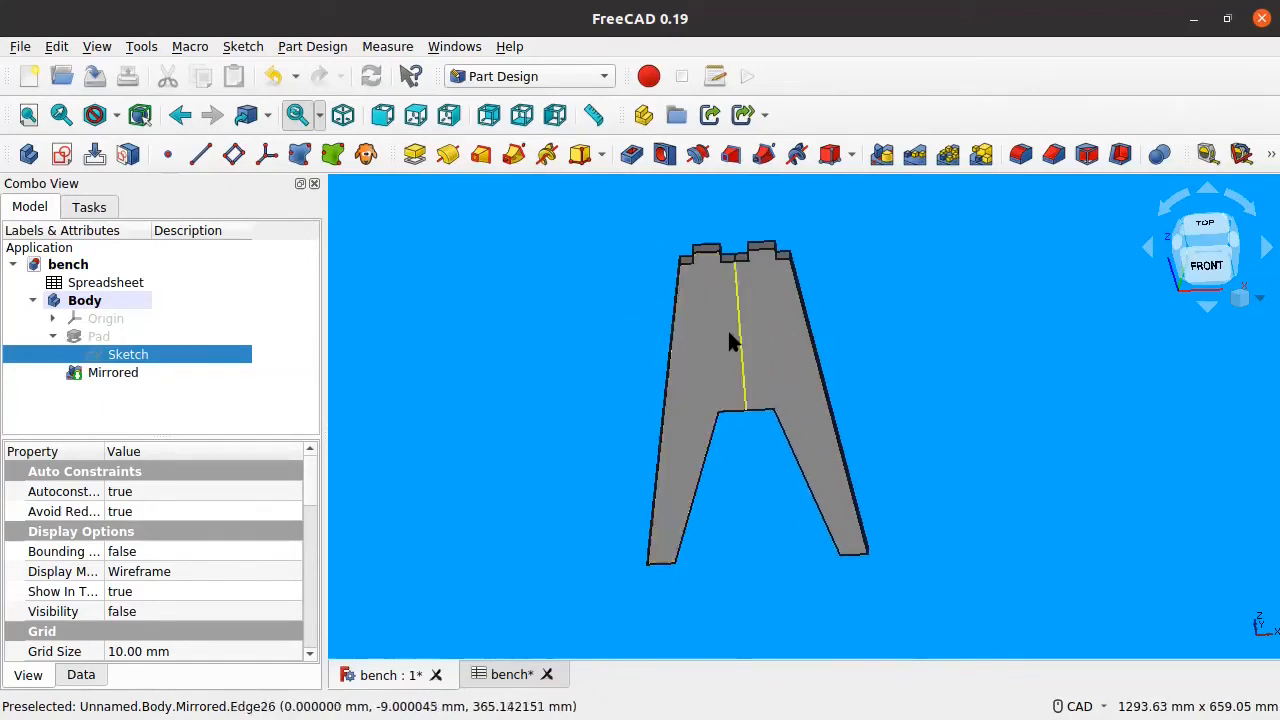
middle_drag(503, 326, 507, 341)
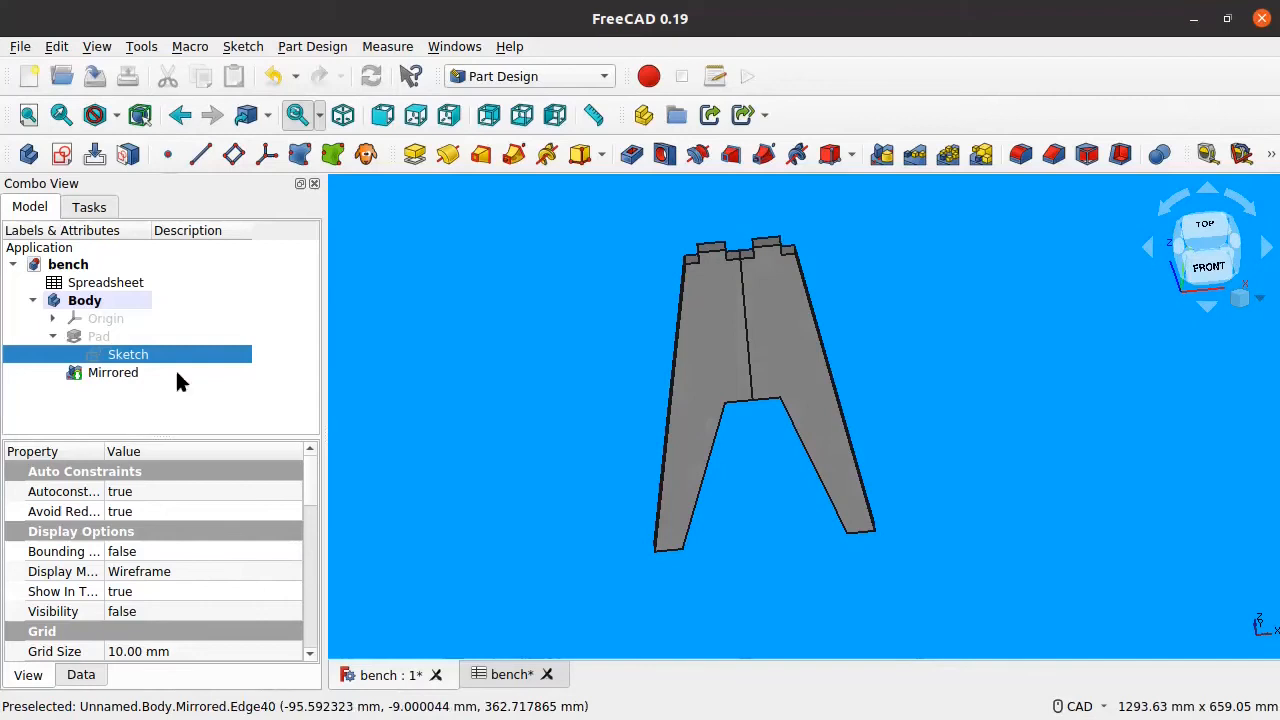
Rename the mirrored leg's body as Leg Base.
click(33, 300)
click(82, 301)
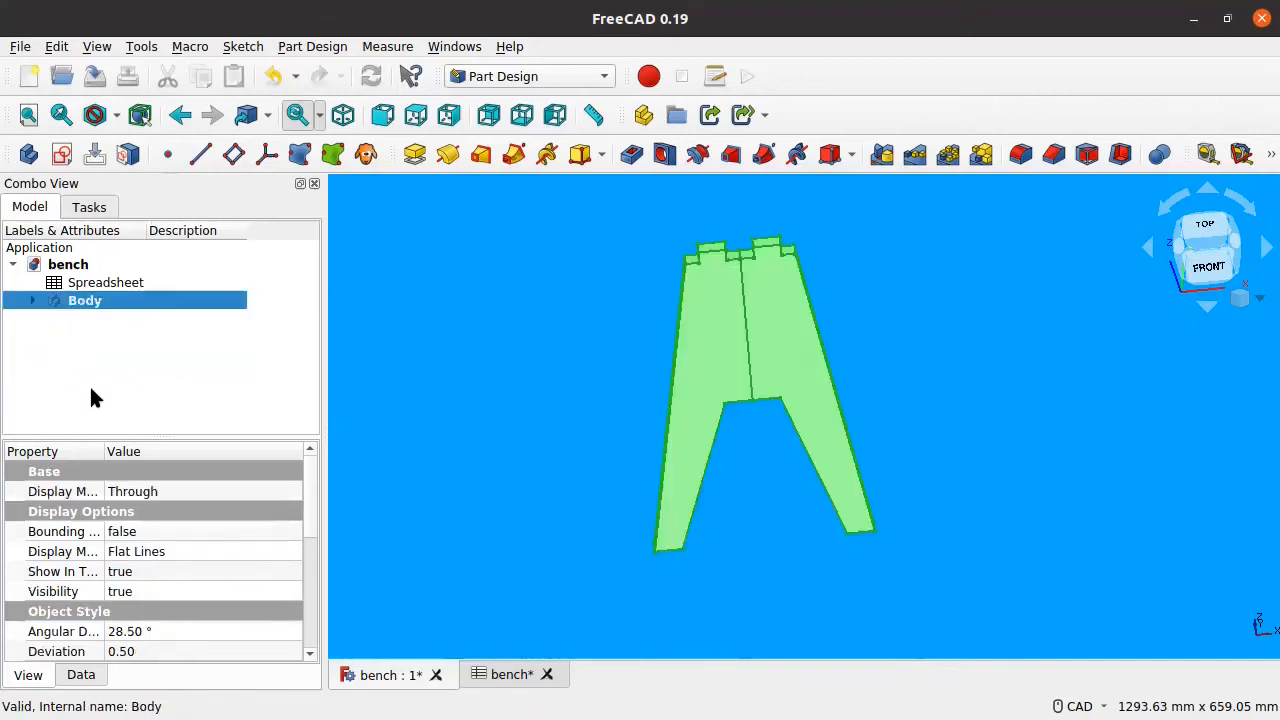
scroll(707, 324, down, 2)
scroll(707, 324, up, 1)
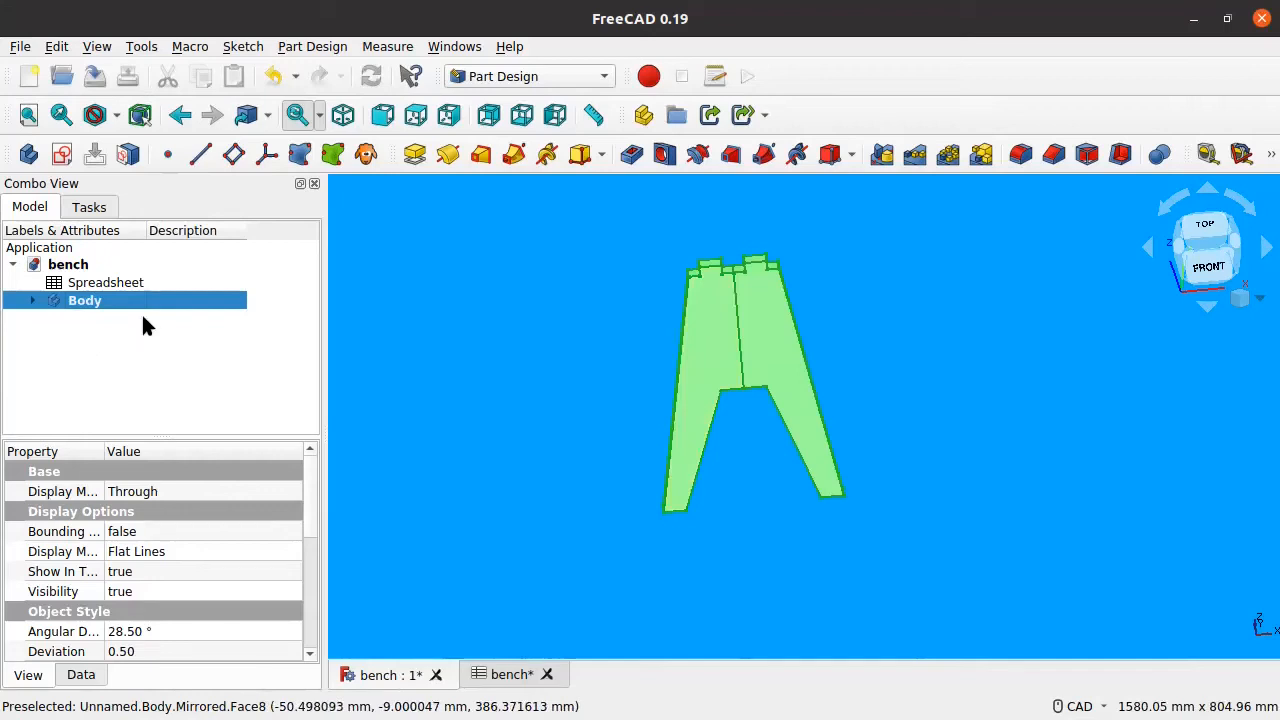
right_click(98, 298)
click(185, 633)
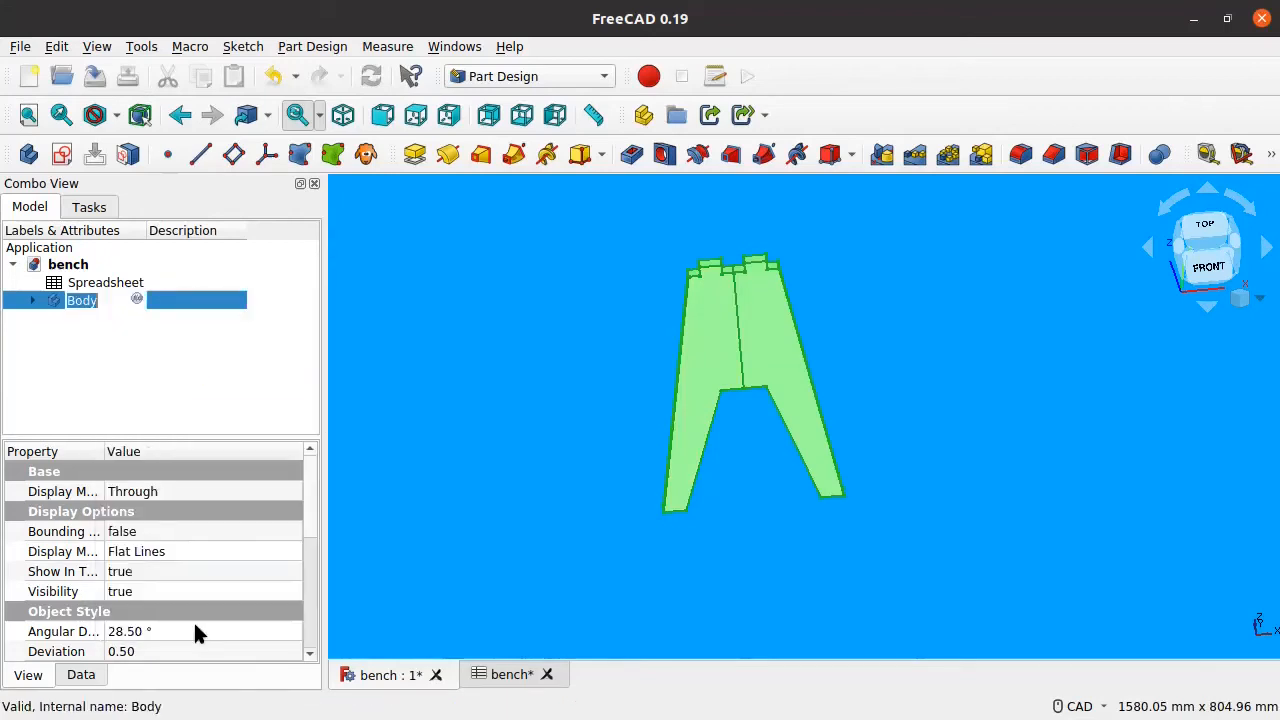
text(Leg Base)
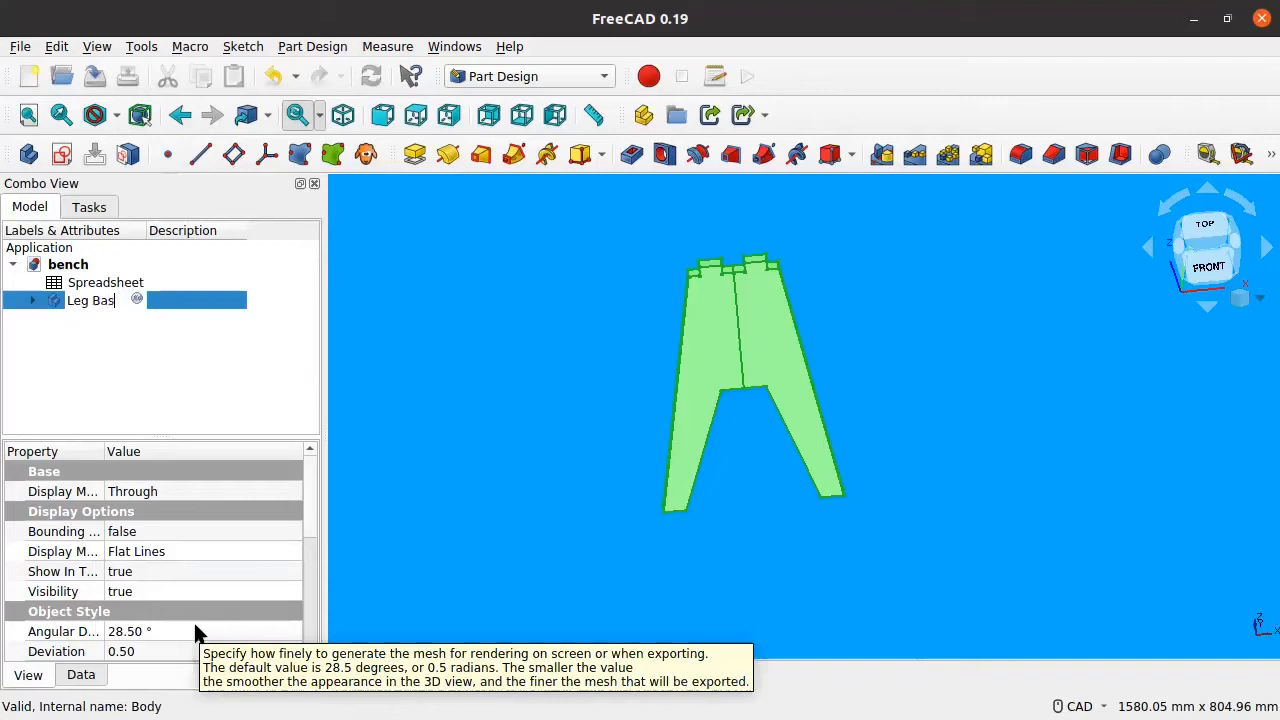
key(Return)
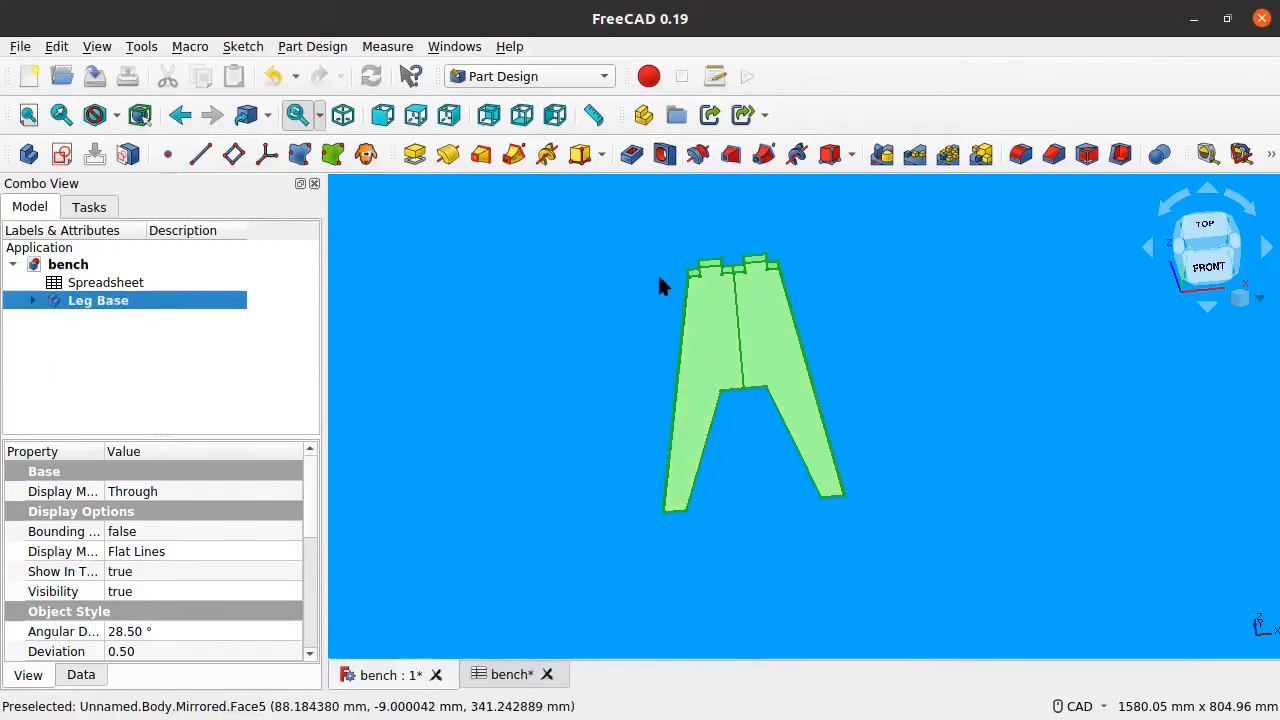
Create two clones of the Leg Base body and hide the original.
scroll(727, 292, up, 3)
scroll(727, 292, down, 3)
middle_drag(783, 368, 594, 425)
middle_drag(831, 338, 833, 298)
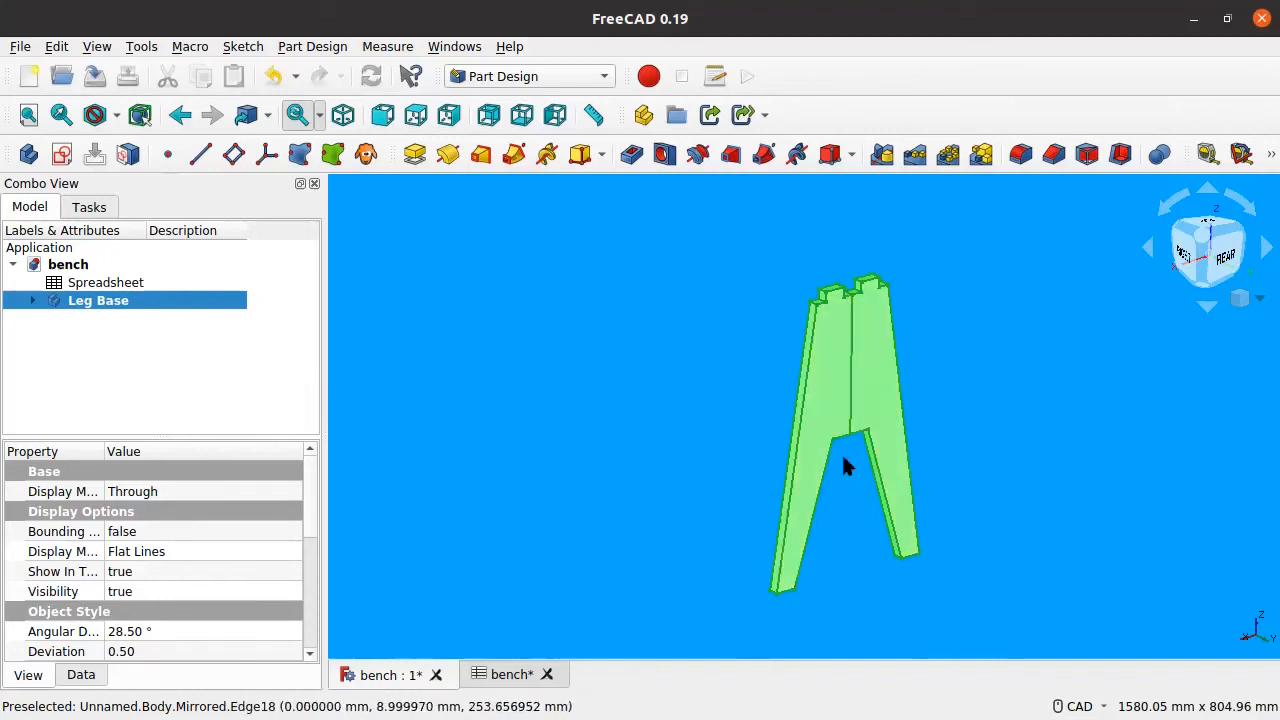
middle_drag(897, 447, 886, 423)
middle_drag(715, 420, 809, 309)
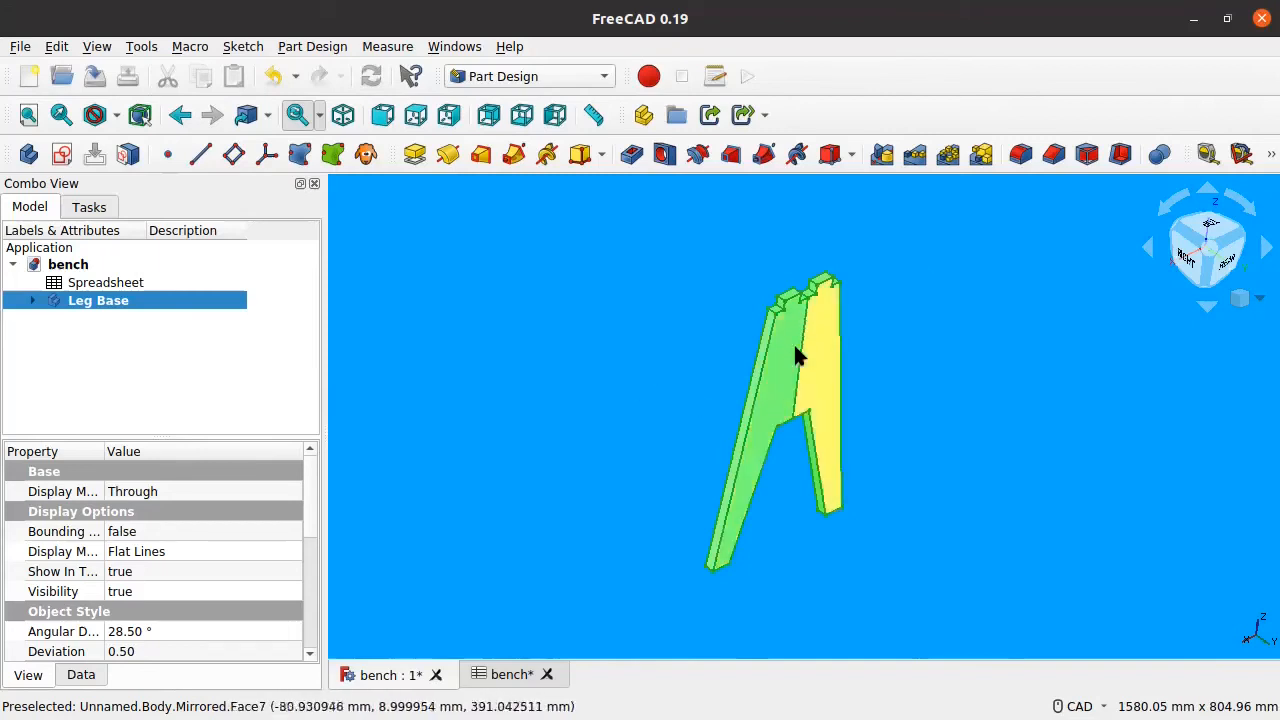
middle_drag(612, 302, 698, 306)
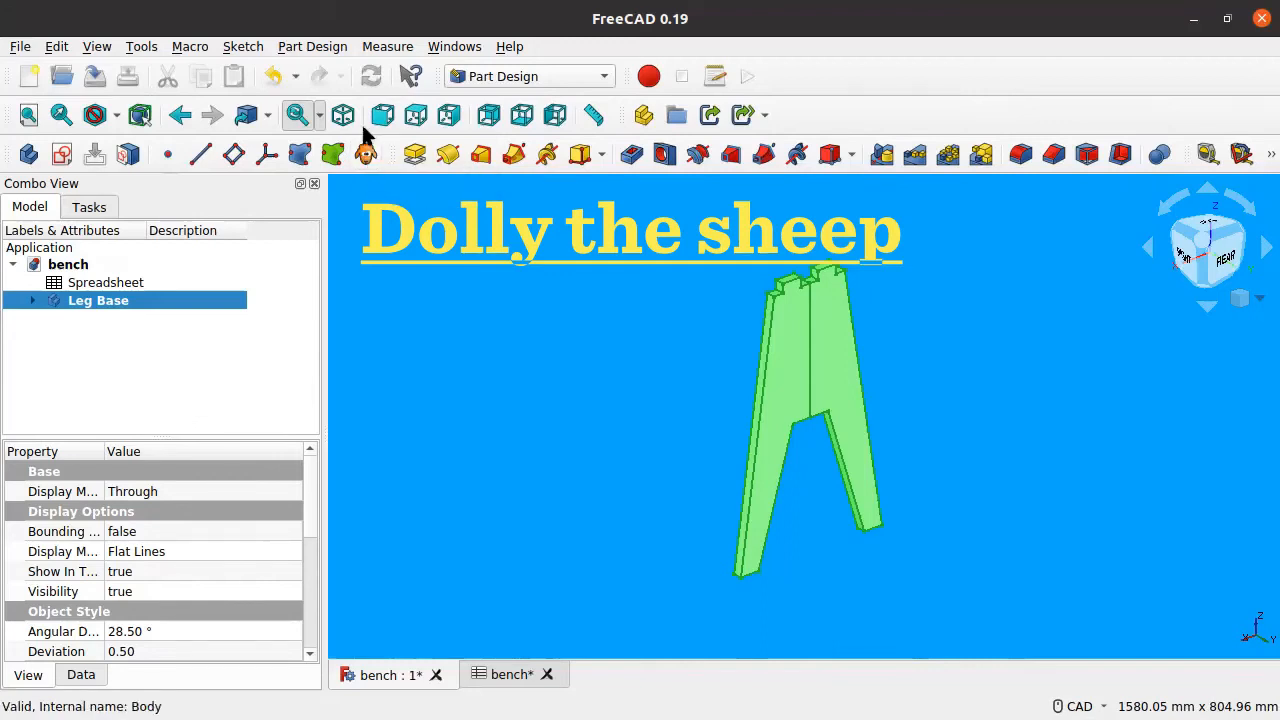
click(367, 158)
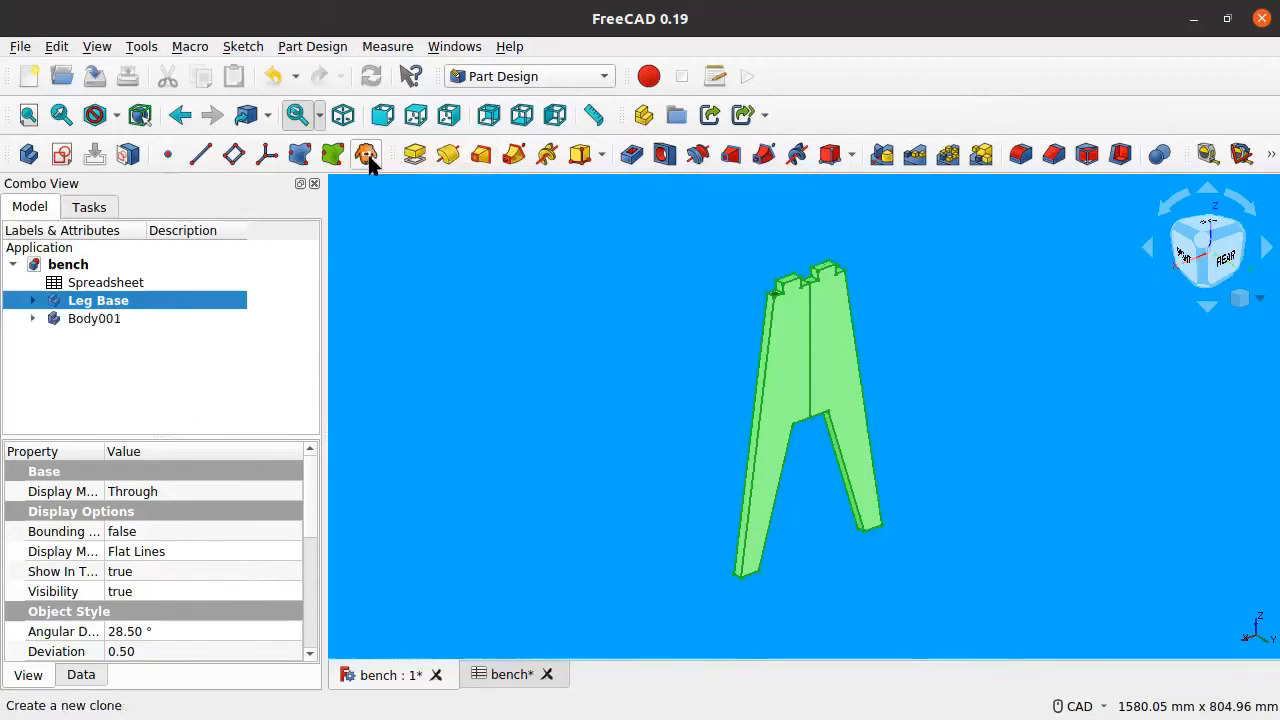
click(365, 160)
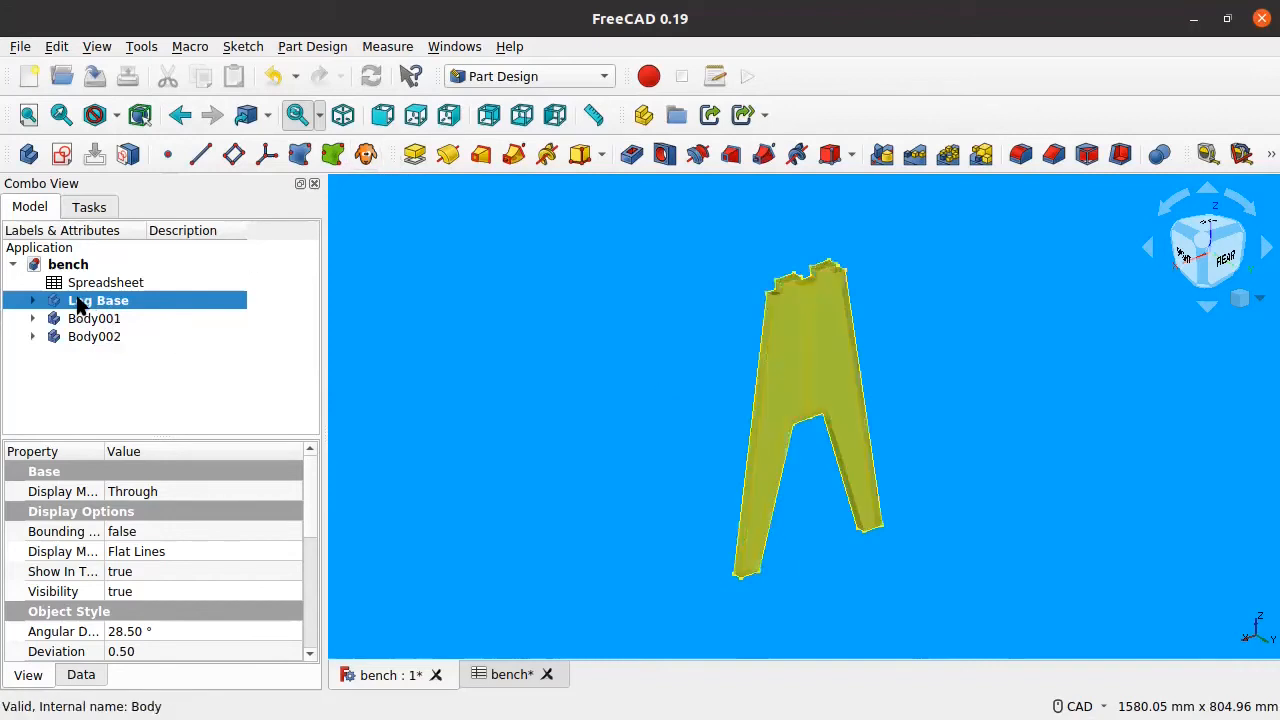
key(space)
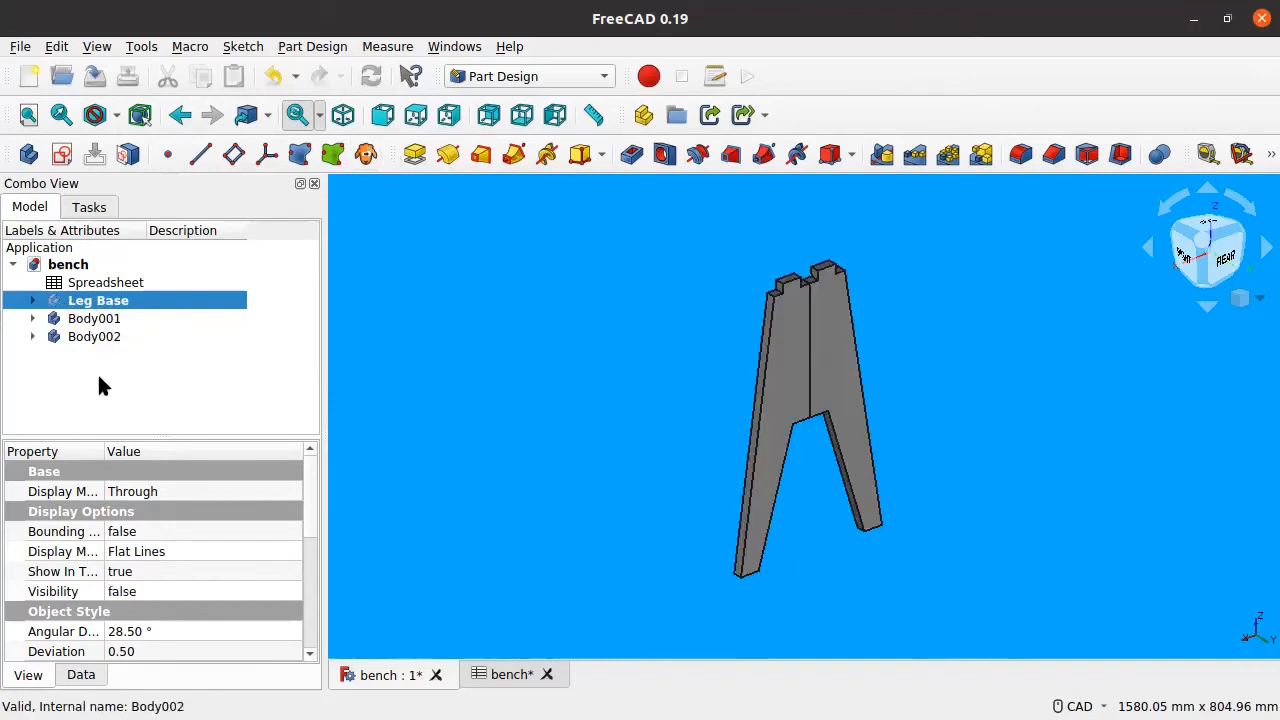
Rename Body001 as Leg A.
click(99, 380)
right_click(94, 320)
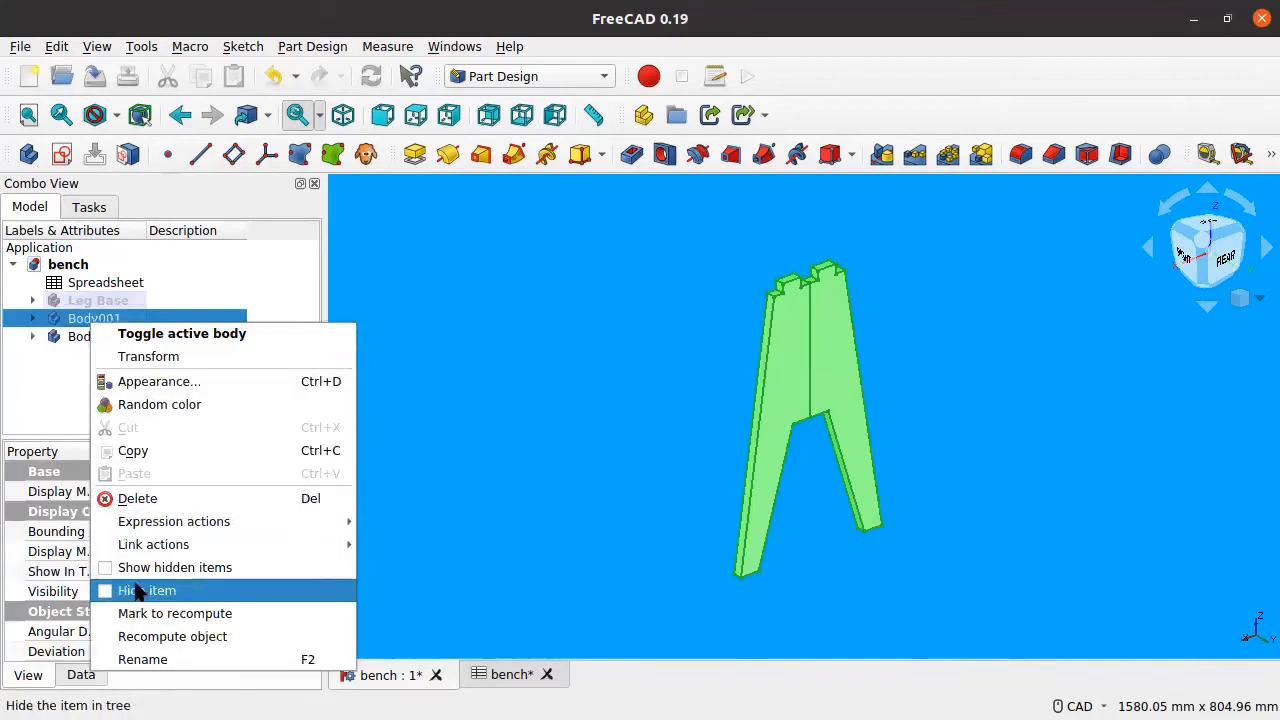
click(160, 660)
text(Leg A)
key(Return)
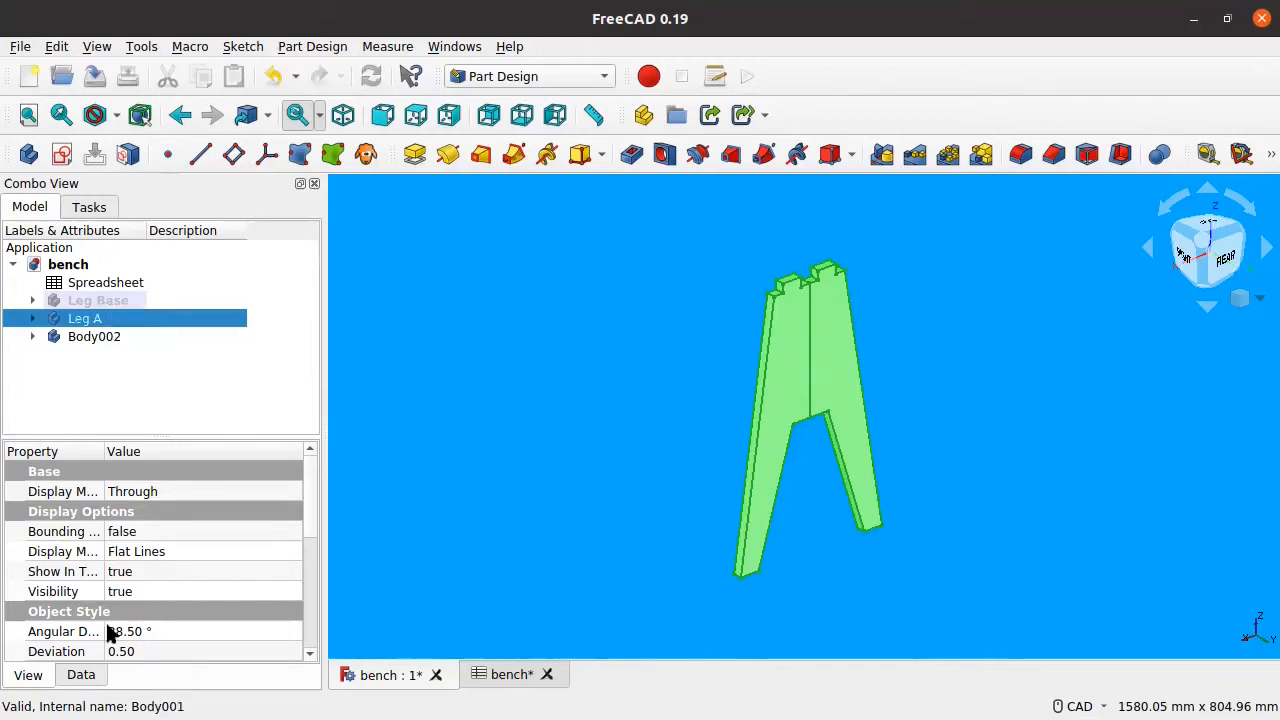
Rename Body002 as Leg B.
click(105, 336)
right_click(106, 337)
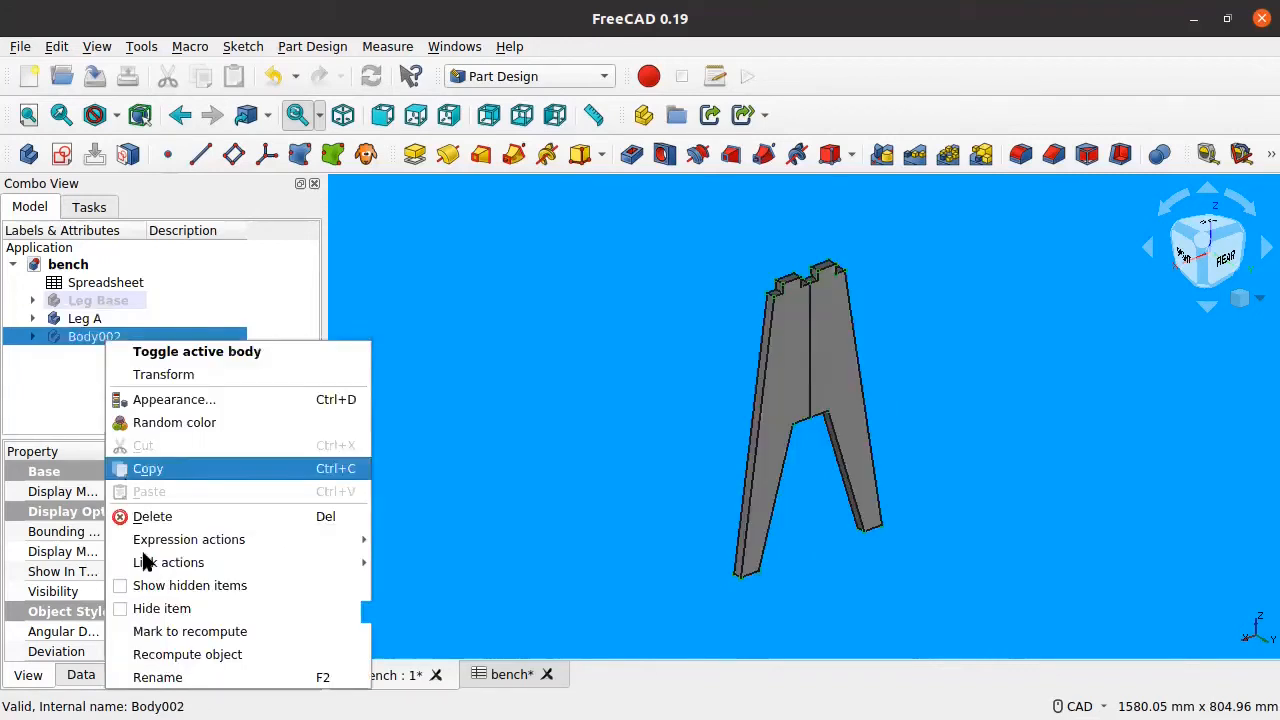
click(160, 674)
text(B)
right_click(132, 333)
click(180, 669)
text(Leg B)
key(Return)
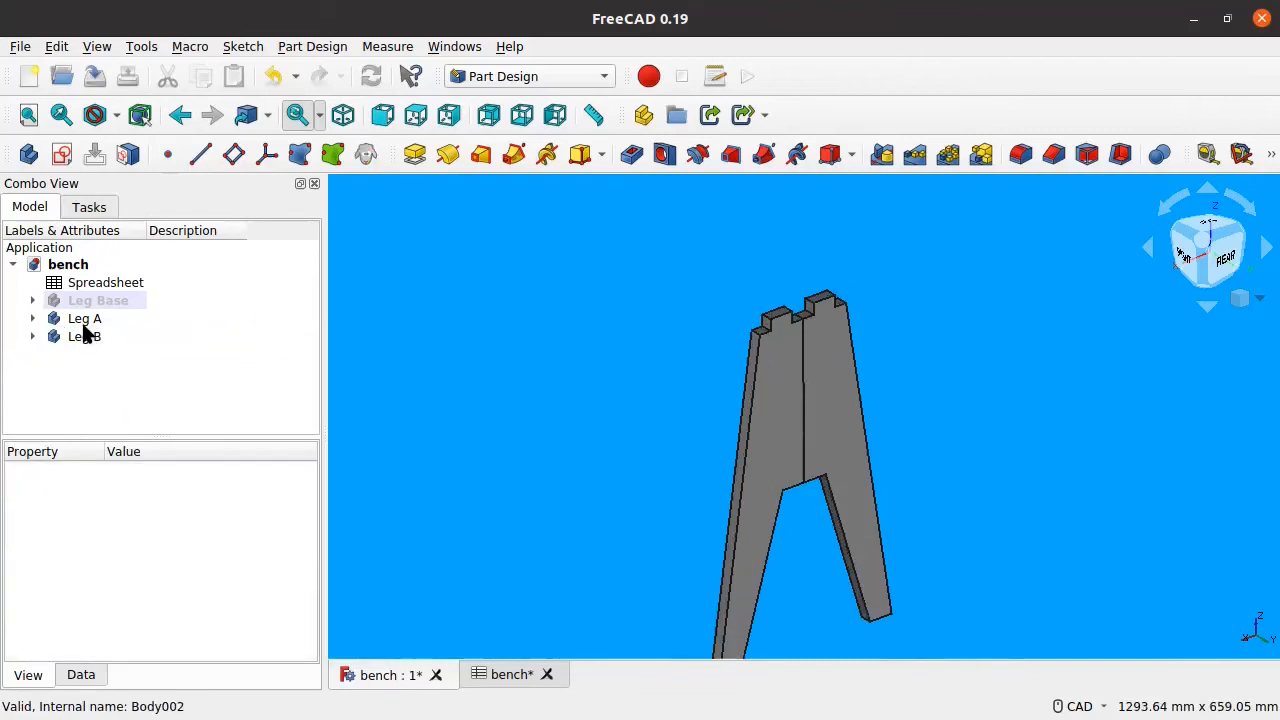
Rotate Leg B about the Z axis by setting its placement angle to 90°.
click(84, 321)
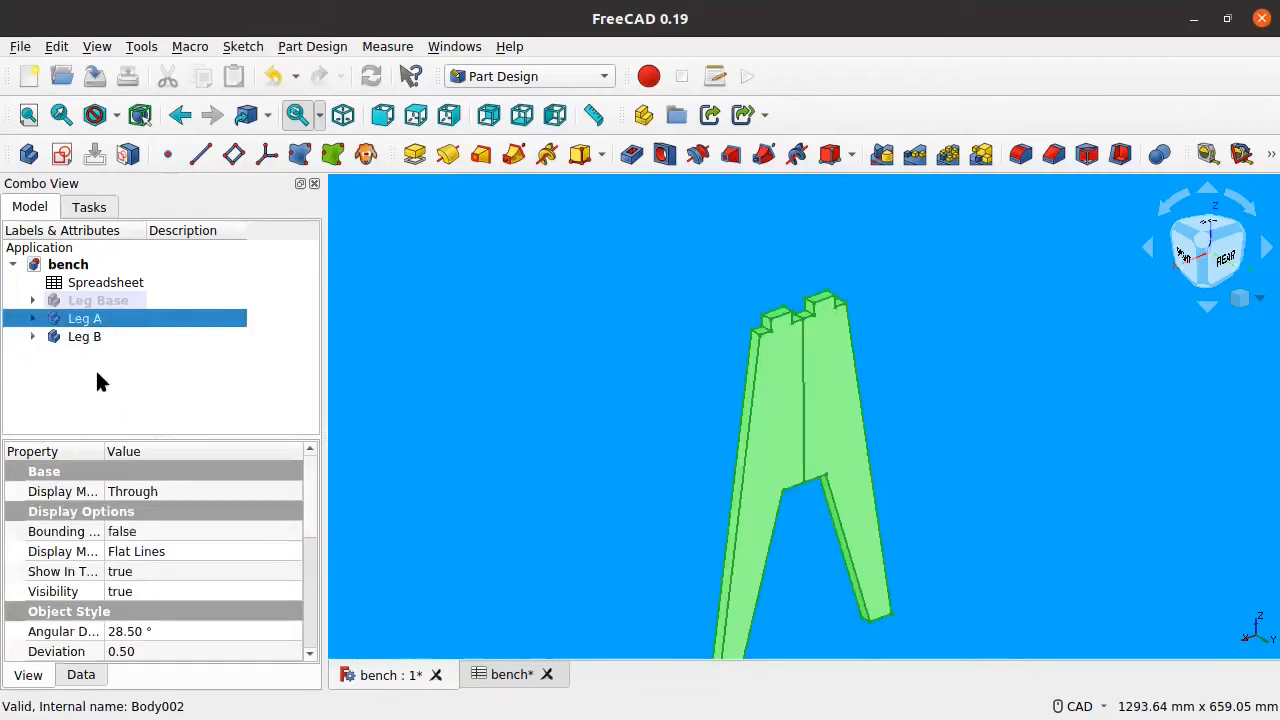
click(101, 339)
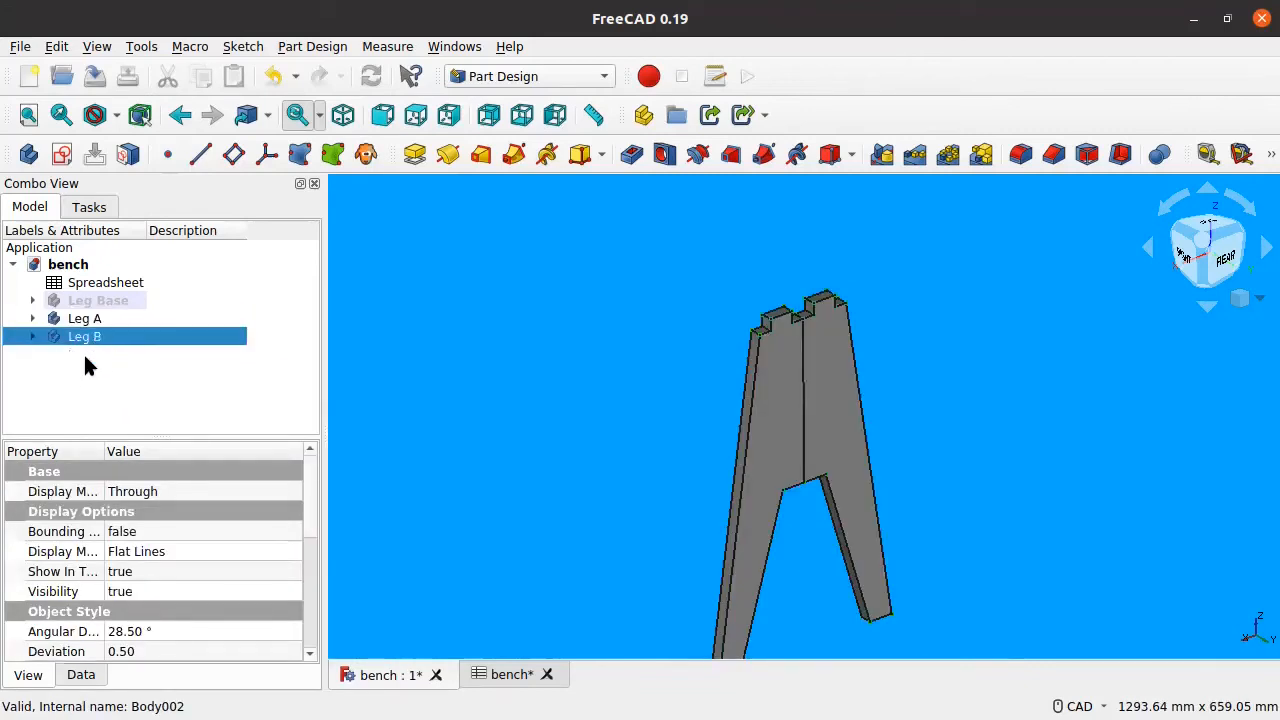
scroll(136, 590, down, 2)
scroll(175, 526, down, 2)
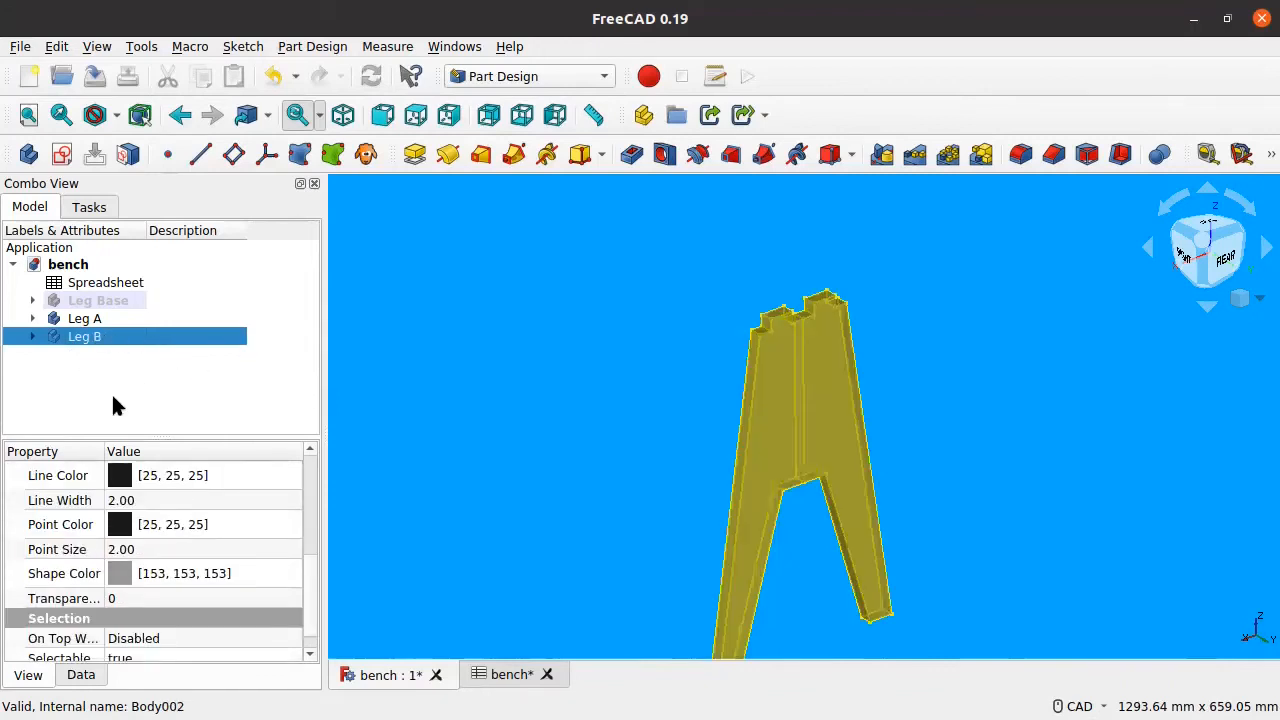
scroll(73, 546, down, 1)
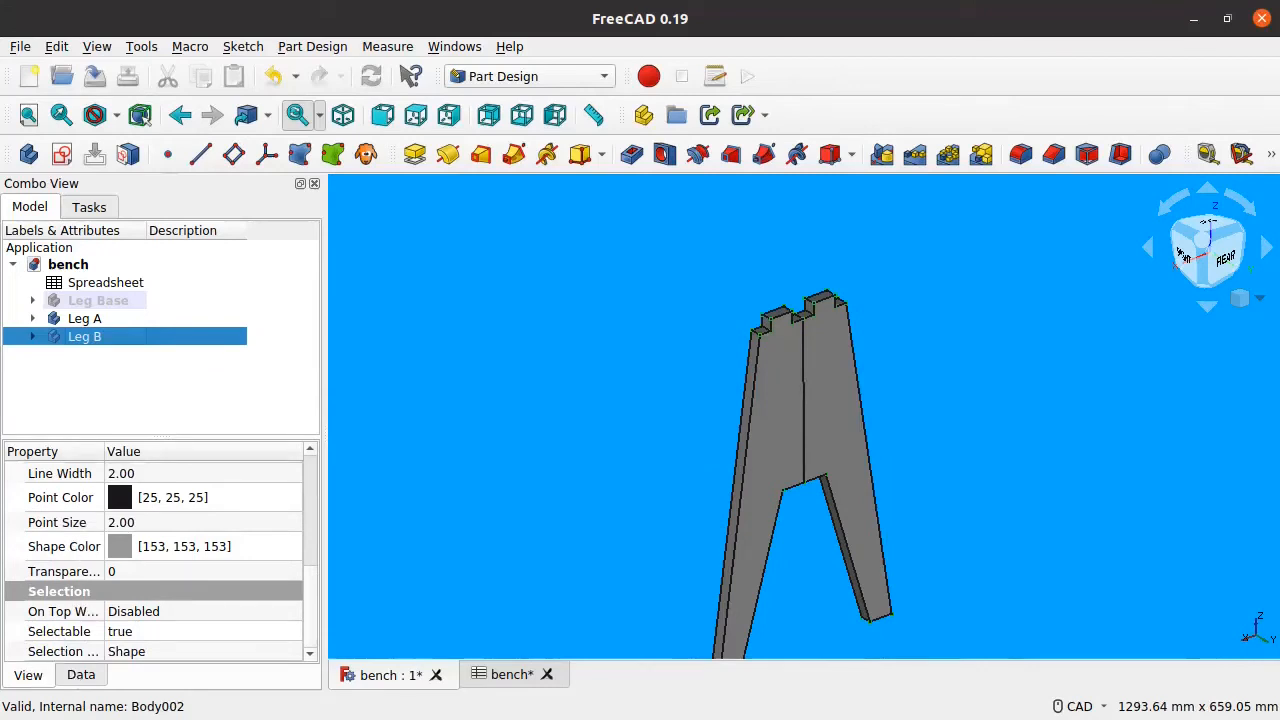
click(84, 675)
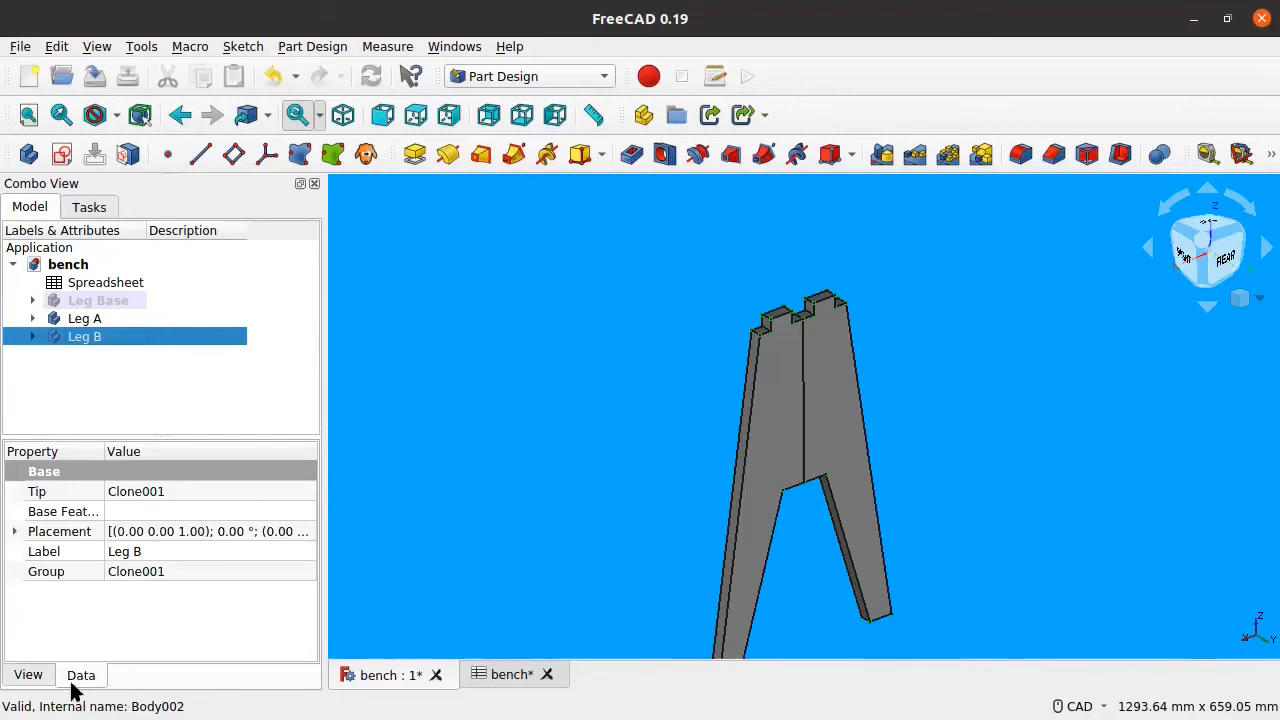
click(14, 531)
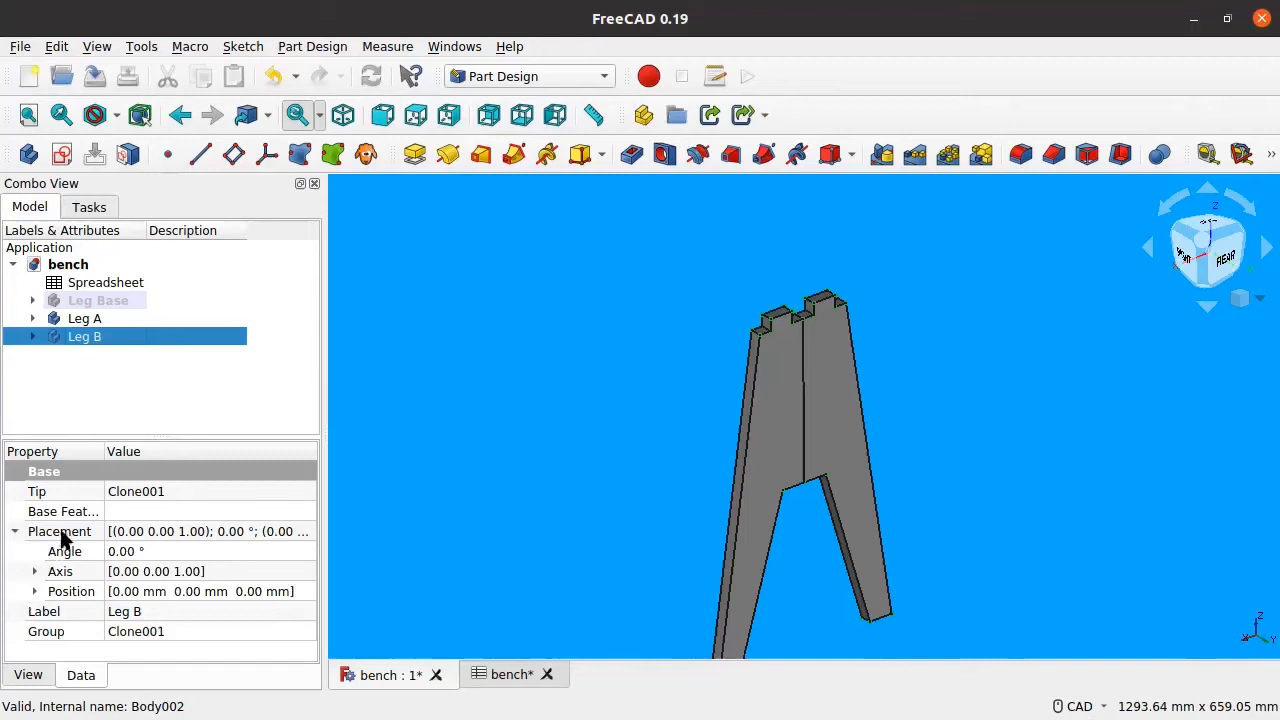
click(34, 571)
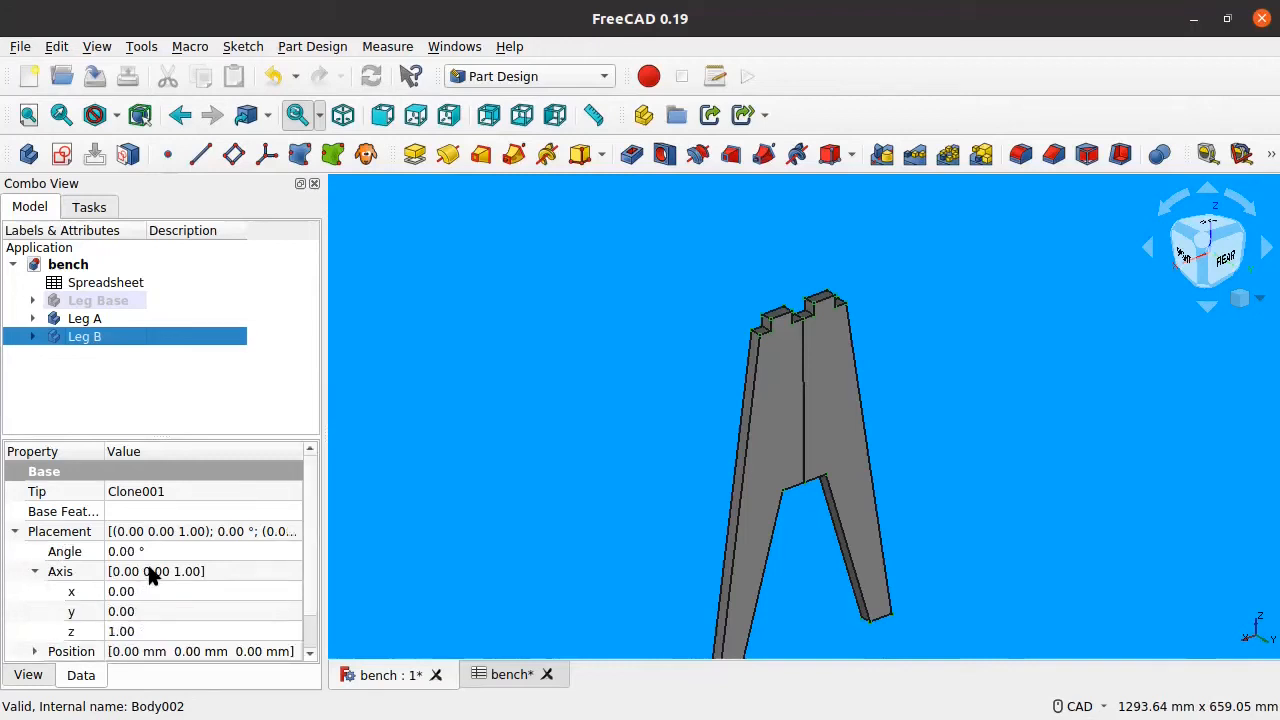
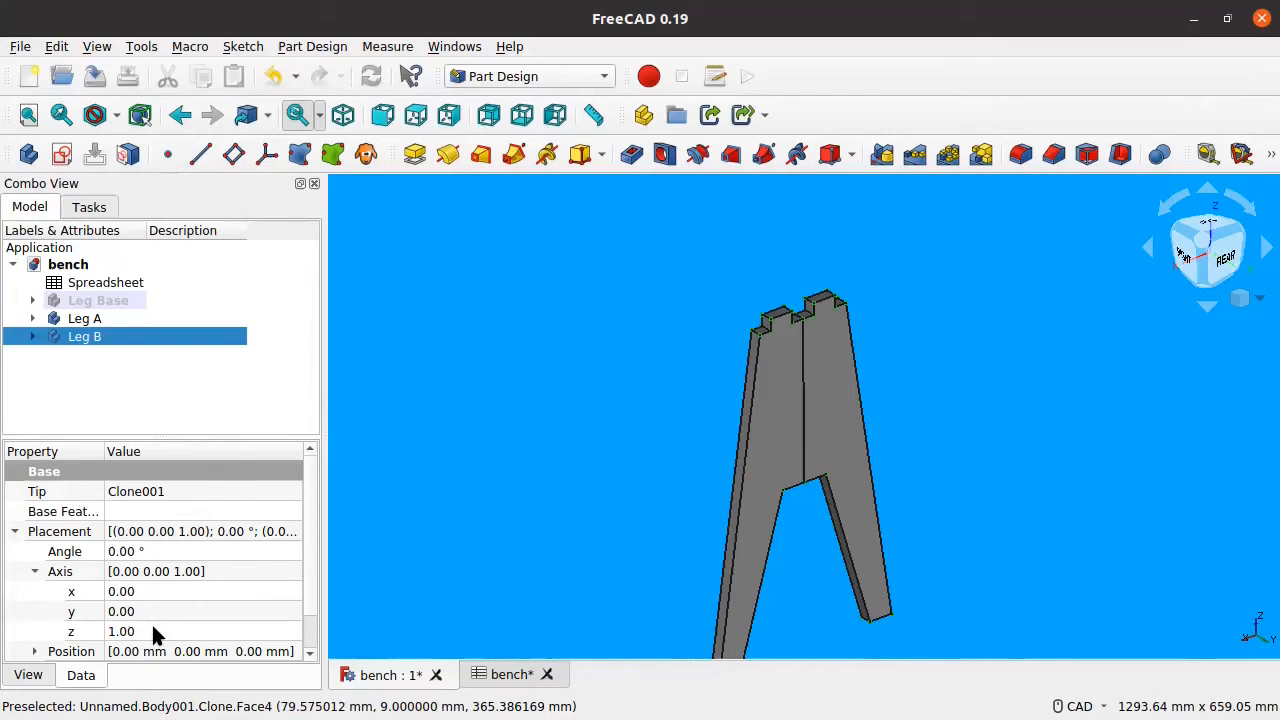
click(139, 551)
text(90)
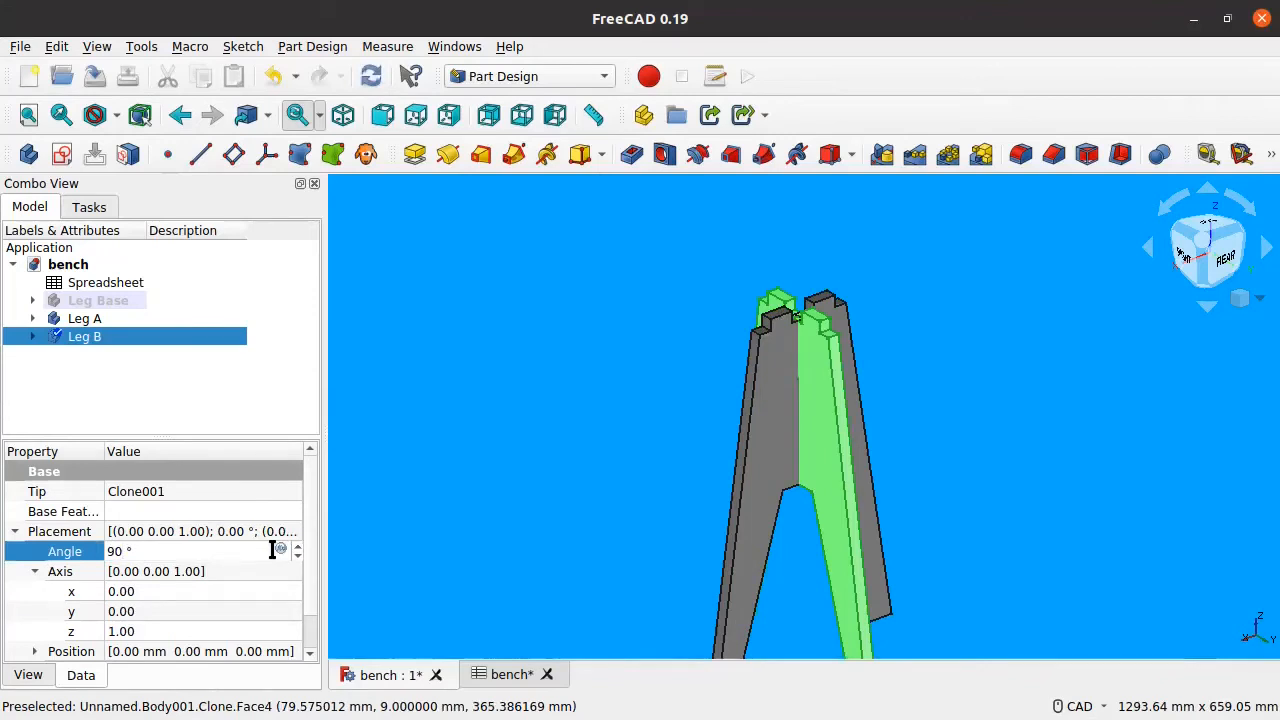
key(Return)
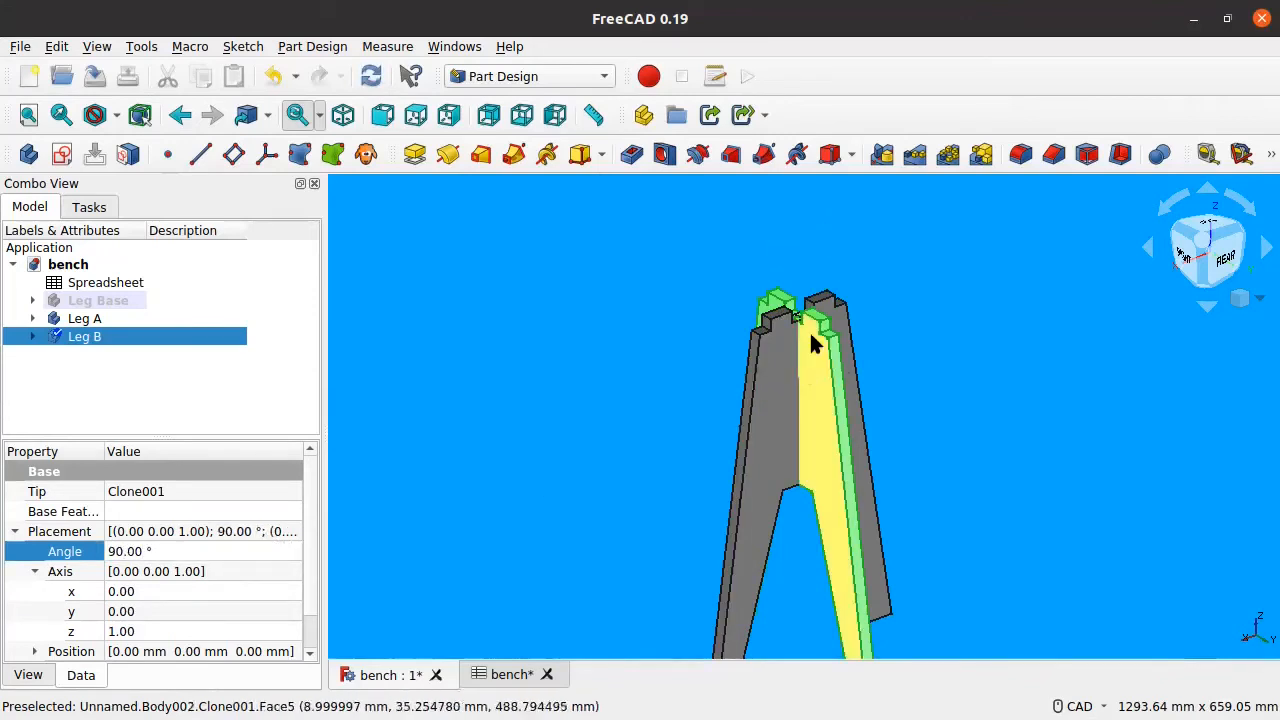
Examine how the two crossed legs overlap, looking at them together and each one on its own.
scroll(800, 340, down, 2)
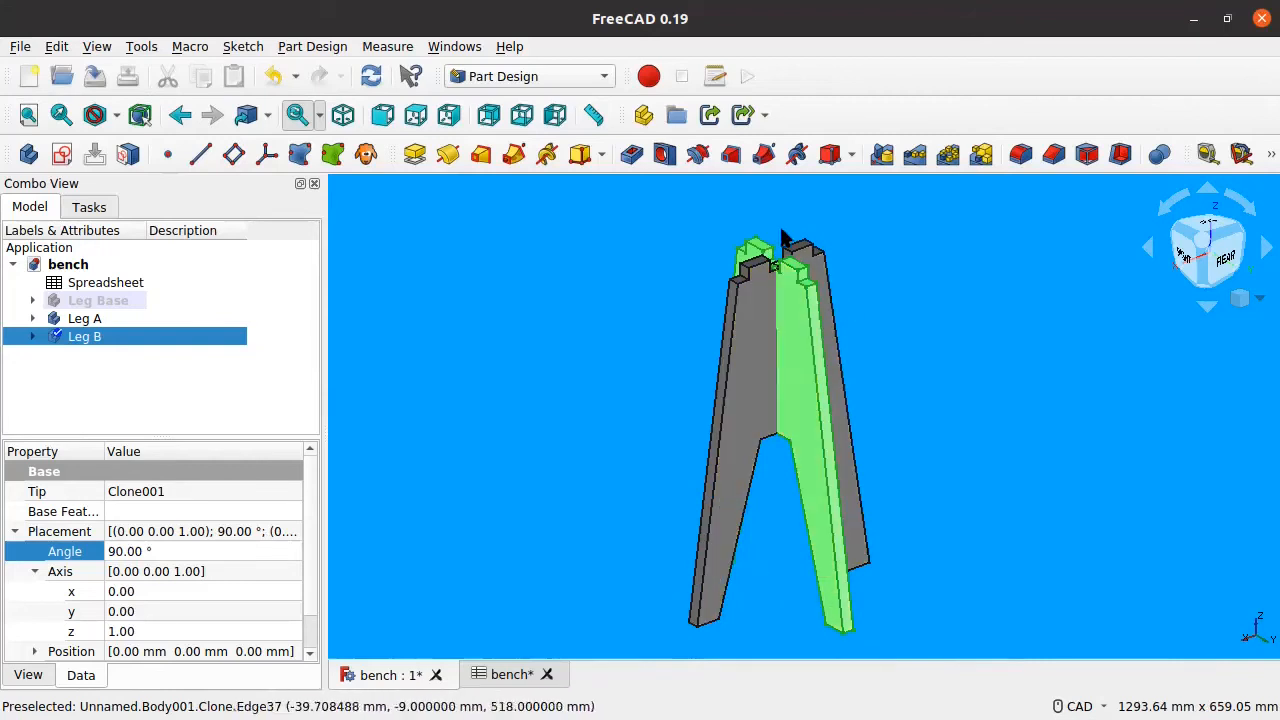
scroll(768, 320, up, 3)
scroll(767, 310, down, 2)
mouse_move(787, 397)
middle_down()
mouse_move(886, 400)
mouse_move(771, 434)
mouse_move(771, 386)
mouse_move(799, 390)
middle_up()
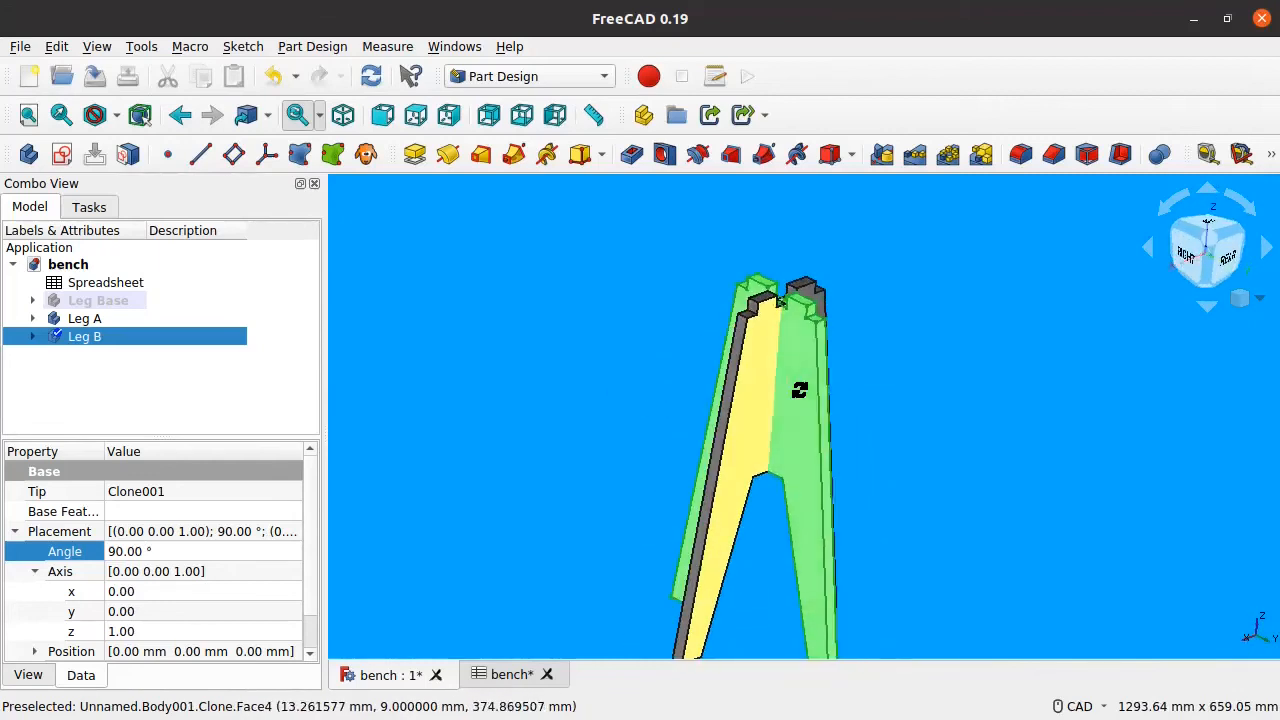
click(136, 383)
middle_drag(994, 440, 923, 411)
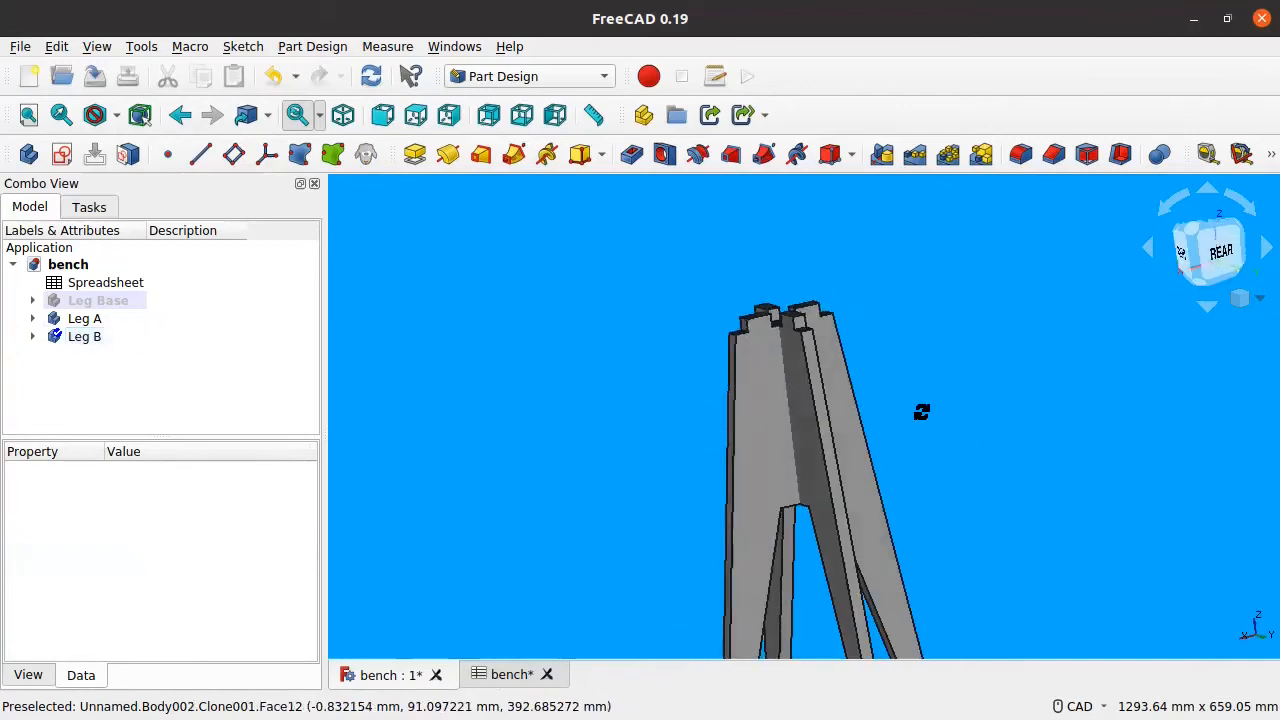
click(85, 340)
middle_drag(757, 424, 741, 463)
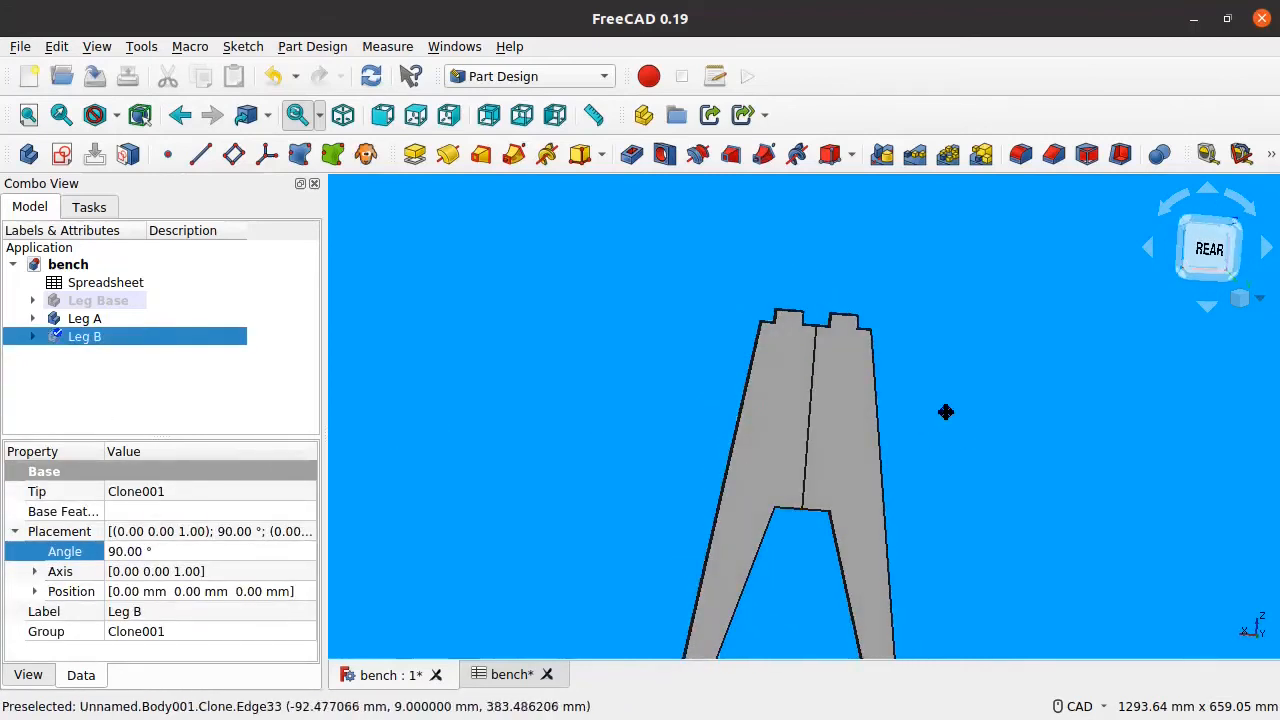
middle_drag(946, 411, 903, 446)
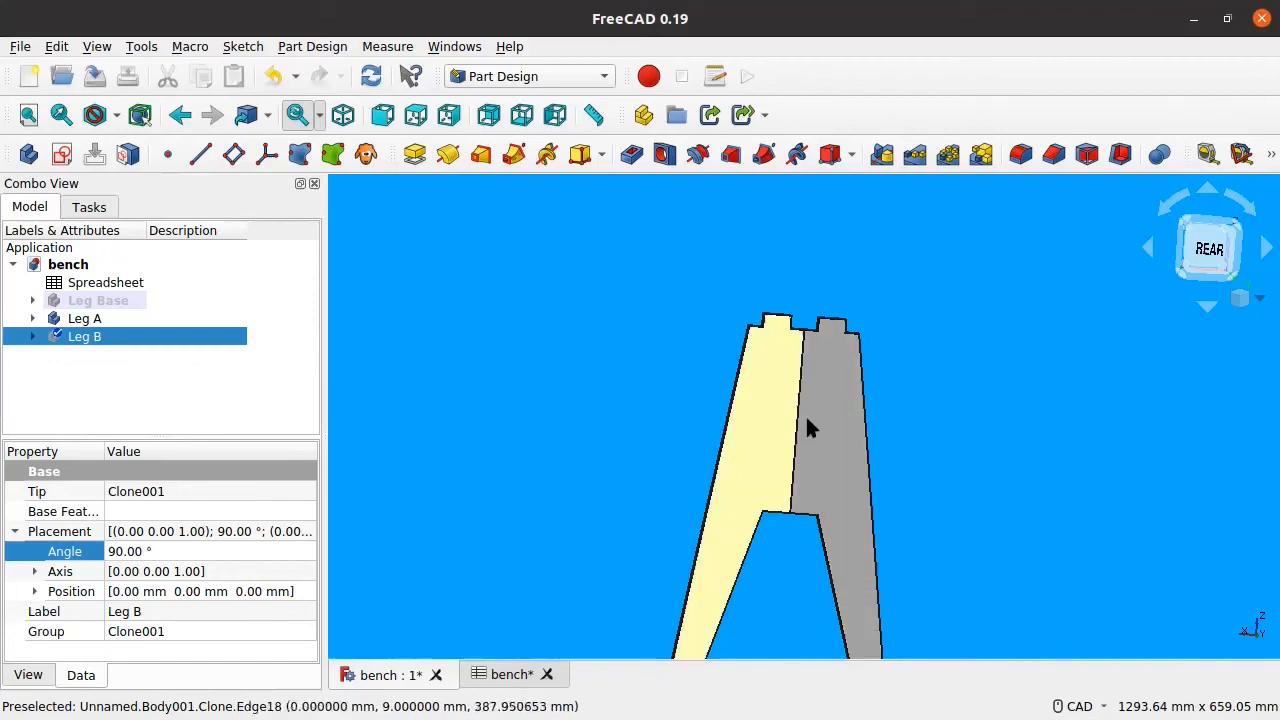
click(88, 340)
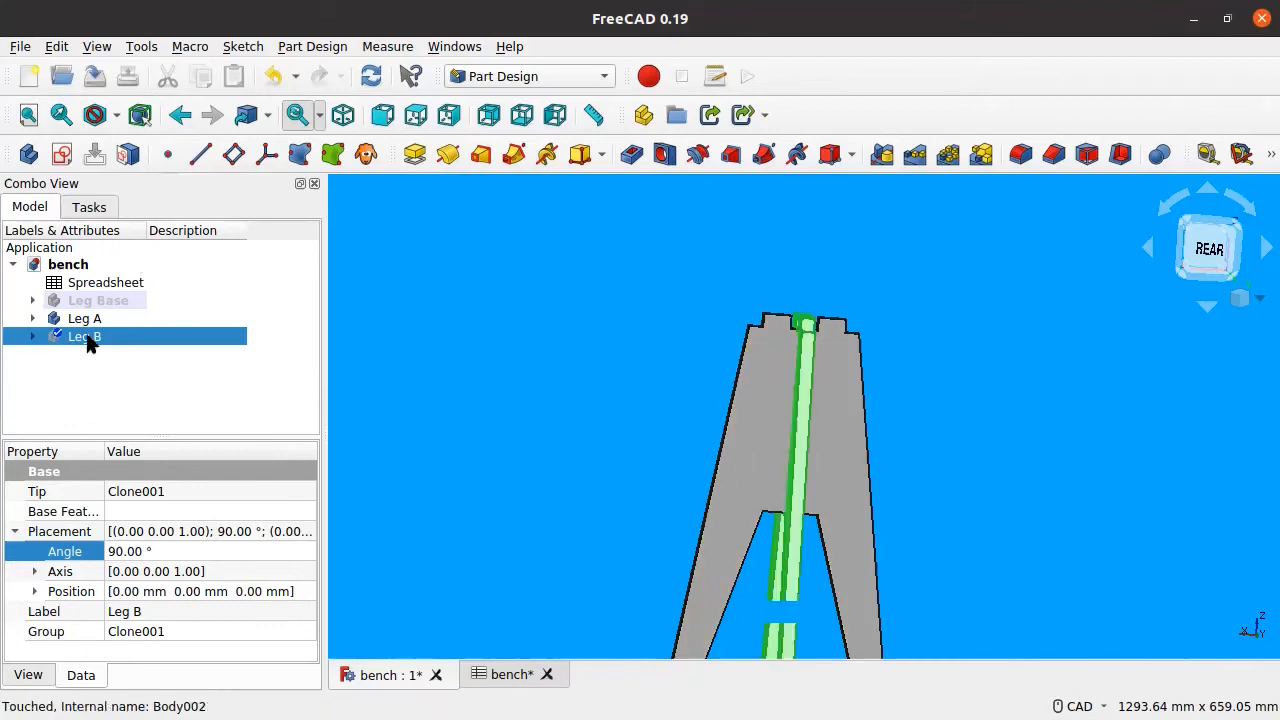
click(86, 320)
key(space)
middle_drag(725, 419, 880, 418)
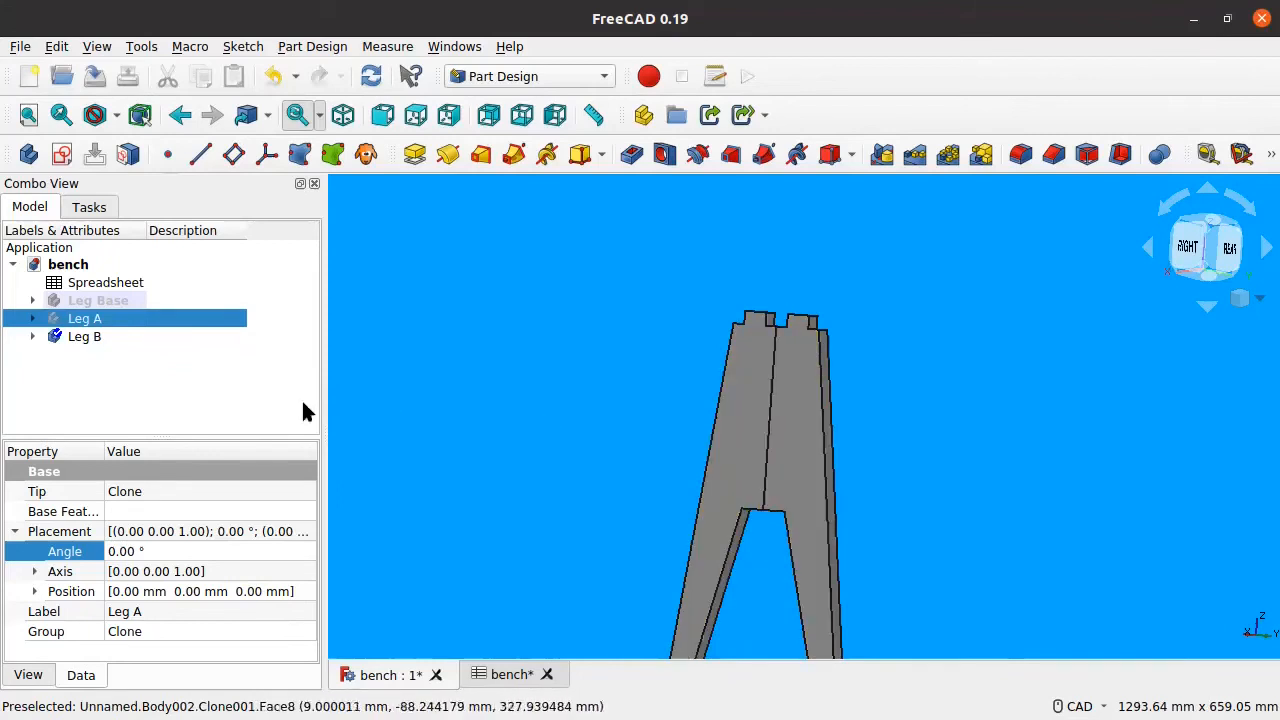
Hide Leg B, show Leg A and make Leg A the active body.
click(84, 338)
click(120, 320)
right_click(100, 316)
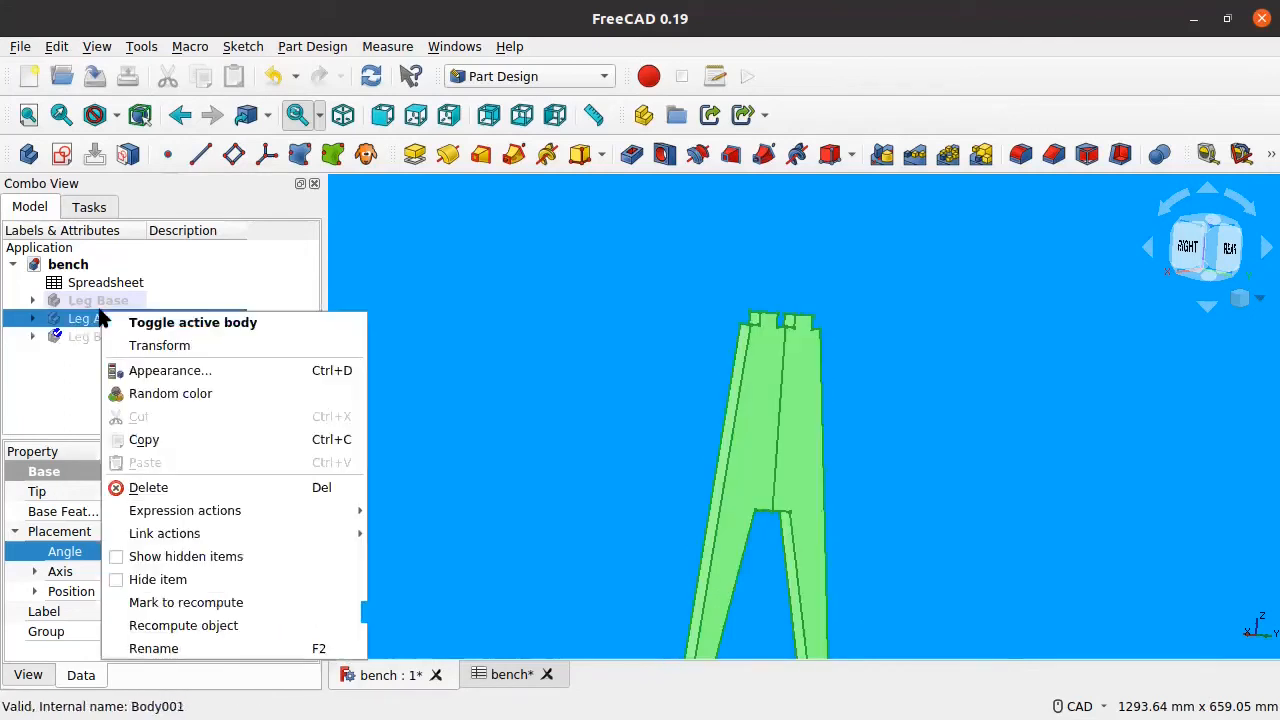
click(219, 323)
Create a new sketch on the broad face of Leg A, beside its vertical centre edge.
middle_drag(923, 383, 826, 385)
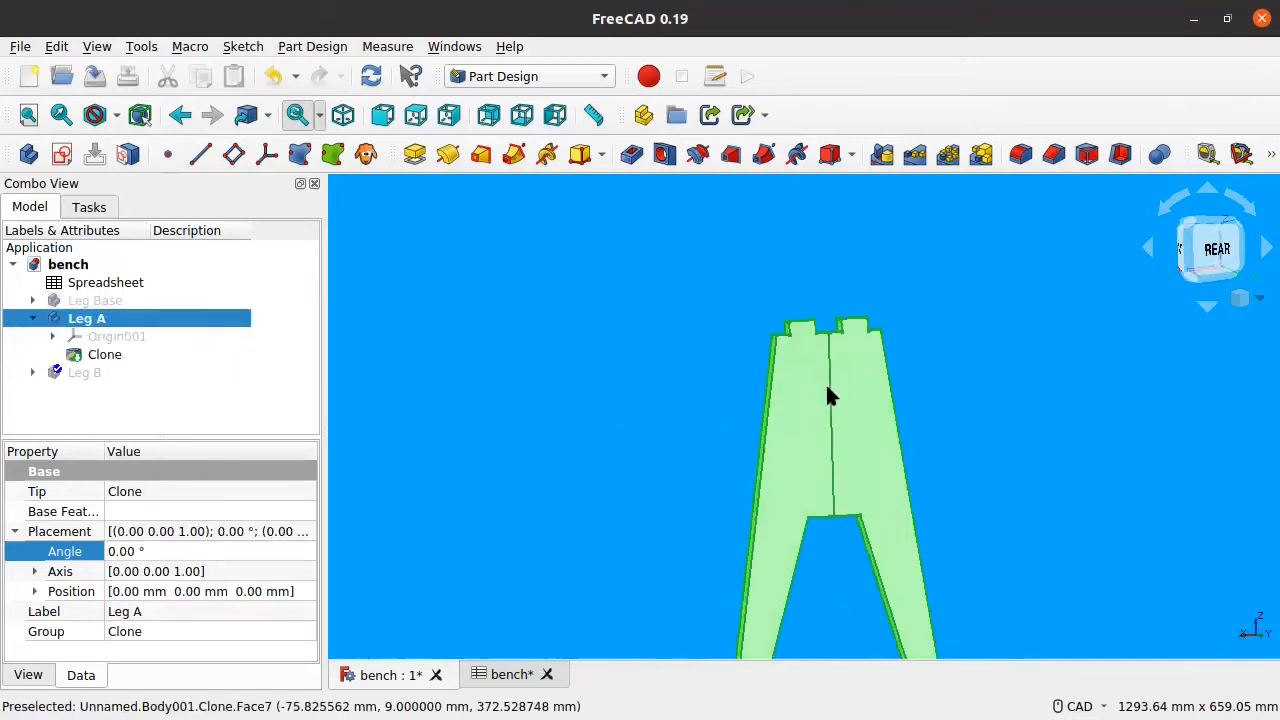
scroll(864, 355, up, 3)
middle_drag(1089, 434, 1097, 404)
click(1097, 404)
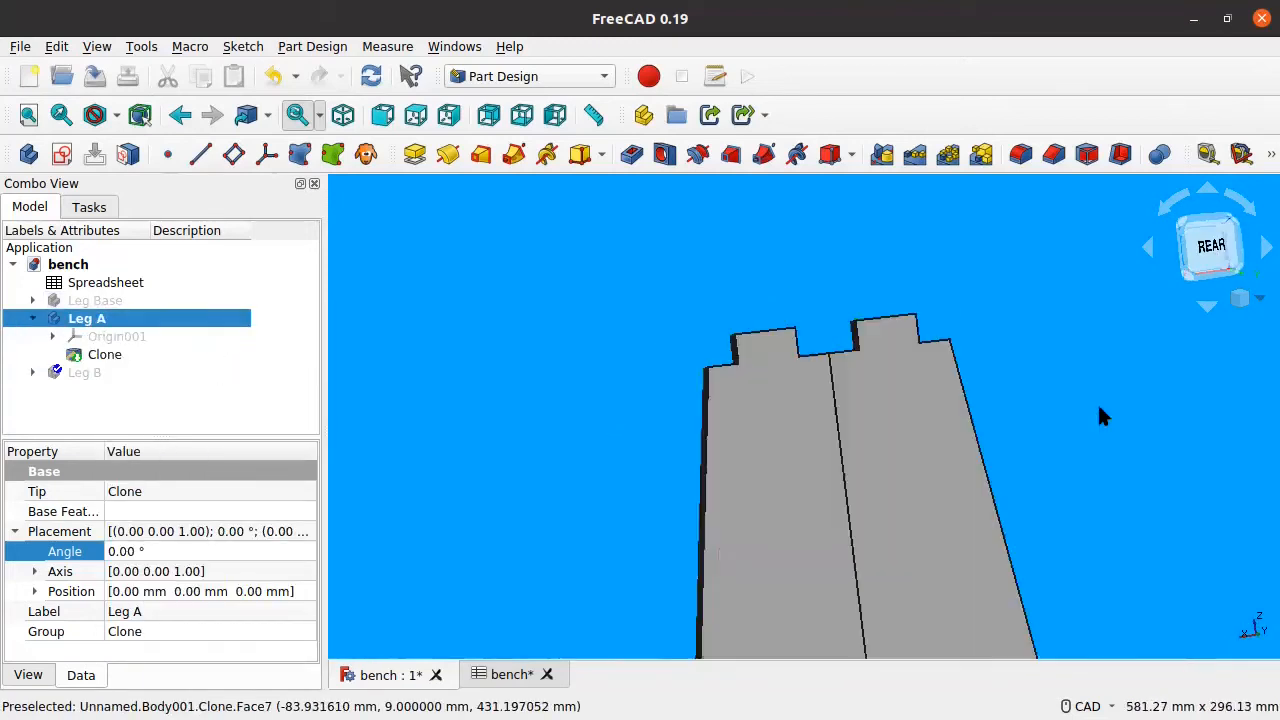
click(903, 424)
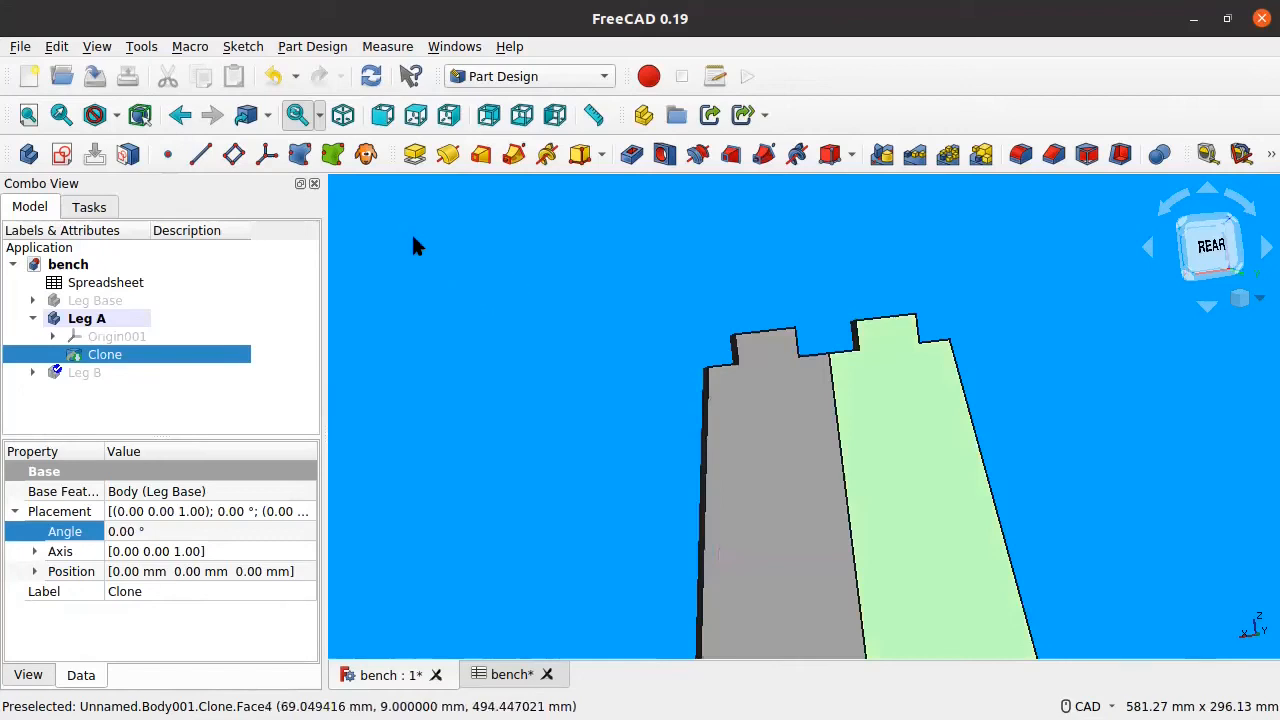
click(62, 156)
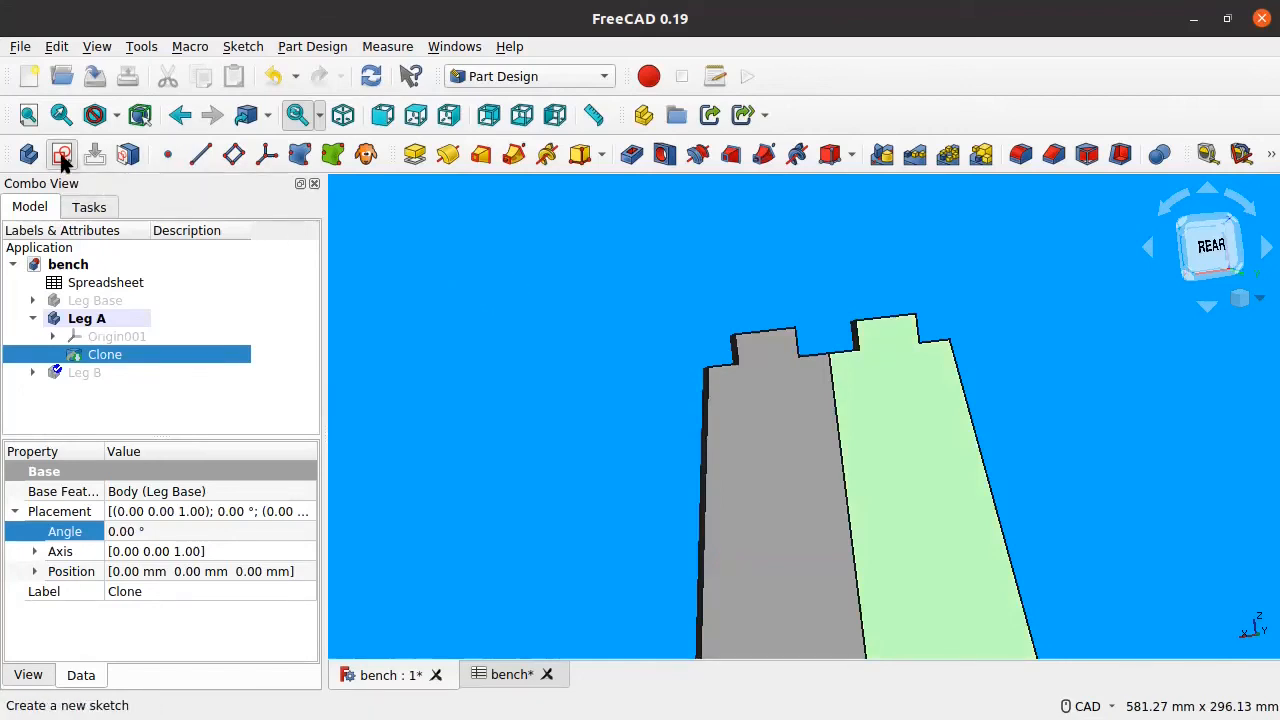
middle_drag(1069, 409, 880, 298)
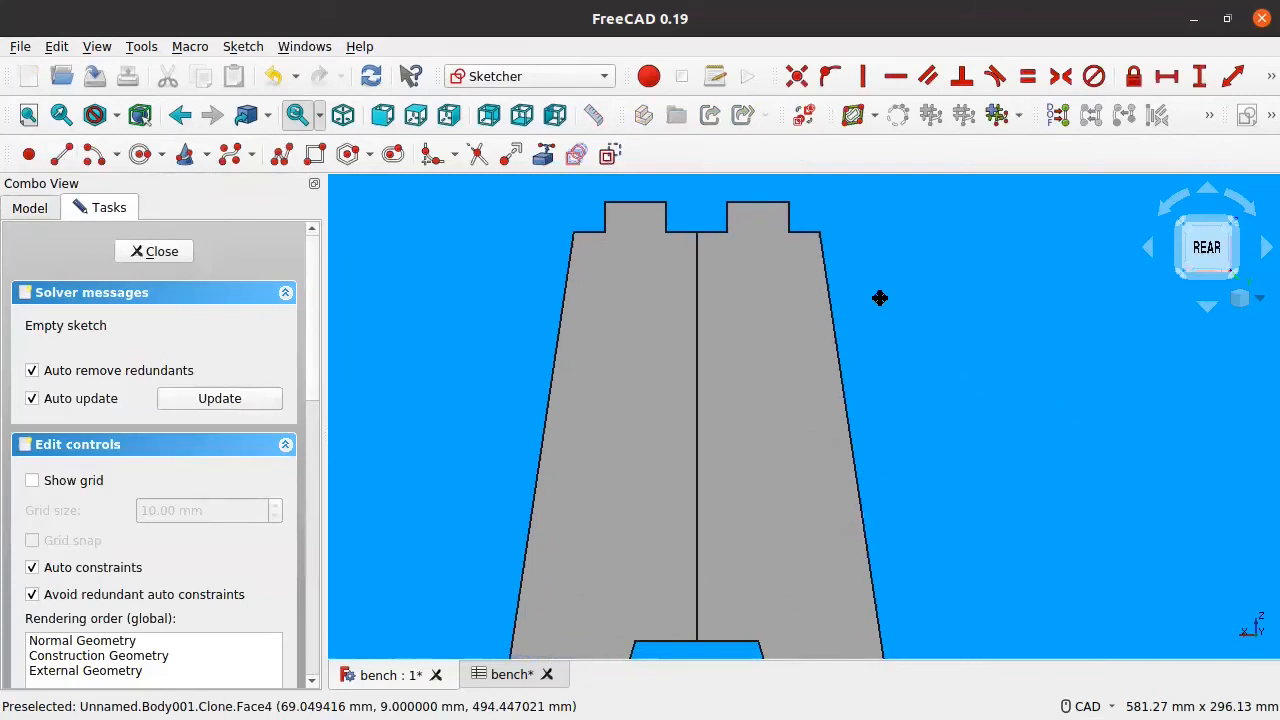
Import Leg A's vertical centre edge as external geometry and sketch an upright rectangle about 36 × 154 mm across it.
click(545, 152)
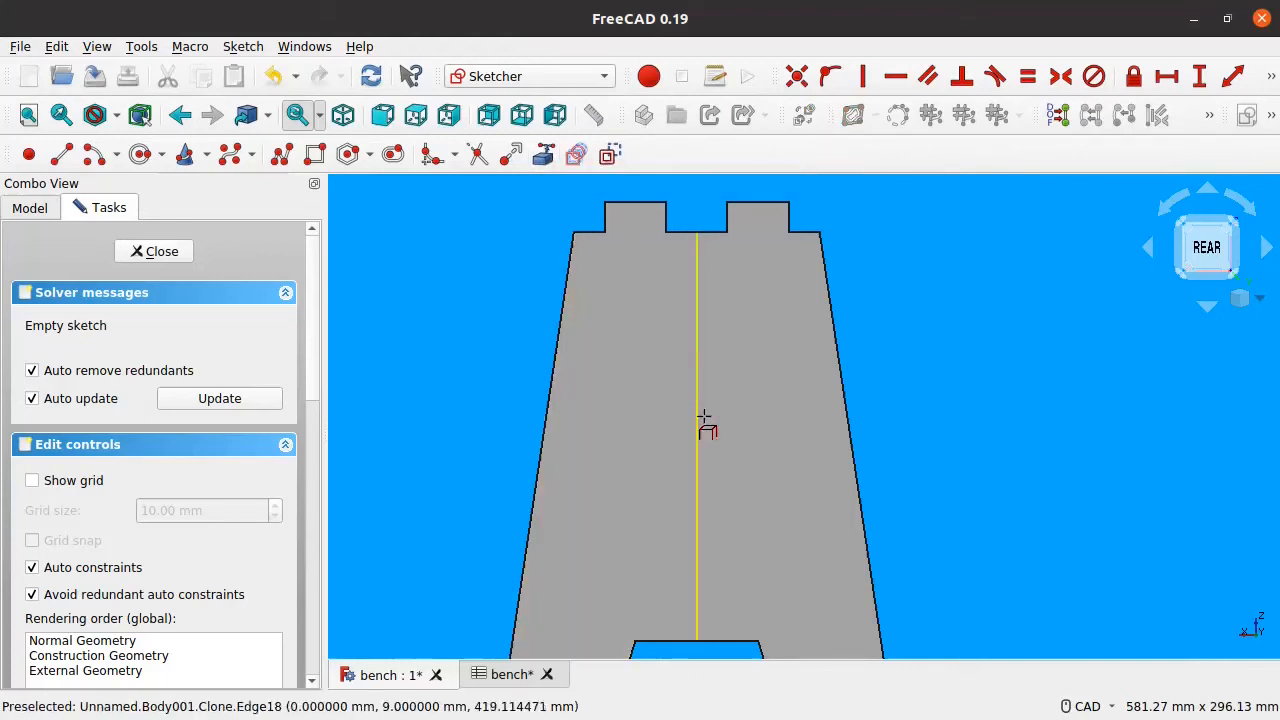
click(696, 452)
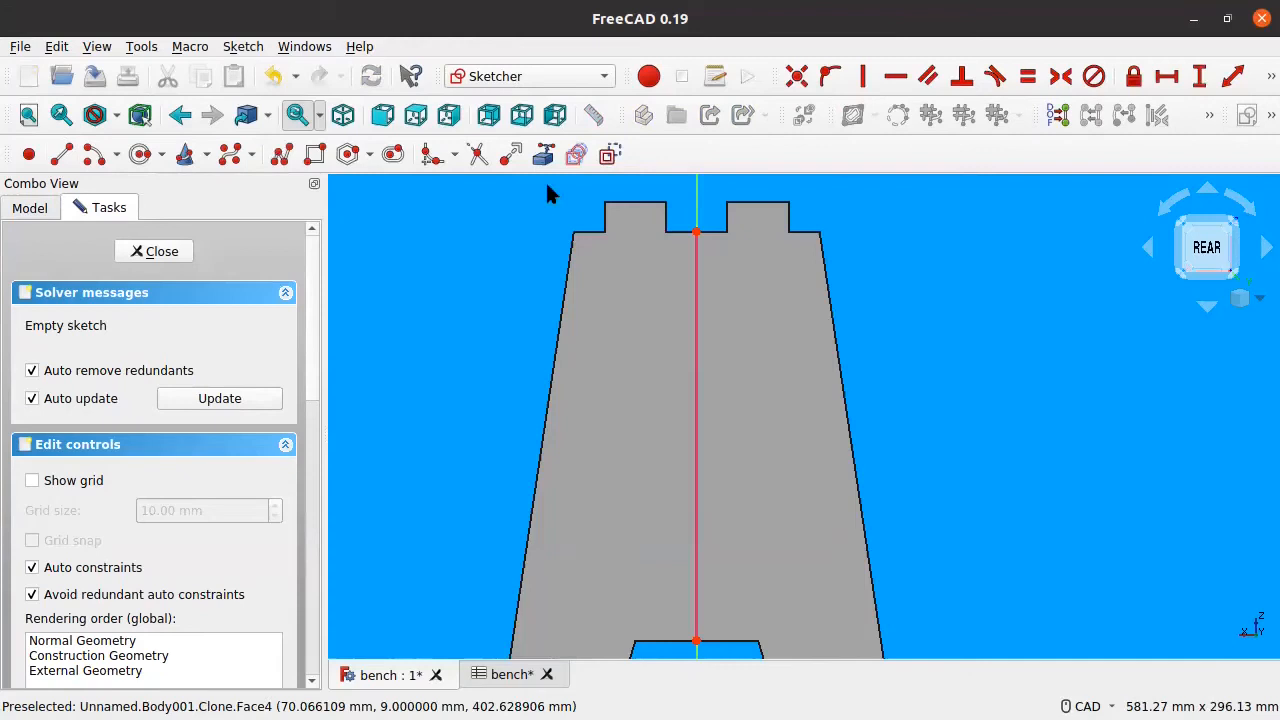
click(316, 156)
click(670, 265)
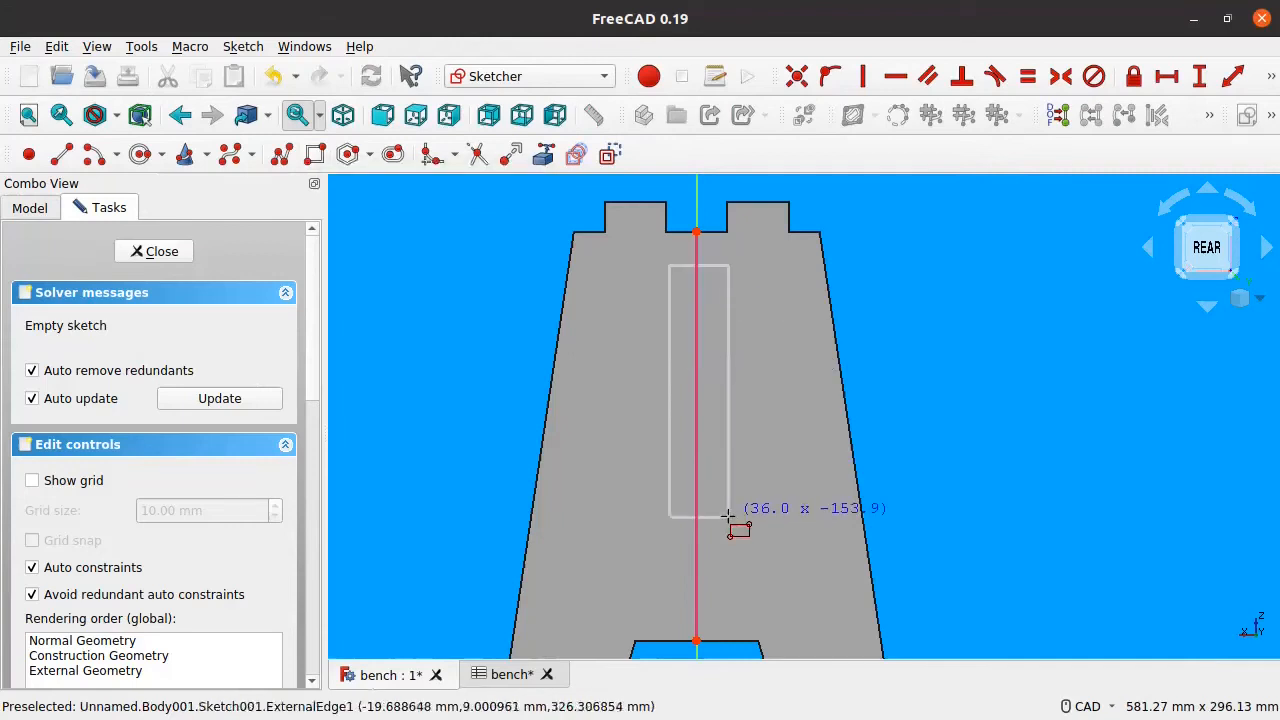
click(729, 517)
middle_drag(742, 428, 646, 406)
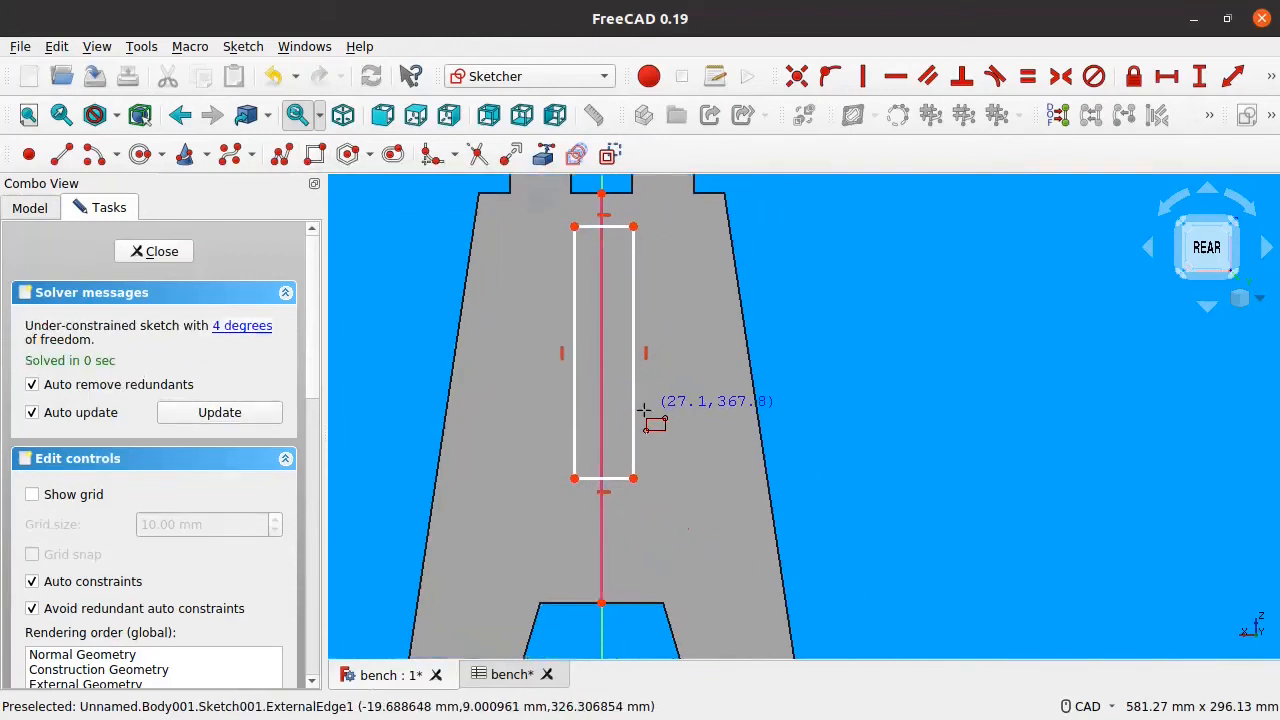
middle_drag(660, 451, 623, 458)
scroll(623, 458, up, 2)
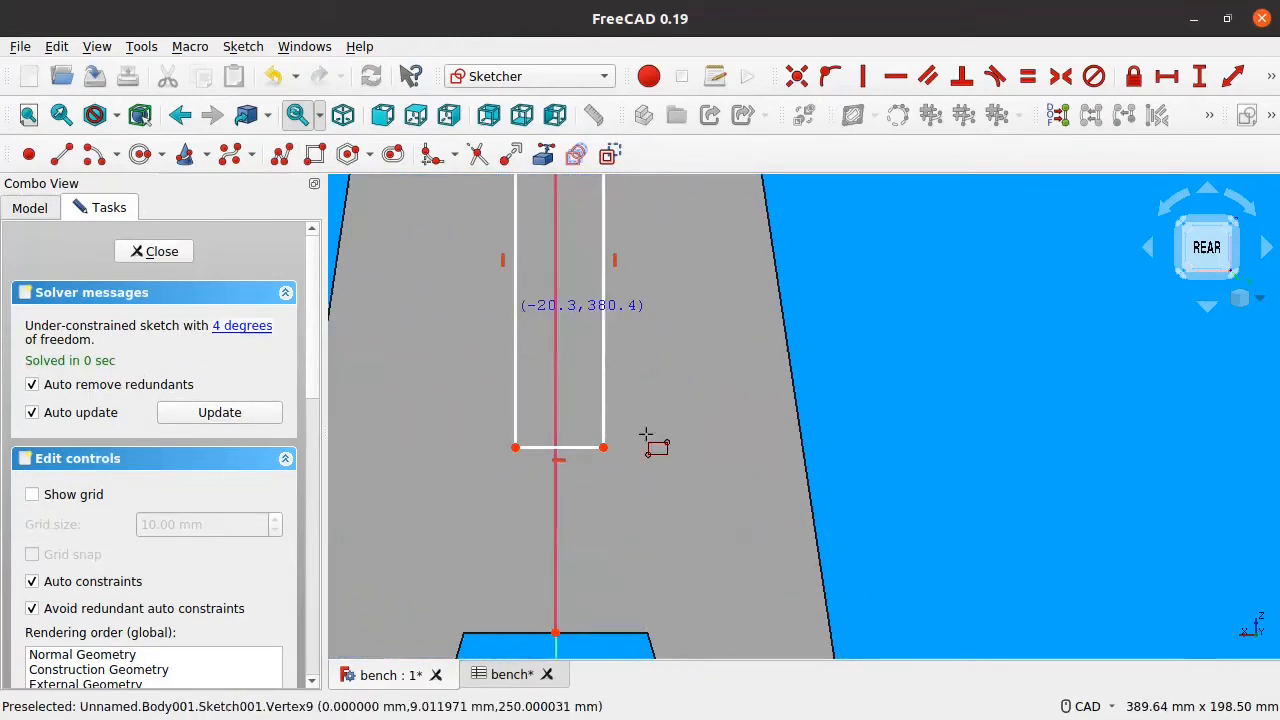
right_click(957, 342)
Constrain the lower end point of the imported centre edge onto the rectangle's bottom edge.
mouse_move(590, 482)
middle_down()
mouse_move(626, 449)
mouse_move(643, 400)
middle_up()
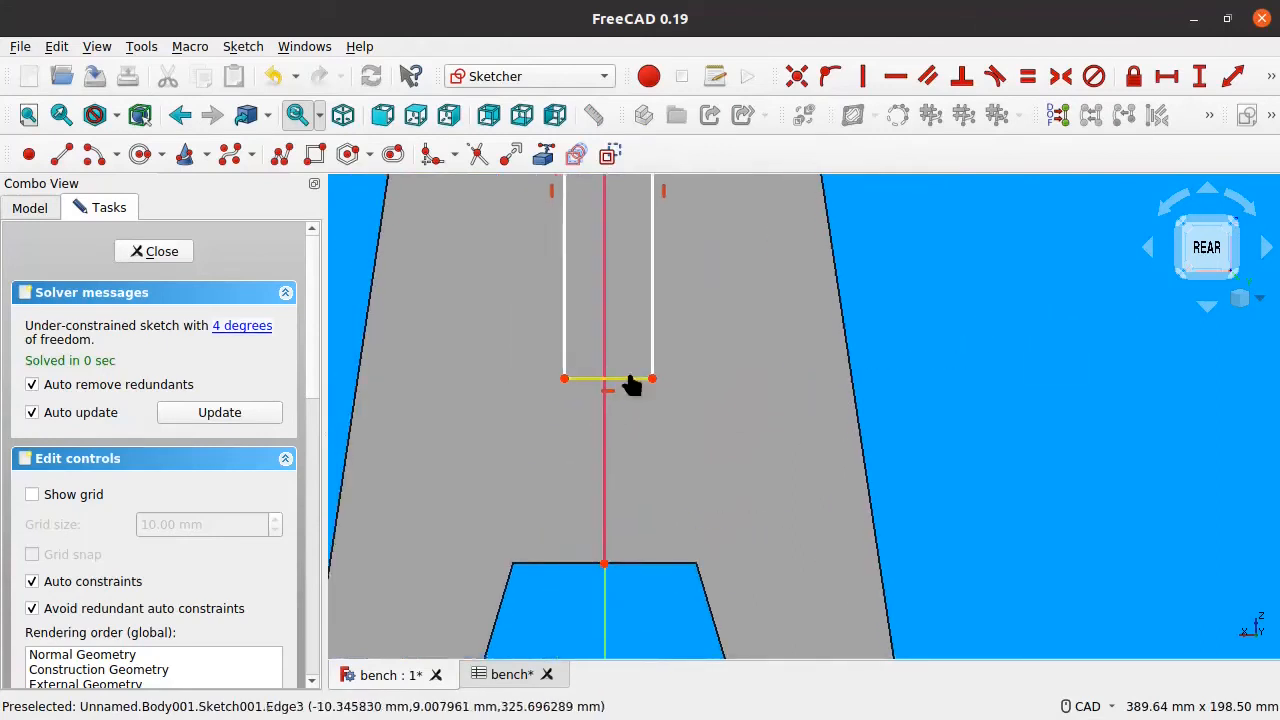
click(634, 379)
click(600, 560)
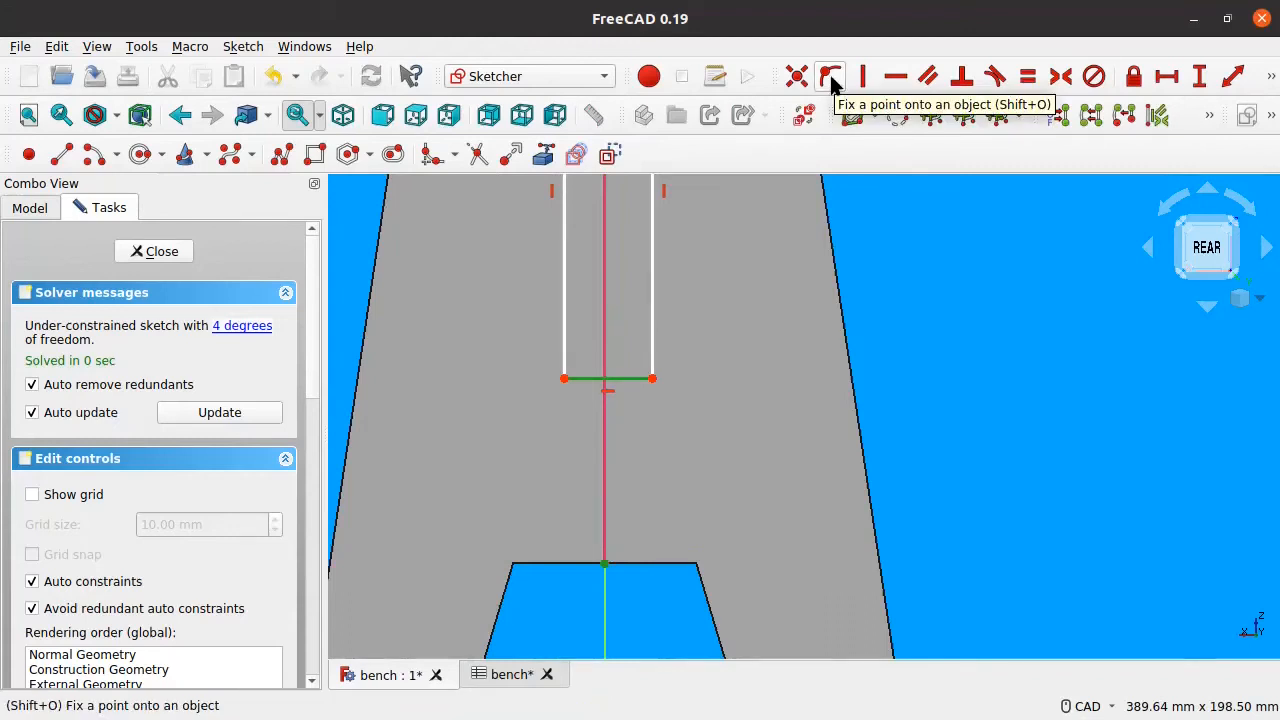
click(830, 80)
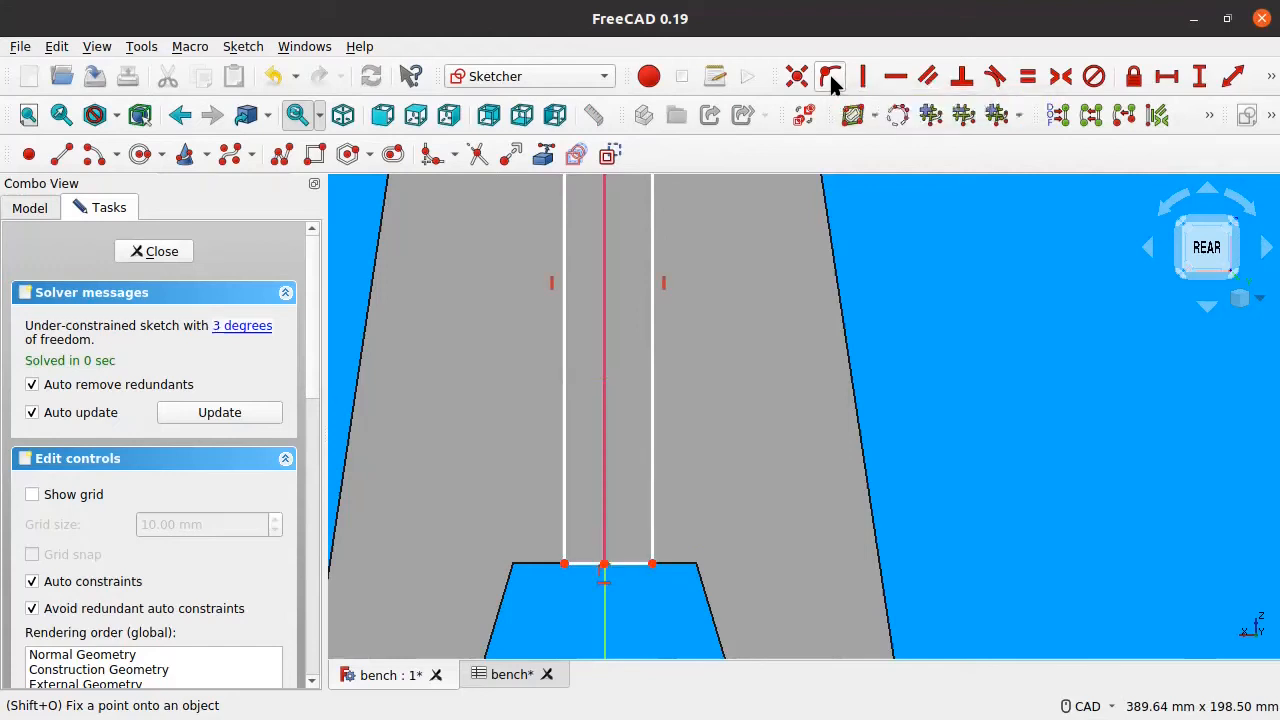
Examine the slot rectangle's top and bottom ends against the full height of Leg A's vertical centre edge.
scroll(706, 312, down, 2)
mouse_move(708, 309)
middle_down()
mouse_move(703, 474)
mouse_move(649, 309)
mouse_move(643, 345)
middle_up()
mouse_move(611, 207)
mouse_down()
mouse_move(605, 416)
mouse_move(608, 386)
mouse_up()
scroll(603, 366, down, 3)
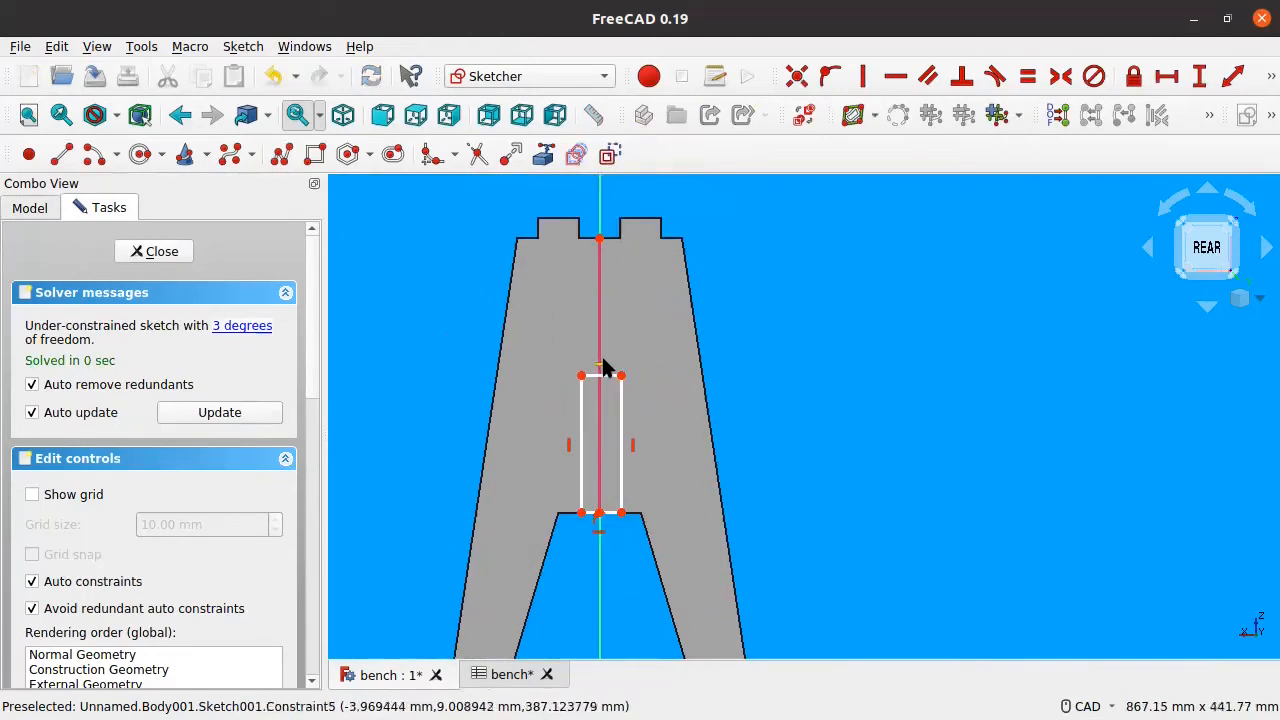
mouse_move(584, 342)
middle_down()
mouse_move(584, 308)
mouse_move(602, 324)
middle_up()
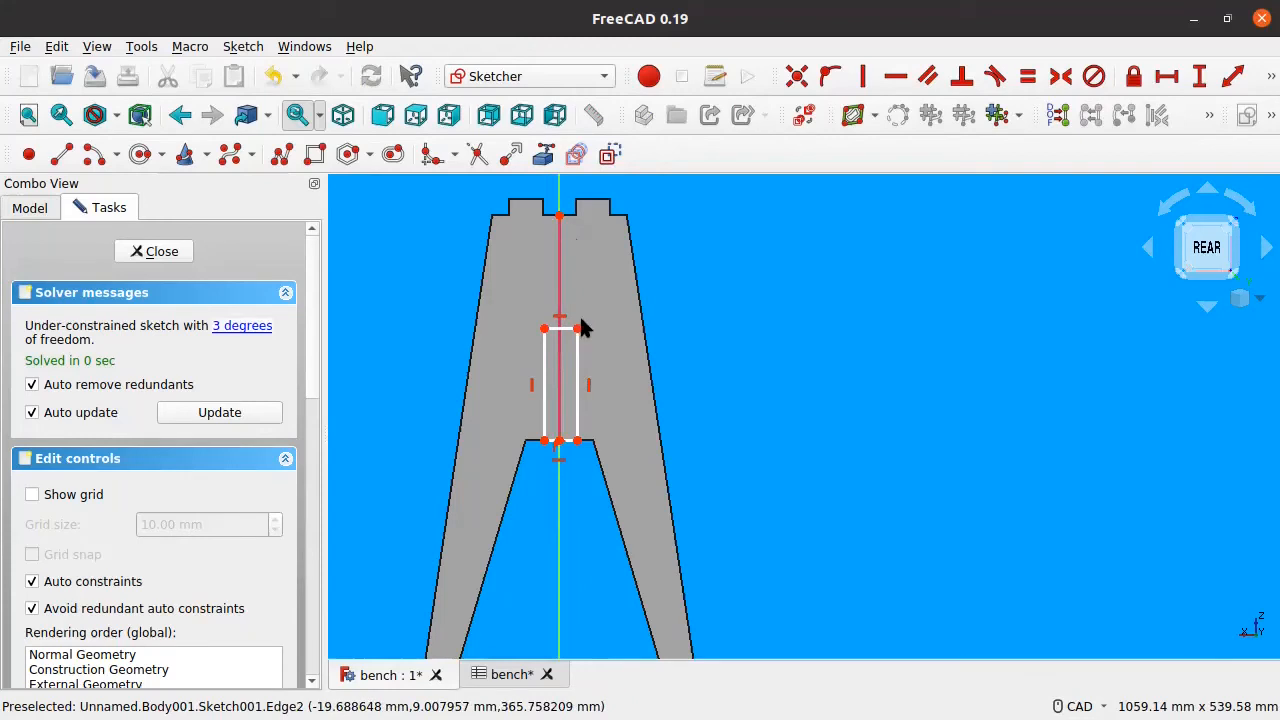
scroll(566, 386, down, 1)
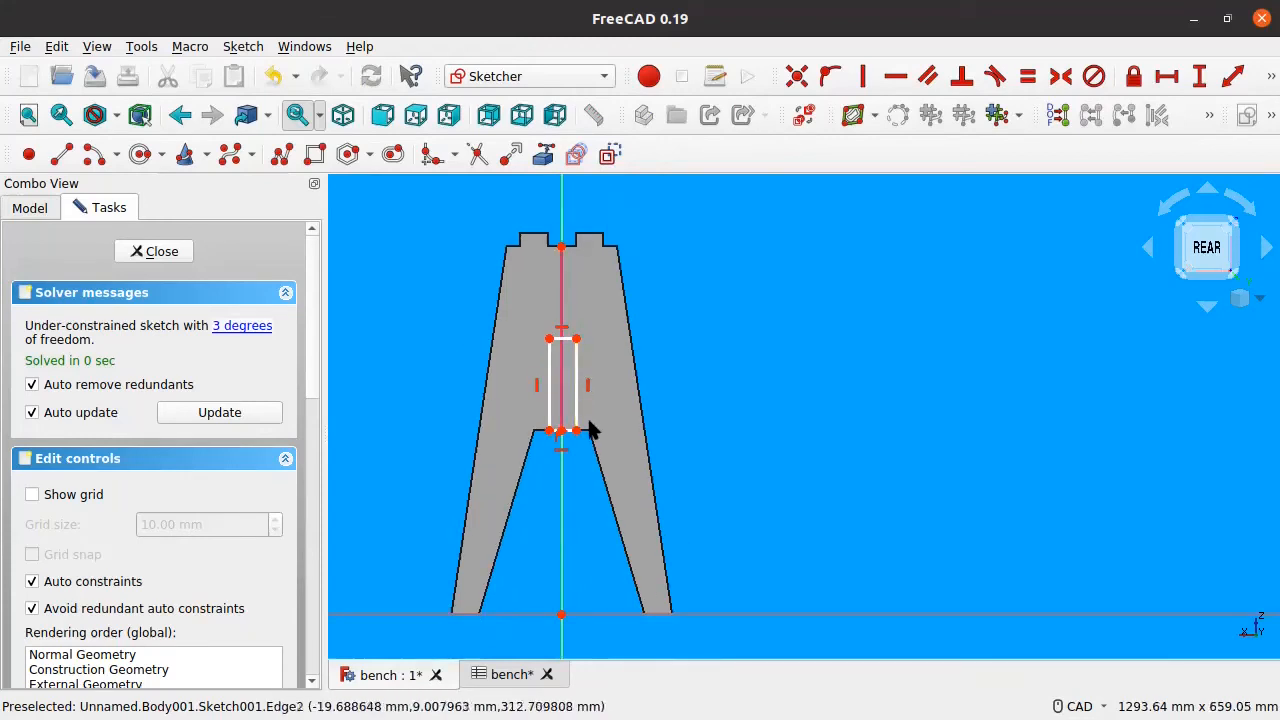
scroll(593, 390, up, 1)
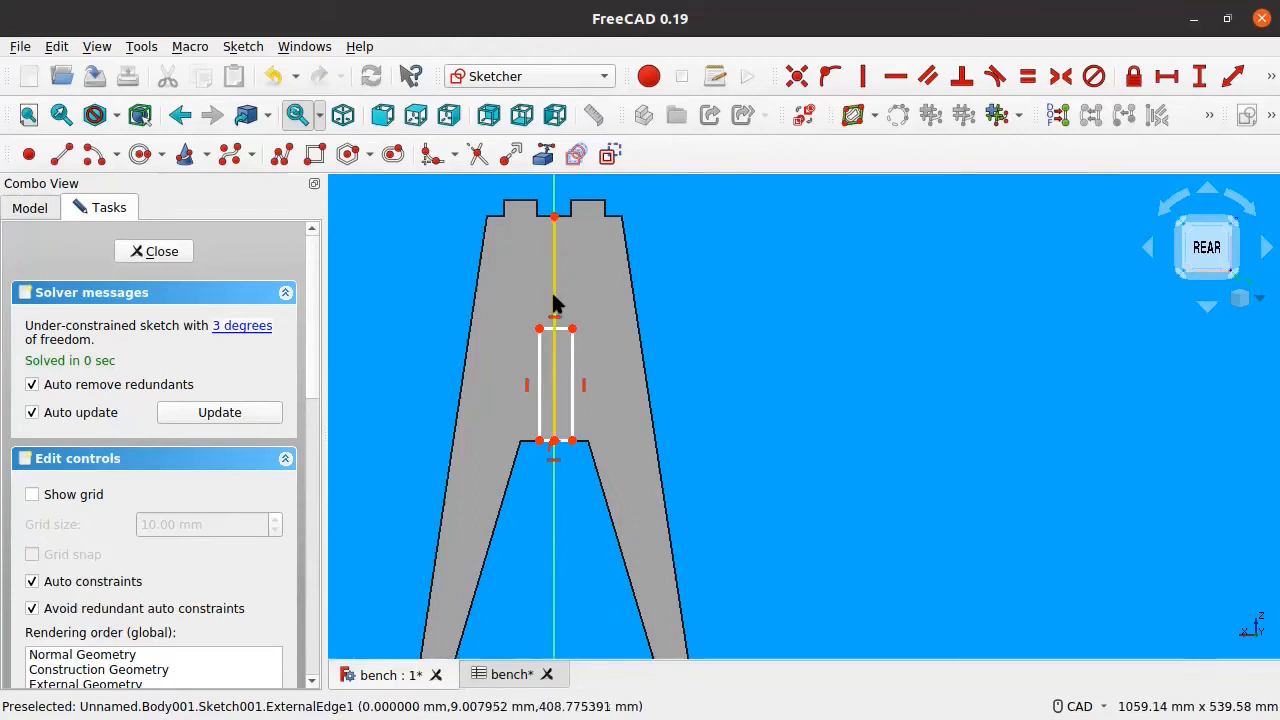
scroll(568, 262, up, 2)
scroll(571, 272, up, 1)
scroll(575, 278, down, 2)
scroll(575, 282, up, 2)
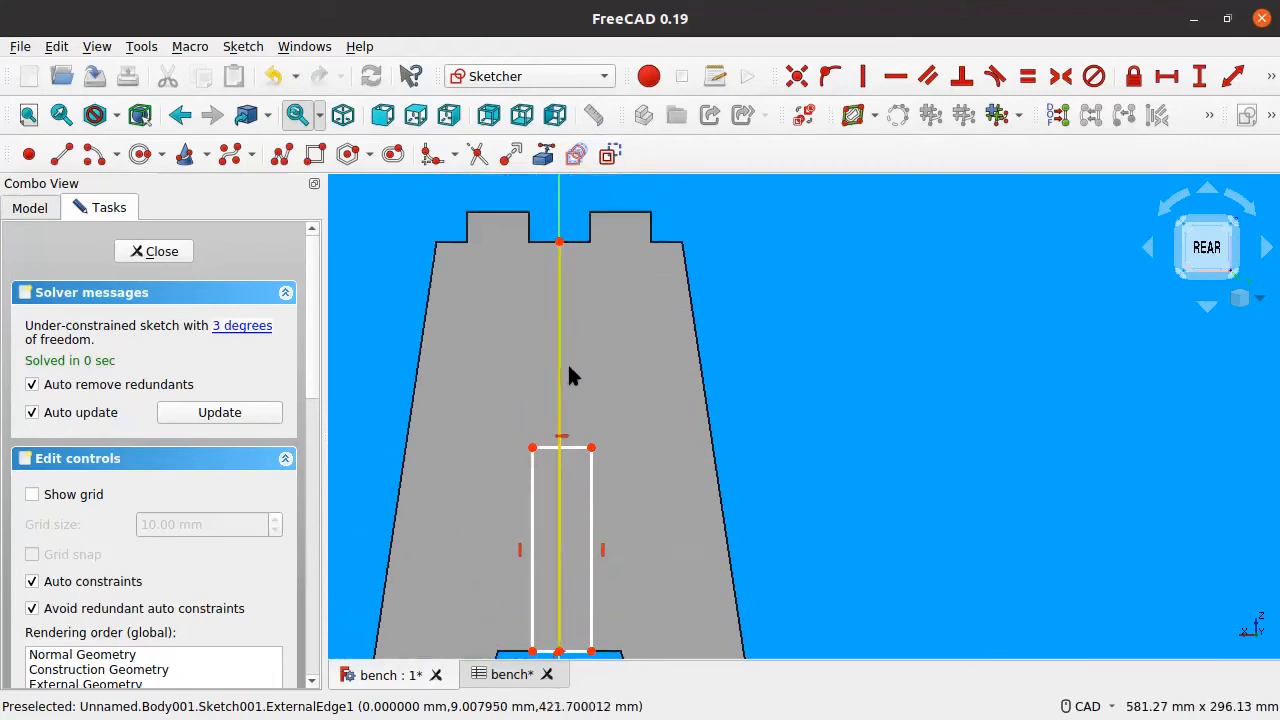
scroll(575, 340, up, 2)
scroll(577, 338, down, 3)
scroll(579, 336, up, 1)
scroll(579, 336, down, 1)
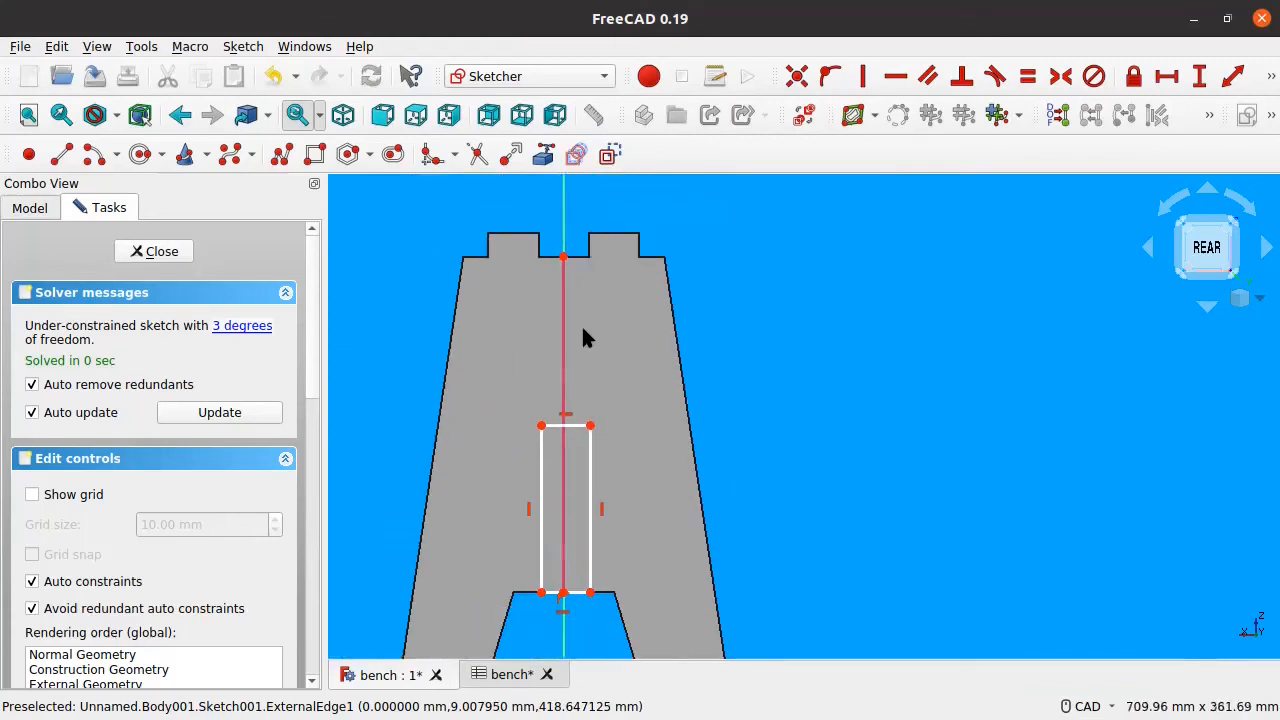
scroll(581, 330, up, 1)
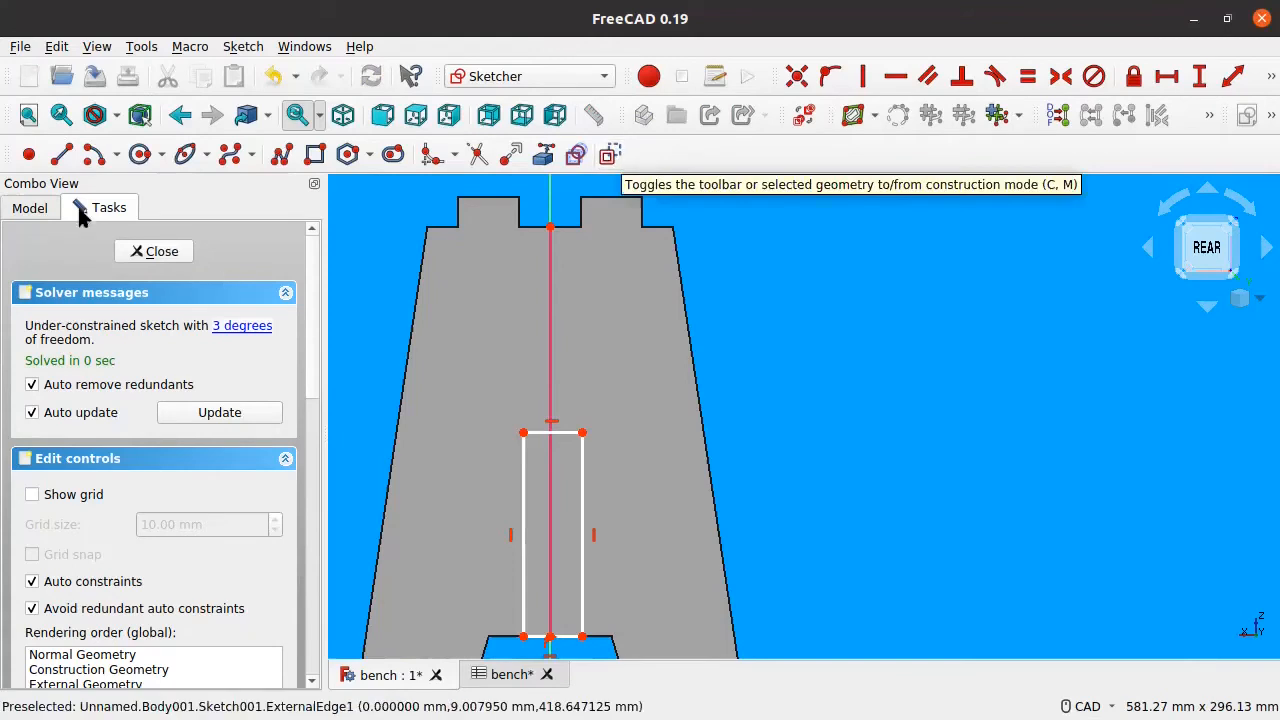
Draw a slanted construction line about 123 mm long beside the centre edge, above the rectangle, and switch back to normal geometry.
click(61, 154)
click(620, 326)
click(800, 409)
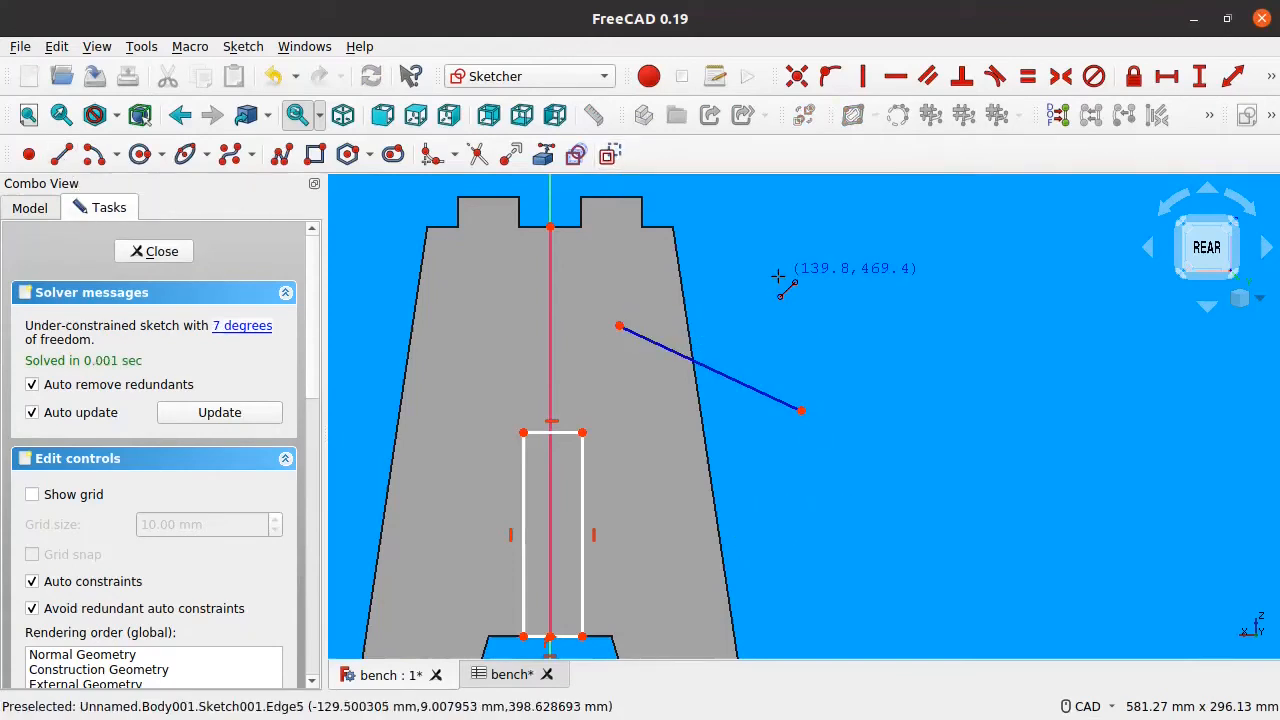
click(612, 157)
click(623, 284)
click(770, 318)
key(Escape)
click(733, 309)
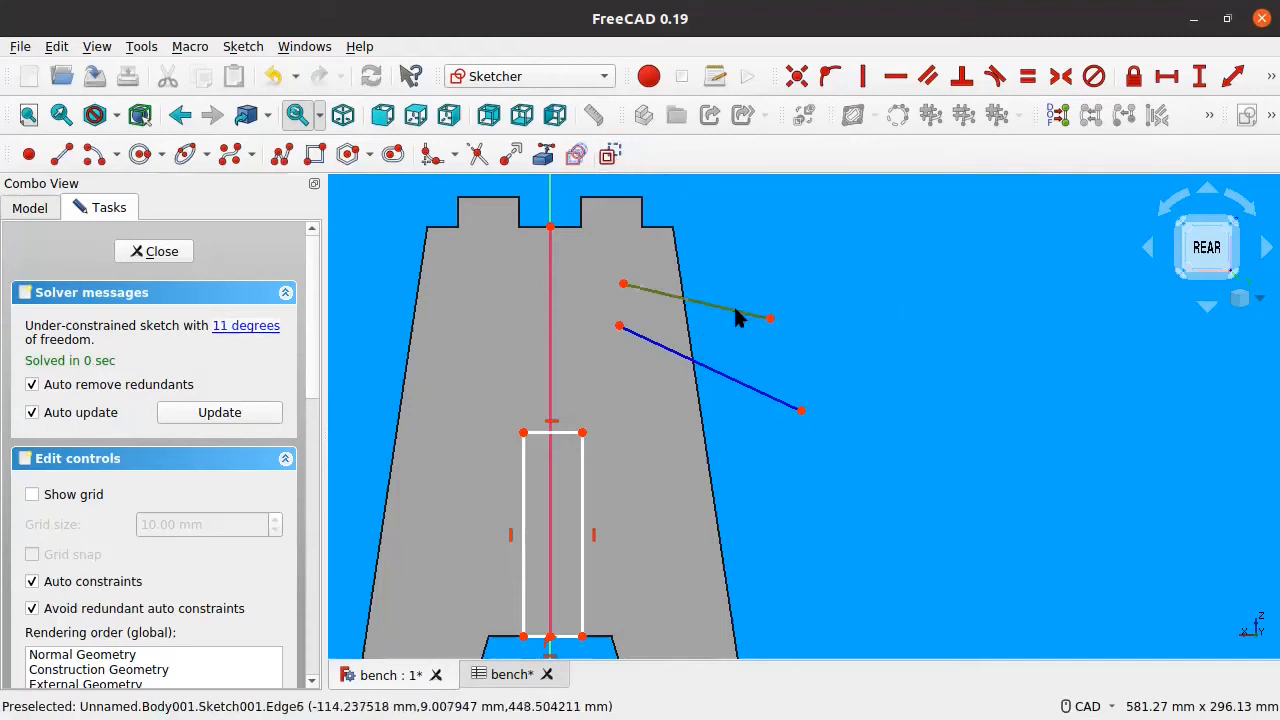
key(Delete)
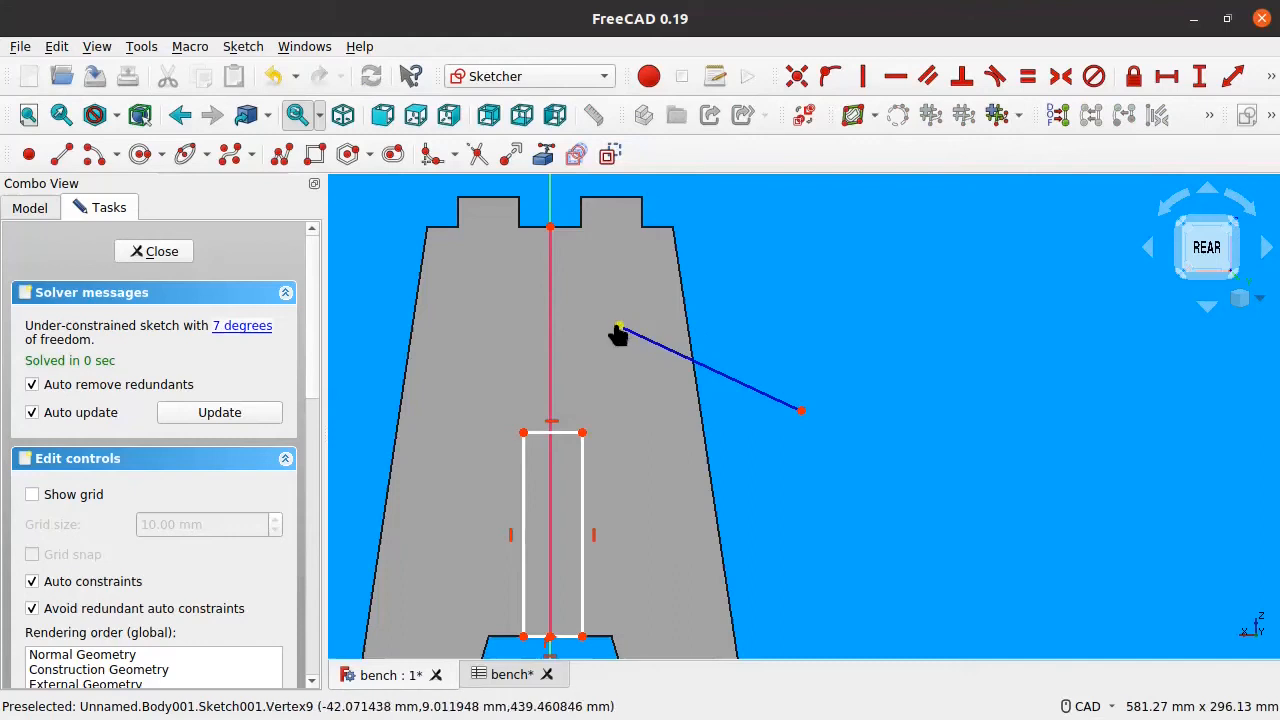
Make the construction line's upper end coincident with the centre edge's top point and constrain the line vertical.
click(619, 327)
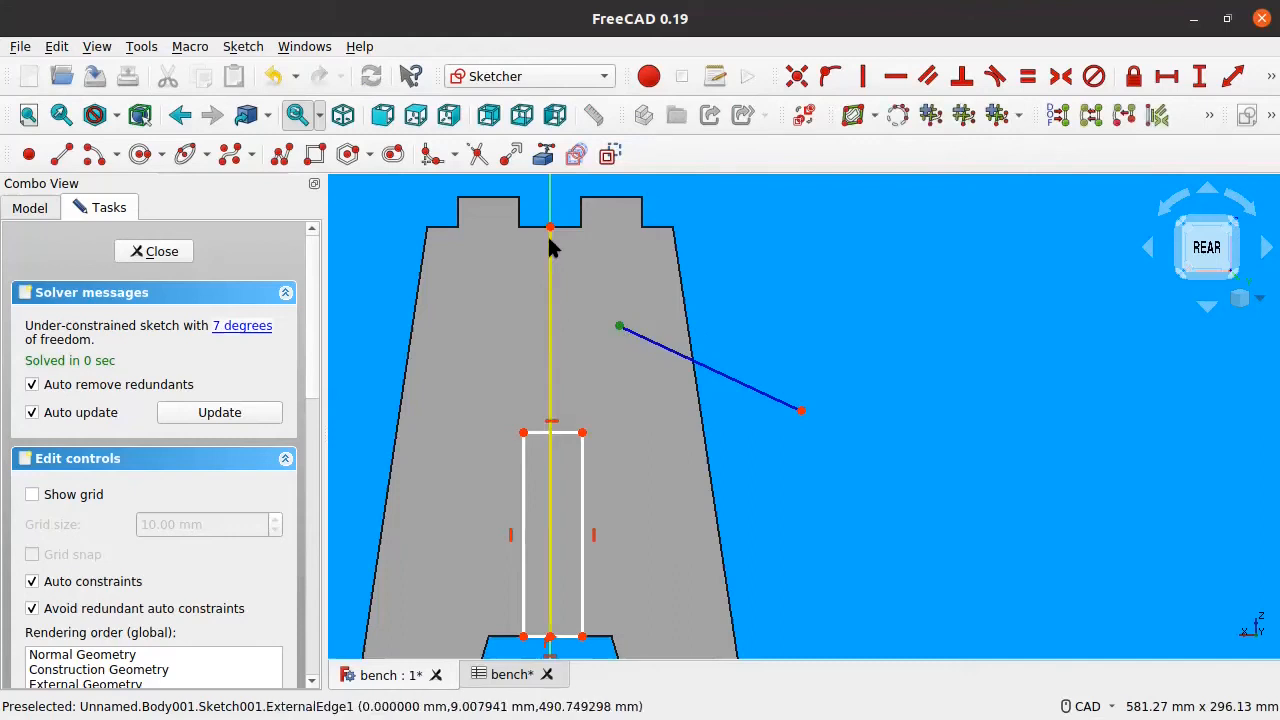
click(795, 78)
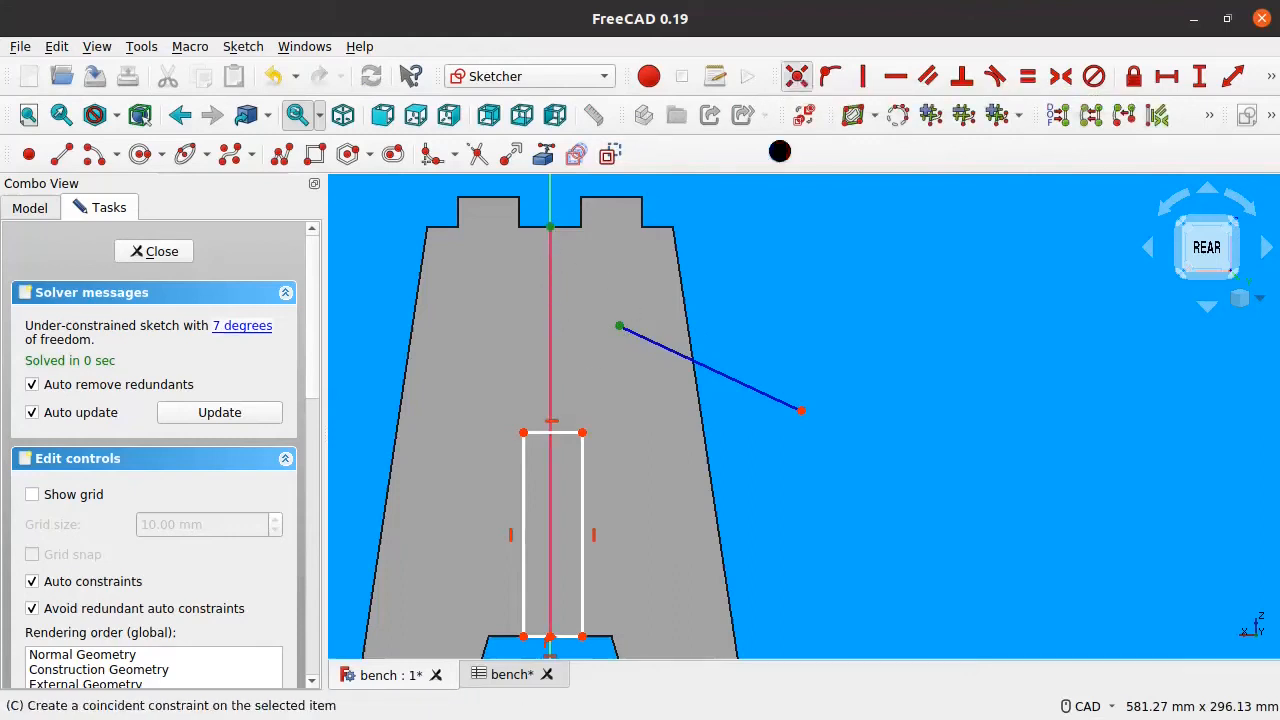
drag(805, 410, 629, 365)
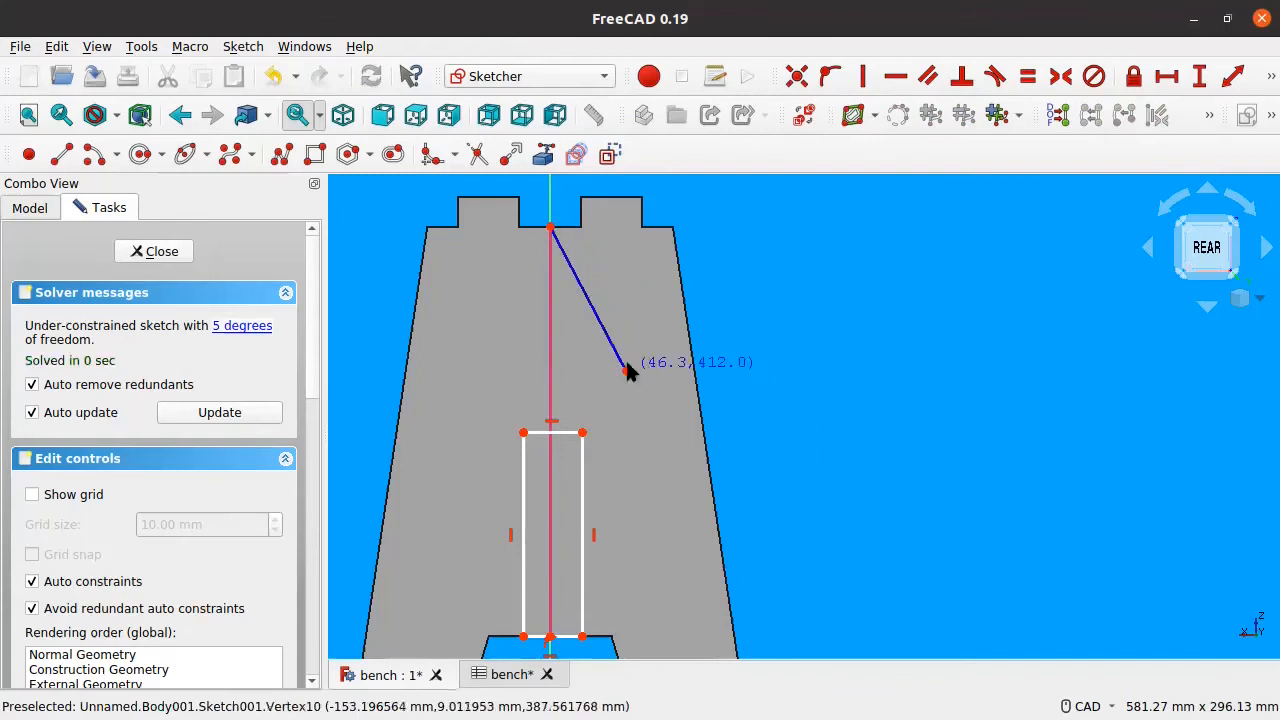
click(614, 338)
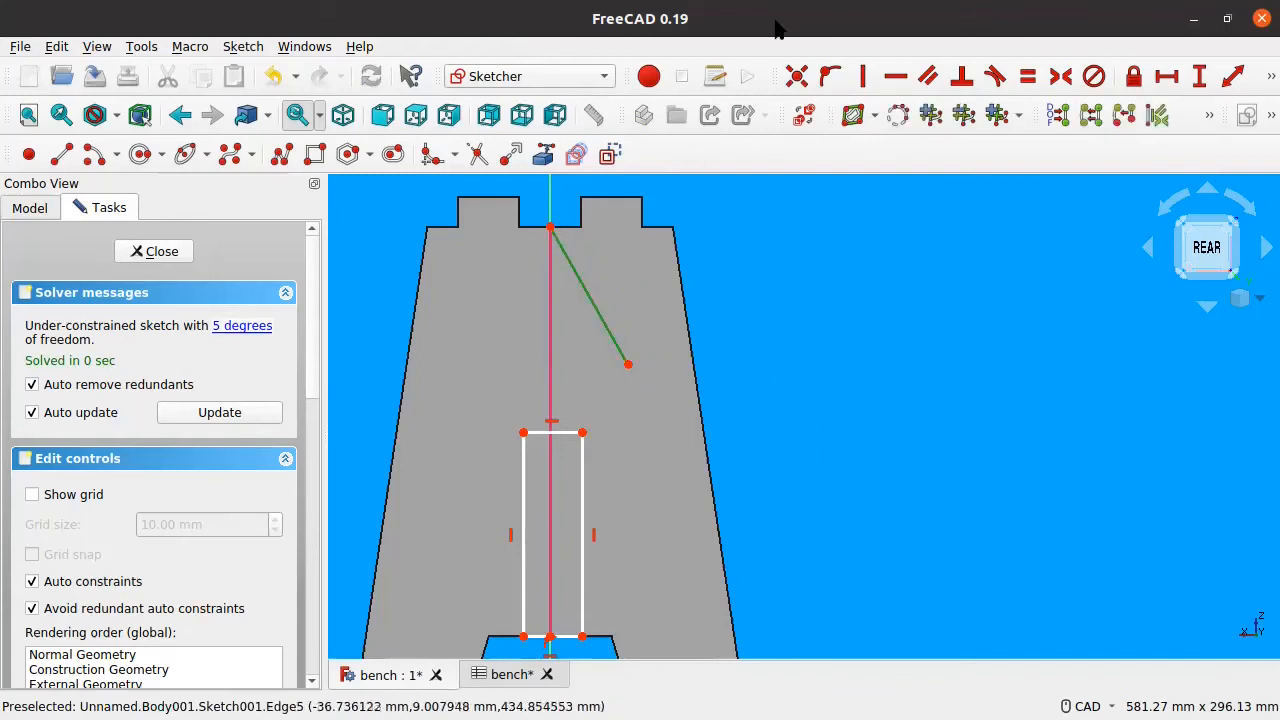
click(862, 77)
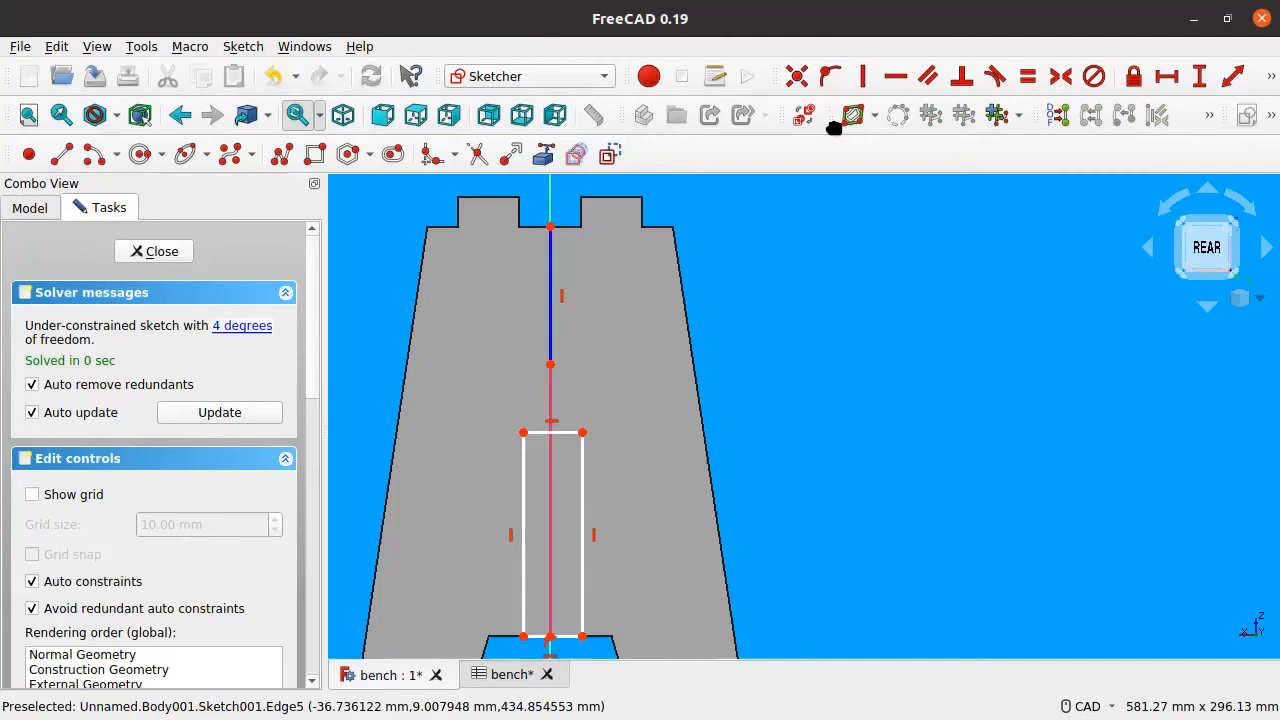
Constrain the construction line's lower end onto the rectangle's top edge and make the line equal in length to the rectangle's vertical side.
click(550, 364)
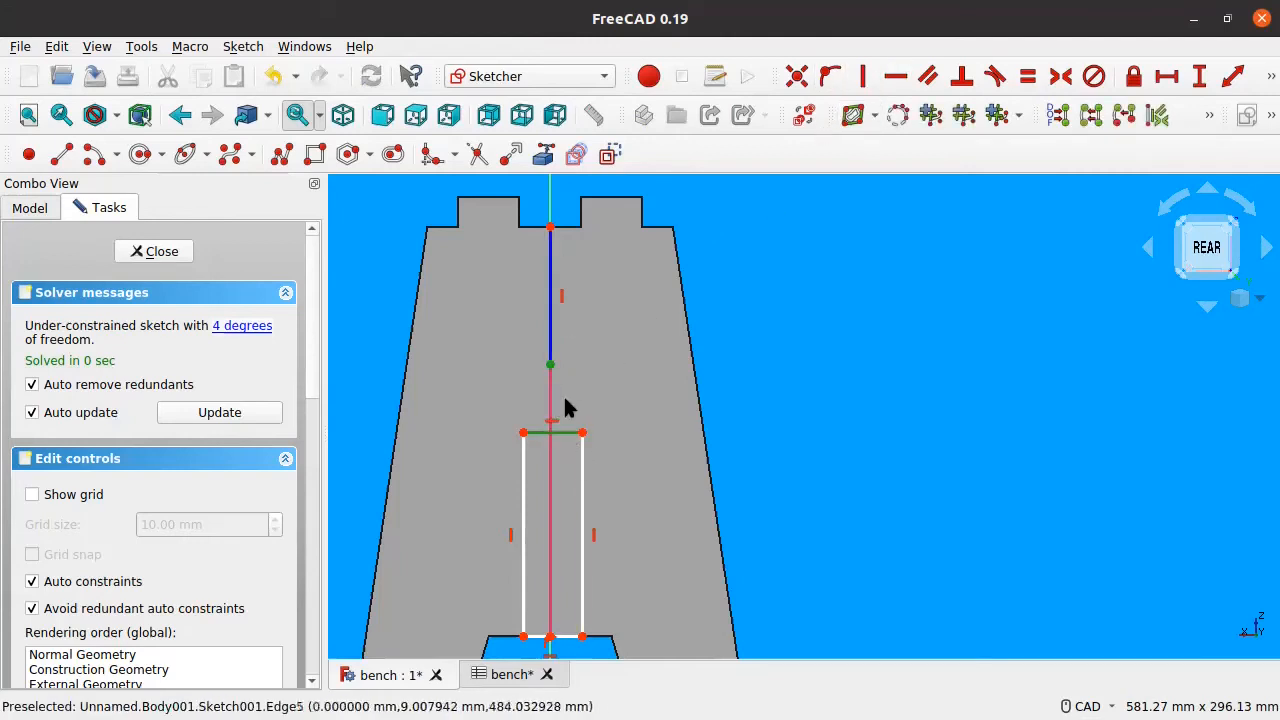
click(830, 76)
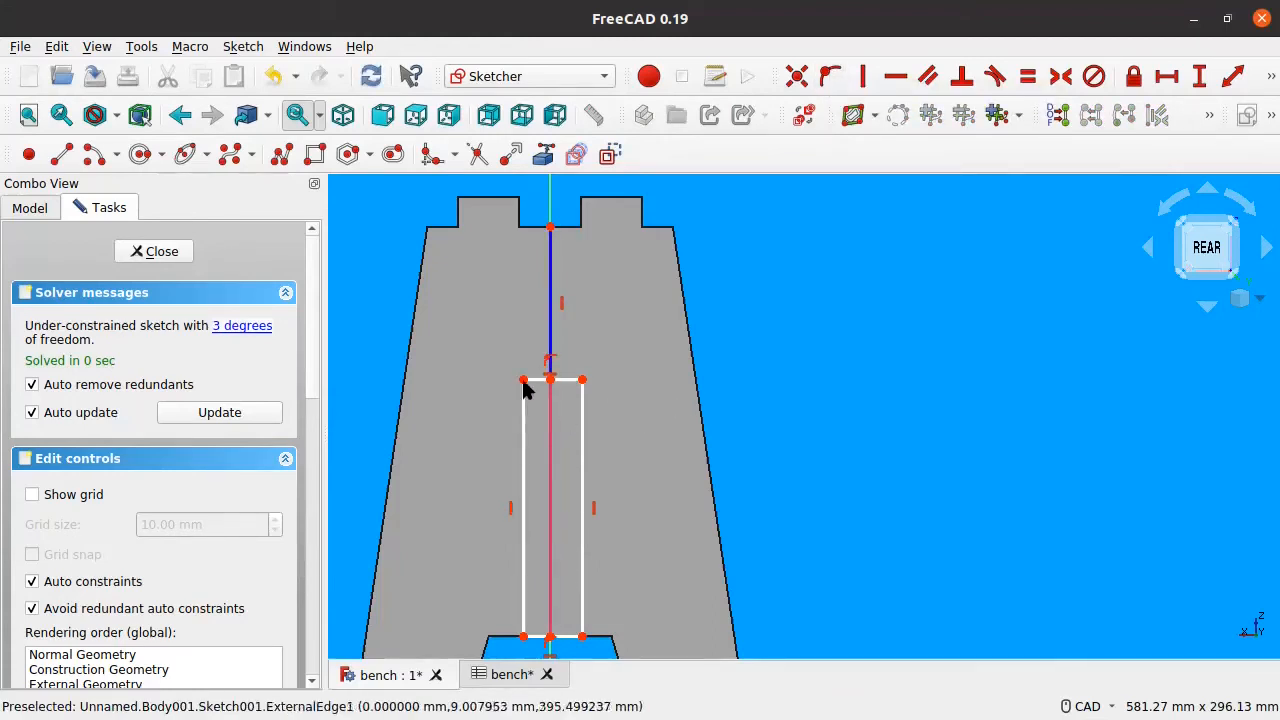
click(550, 275)
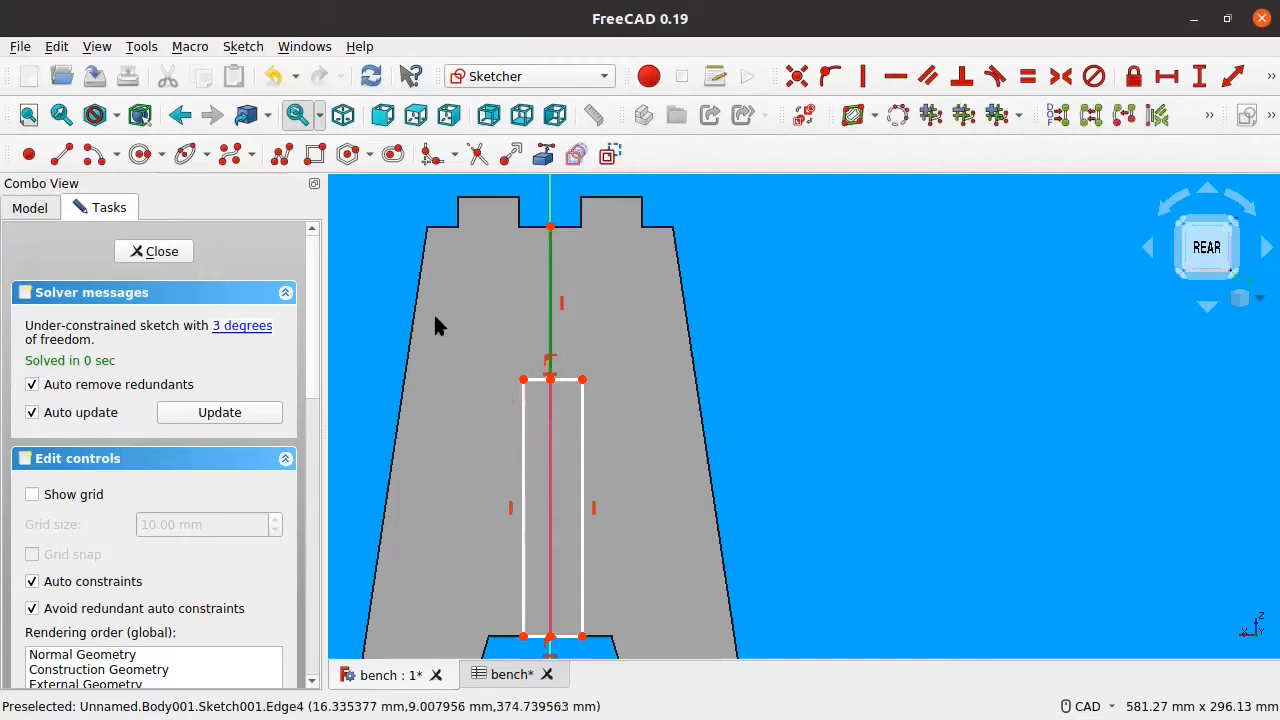
click(581, 455)
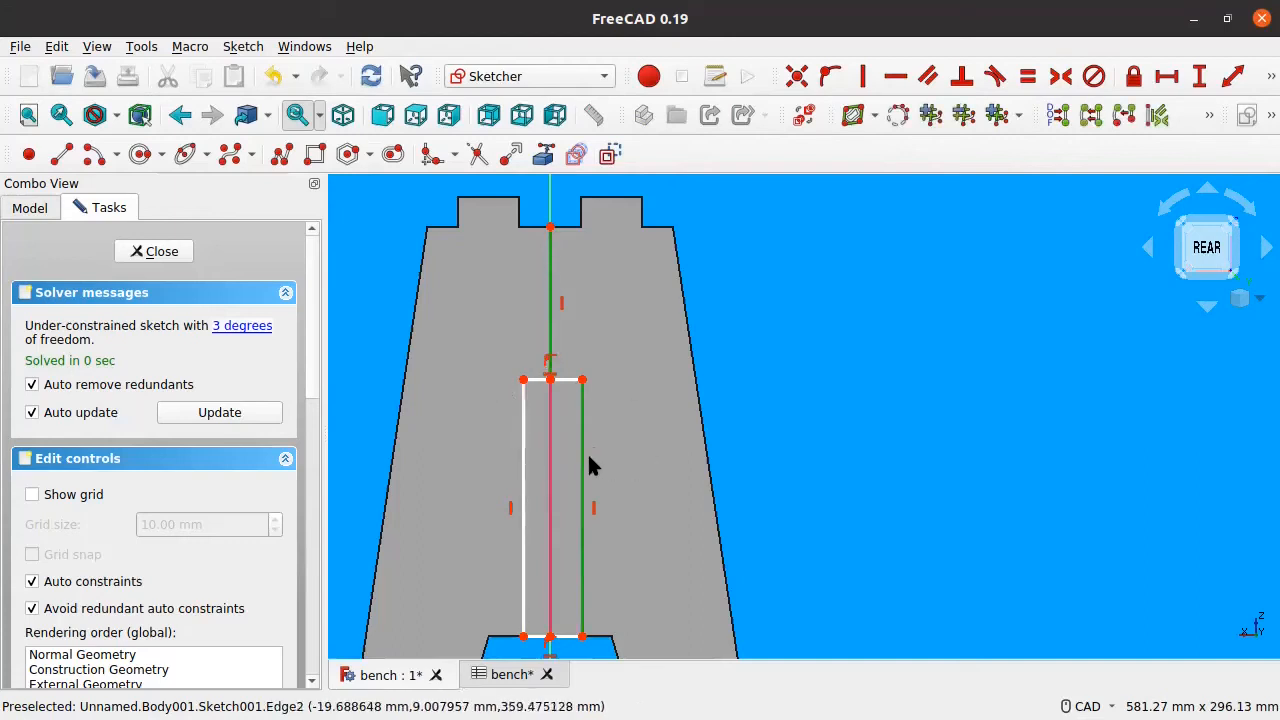
click(1027, 76)
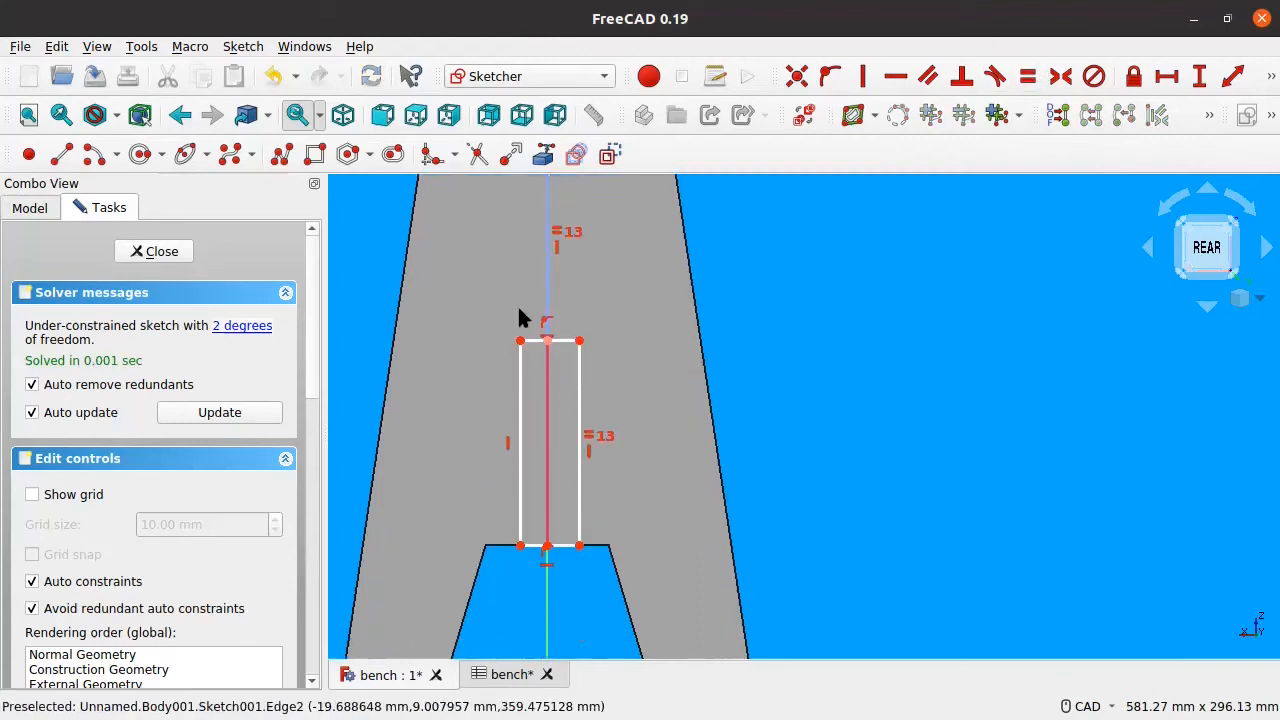
Constrain the horizontal distance between the rectangle's top corners to the 18 mm spreadsheet parameter beginning with "Spreadsheet.Ma".
scroll(578, 331, up, 3)
scroll(578, 331, down, 2)
middle_drag(579, 343, 622, 380)
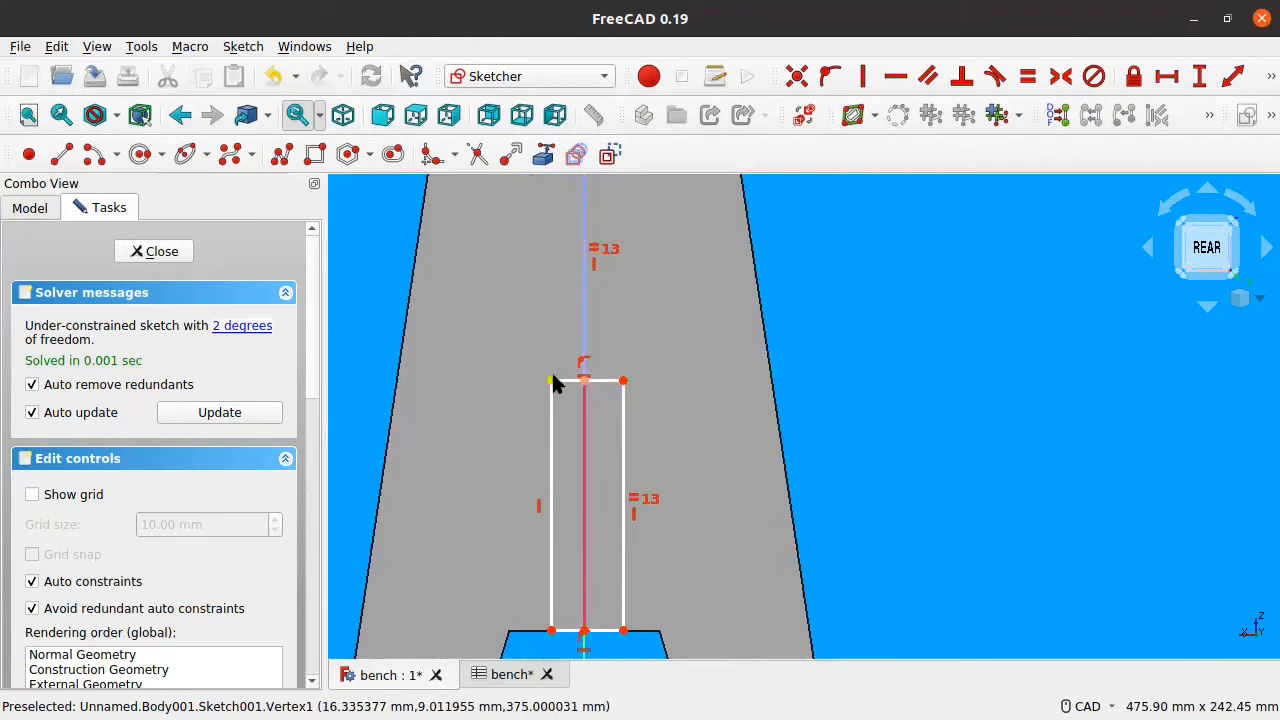
click(622, 378)
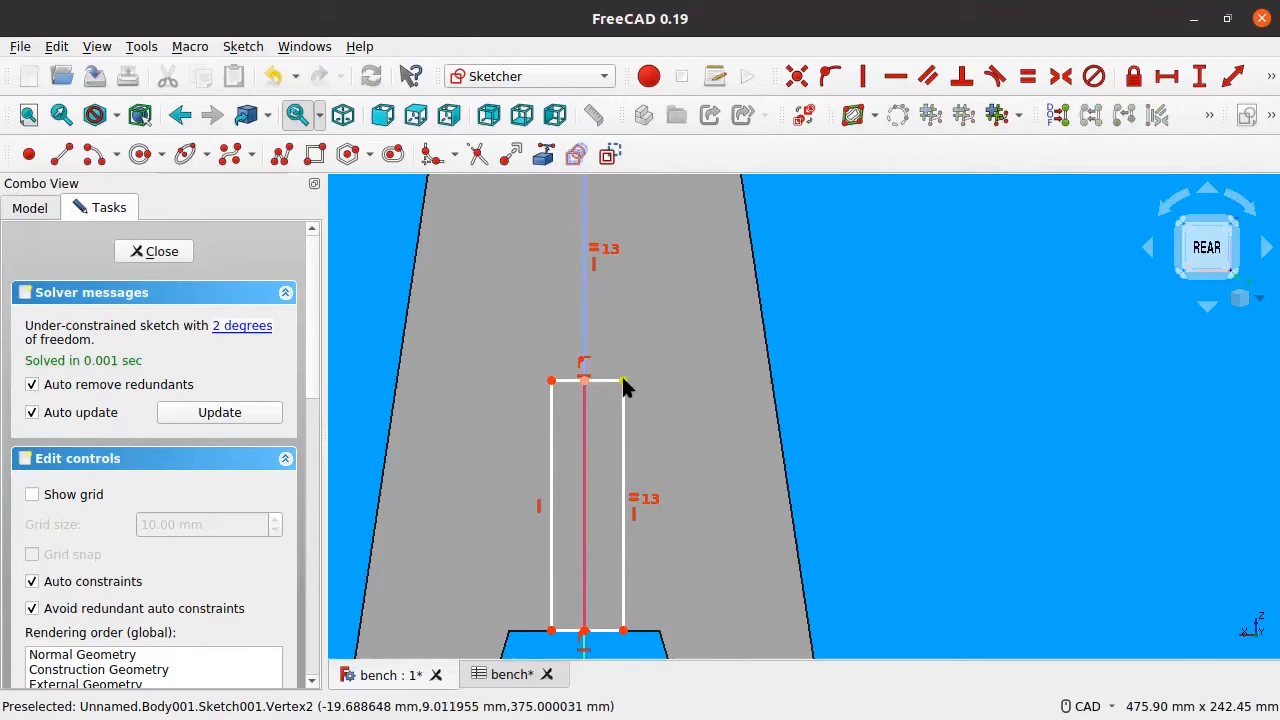
click(553, 381)
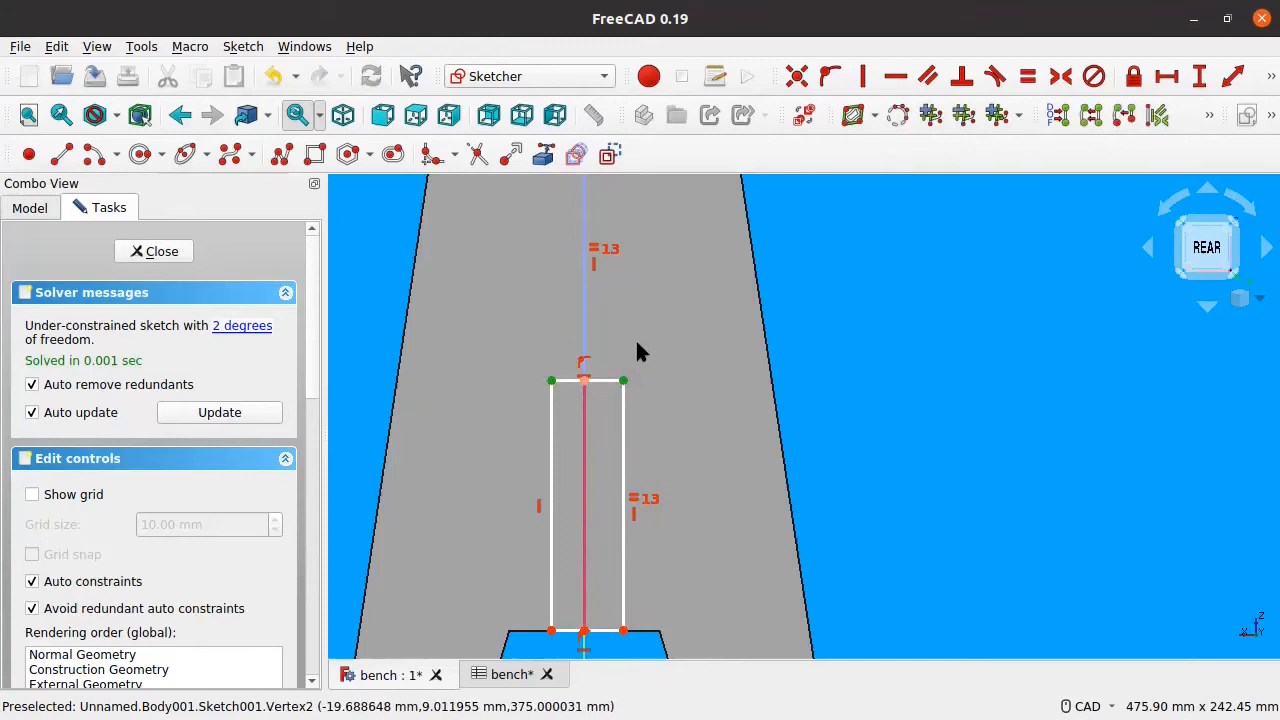
click(1166, 76)
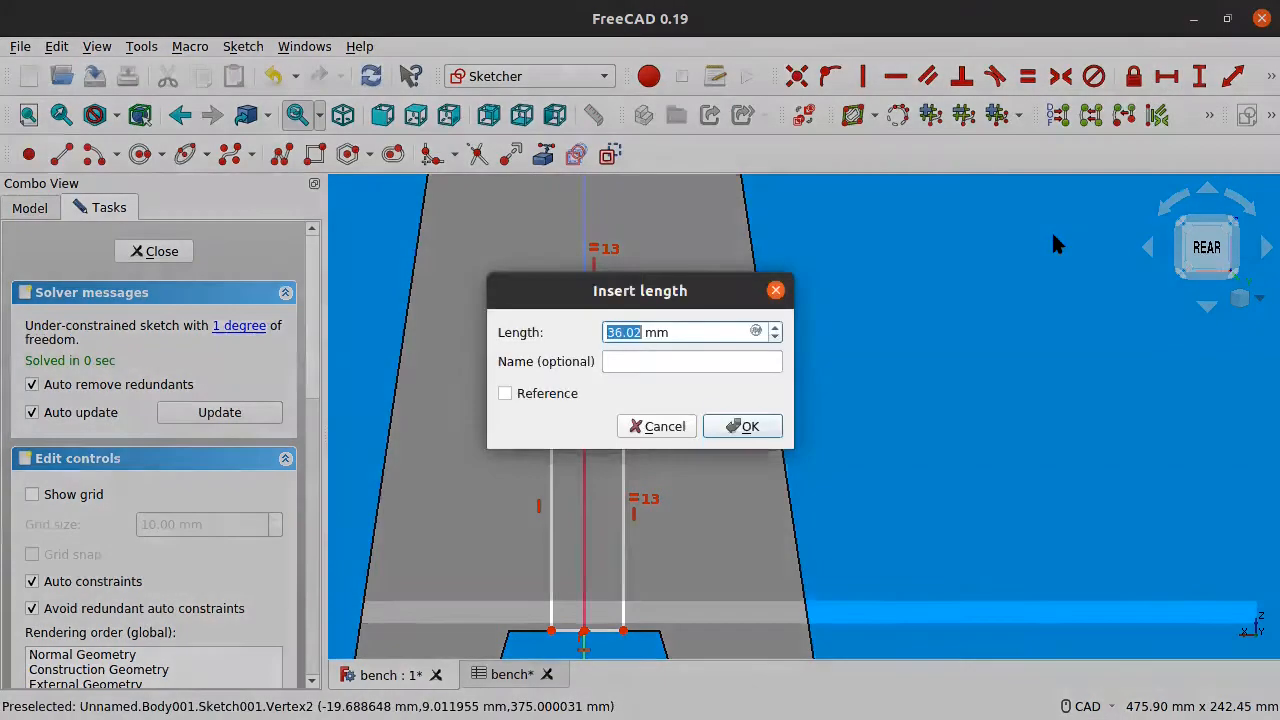
click(756, 331)
text(Spre)
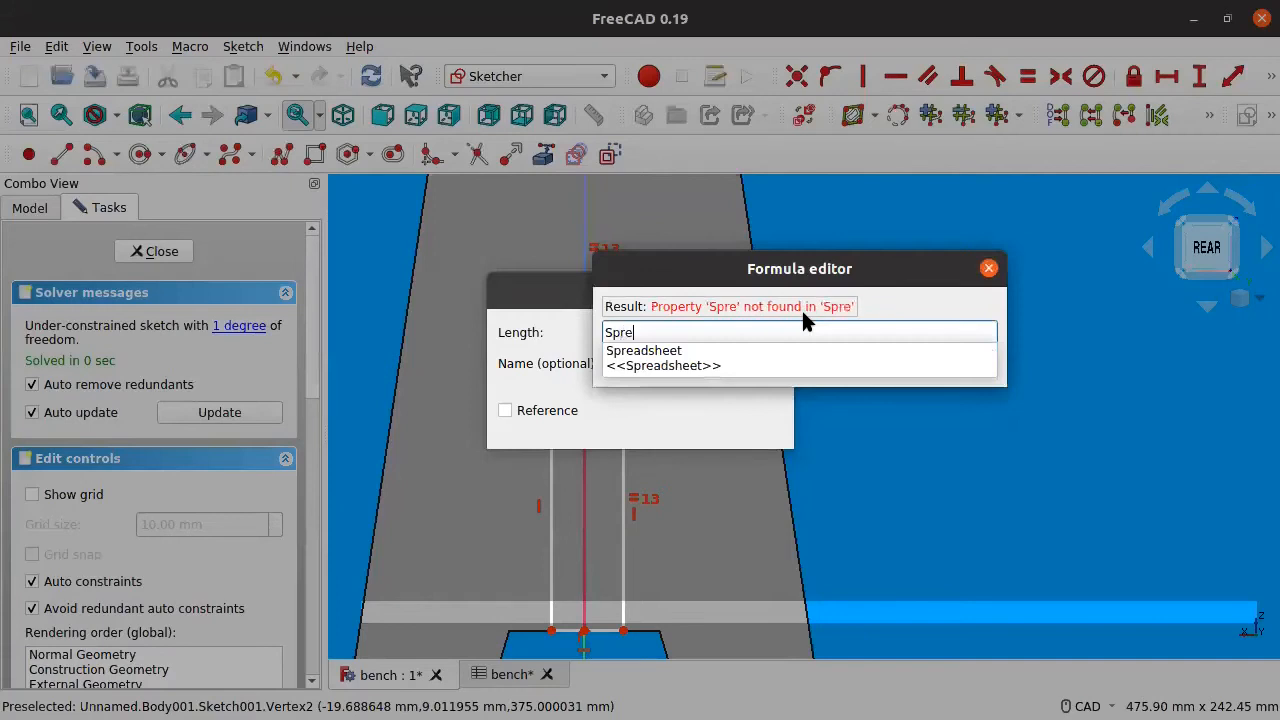
text(adsheet.Ma)
key(Down)
key(Return)
click(743, 355)
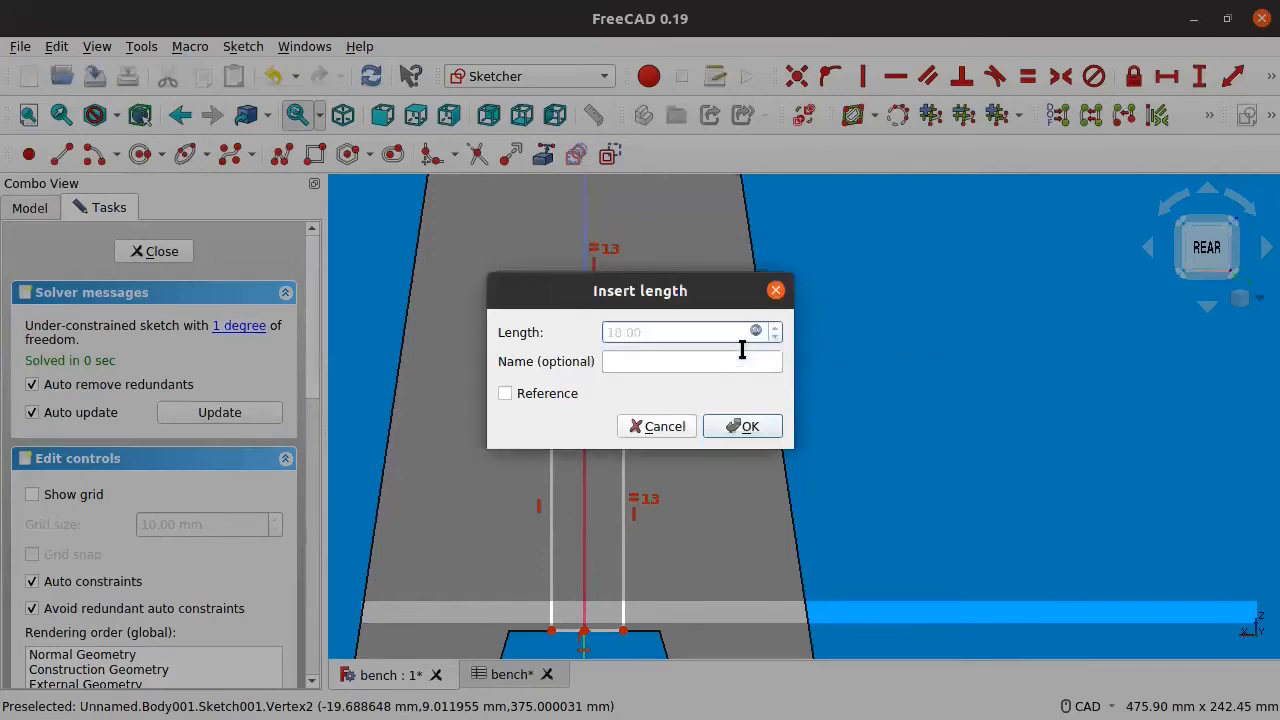
click(725, 426)
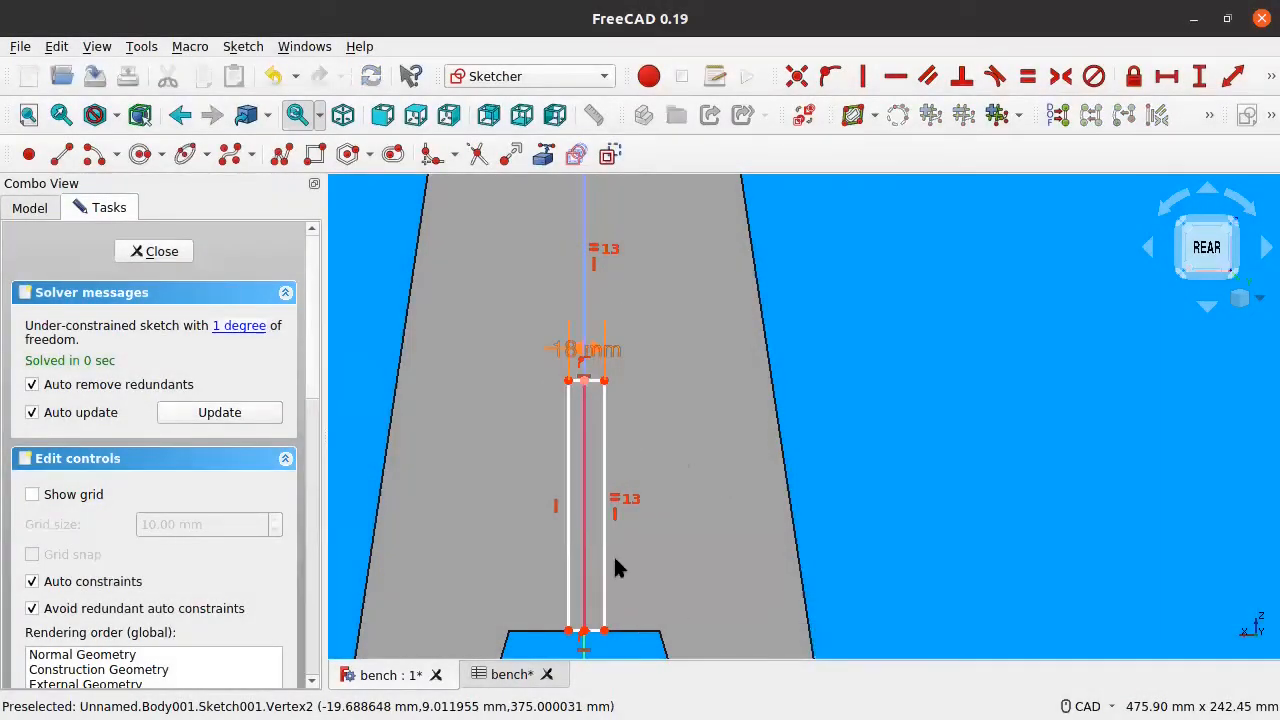
Constrain the rectangle's two bottom corners symmetric about the lower end point of the centre edge.
mouse_move(561, 624)
mouse_down()
mouse_move(582, 632)
mouse_move(562, 630)
mouse_up()
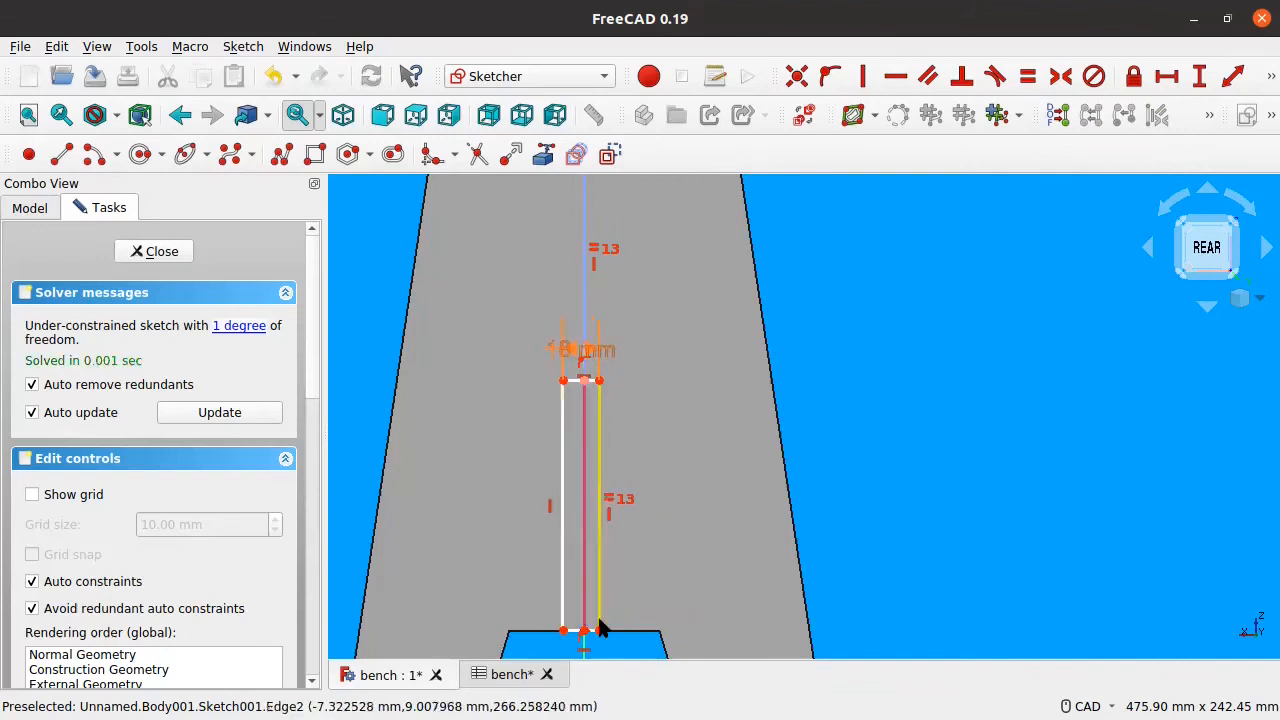
scroll(598, 622, up, 2)
middle_drag(595, 618, 710, 266)
scroll(704, 288, up, 4)
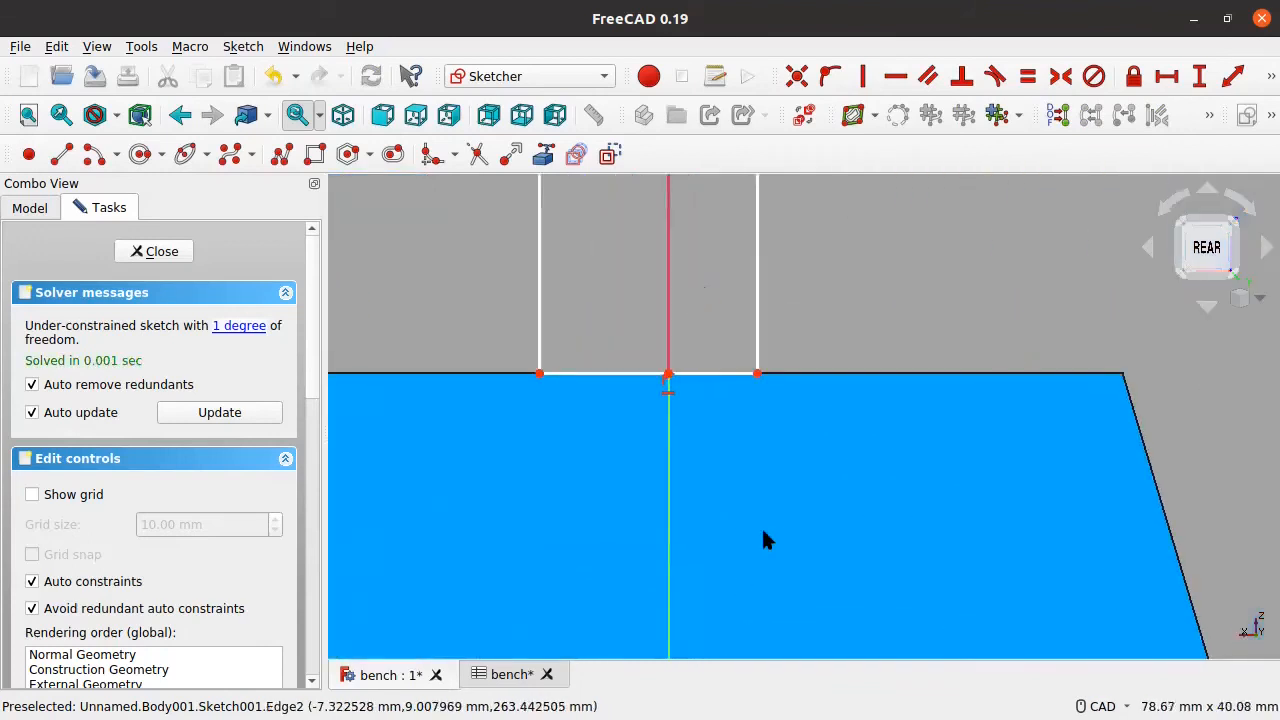
click(757, 374)
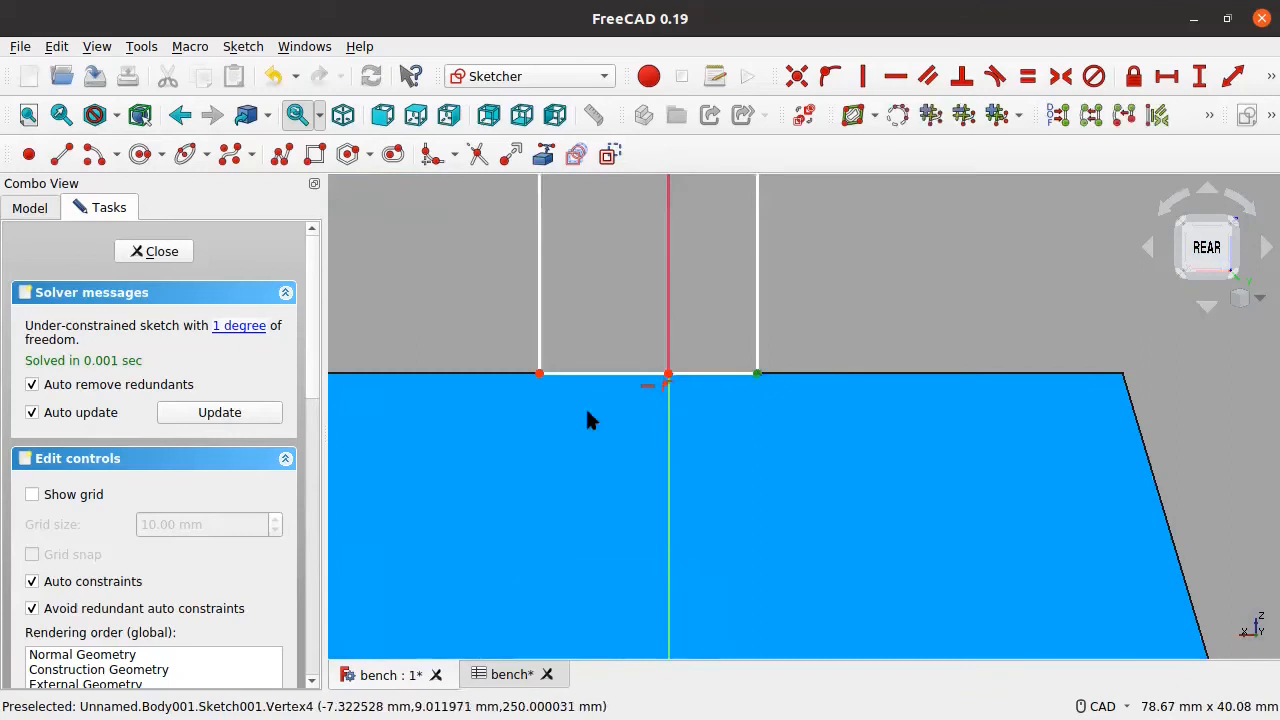
click(726, 397)
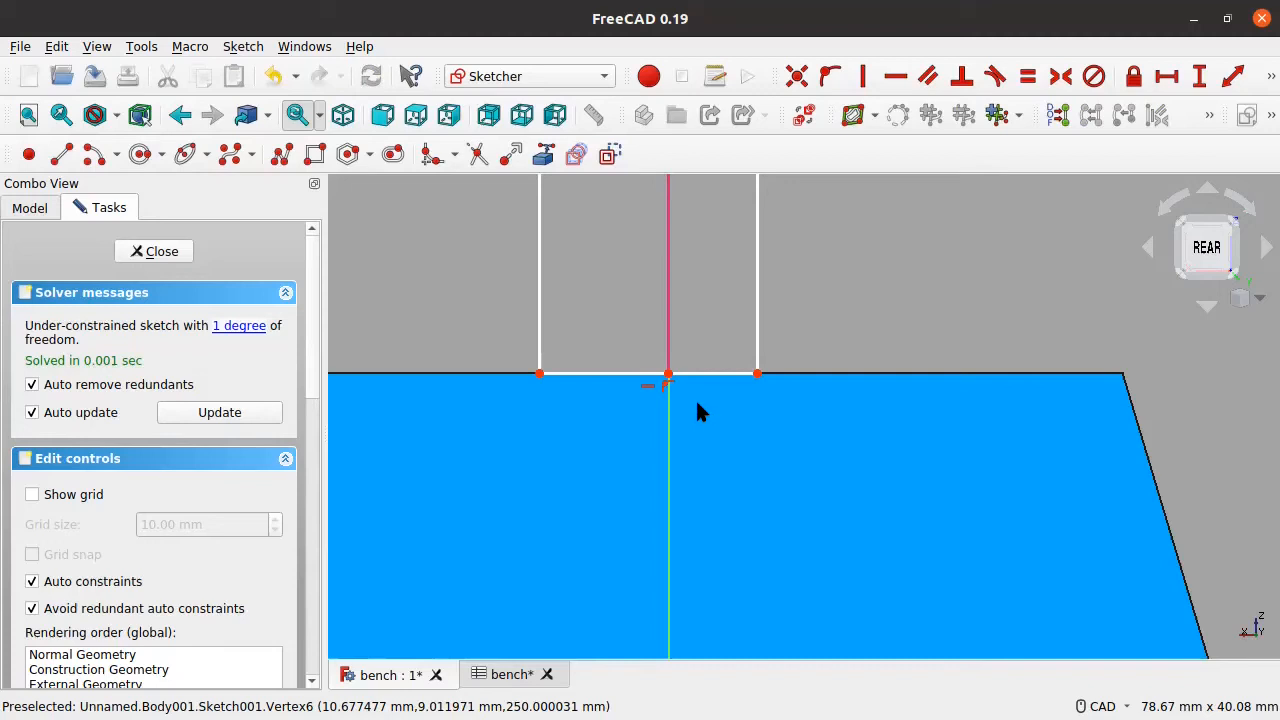
click(667, 375)
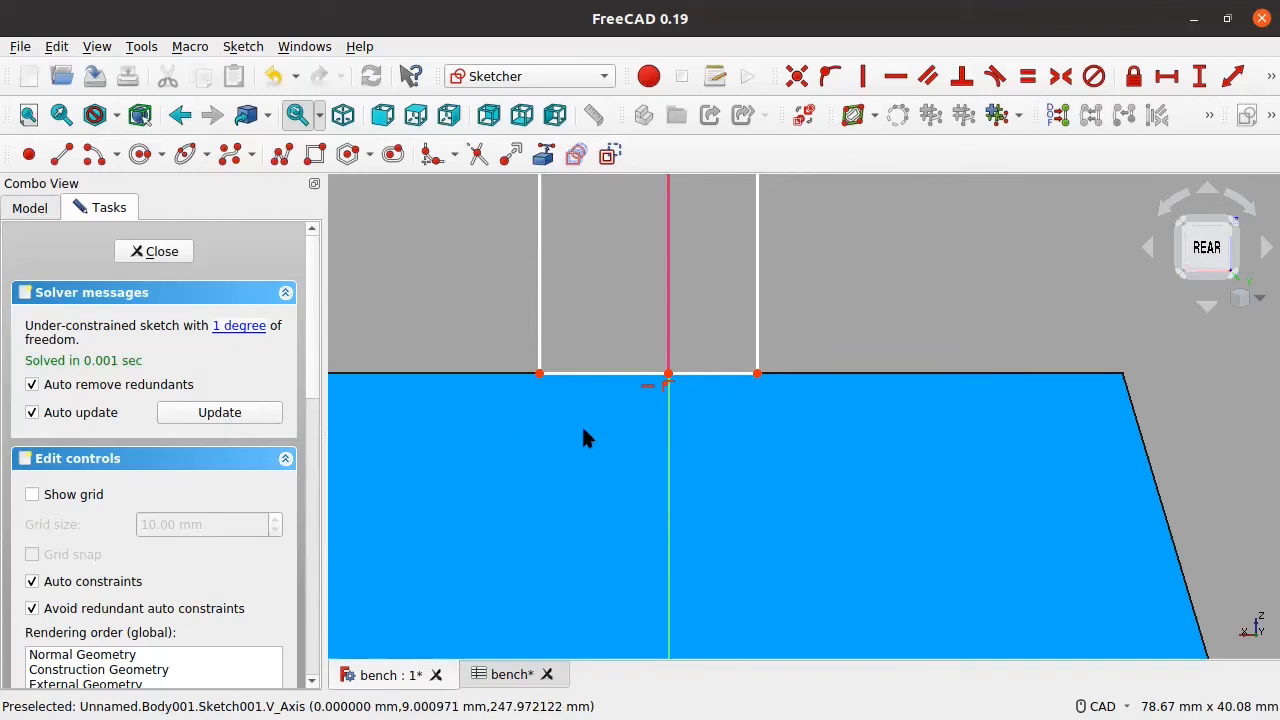
click(539, 375)
click(757, 375)
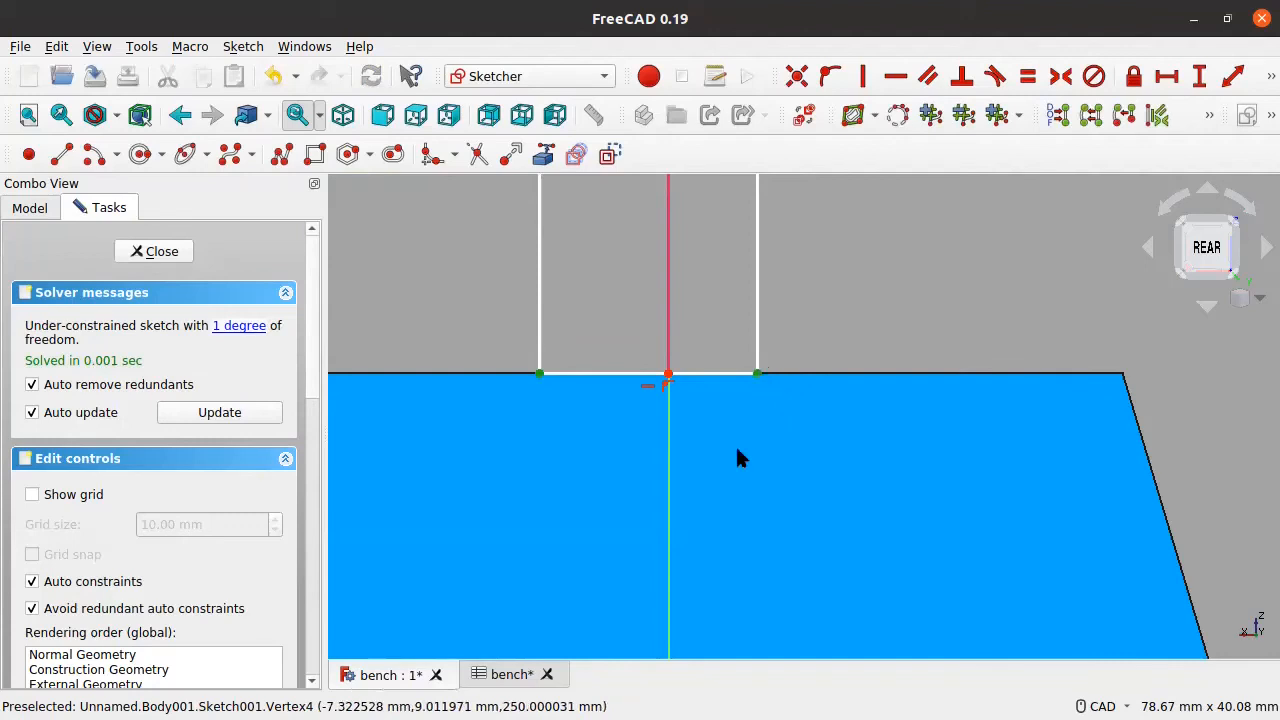
click(668, 378)
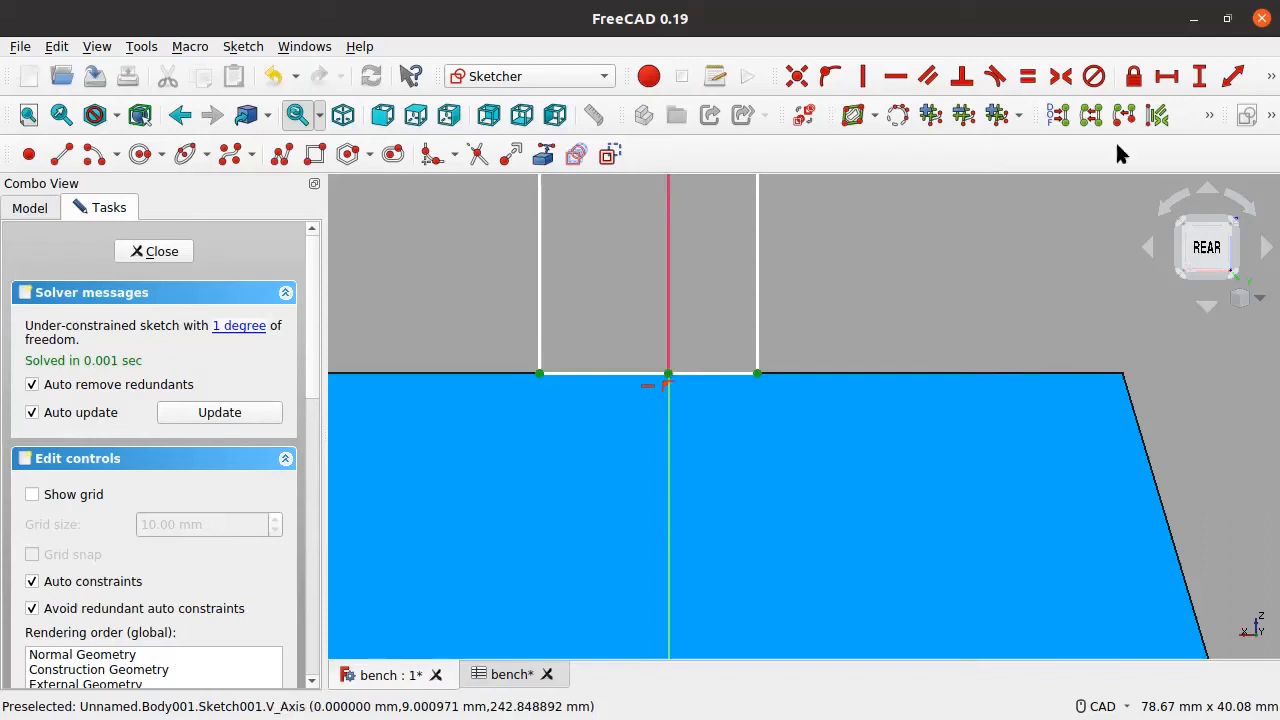
click(1060, 77)
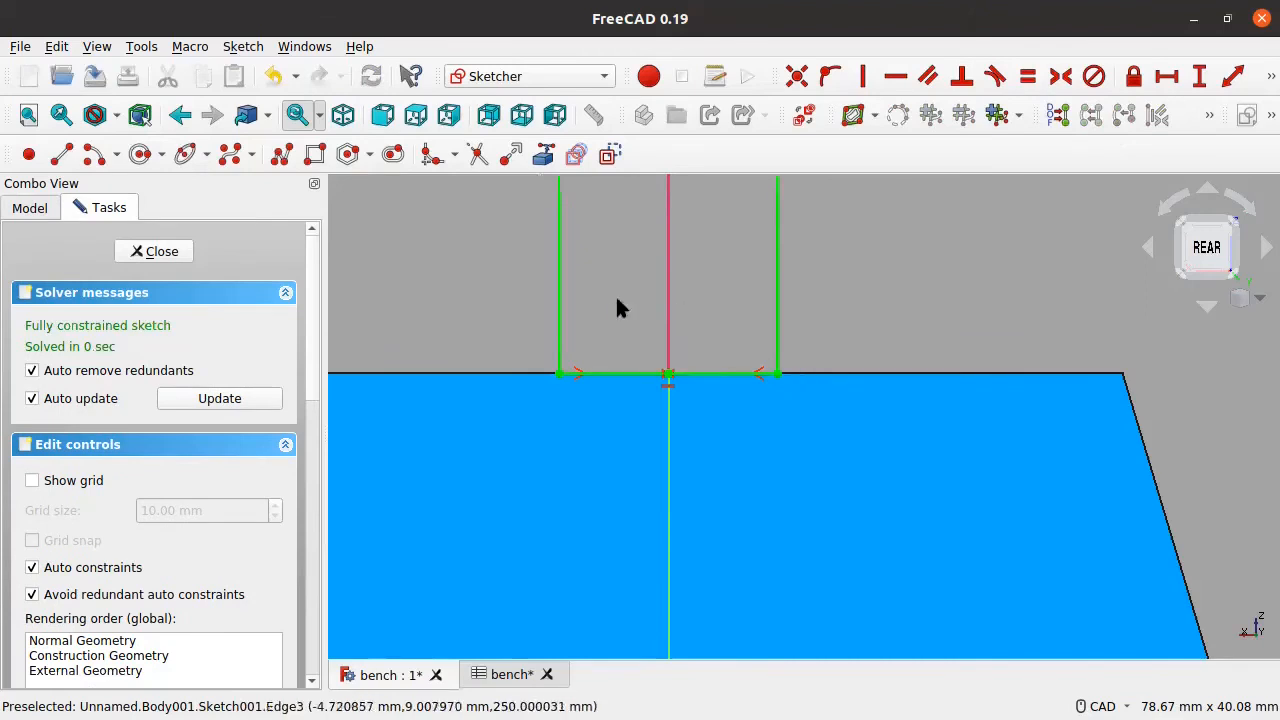
Close the finished slot sketch on Leg A.
scroll(668, 263, down, 6)
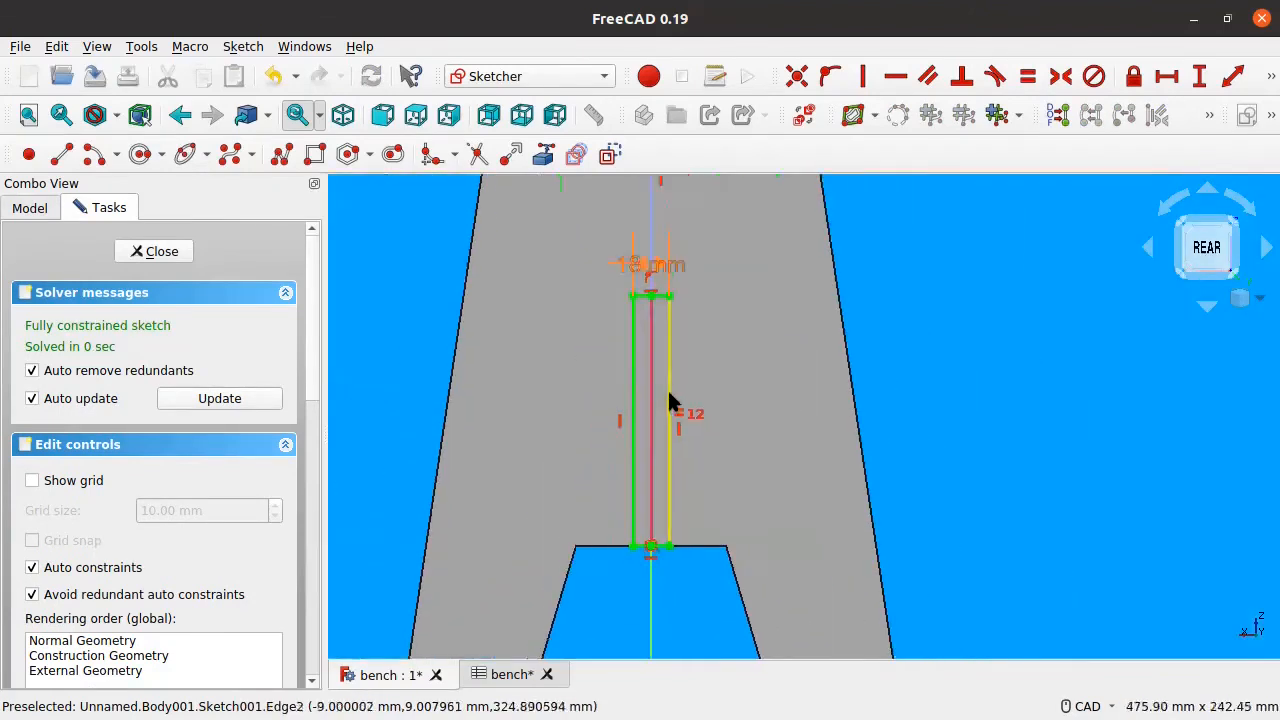
click(168, 254)
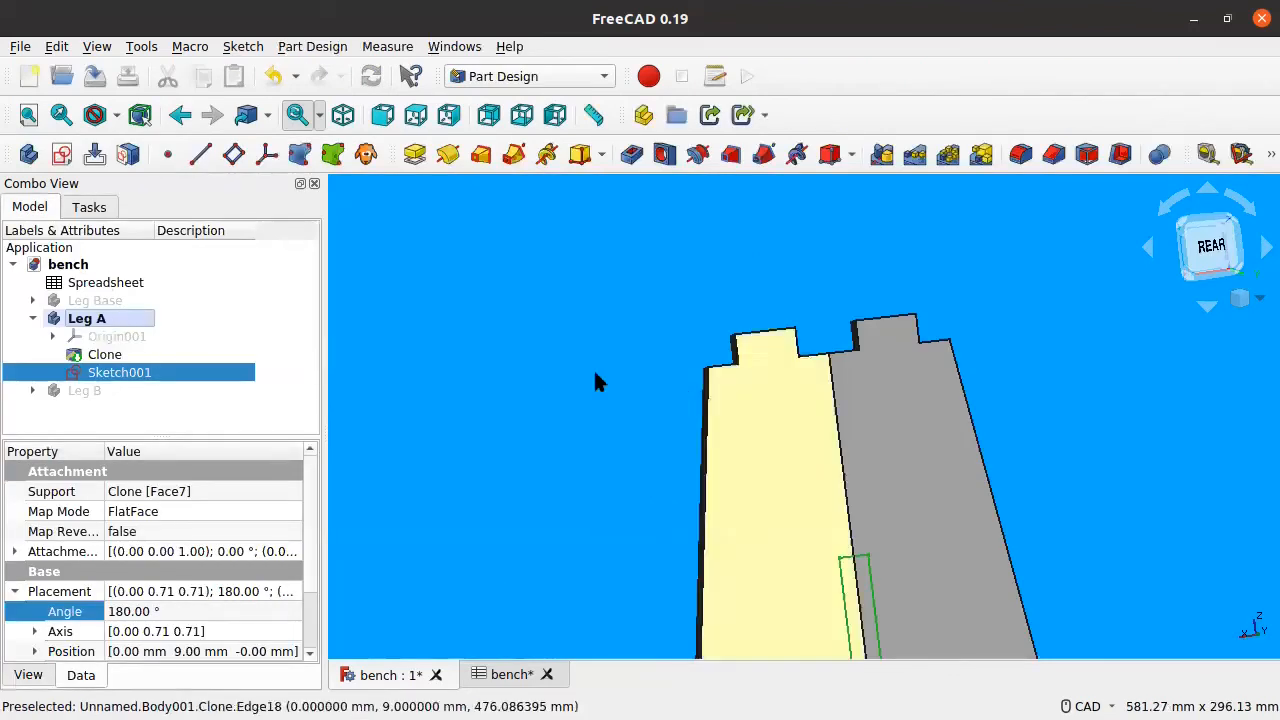
scroll(595, 382, down, 5)
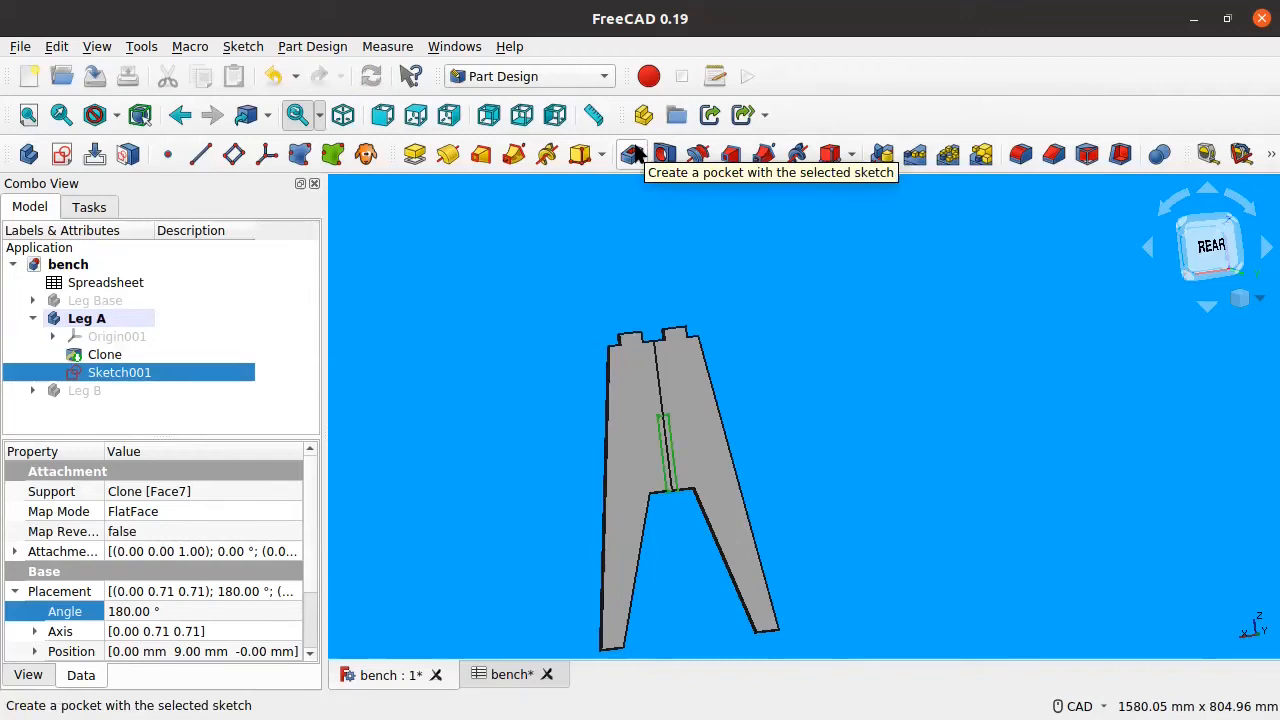
Cut the slot sketch out of Leg A with a Pocket of type Through all.
click(636, 151)
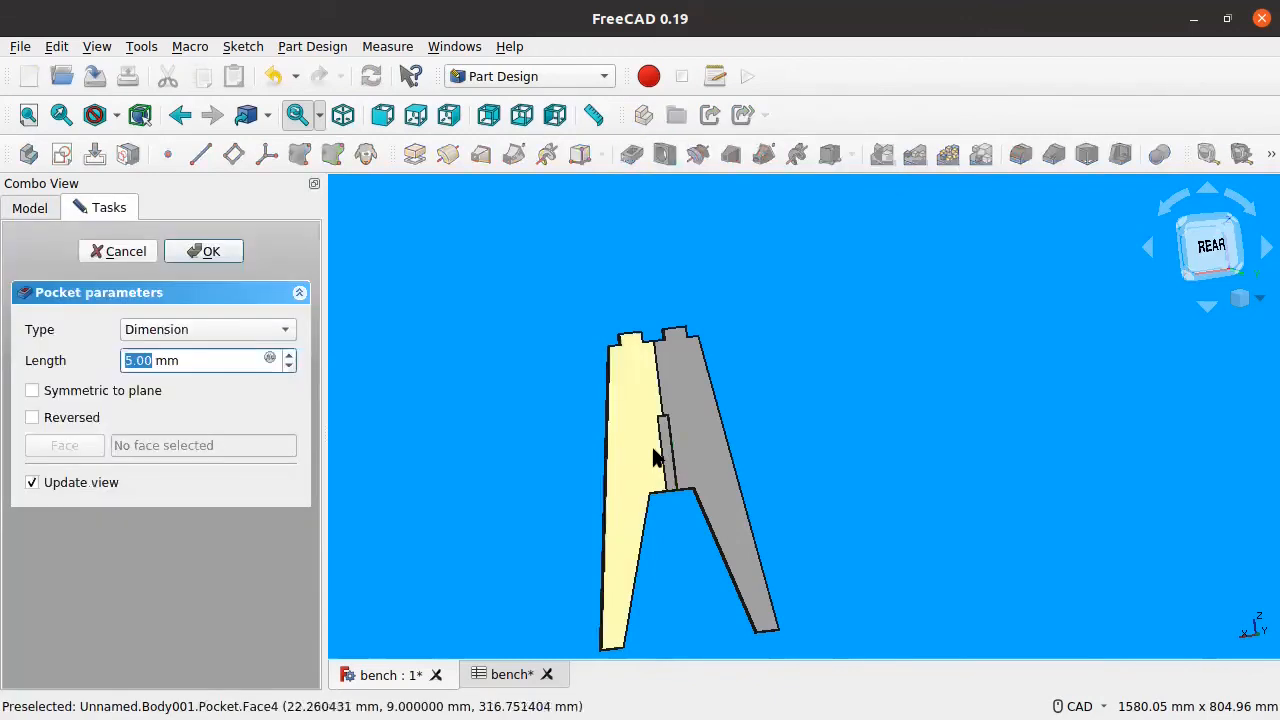
scroll(650, 450, up, 5)
scroll(651, 453, up, 2)
scroll(711, 302, up, 4)
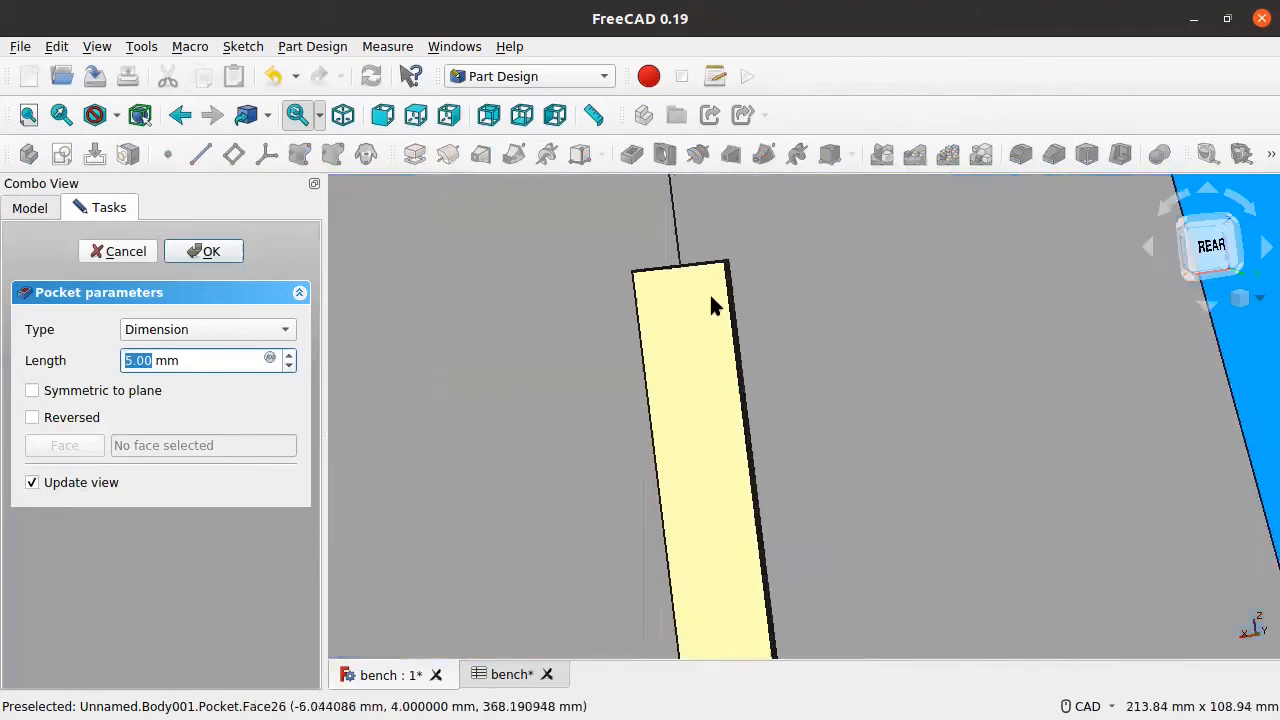
scroll(710, 304, down, 2)
scroll(707, 298, up, 1)
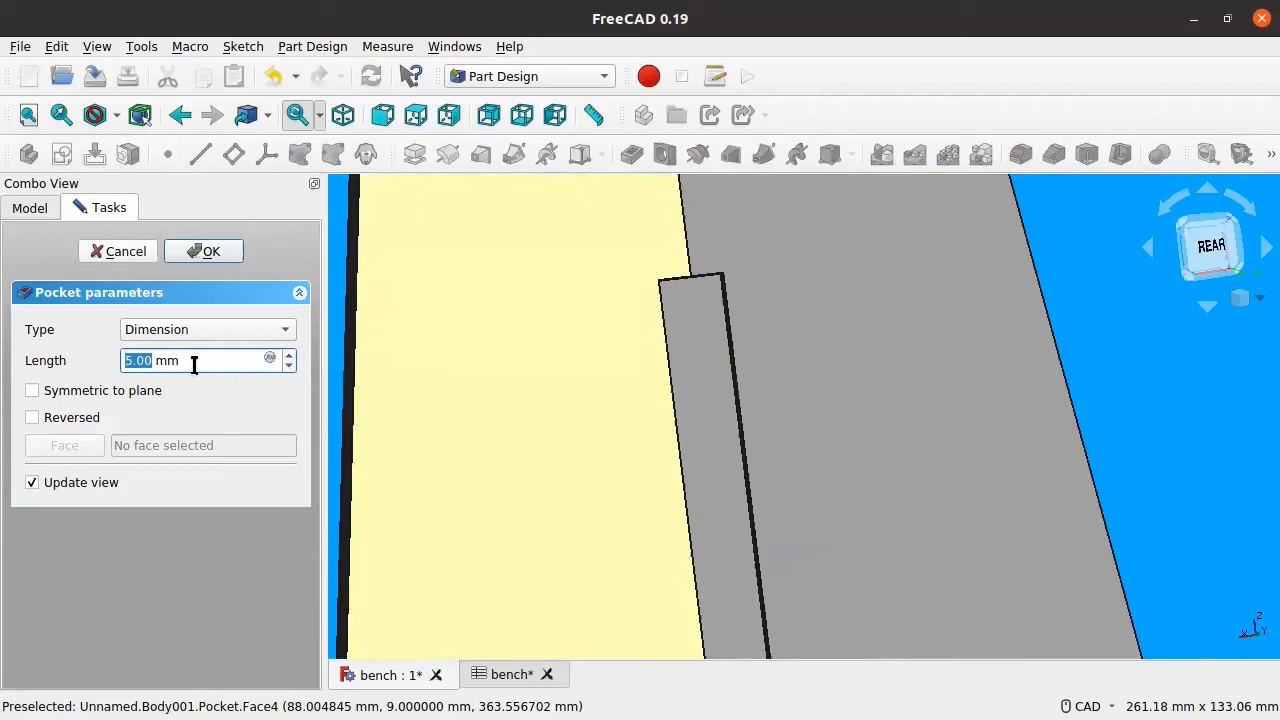
scroll(726, 386, down, 4)
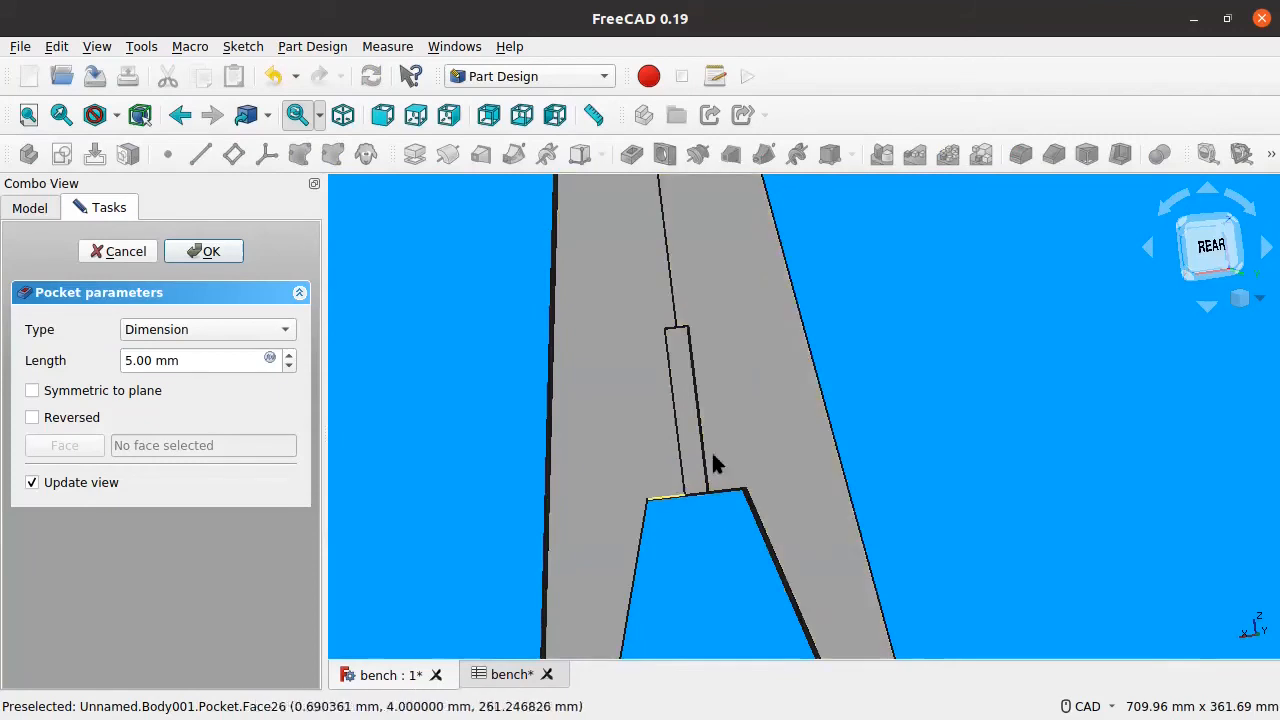
click(258, 329)
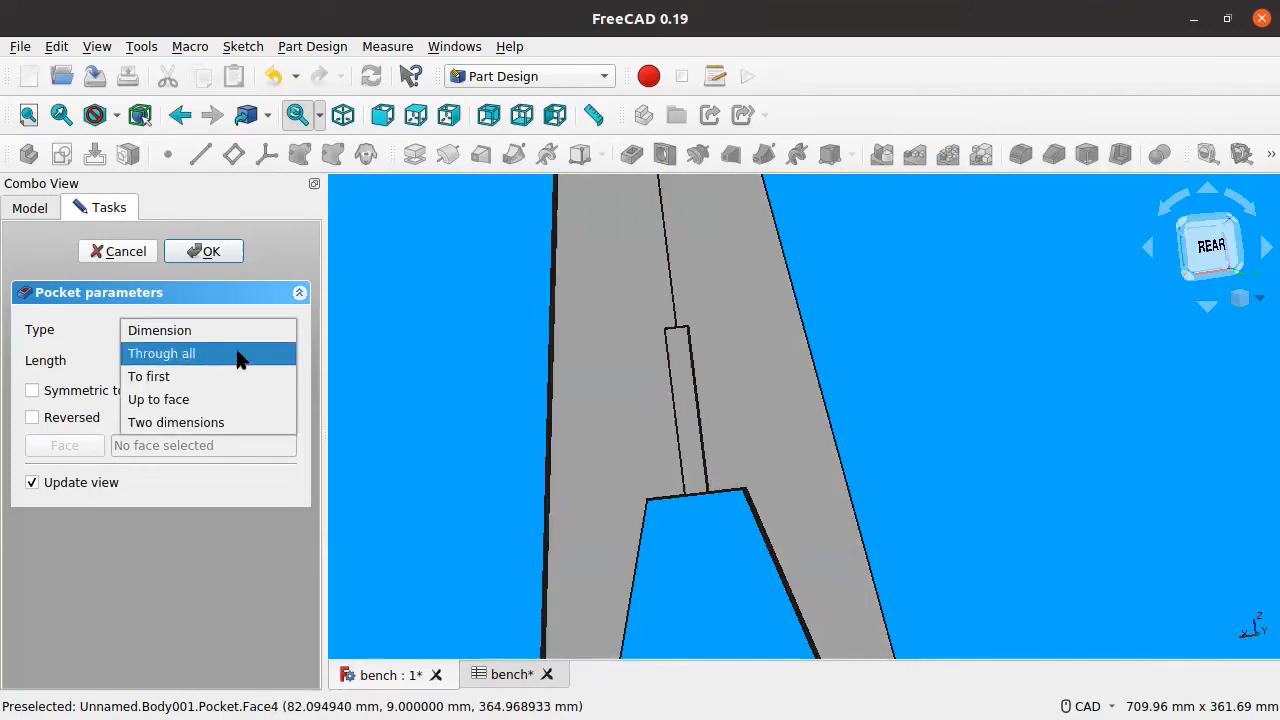
click(240, 356)
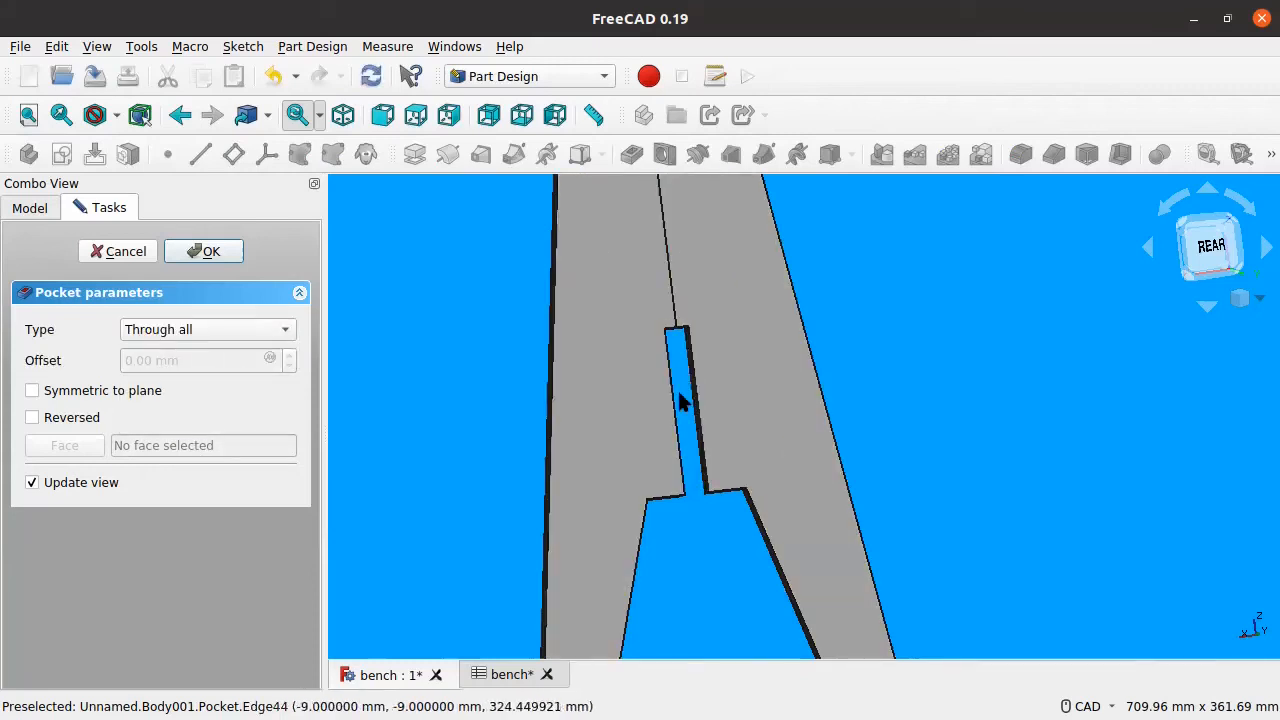
click(205, 251)
Show Leg B against the slotted Leg A and hide it again.
scroll(660, 360, down, 5)
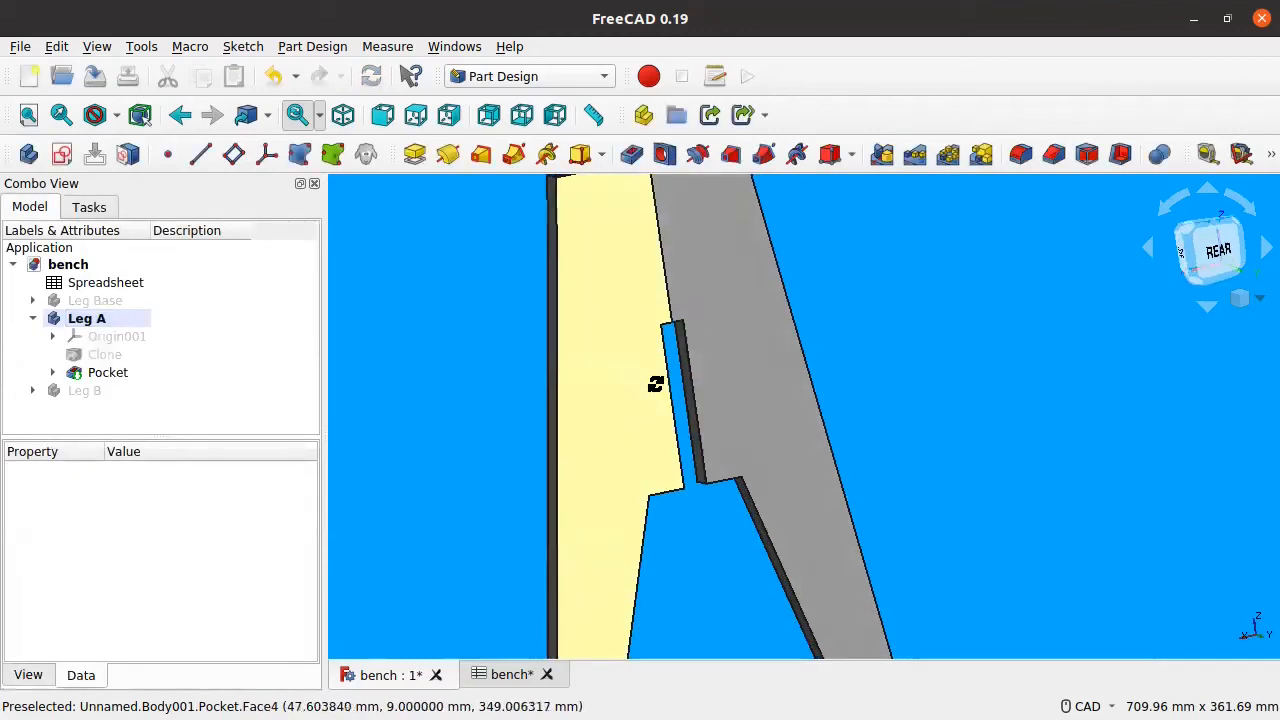
scroll(665, 355, down, 2)
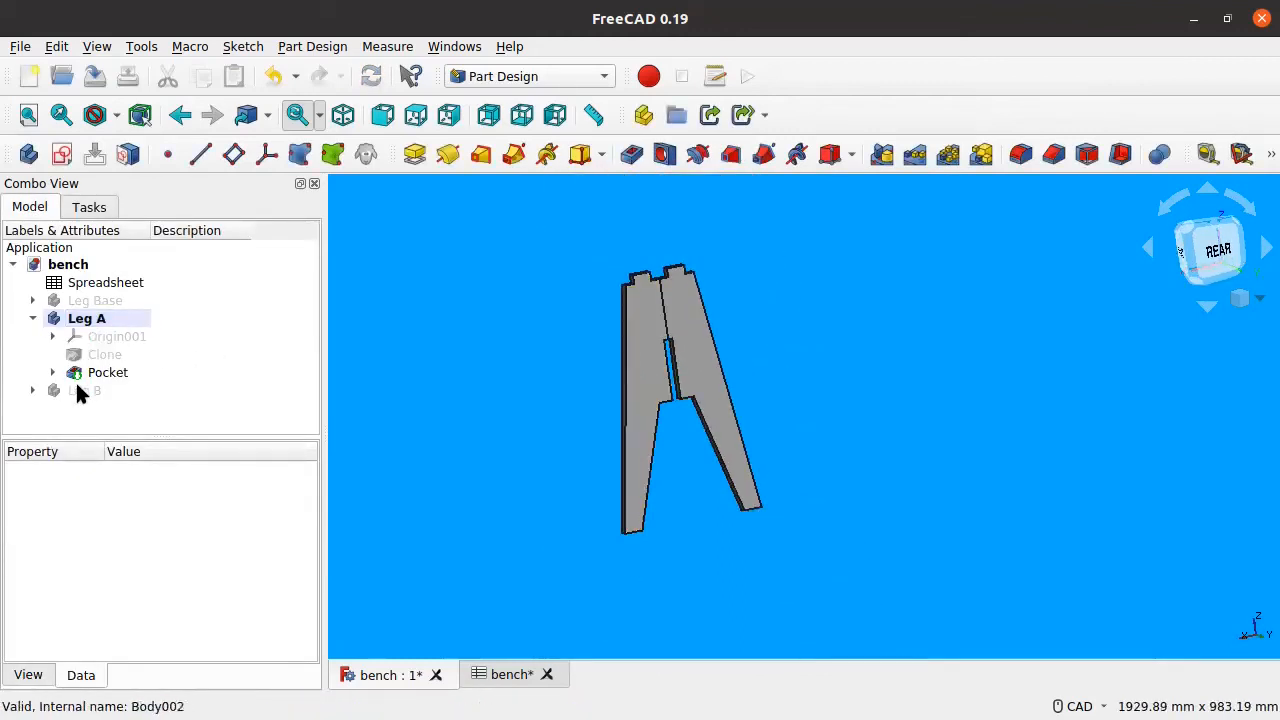
click(110, 390)
key(space)
key(space)
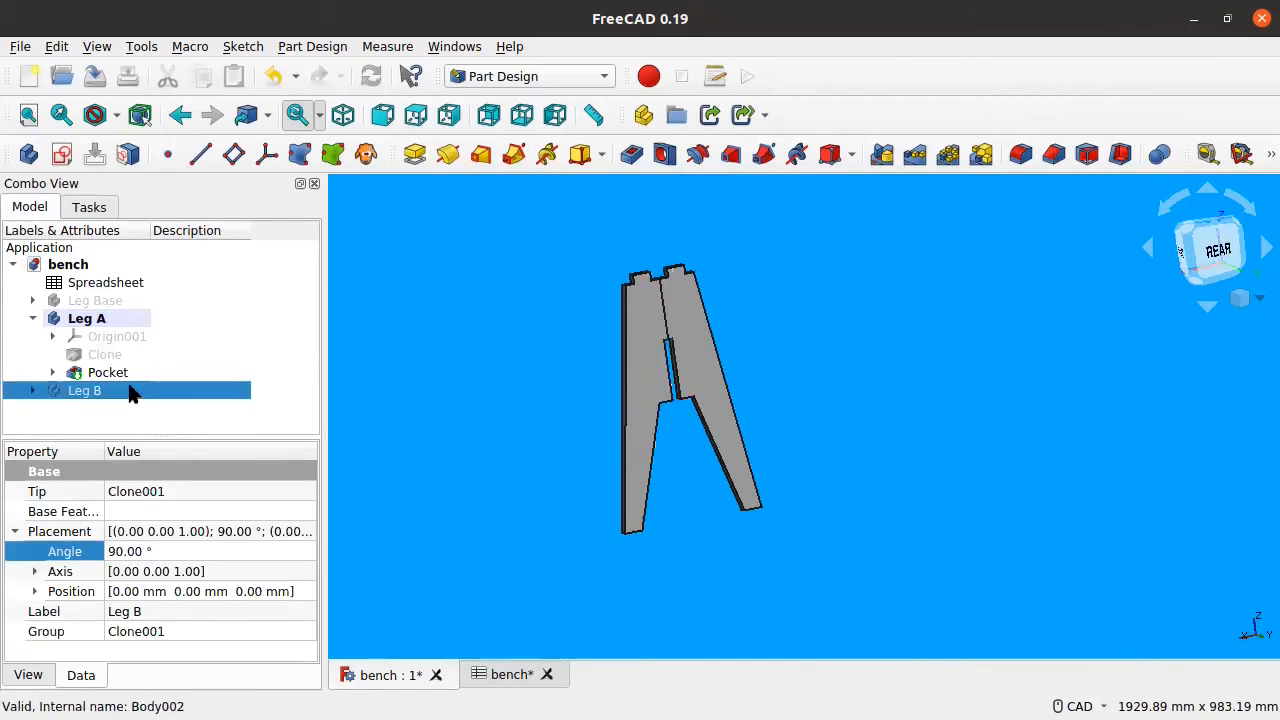
key(space)
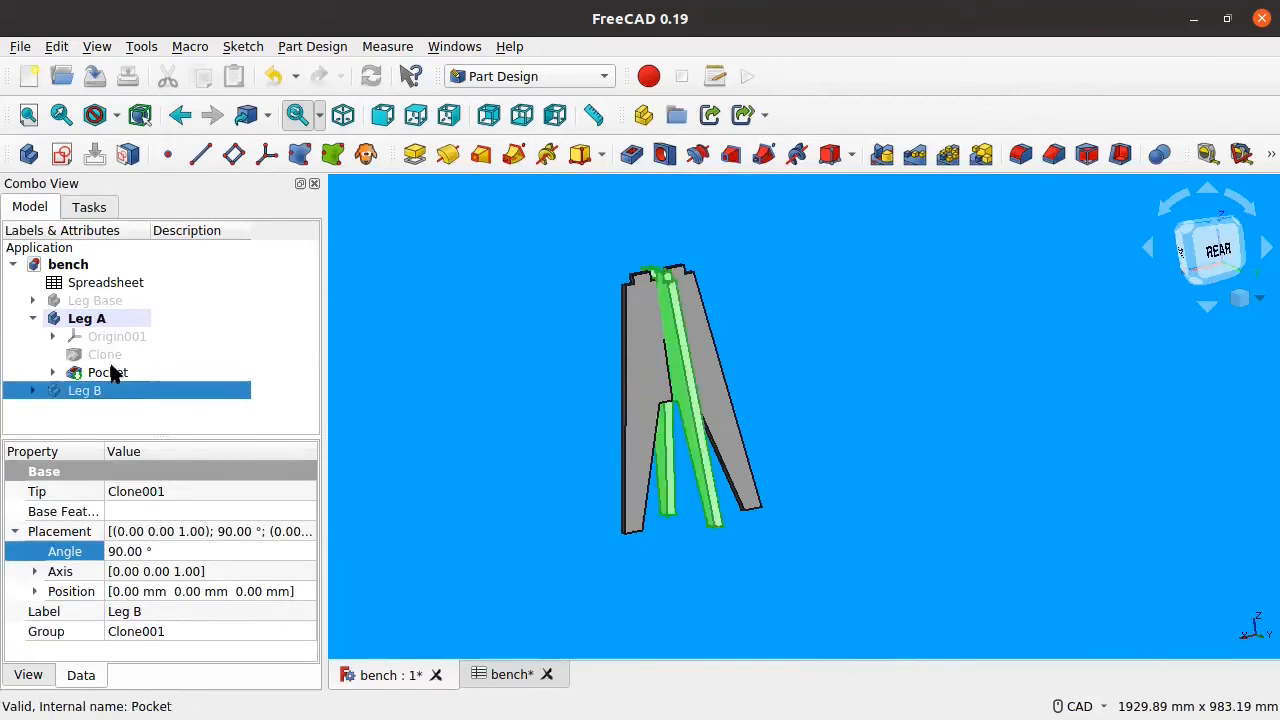
key(space)
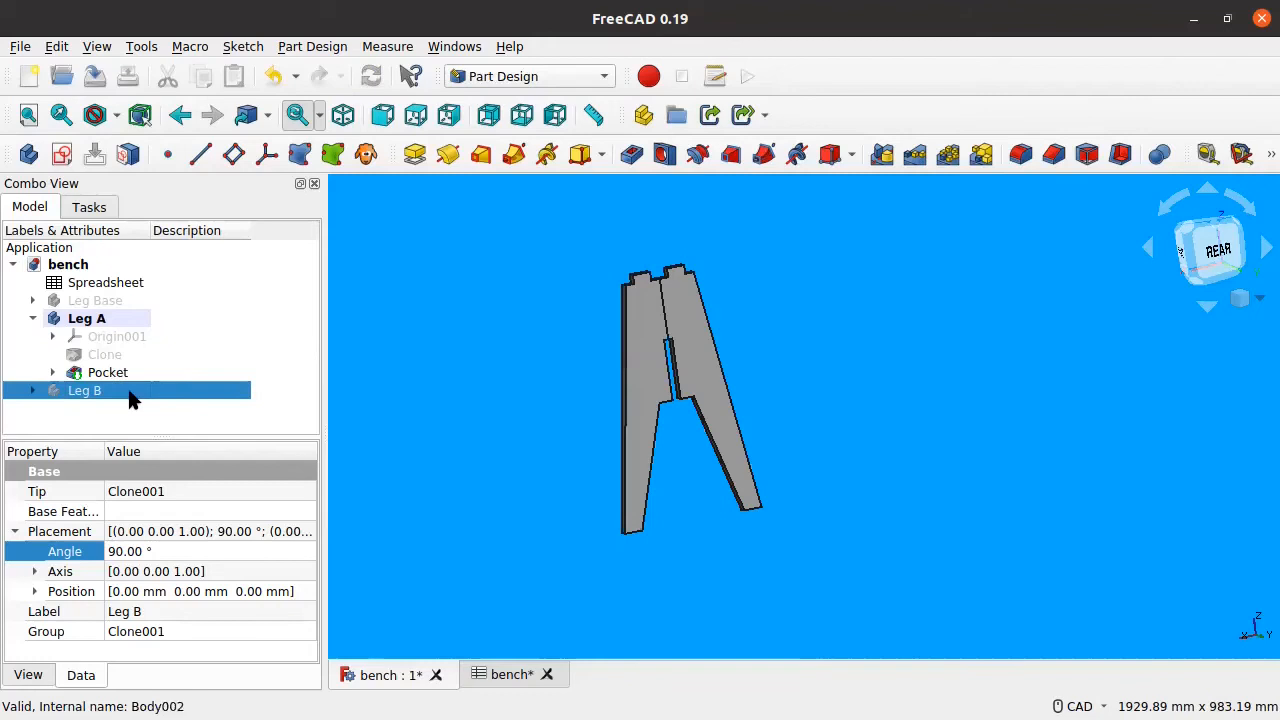
Hide Leg A, show Leg B, and make Leg B the active body.
click(100, 318)
key(space)
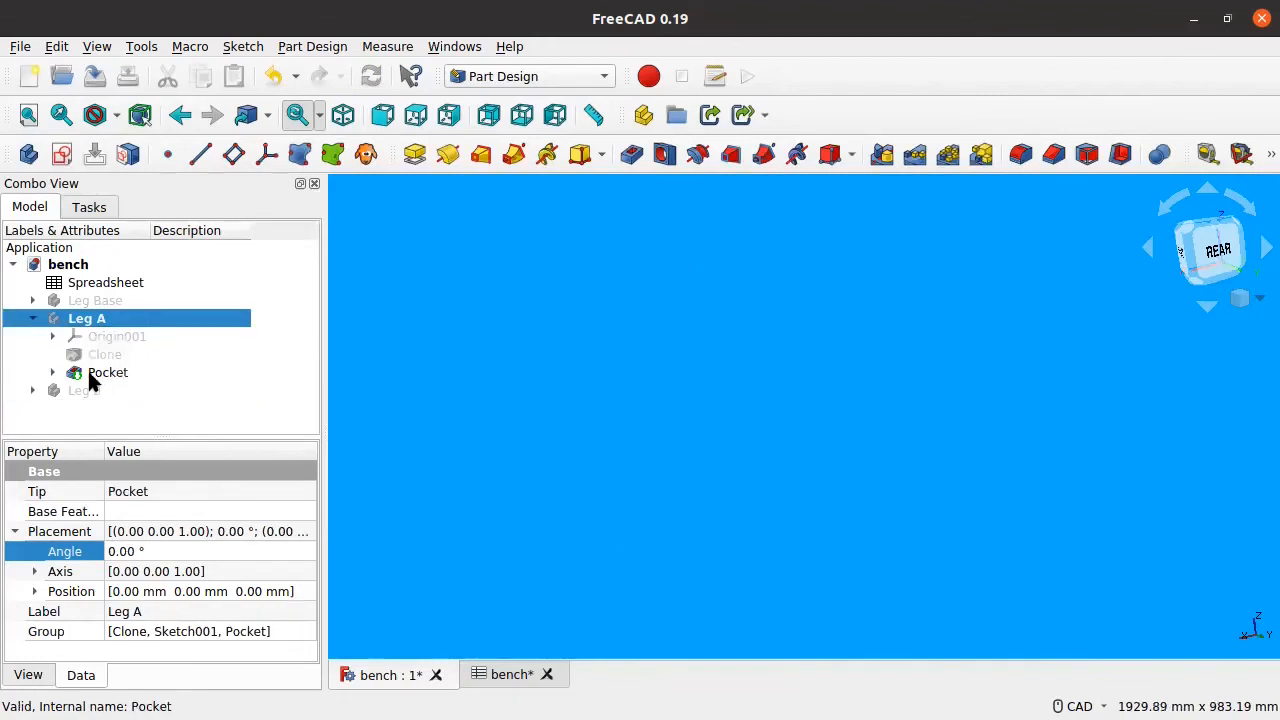
click(72, 391)
key(space)
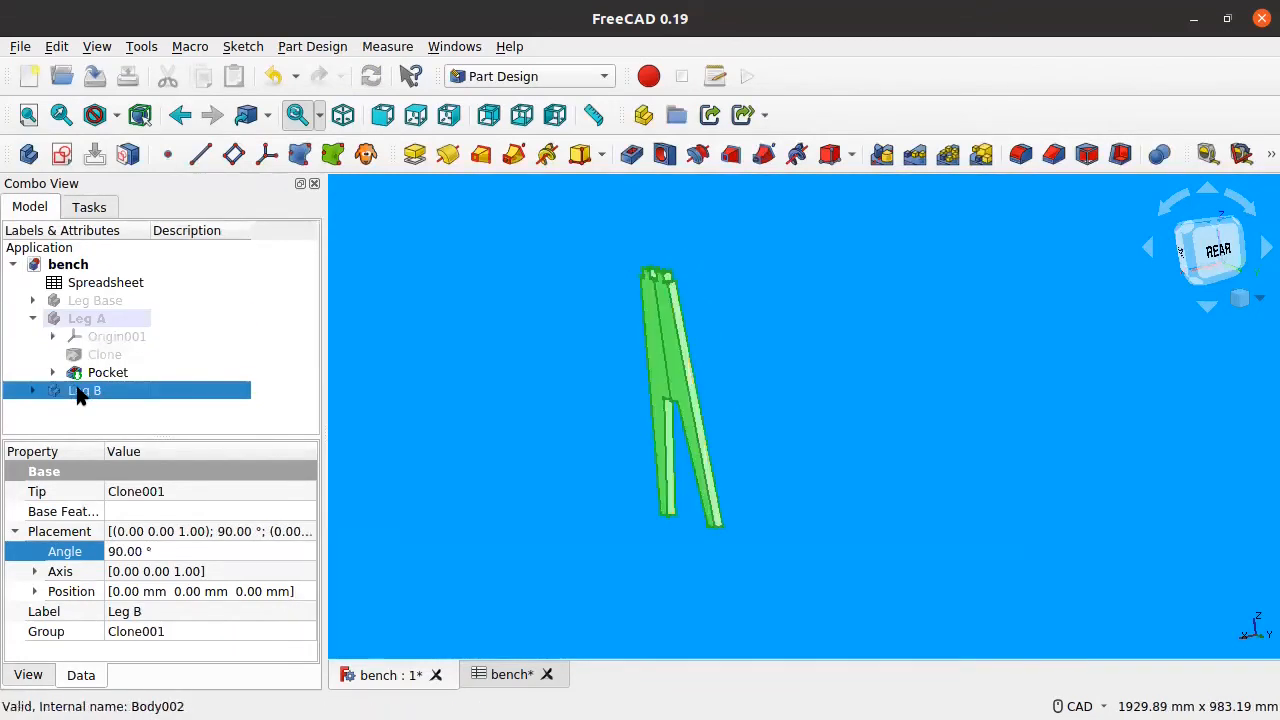
right_click(88, 391)
click(171, 56)
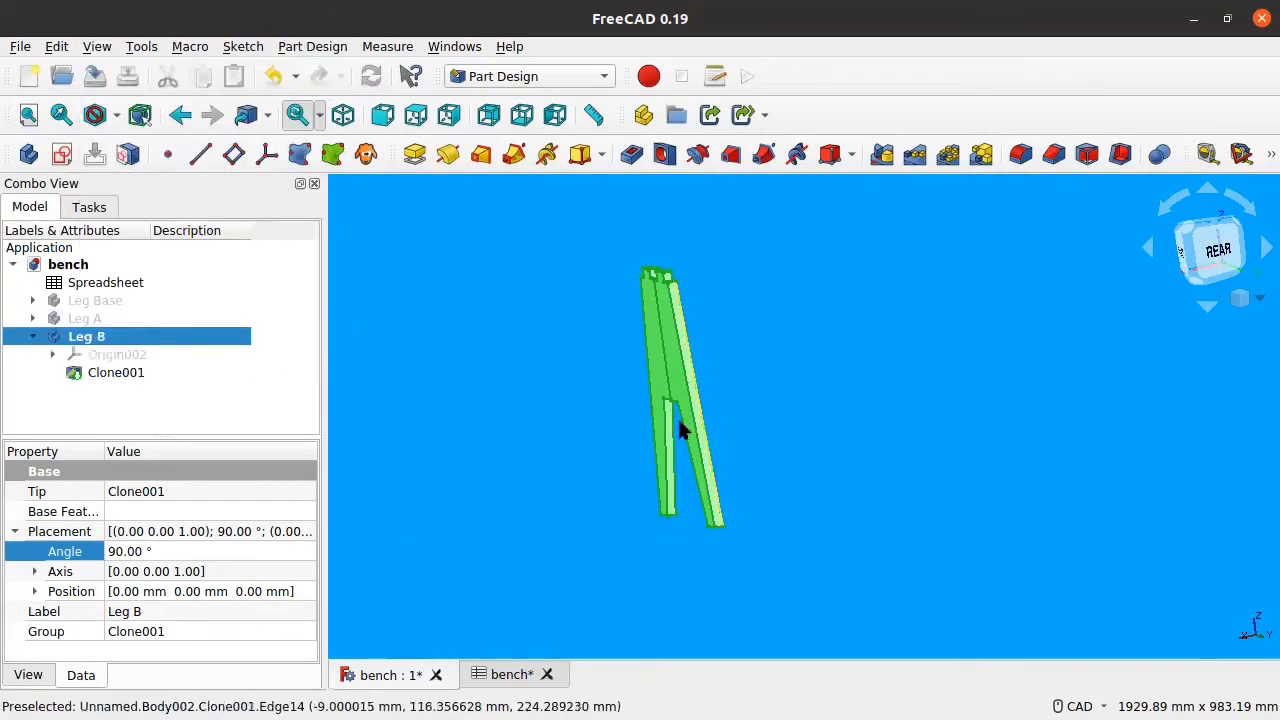
key(3)
click(723, 362)
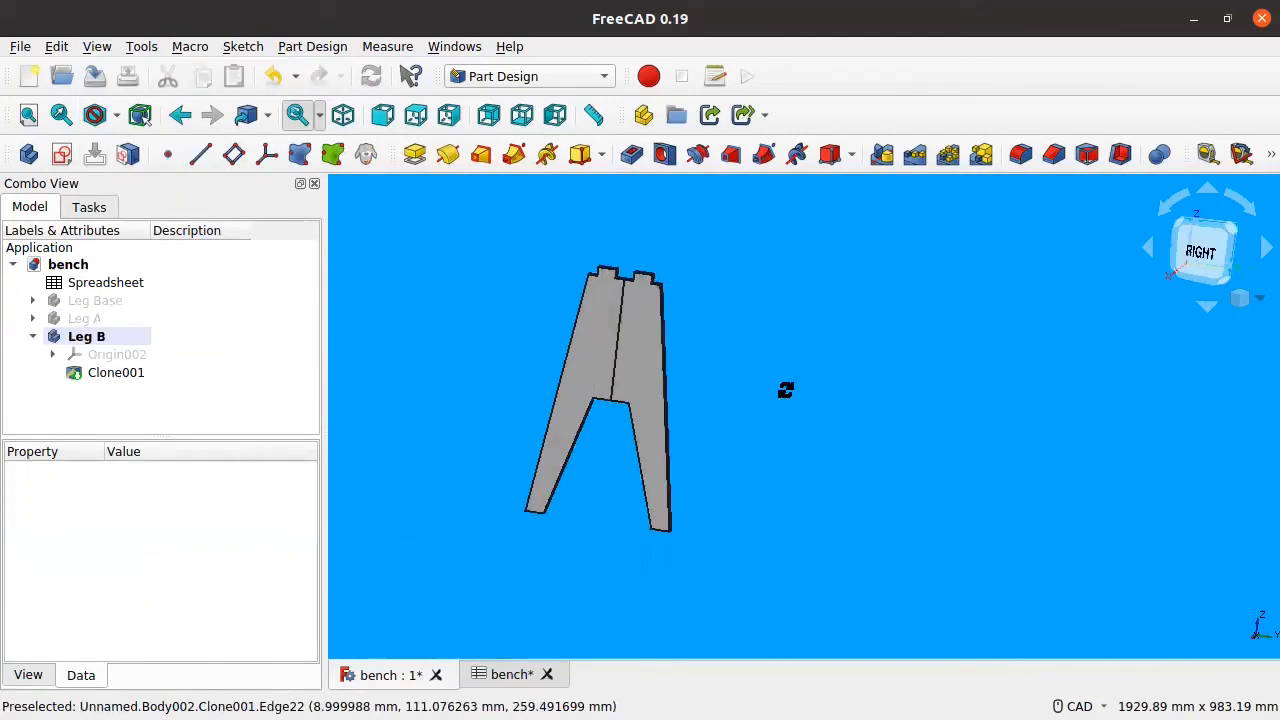
scroll(711, 343, up, 2)
click(543, 343)
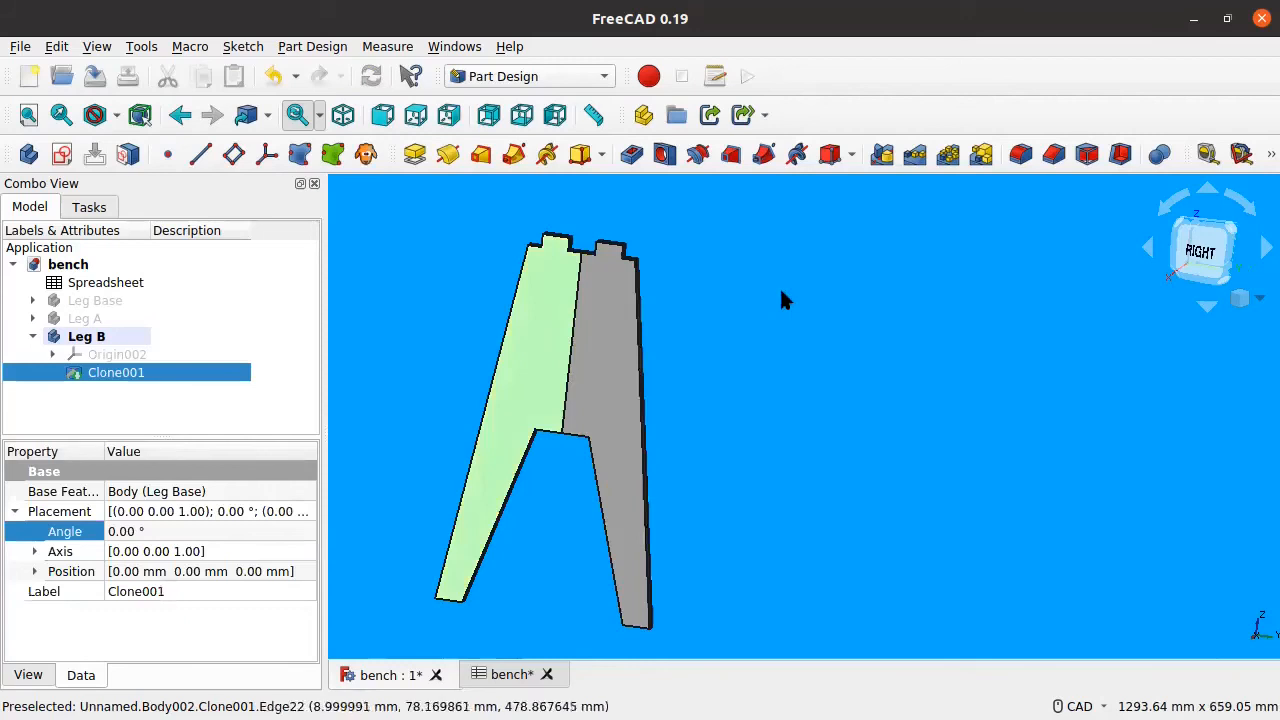
double_click(528, 293)
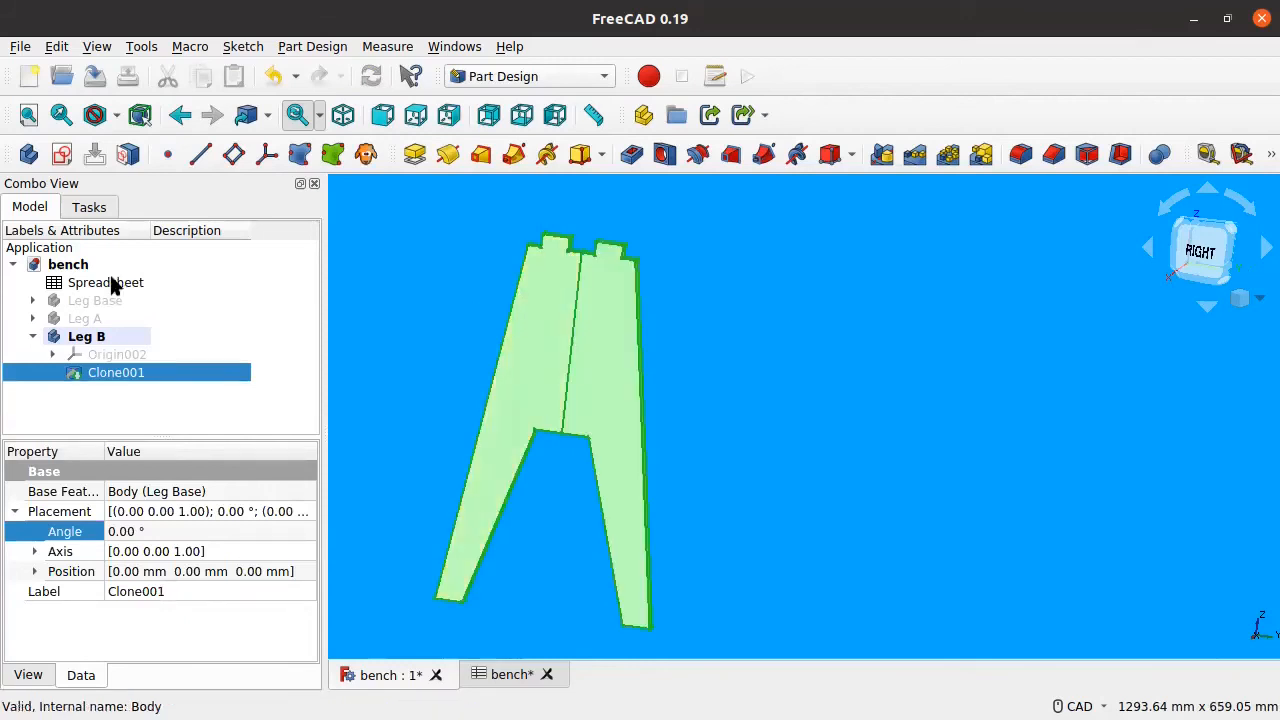
click(61, 153)
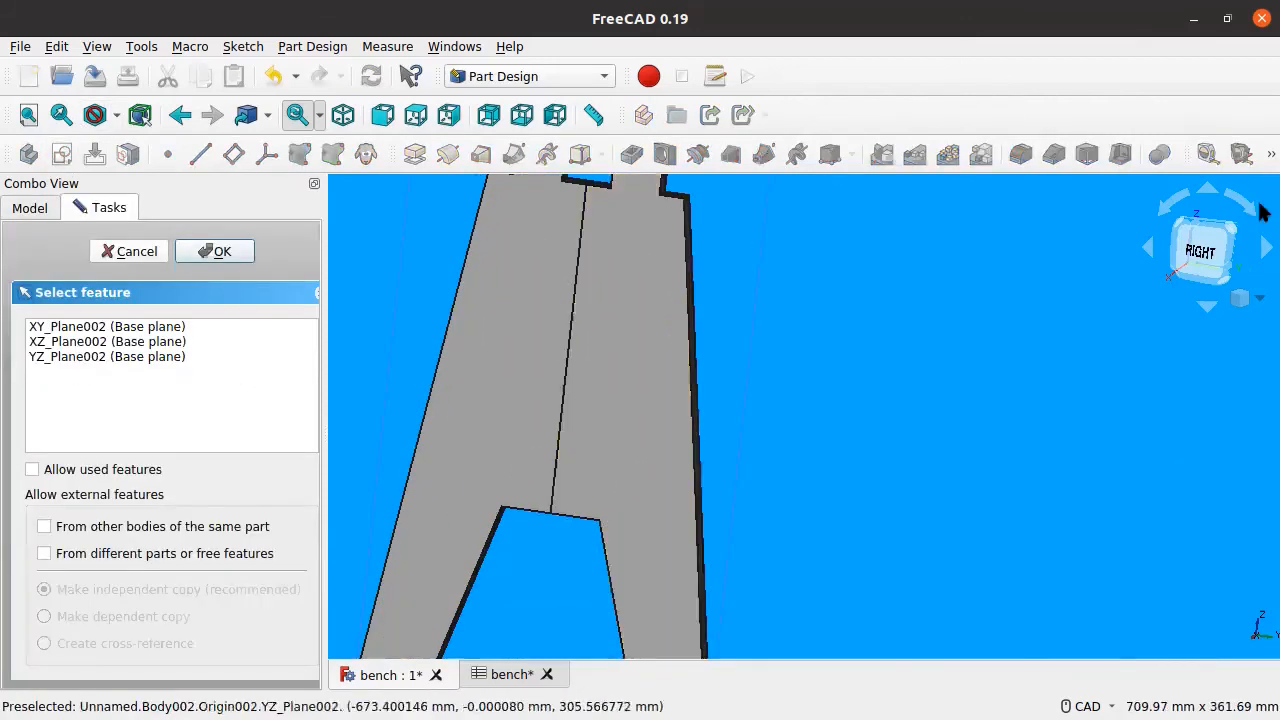
click(129, 251)
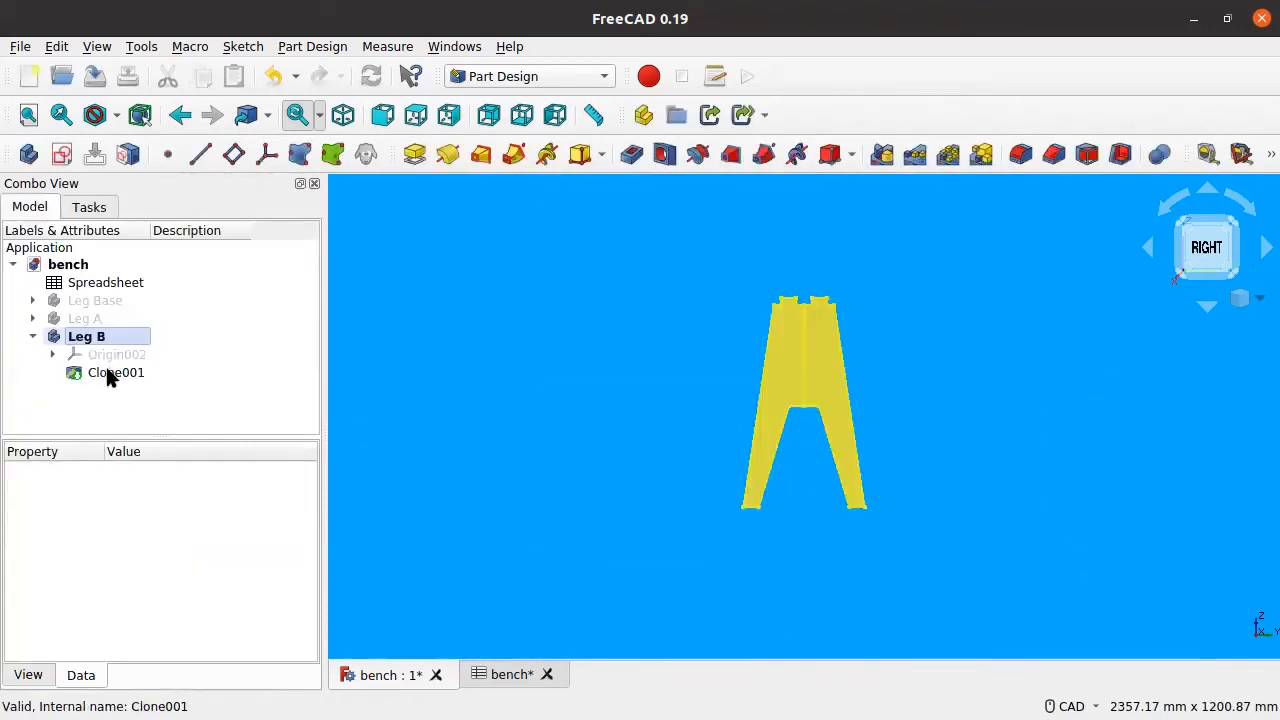
Start a sketch on Leg B's broad face, reference the centre edge as external geometry, and draw a rectangle across its upper part.
click(108, 374)
click(1059, 320)
scroll(1059, 320, up, 3)
middle_drag(647, 306, 673, 392)
click(673, 392)
click(61, 154)
scroll(551, 277, up, 4)
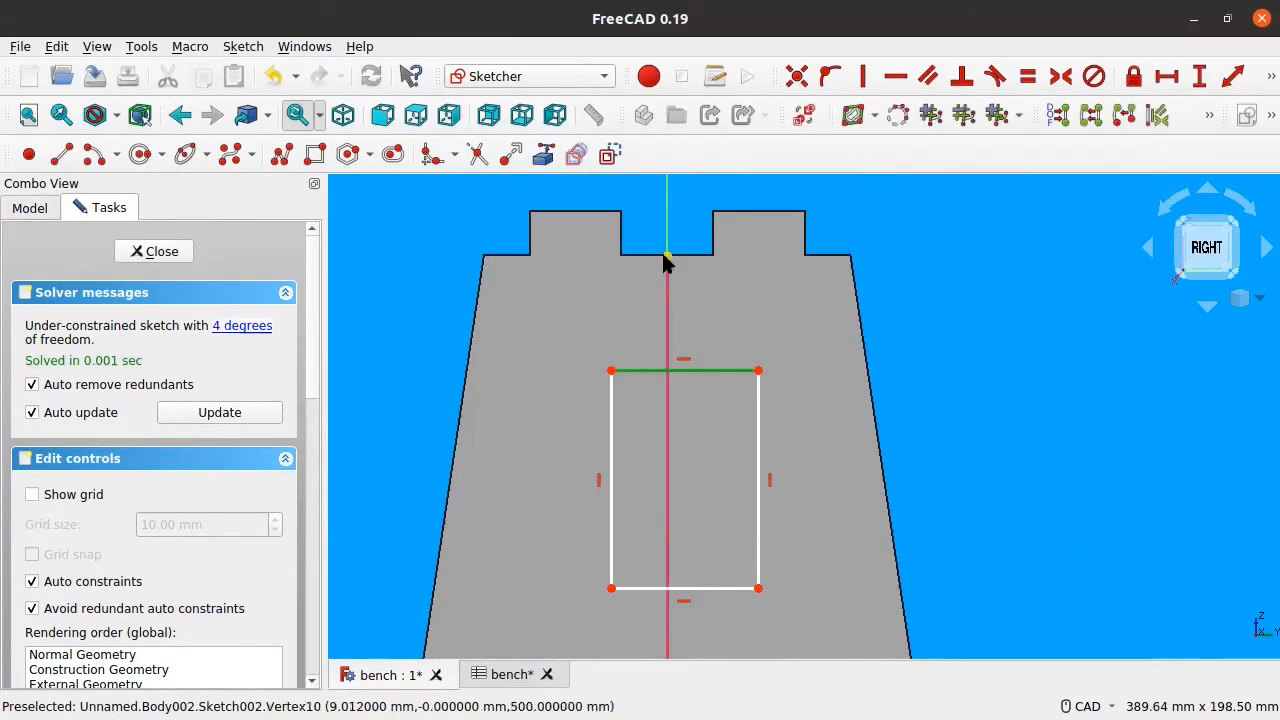
Constrain the rectangle's top side onto the centre edge's top point and draw a vertical construction line from the edge's lower end to the rectangle's bottom side.
click(666, 256)
click(830, 76)
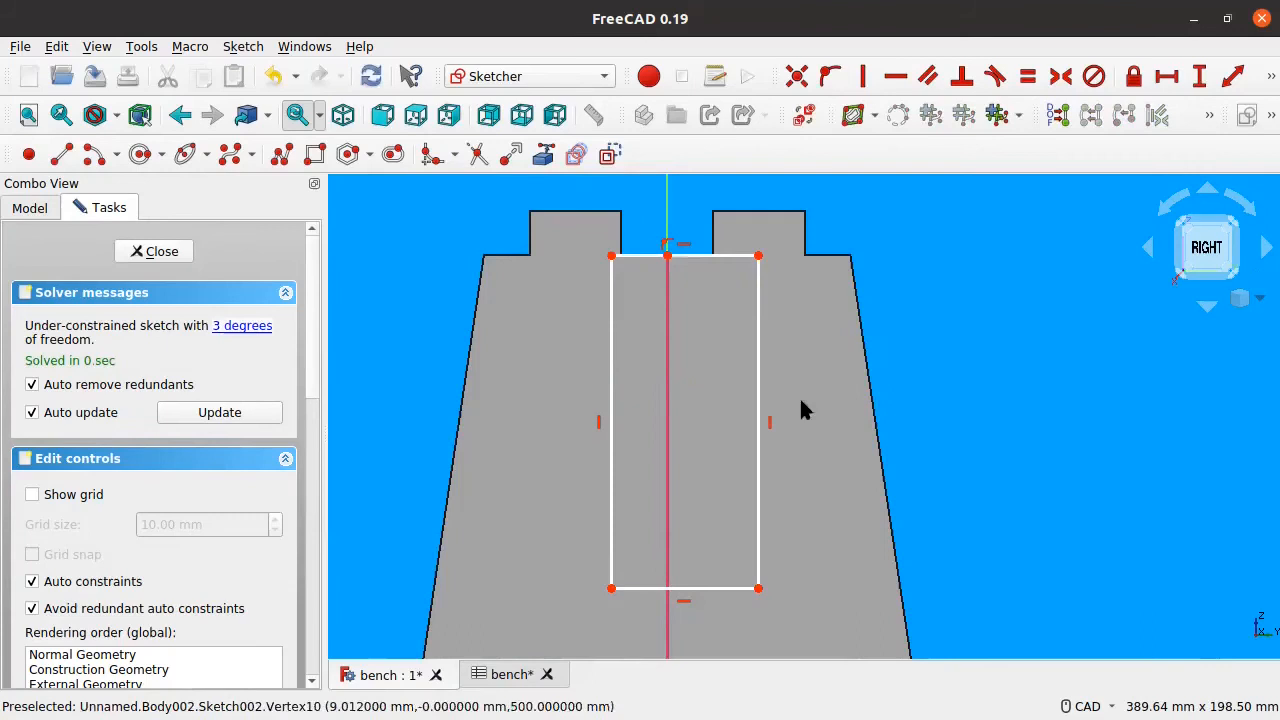
middle_drag(898, 472, 869, 432)
click(692, 549)
middle_drag(1104, 550, 954, 391)
scroll(954, 391, down, 3)
click(61, 154)
click(696, 542)
click(61, 154)
click(696, 542)
click(700, 391)
right_click(847, 384)
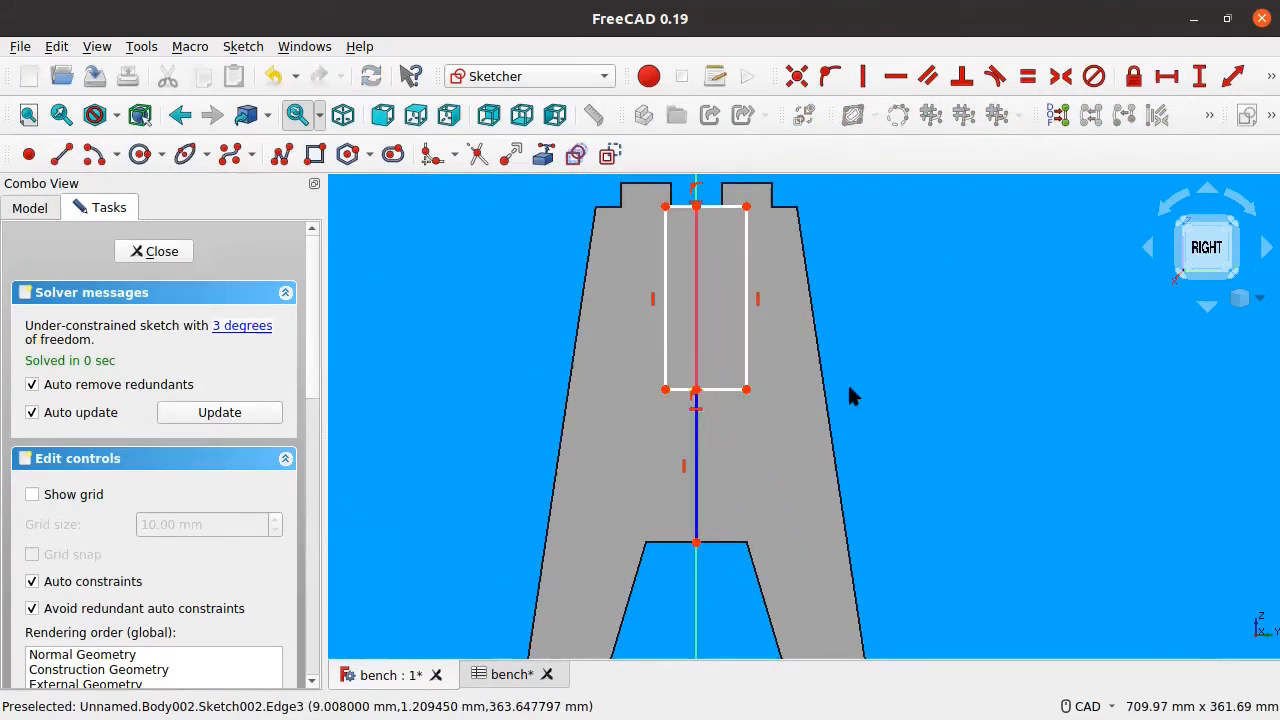
Make the construction line equal to the rectangle's vertical side and constrain the rectangle's top corners symmetric about the centre edge's top point.
click(697, 452)
click(746, 360)
key(e)
click(665, 206)
click(746, 206)
click(696, 206)
click(1060, 76)
Constrain the rectangle's horizontal width to the 18 mm spreadsheet parameter and move the dimension label clear of the slot.
click(716, 375)
click(1166, 76)
click(754, 332)
text(Spr)
key(Down)
text(.)
key(Down)
key(Return)
key(Return)
key(Return)
drag(678, 345, 570, 347)
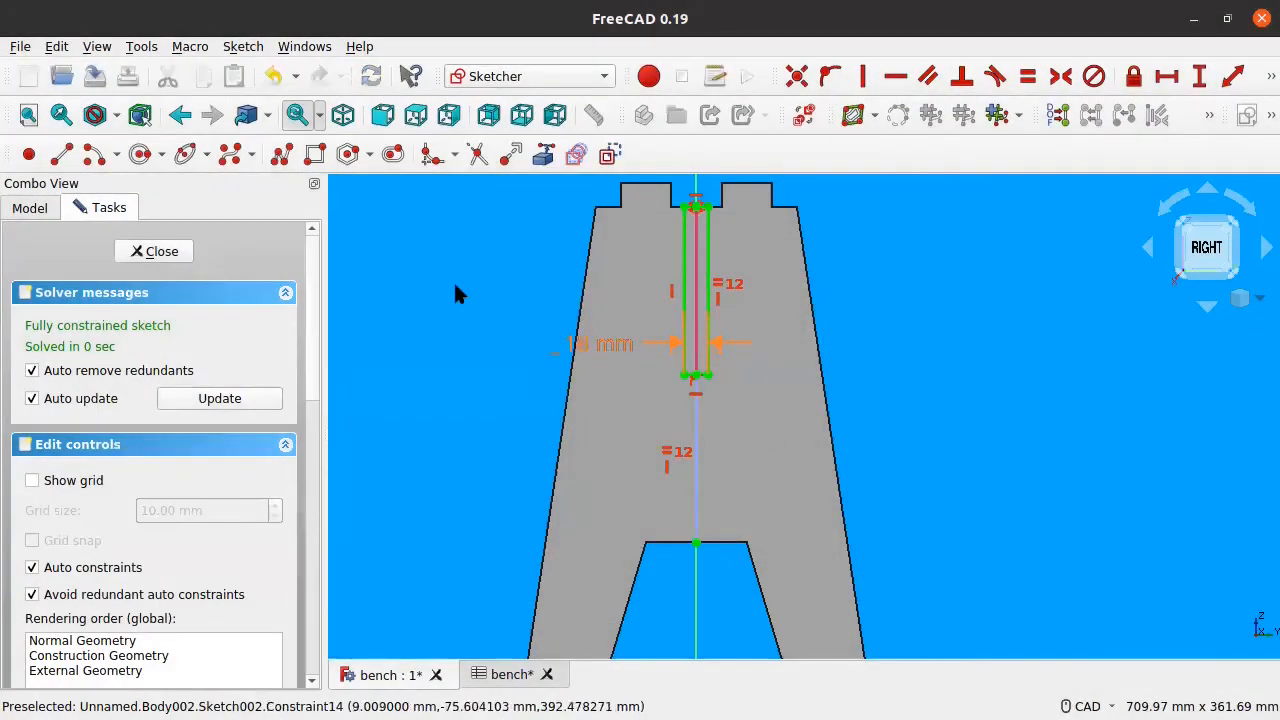
Close the sketch and cut it out of Leg B with a Pocket of type Through all.
click(128, 248)
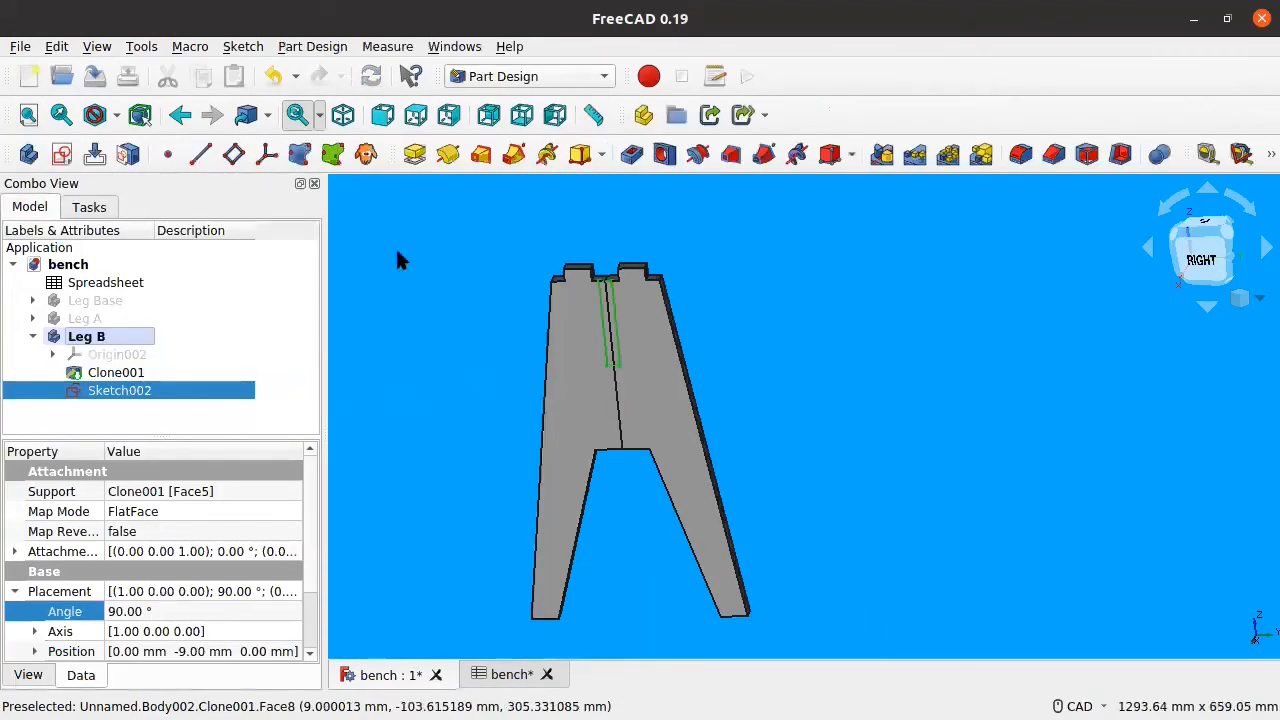
click(631, 154)
click(280, 330)
click(274, 358)
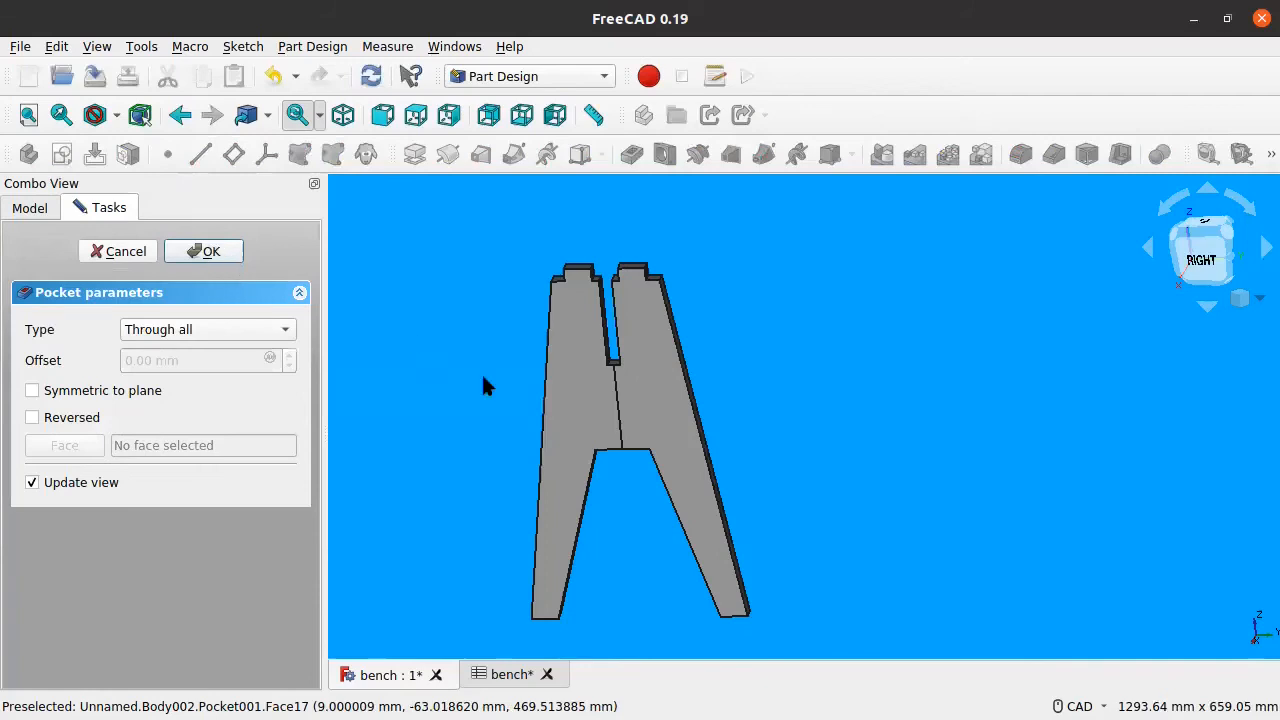
Show Leg A together with Leg B and inspect how the two slotted legs interlock.
click(95, 336)
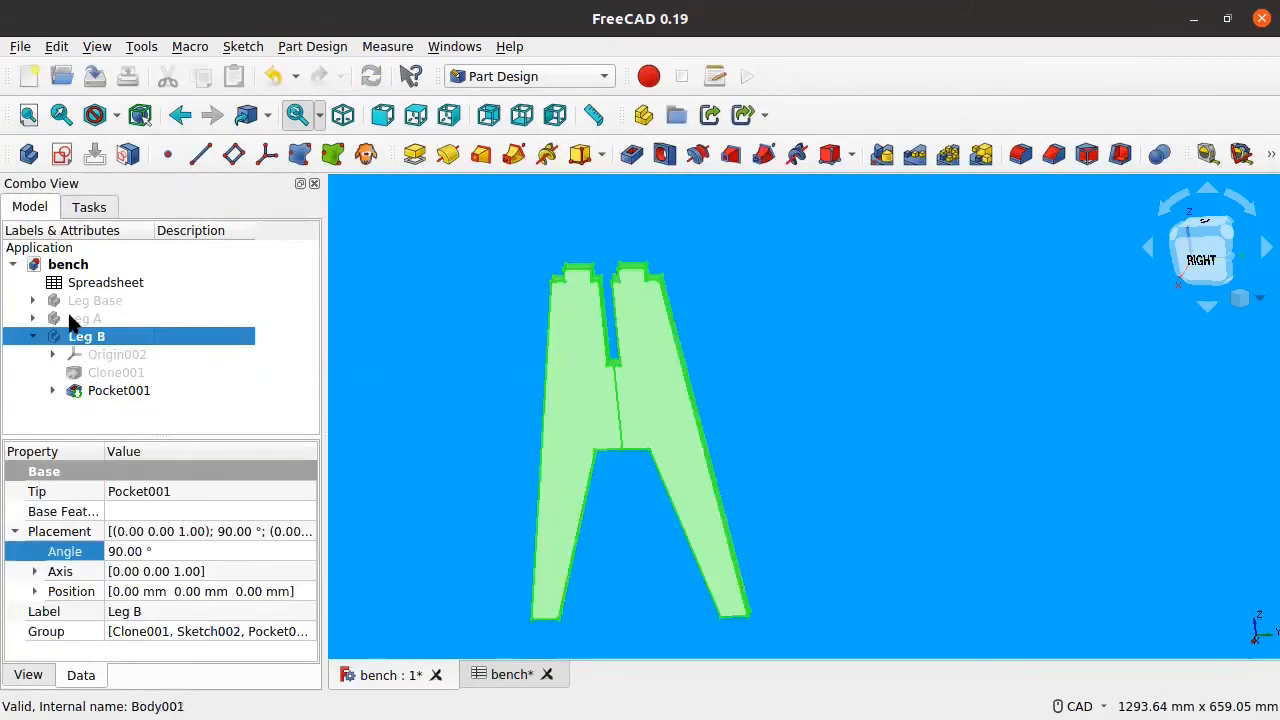
click(69, 317)
key(space)
middle_drag(740, 462, 677, 462)
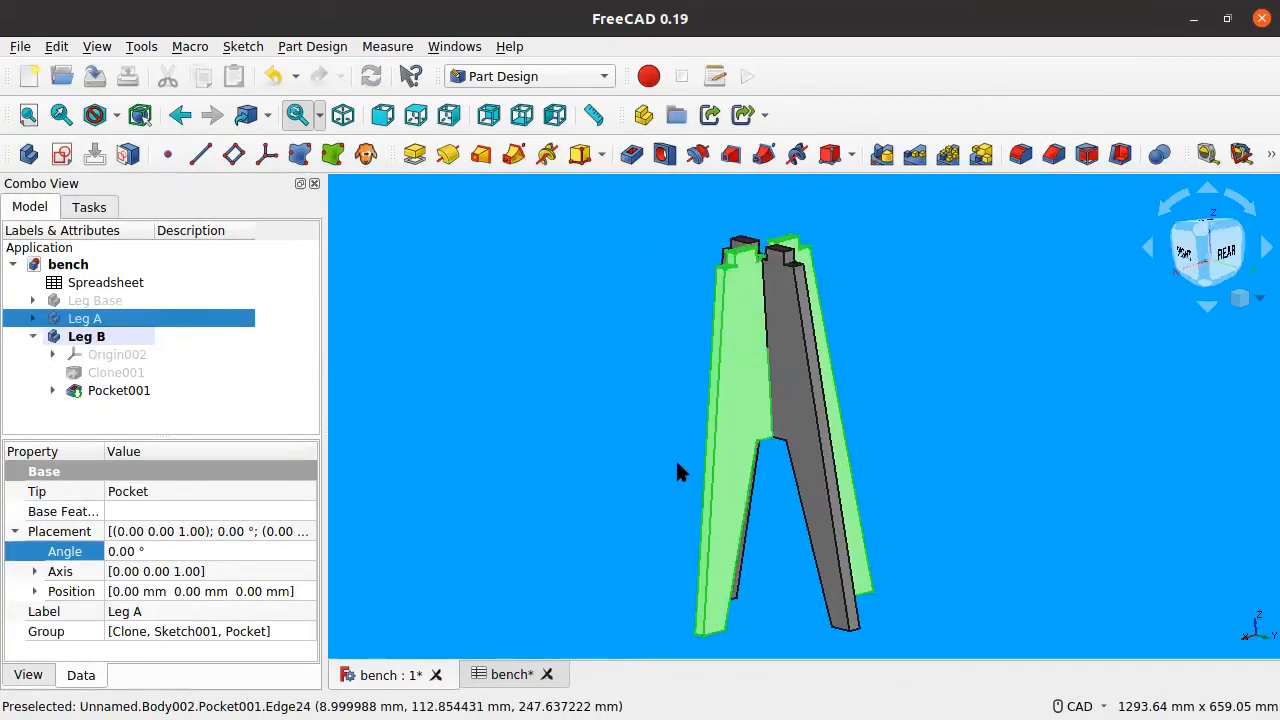
click(1013, 314)
scroll(749, 326, up, 8)
scroll(749, 326, down, 10)
Set Leg A's transparency to 75.
click(86, 318)
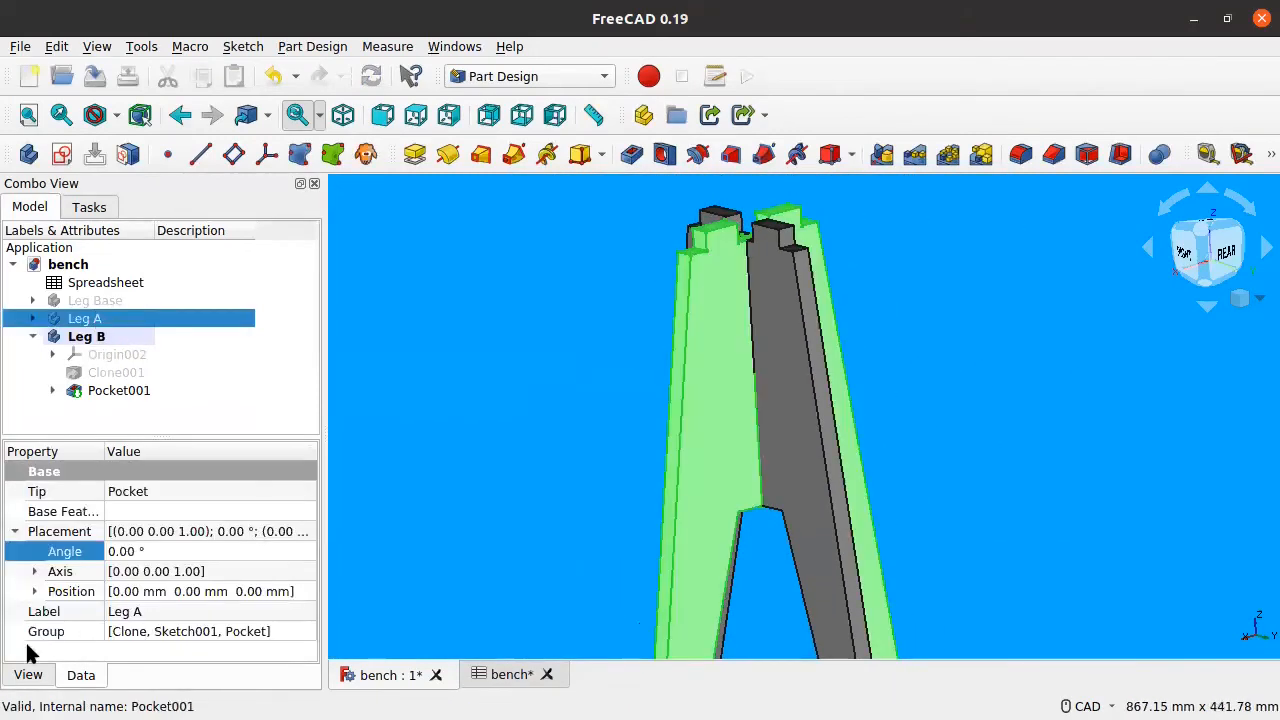
click(28, 675)
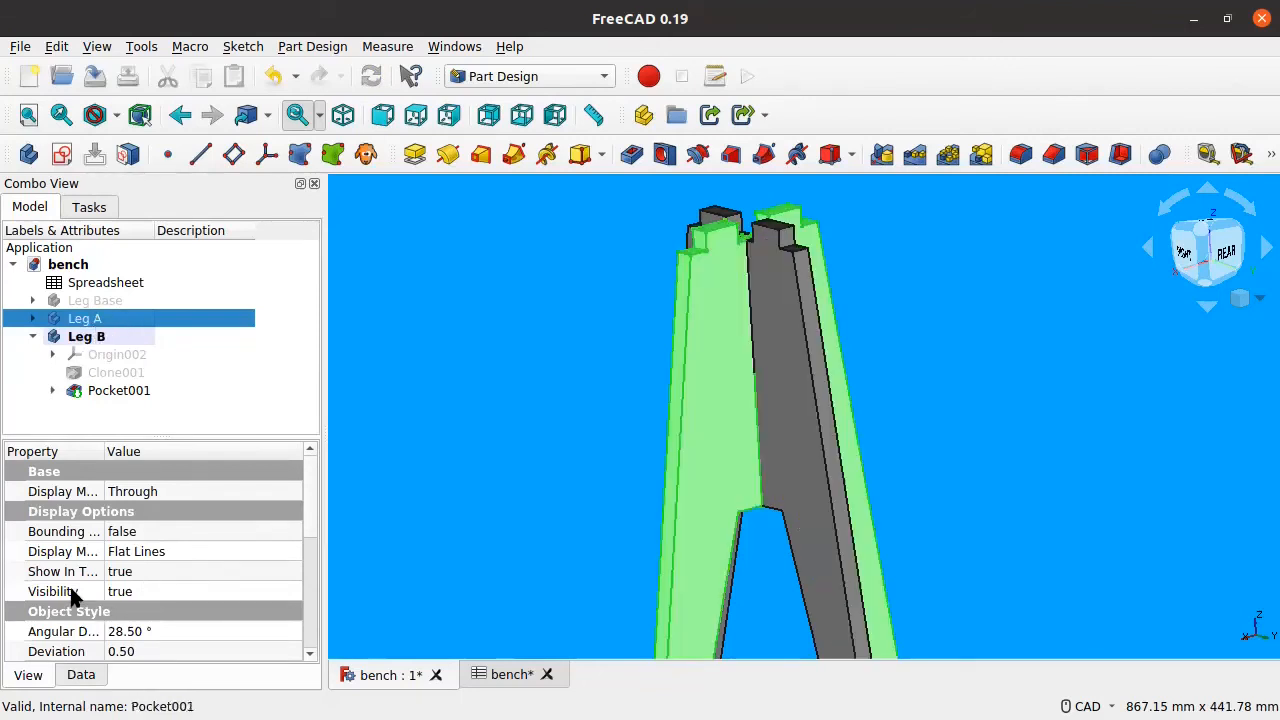
scroll(70, 600, down, 3)
scroll(70, 600, down, 3)
click(138, 570)
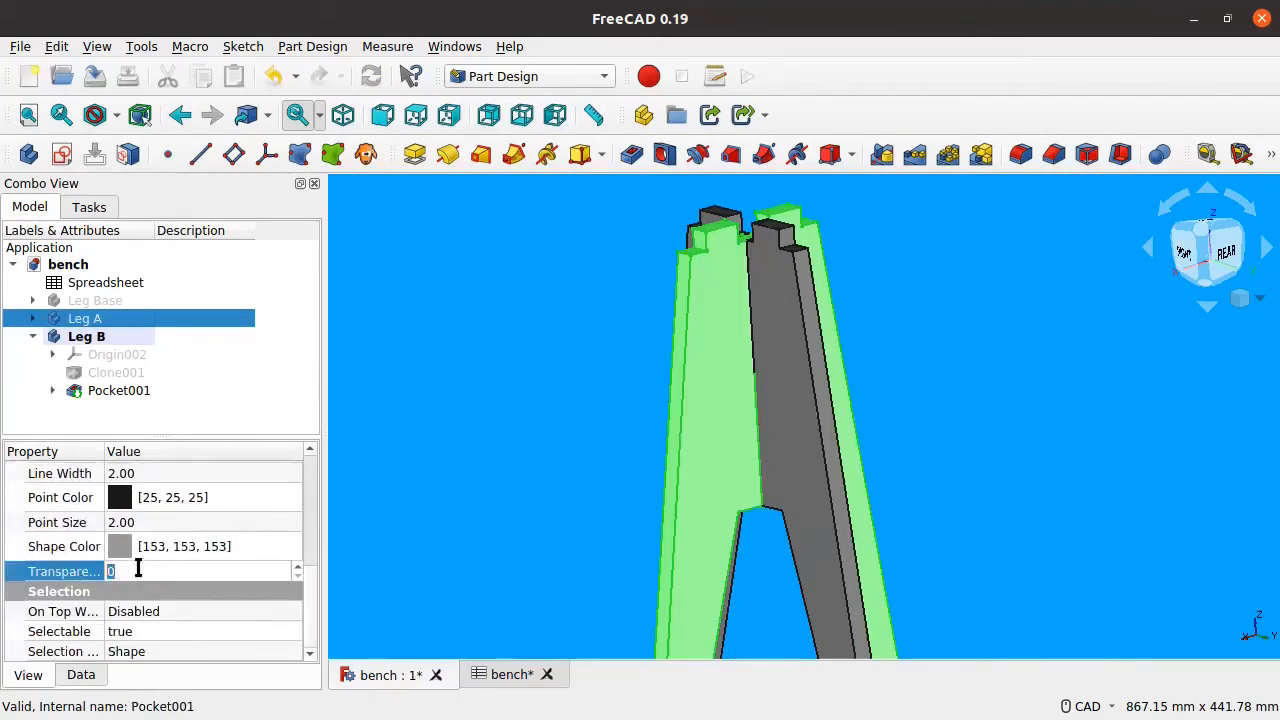
text(15)
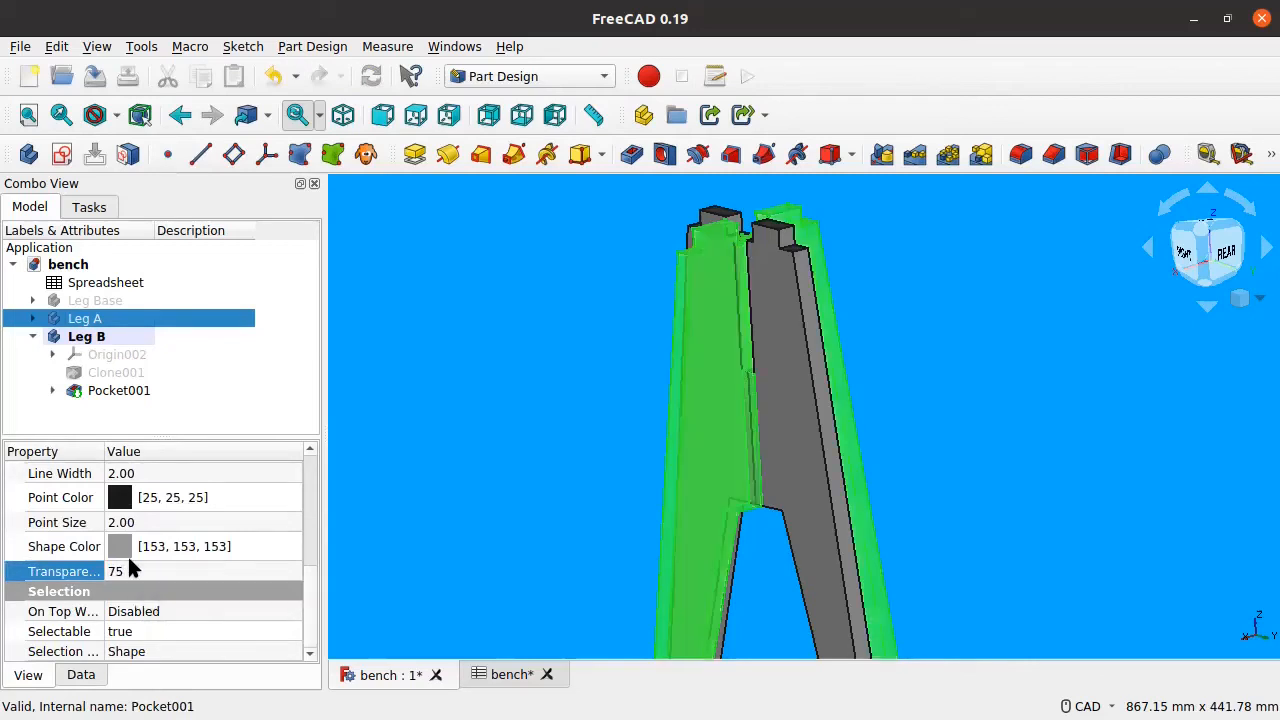
Set Leg B's transparency to 75.
click(74, 345)
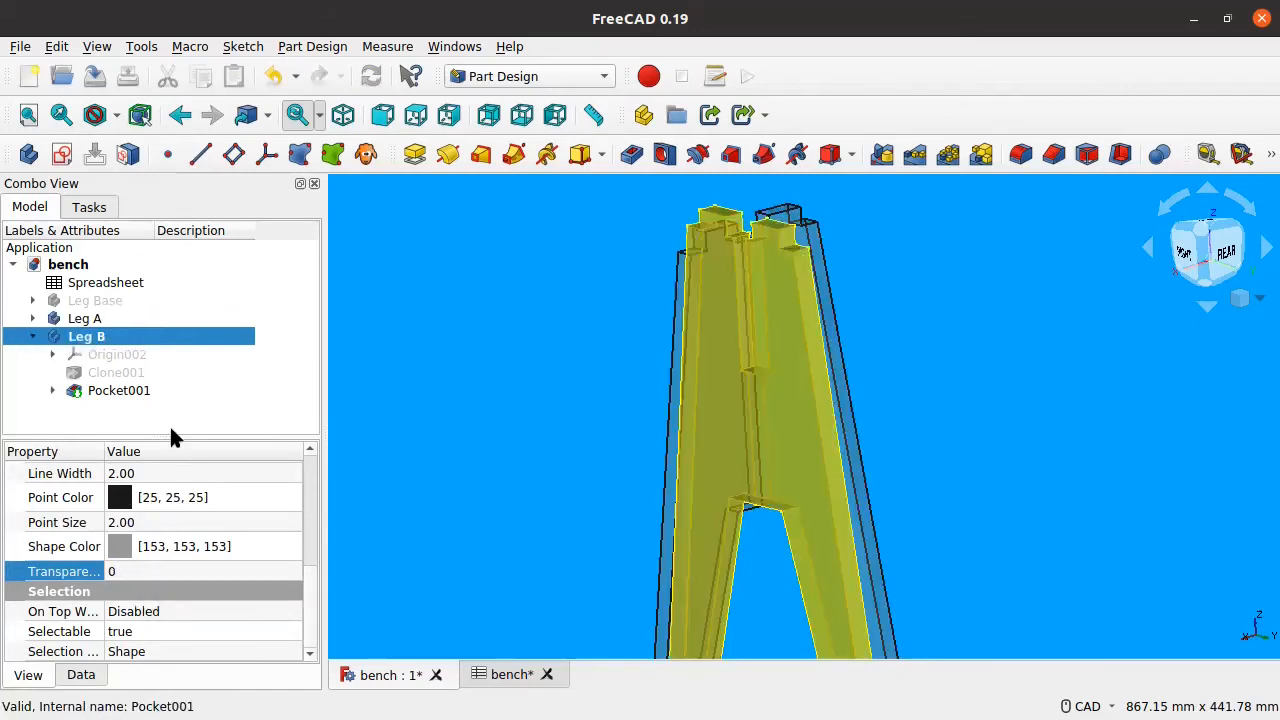
click(158, 570)
text(75)
key(Return)
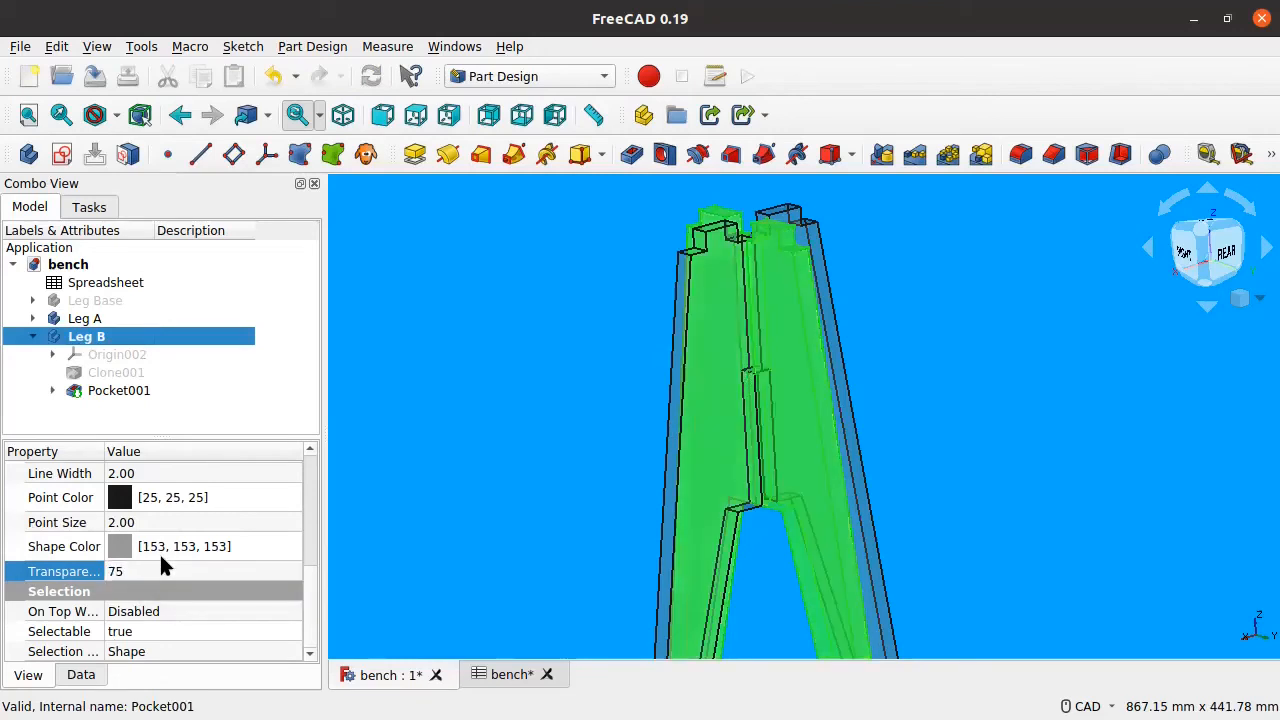
Inspect the interlocking joint of the two transparent legs from several angles and from above.
click(935, 370)
middle_drag(761, 390, 838, 425)
scroll(746, 366, up, 5)
scroll(751, 380, down, 5)
middle_drag(688, 404, 950, 398)
scroll(757, 377, down, 4)
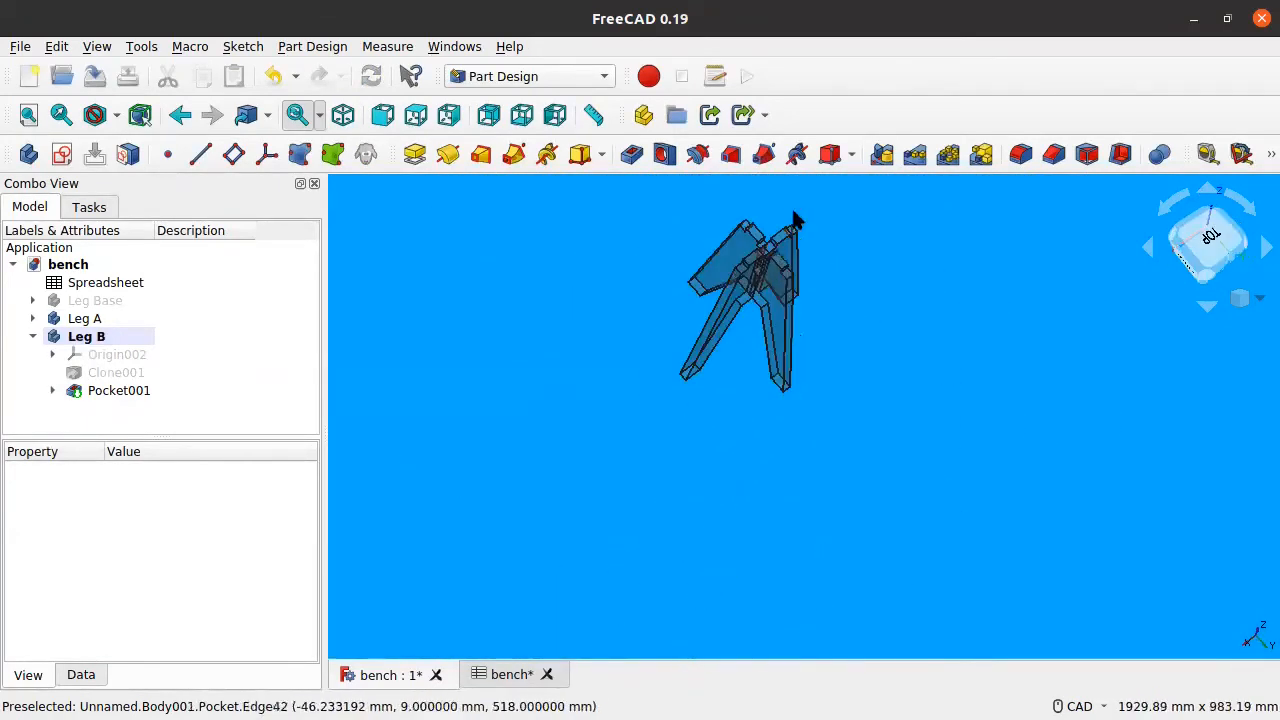
middle_drag(819, 254, 788, 374)
scroll(765, 341, up, 5)
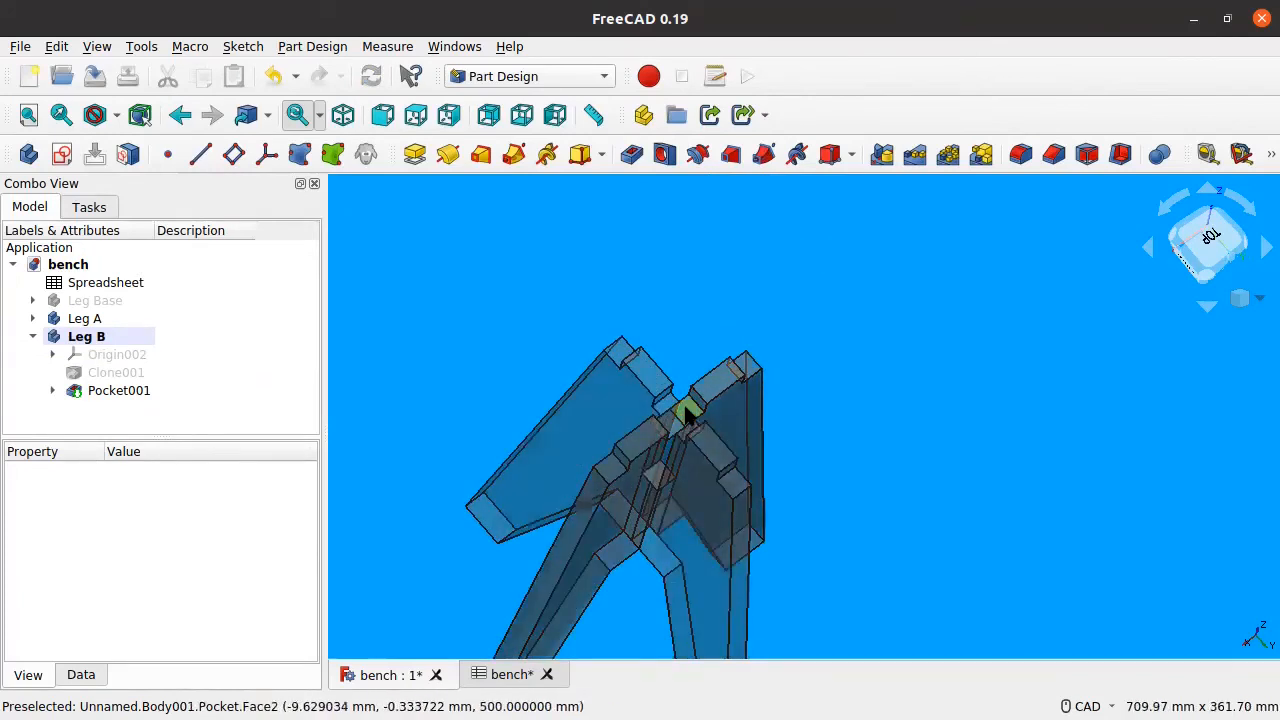
Collapse Leg B in the model tree, then create a new body and rename it Seat.
click(34, 337)
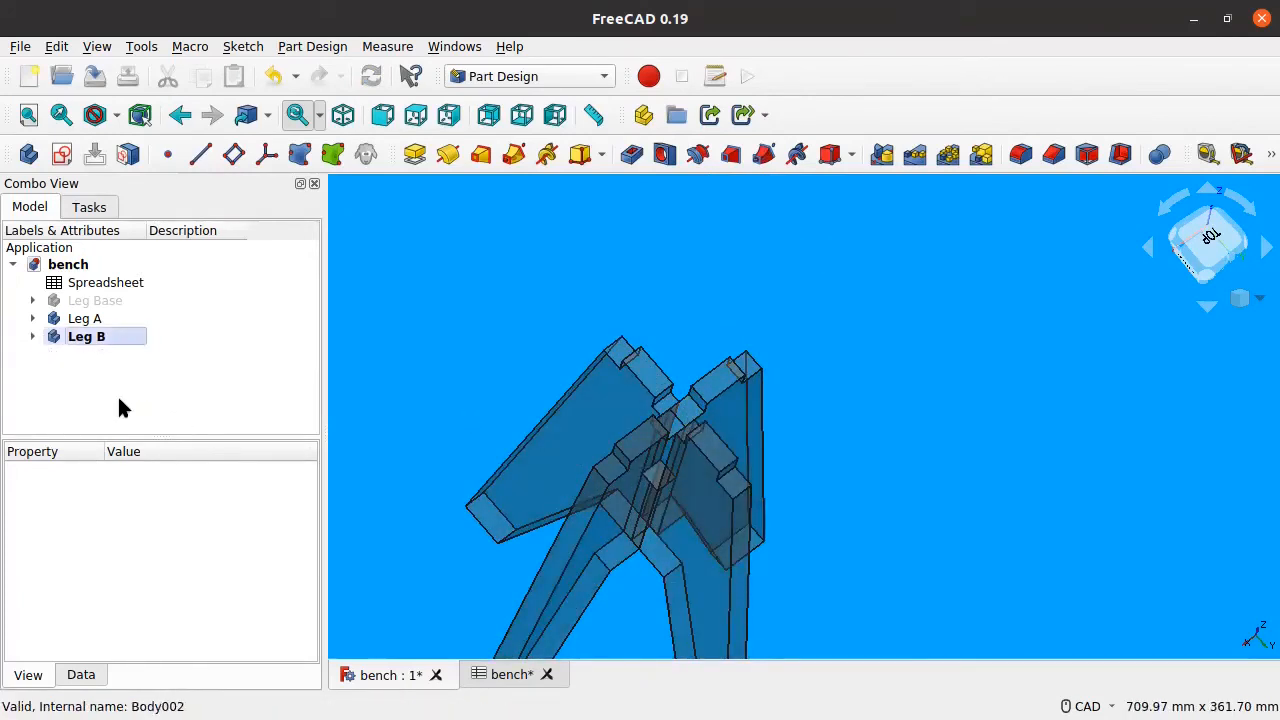
click(28, 154)
right_click(72, 357)
click(178, 692)
text(S)
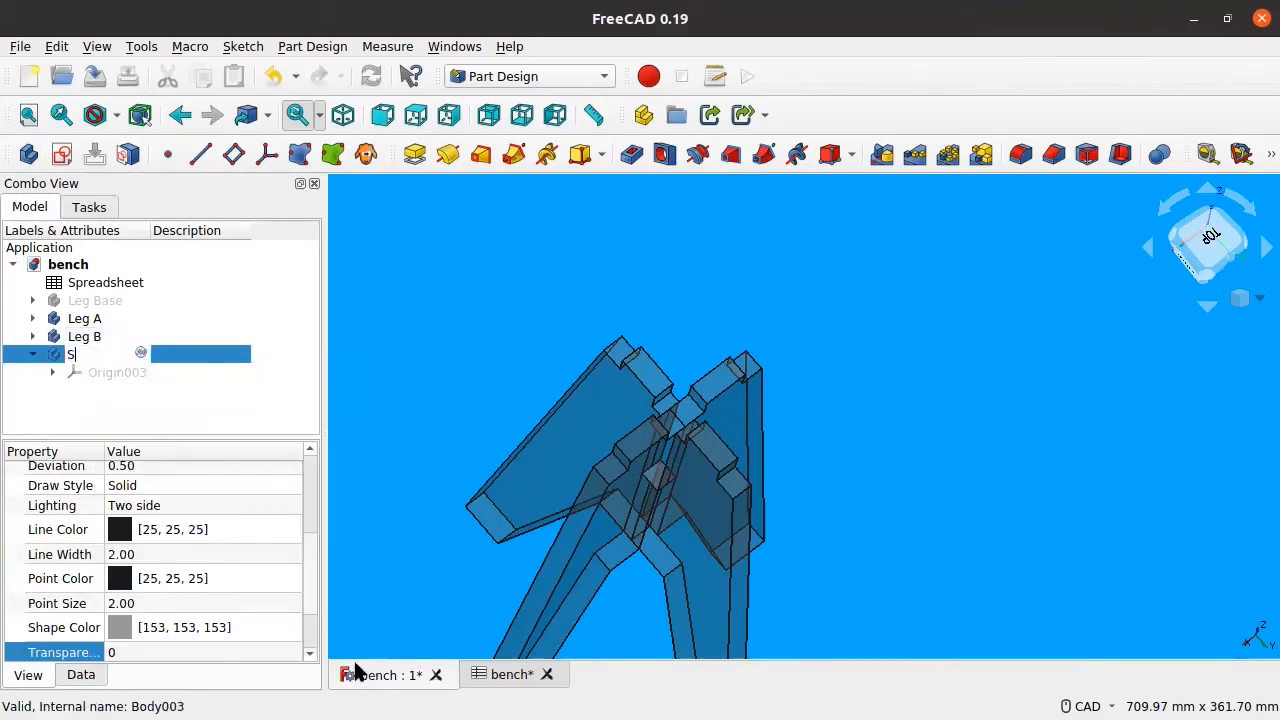
text(eat)
key(Return)
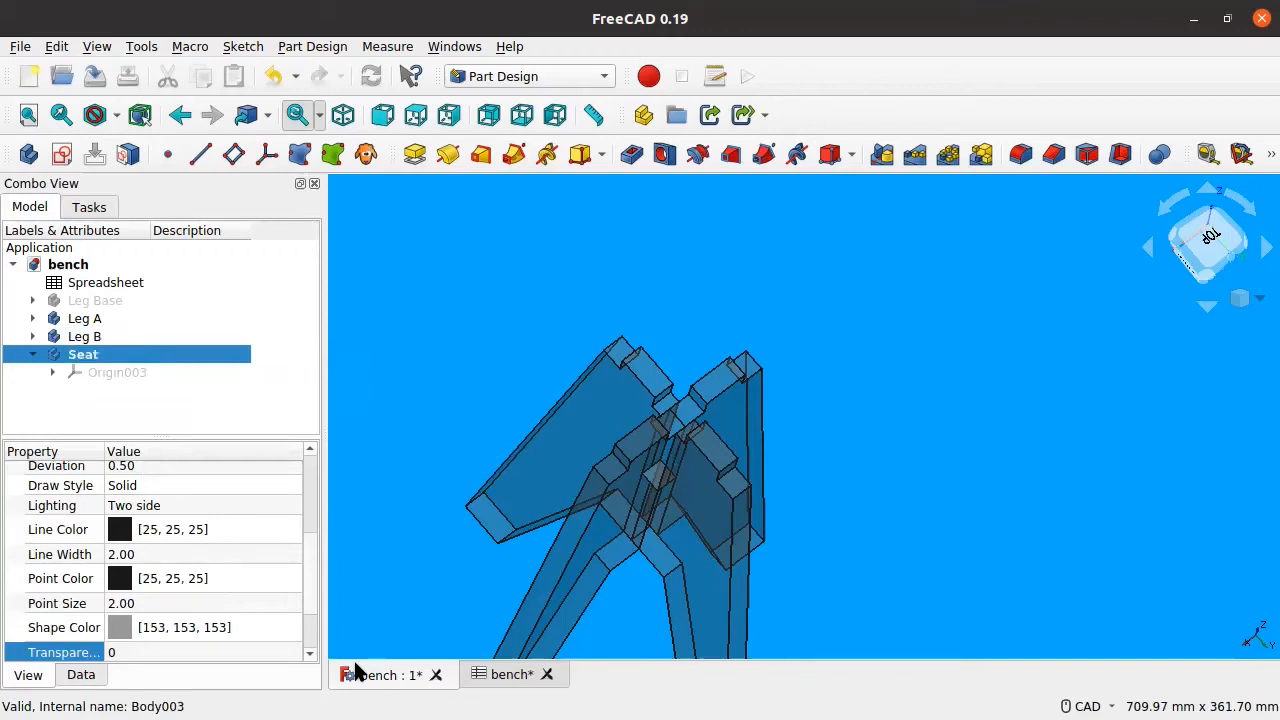
click(66, 384)
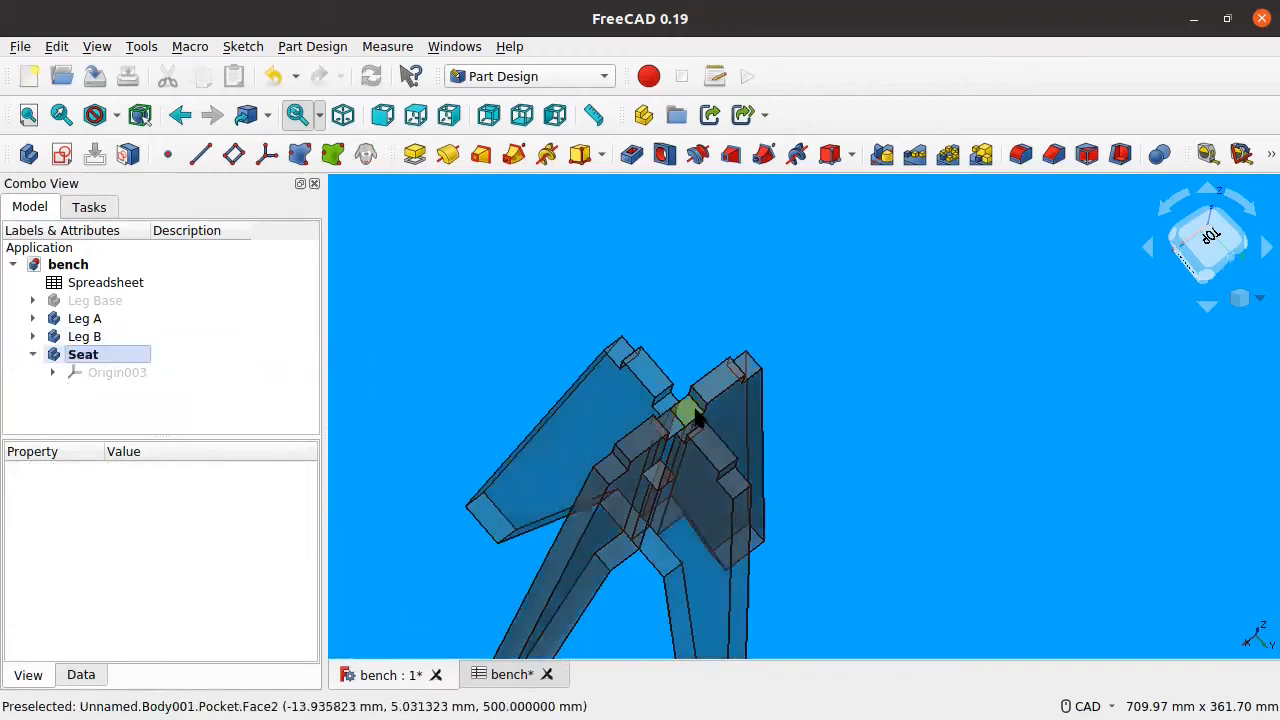
Create a shape binder in the Seat body from Leg A's small top face where the legs cross.
scroll(686, 420, up, 4)
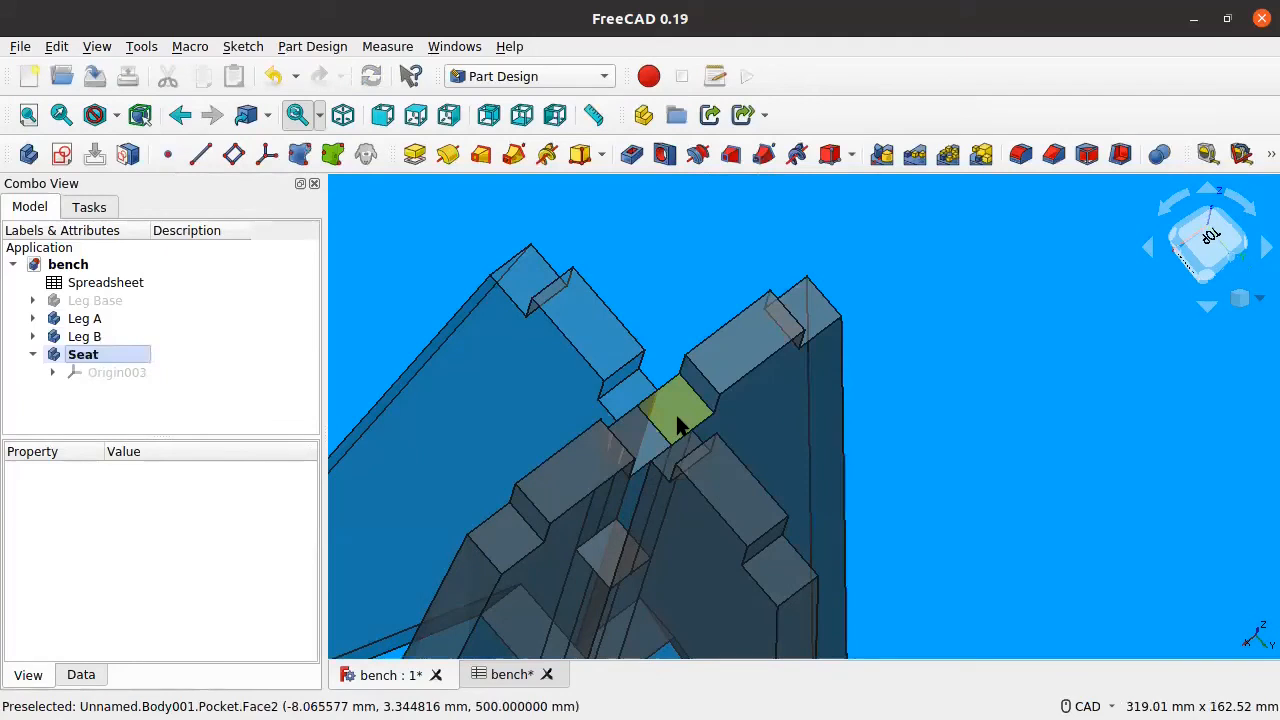
click(678, 425)
scroll(731, 402, down, 3)
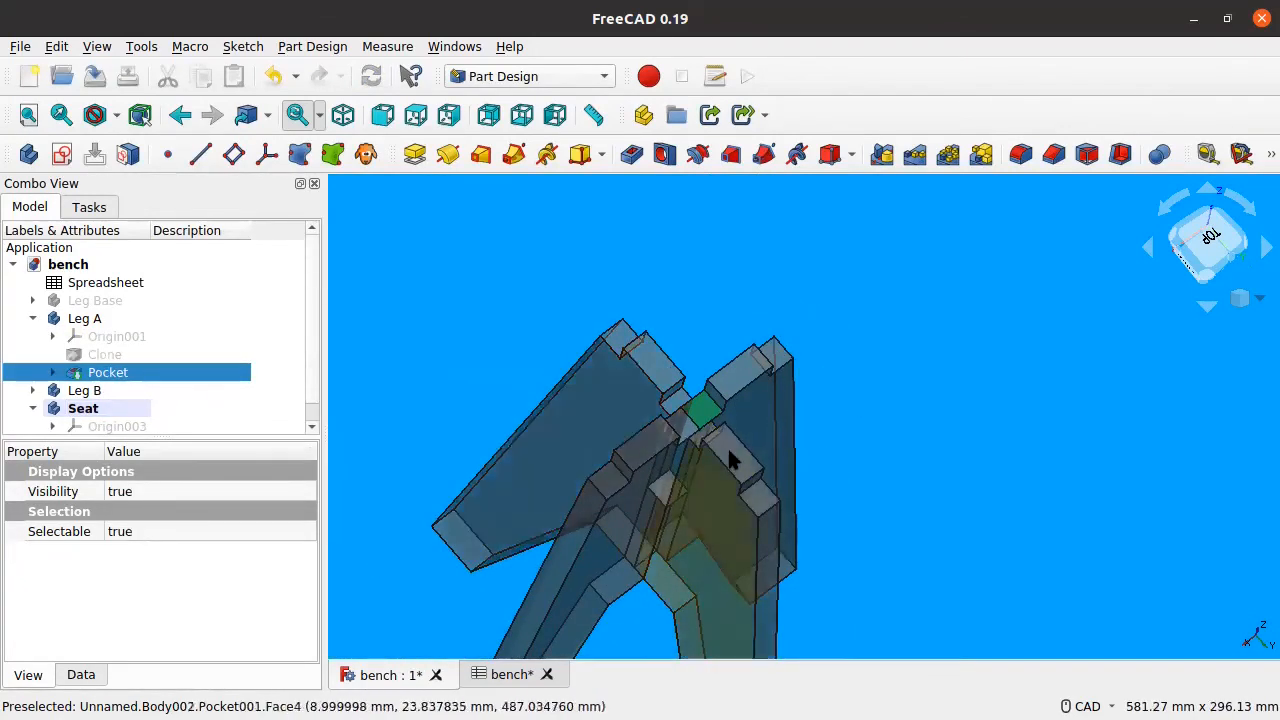
scroll(175, 340, down, 1)
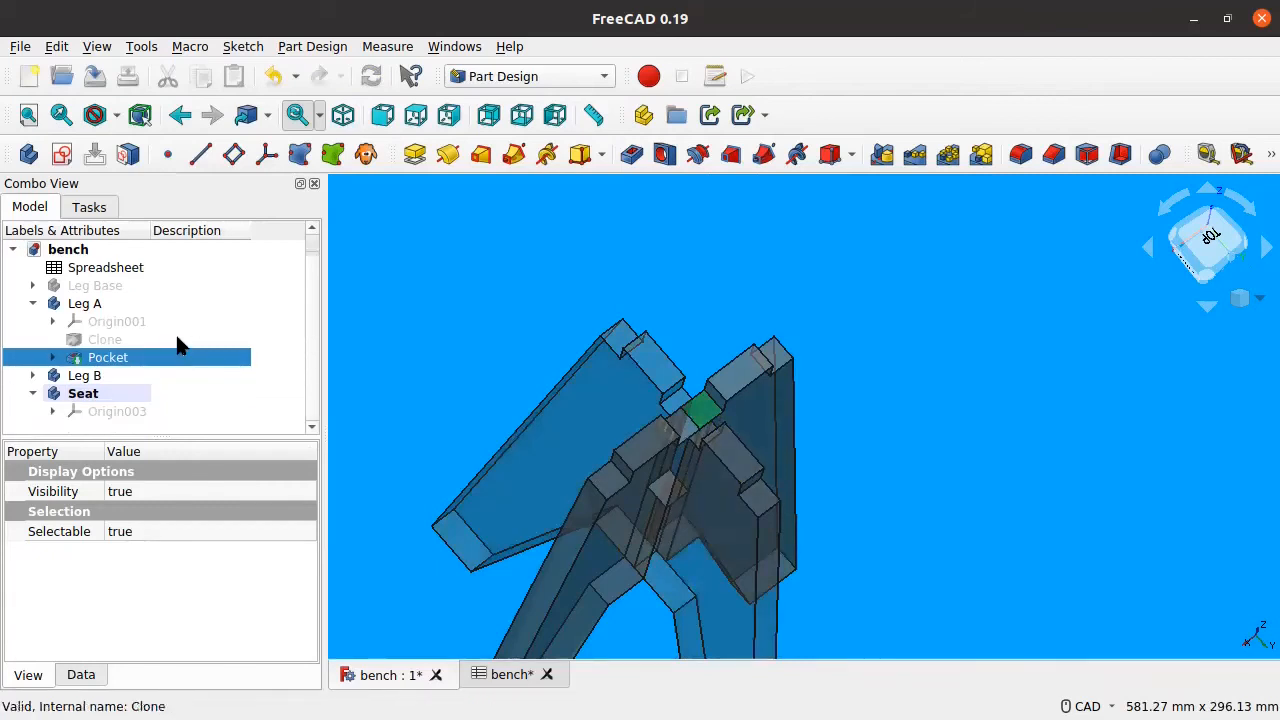
click(633, 279)
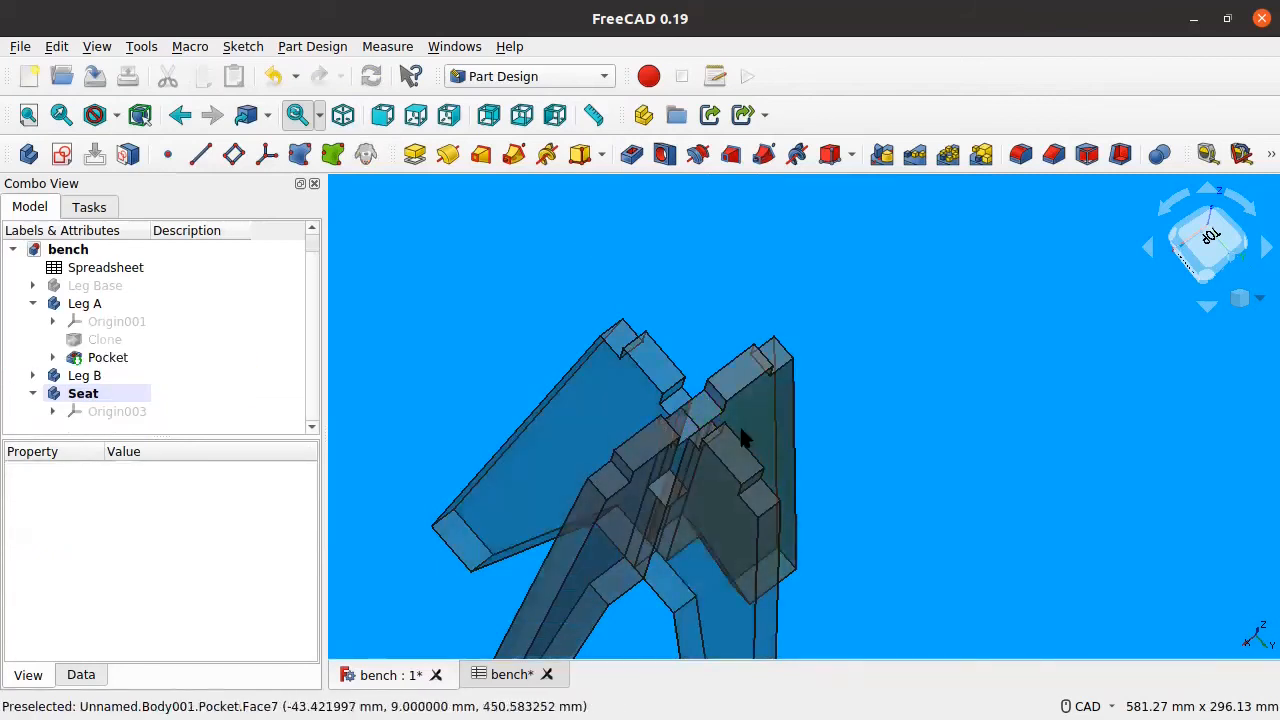
click(108, 393)
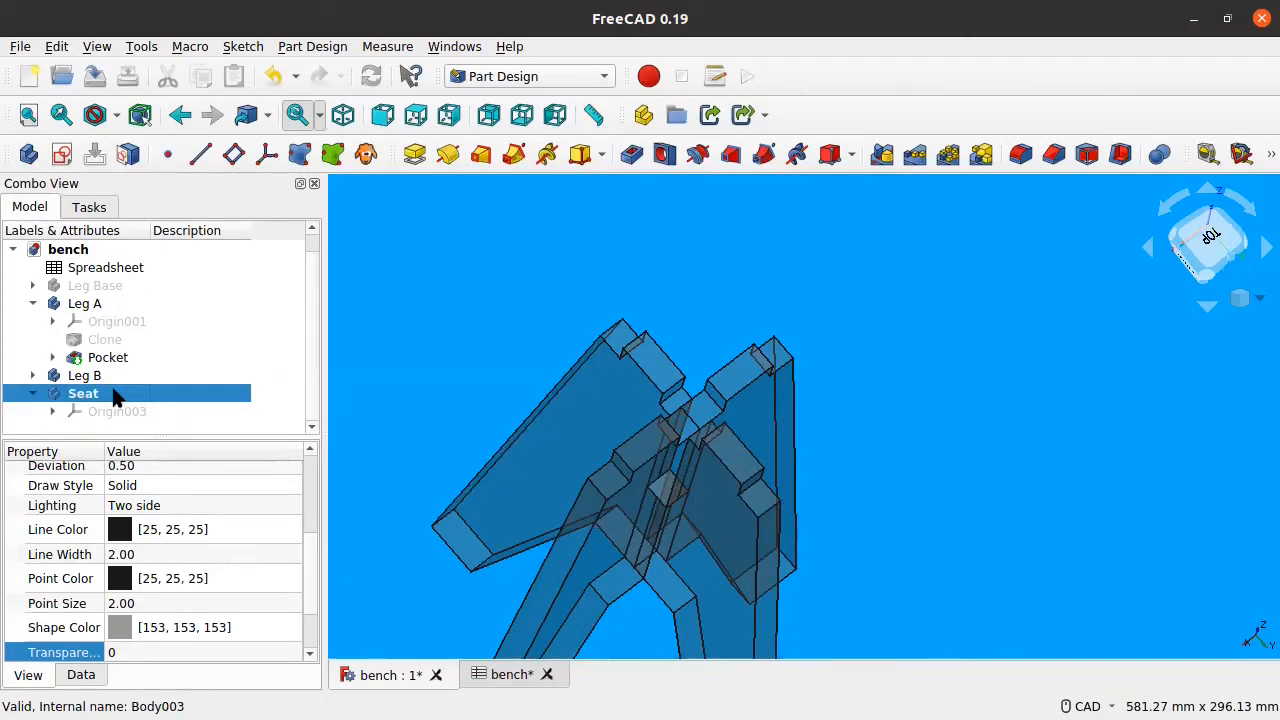
right_click(130, 397)
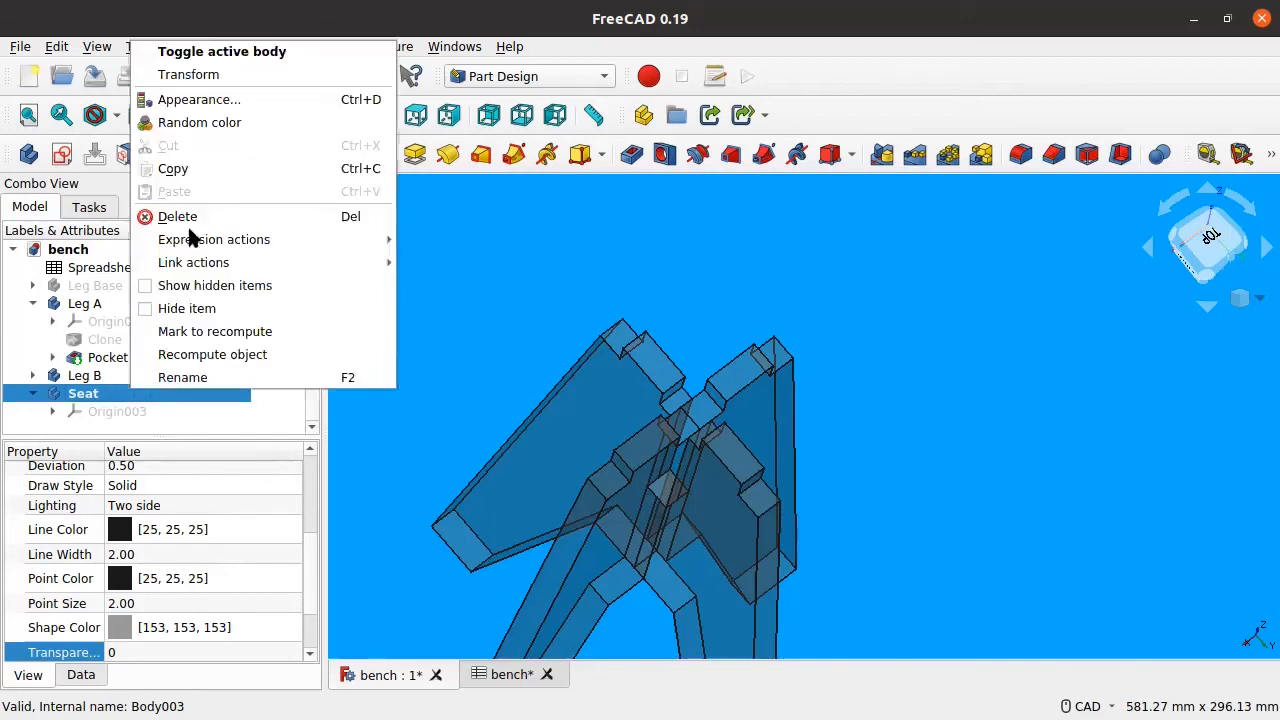
click(90, 397)
click(704, 415)
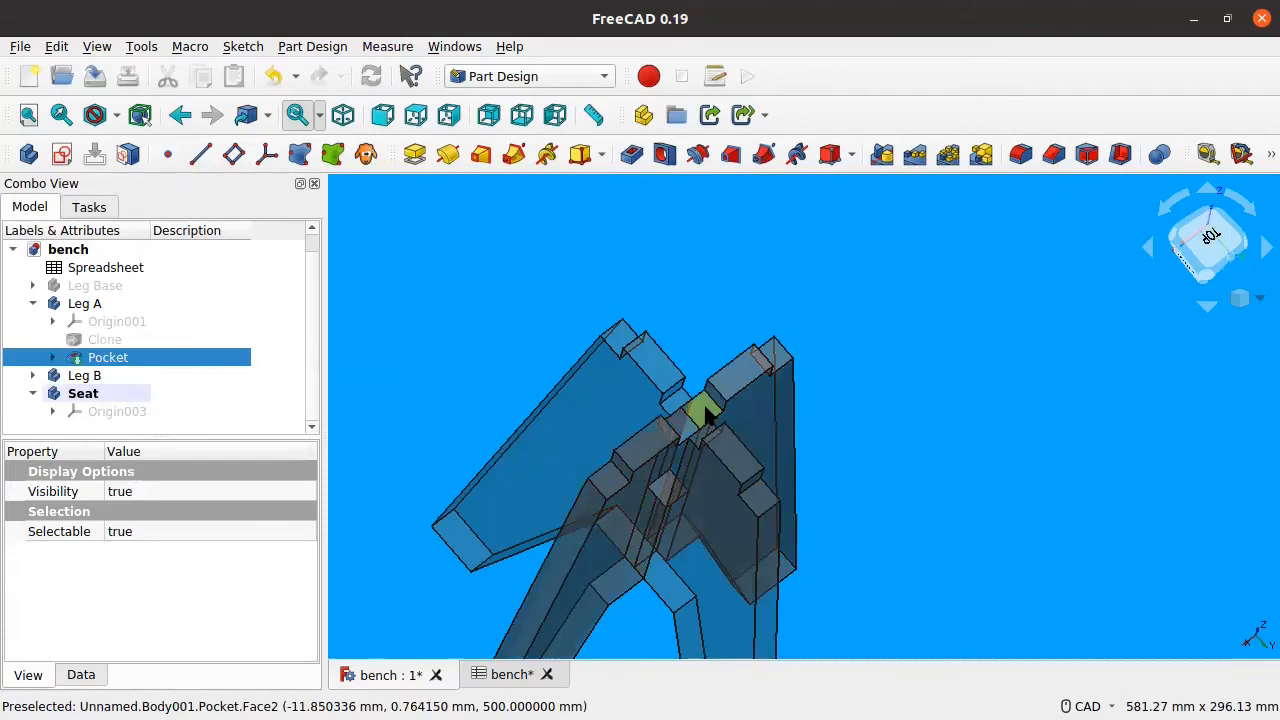
click(298, 152)
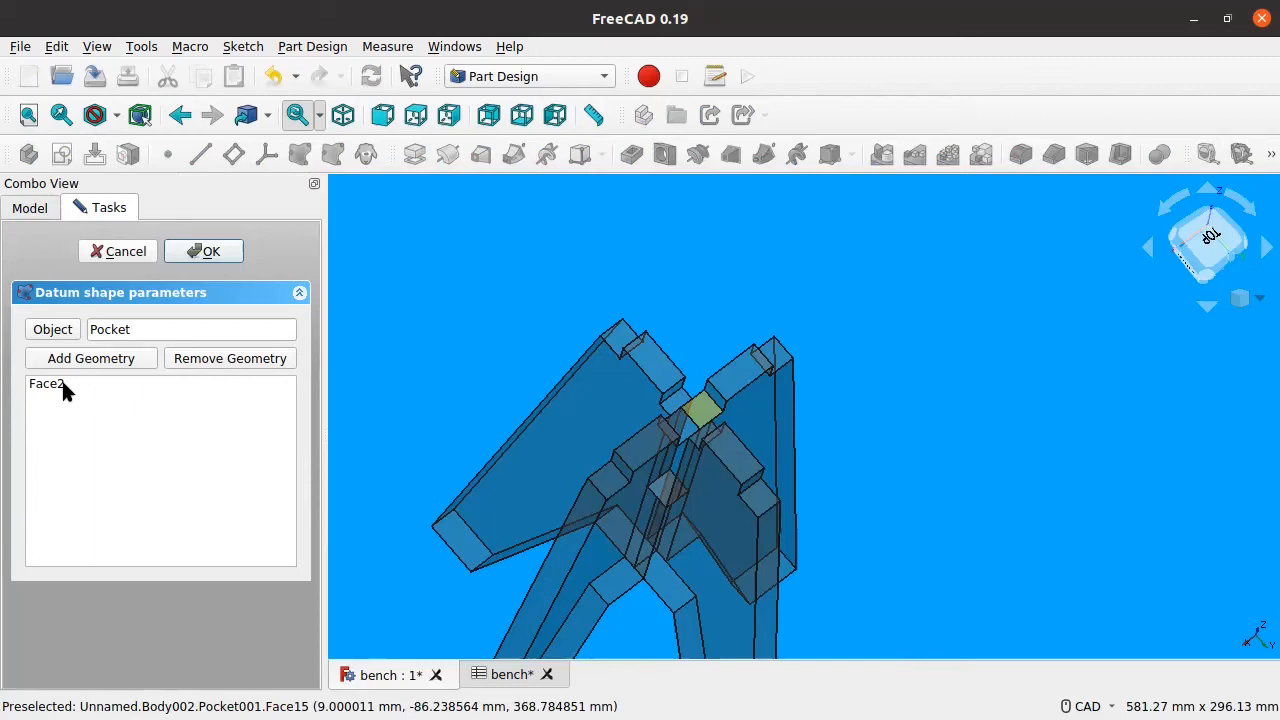
click(203, 252)
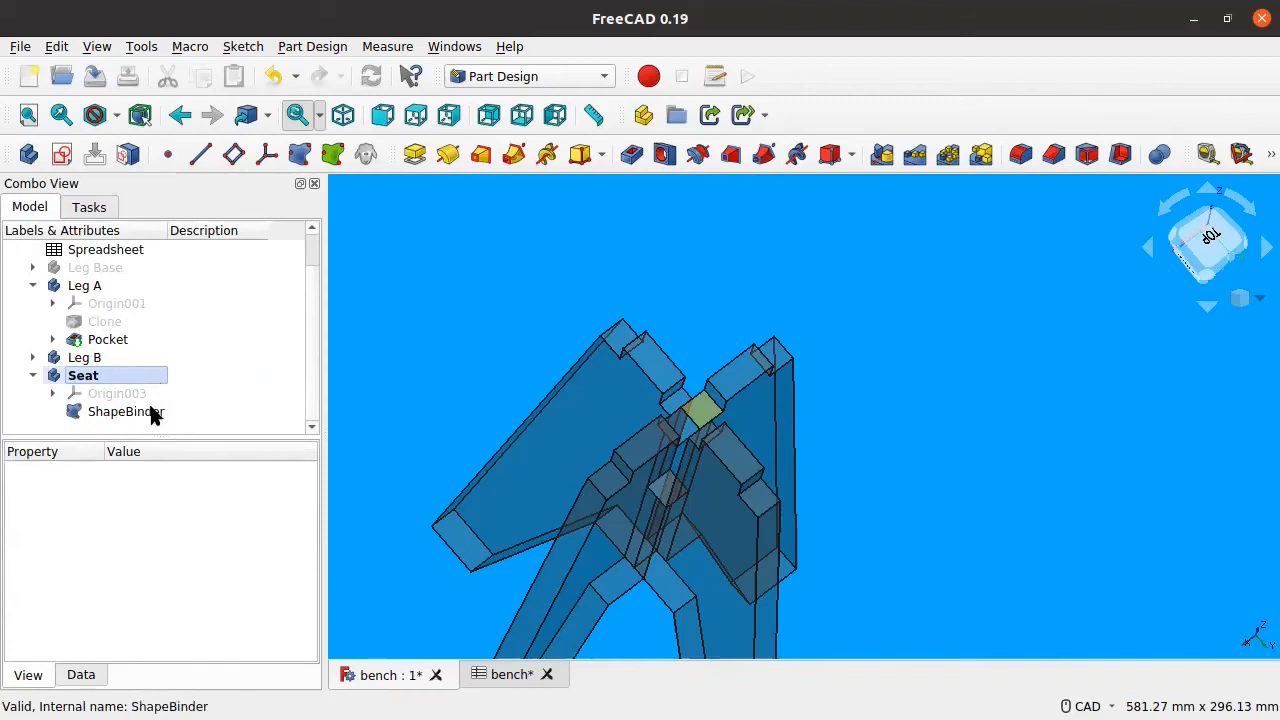
Start a new sketch in the Seat body on the shape binder.
click(114, 372)
click(118, 412)
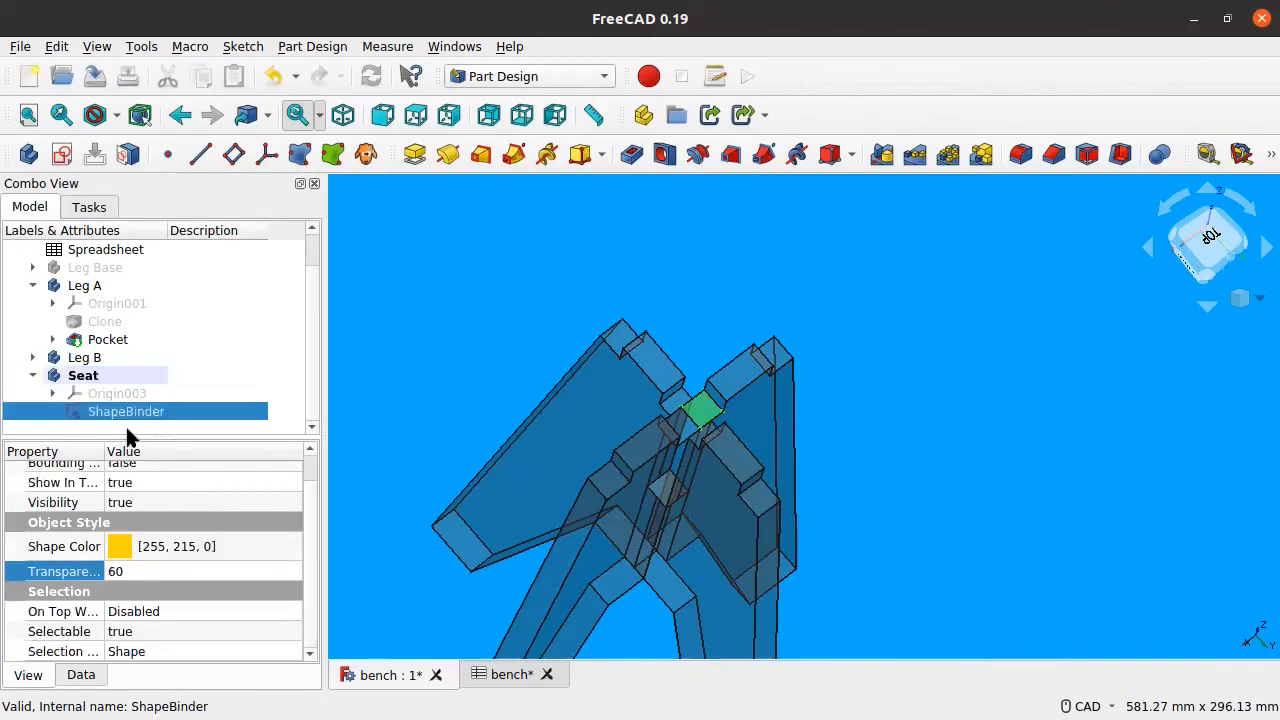
click(63, 153)
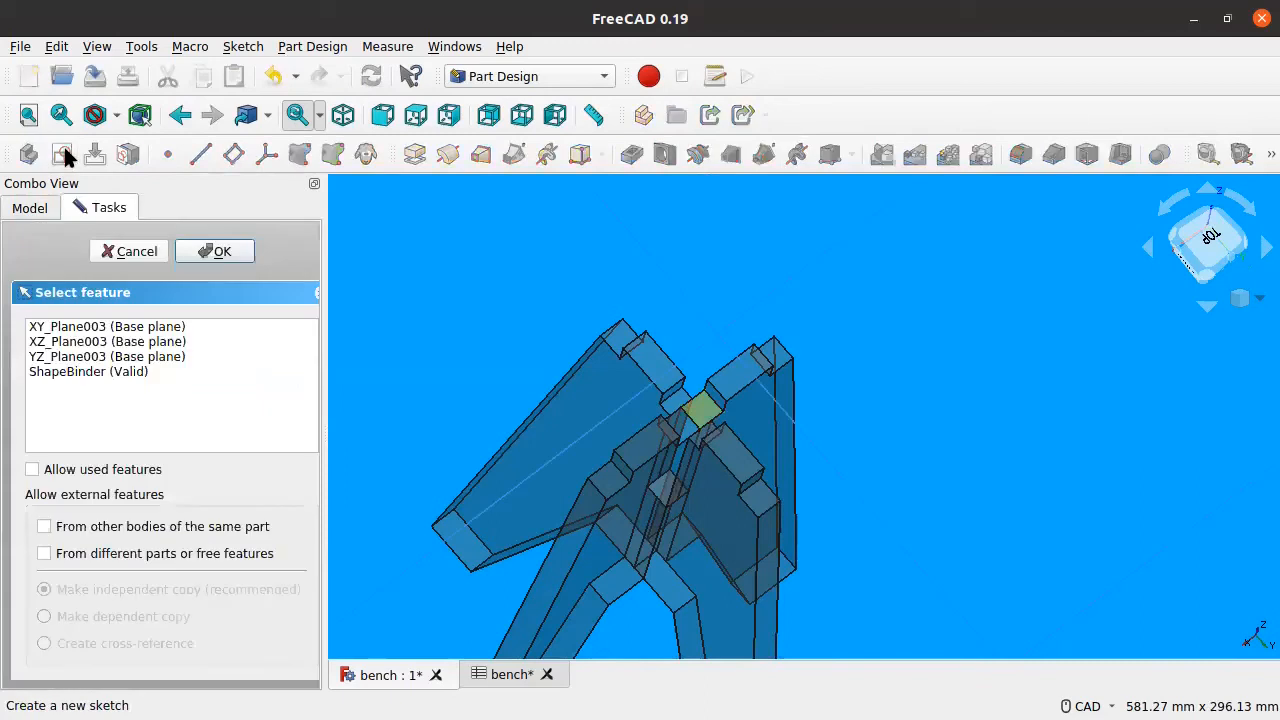
click(74, 370)
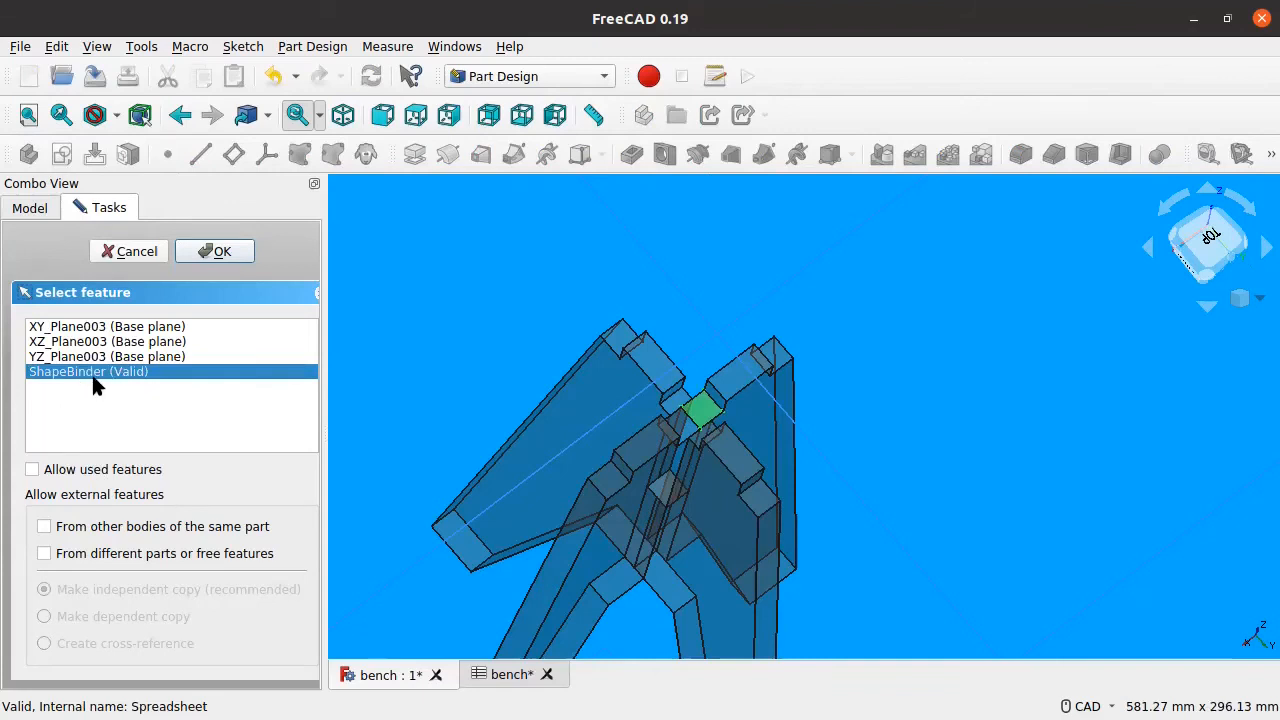
click(236, 251)
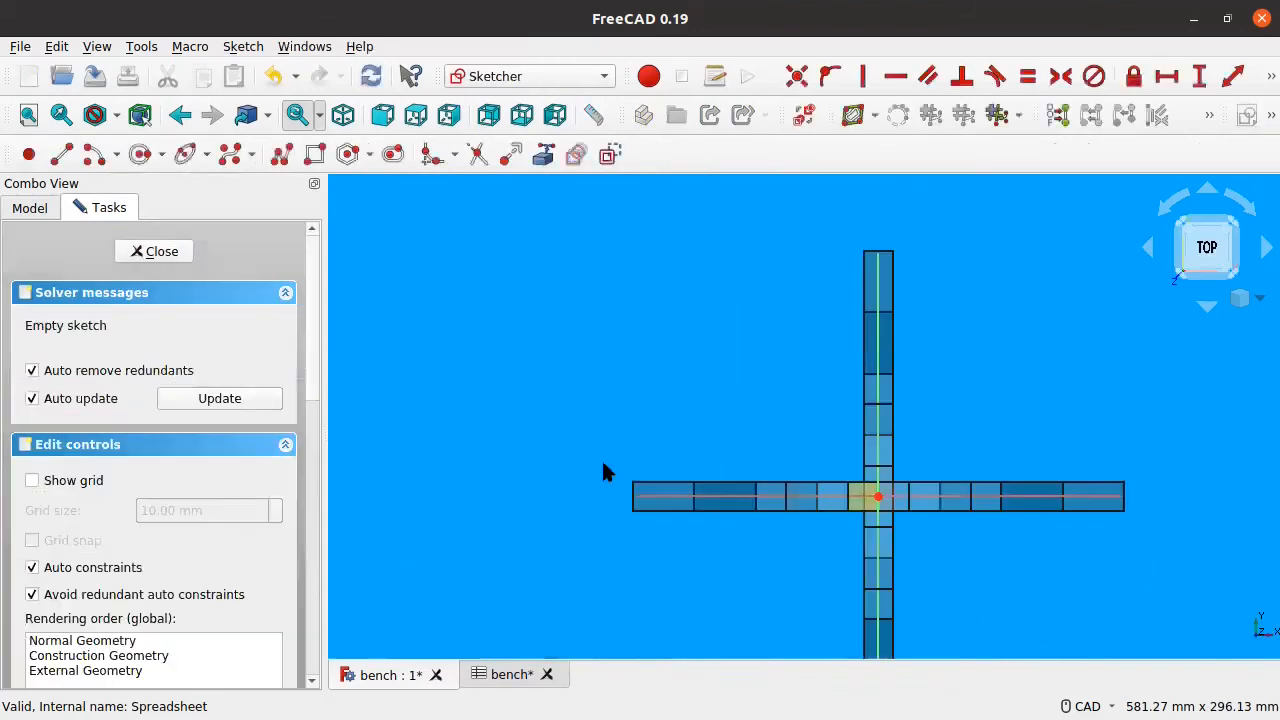
Sketch a circle centred on the origin with a radius of about 182 mm, enclosing both legs.
scroll(849, 494, up, 4)
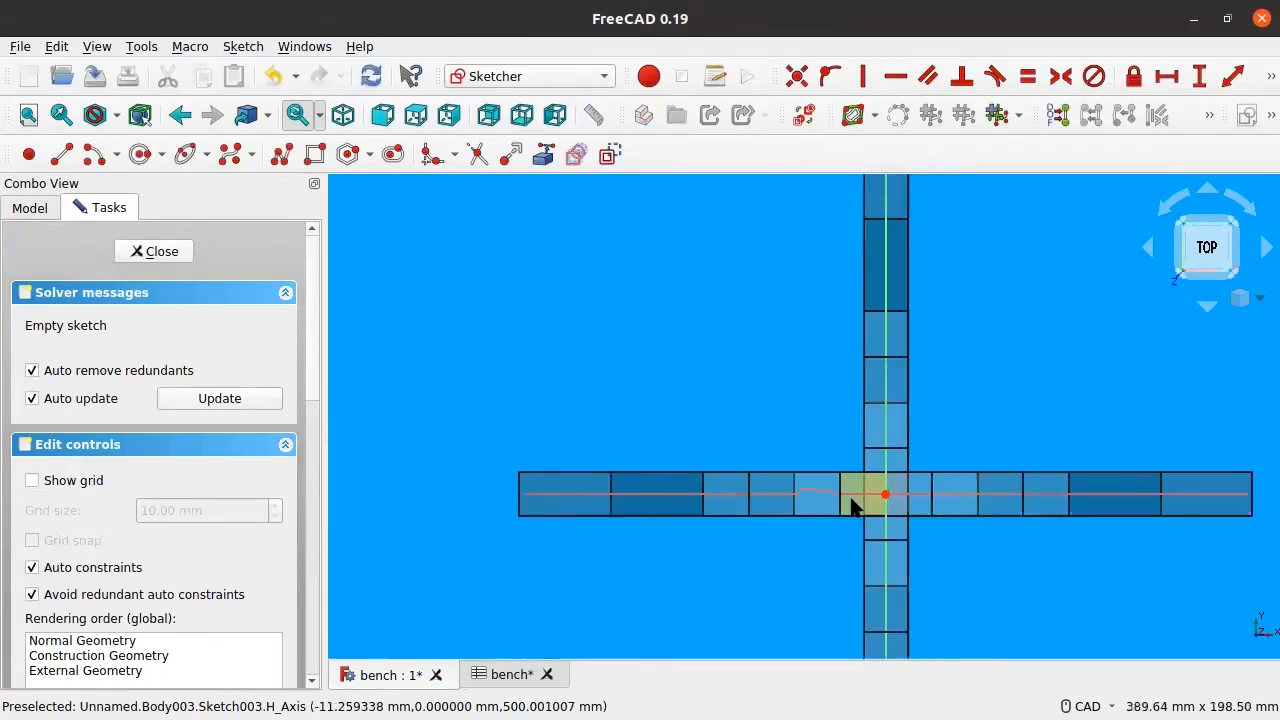
scroll(851, 499, down, 1)
middle_drag(906, 494, 792, 381)
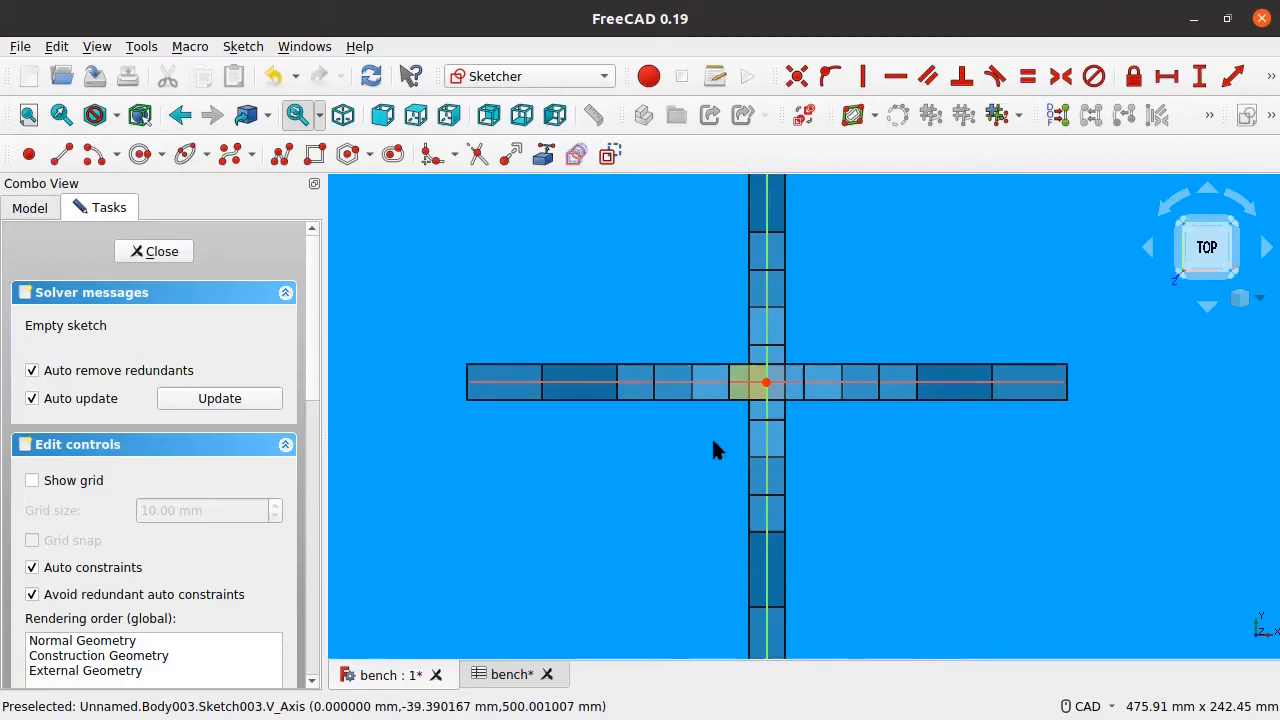
scroll(713, 450, down, 1)
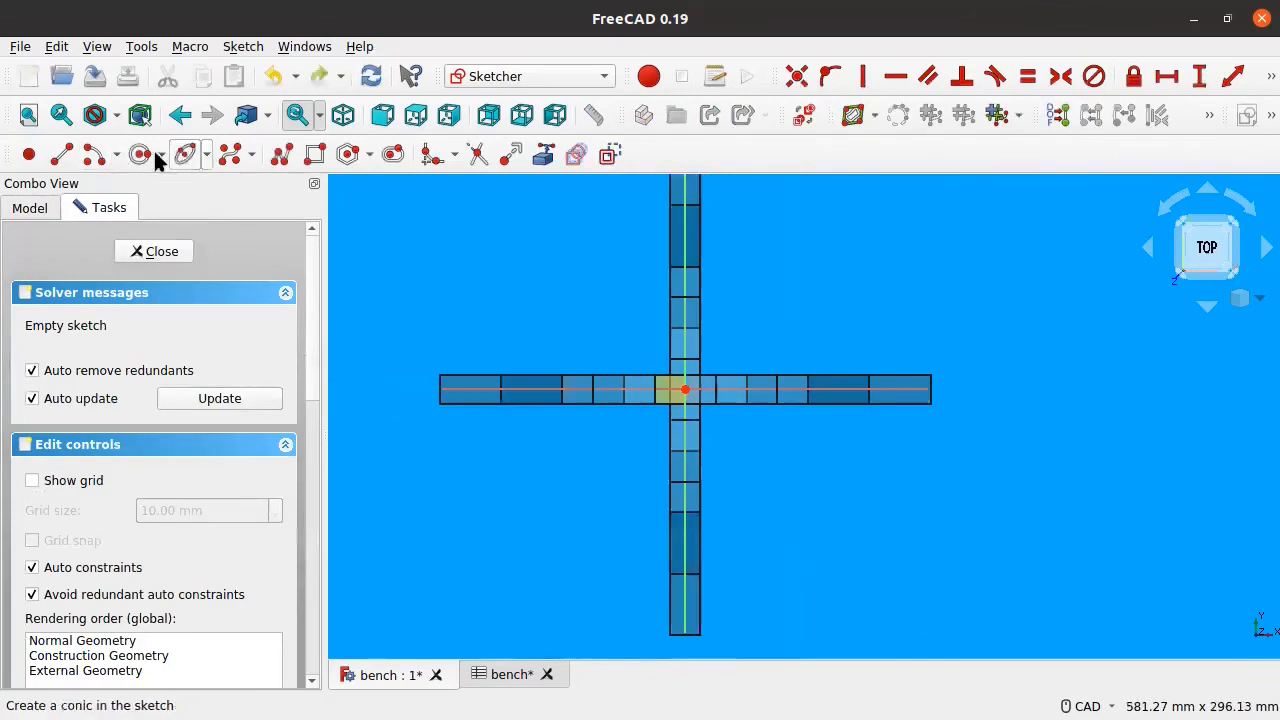
click(140, 155)
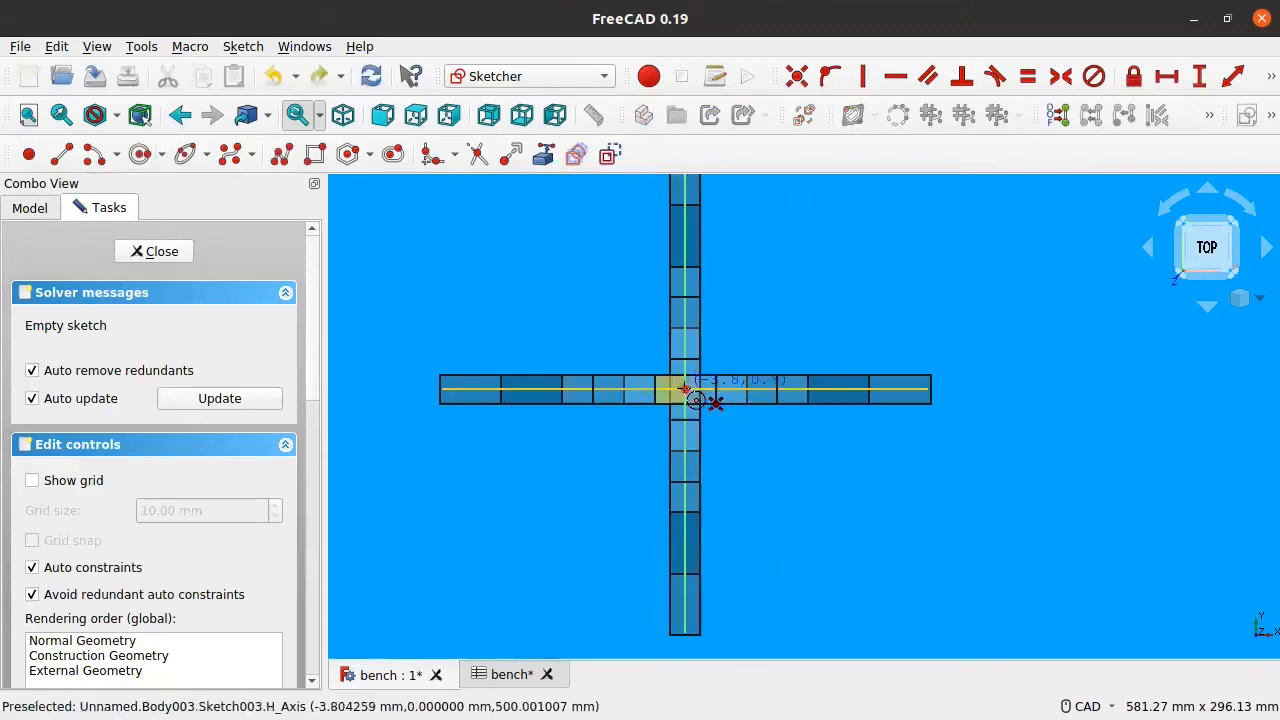
click(686, 390)
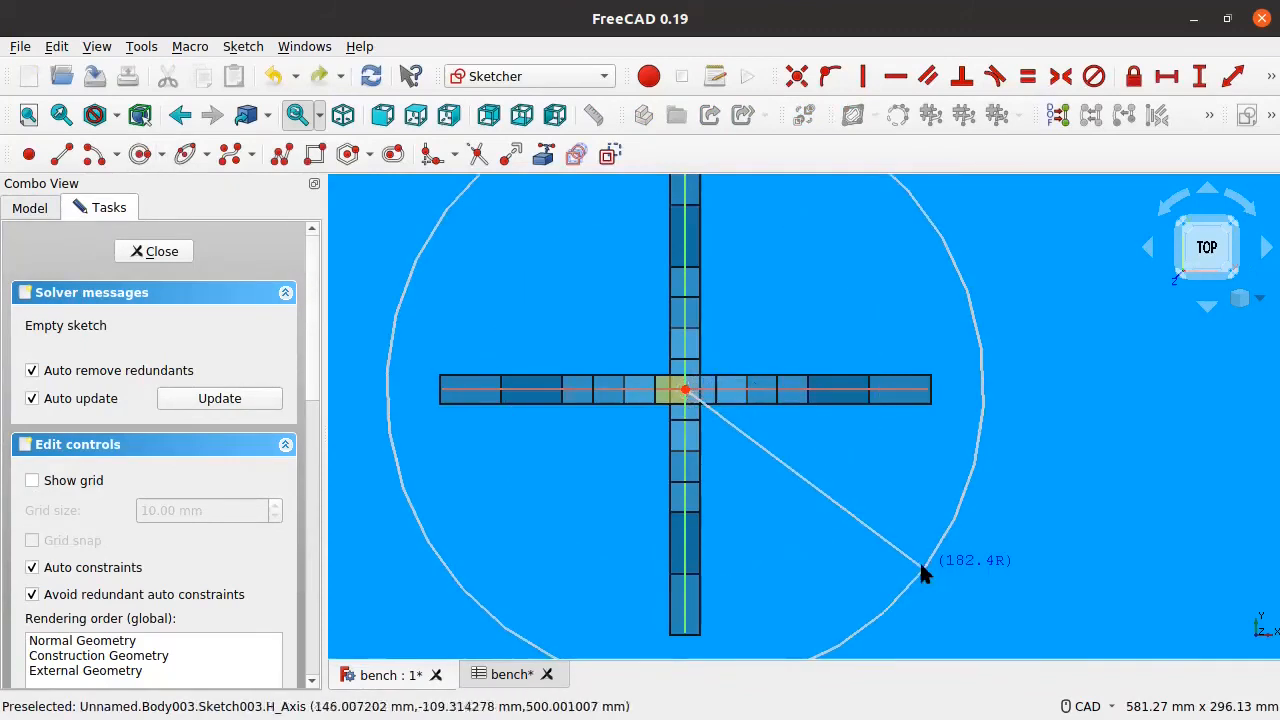
click(920, 571)
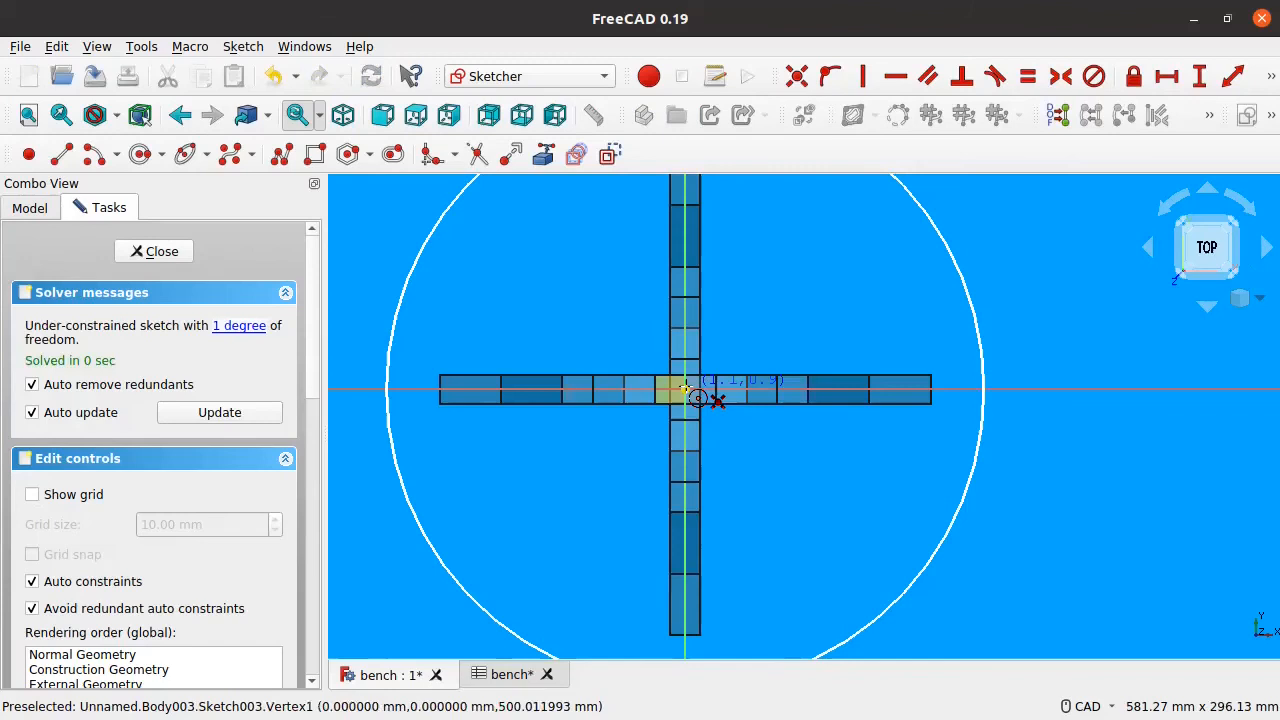
scroll(684, 388, down, 3)
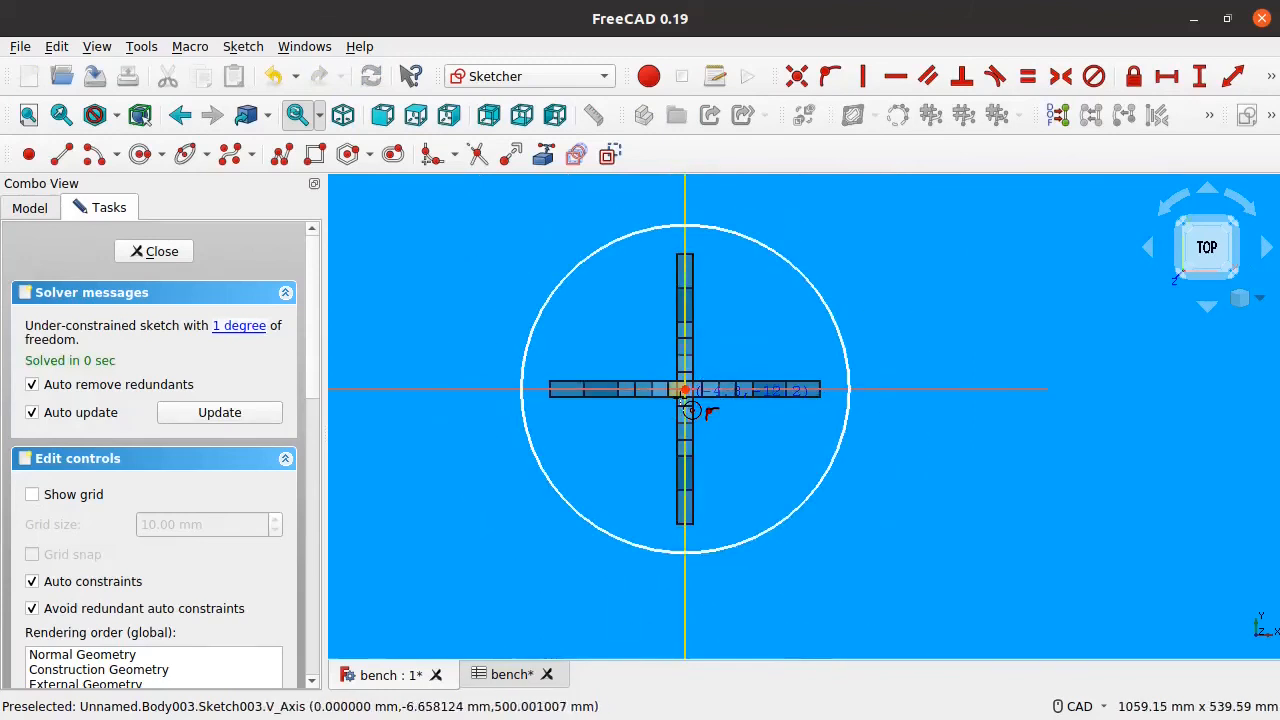
scroll(685, 392, up, 2)
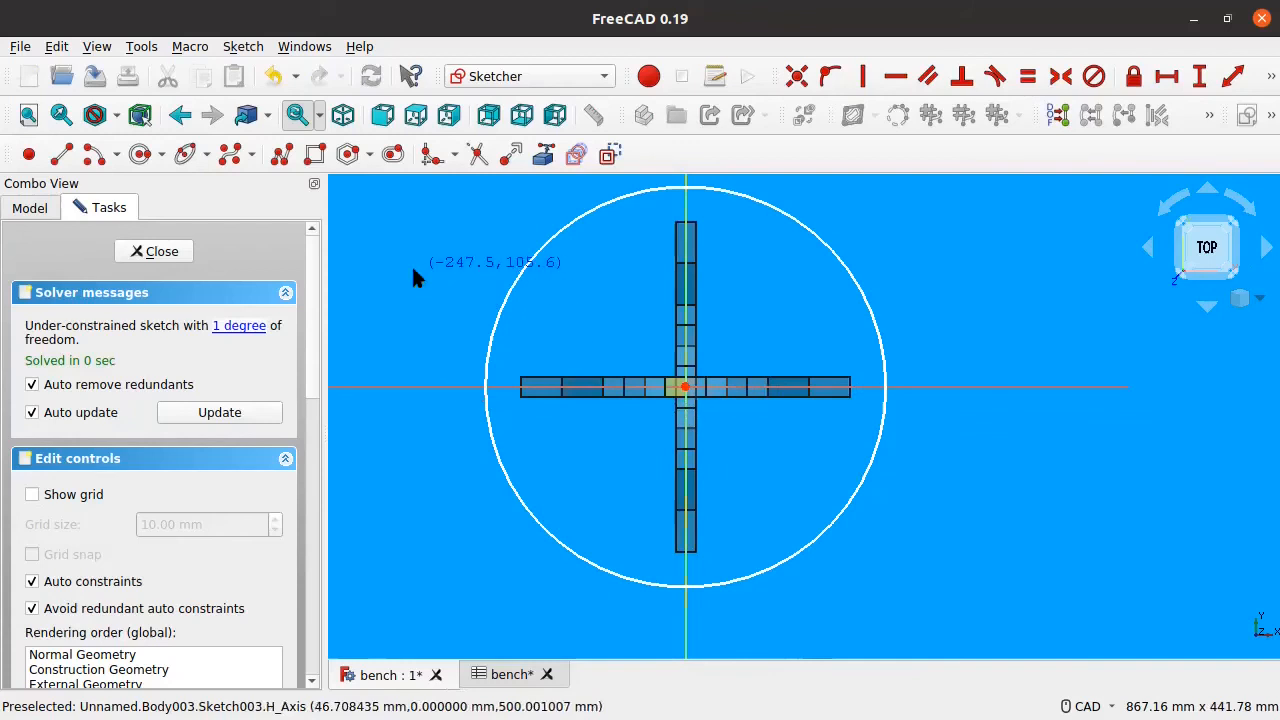
Constrain the seat circle's radius with the formula Spreadsheet.SeatDiameter/2 and close the sketch.
click(849, 277)
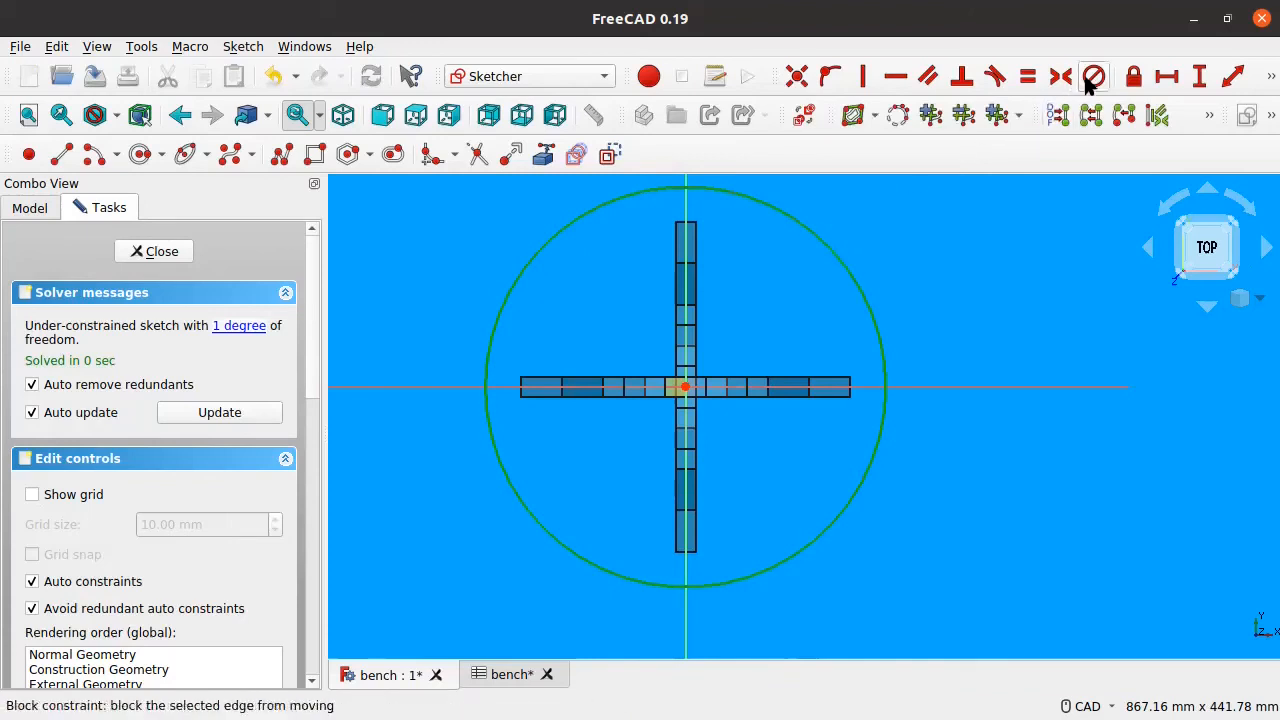
click(1270, 76)
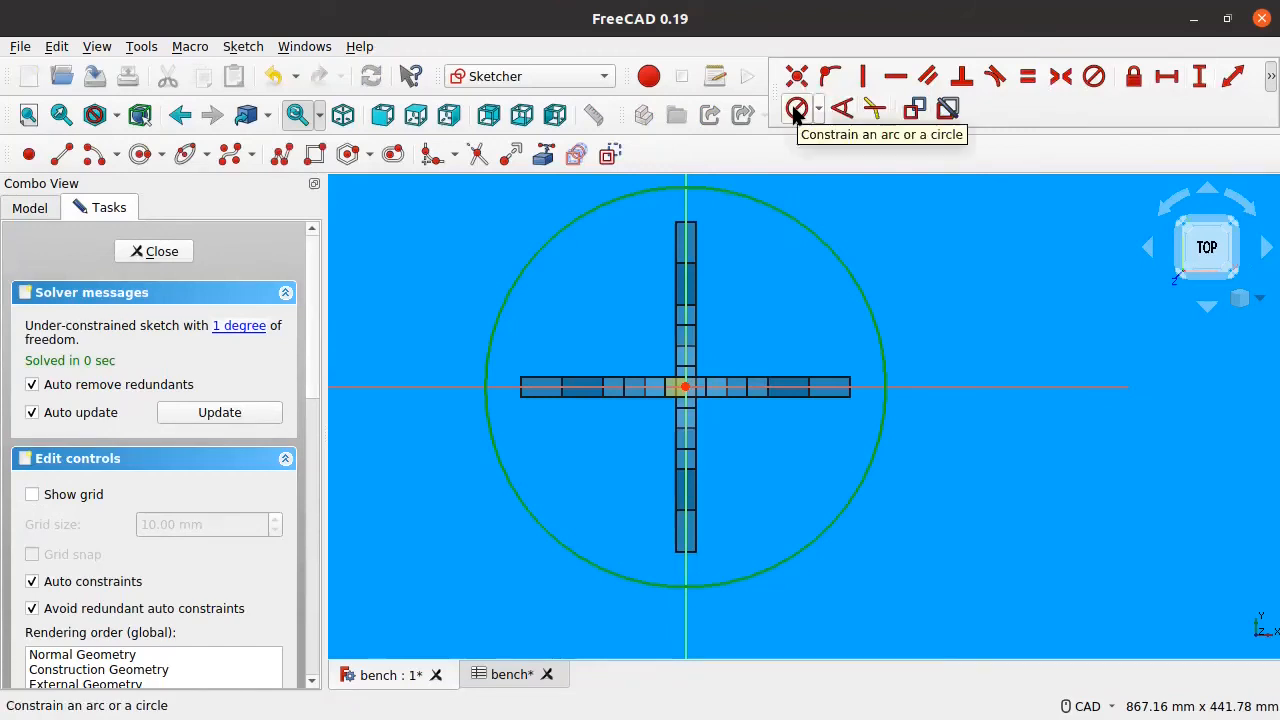
click(795, 110)
click(755, 331)
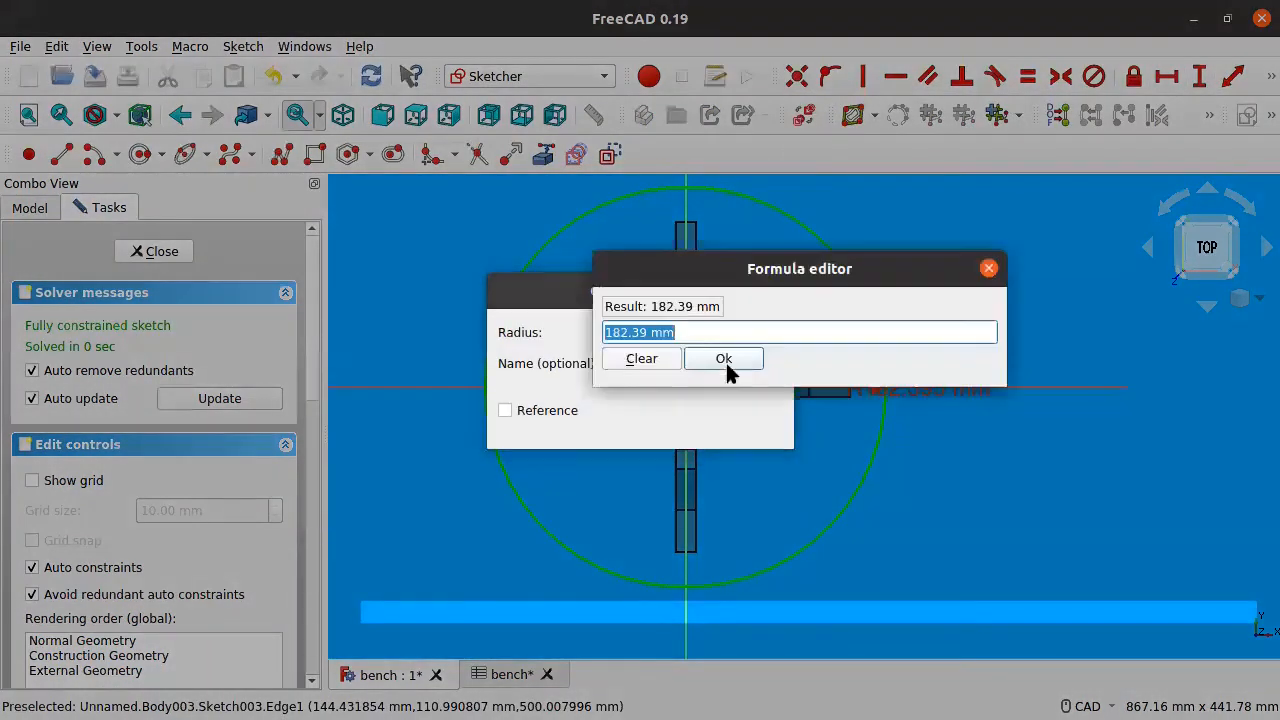
text(Ma)
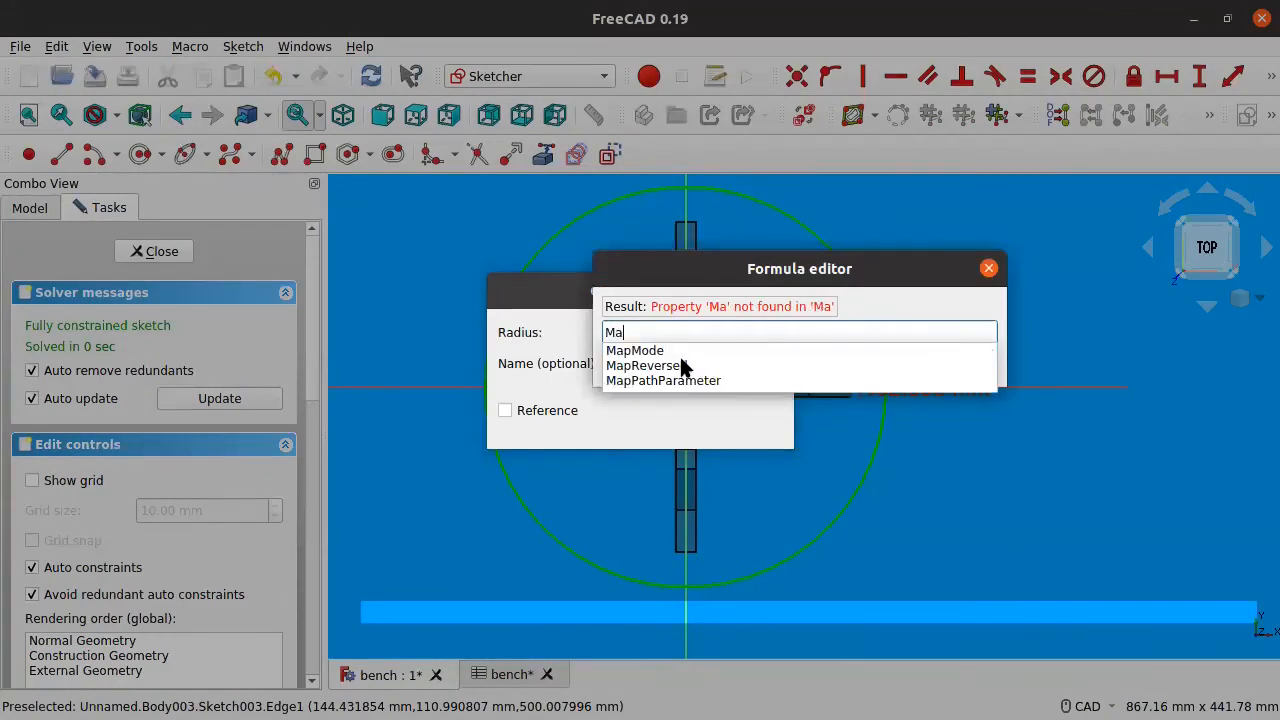
key(BackSpace)
key(BackSpace)
text(S)
key(Down)
text(M)
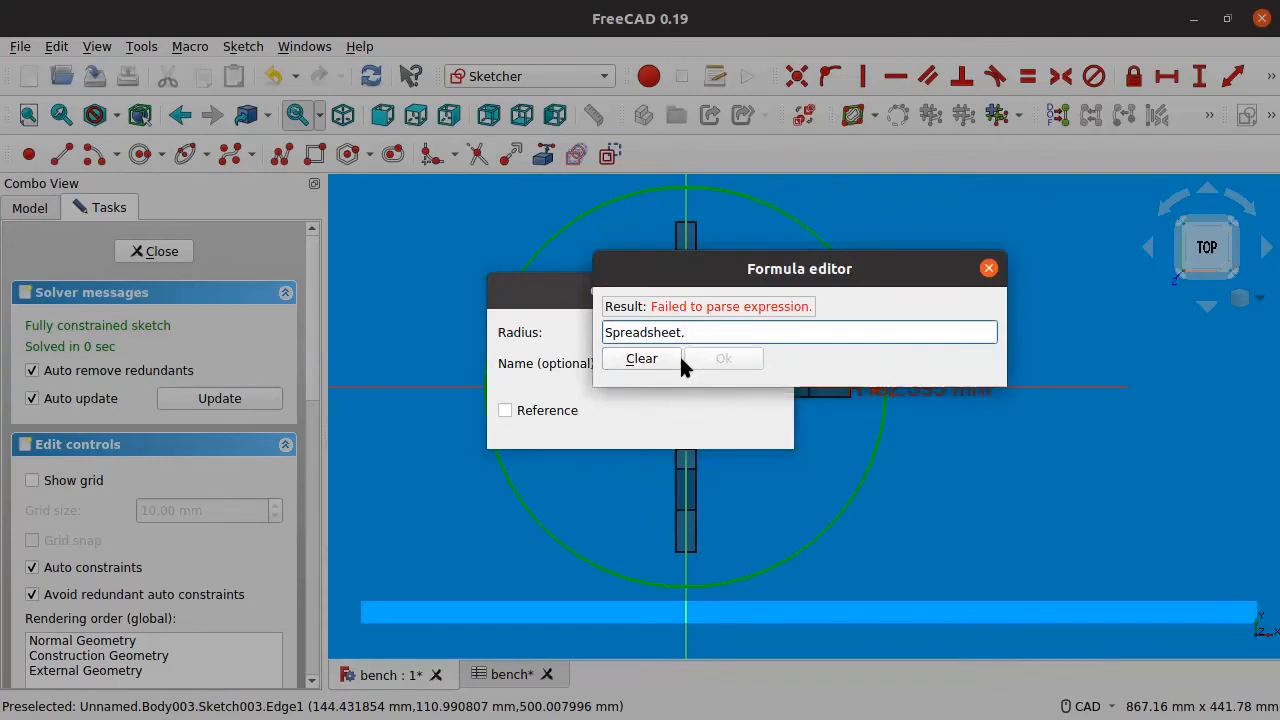
text(Di)
key(Down)
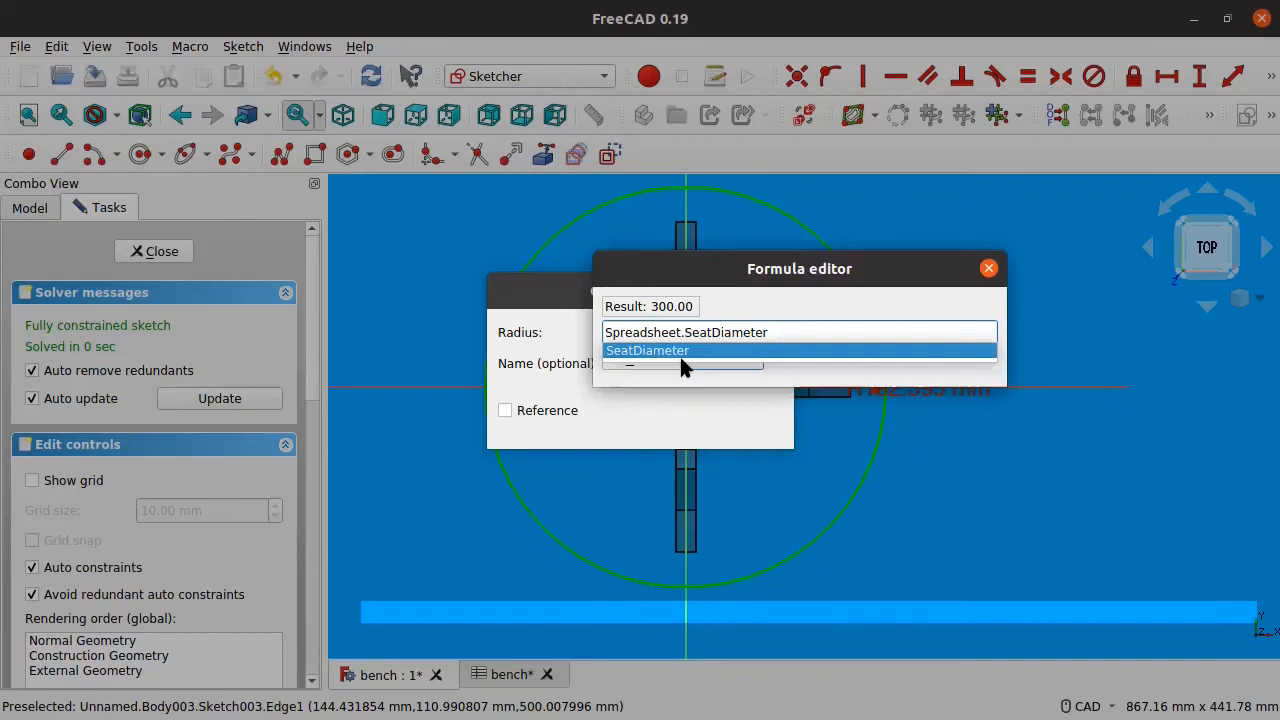
text(/2)
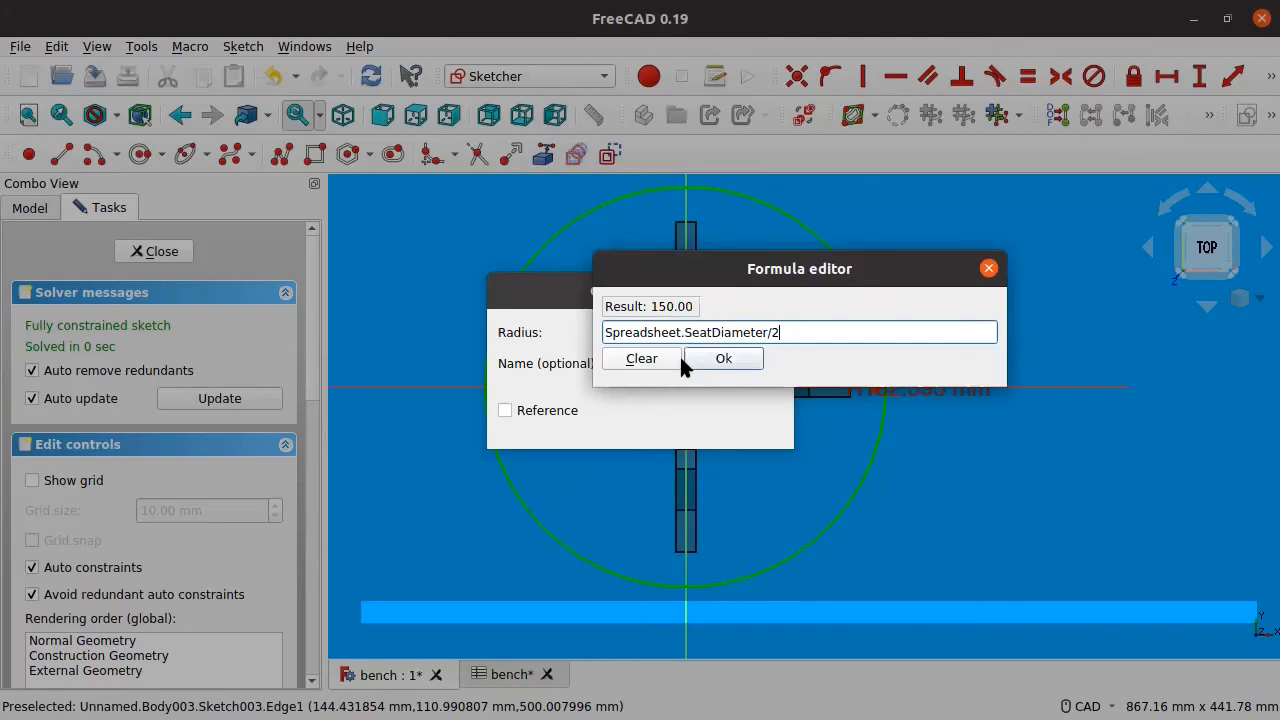
key(Return)
click(779, 428)
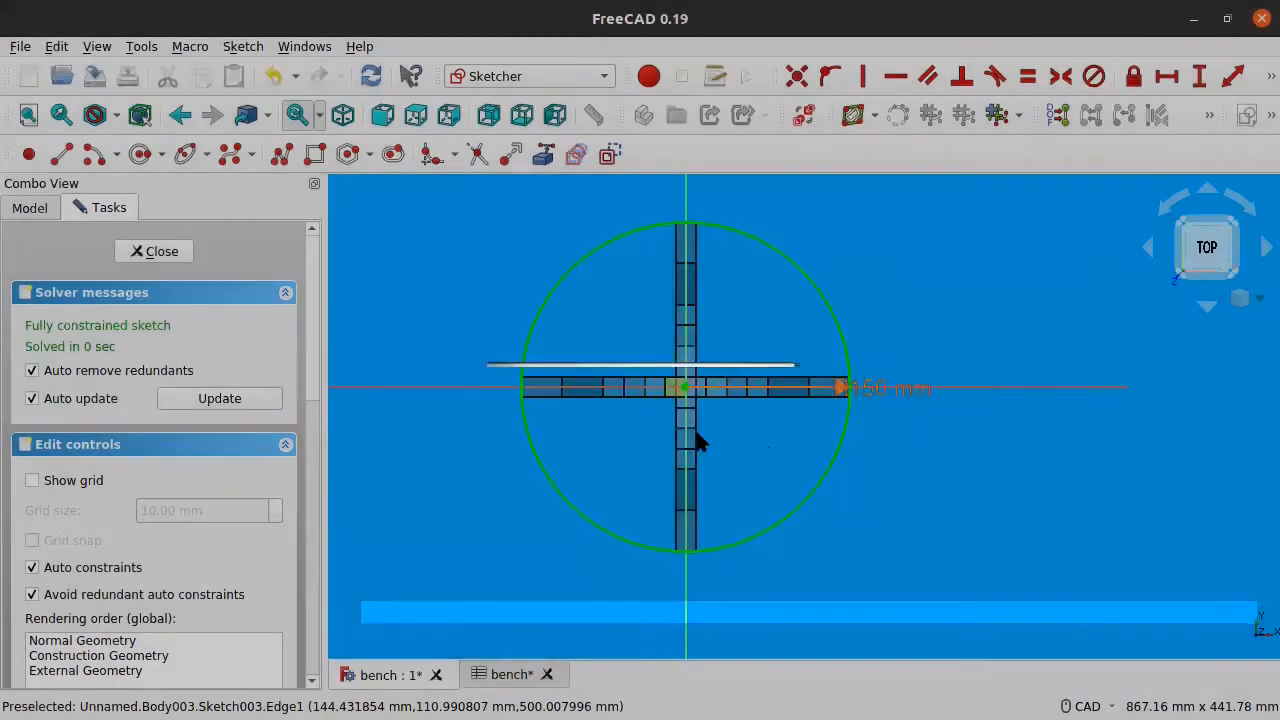
click(160, 252)
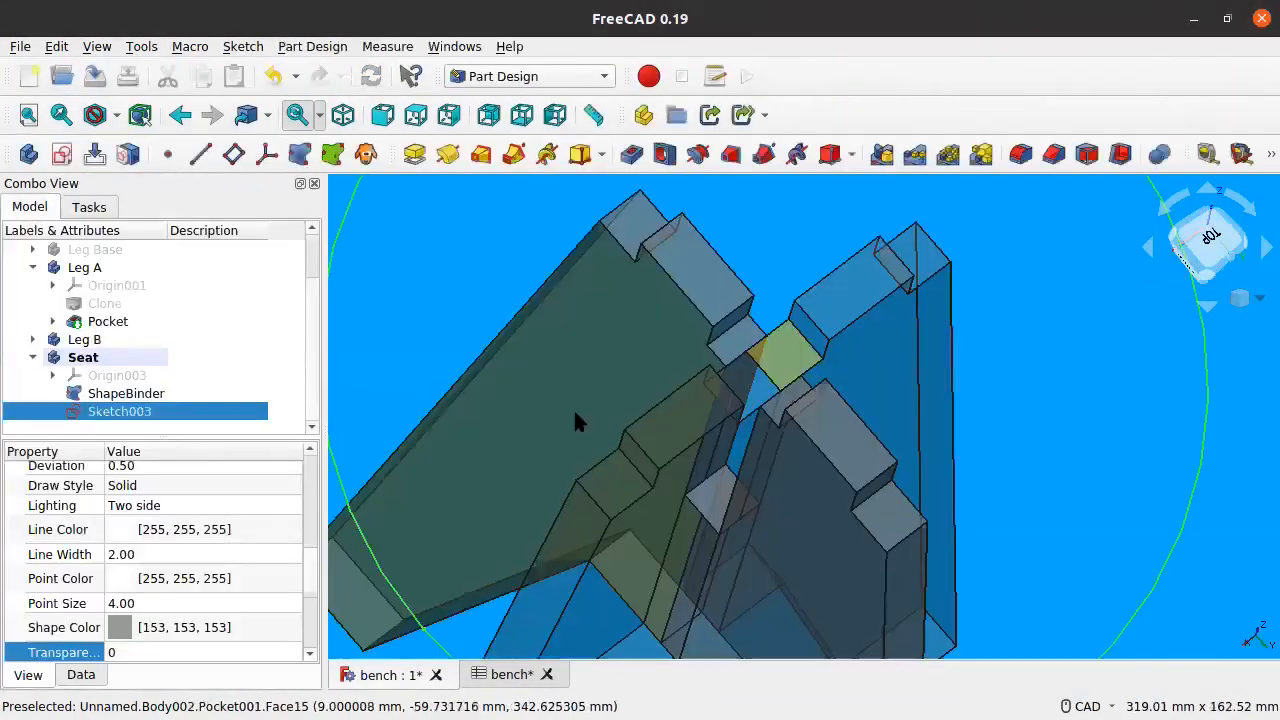
Pad the seat circle upward by the formula Spreadsheet.MaterialThickness.
middle_drag(843, 437, 690, 395)
click(1185, 255)
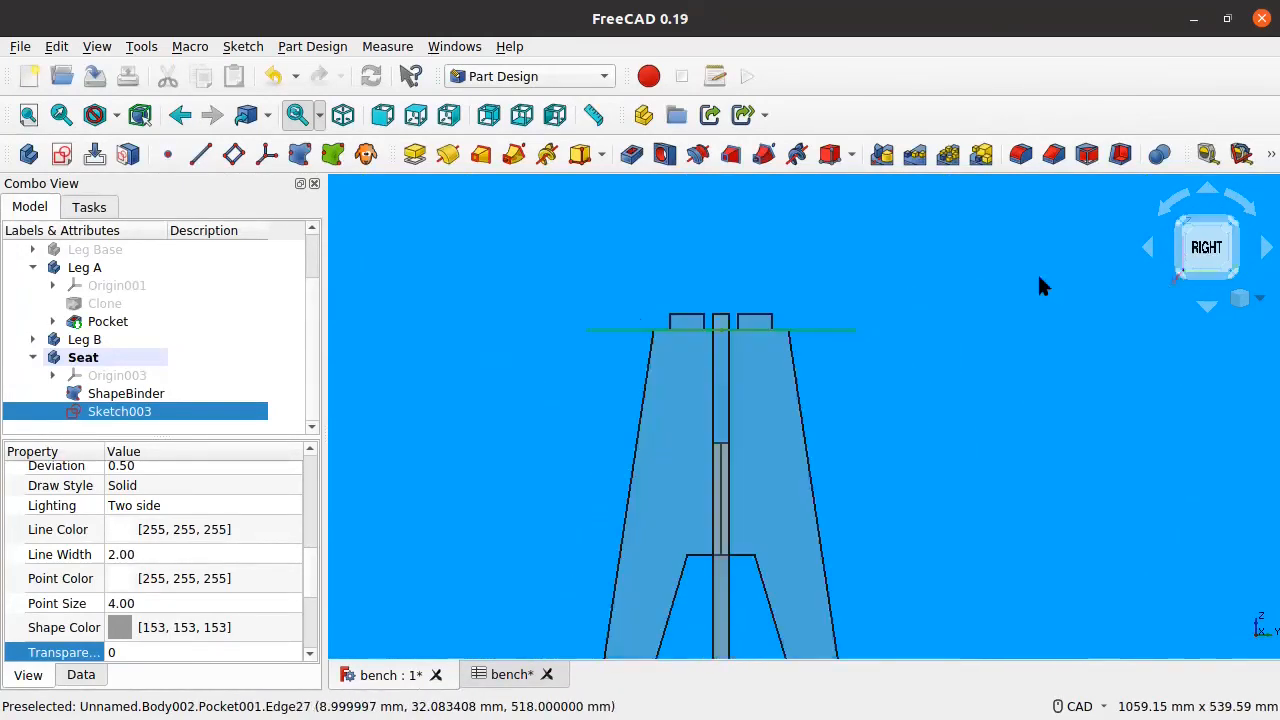
scroll(640, 301, up, 4)
mouse_move(780, 309)
middle_down()
mouse_move(684, 308)
mouse_move(770, 327)
middle_up()
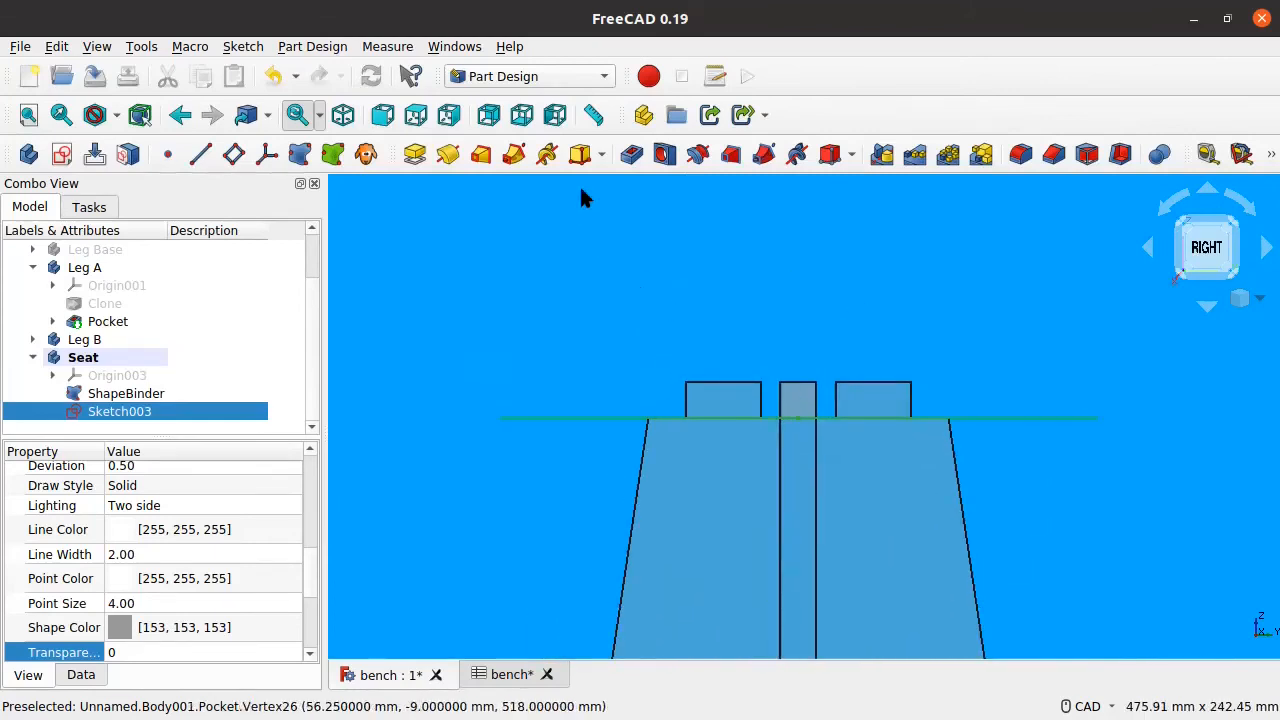
click(414, 154)
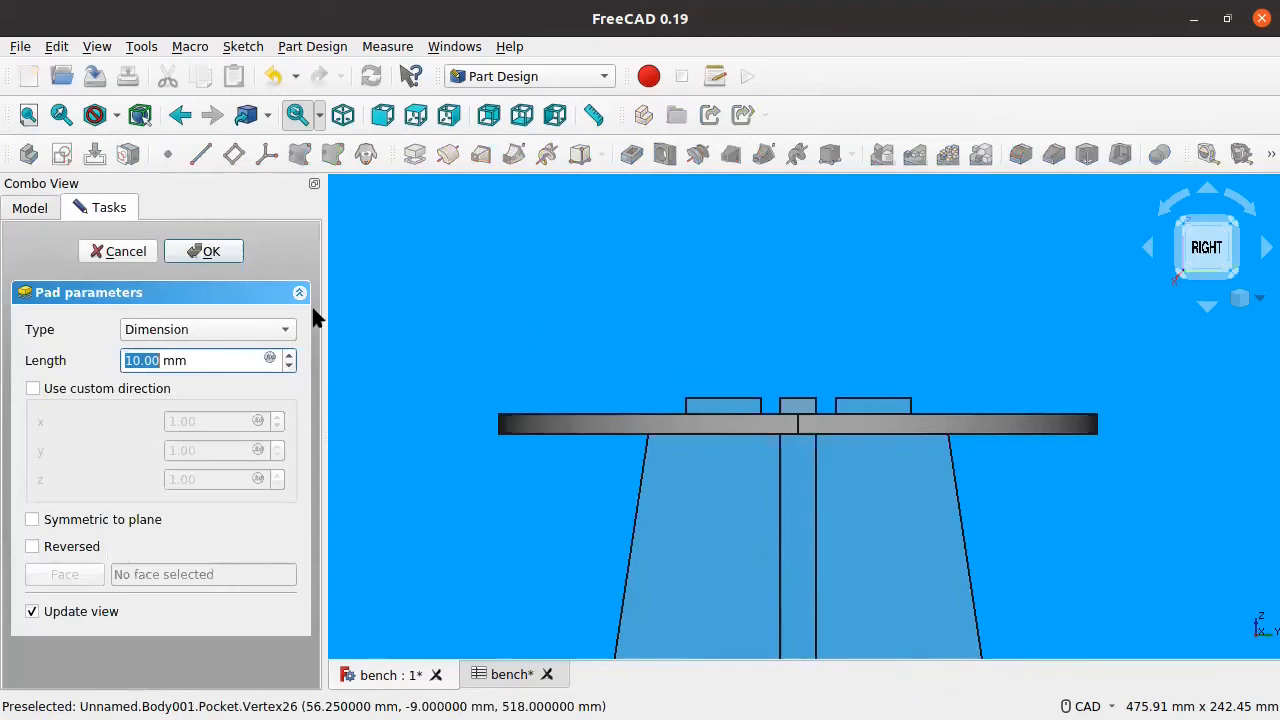
click(270, 360)
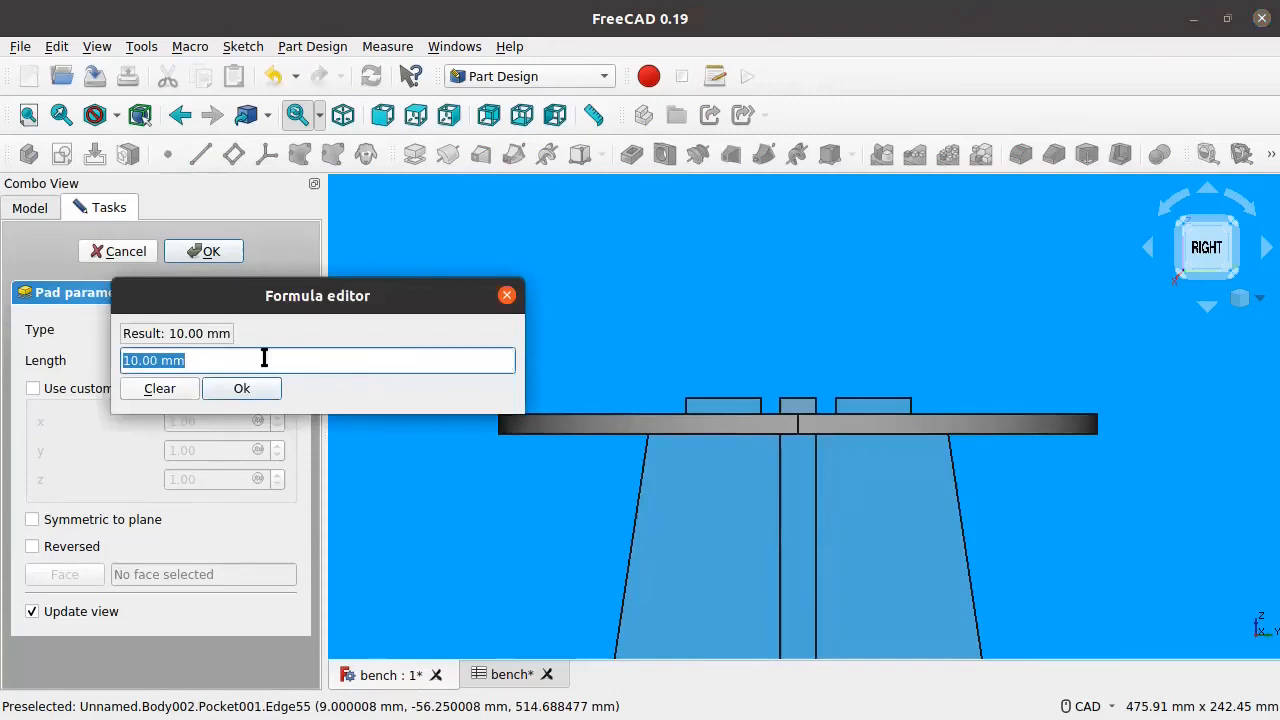
text(Spe)
key(Down)
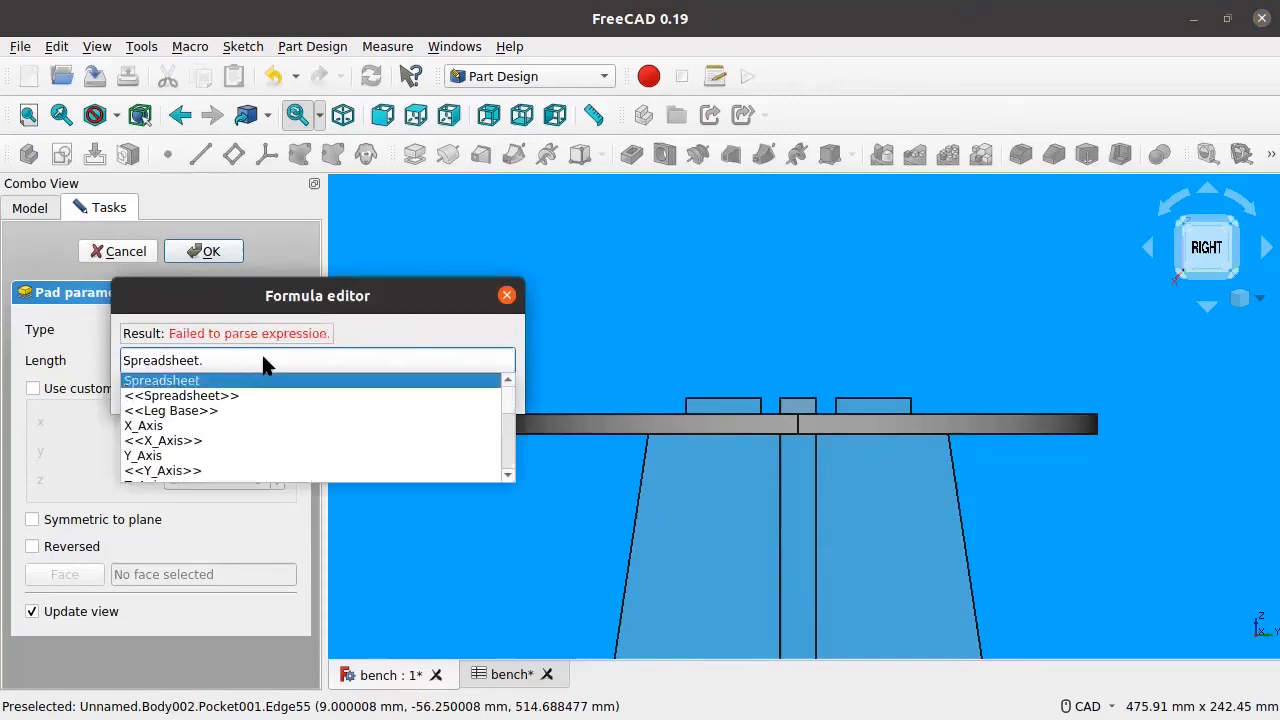
key(Return)
text(Ma)
key(Down)
key(Return)
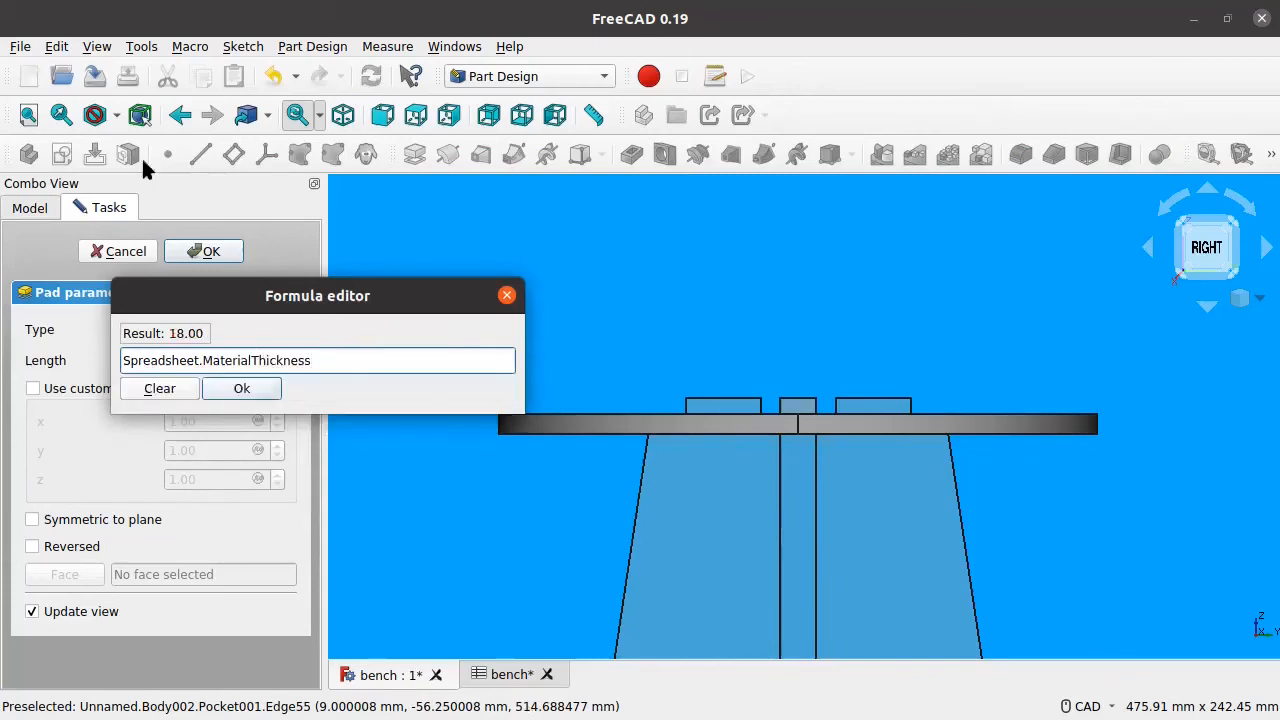
click(266, 396)
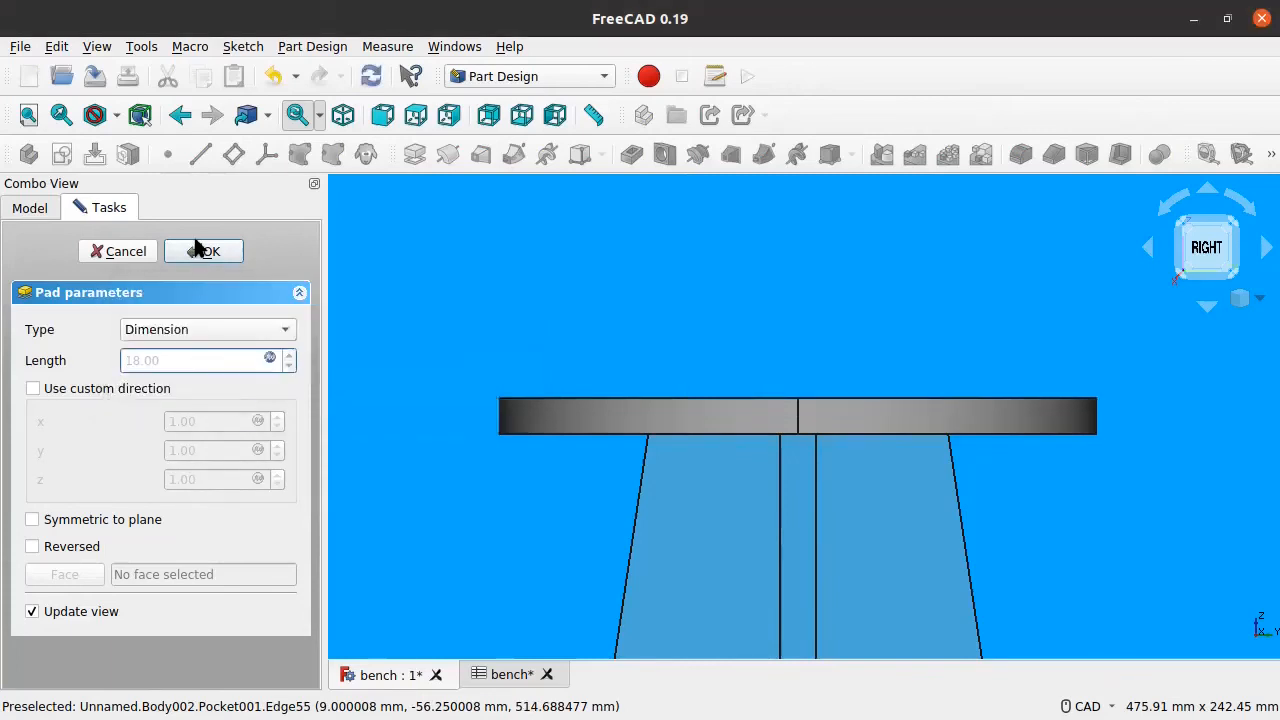
click(200, 251)
Hide Leg B and Leg A to view the seat disc on its own.
middle_drag(720, 406, 777, 420)
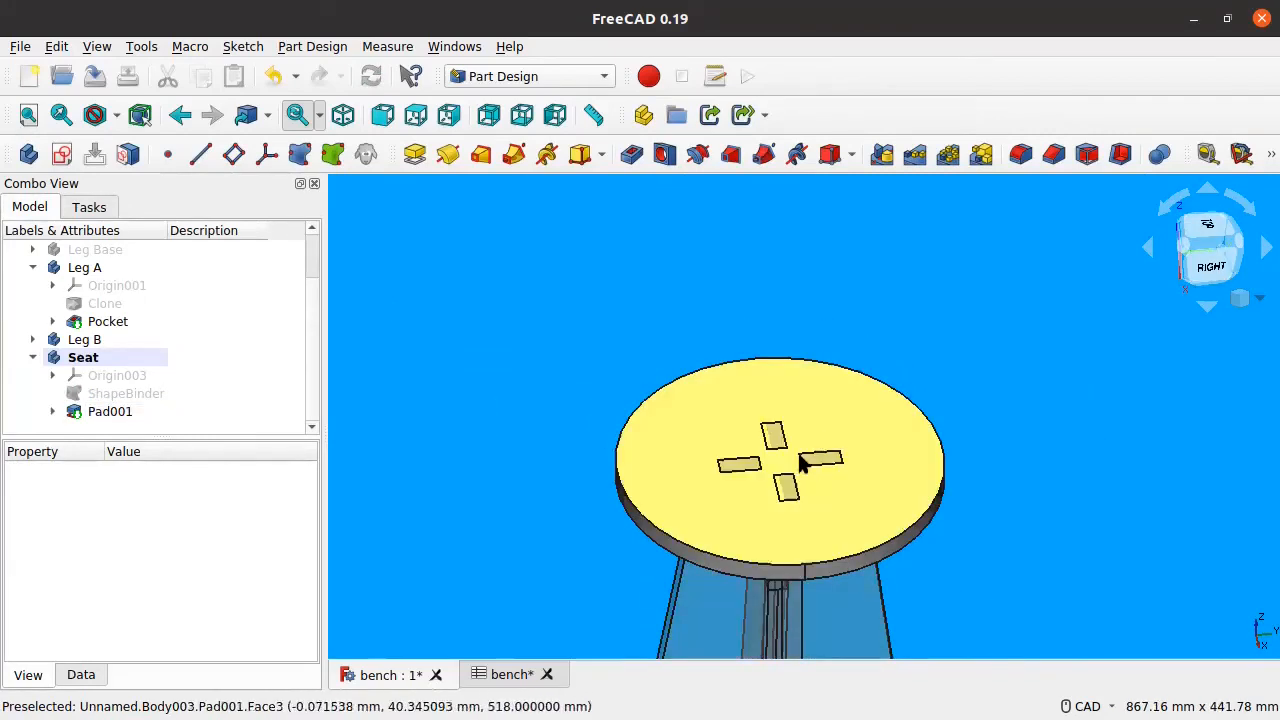
click(84, 339)
key(space)
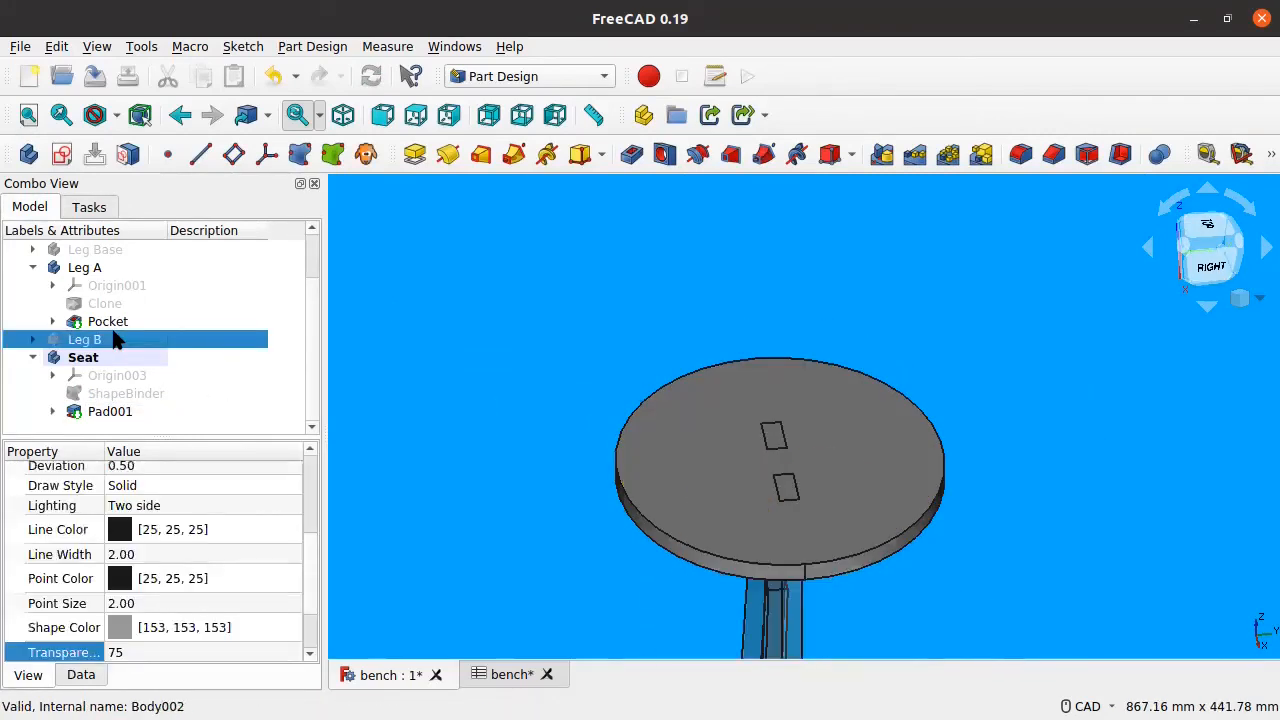
click(85, 268)
key(space)
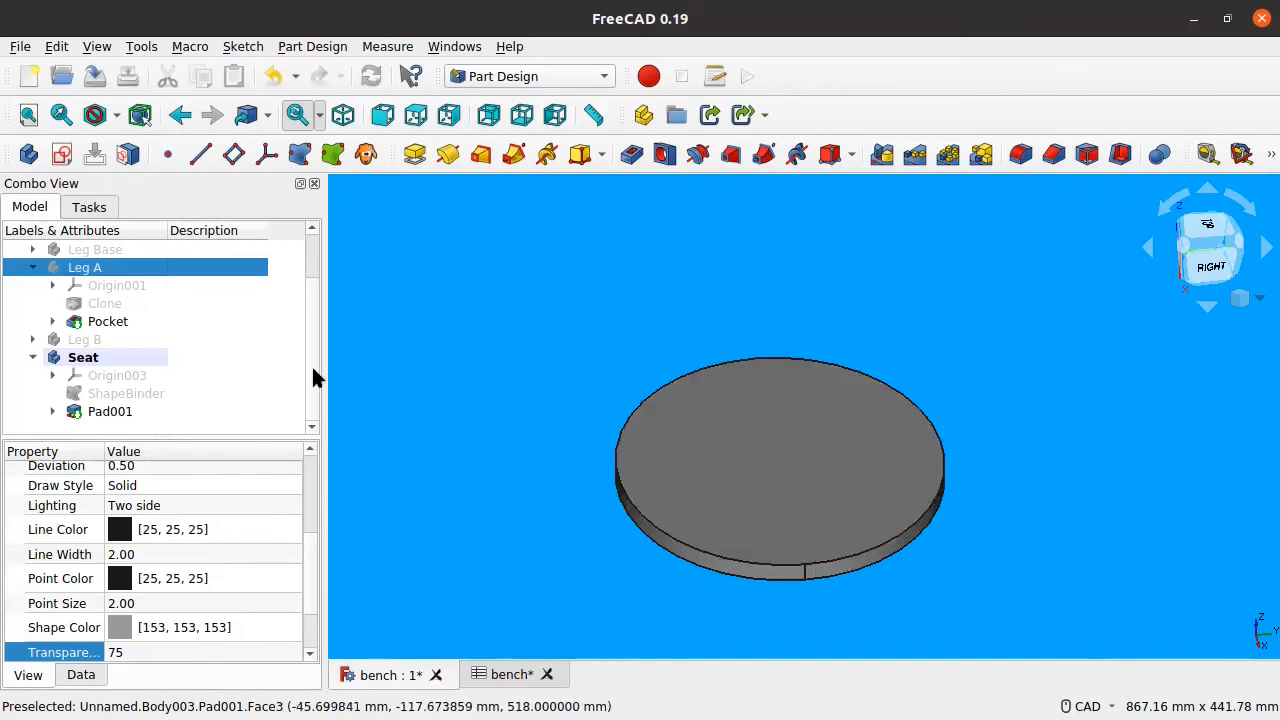
Show Leg A and Leg B again and examine where their tenons pass through the seat's top face.
key(space)
click(85, 340)
key(space)
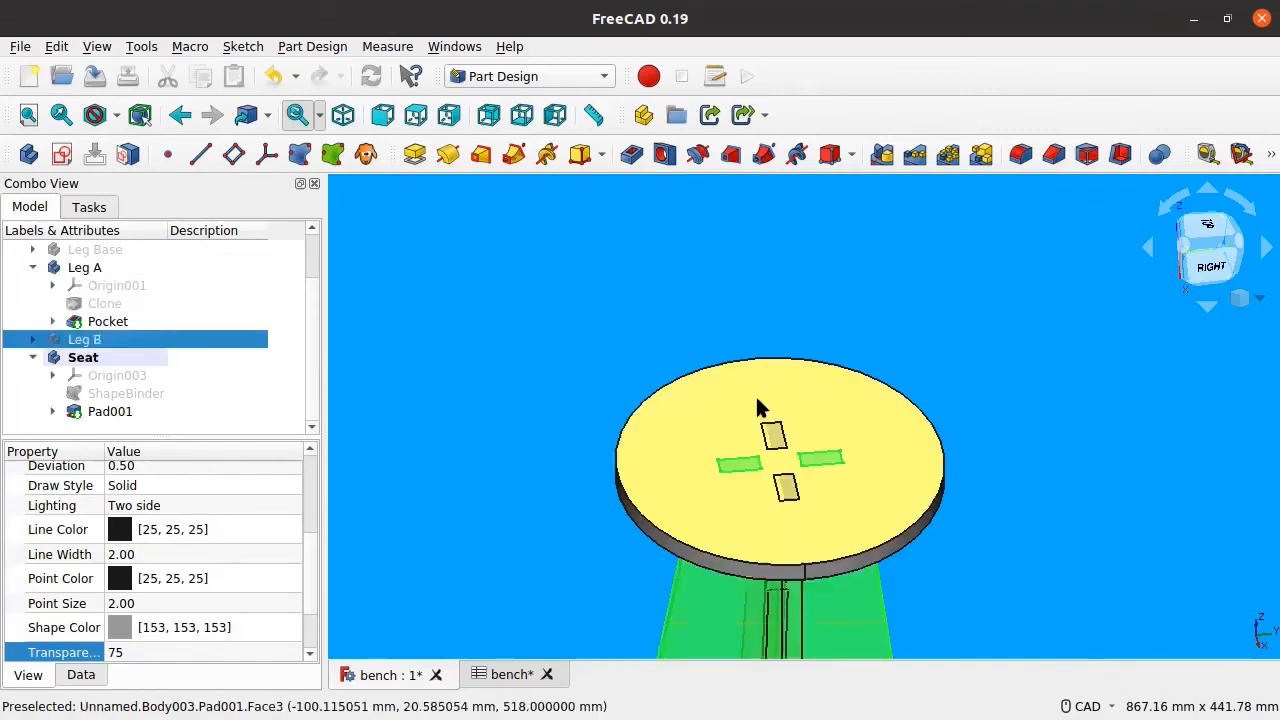
click(1060, 428)
scroll(963, 500, down, 1)
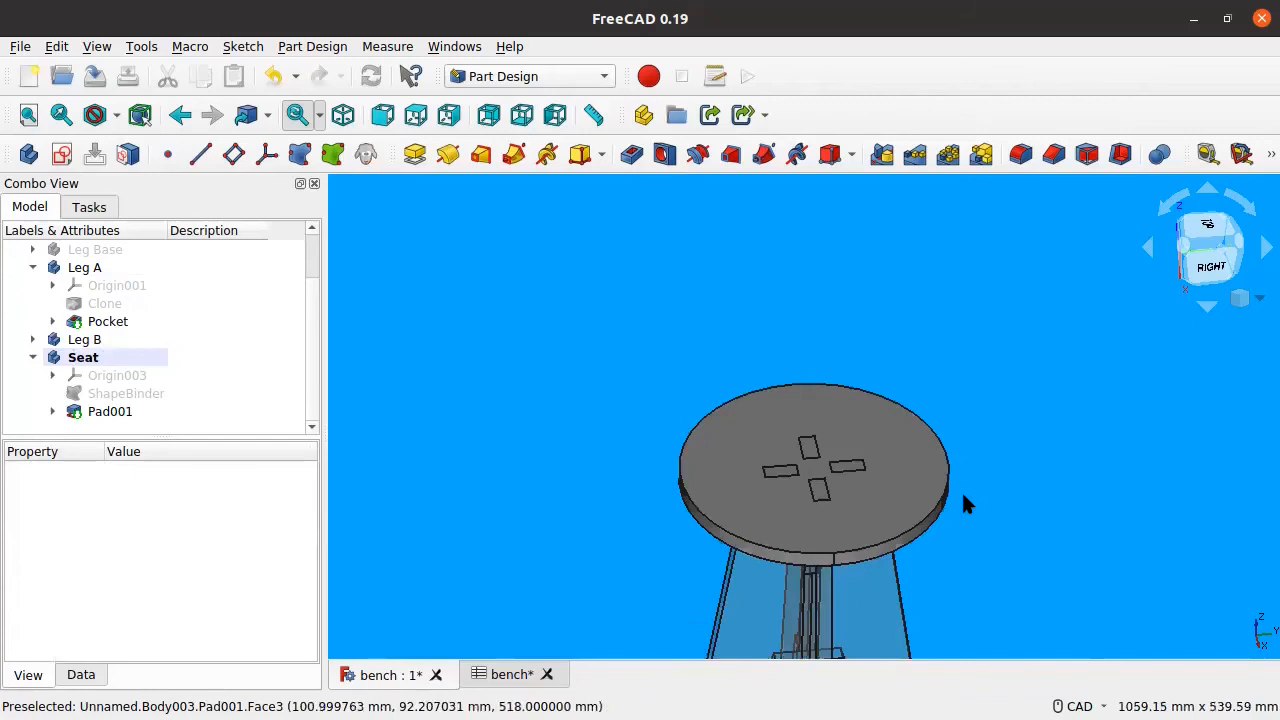
scroll(961, 505, down, 1)
scroll(866, 477, up, 4)
scroll(868, 482, down, 2)
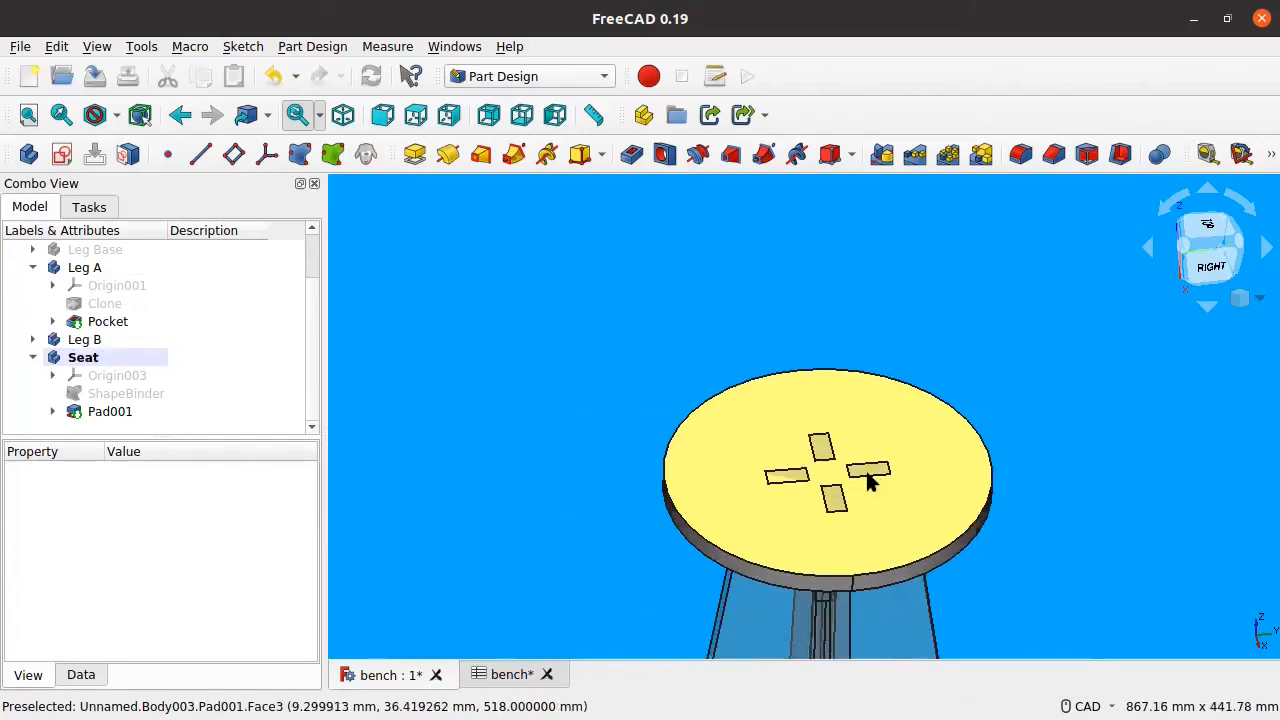
middle_drag(986, 503, 751, 436)
scroll(731, 417, down, 2)
scroll(735, 422, up, 3)
Undo the seat's pad, circle sketch and shape binder, and the creation of the Seat body.
key(ctrl+z)
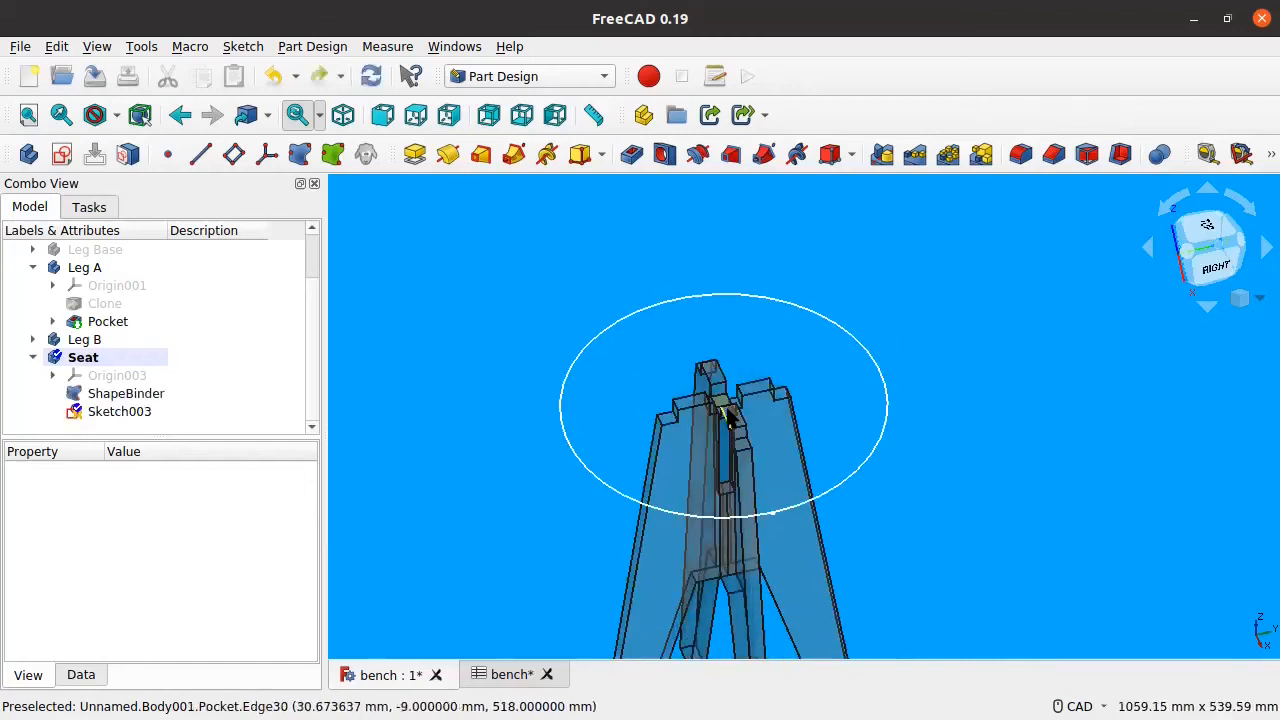
key(ctrl+z)
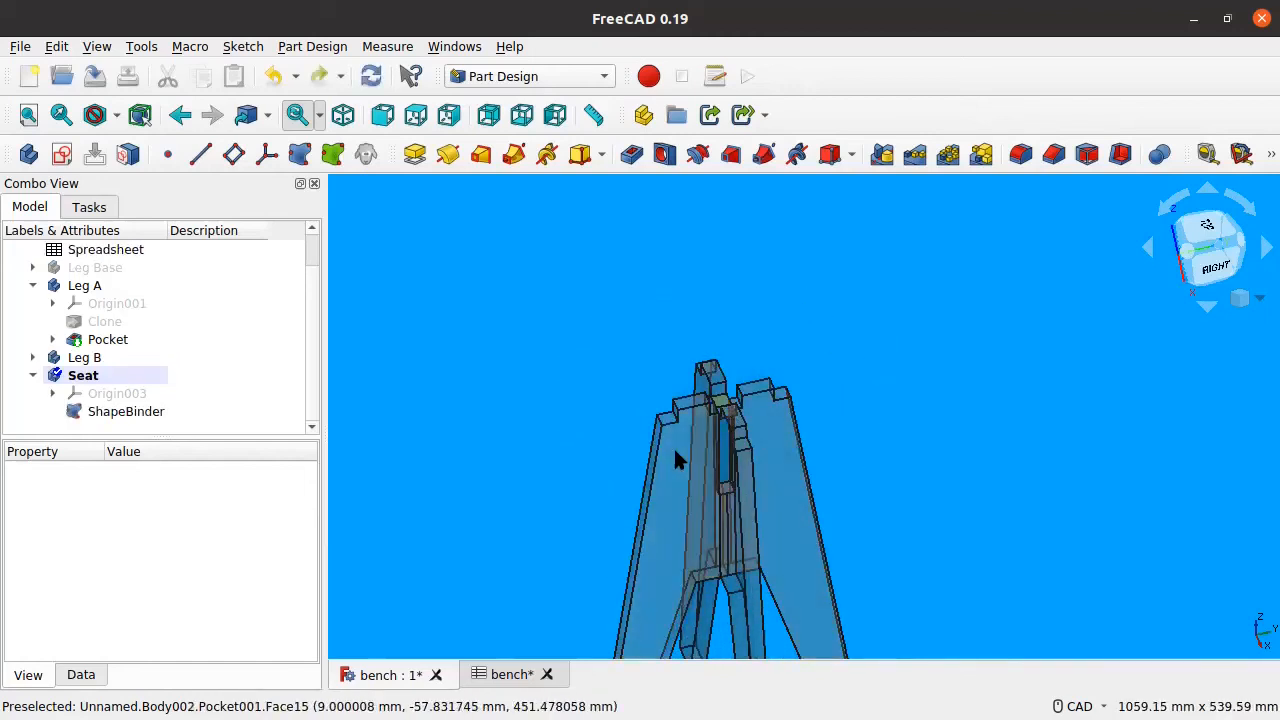
key(ctrl+z)
key(ctrl+z)
key(ctrl+z)
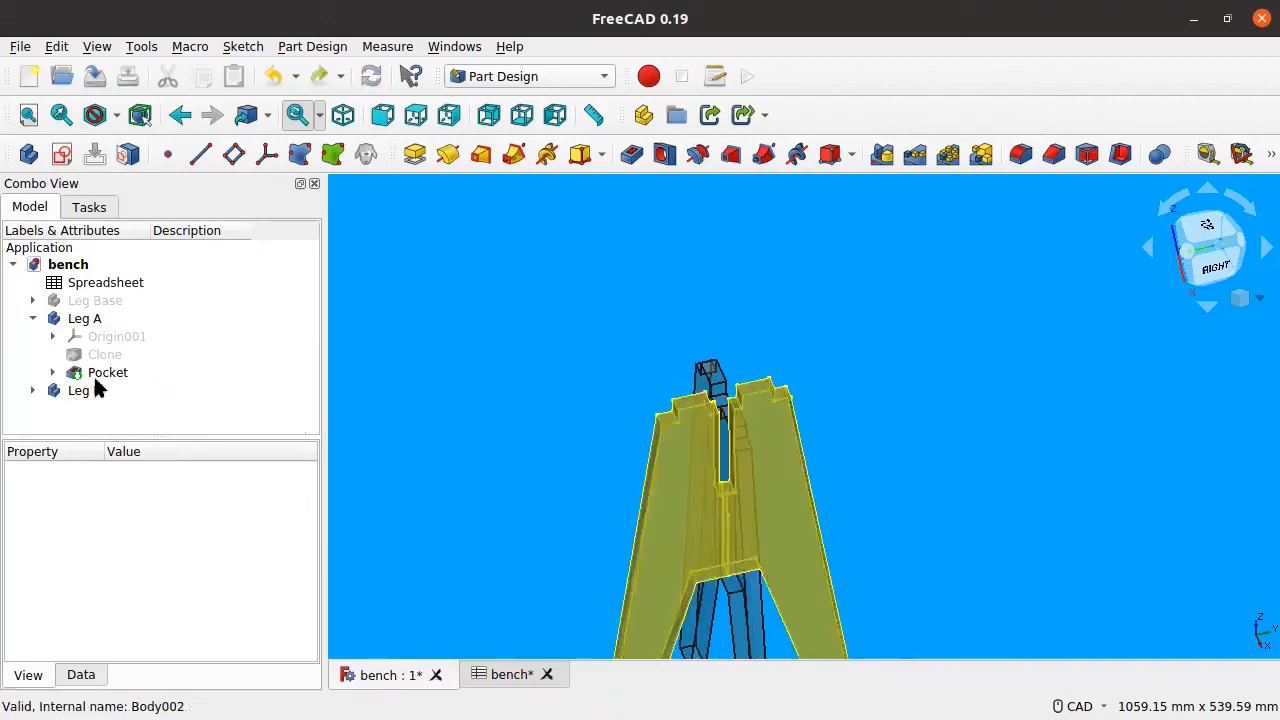
Open the sketch under Leg Base's pad for editing at the tenon on the leg's top edge.
middle_drag(760, 440, 809, 480)
scroll(809, 478, up, 5)
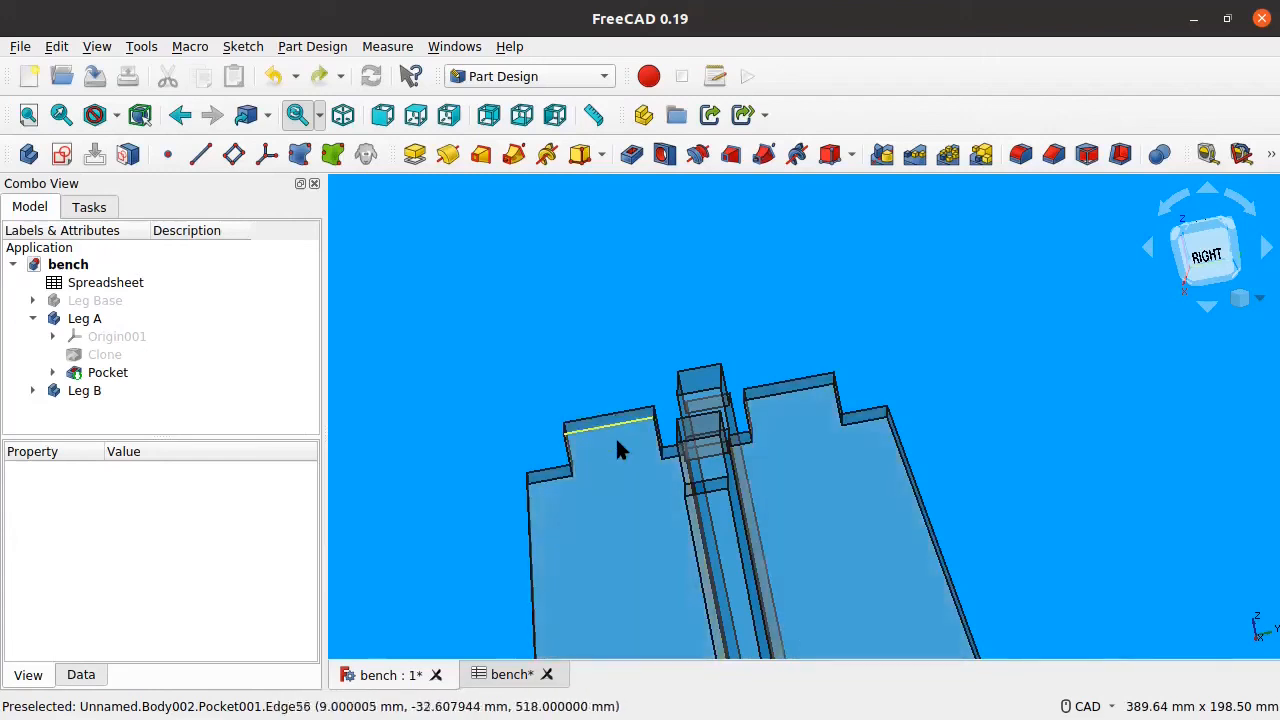
scroll(449, 393, down, 2)
middle_drag(564, 405, 645, 369)
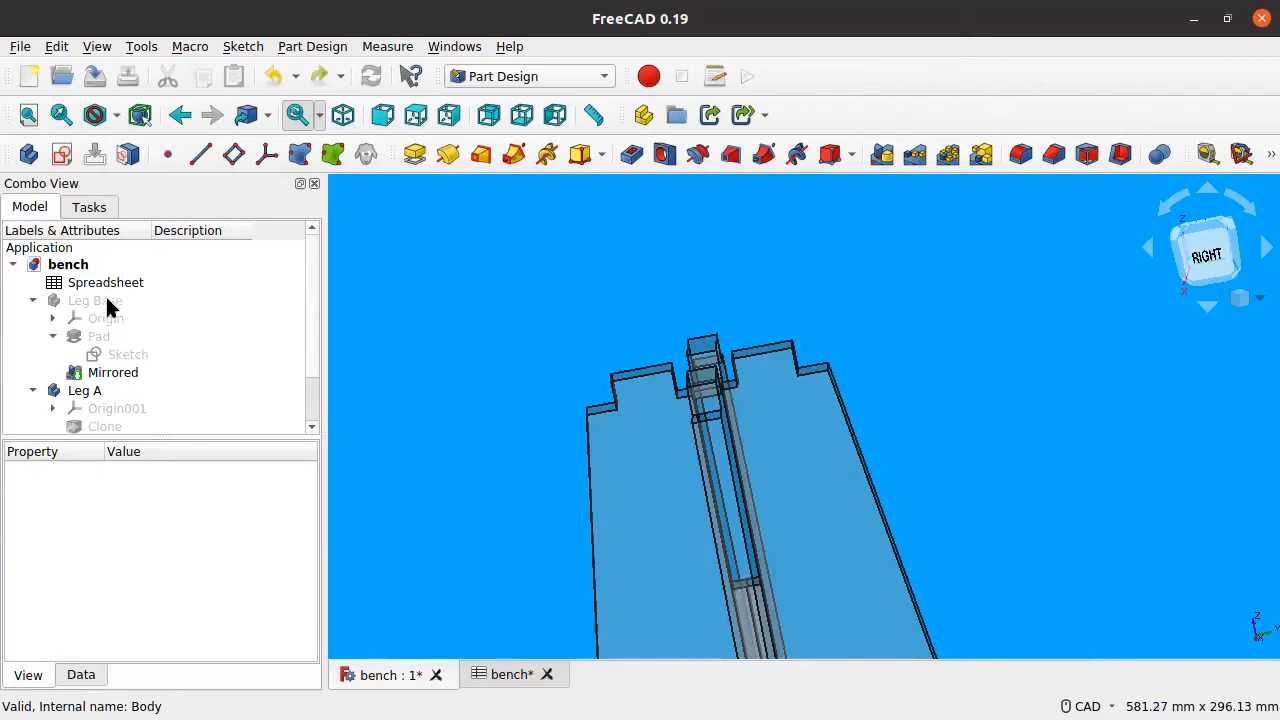
click(104, 356)
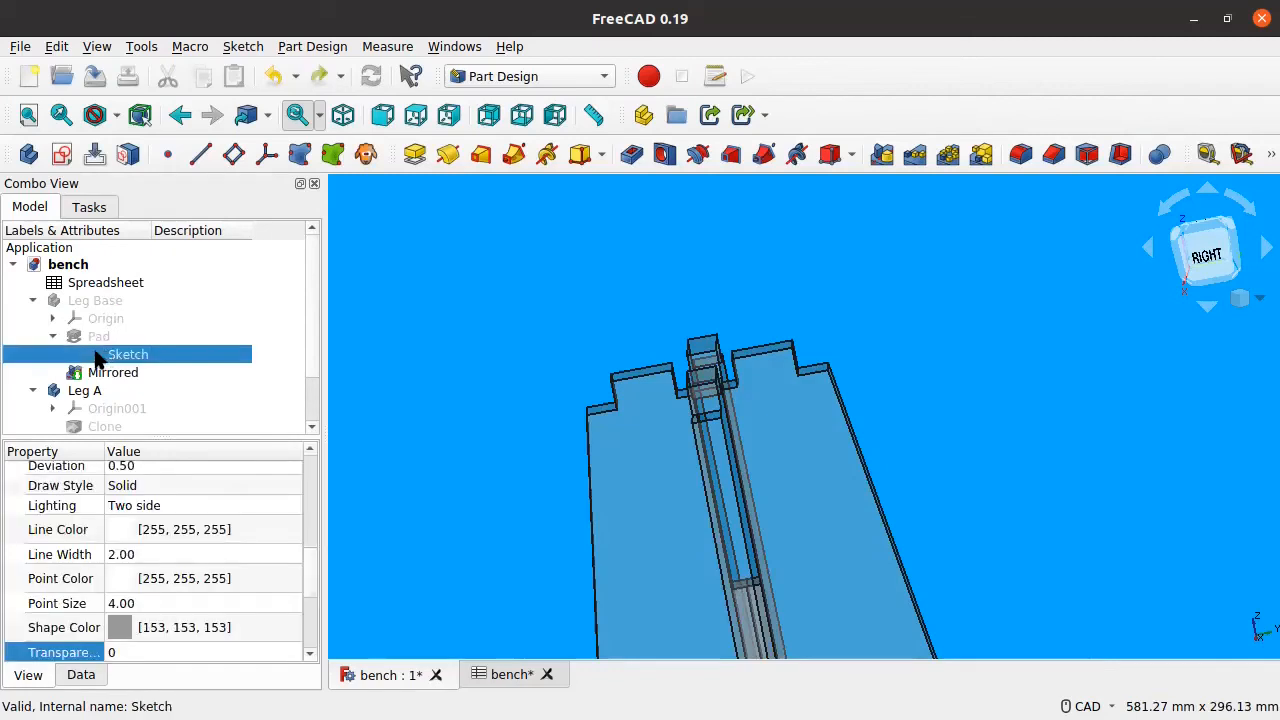
double_click(135, 356)
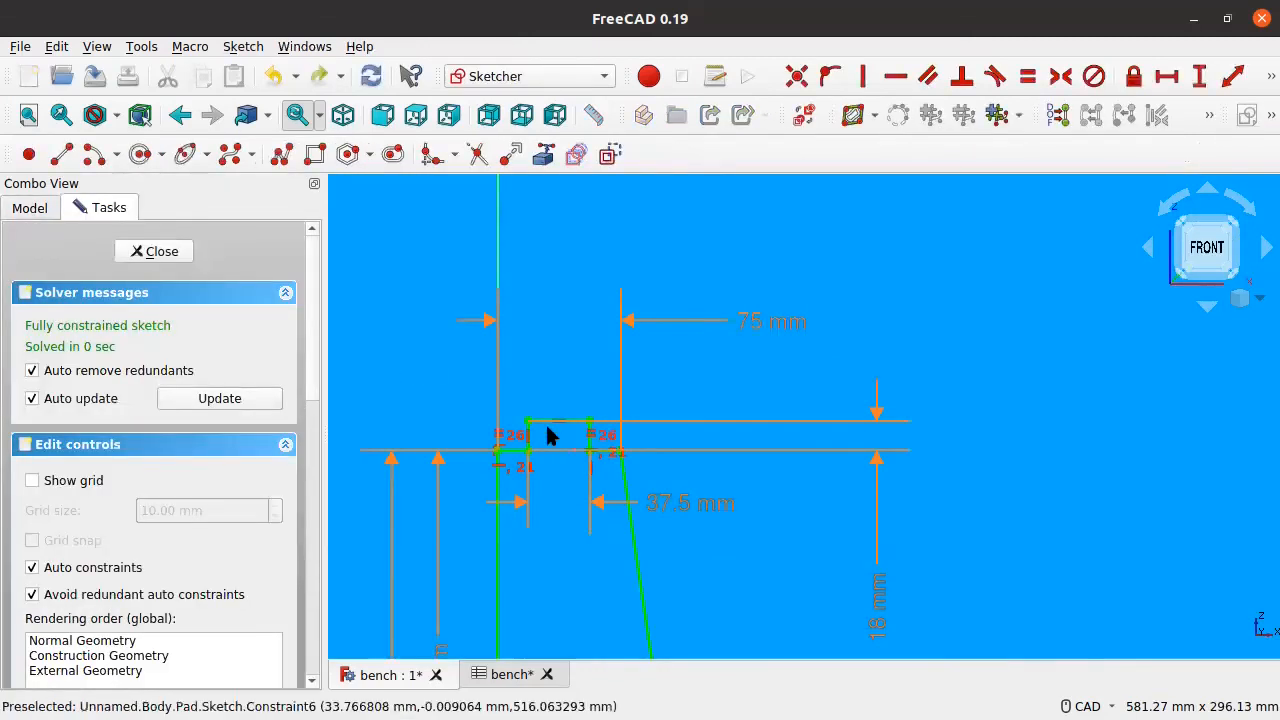
scroll(549, 434, up, 5)
scroll(549, 434, down, 5)
middle_drag(905, 425, 806, 326)
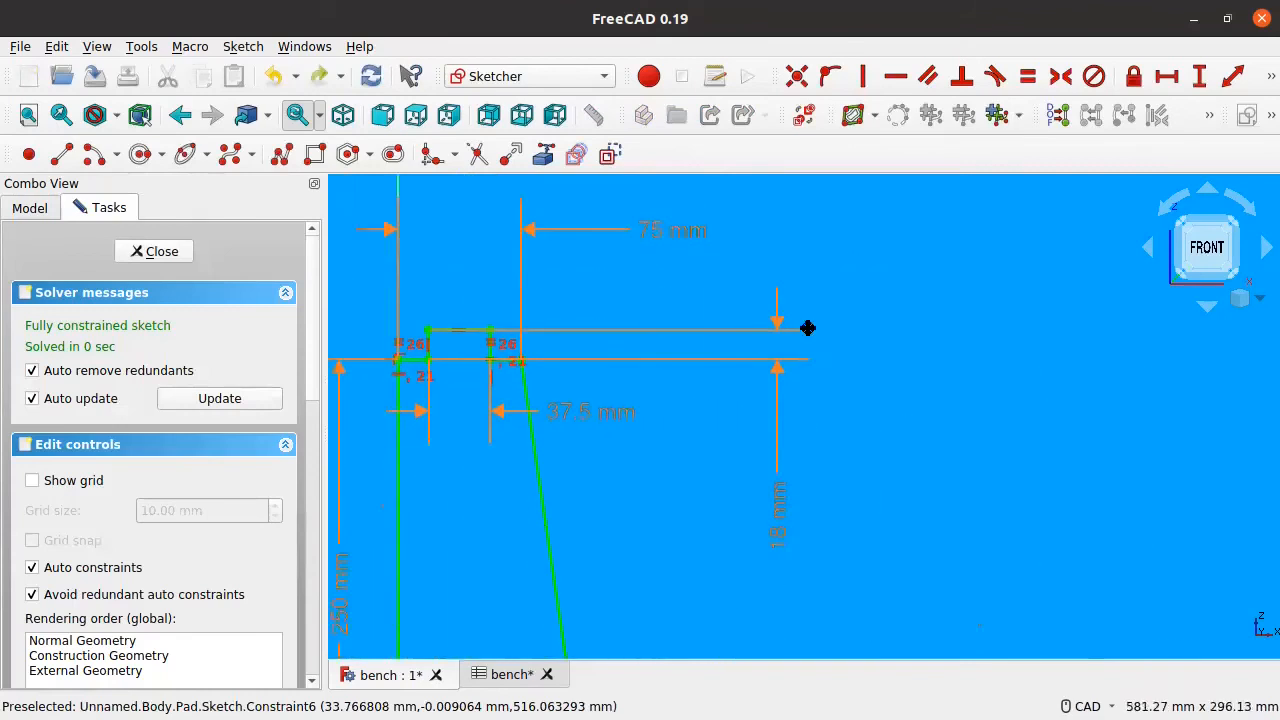
Halve the tenon height to 9 mm by appending /2 to its length formula, and close the Leg Base sketch.
double_click(760, 500)
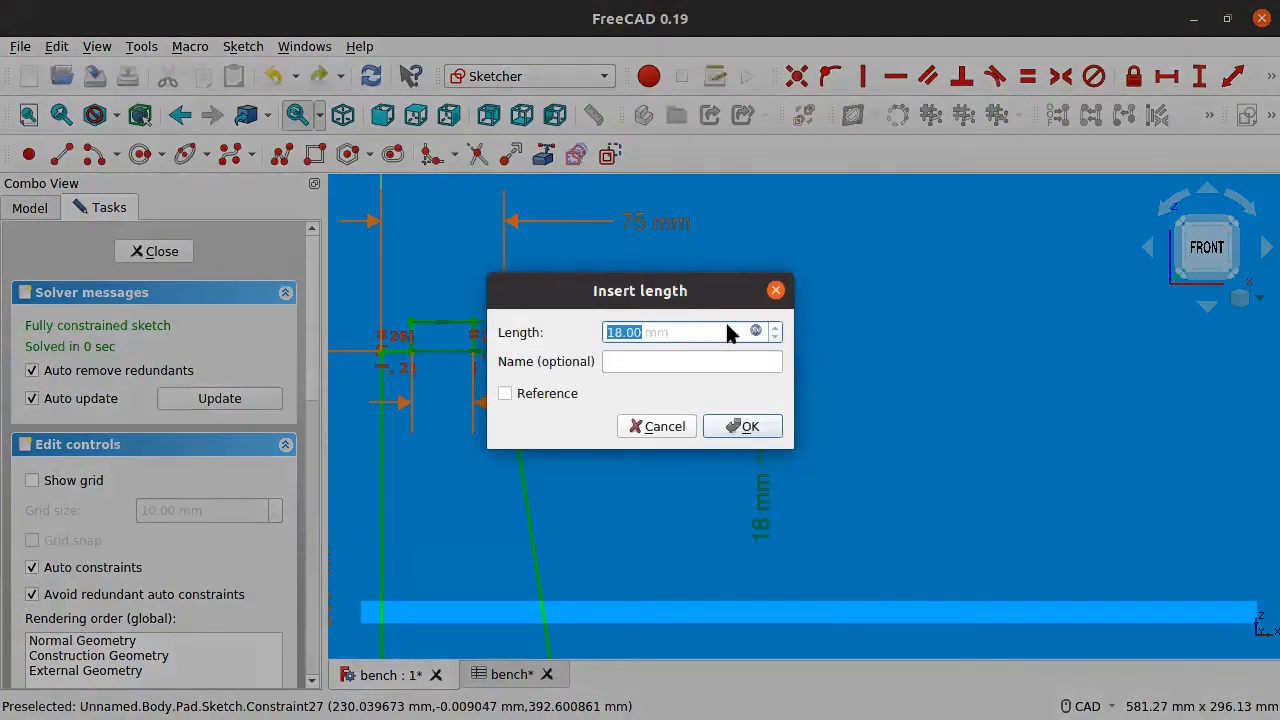
click(755, 331)
click(954, 331)
text(/2)
click(722, 359)
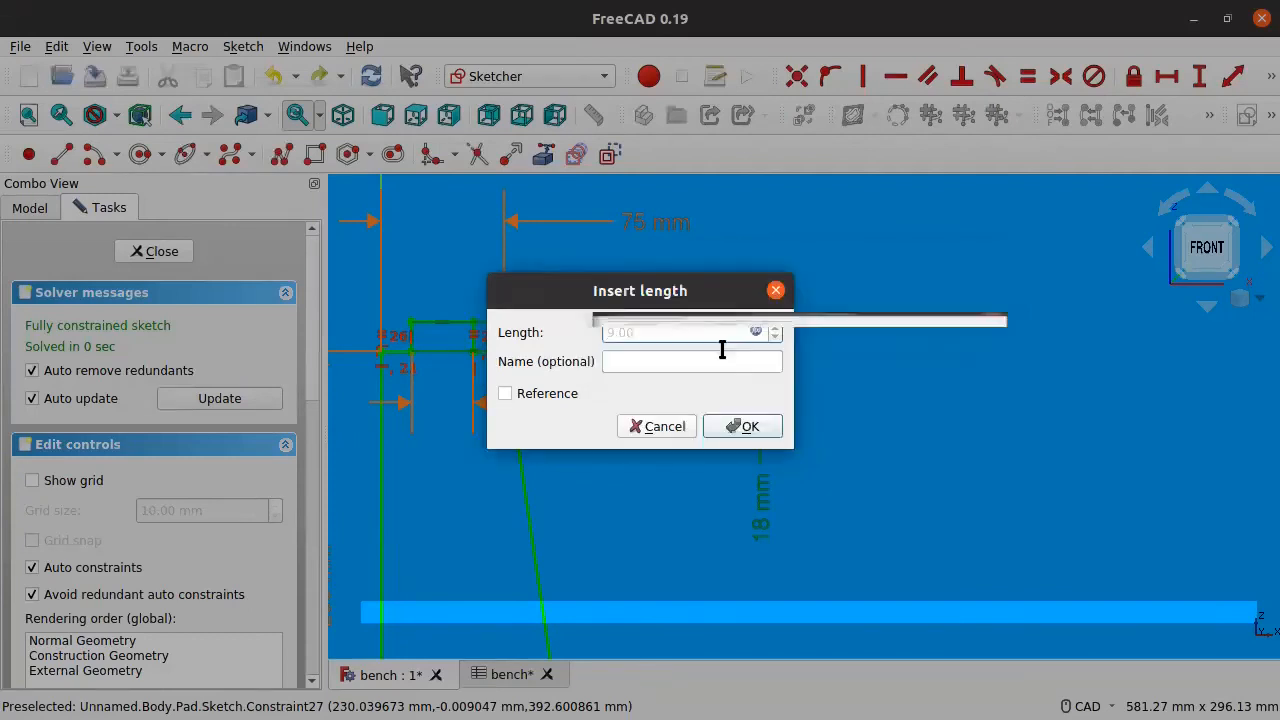
click(760, 423)
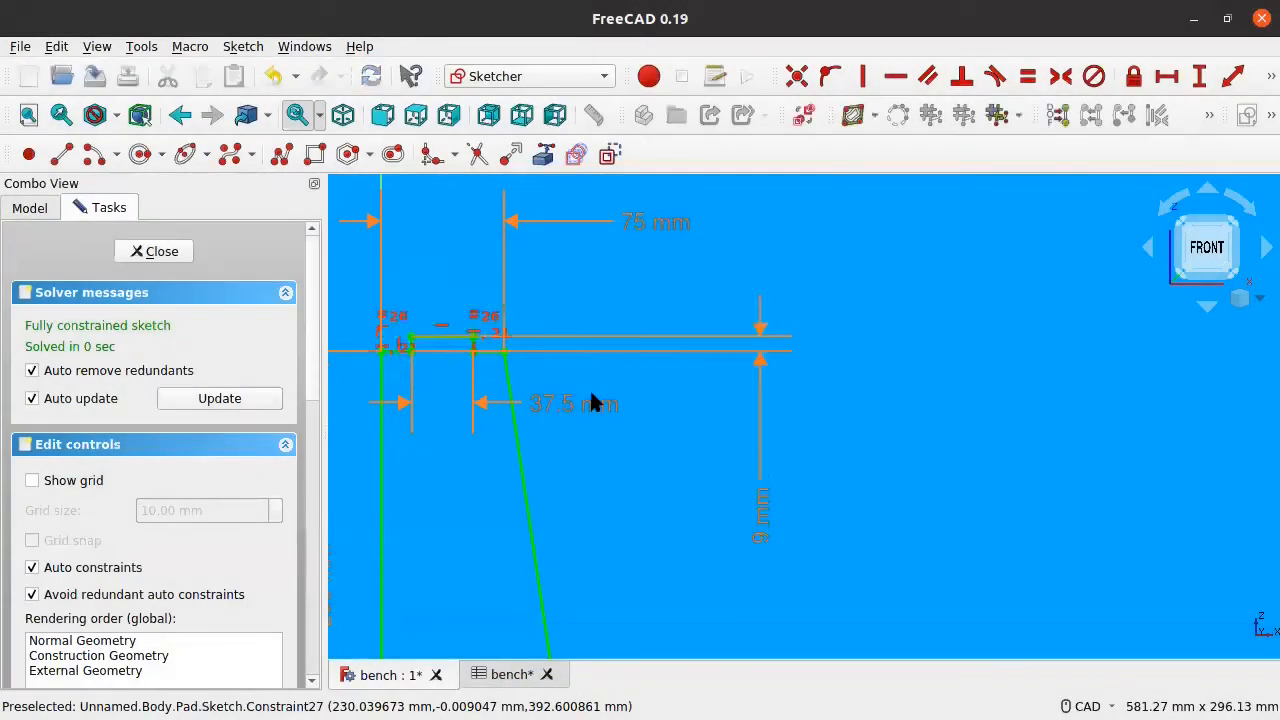
scroll(503, 332, up, 5)
scroll(503, 332, down, 2)
click(155, 251)
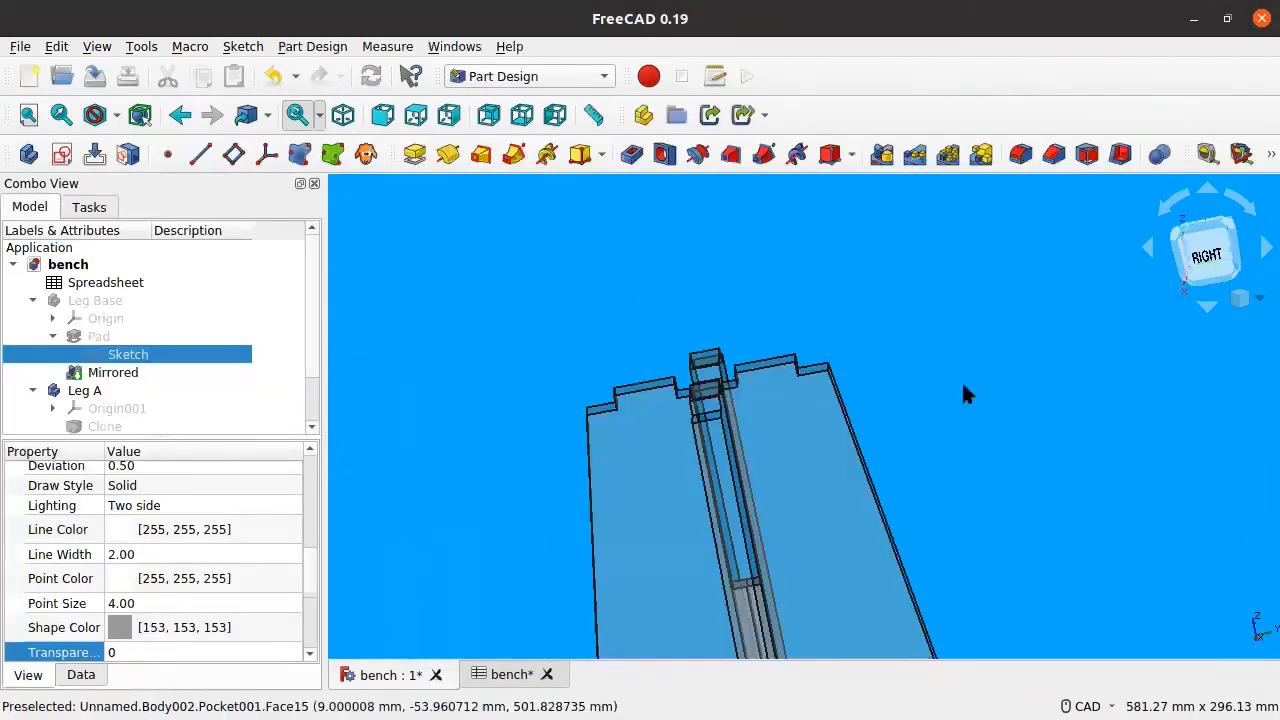
Create a new body and add a shape binder to it from a tenon's top face on Leg B.
scroll(789, 366, down, 3)
middle_drag(651, 473, 862, 443)
scroll(716, 368, up, 7)
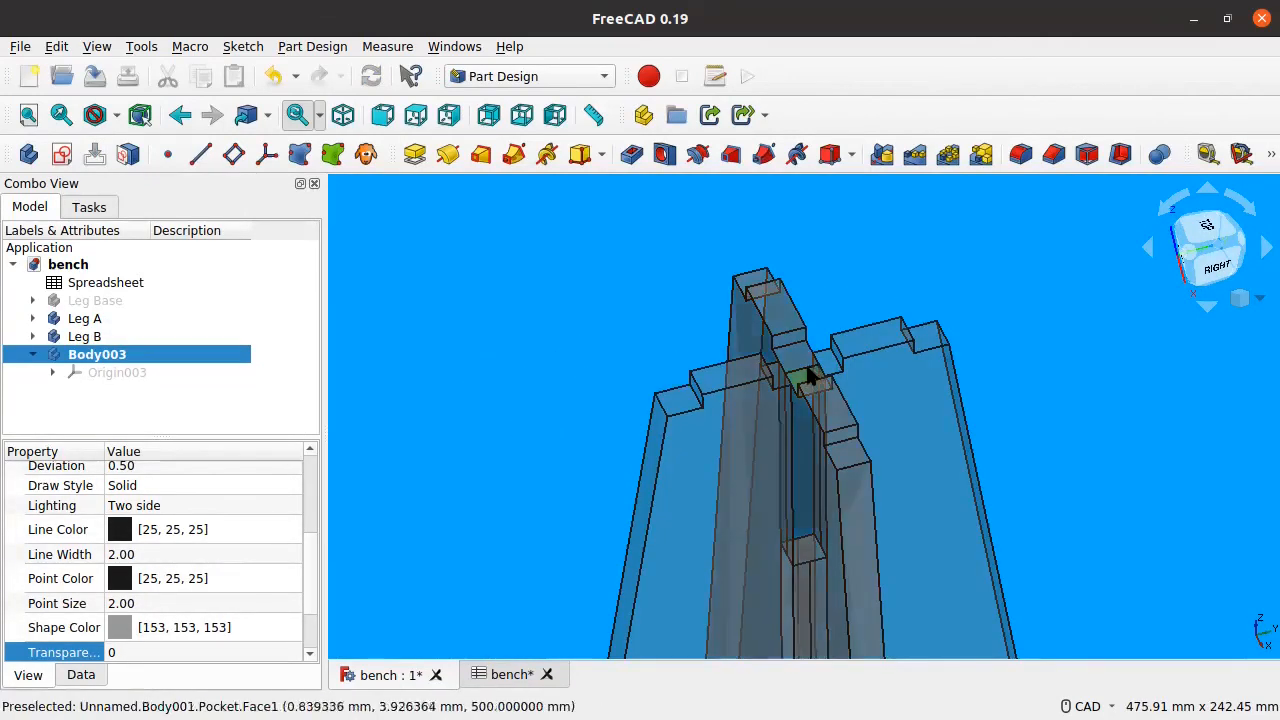
scroll(809, 373, up, 5)
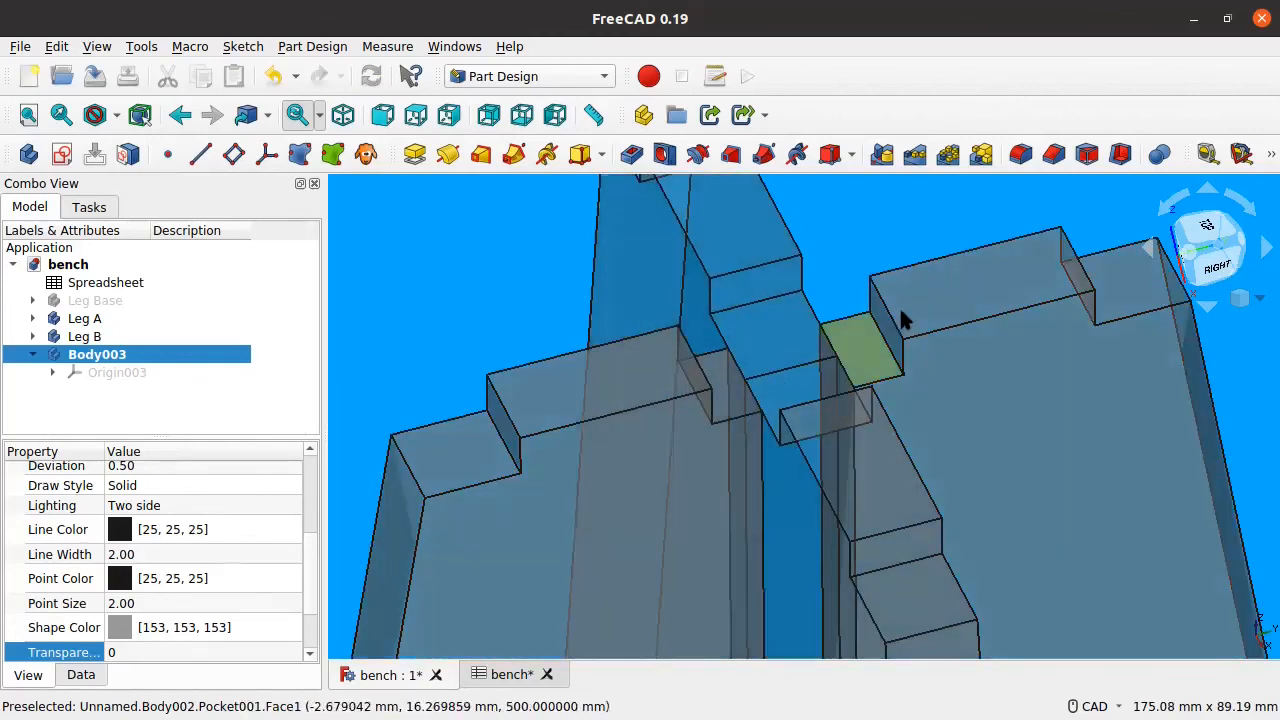
click(935, 310)
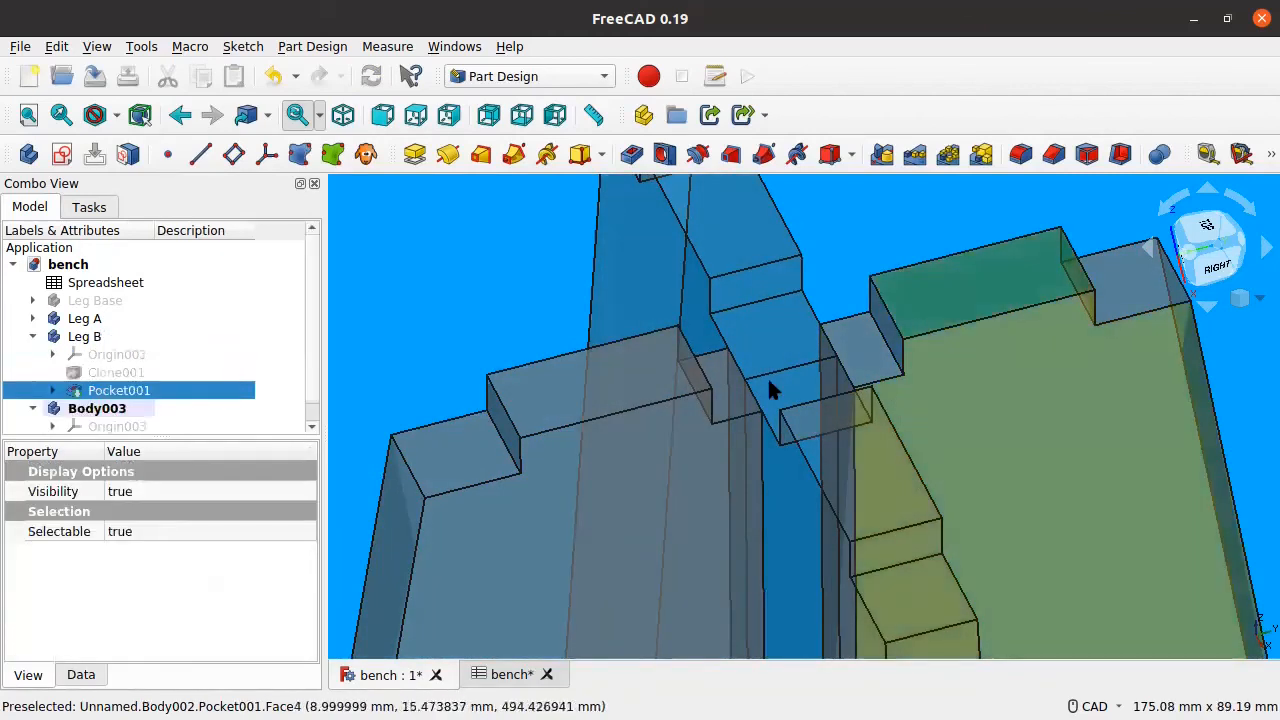
scroll(870, 245, down, 2)
scroll(868, 243, down, 1)
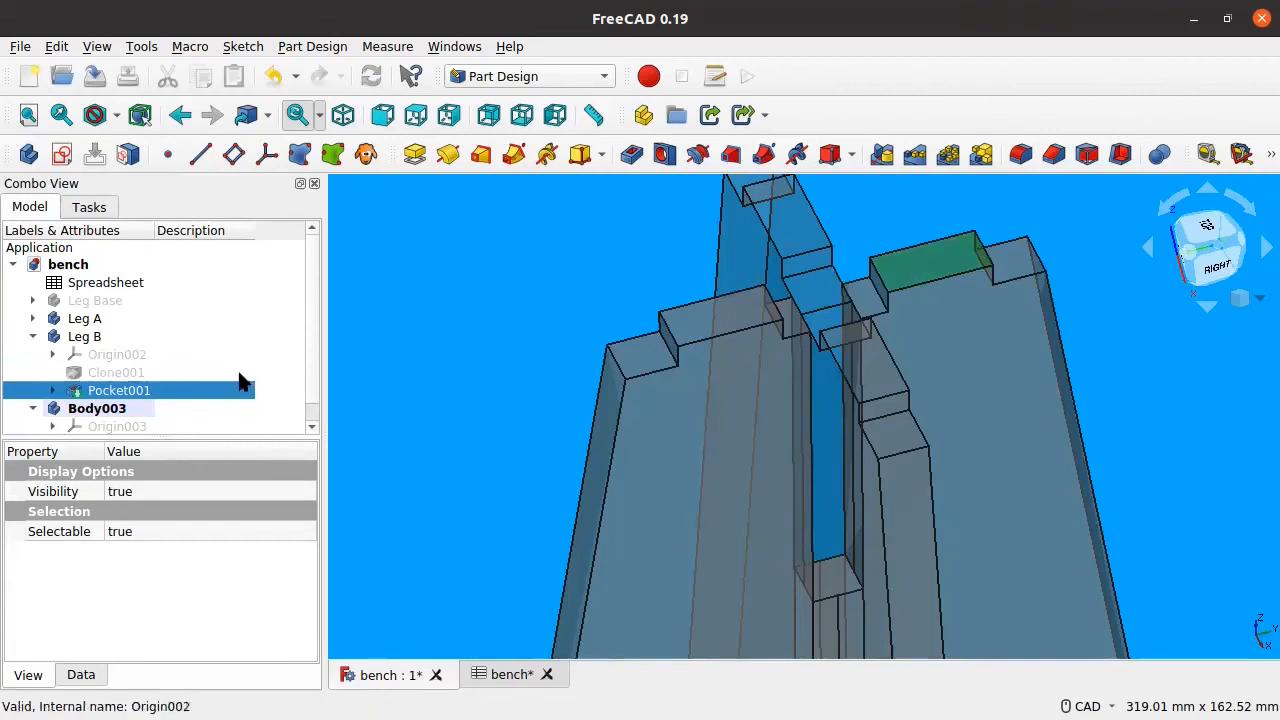
scroll(507, 294, down, 2)
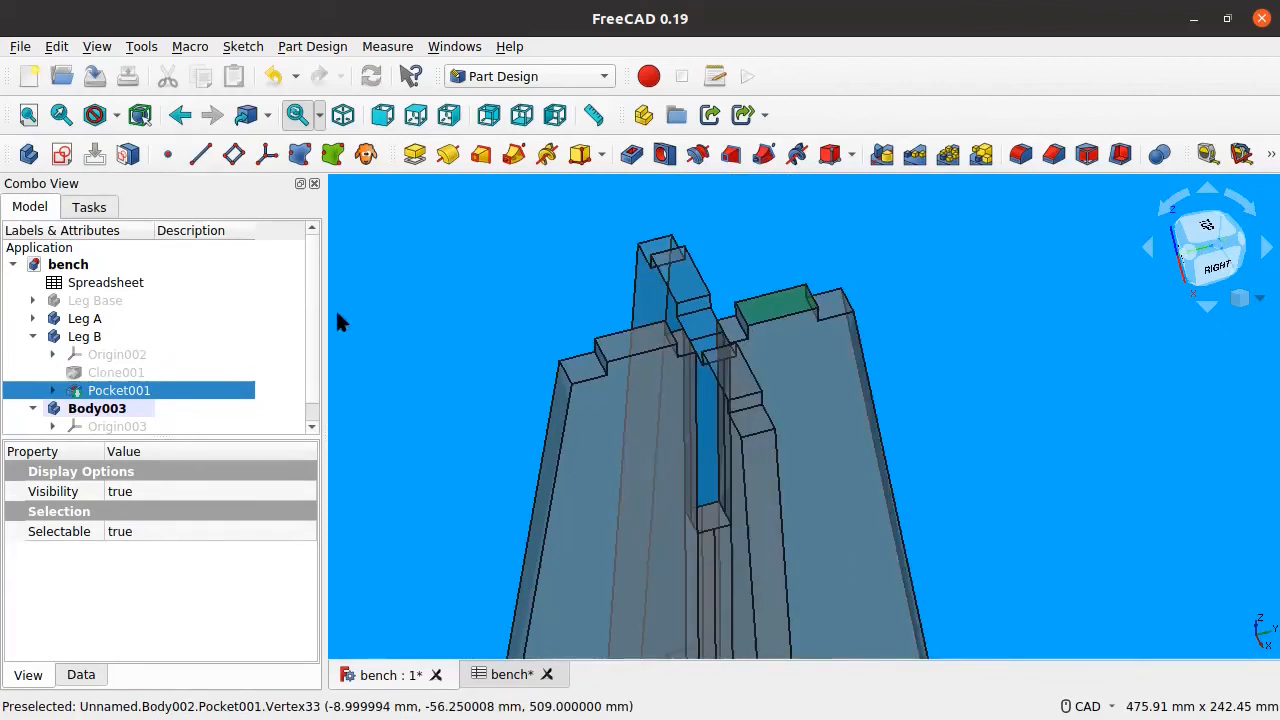
click(298, 155)
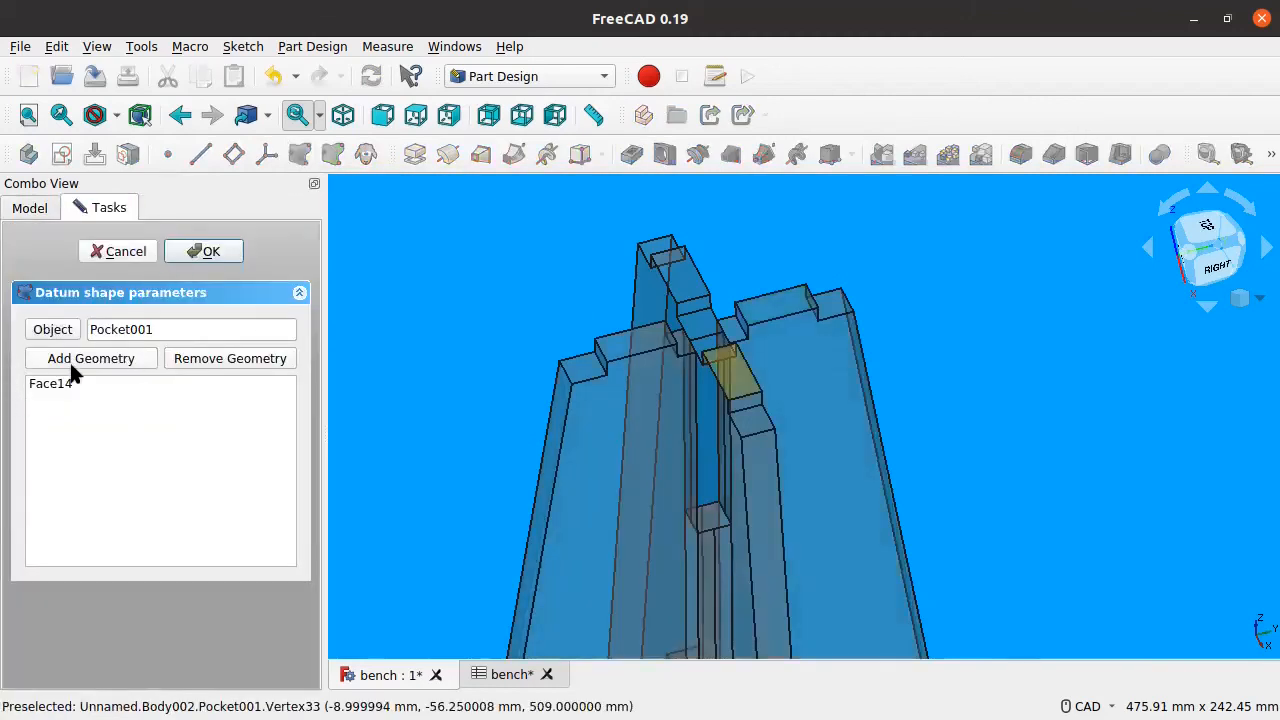
click(203, 252)
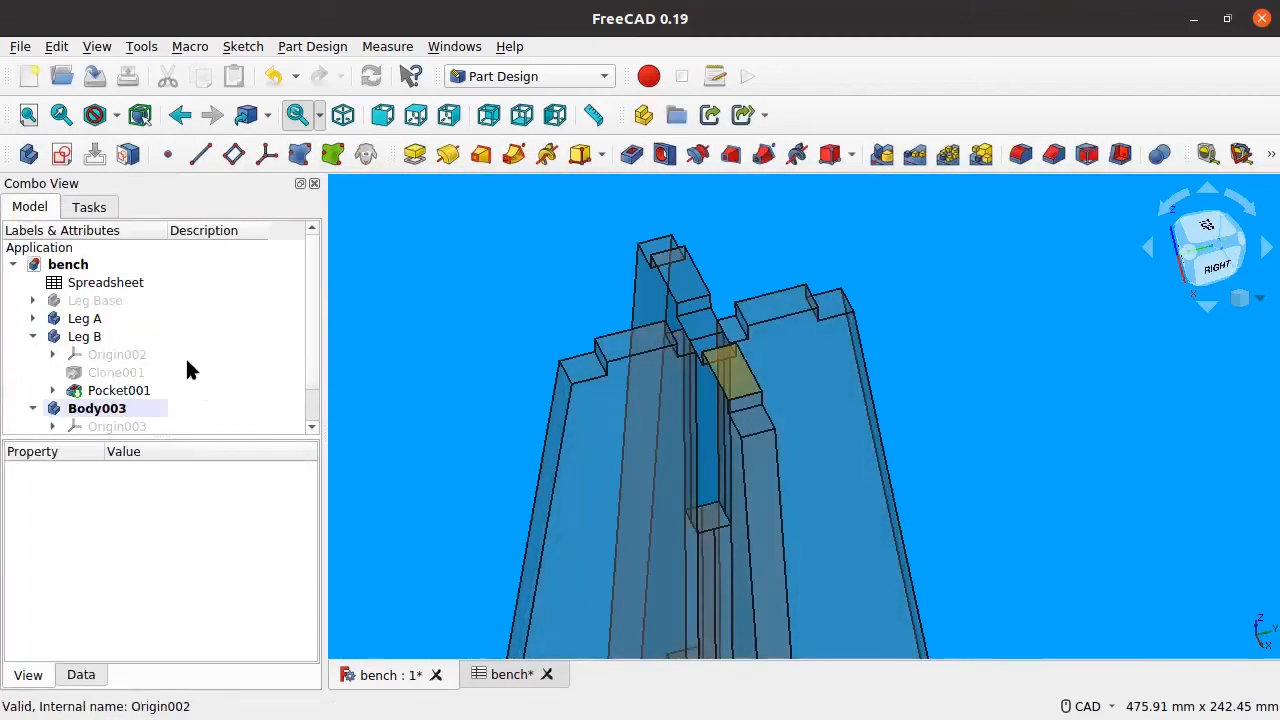
Create a new sketch in the new body, attached to the shape binder of the tenon's top face.
click(128, 415)
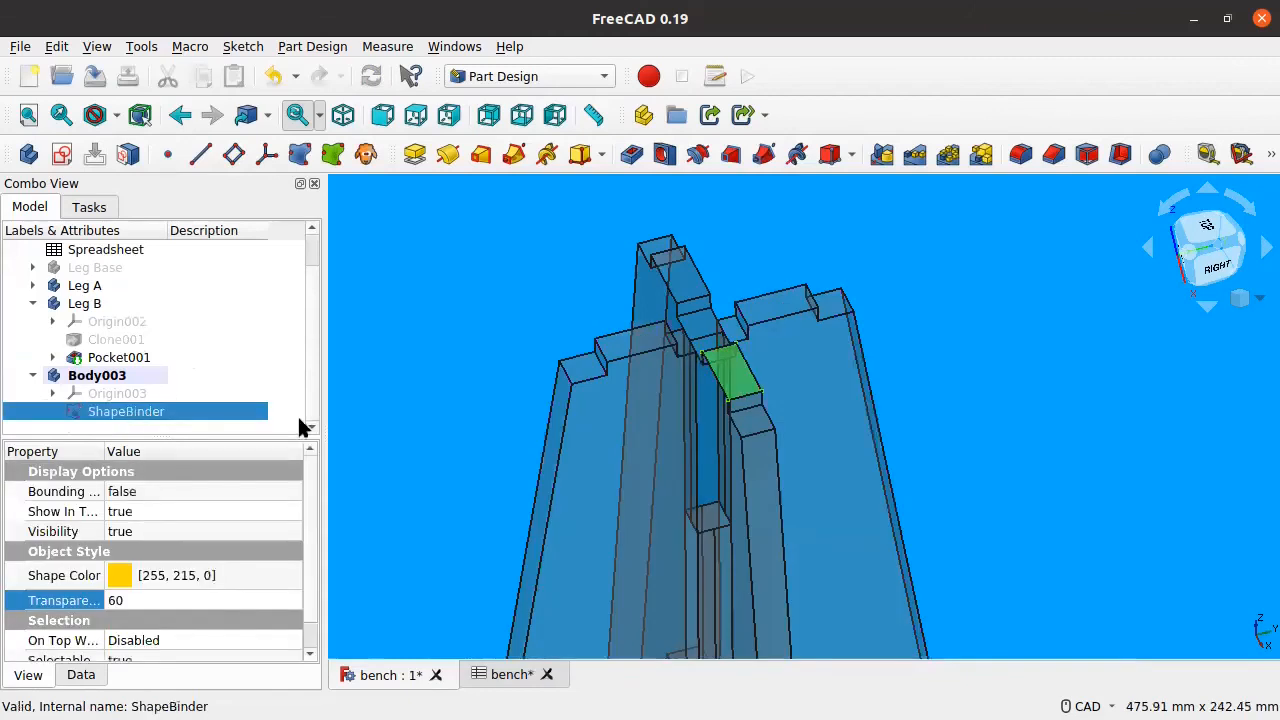
click(57, 160)
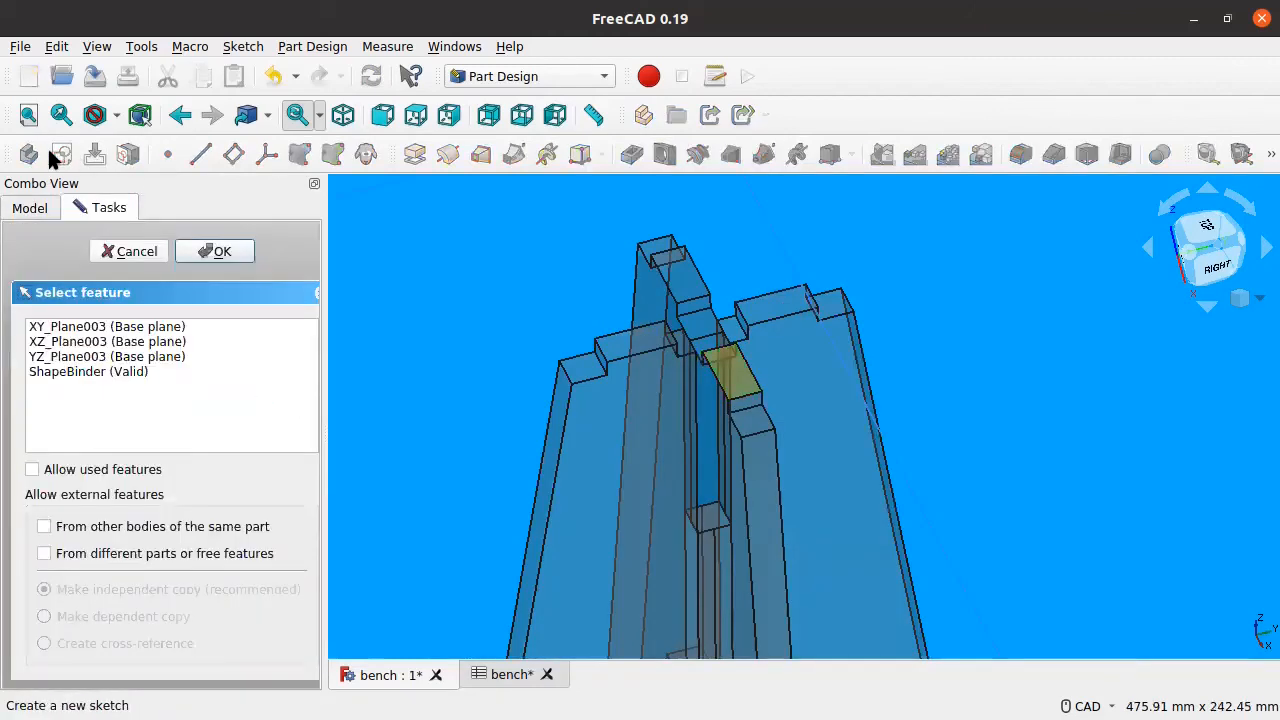
click(58, 375)
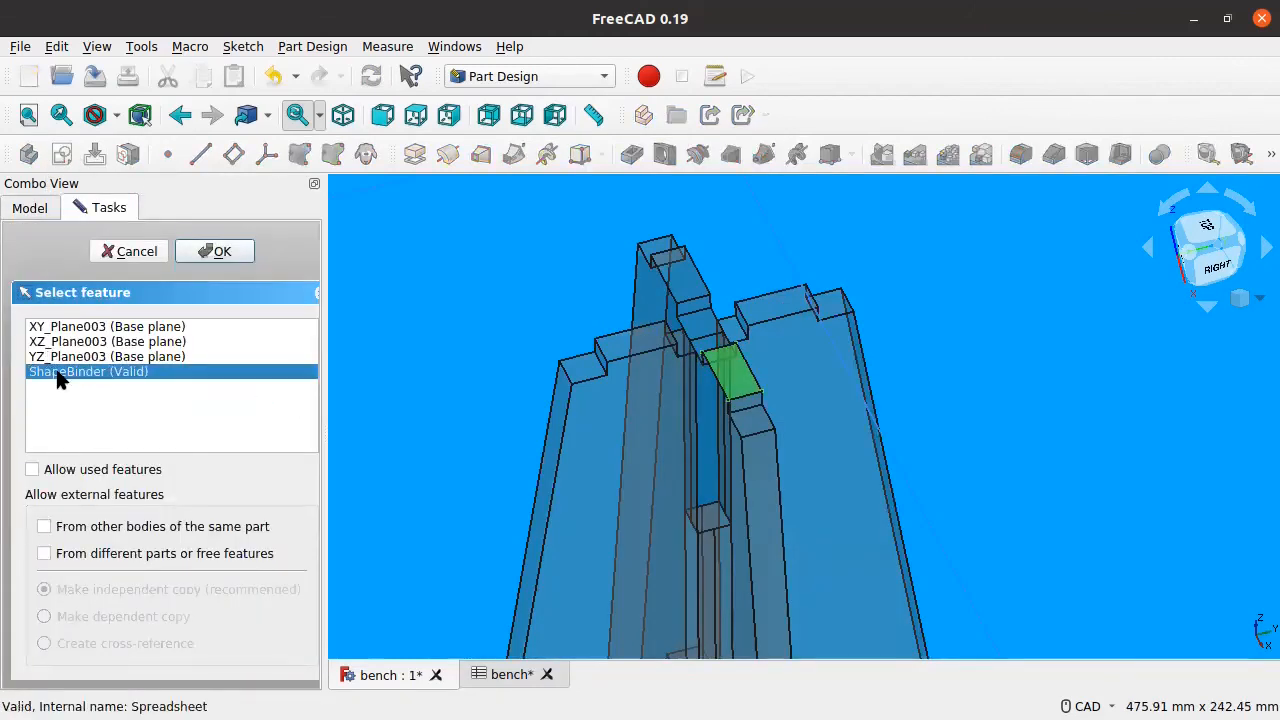
click(214, 251)
Sketch a circle of about 156.8 mm radius centred on the origin, where the two legs cross.
scroll(709, 356, up, 5)
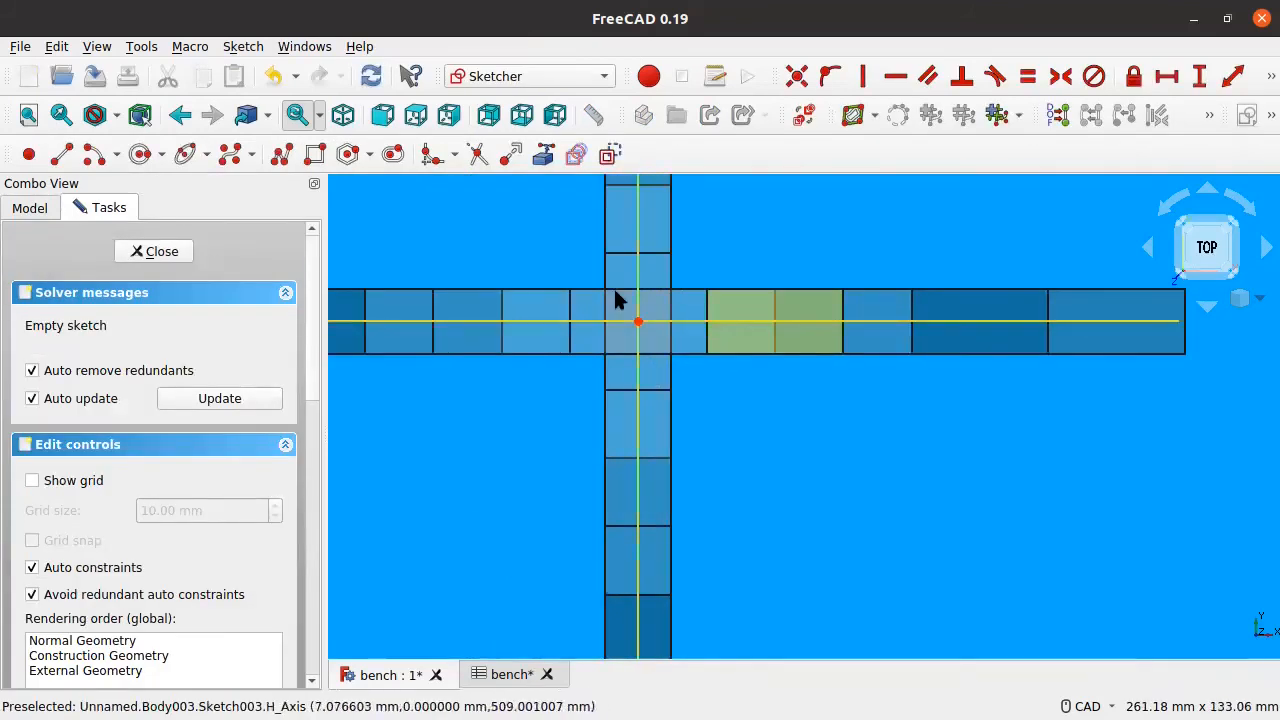
scroll(634, 306, down, 2)
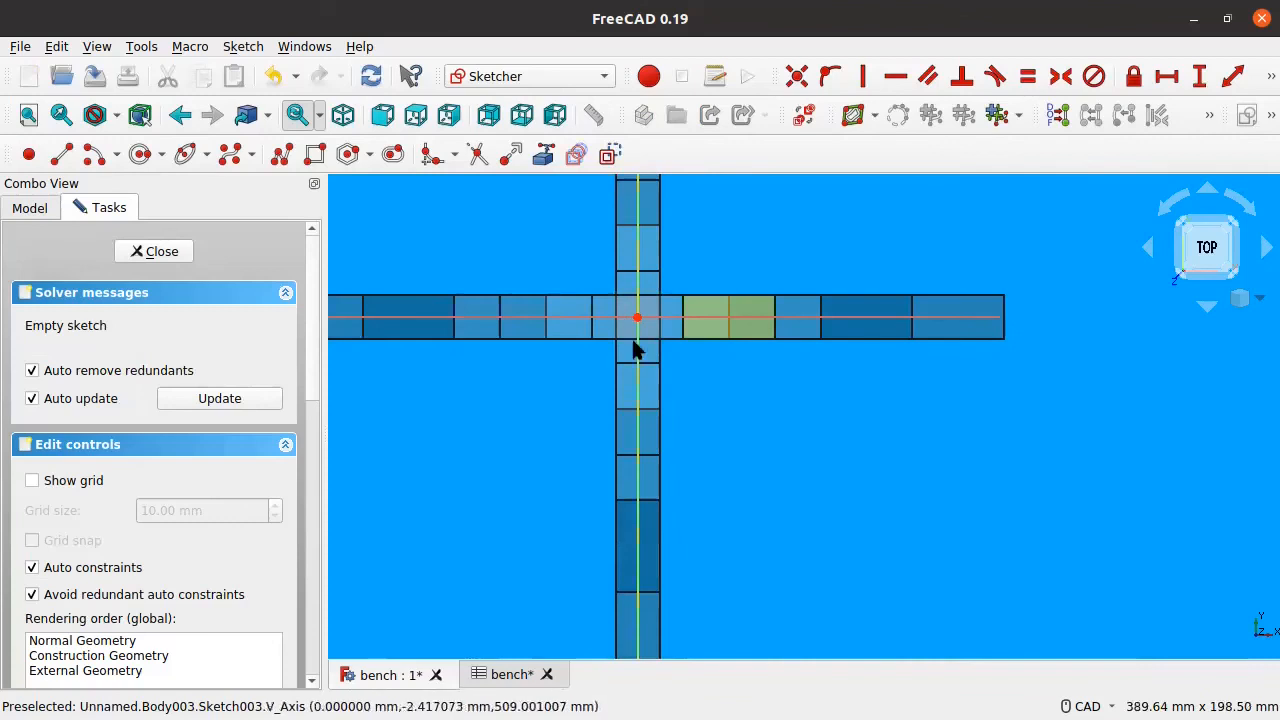
click(141, 154)
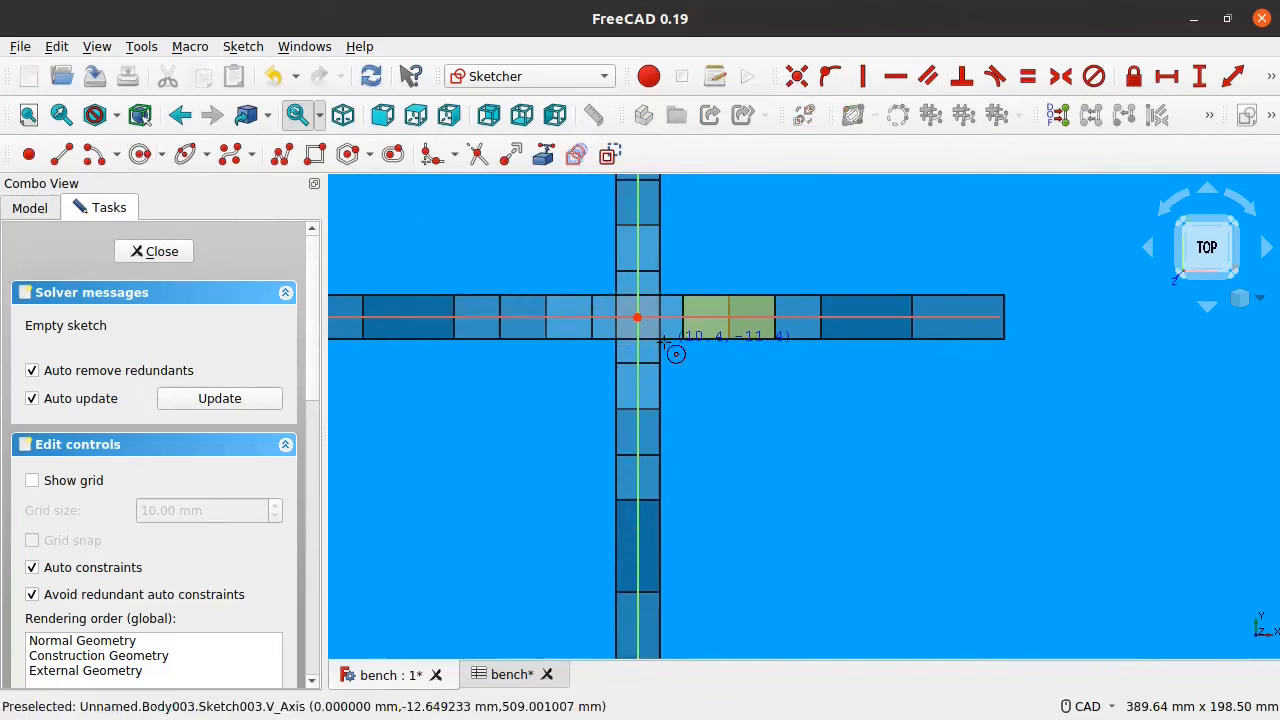
click(638, 318)
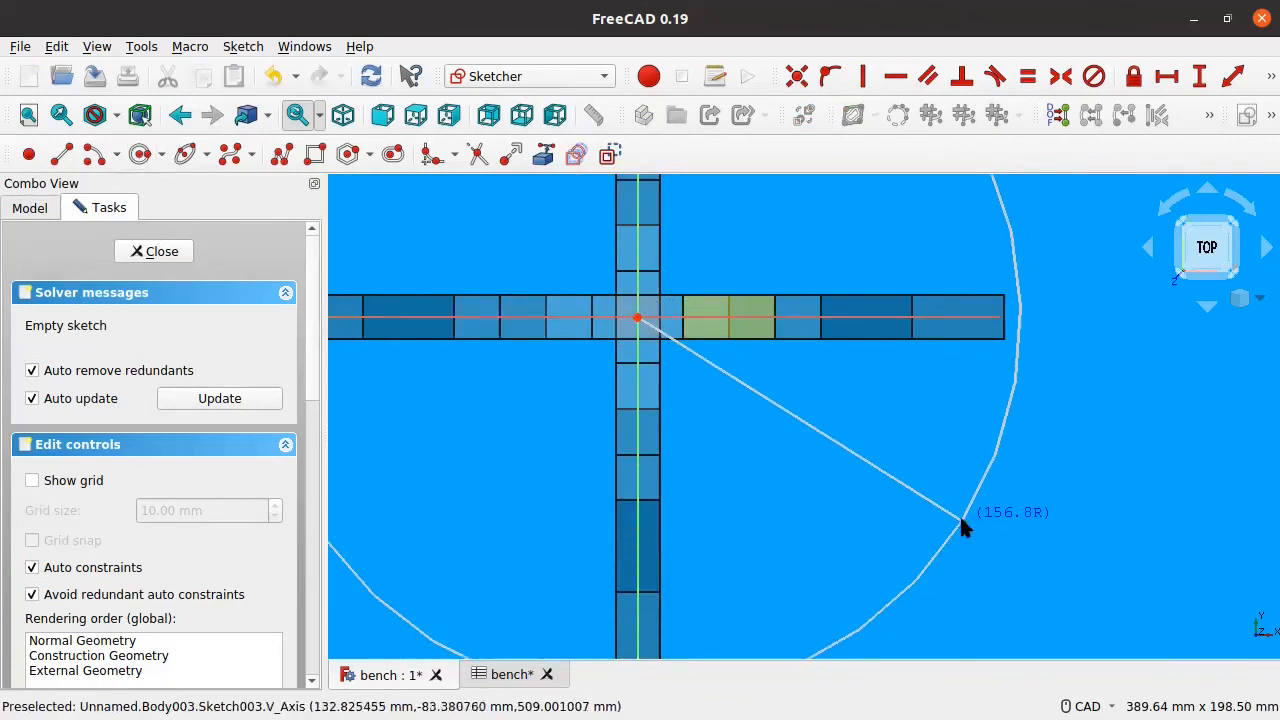
click(963, 523)
scroll(930, 450, down, 2)
right_click(543, 270)
Constrain the circle's radius with a formula for half the spreadsheet's seat size, 150 mm, and close the sketch.
click(705, 246)
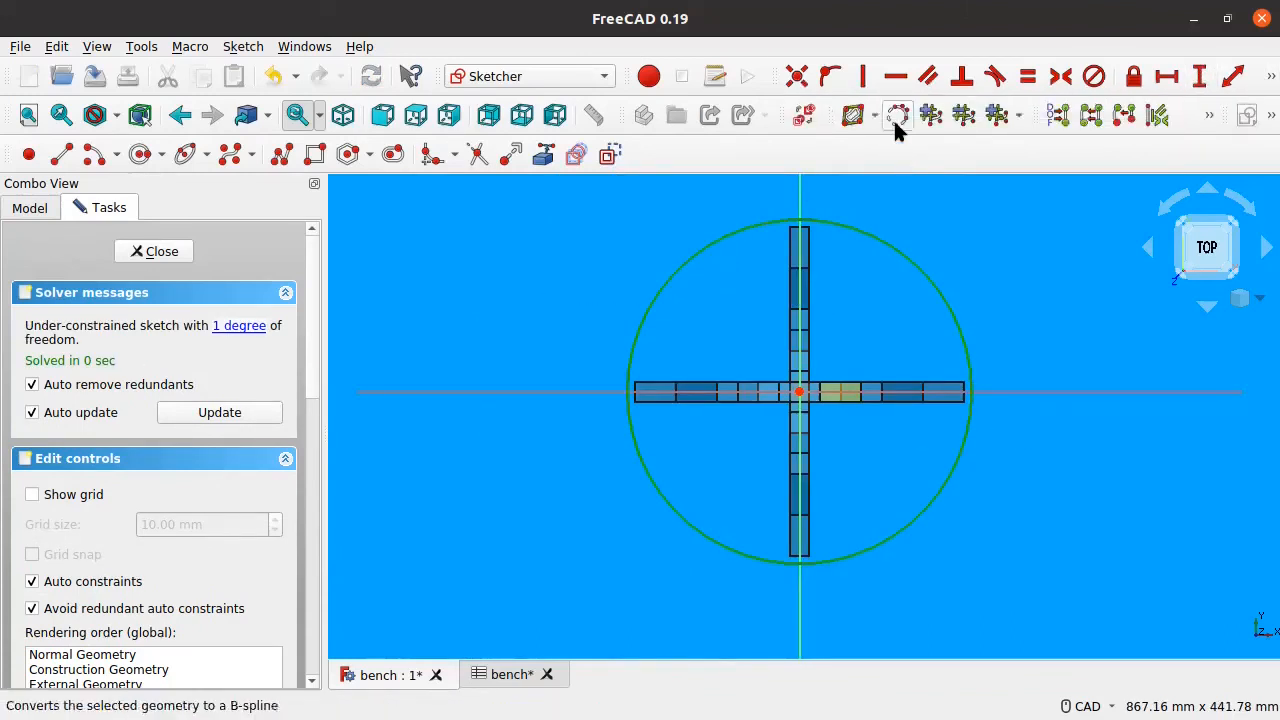
click(1268, 77)
click(797, 114)
click(756, 332)
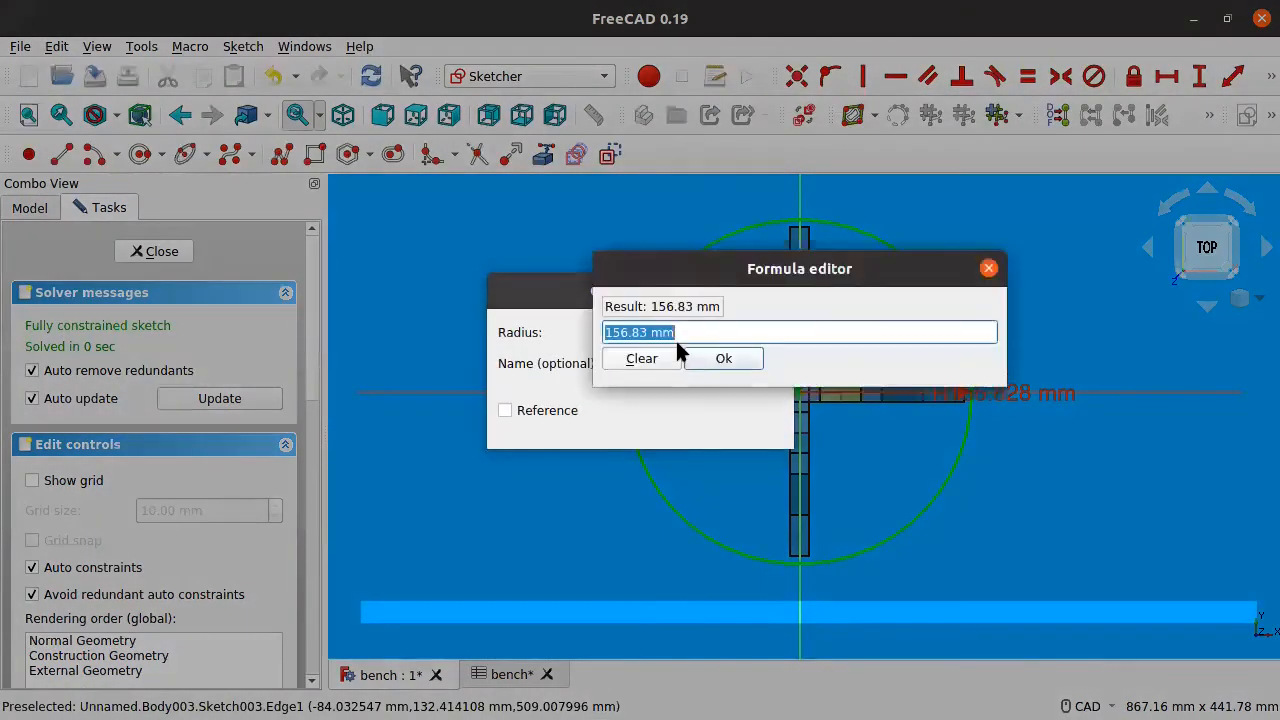
text(Spre)
key(Down)
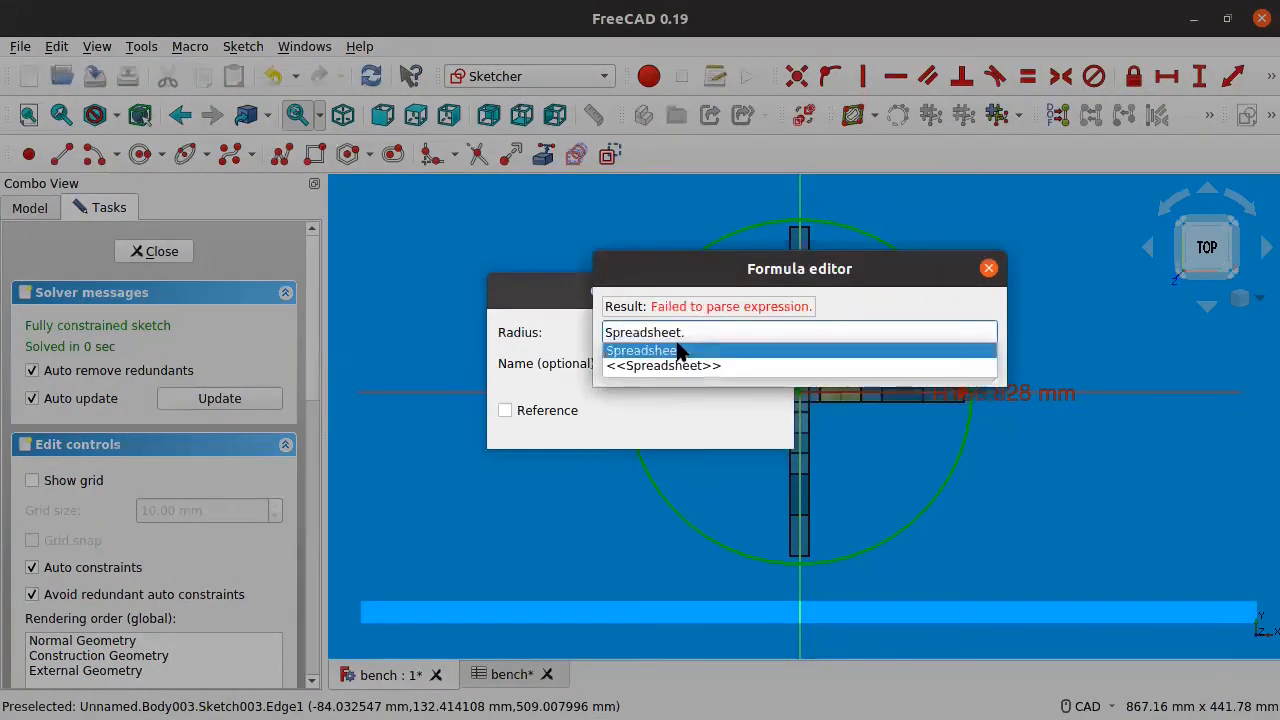
key(Return)
text(Sea)
key(Down)
key(Return)
text(/2)
key(Return)
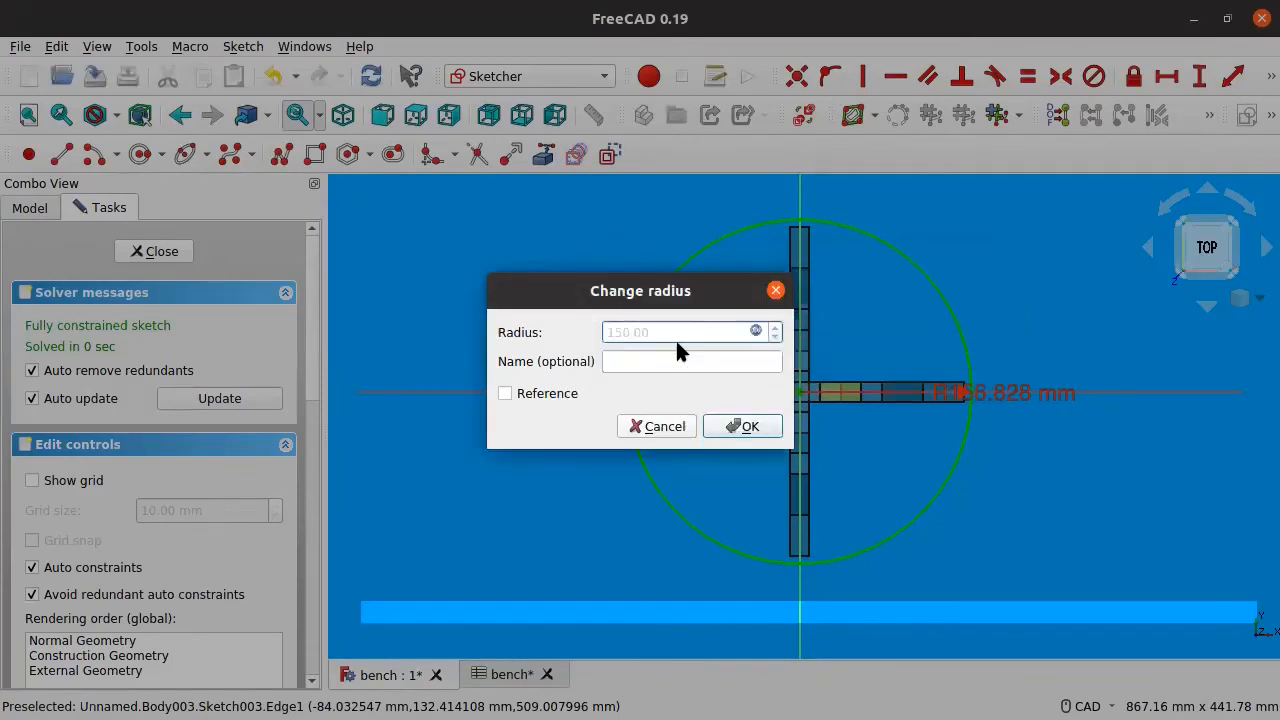
click(730, 426)
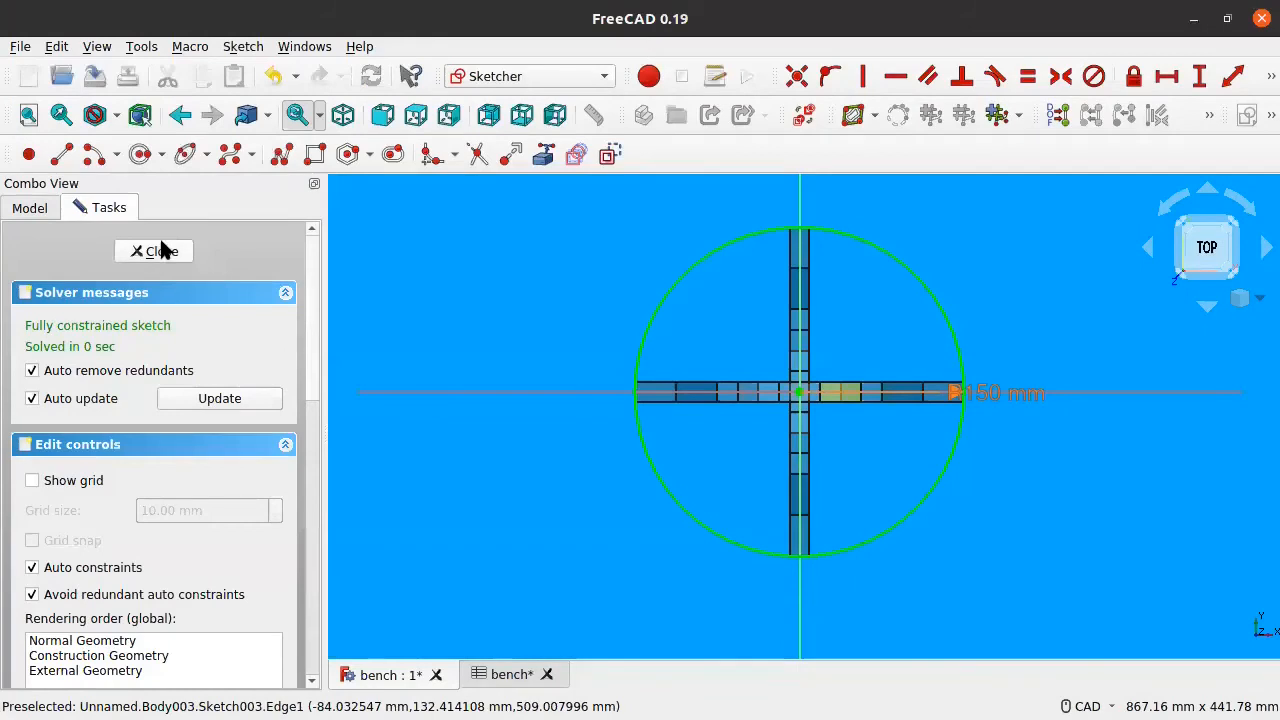
click(160, 250)
Pad the circle sketch with its length driven by Spreadsheet.MaterialThickness, 18 mm.
middle_drag(777, 406, 788, 332)
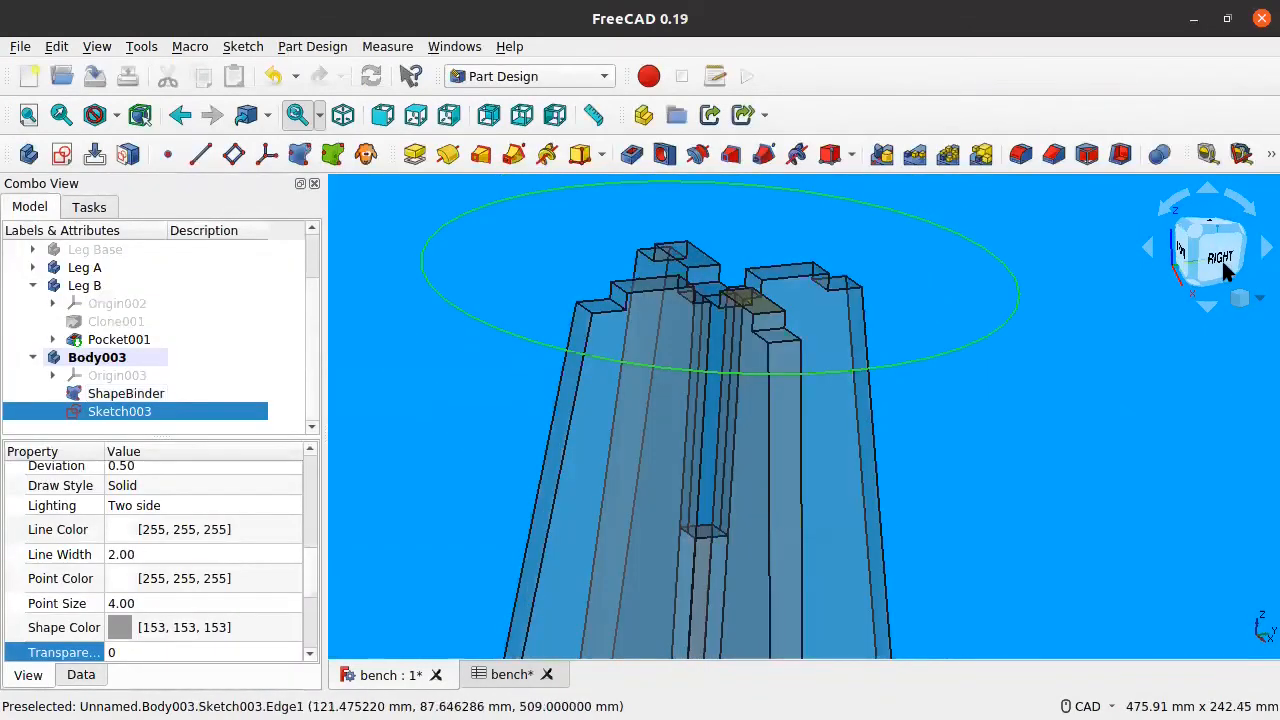
click(1221, 258)
click(1146, 250)
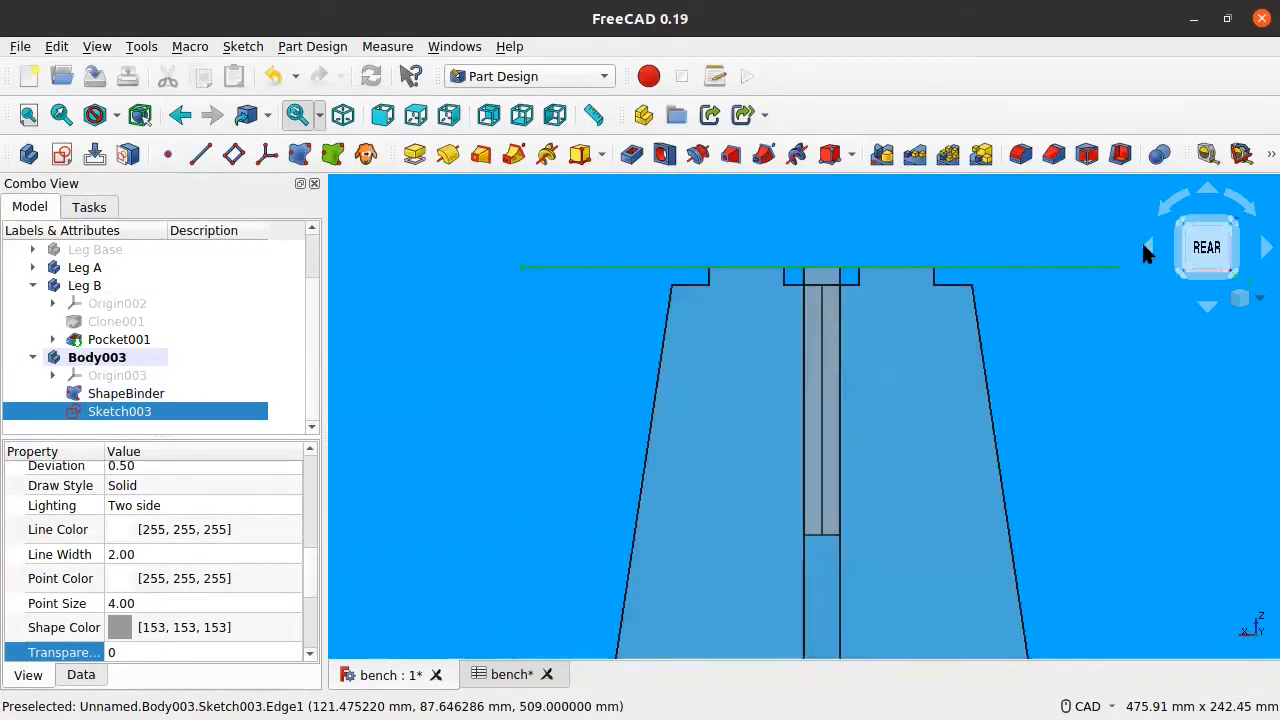
click(1146, 250)
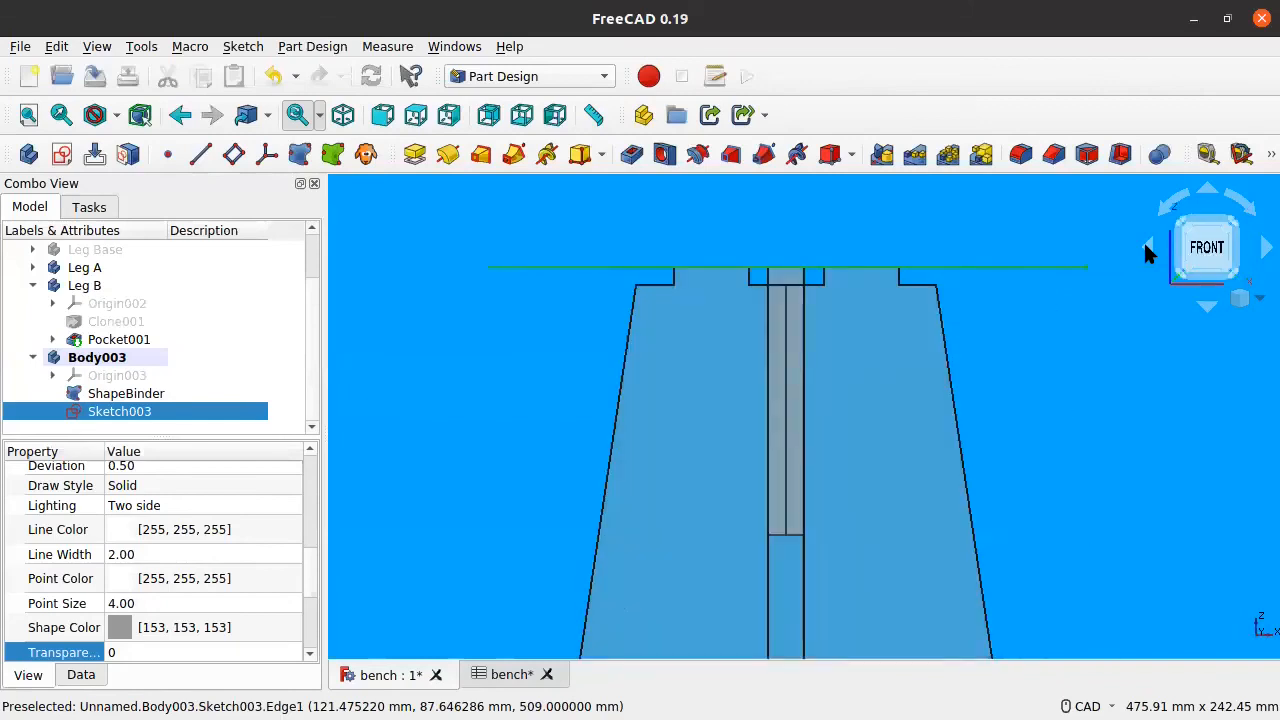
scroll(634, 283, up, 4)
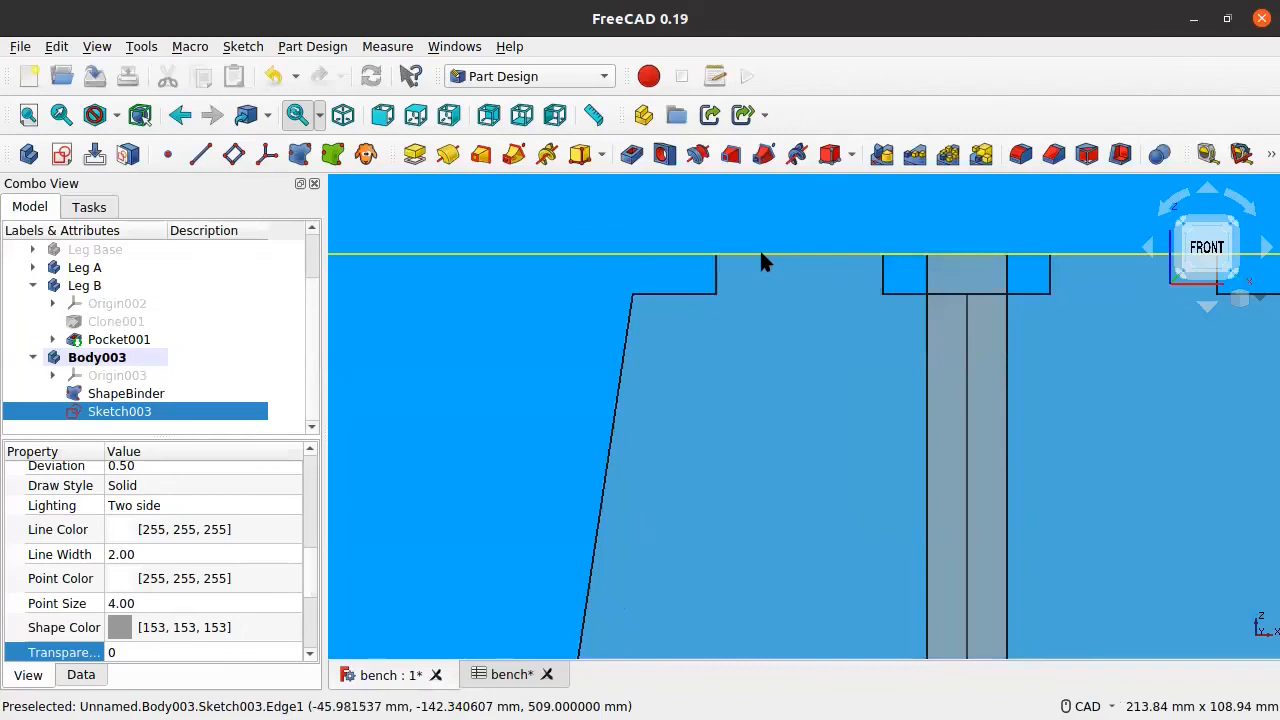
scroll(761, 262, down, 1)
scroll(761, 262, down, 2)
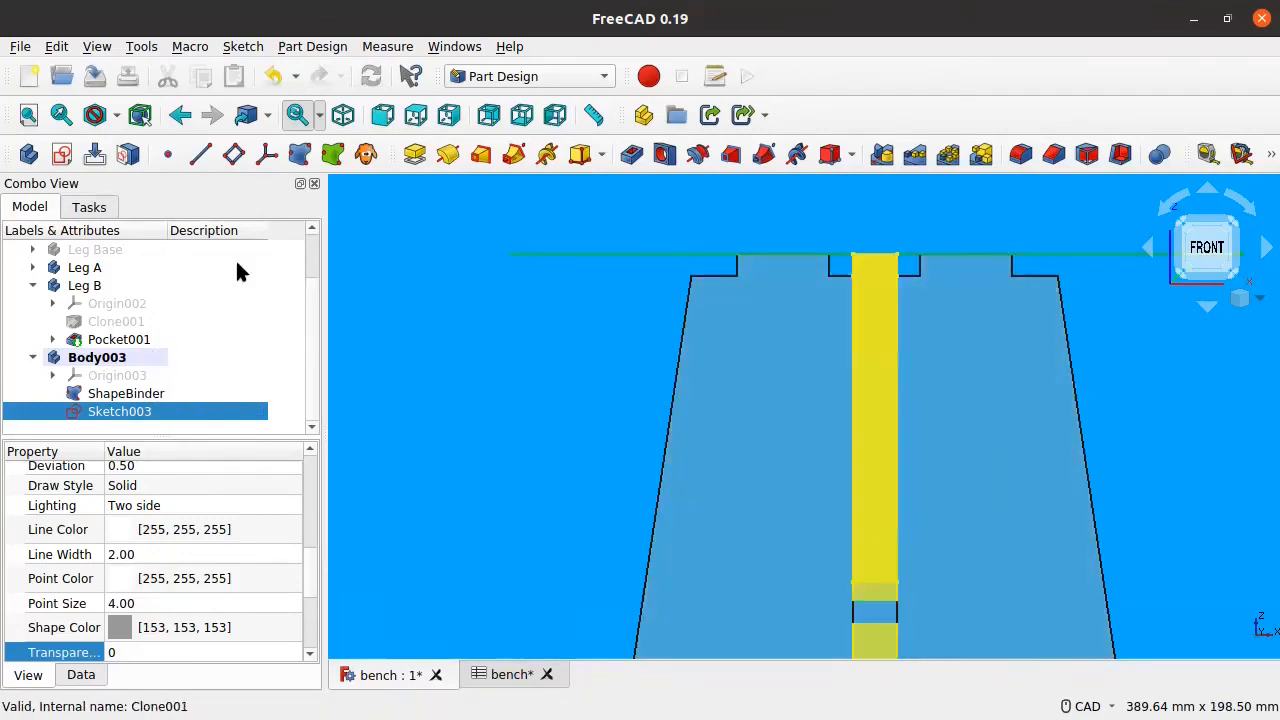
click(414, 156)
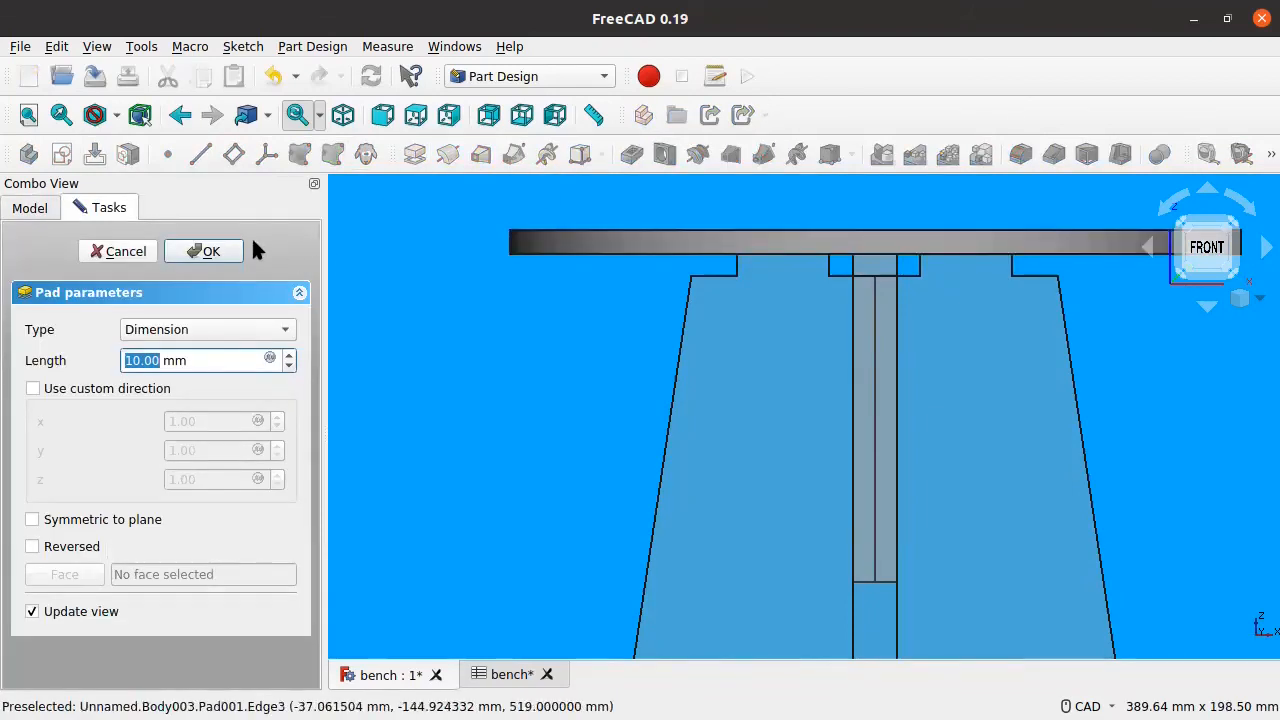
click(269, 357)
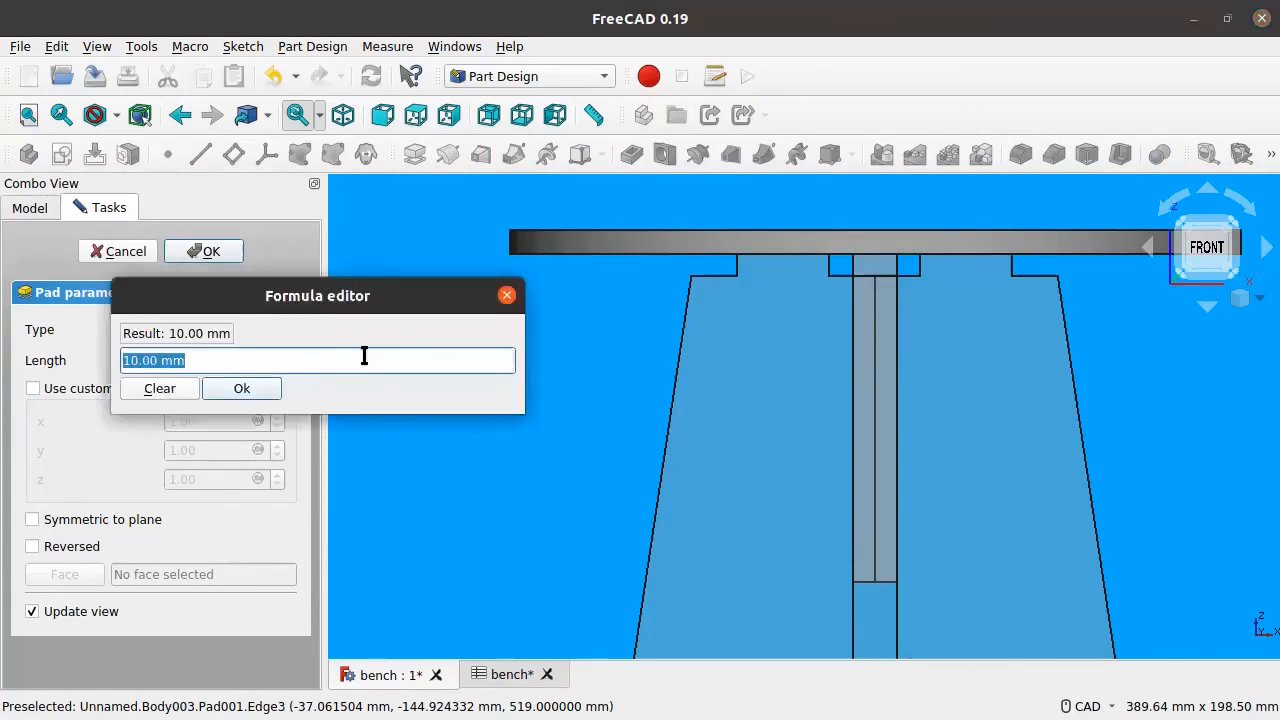
text(Spreadsheet.Ma)
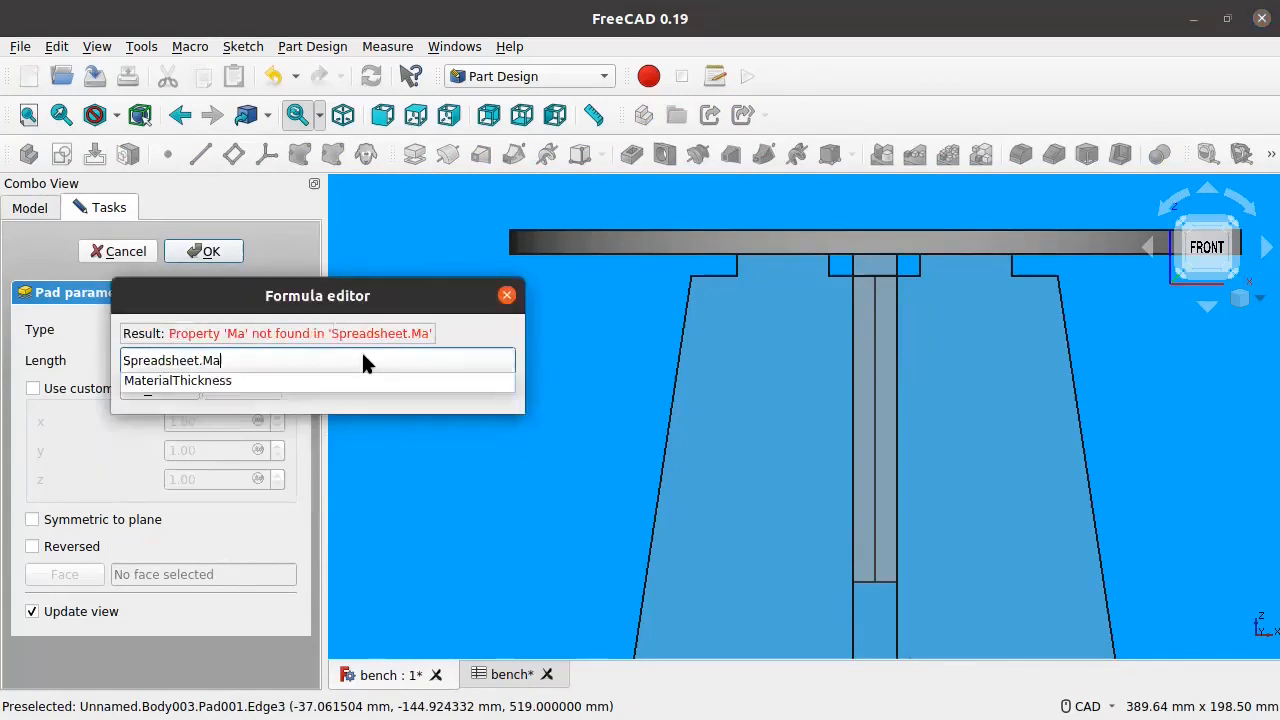
key(Down)
key(Return)
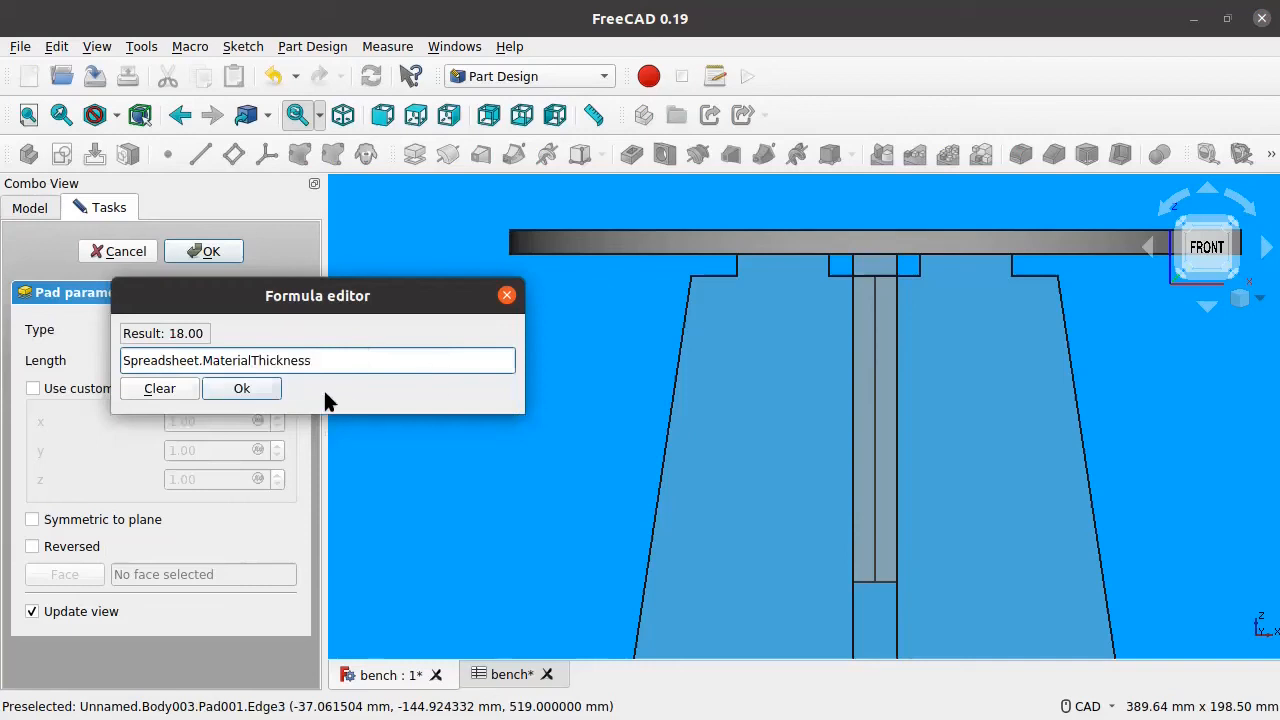
click(240, 389)
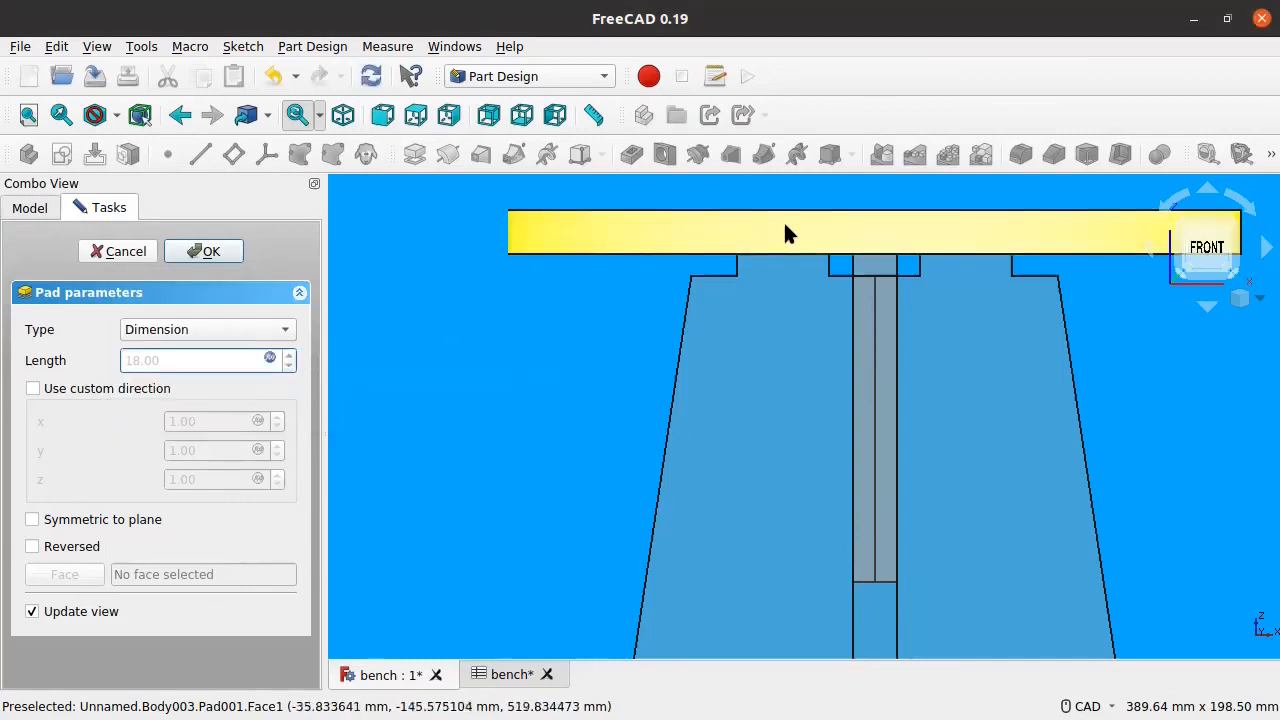
Make the seat's pad symmetric to its sketch plane and finish the pad.
click(33, 520)
click(33, 520)
click(33, 520)
click(33, 520)
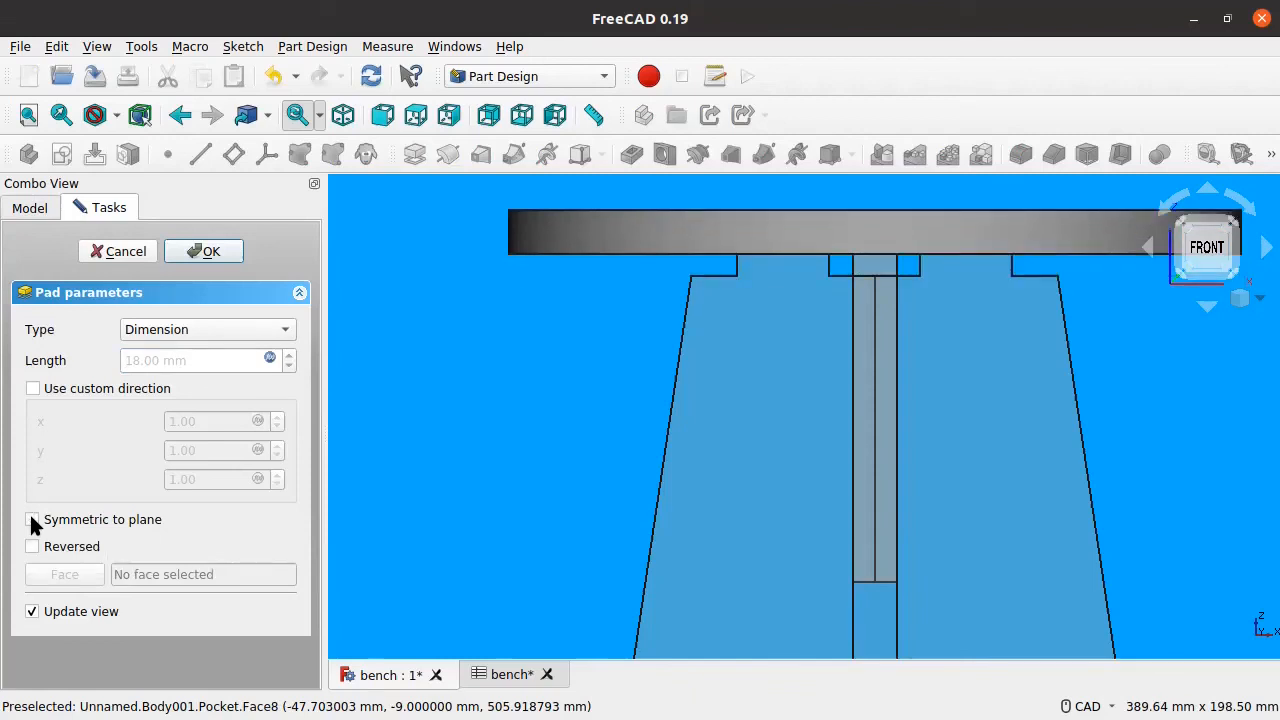
click(33, 520)
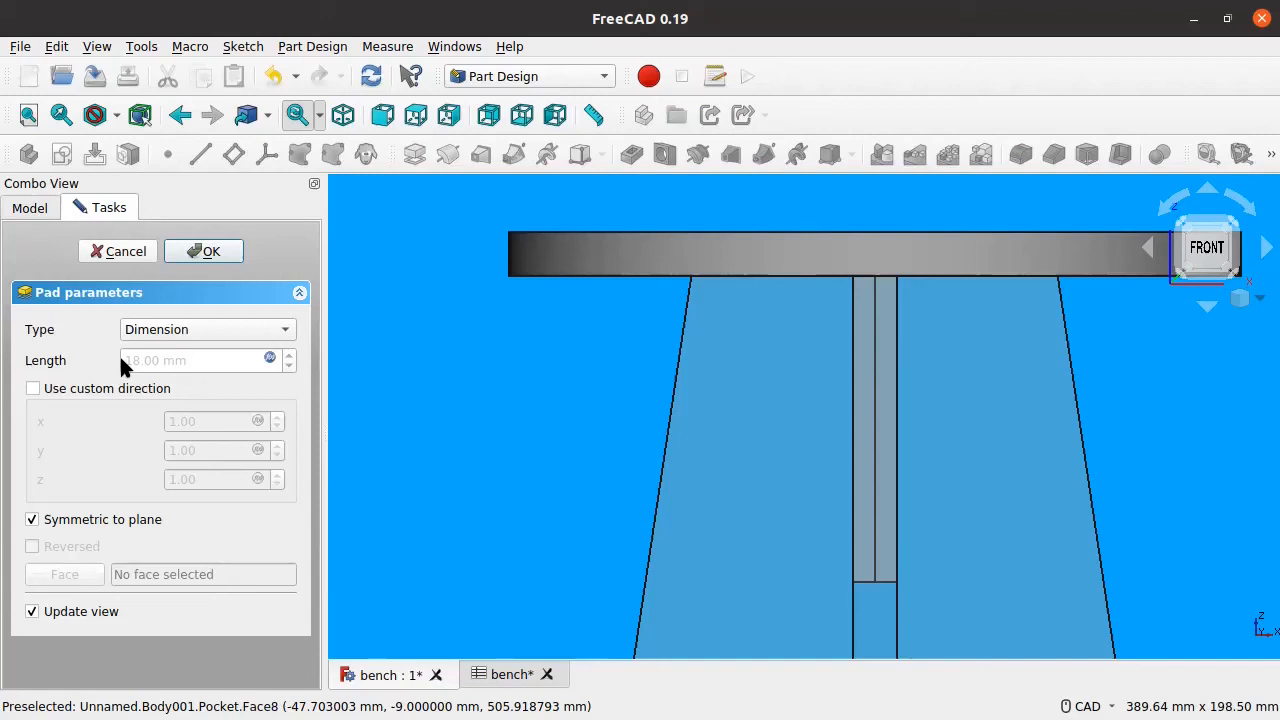
middle_drag(783, 249, 716, 260)
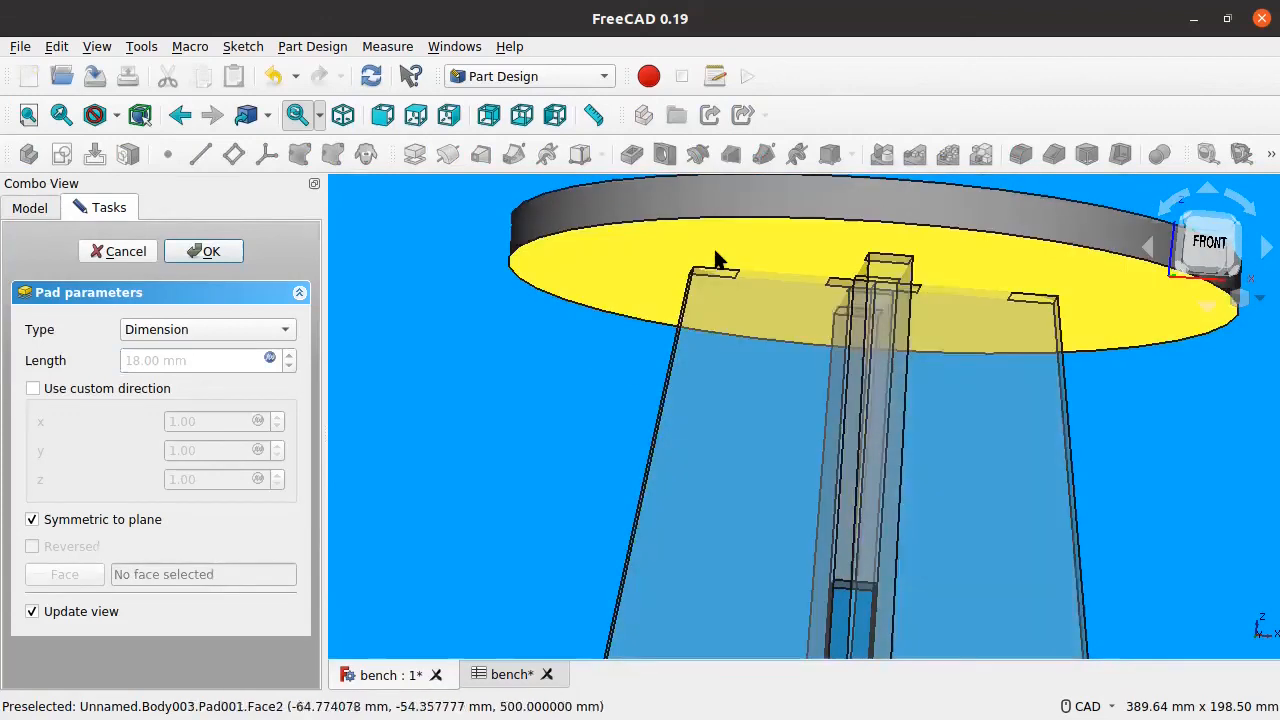
middle_drag(837, 293, 854, 283)
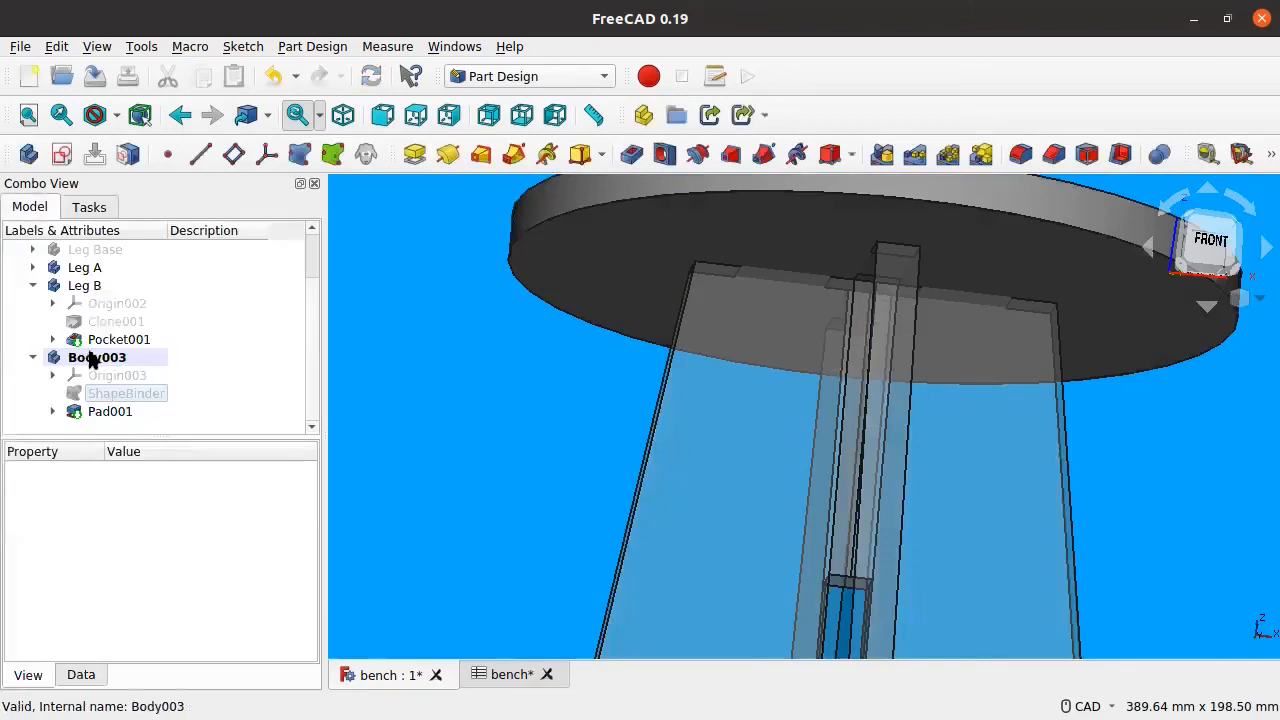
Rename the new body holding the round pad as Seat.
right_click(105, 339)
key(Escape)
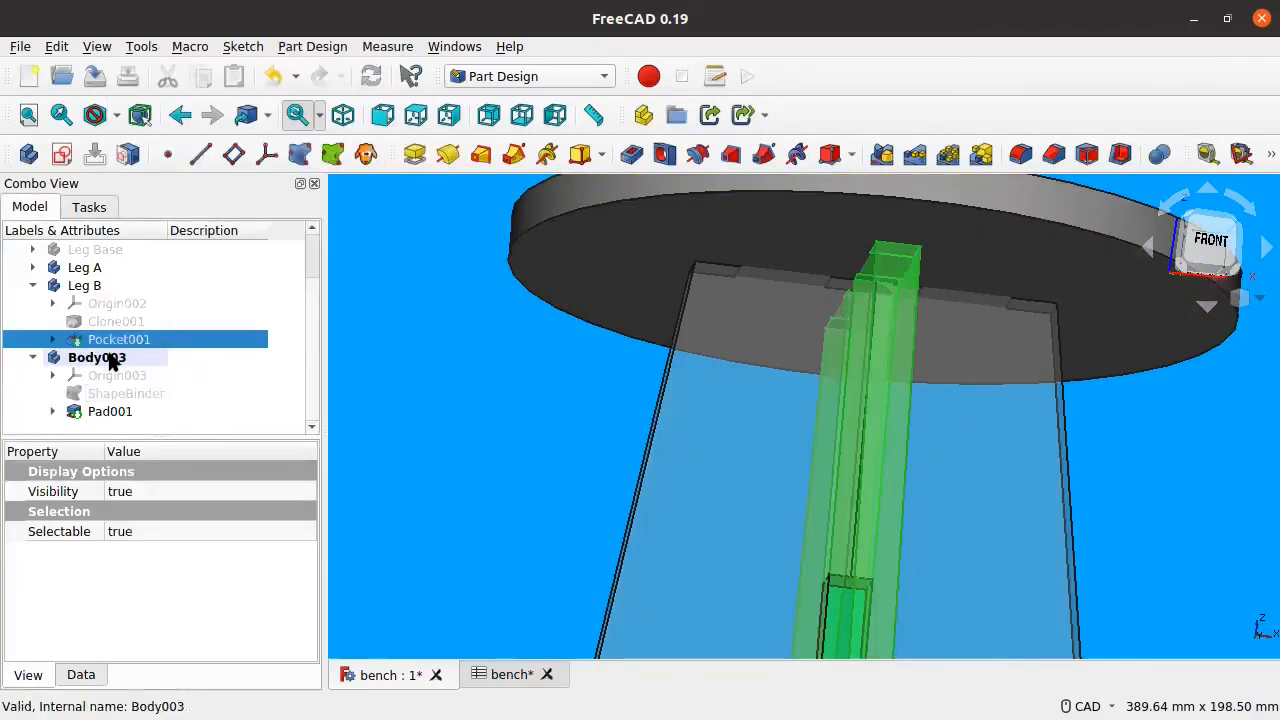
right_click(112, 358)
click(185, 688)
text(Seat)
key(Return)
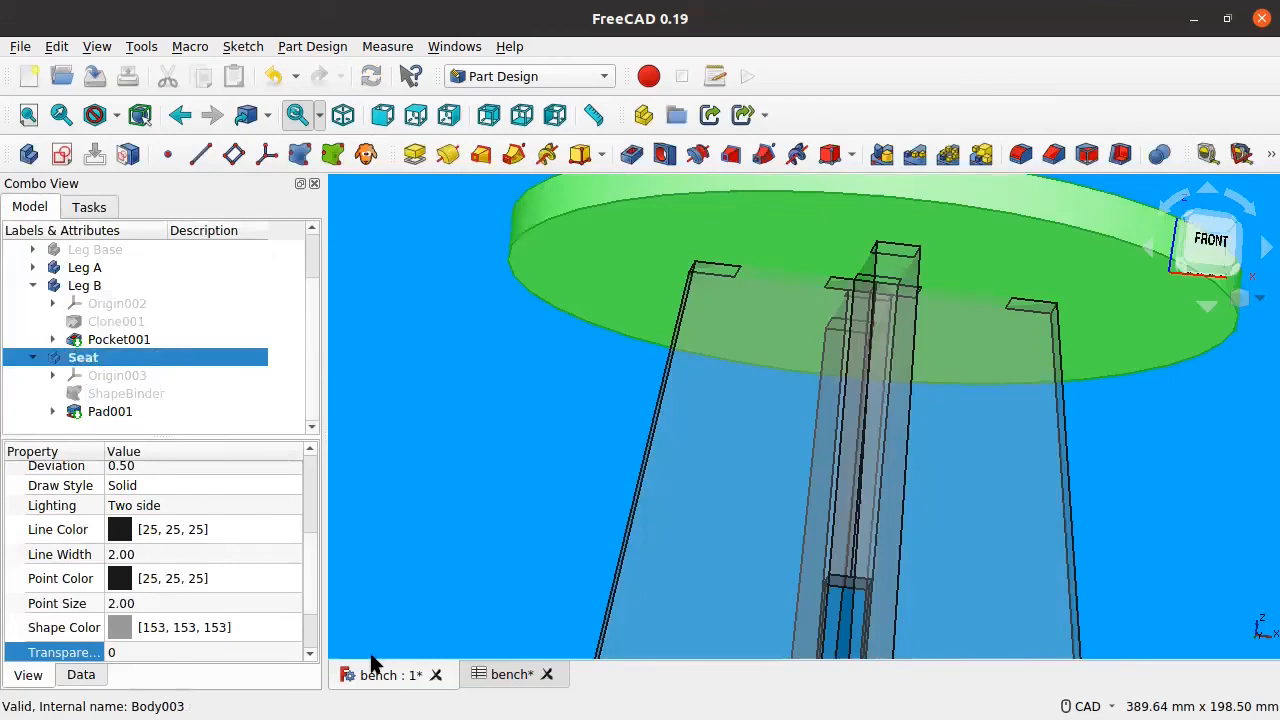
Examine the seat's underside with Leg A and Leg B temporarily hidden, and show both legs again.
click(32, 285)
scroll(733, 370, down, 3)
scroll(735, 375, down, 2)
middle_drag(735, 375, 757, 550)
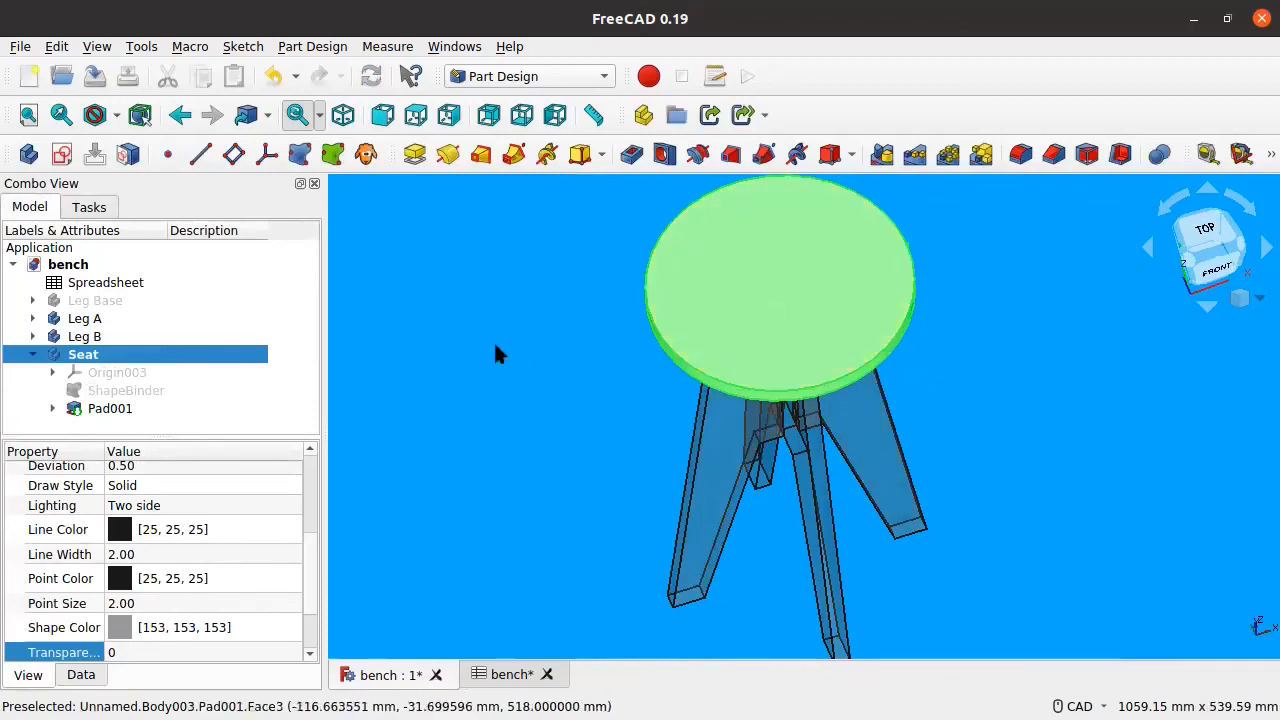
middle_drag(531, 354, 729, 334)
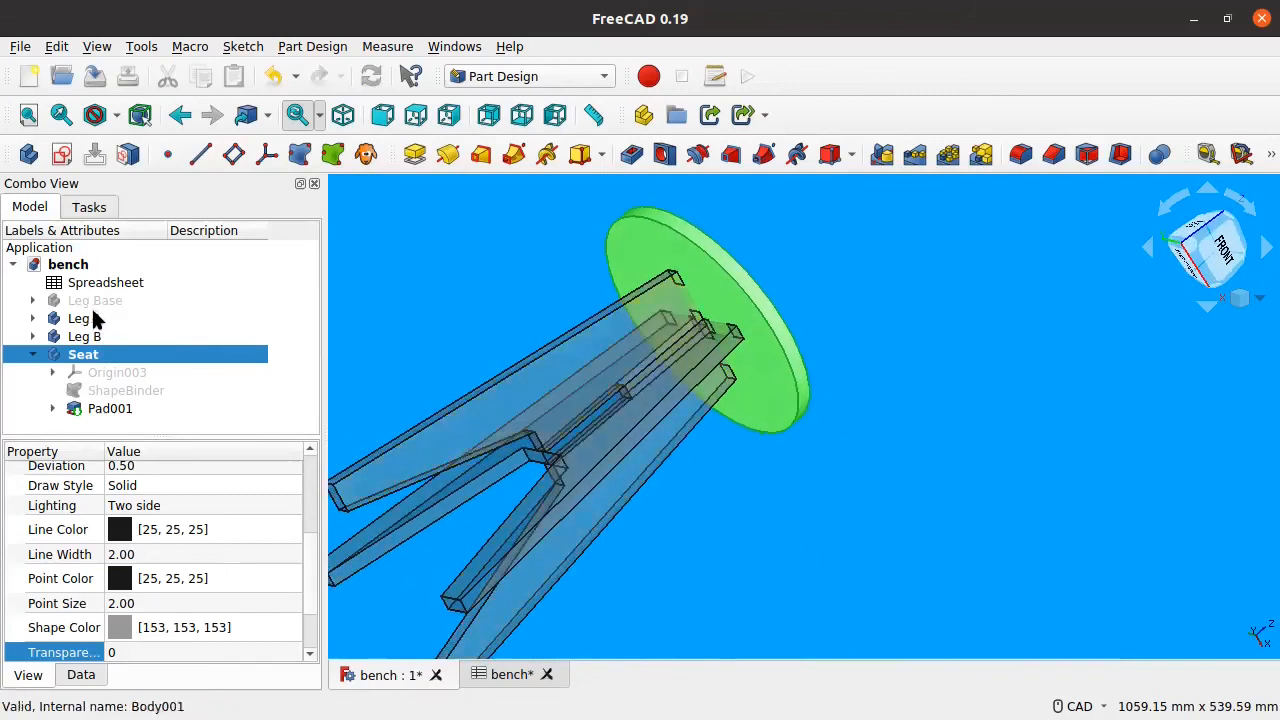
click(88, 318)
key(space)
click(97, 338)
key(space)
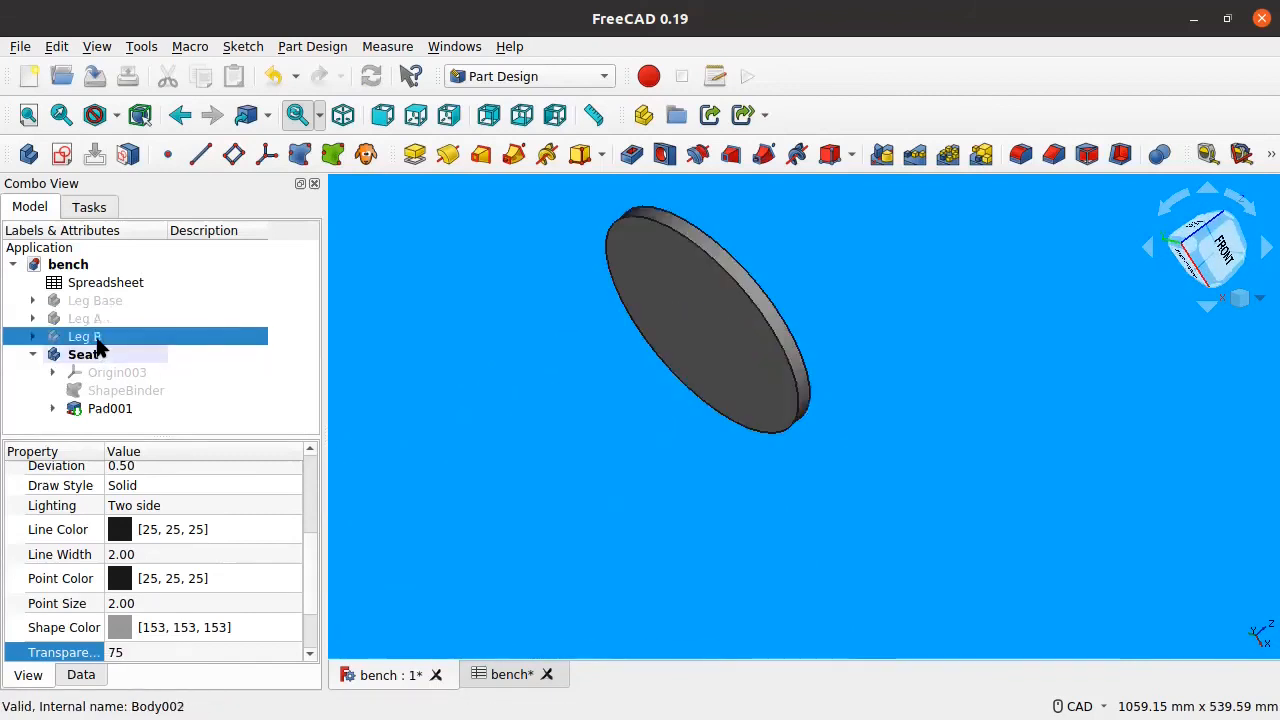
key(space)
click(94, 318)
key(space)
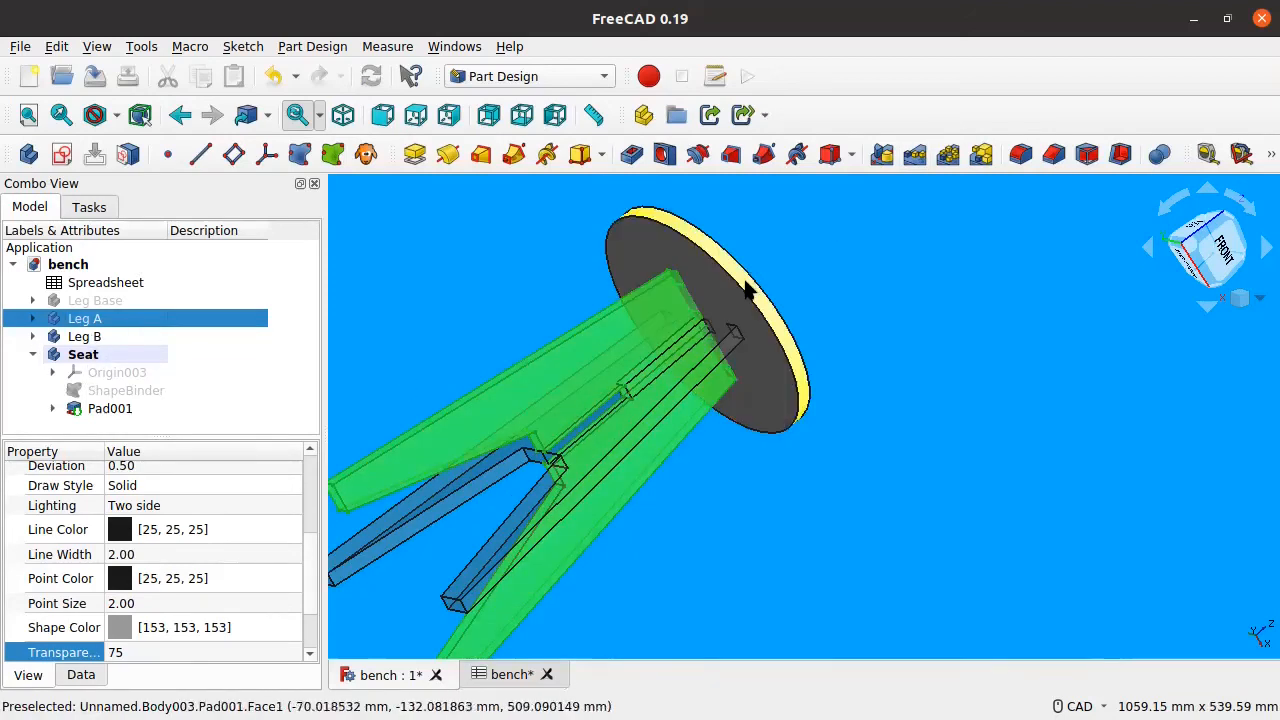
Select the Seat body and save the bench document.
click(465, 234)
click(84, 354)
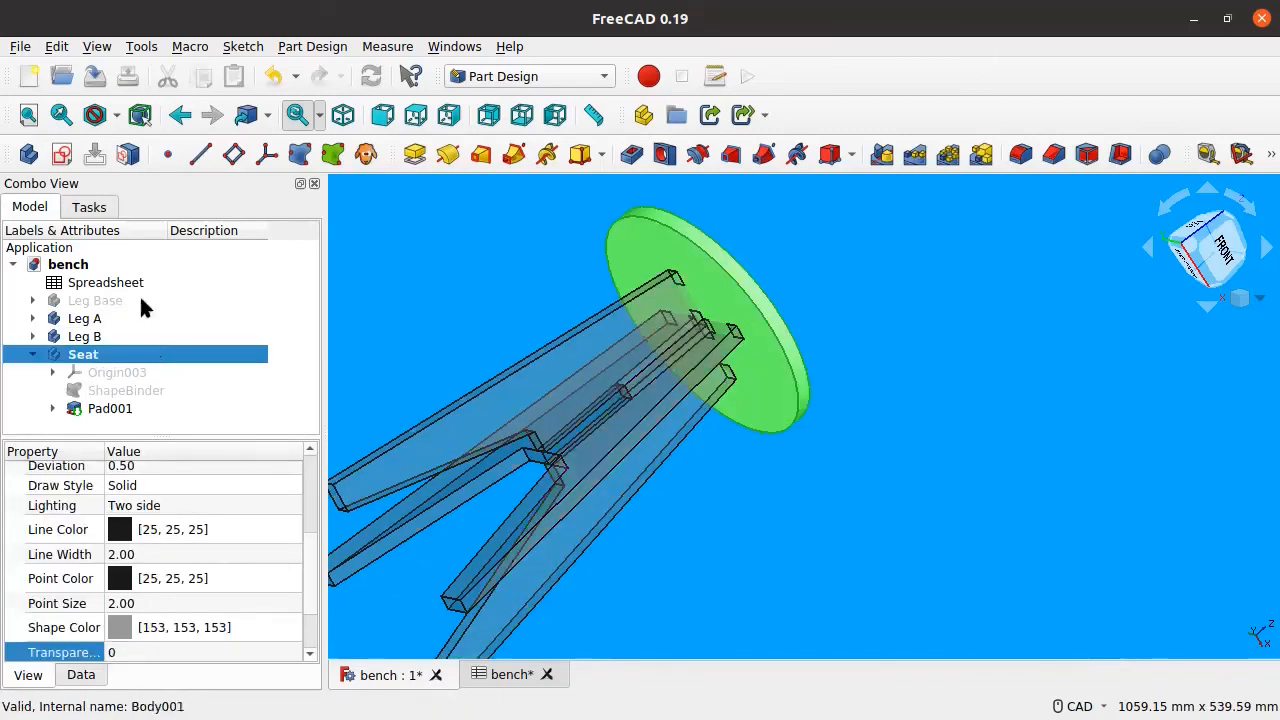
key(ctrl+s)
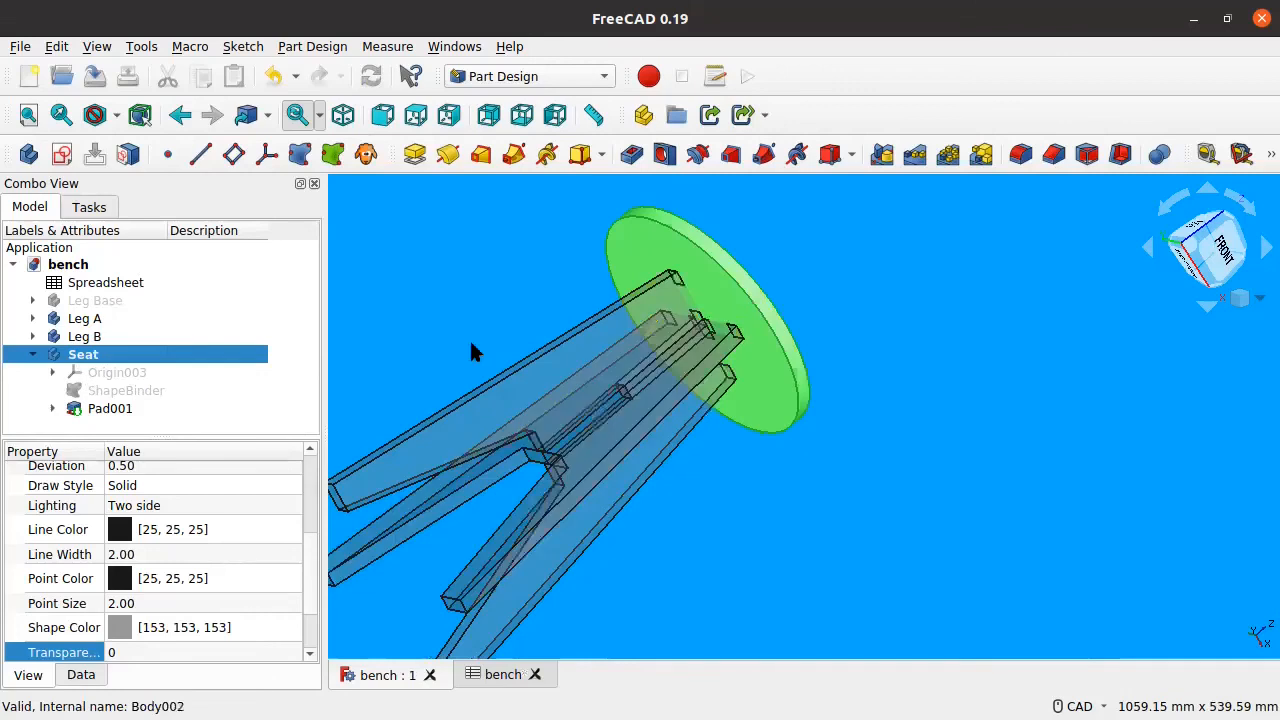
right_click(90, 356)
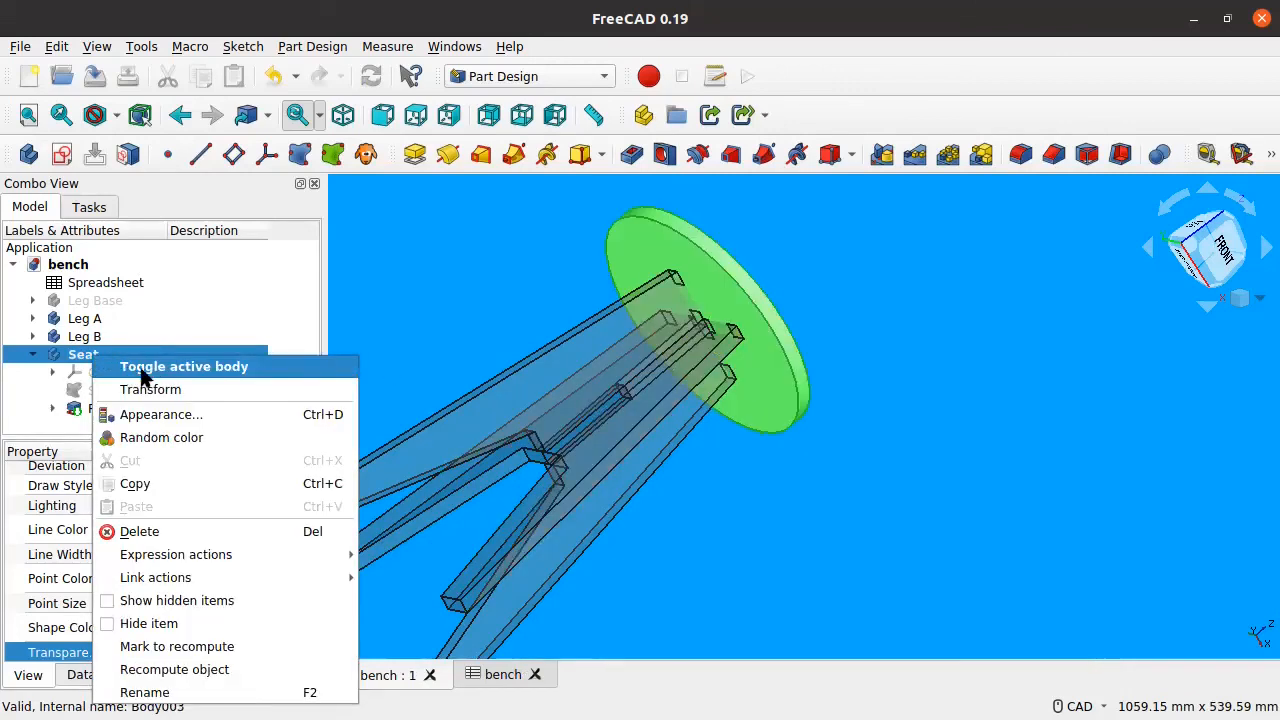
click(61, 350)
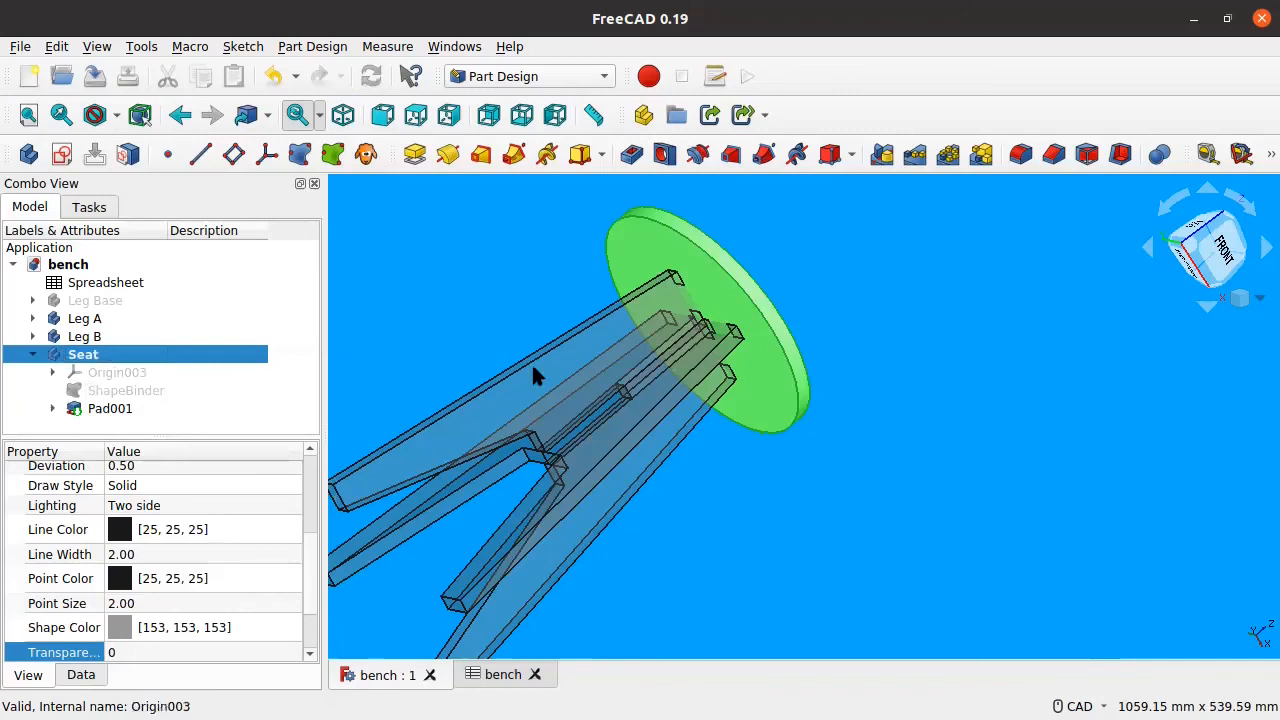
click(1159, 154)
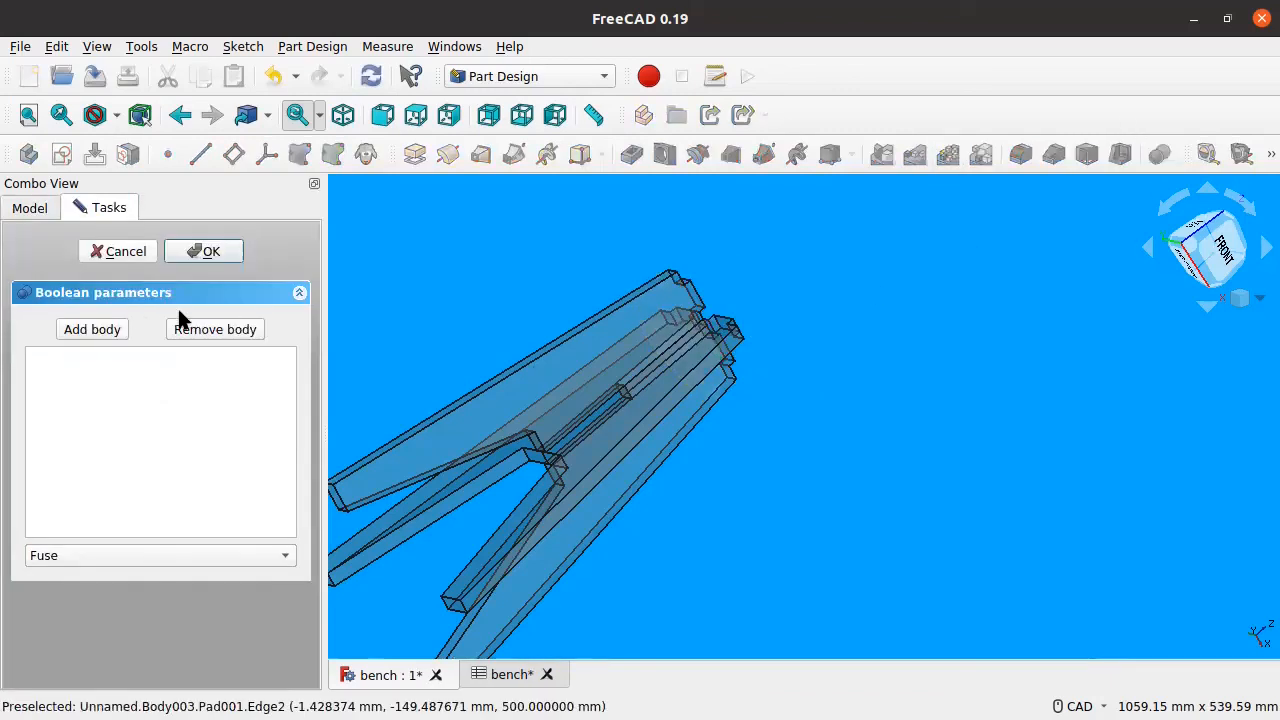
click(148, 557)
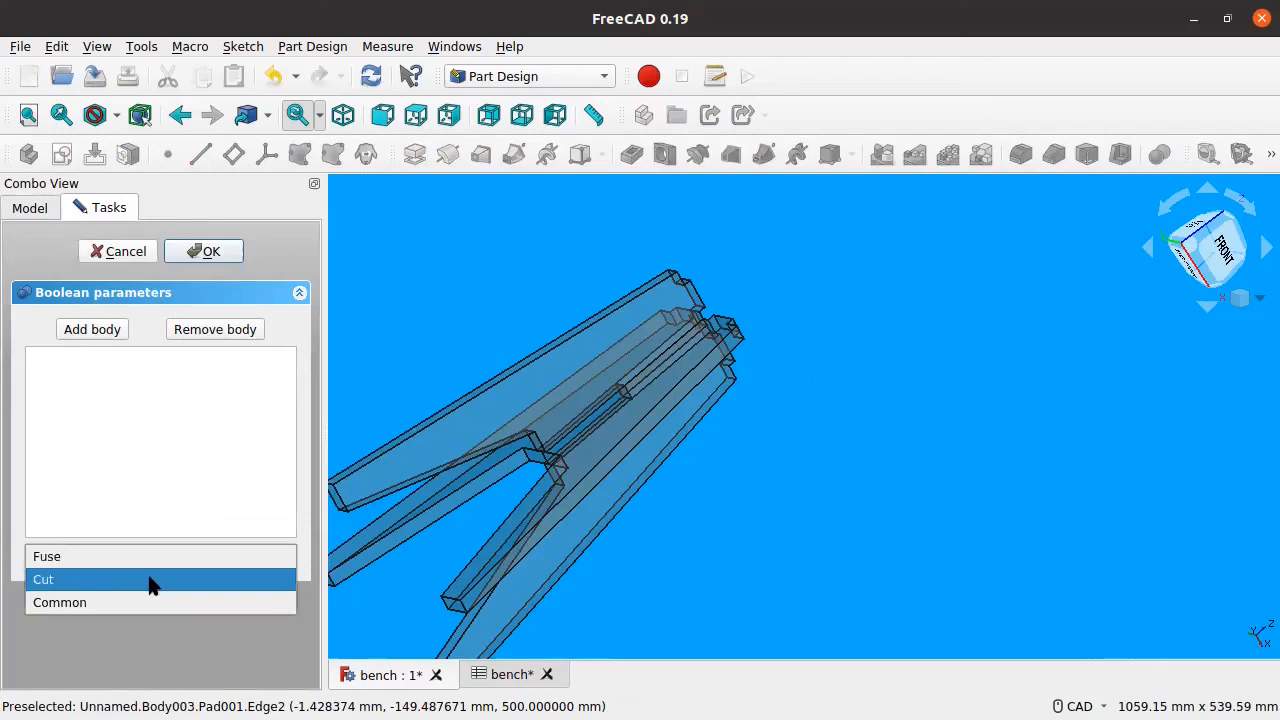
click(150, 580)
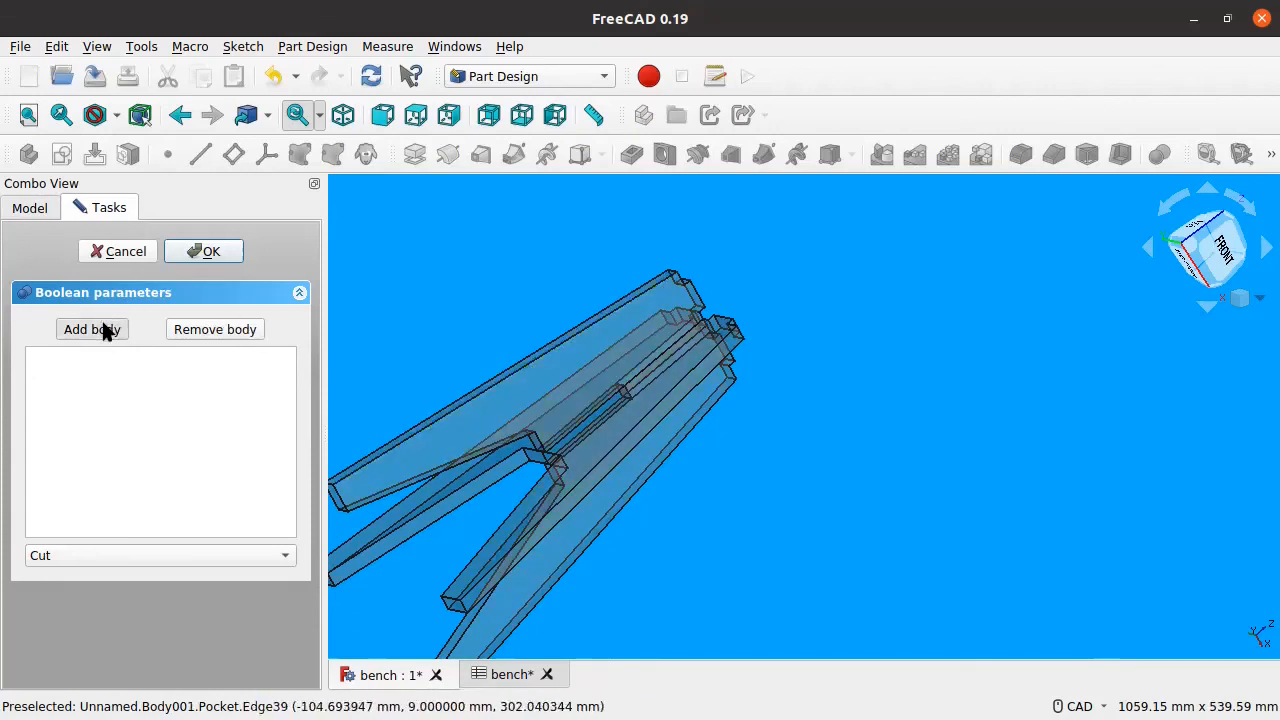
click(607, 324)
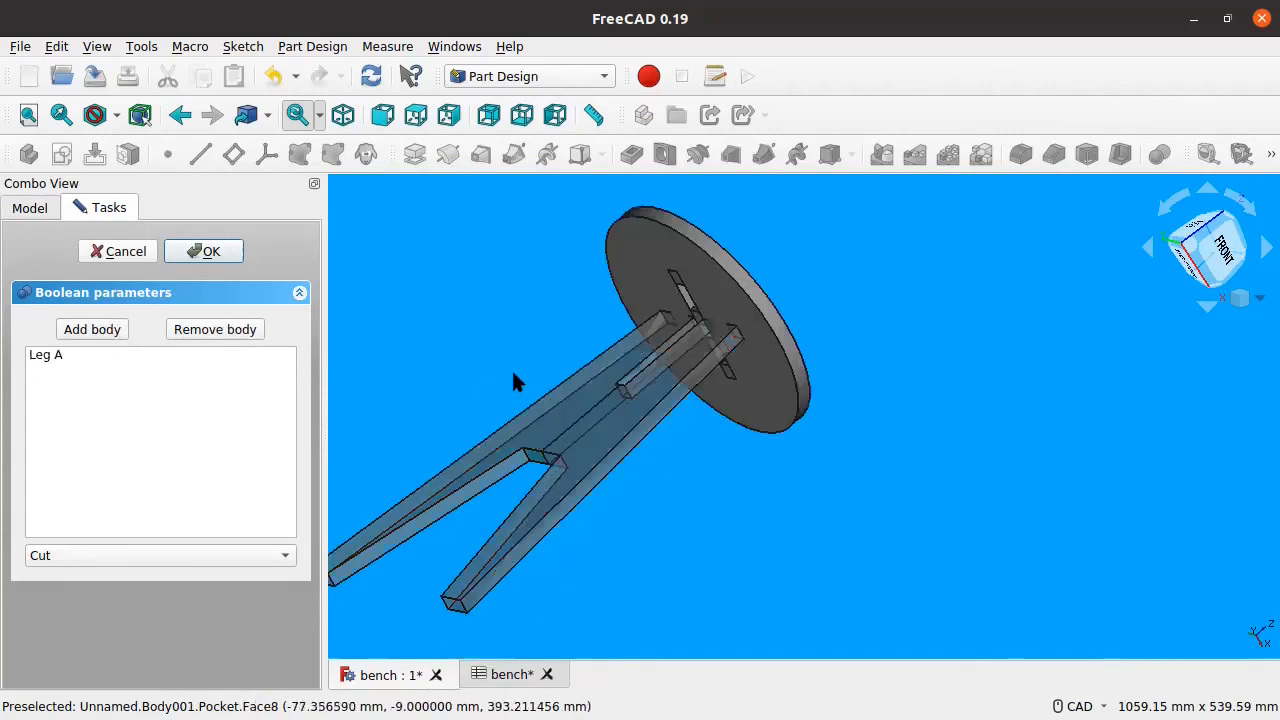
middle_drag(566, 338, 612, 390)
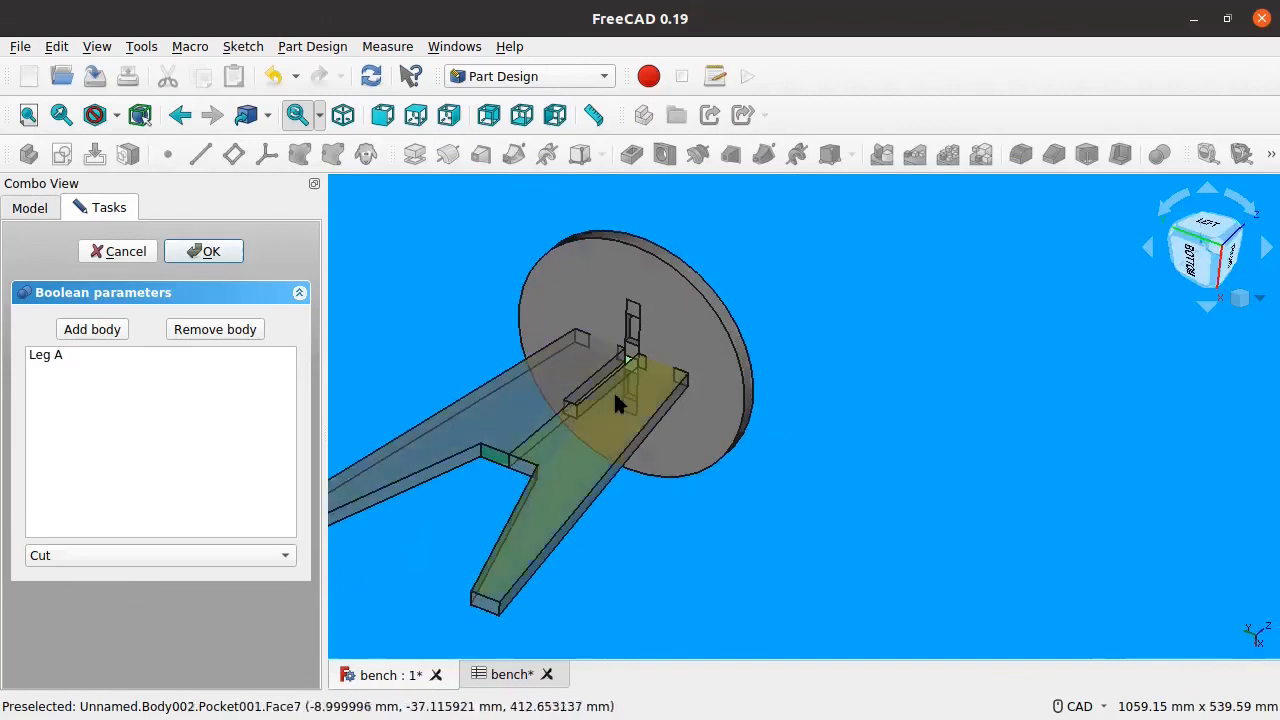
scroll(635, 316, up, 5)
scroll(635, 314, down, 4)
middle_drag(635, 314, 565, 352)
scroll(558, 368, down, 5)
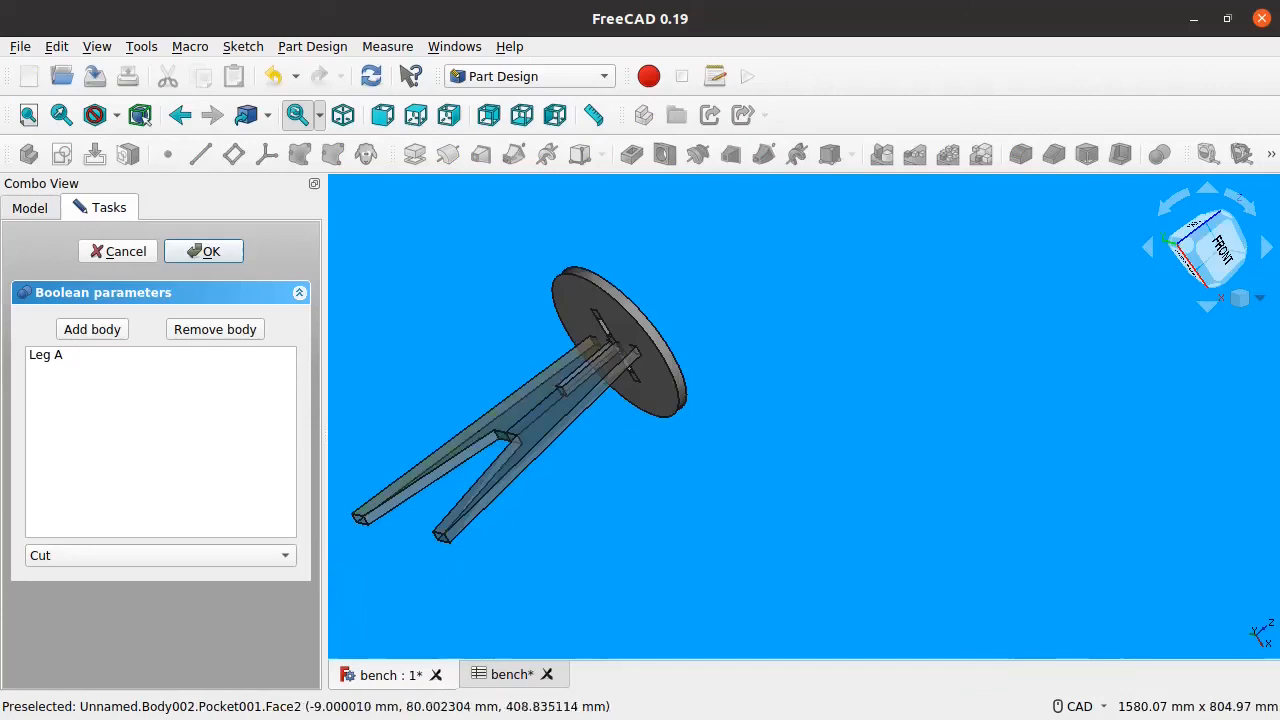
click(125, 253)
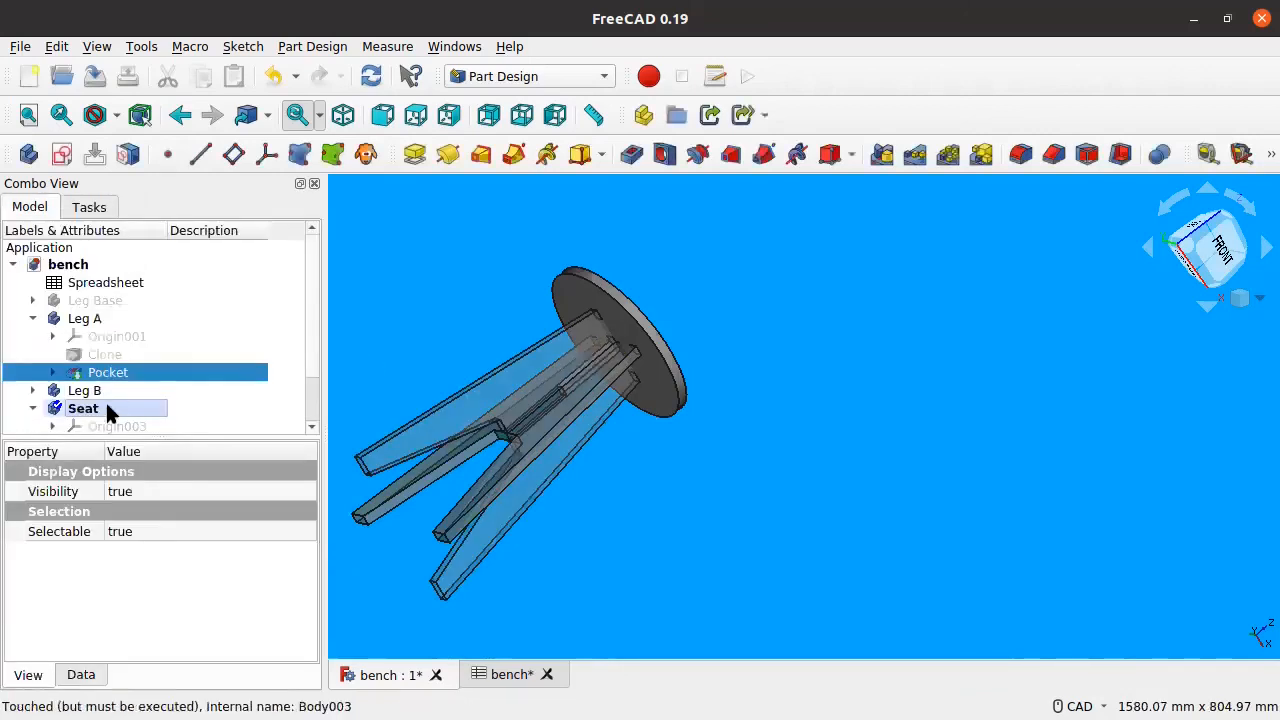
Create a clone of the Leg A body and a clone of the Leg B body.
click(33, 318)
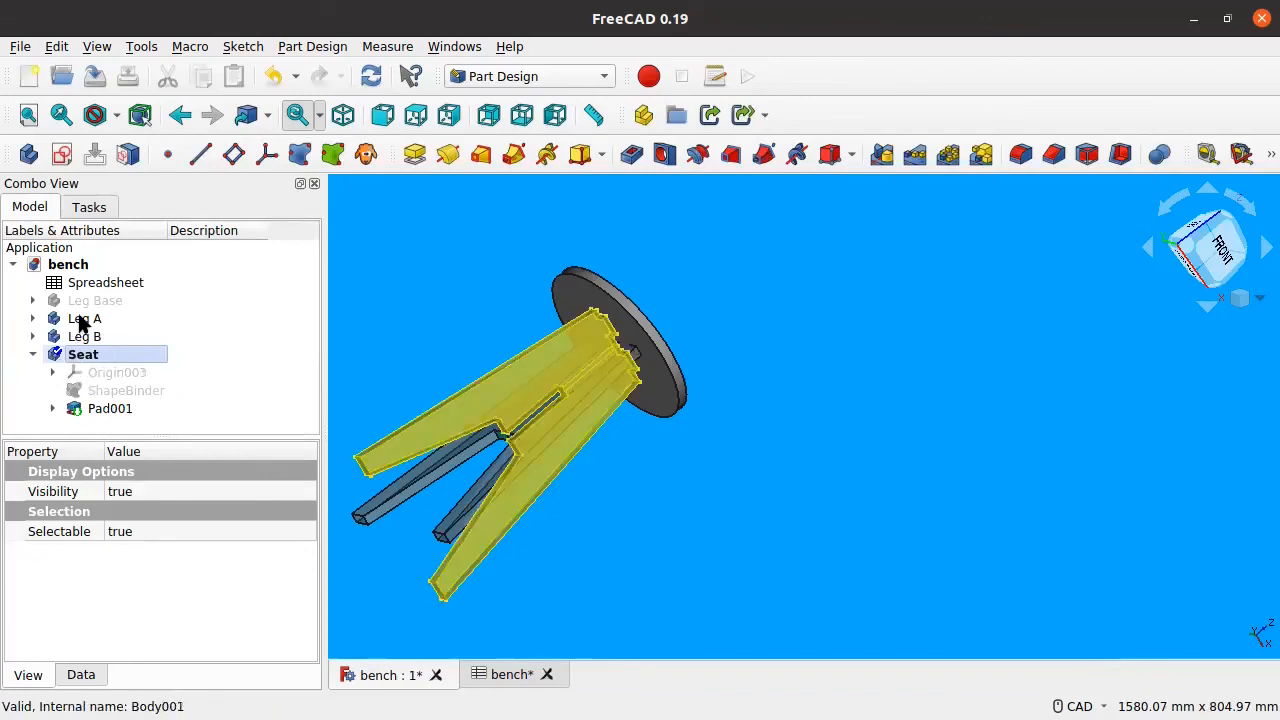
click(33, 354)
click(80, 320)
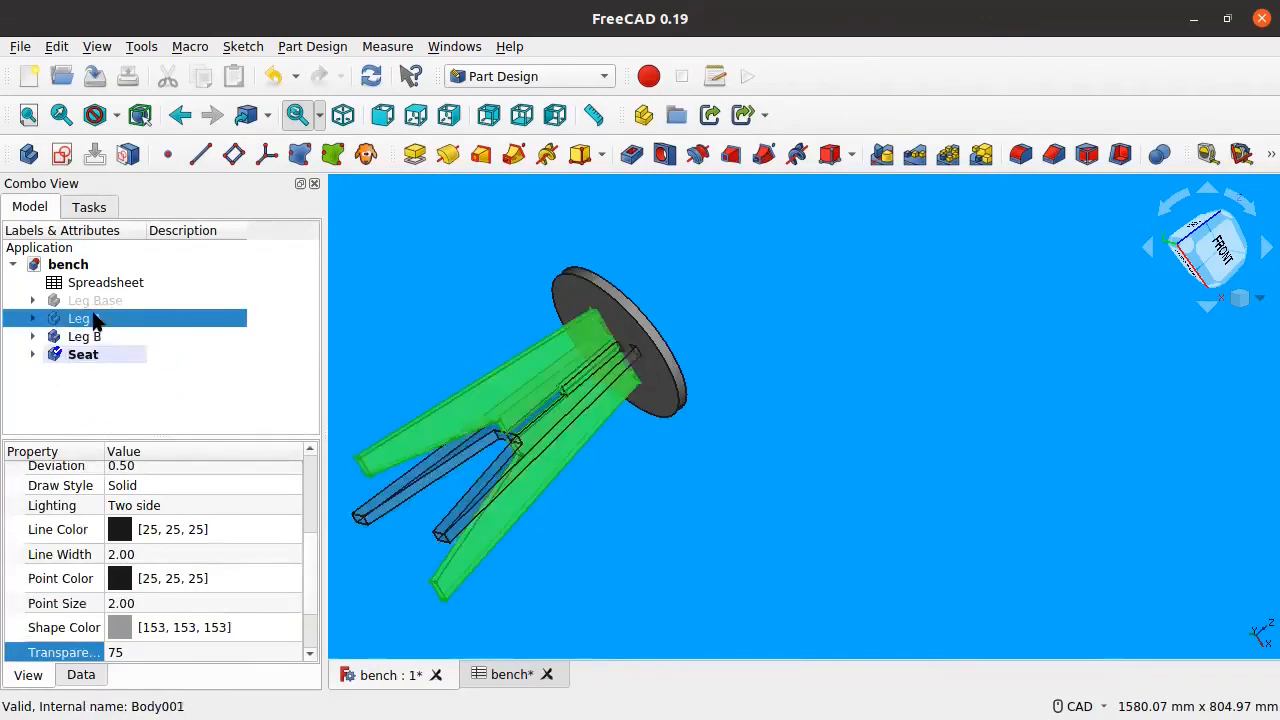
click(365, 156)
click(86, 336)
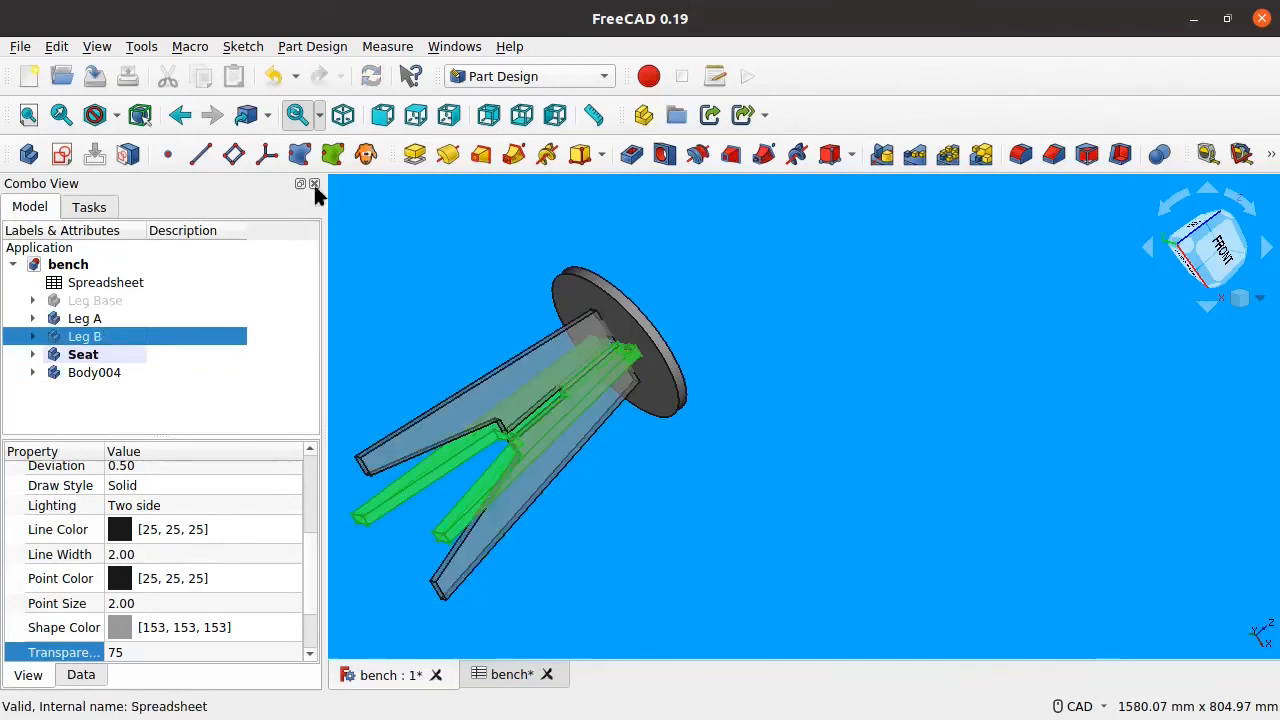
click(362, 157)
click(133, 356)
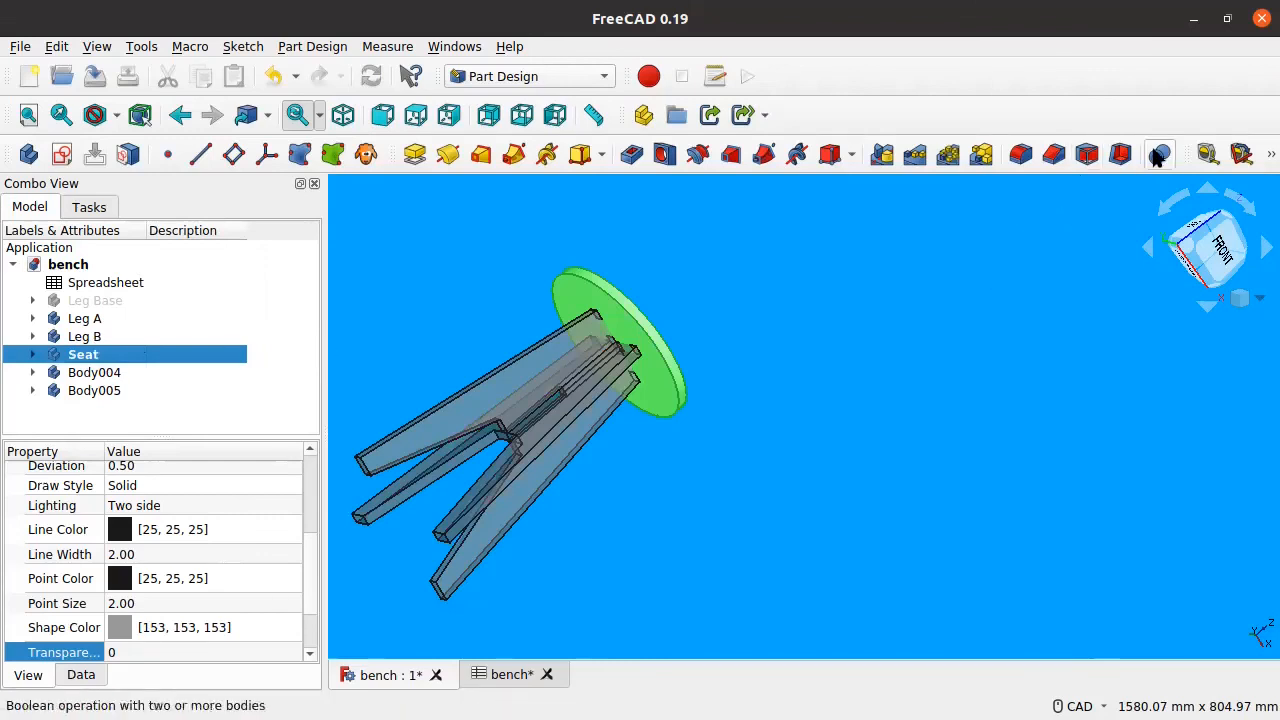
right_click(146, 354)
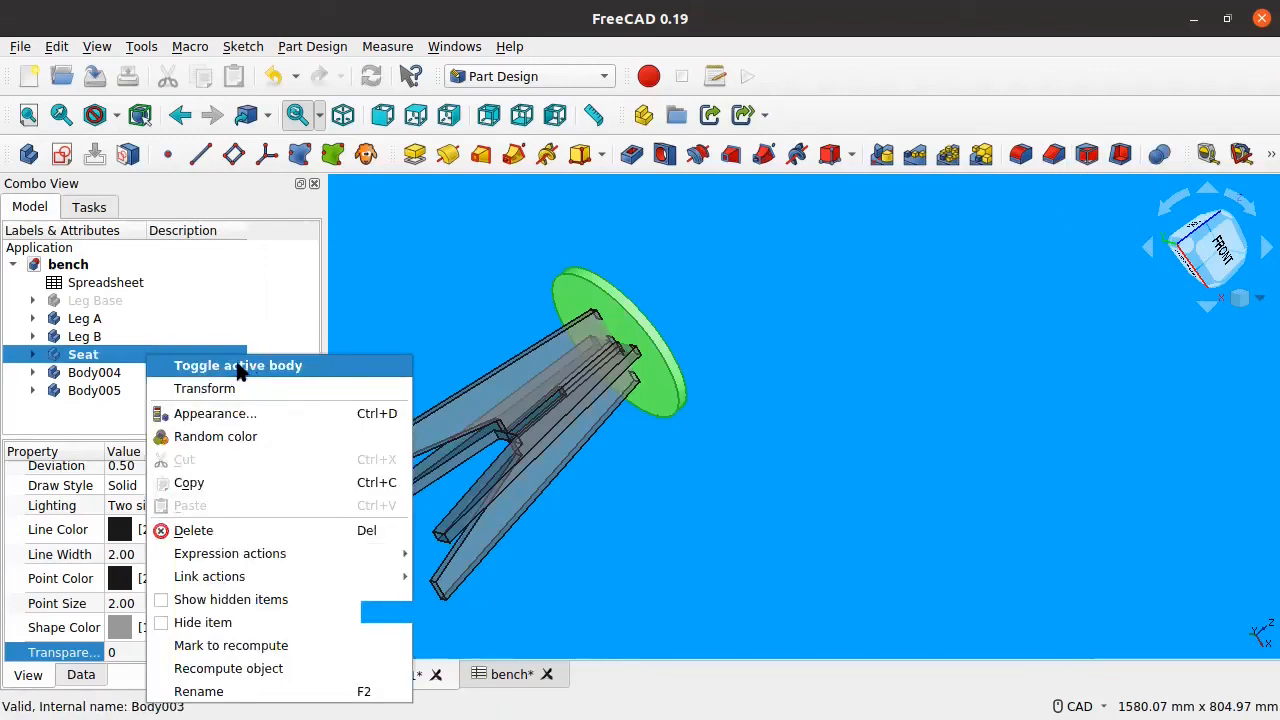
key(Escape)
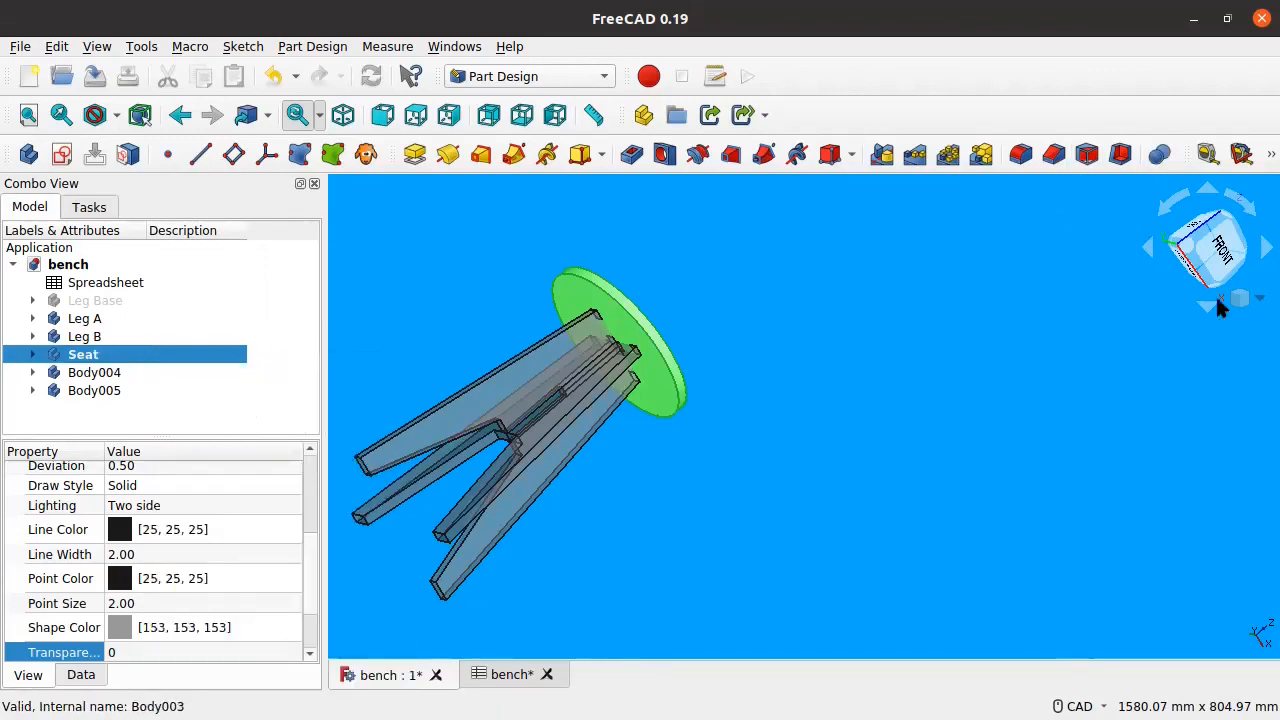
click(1159, 154)
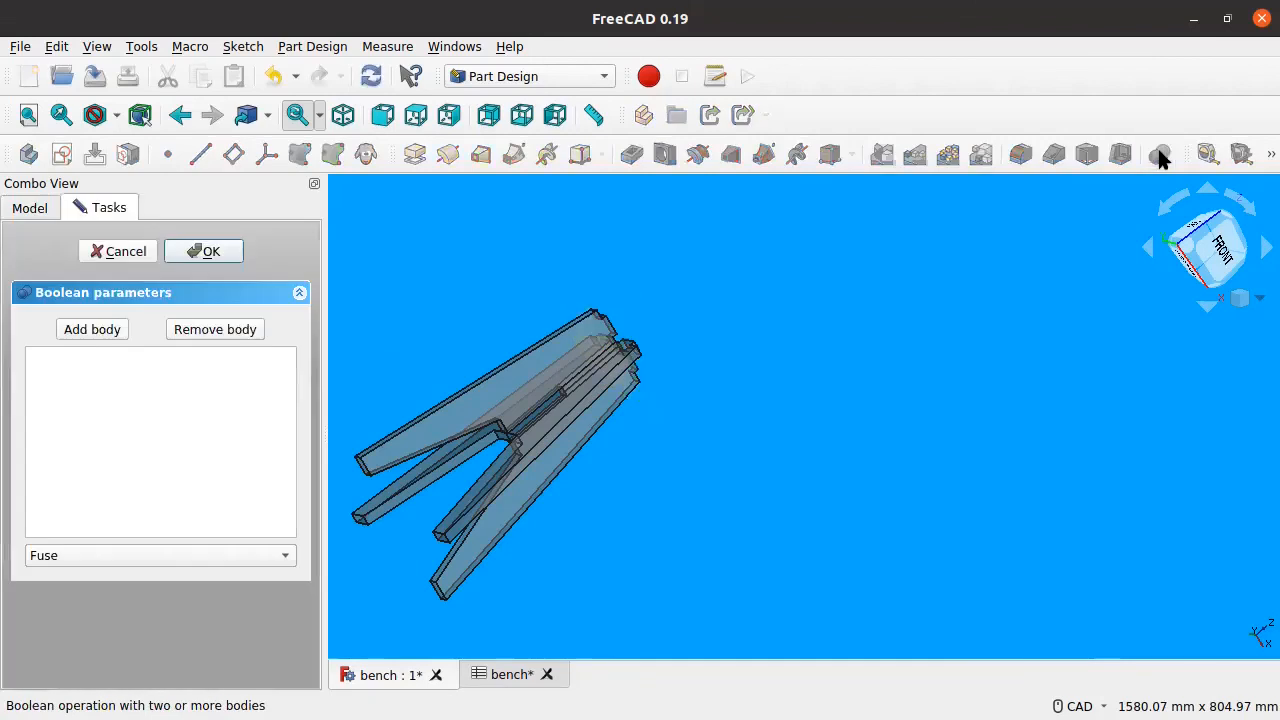
click(118, 251)
Hide the original Leg A and Leg B bodies so only their clones and the Seat stay displayed.
click(86, 320)
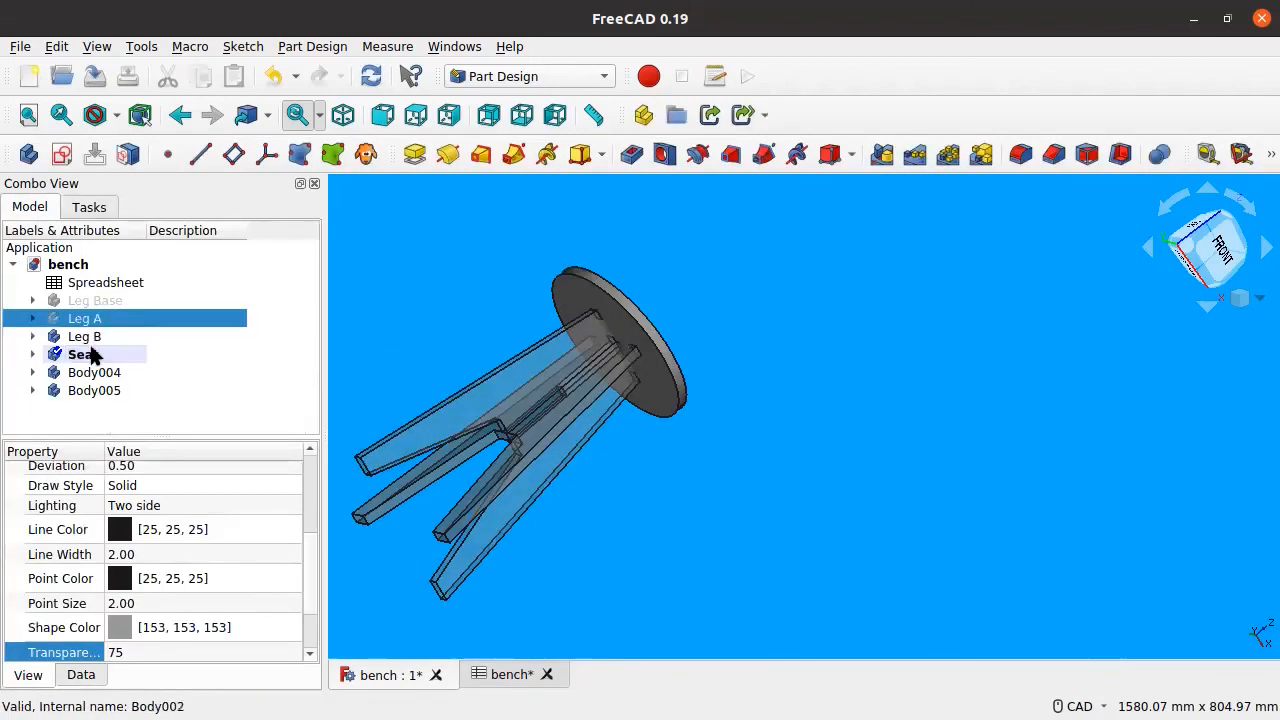
click(86, 337)
key(space)
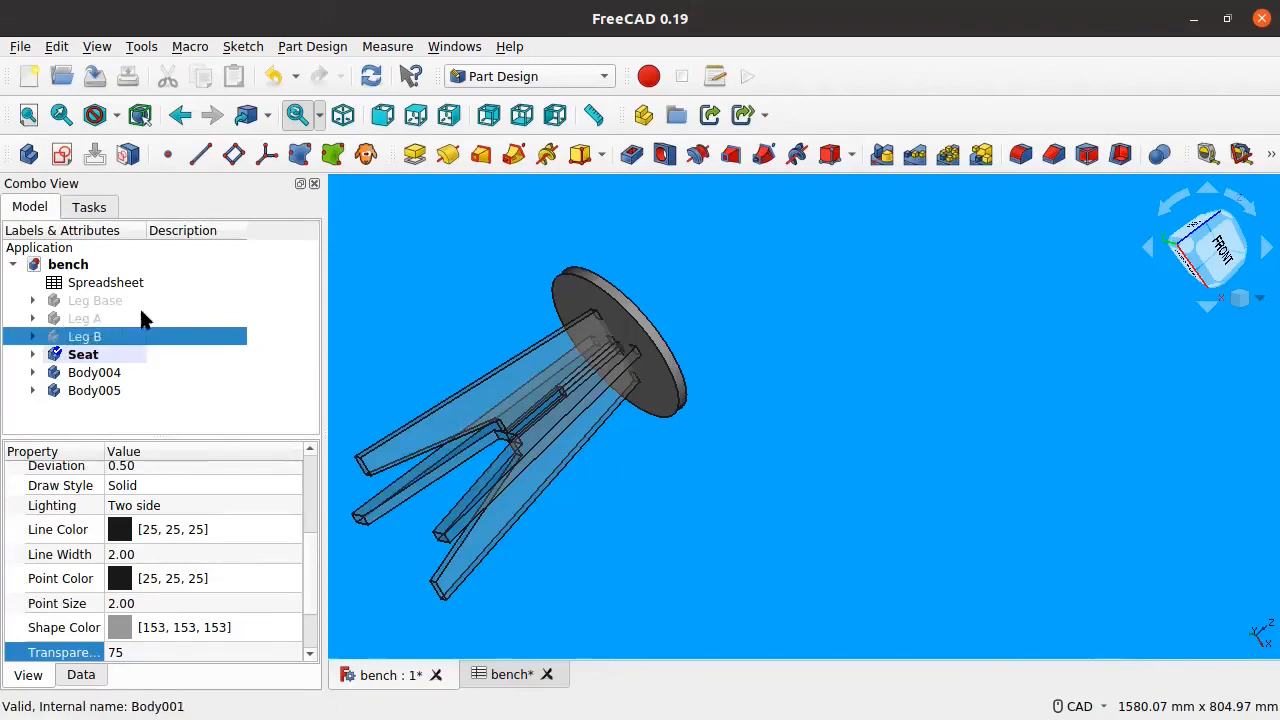
Start a Boolean operation on the Seat body and add both leg clones, Body004 and Body005, to it.
click(105, 357)
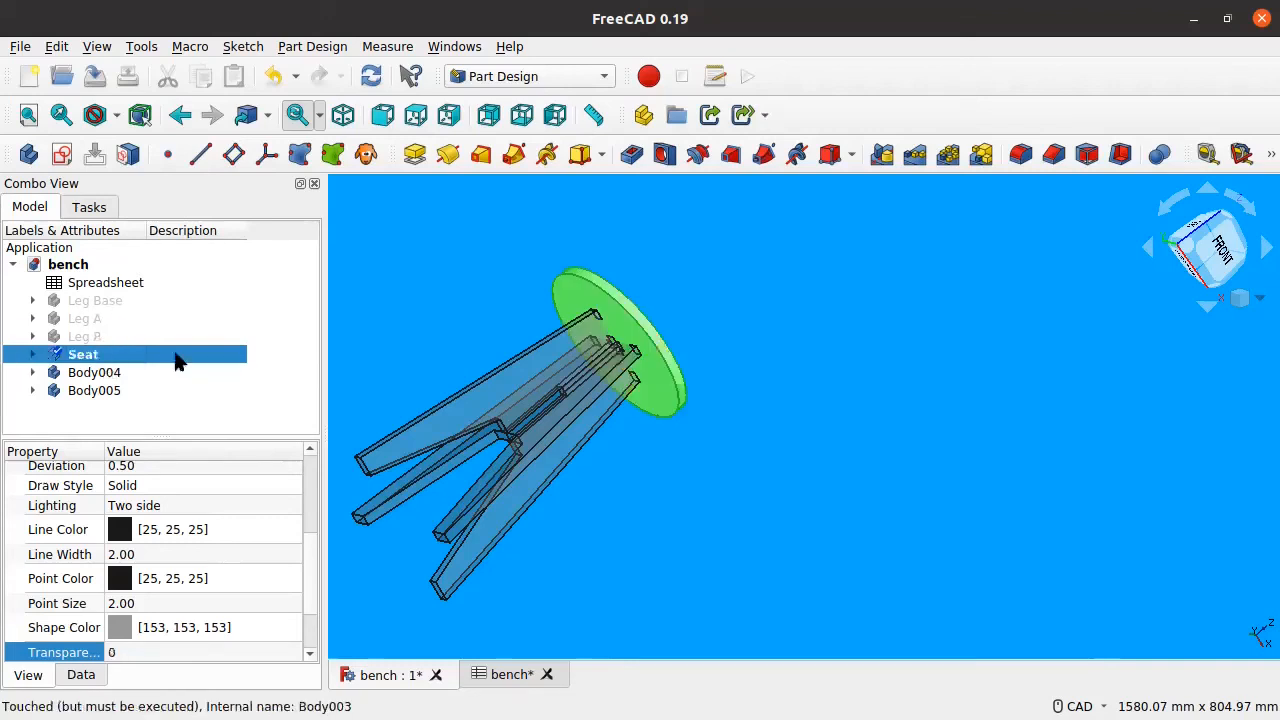
click(1159, 153)
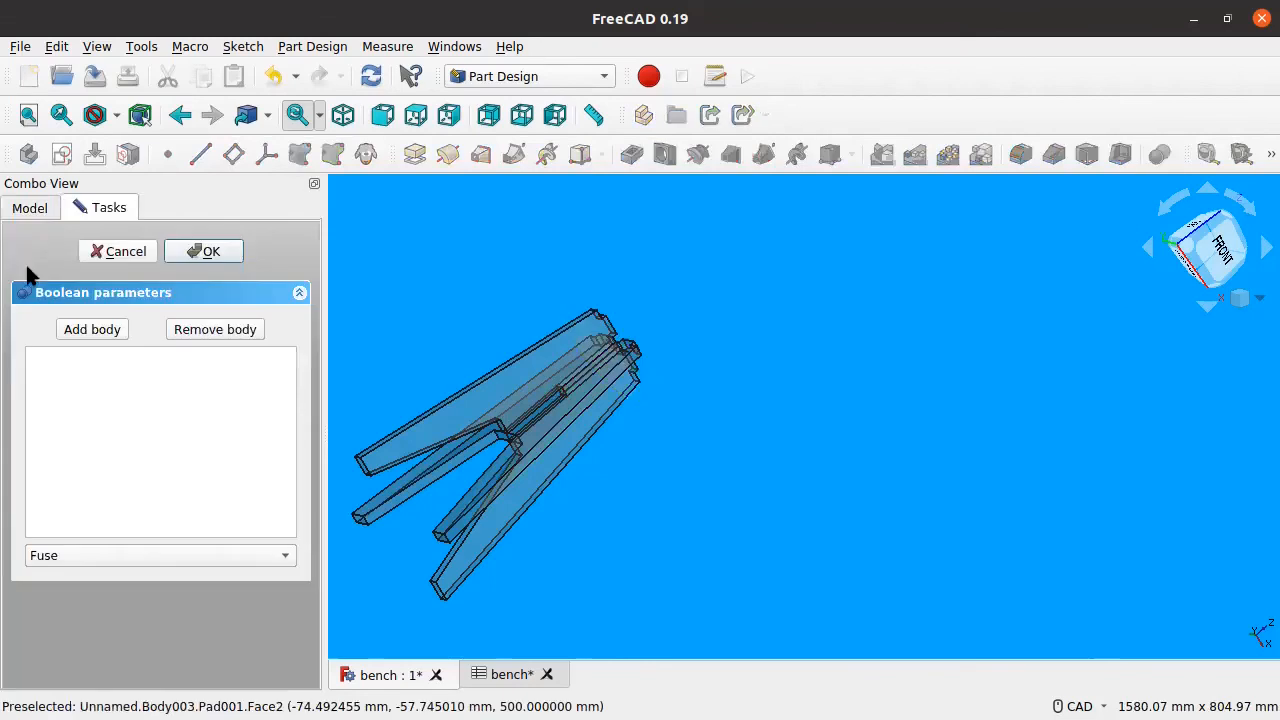
click(72, 330)
click(580, 371)
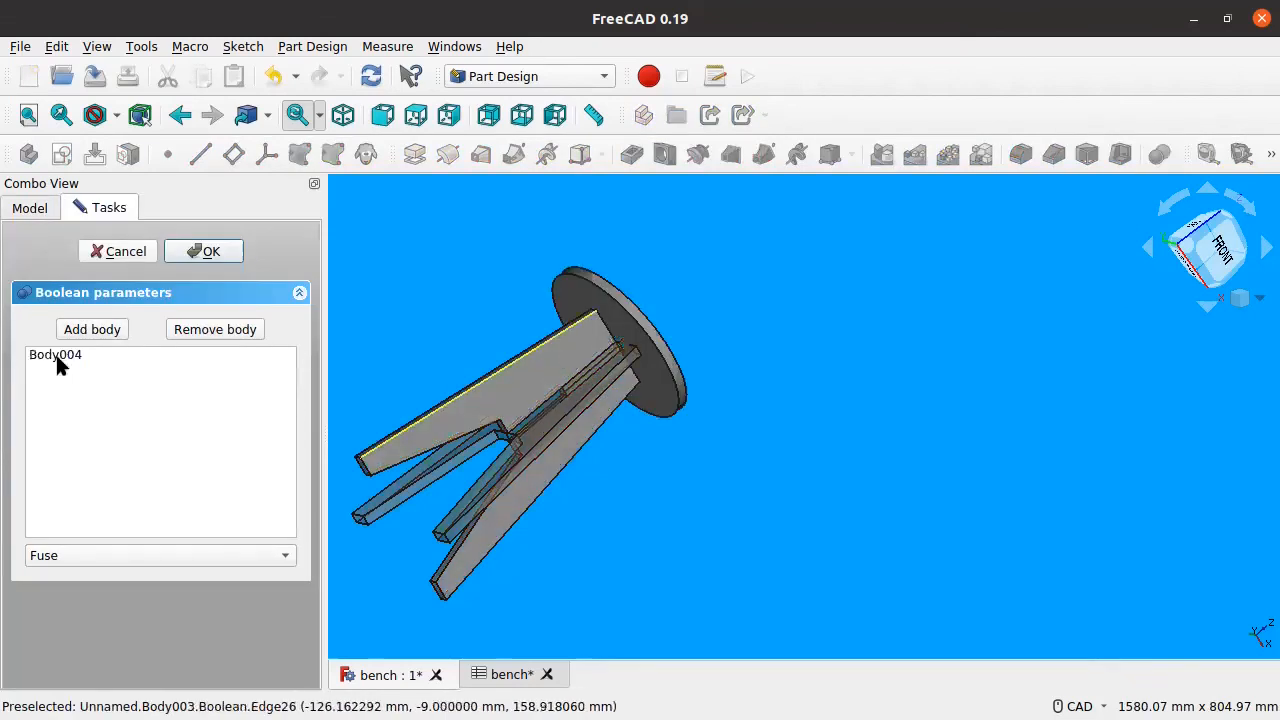
click(100, 332)
click(552, 425)
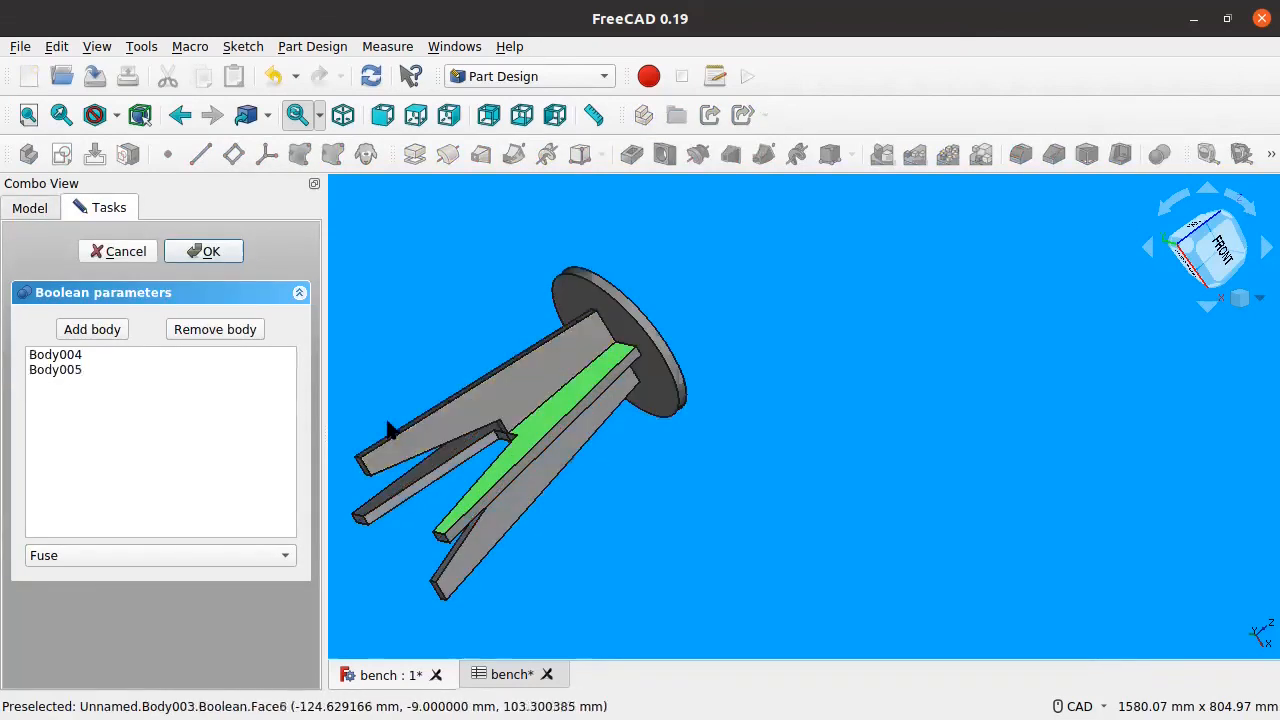
Set the Boolean operation to Cut so the leg clones carve mortises in the seat, and finish it.
click(127, 551)
click(120, 582)
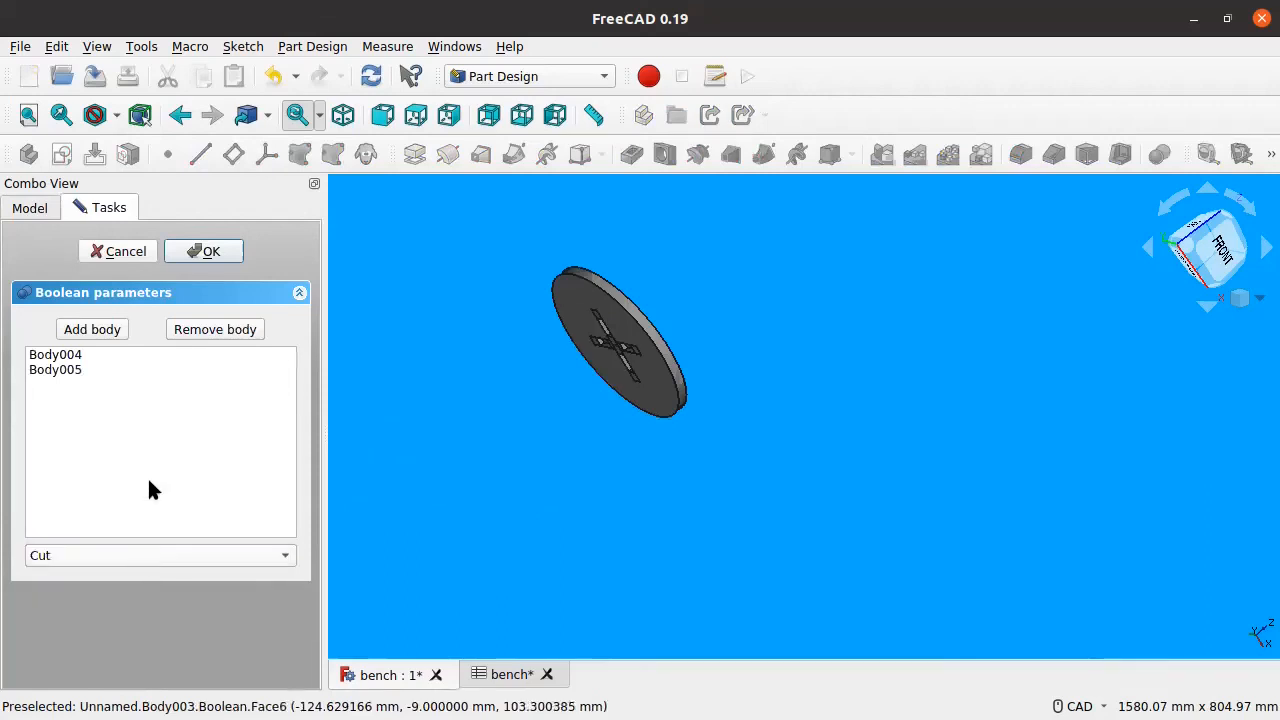
middle_drag(588, 366, 690, 262)
scroll(698, 388, up, 5)
scroll(672, 354, down, 4)
mouse_move(672, 354)
middle_down()
mouse_move(724, 278)
mouse_move(663, 348)
middle_up()
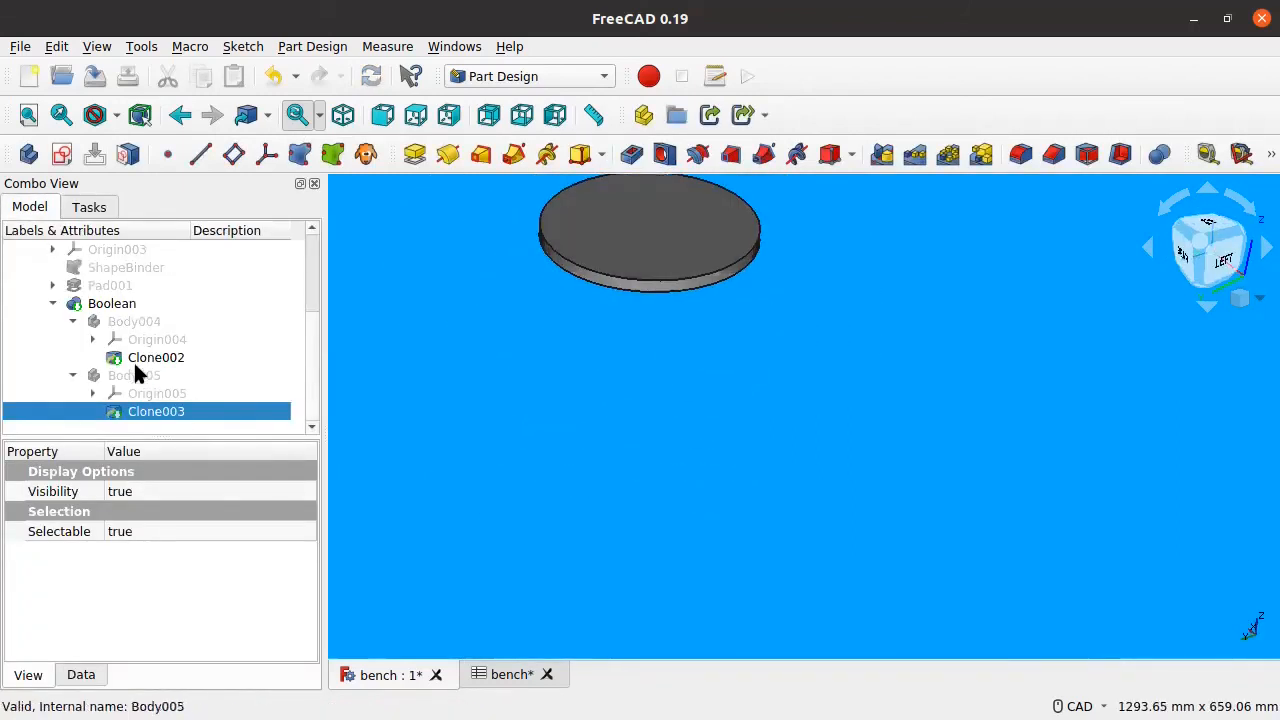
Collapse the Boolean in the model tree and show the original Leg A and Leg B bodies again.
click(51, 303)
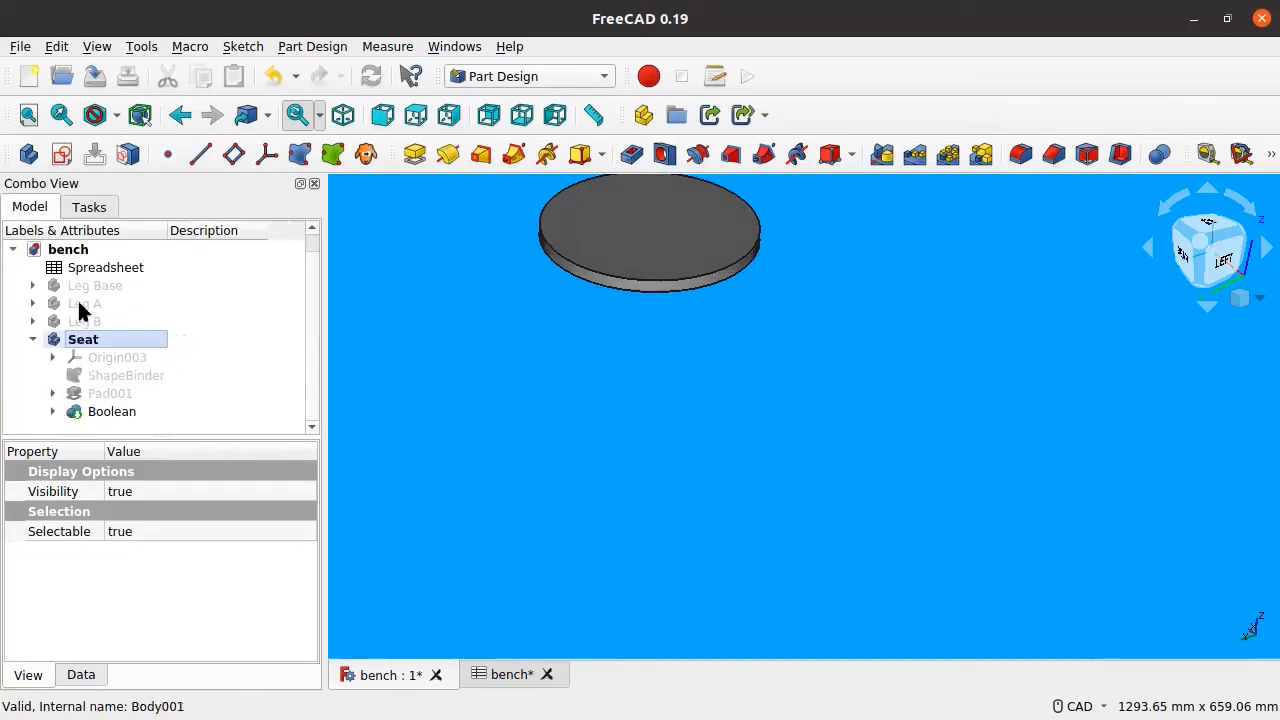
click(86, 313)
key(space)
click(92, 321)
key(space)
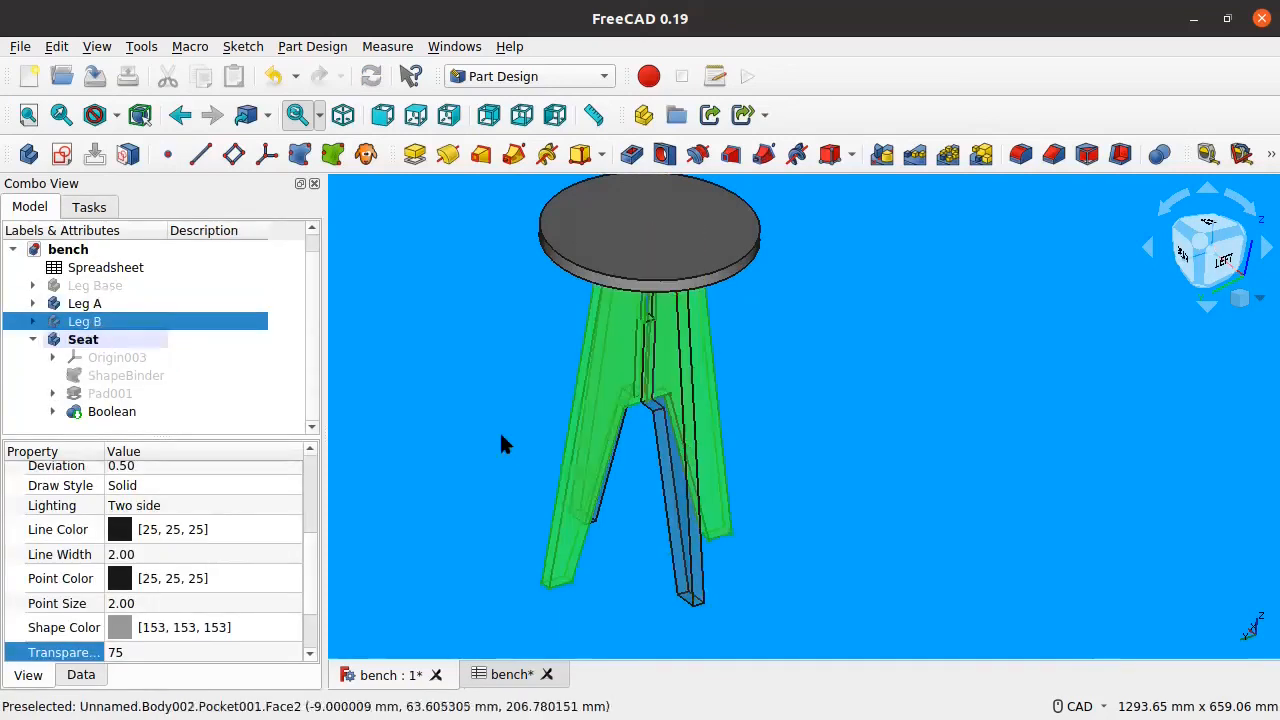
Set the Seat body's transparency to 75 and check the leg joints through the seat.
click(100, 339)
scroll(78, 615, down, 1)
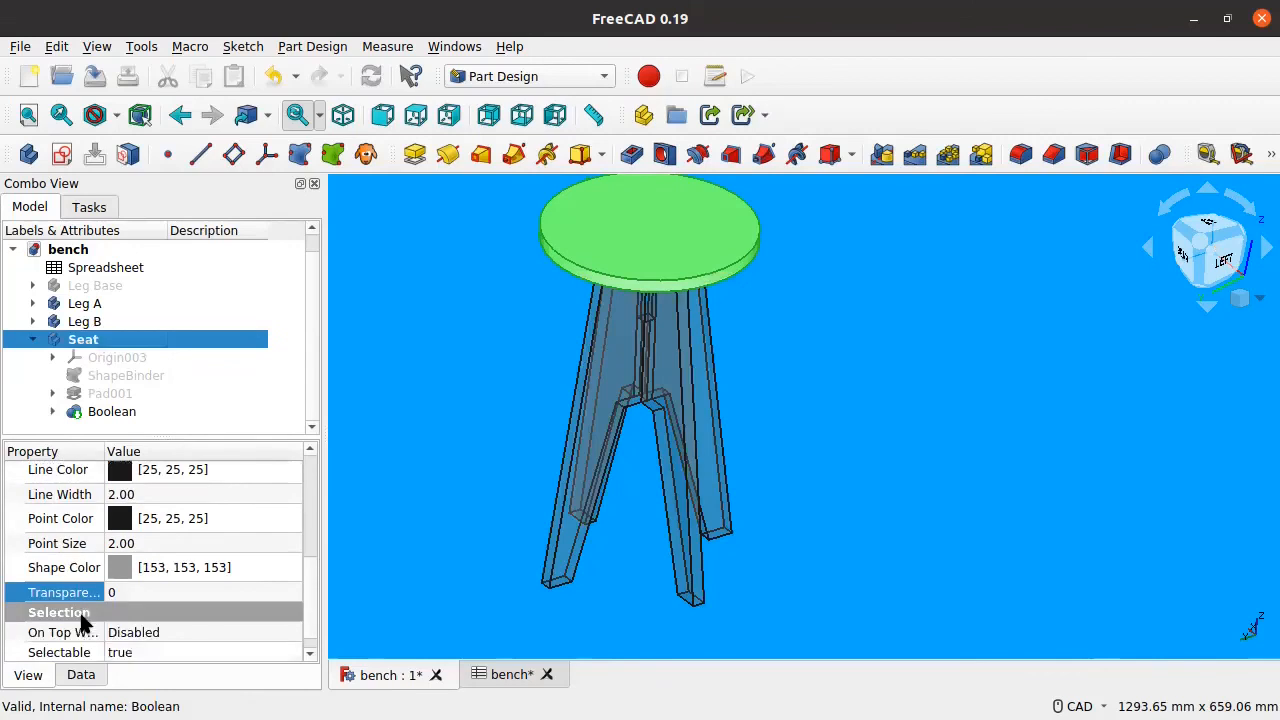
click(114, 592)
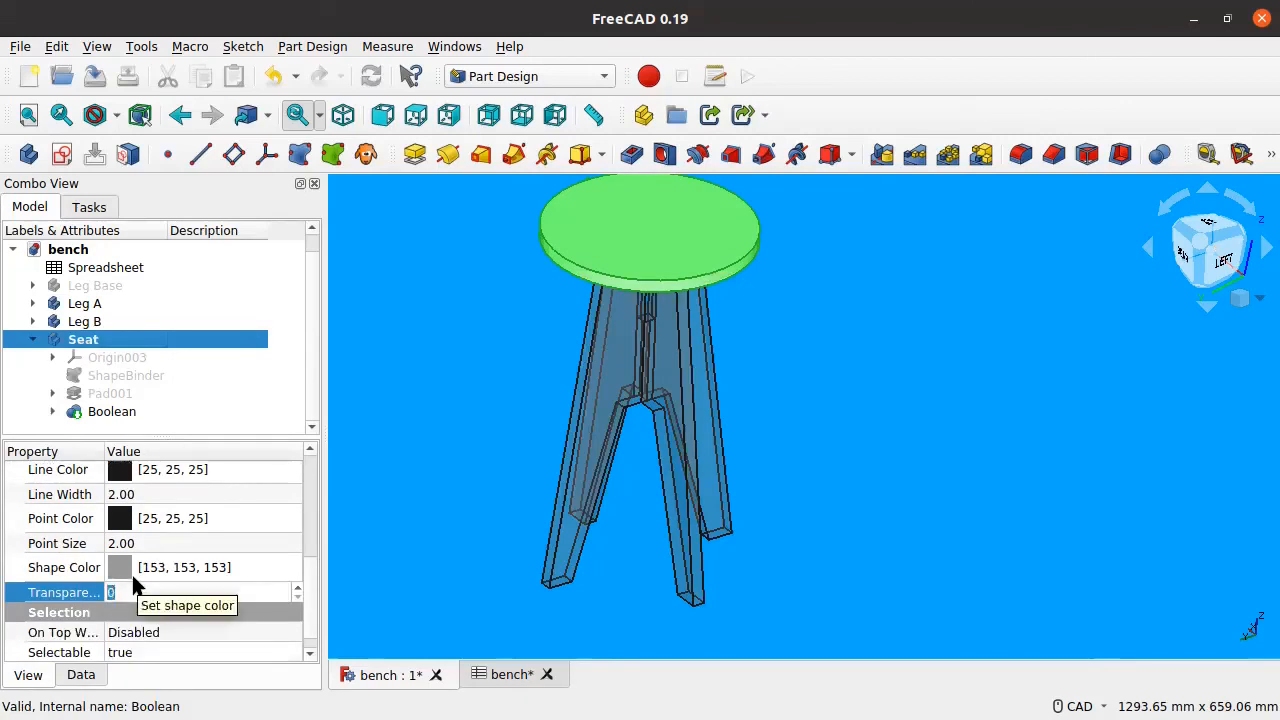
text(75)
key(Return)
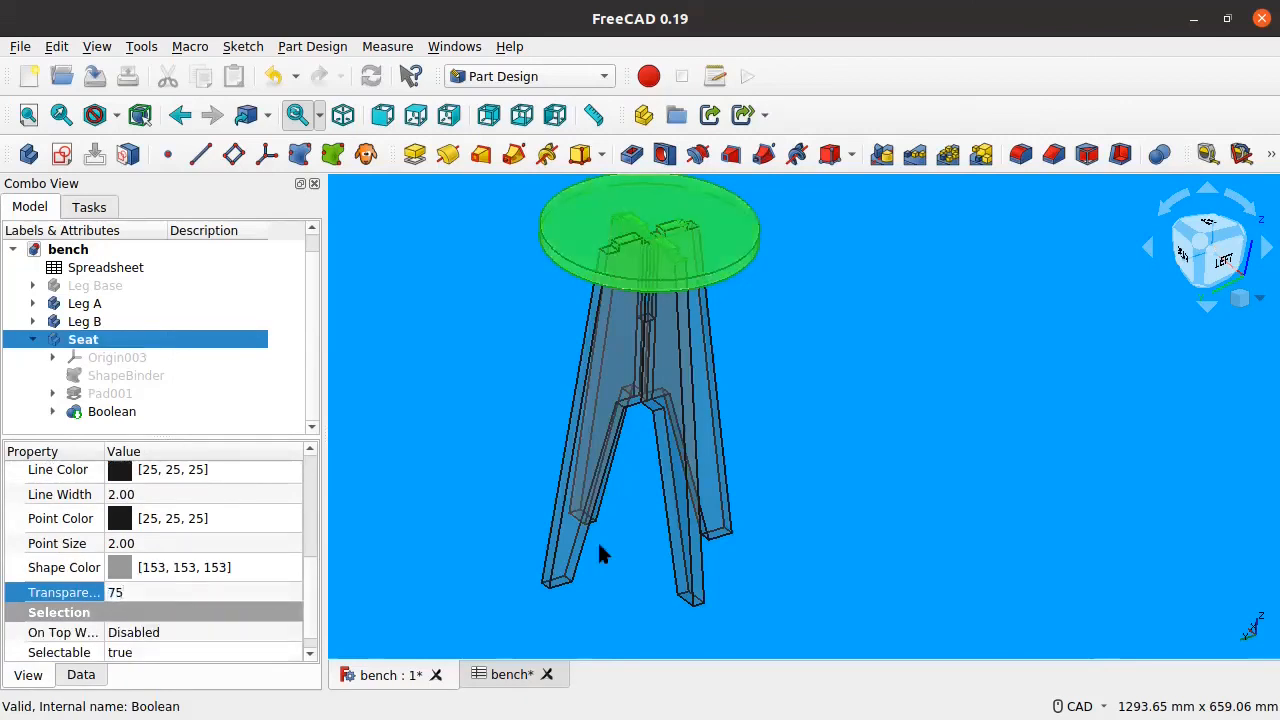
click(1039, 308)
middle_drag(600, 246, 849, 529)
scroll(797, 374, up, 4)
scroll(870, 428, down, 5)
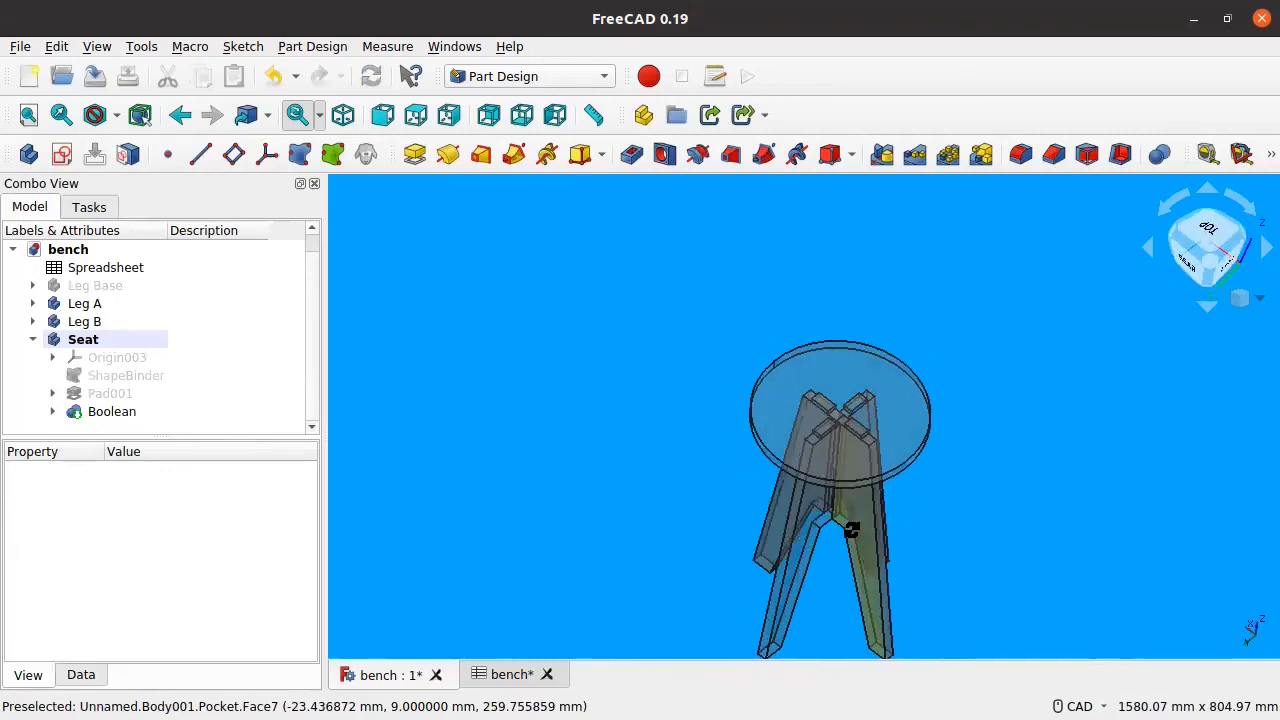